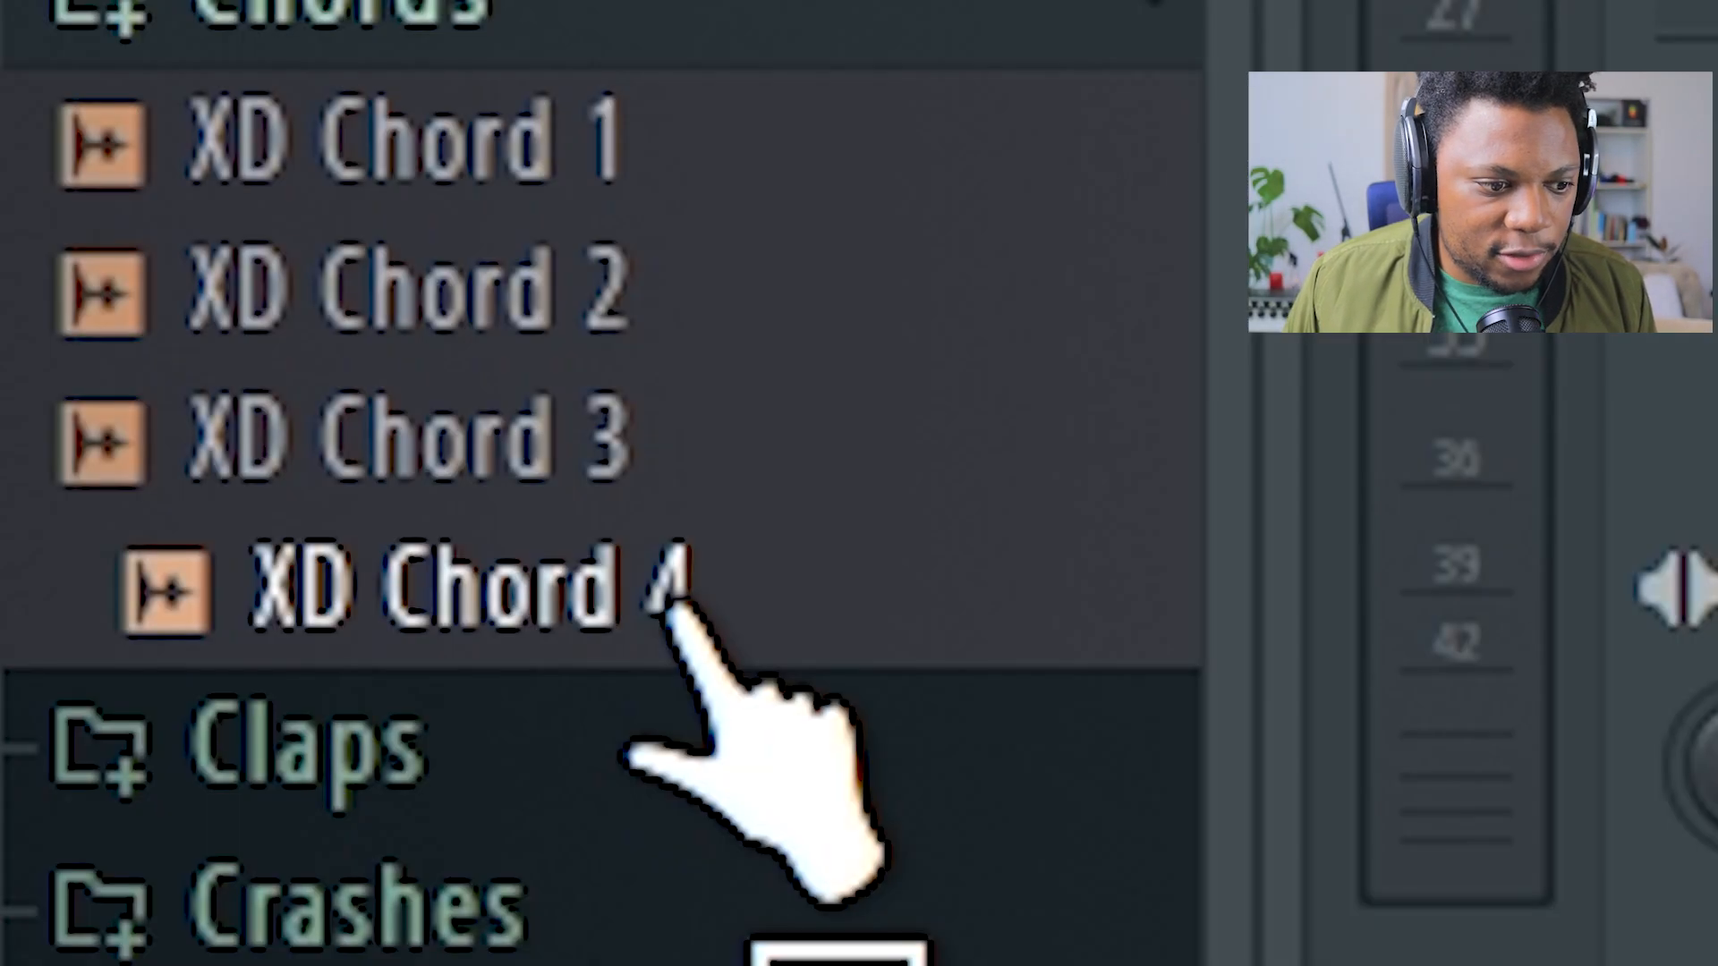
Step: Load the XD Chord 4 sample into a channel and add Fruity Reeverb 2 to slot 4 of its mixer track
right_click(669, 604)
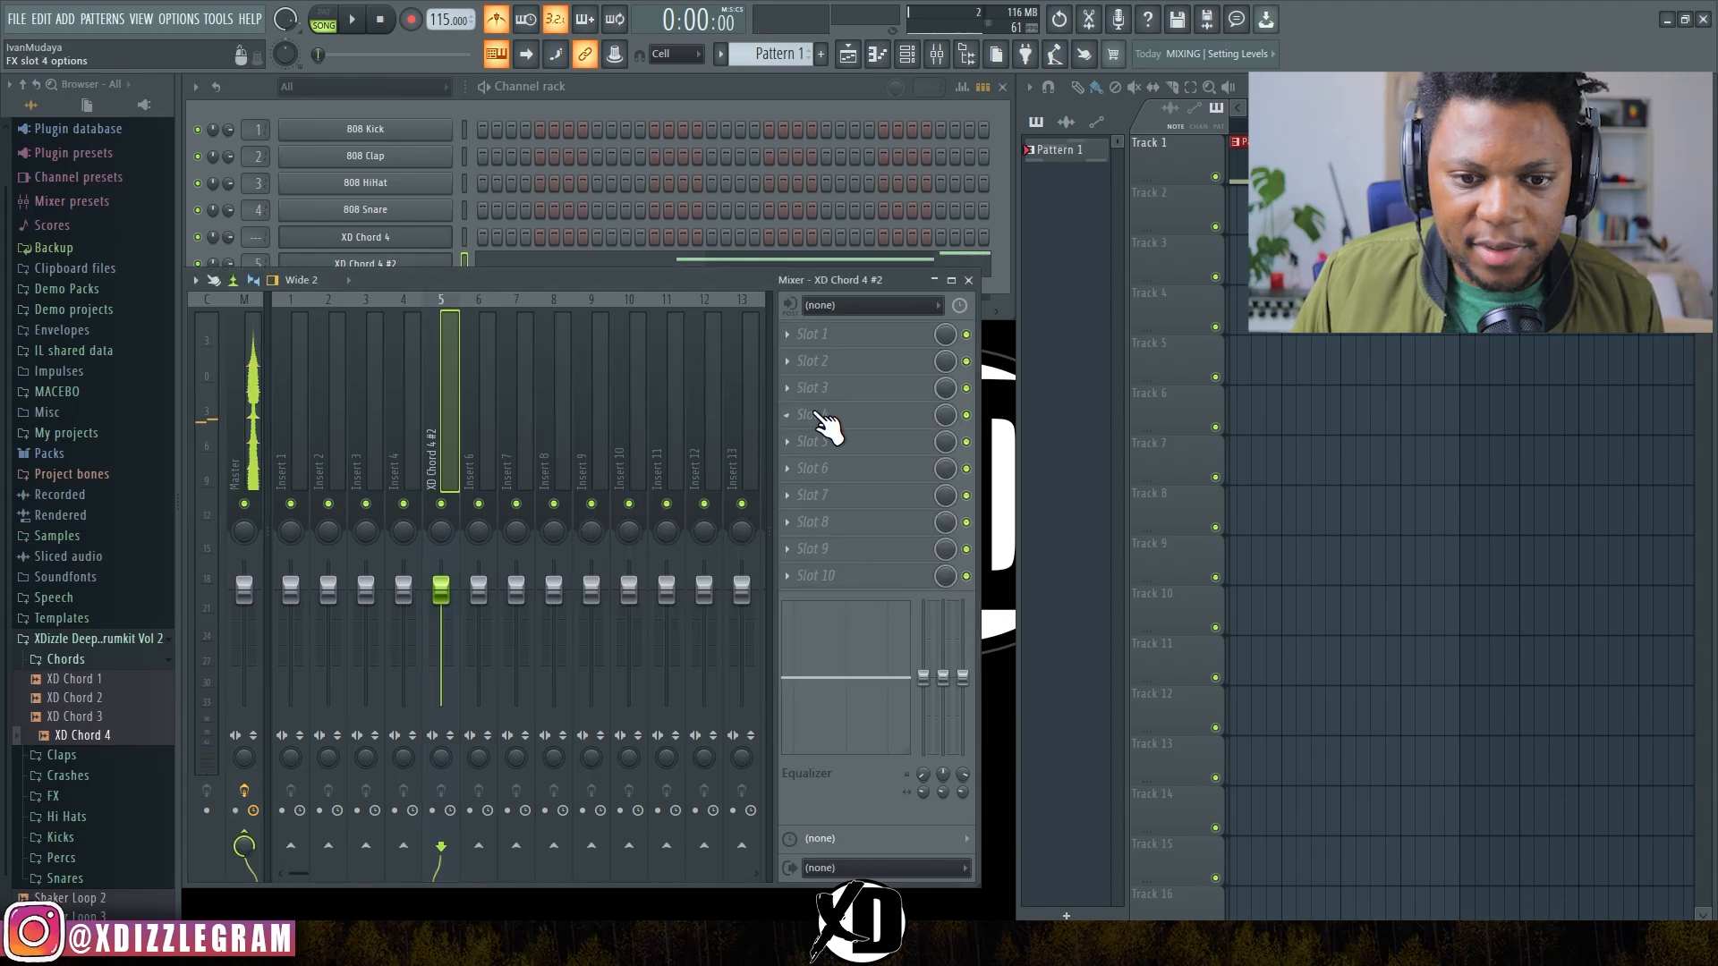
left_click(819, 416)
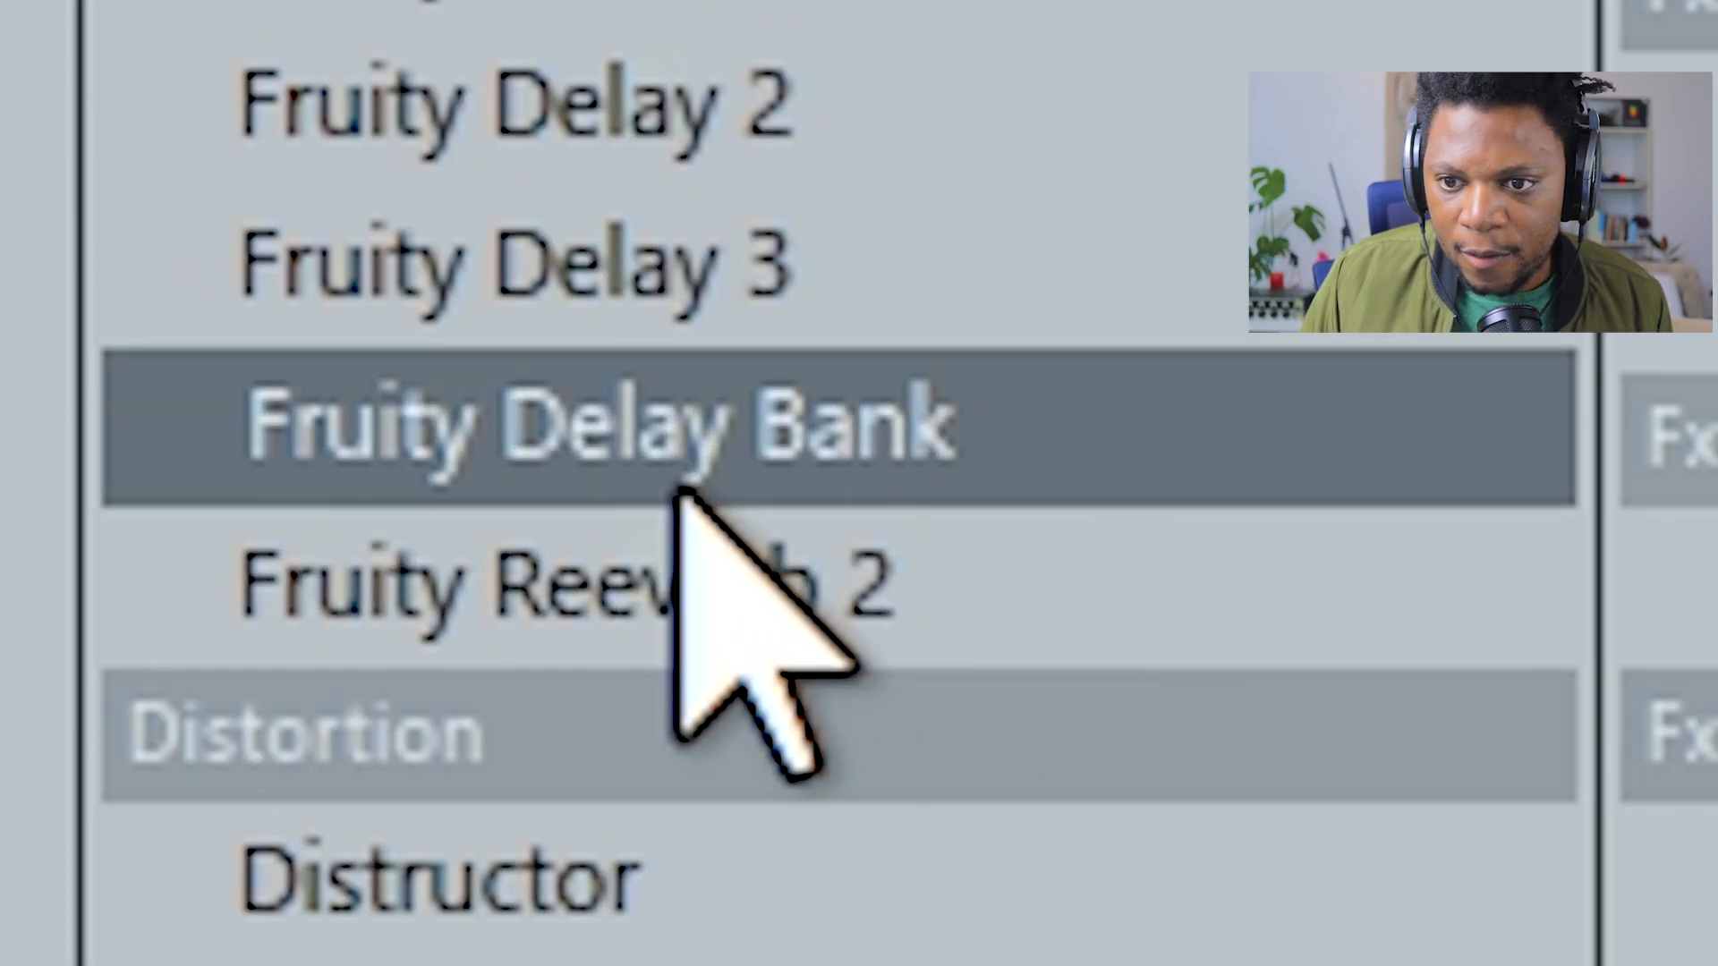
left_click(805, 586)
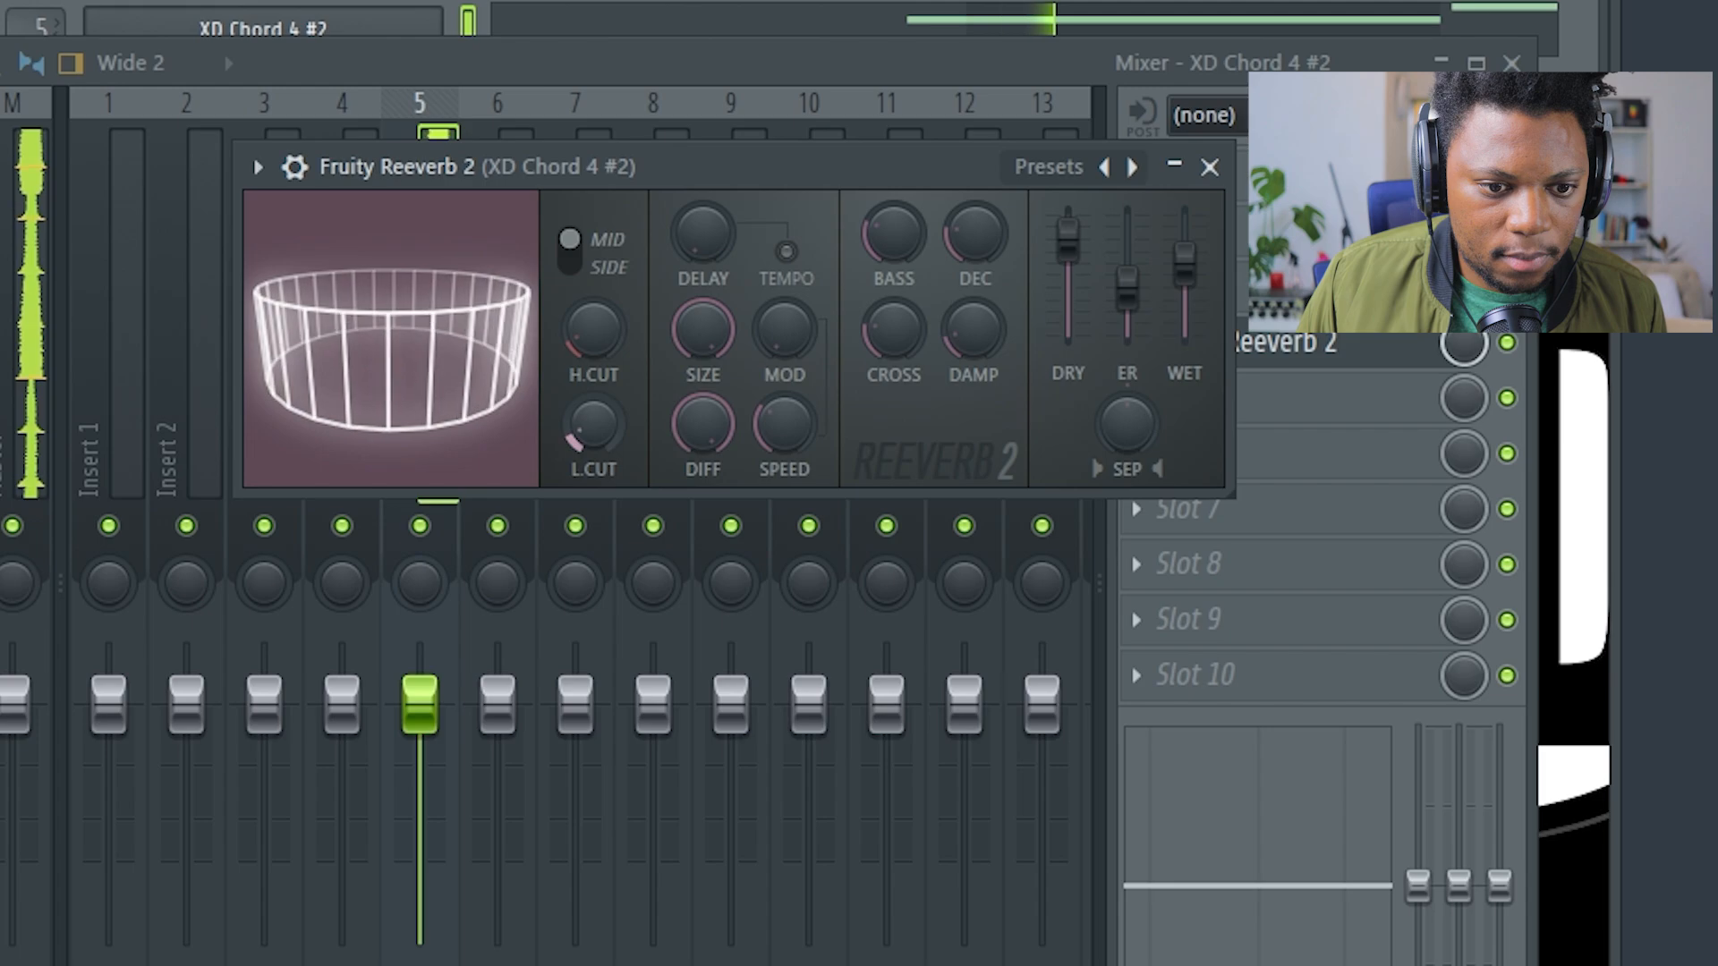
left_click(1210, 166)
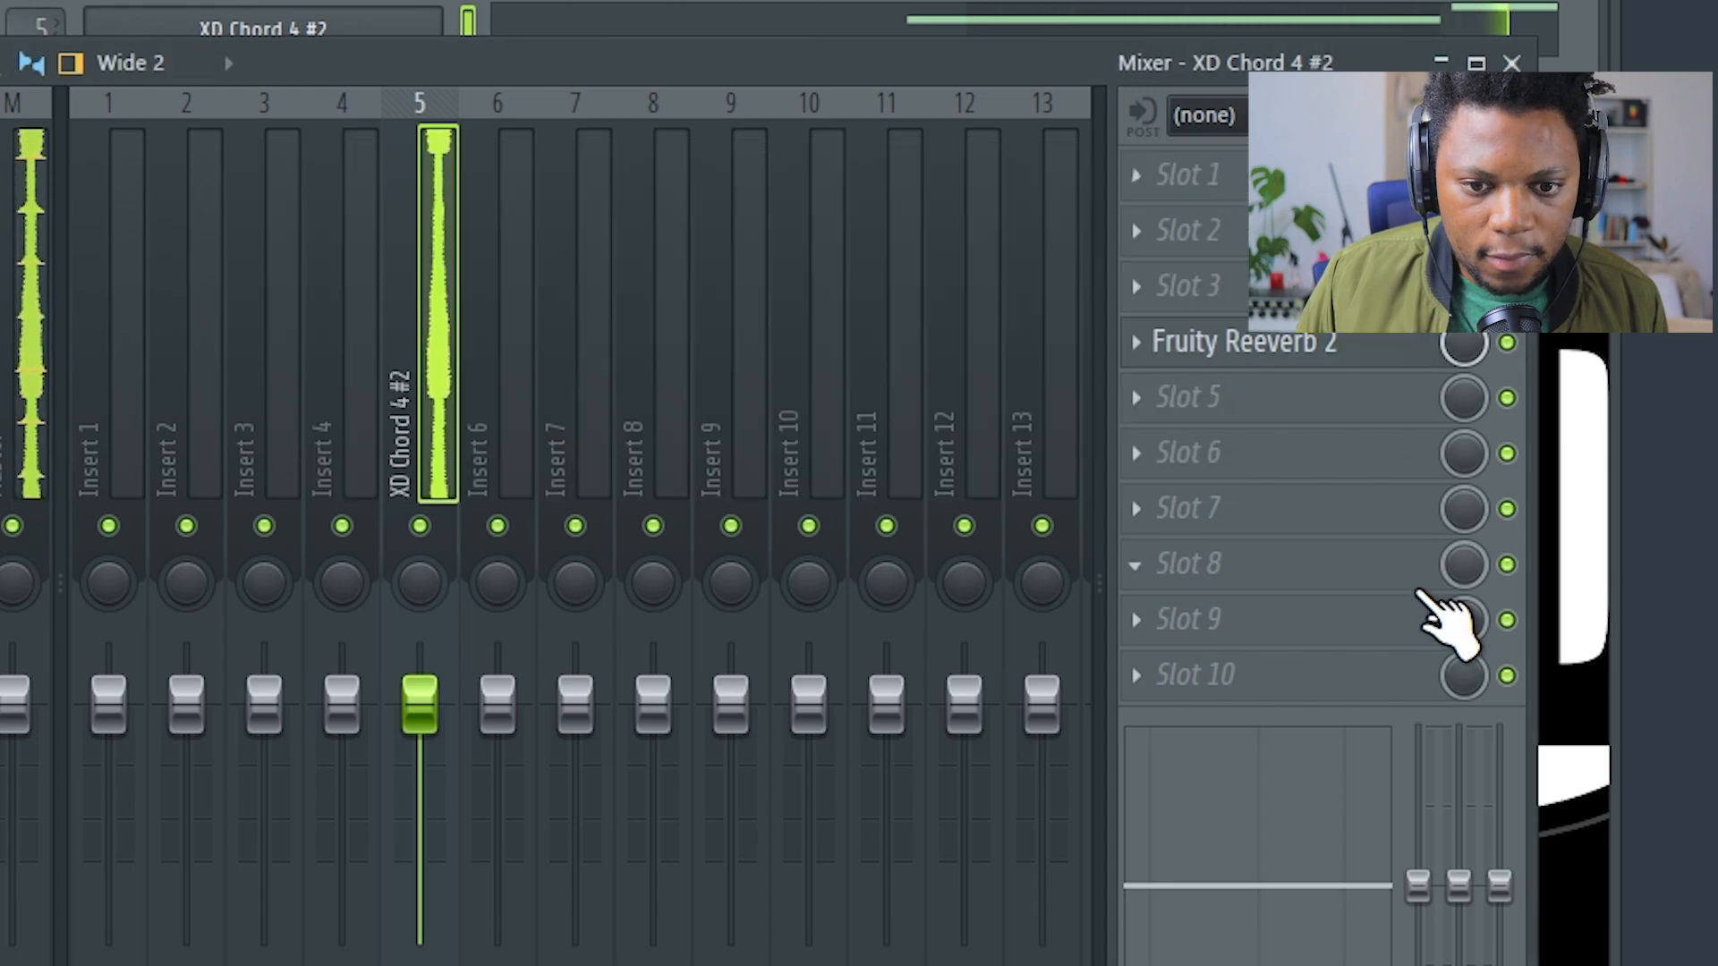
Step: Add Fruity Delay 3 to slot 3 of the chord's mixer track, close its window and stop playback
right_click(1312, 337)
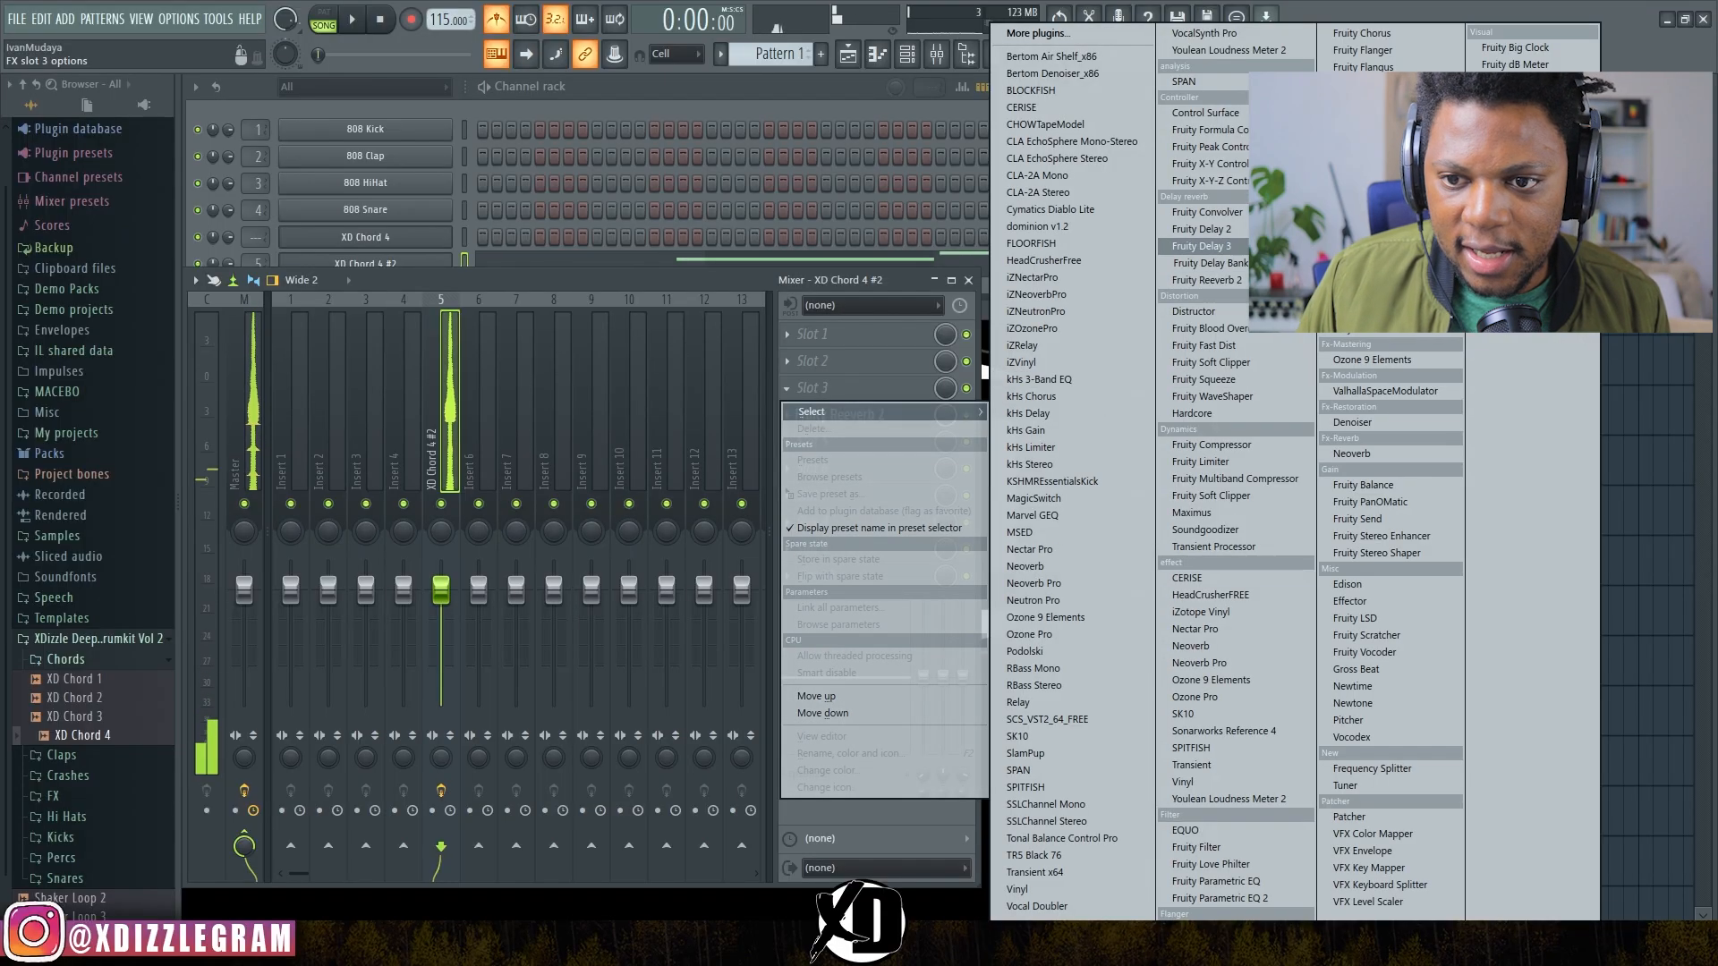
left_click(1202, 246)
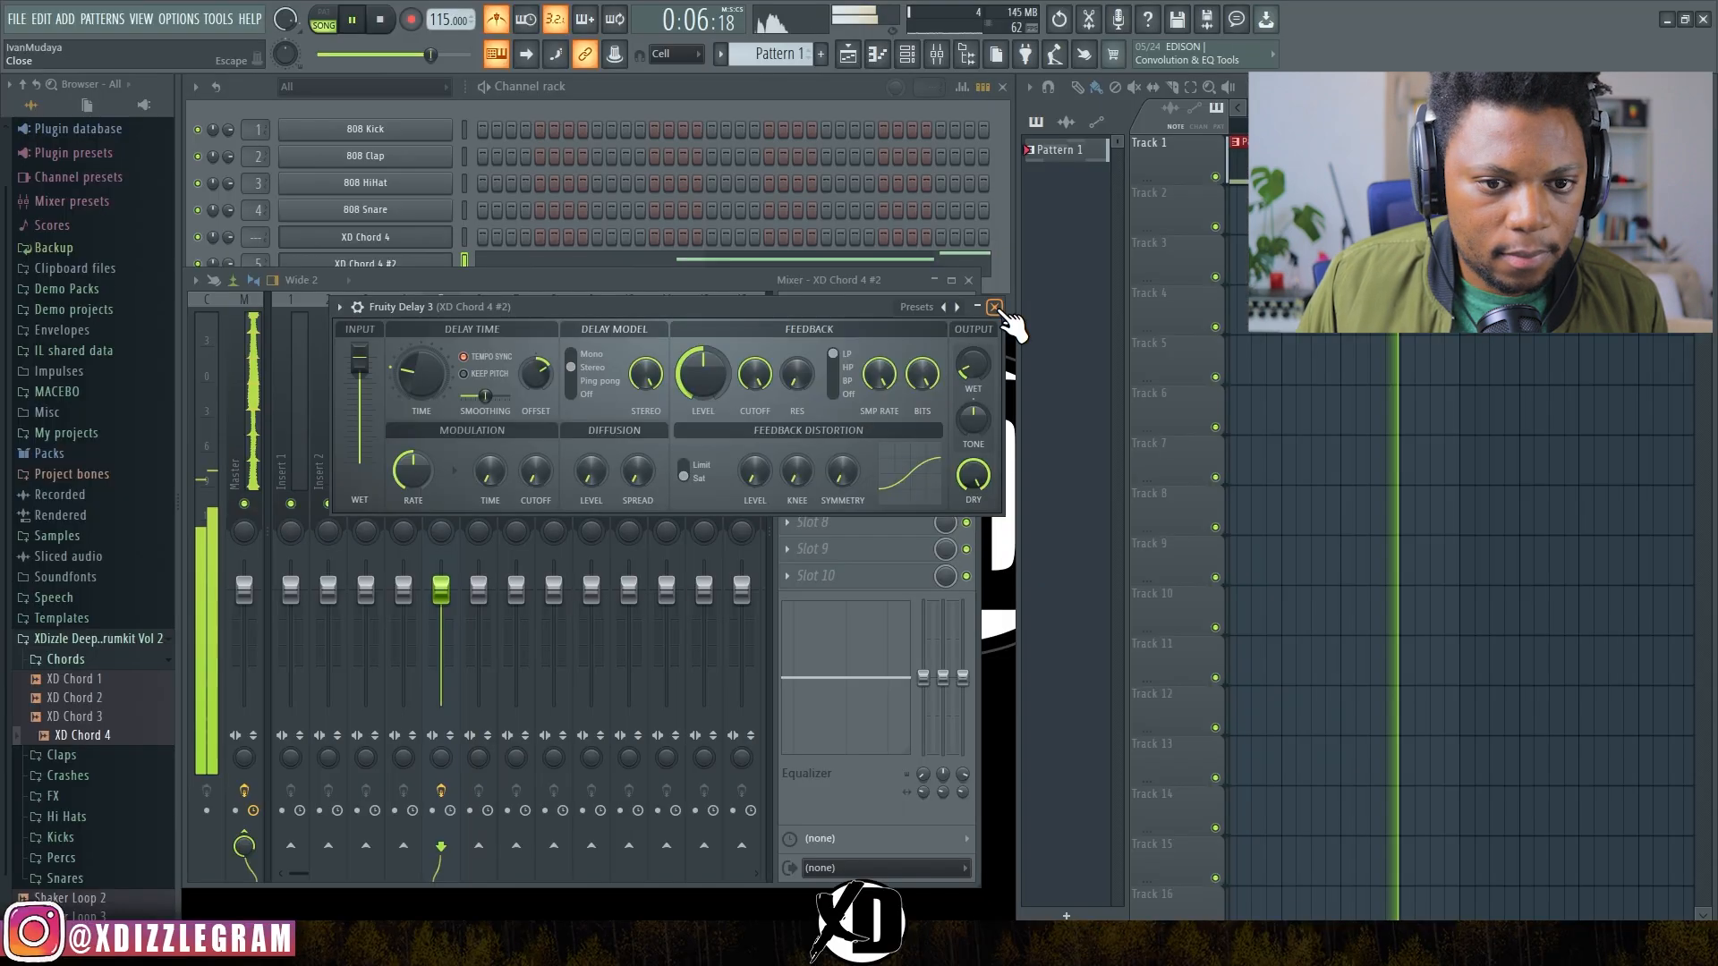
left_click(1331, 402)
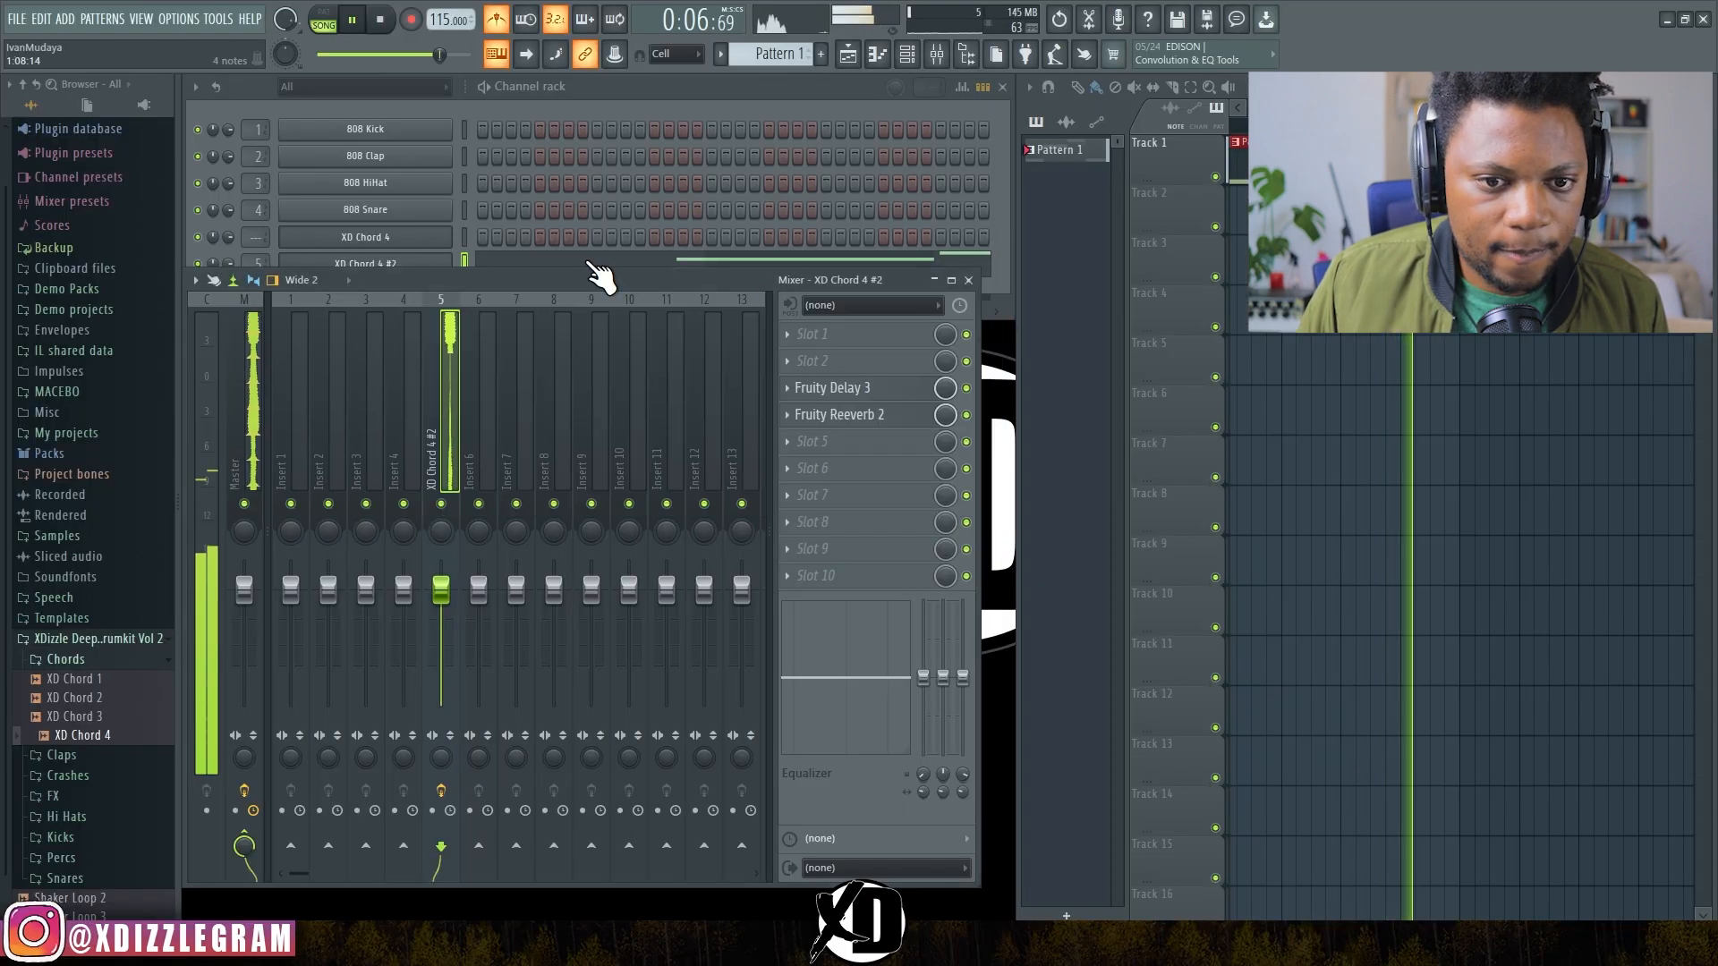
key("space")
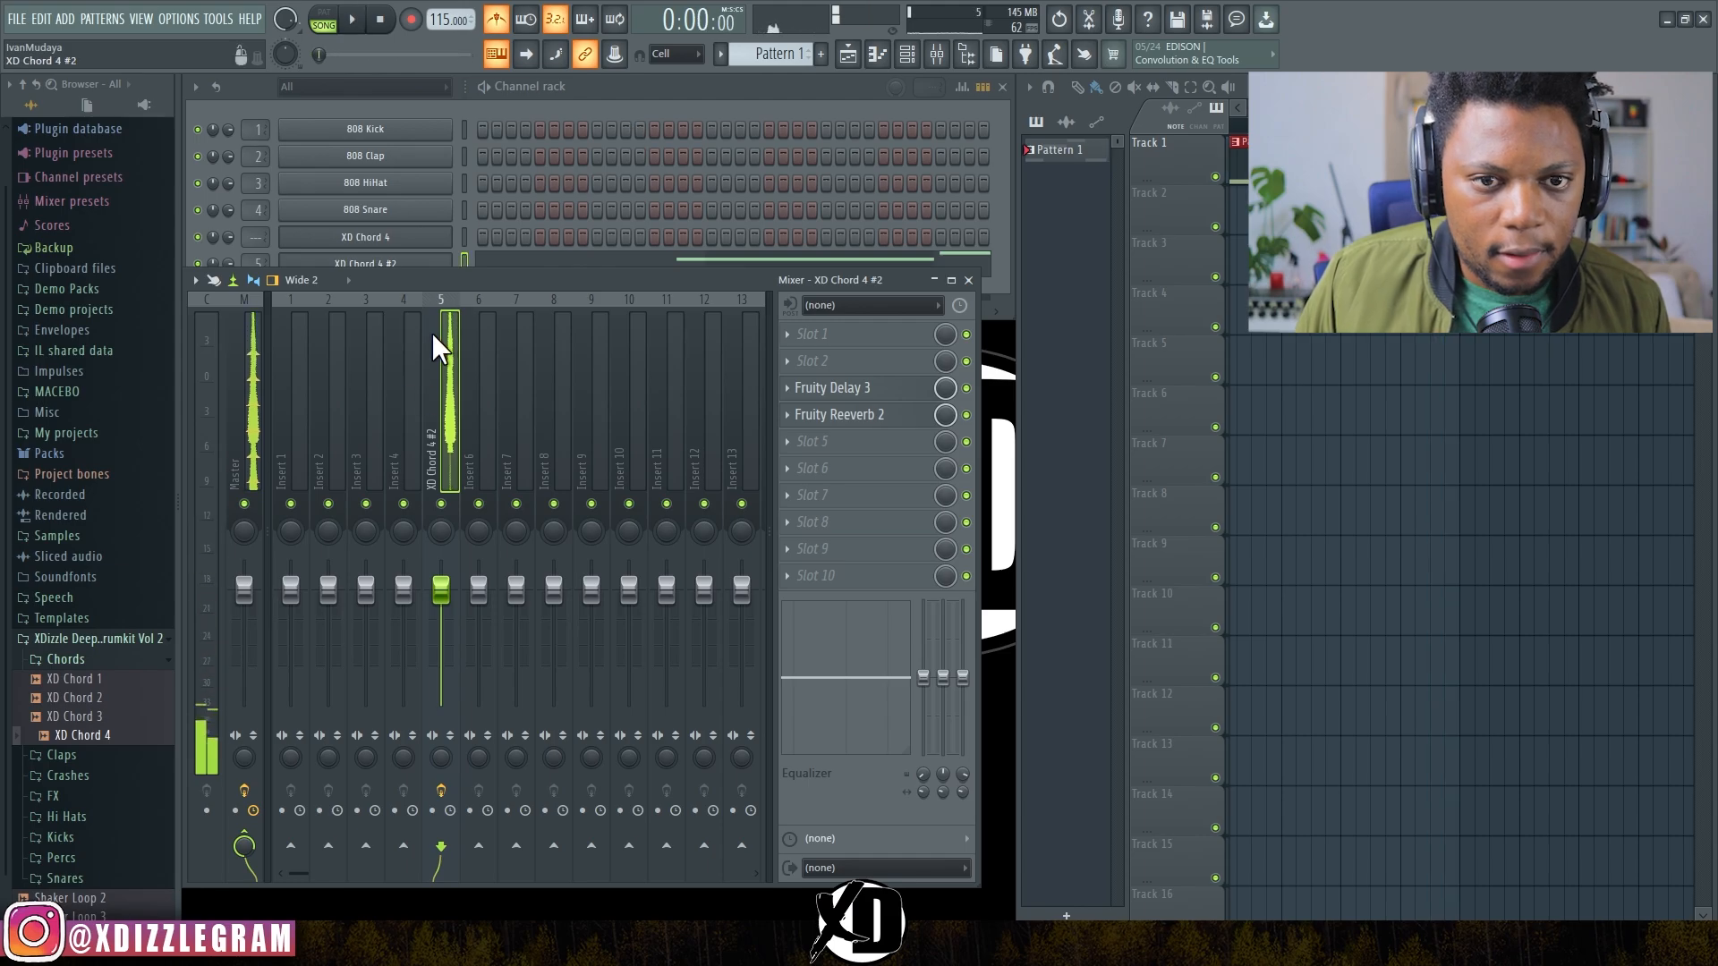
Step: Add Fruity Parametric EQ 2 to slot 5 of the chord's mixer track and move its window out of the way
left_click(812, 441)
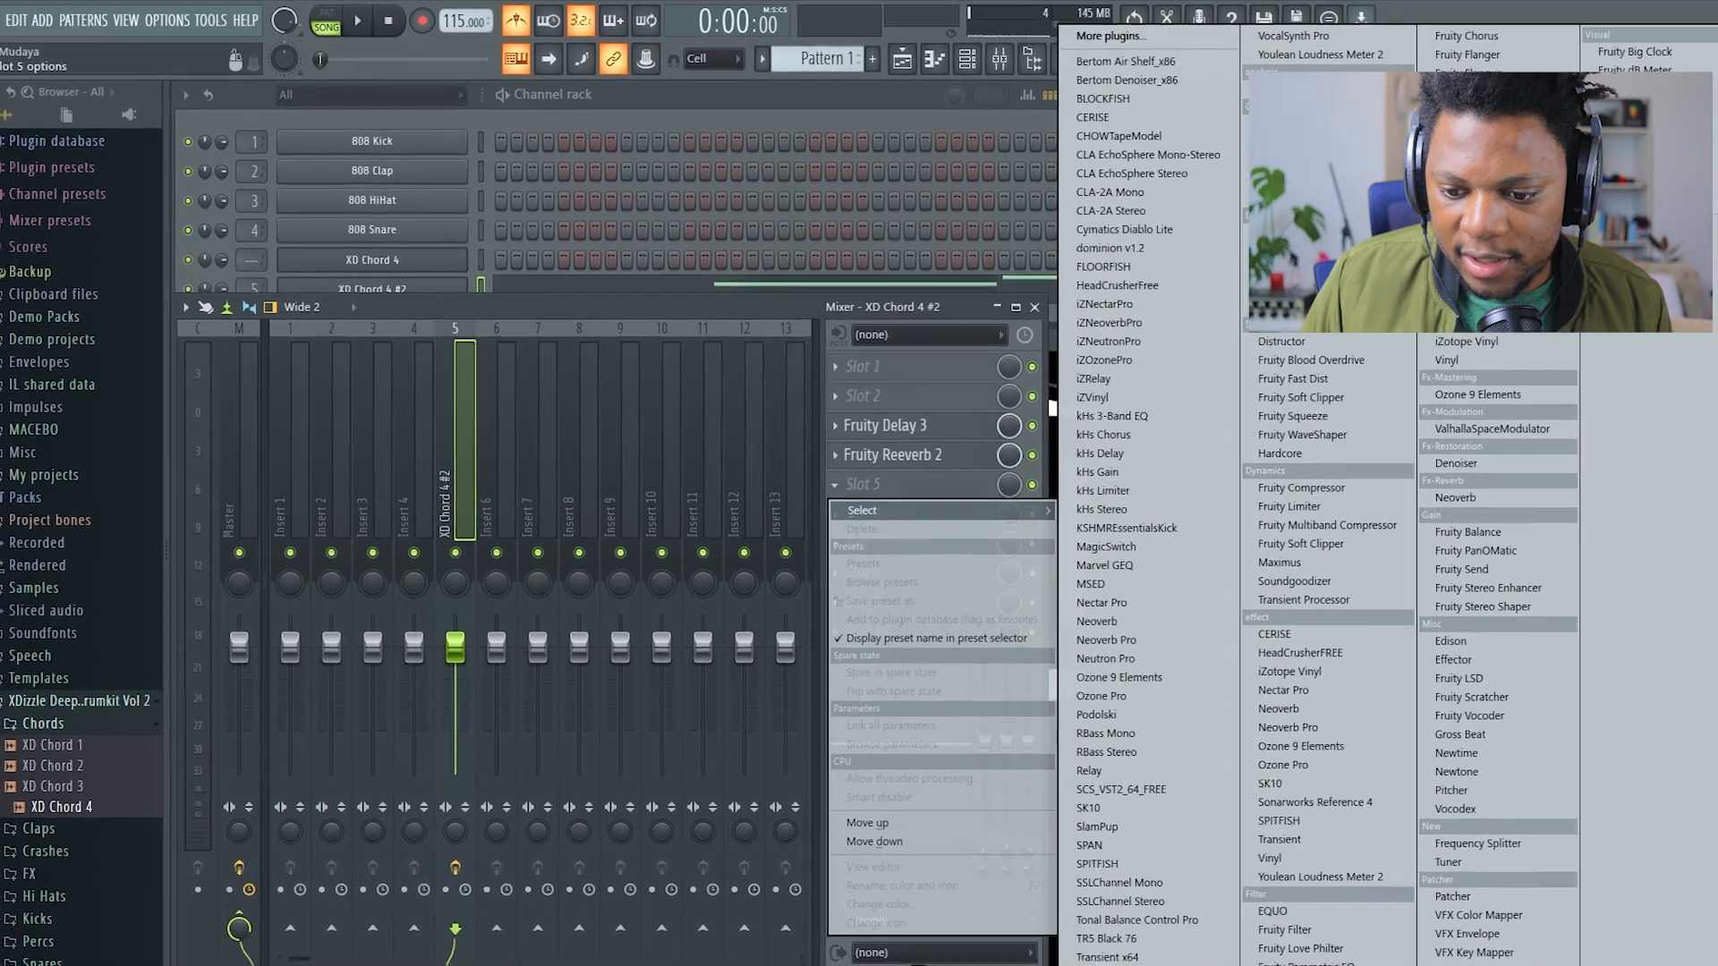
left_click(1221, 898)
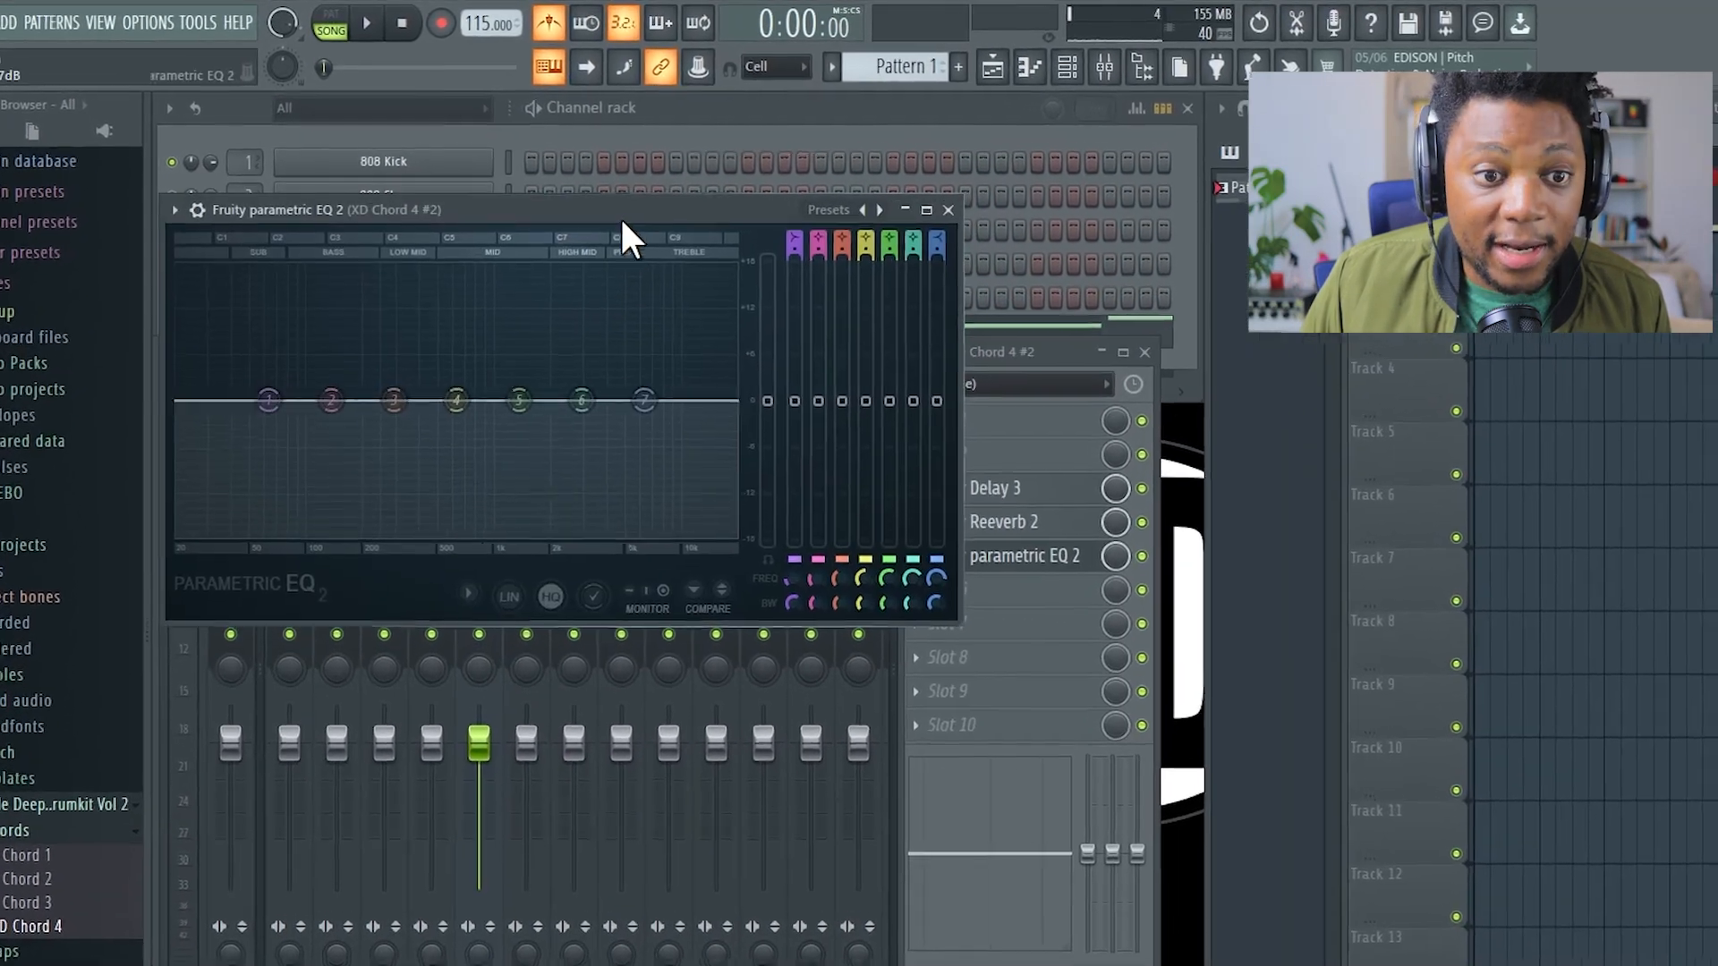
left_click_drag(622, 220, 687, 120)
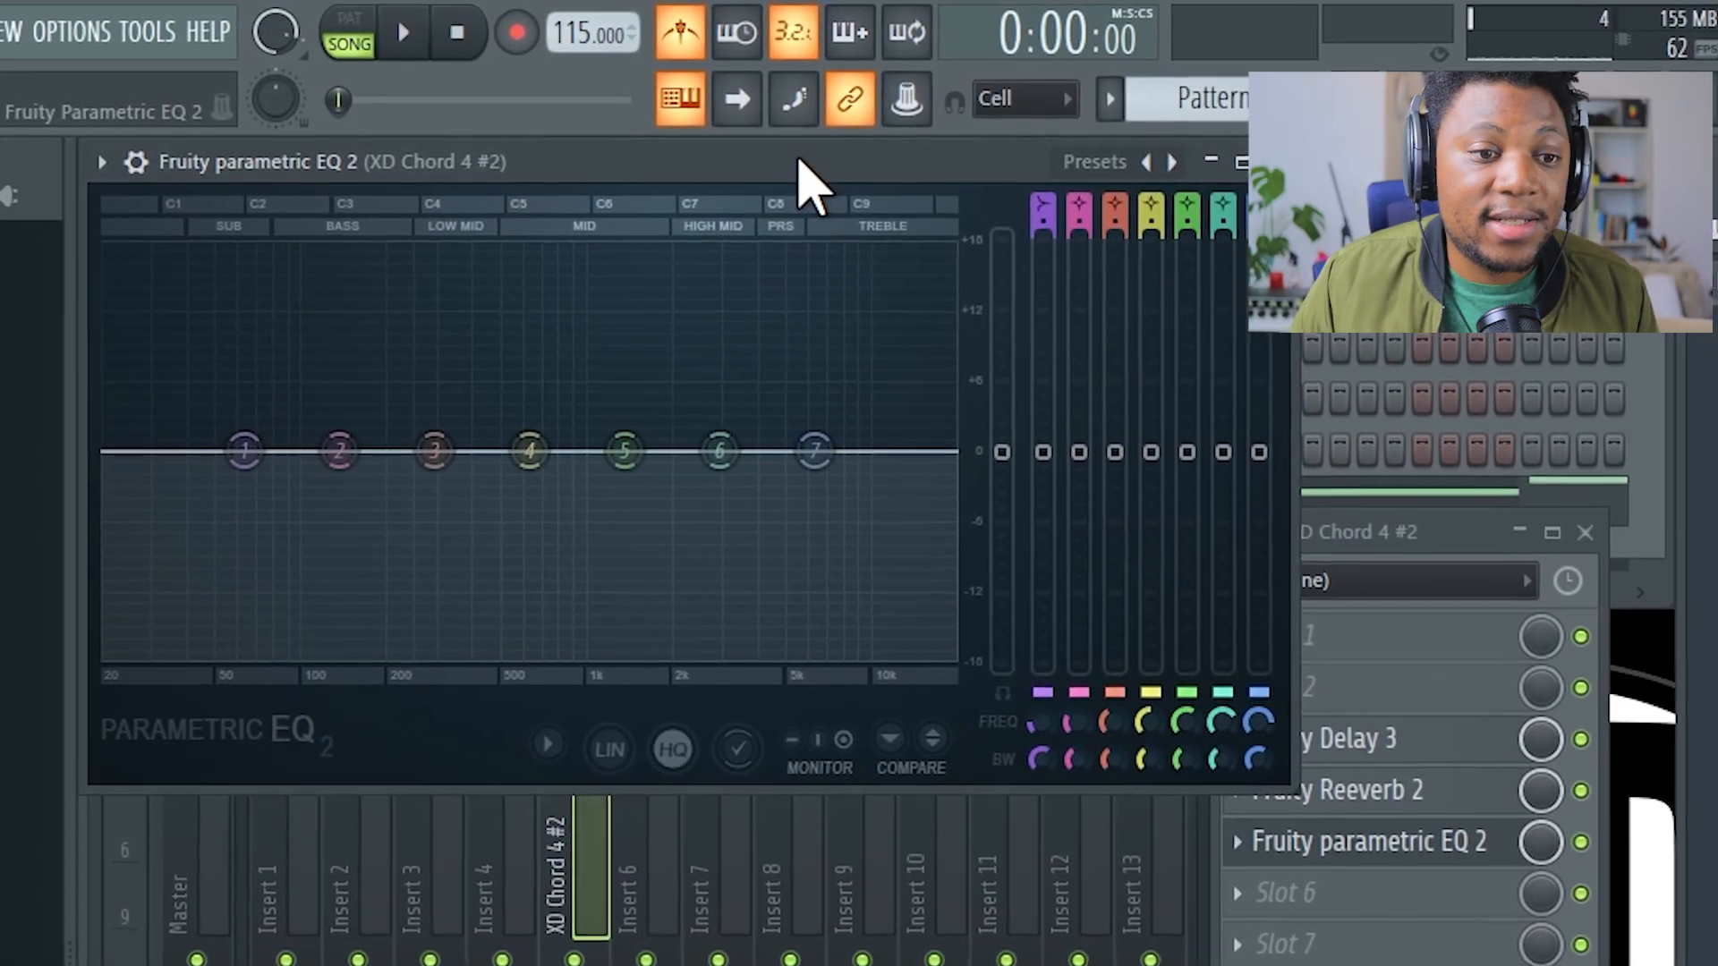
Step: During playback, cut the chord's low end by lowering EQ band 1 to about -12 dB just below 100 Hz
key("space")
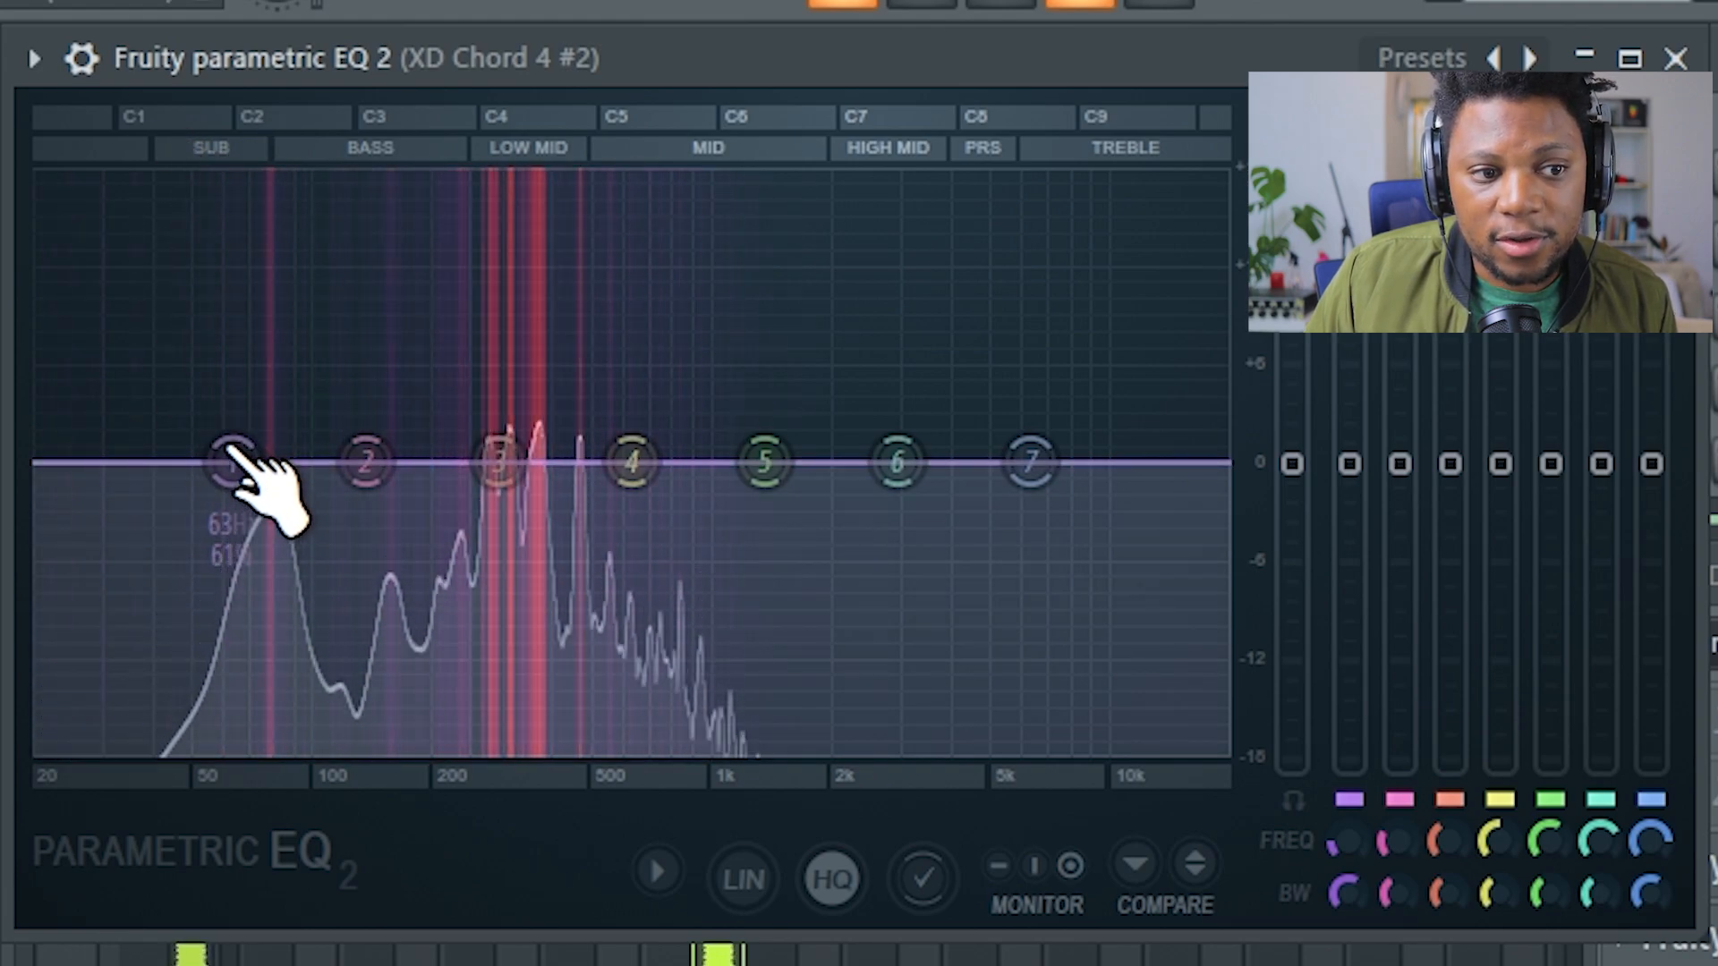
left_click_drag(235, 460, 292, 652)
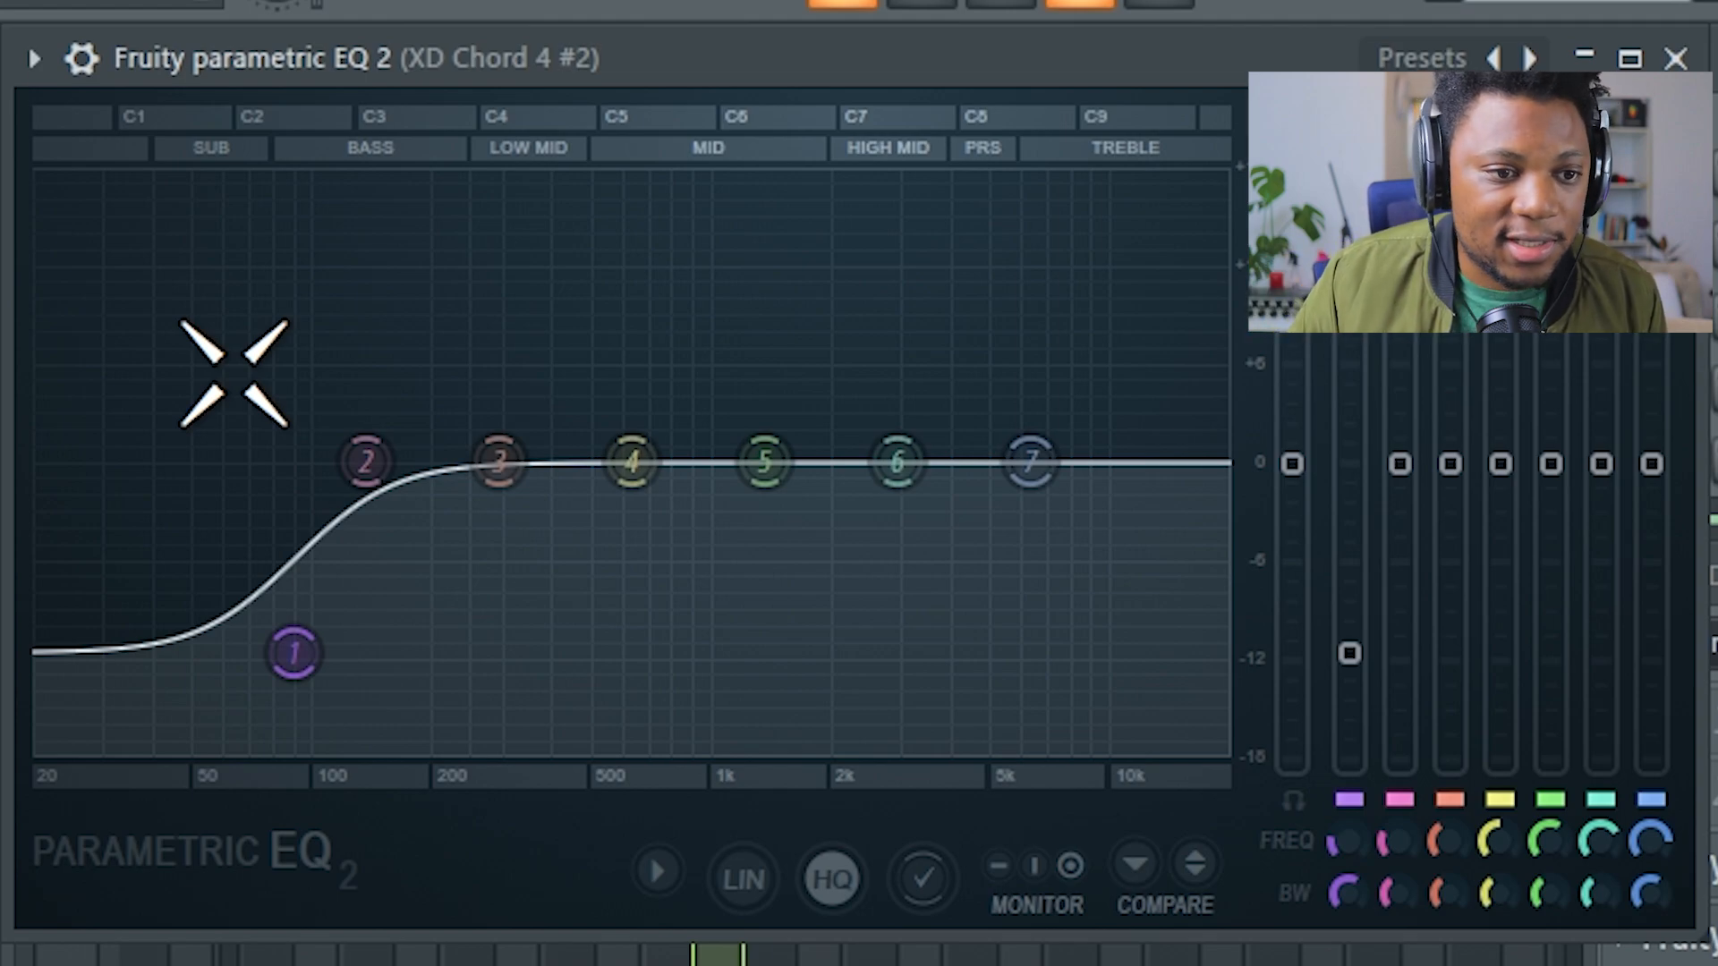
key("space")
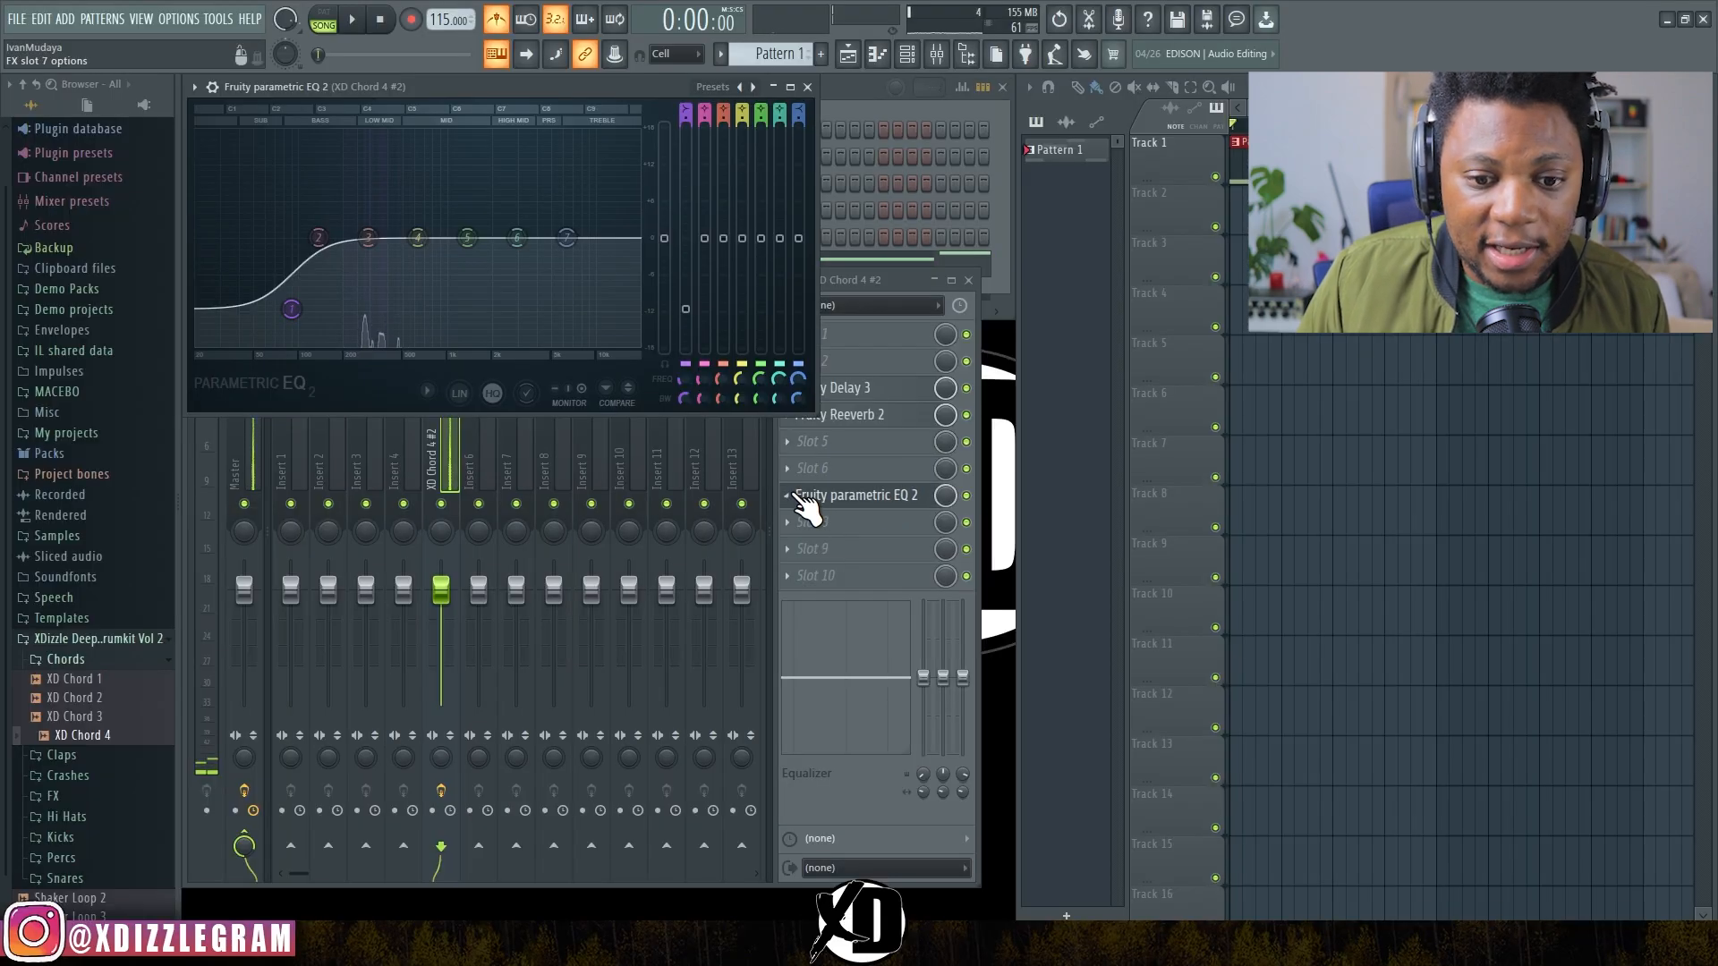
Step: Move the parametric EQ down to slot 7 and insert Ozone Pro Exciter between it and the reverb
left_click(790, 495)
left_click(868, 471)
left_click(873, 470)
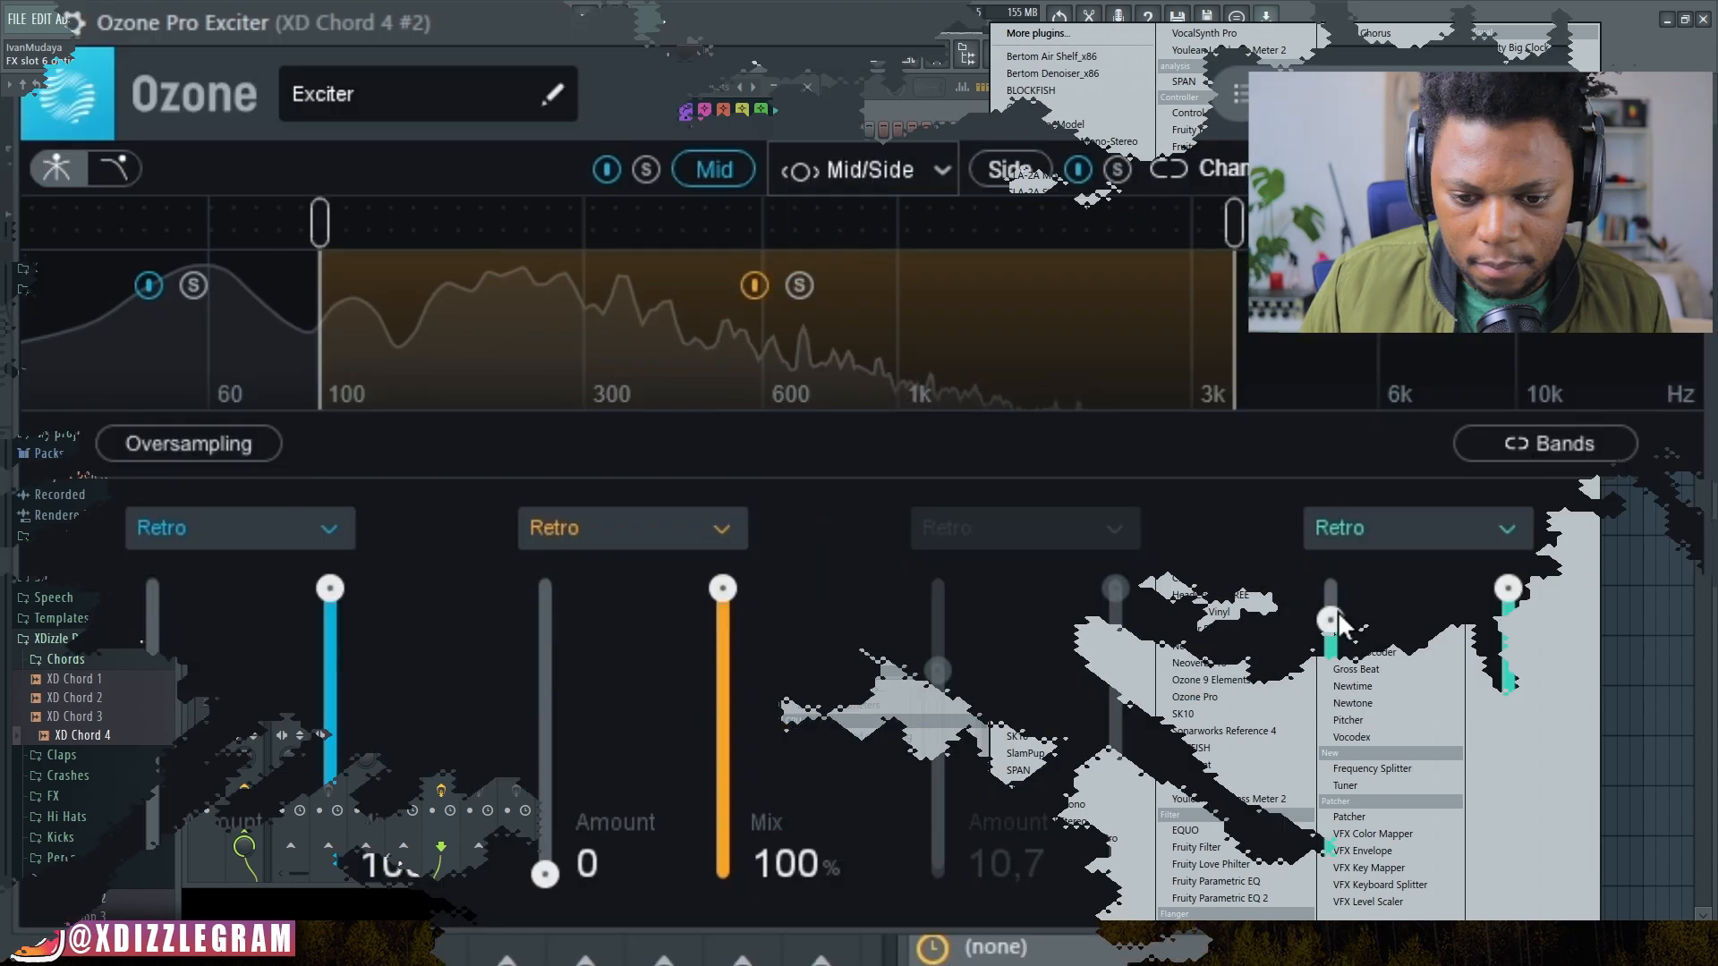
Step: Set the Exciter's high-band amount to 8.9 and second-band amount to 8.5, with crossovers just below 600 Hz and between 4.6 and 6 kHz
left_click_drag(1326, 620, 1325, 694)
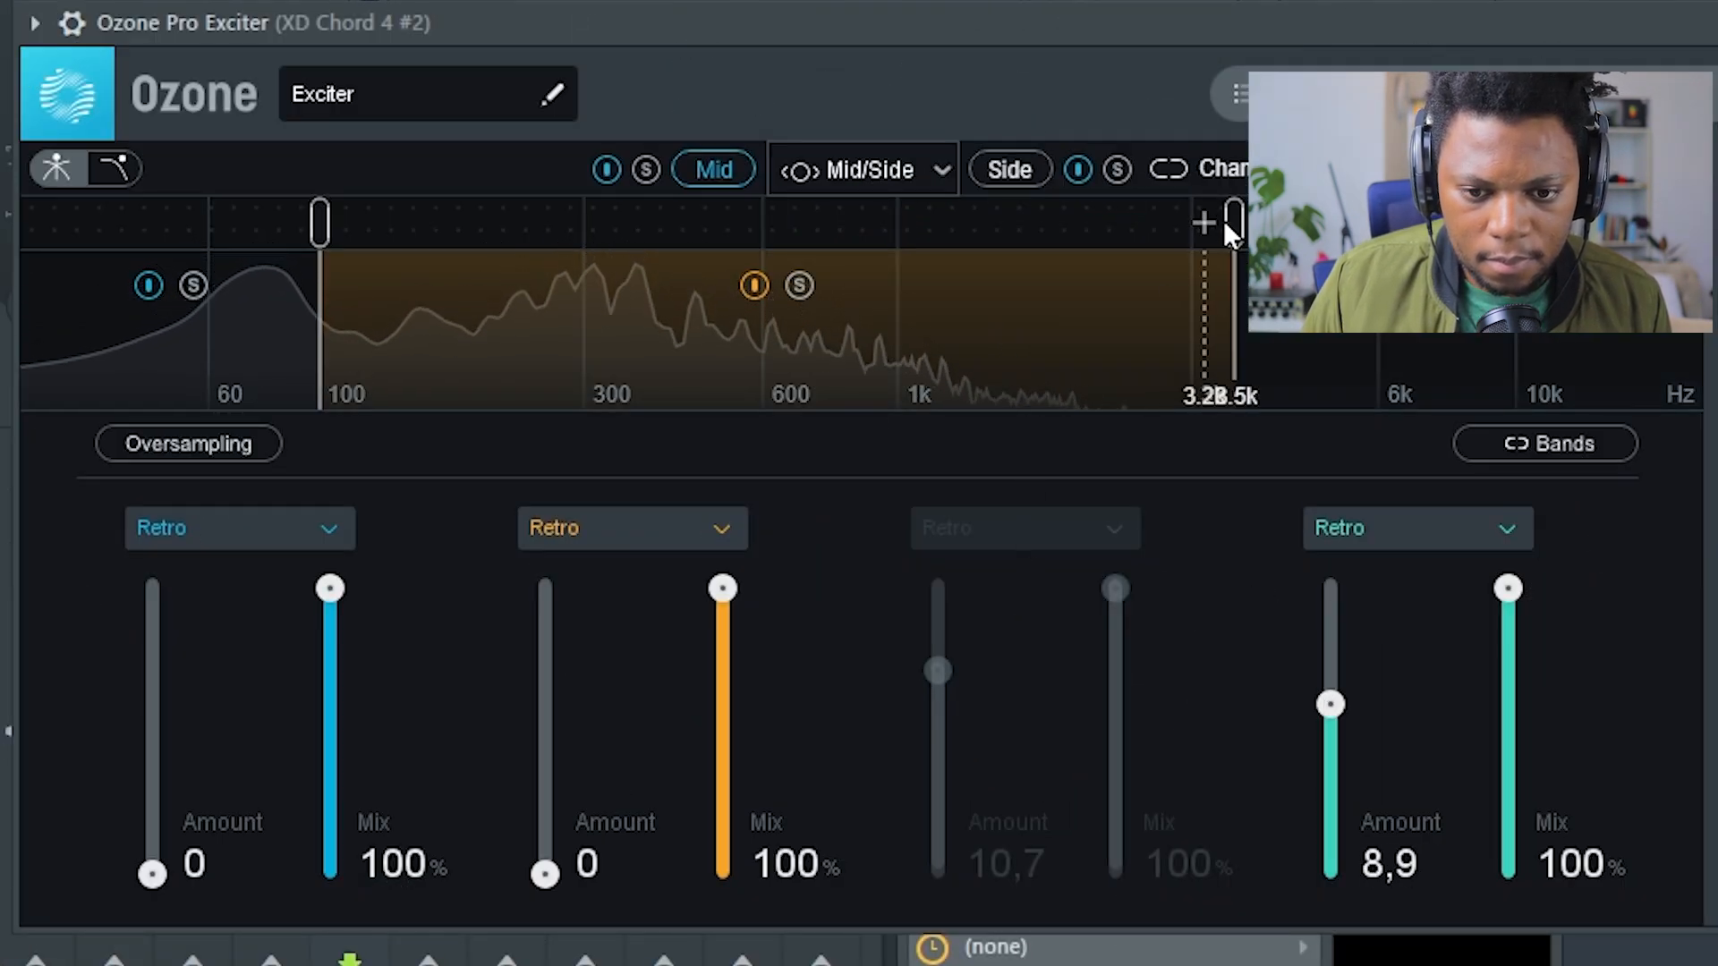
left_click_drag(1234, 223, 1357, 223)
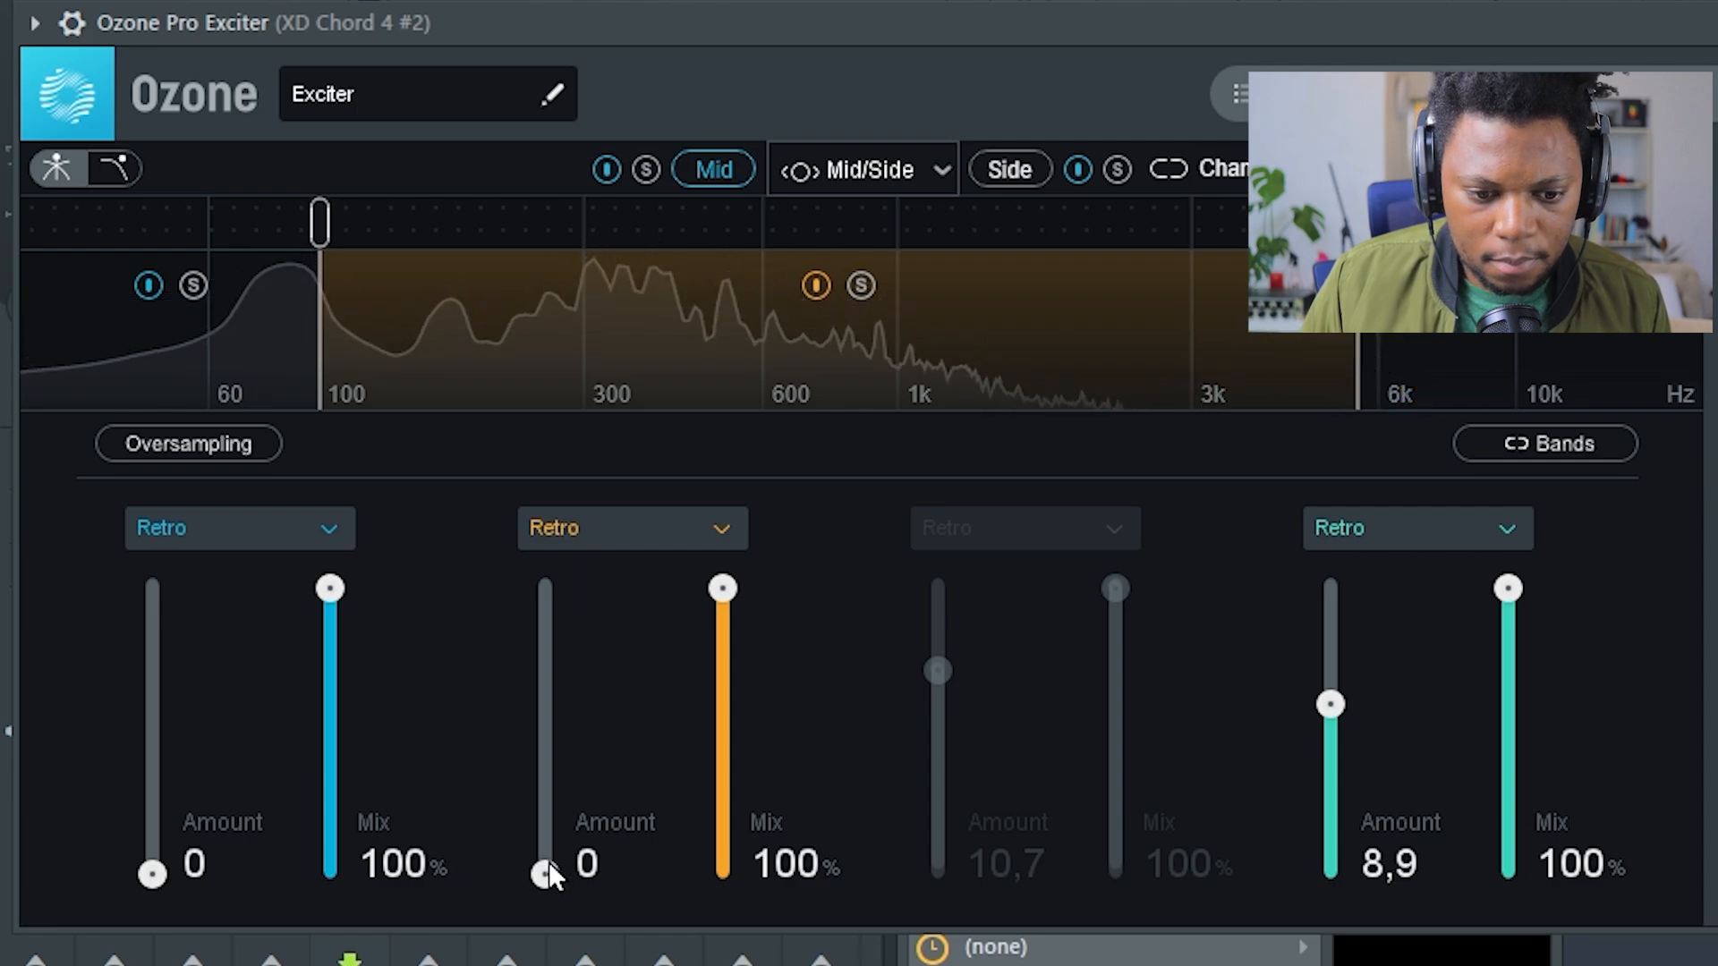
left_click_drag(545, 871, 545, 810)
left_click_drag(319, 222, 744, 260)
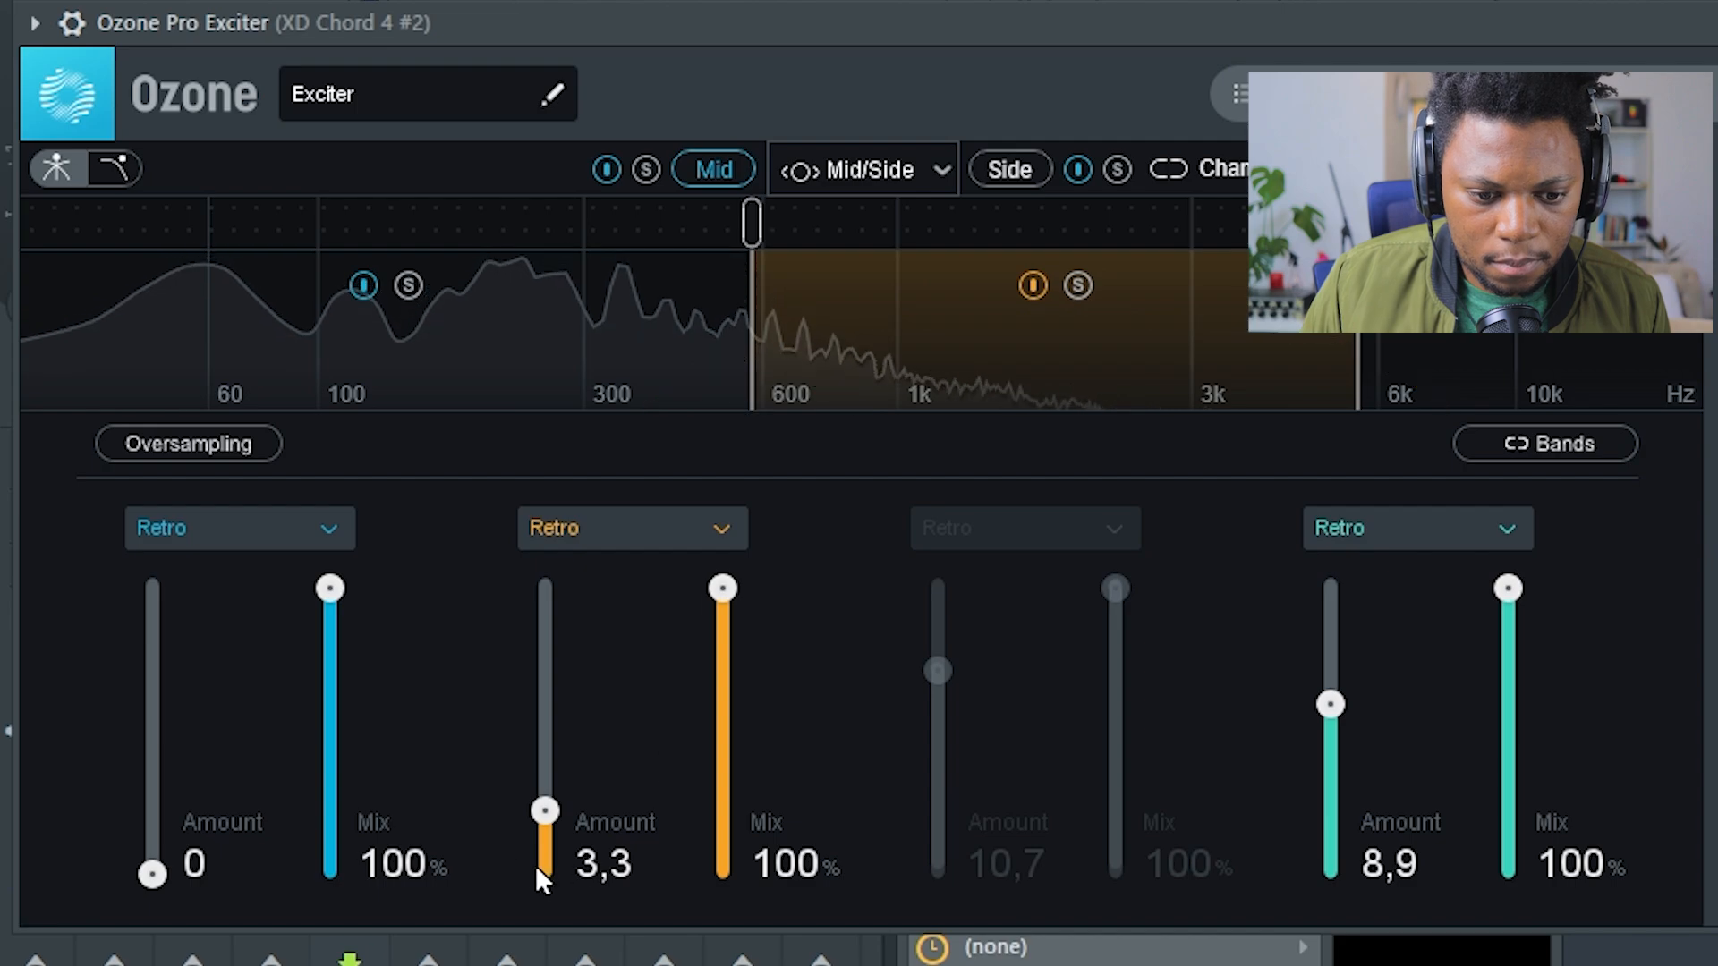
left_click_drag(545, 810, 551, 712)
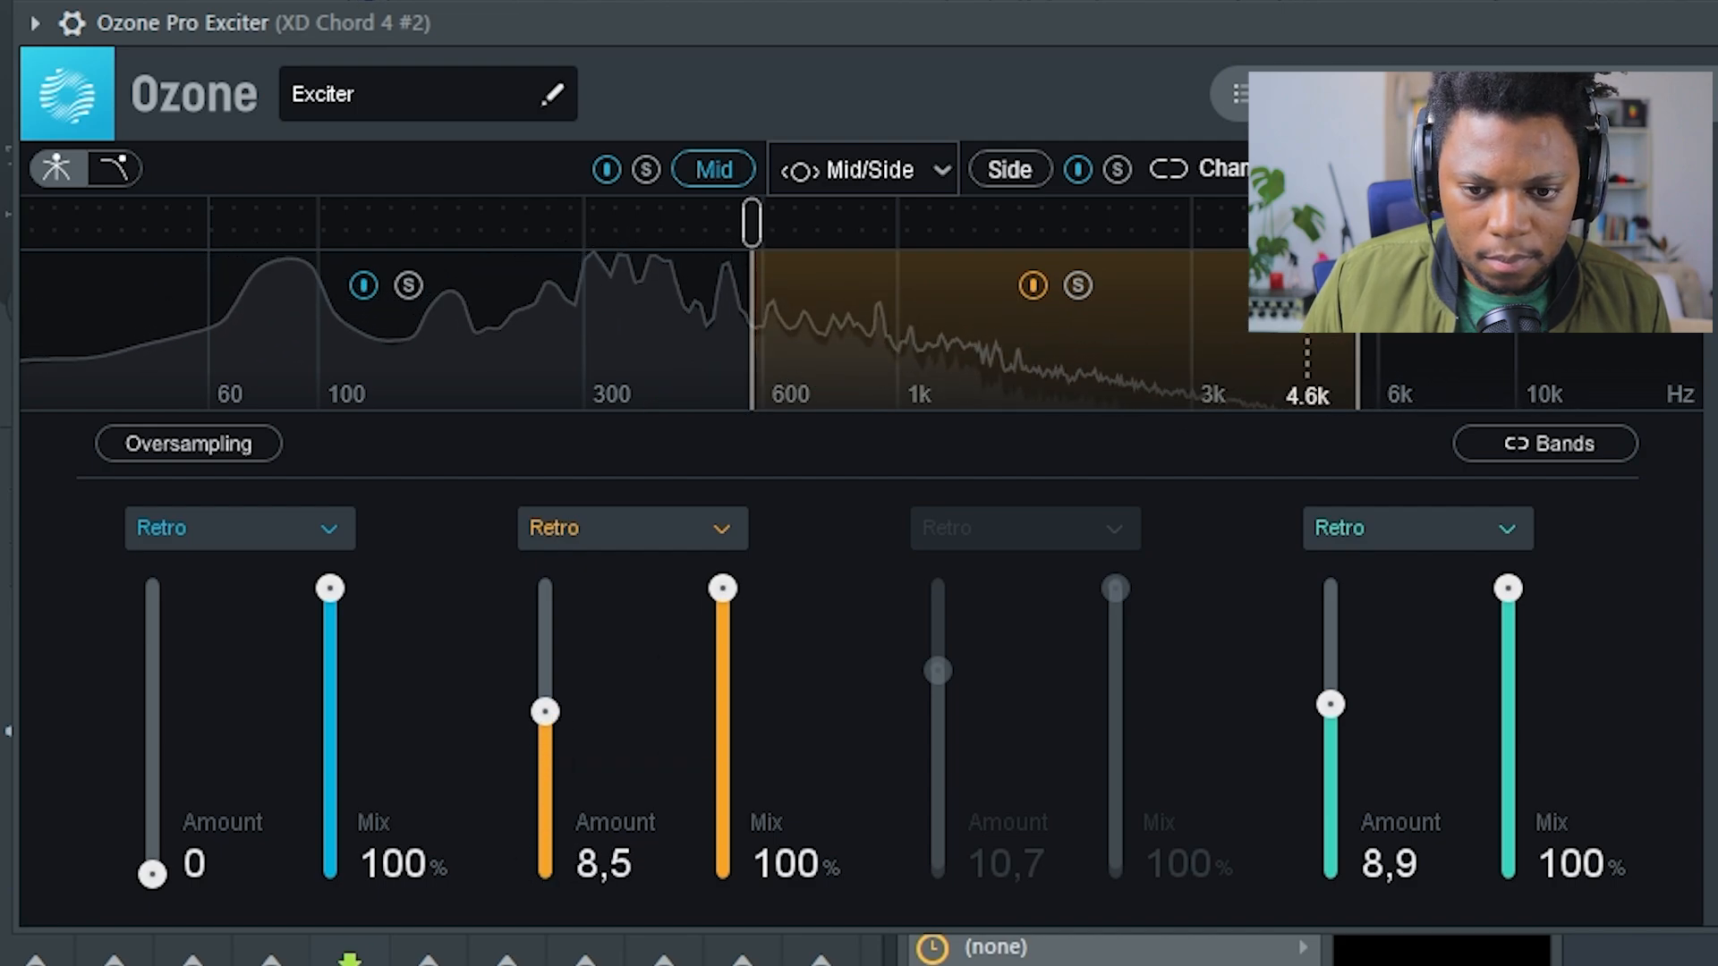
Step: Shift the Exciter's second band to span about 600 Hz to just above 6 kHz and raise its amount to 13.0
left_click_drag(1358, 224, 1417, 223)
left_click_drag(545, 712, 549, 662)
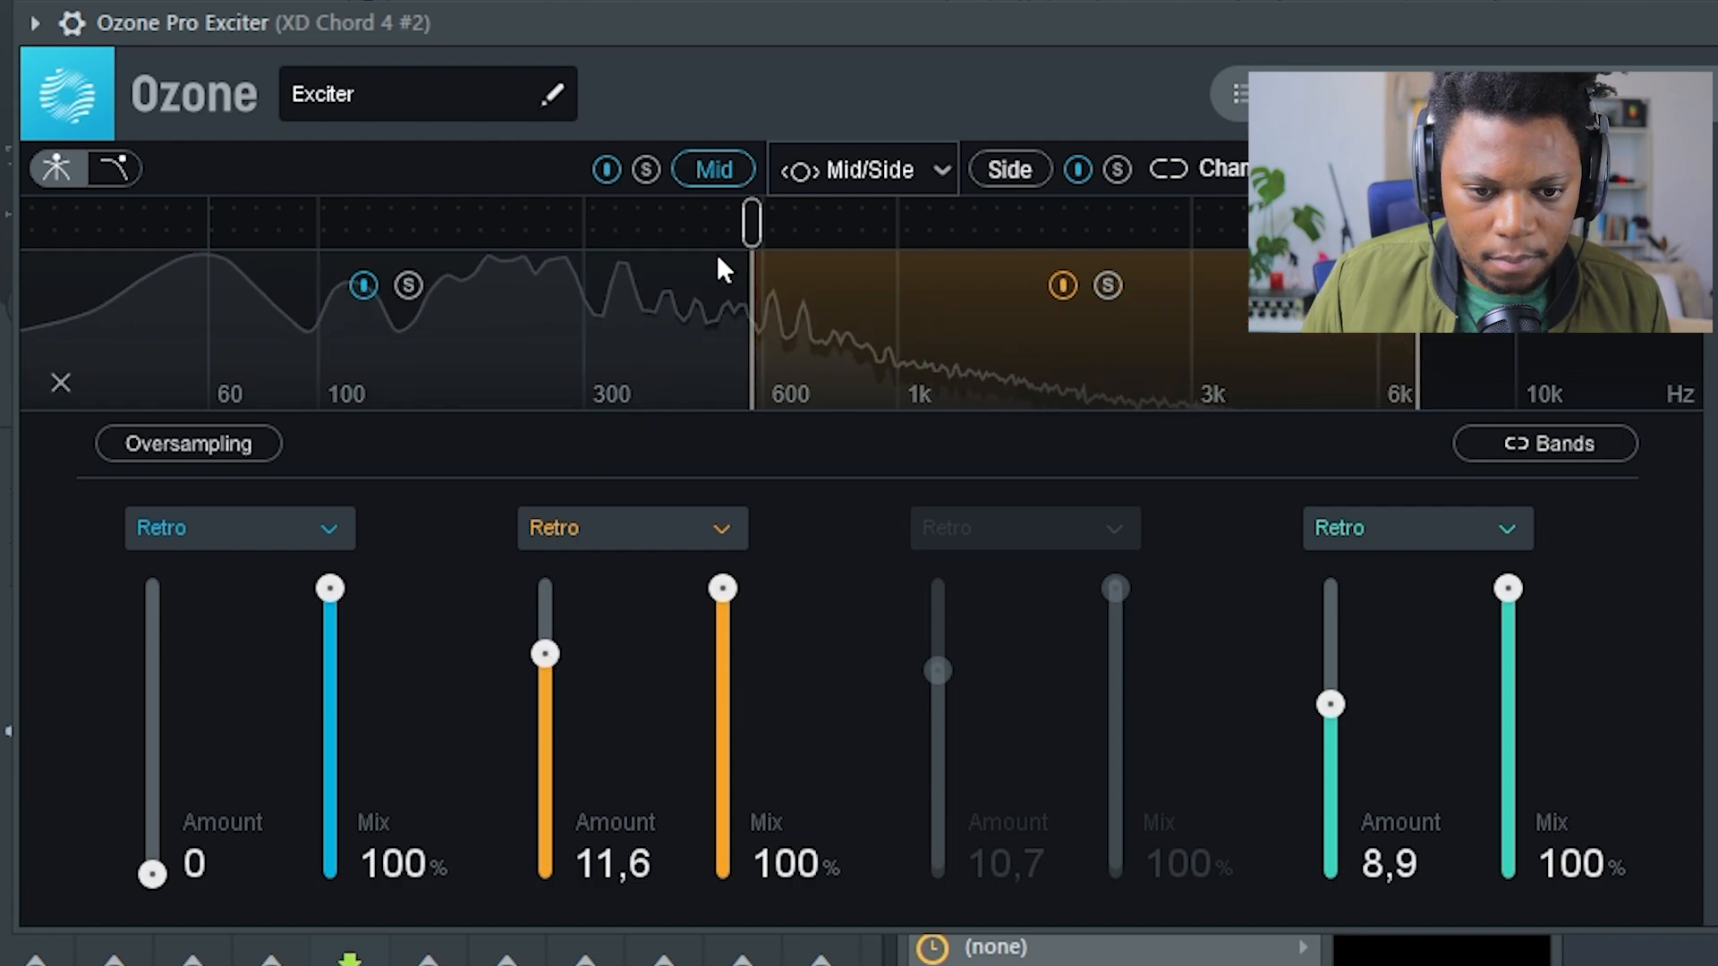
left_click_drag(754, 224, 788, 224)
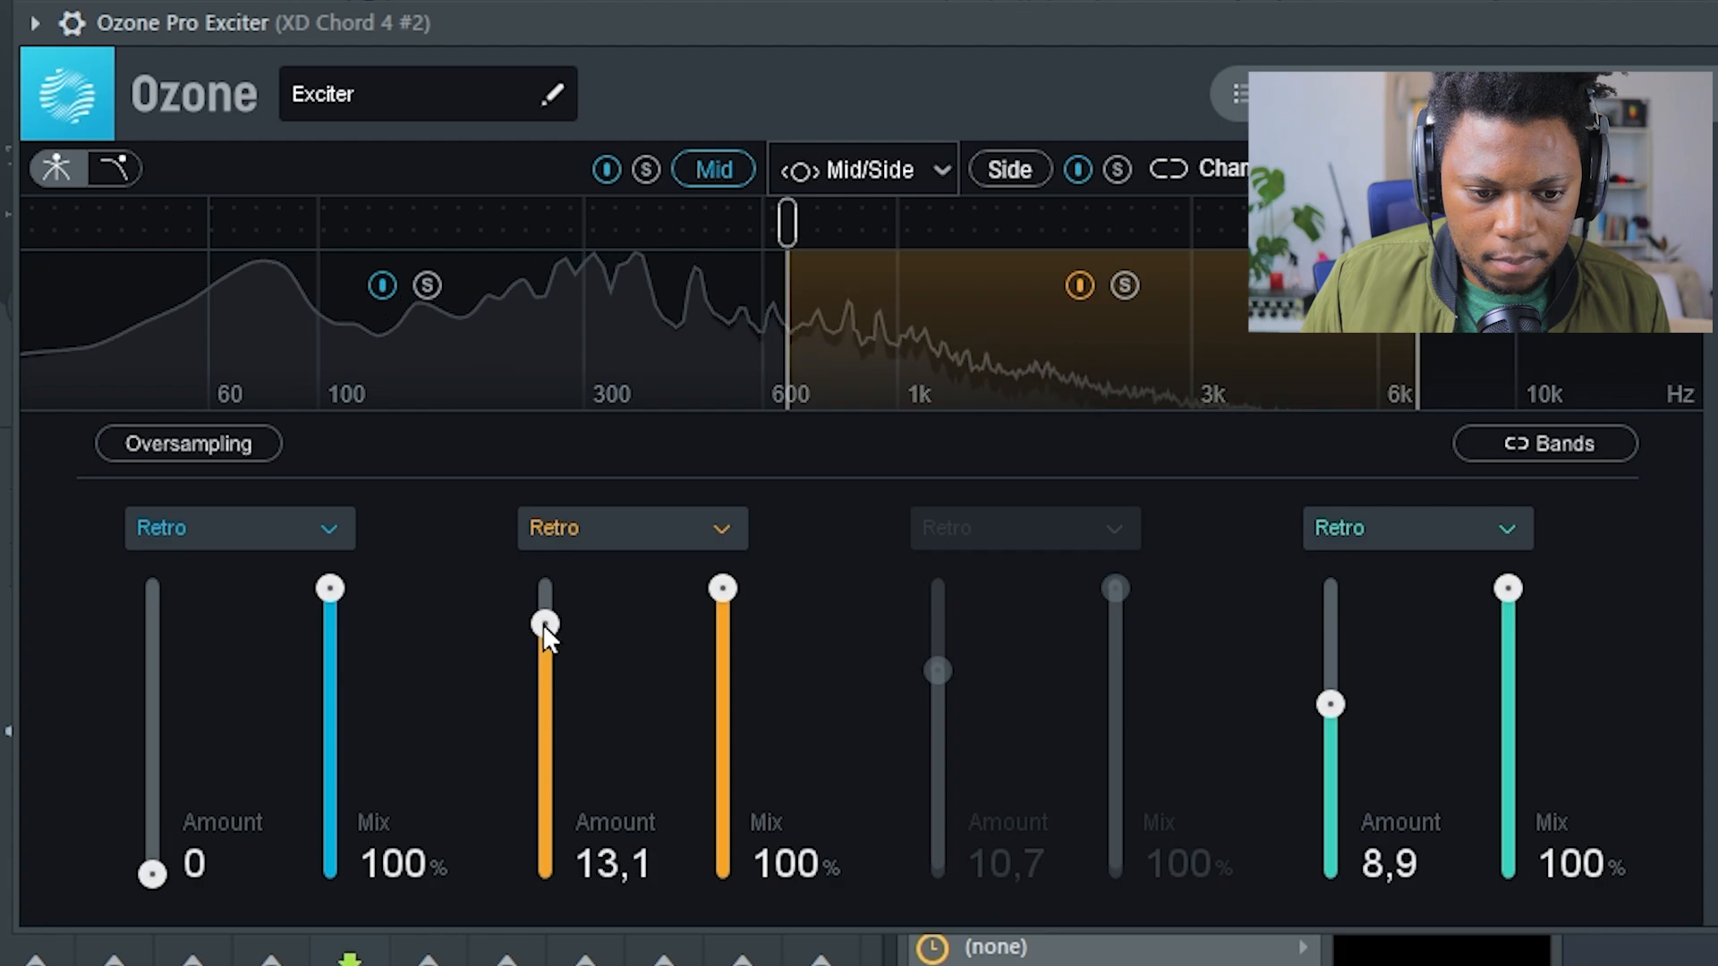
left_click_drag(542, 625, 545, 626)
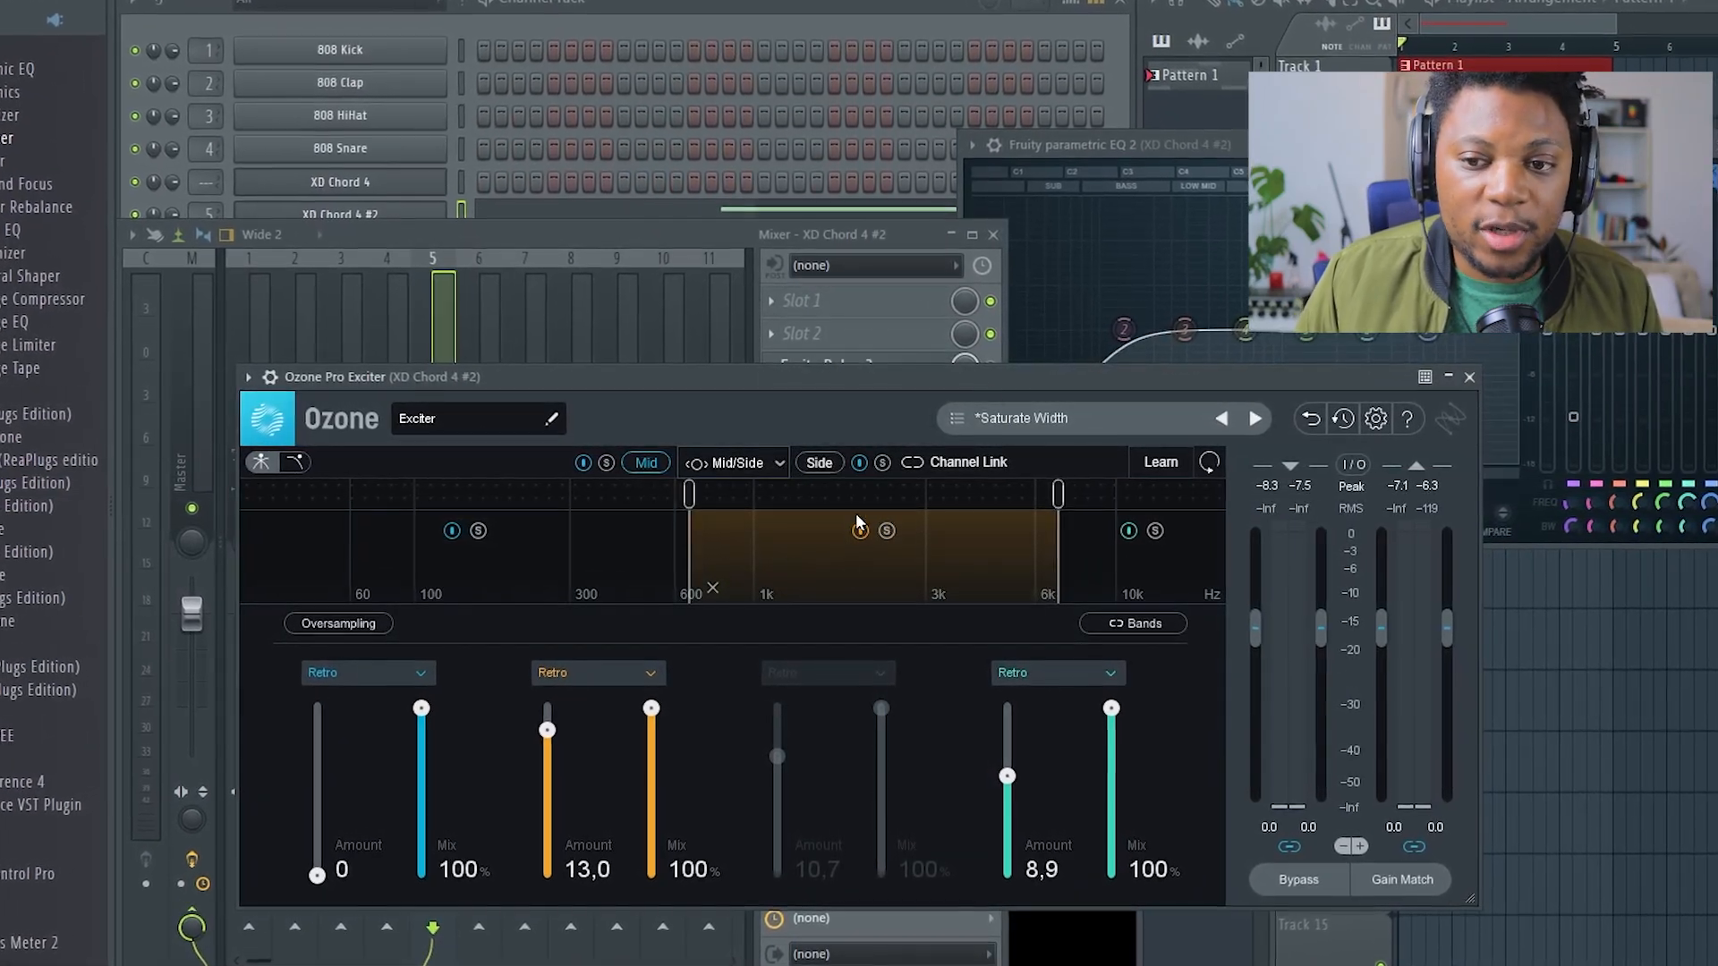
Step: Bring the EQ and mixer windows forward and play back the processed chord
left_click(1175, 145)
key("space")
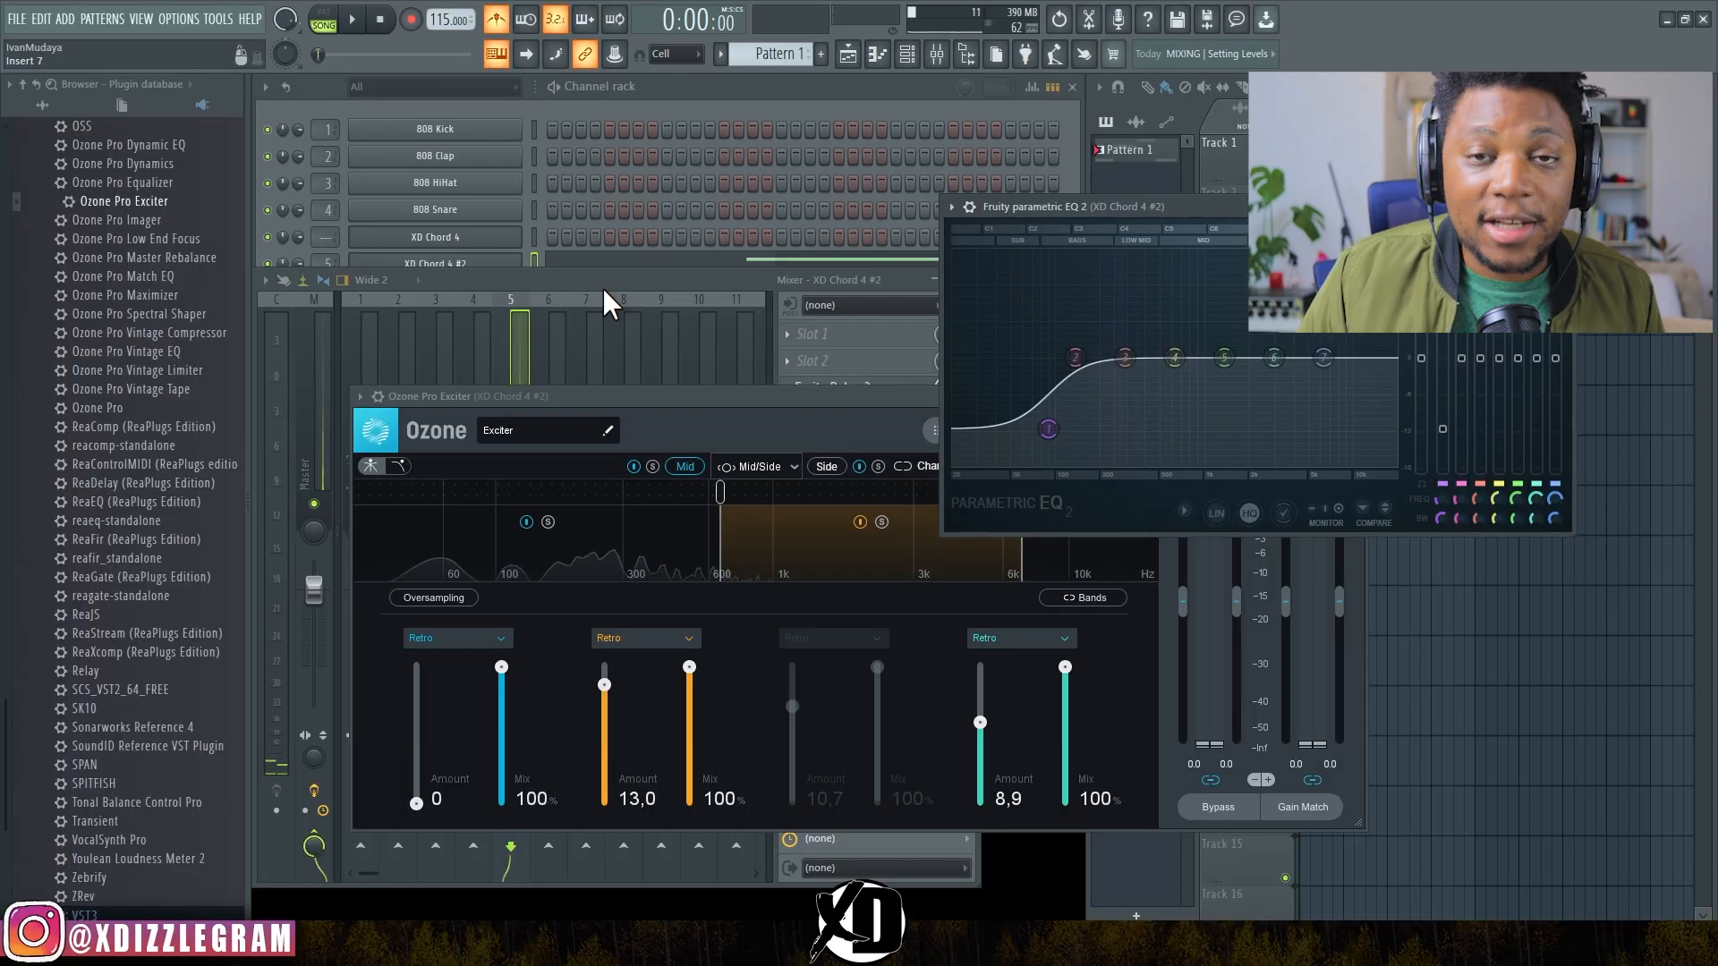
left_click(661, 289)
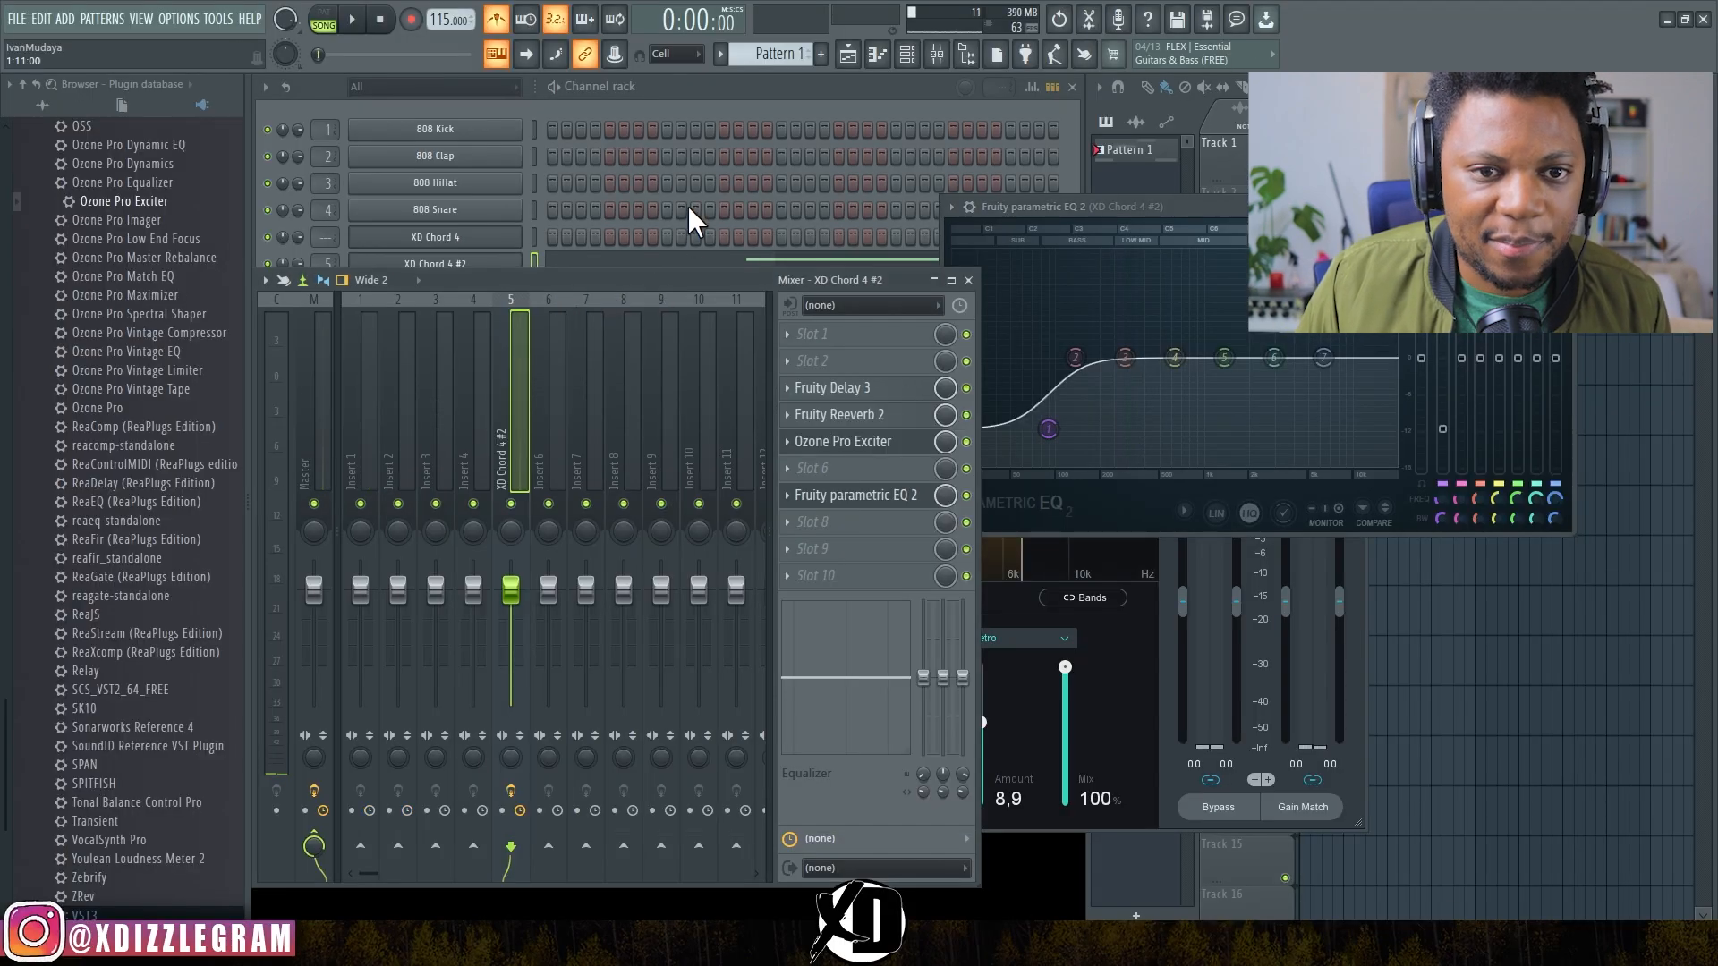
key("space")
Step: Add a GMS synthesizer as a new channel in the channel rack
left_click(703, 117)
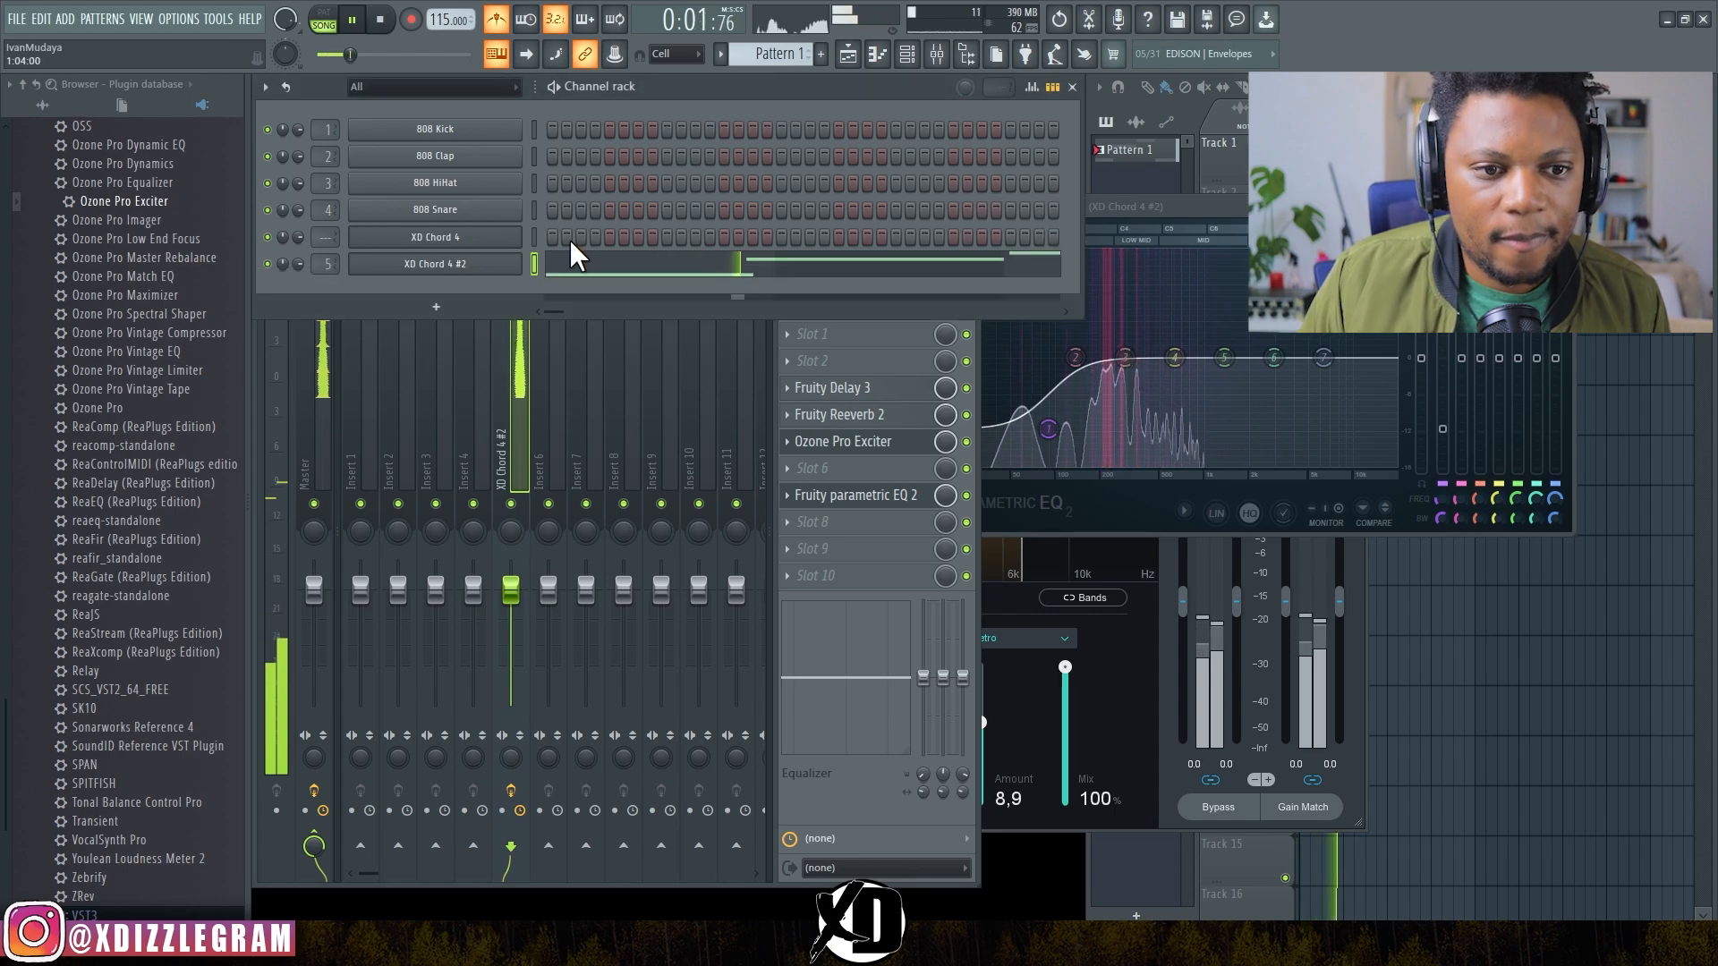
left_click(482, 306)
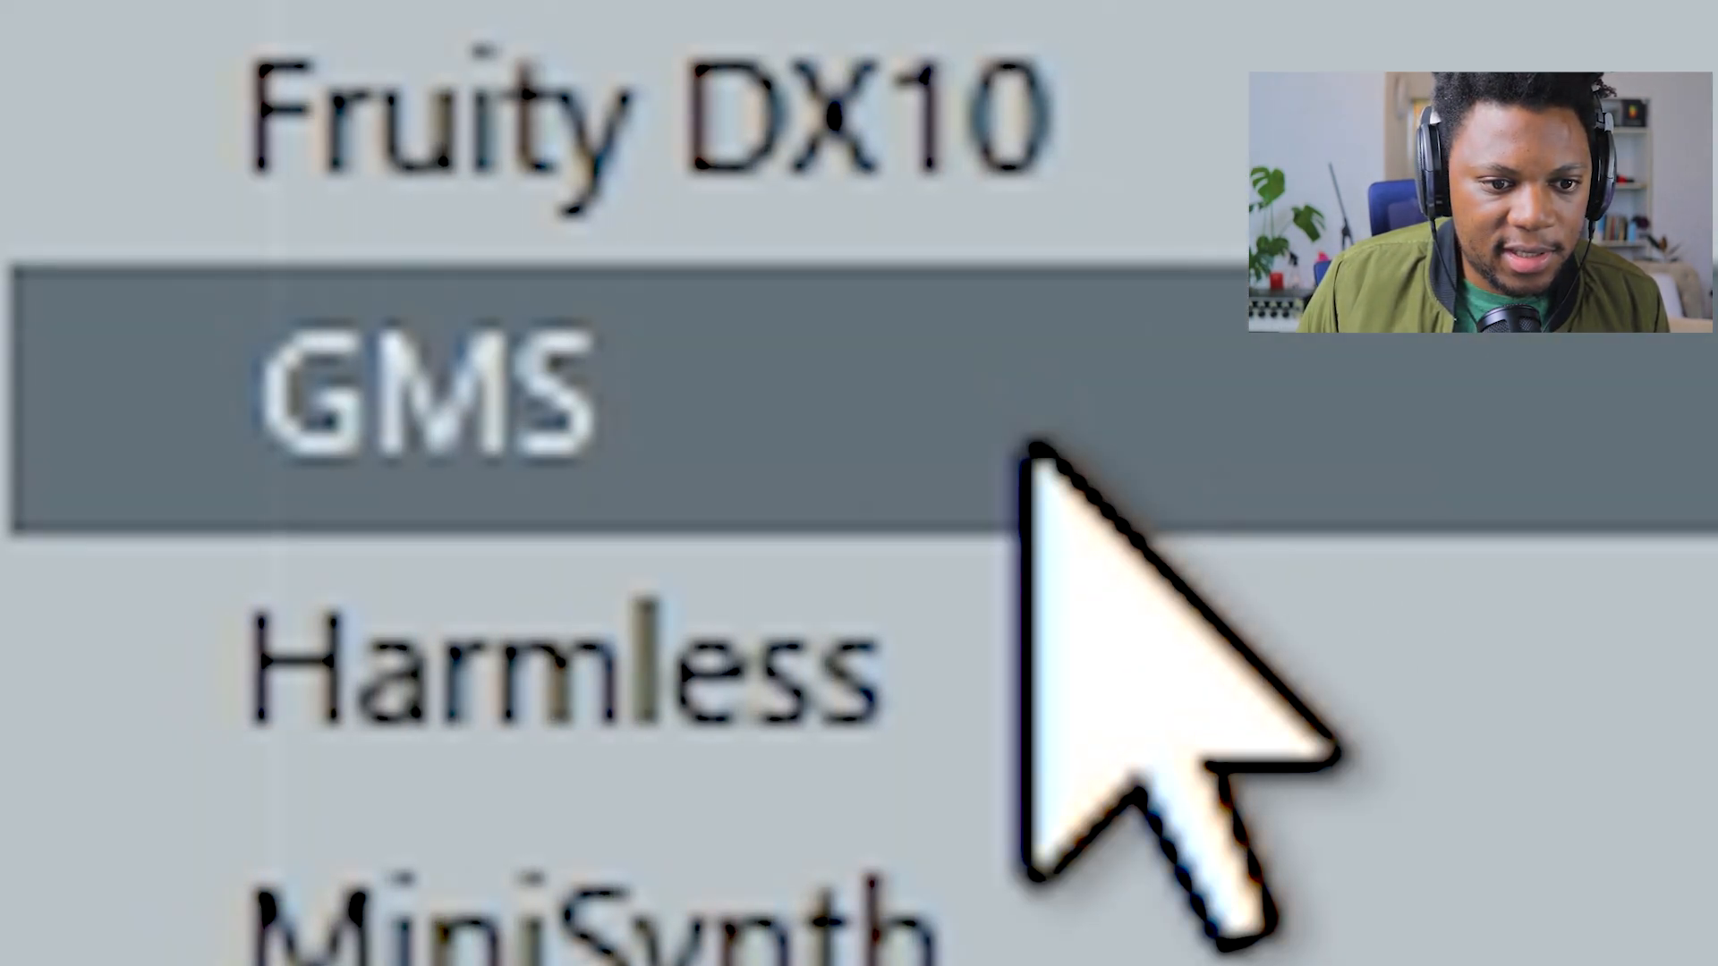
left_click(1027, 452)
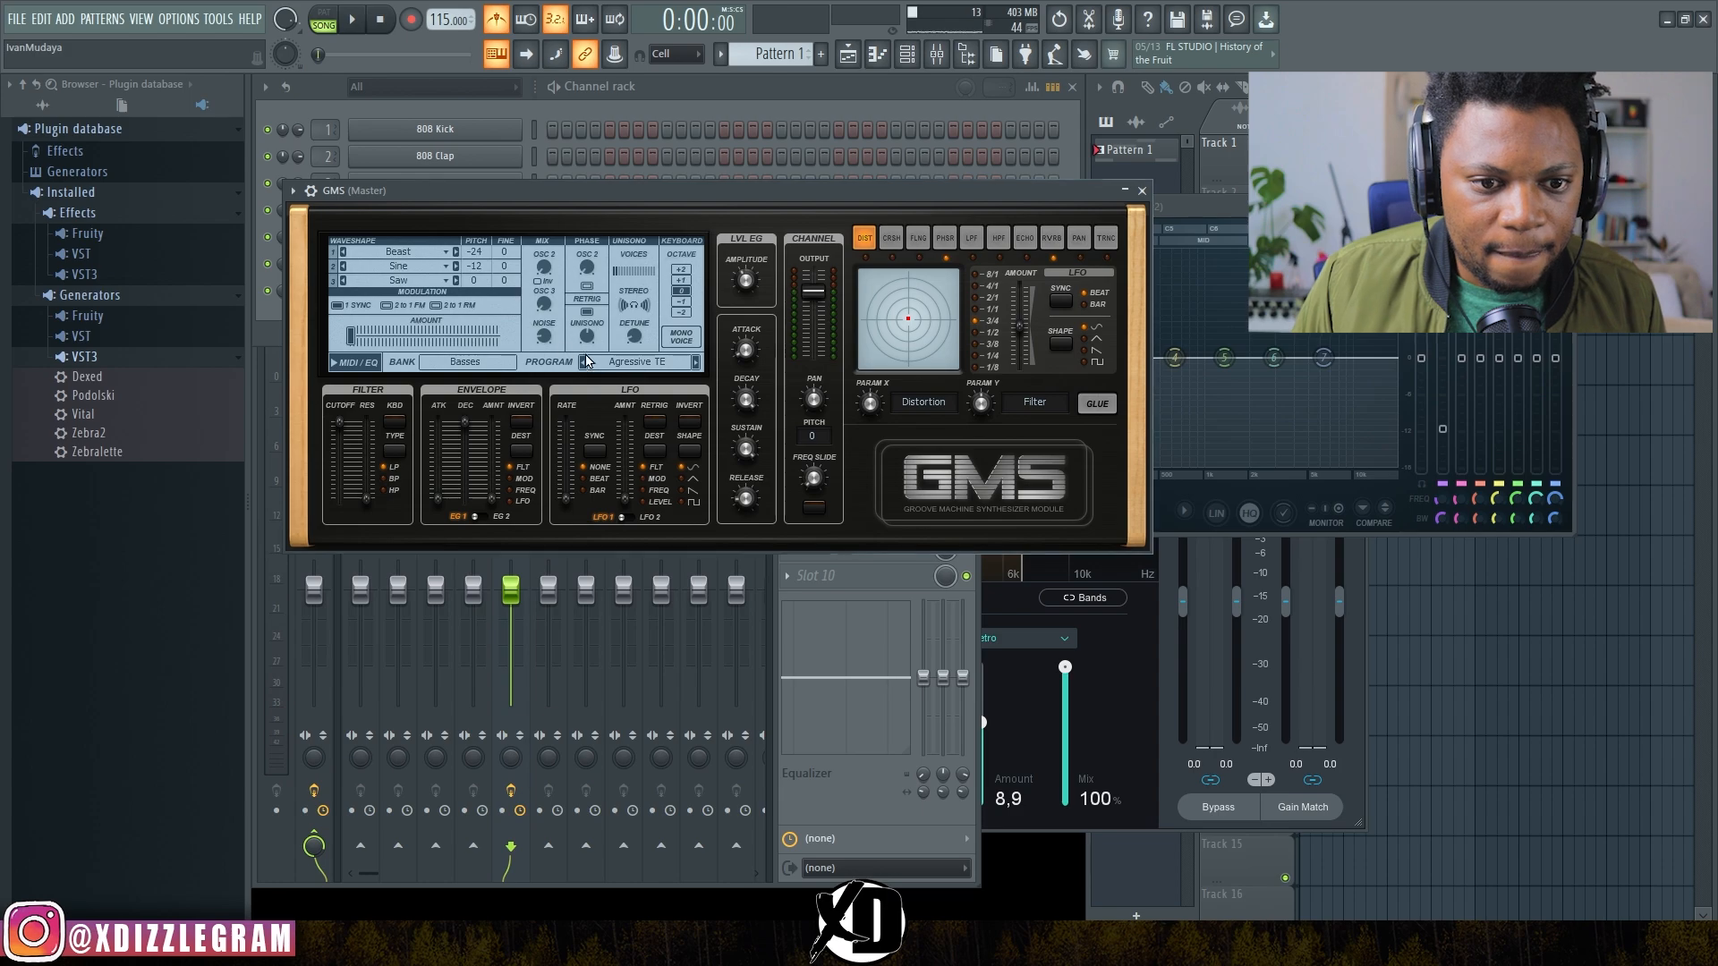
Step: Load the Diablo TE preset from the GMS Basses bank and close the synth window
left_click(630, 364)
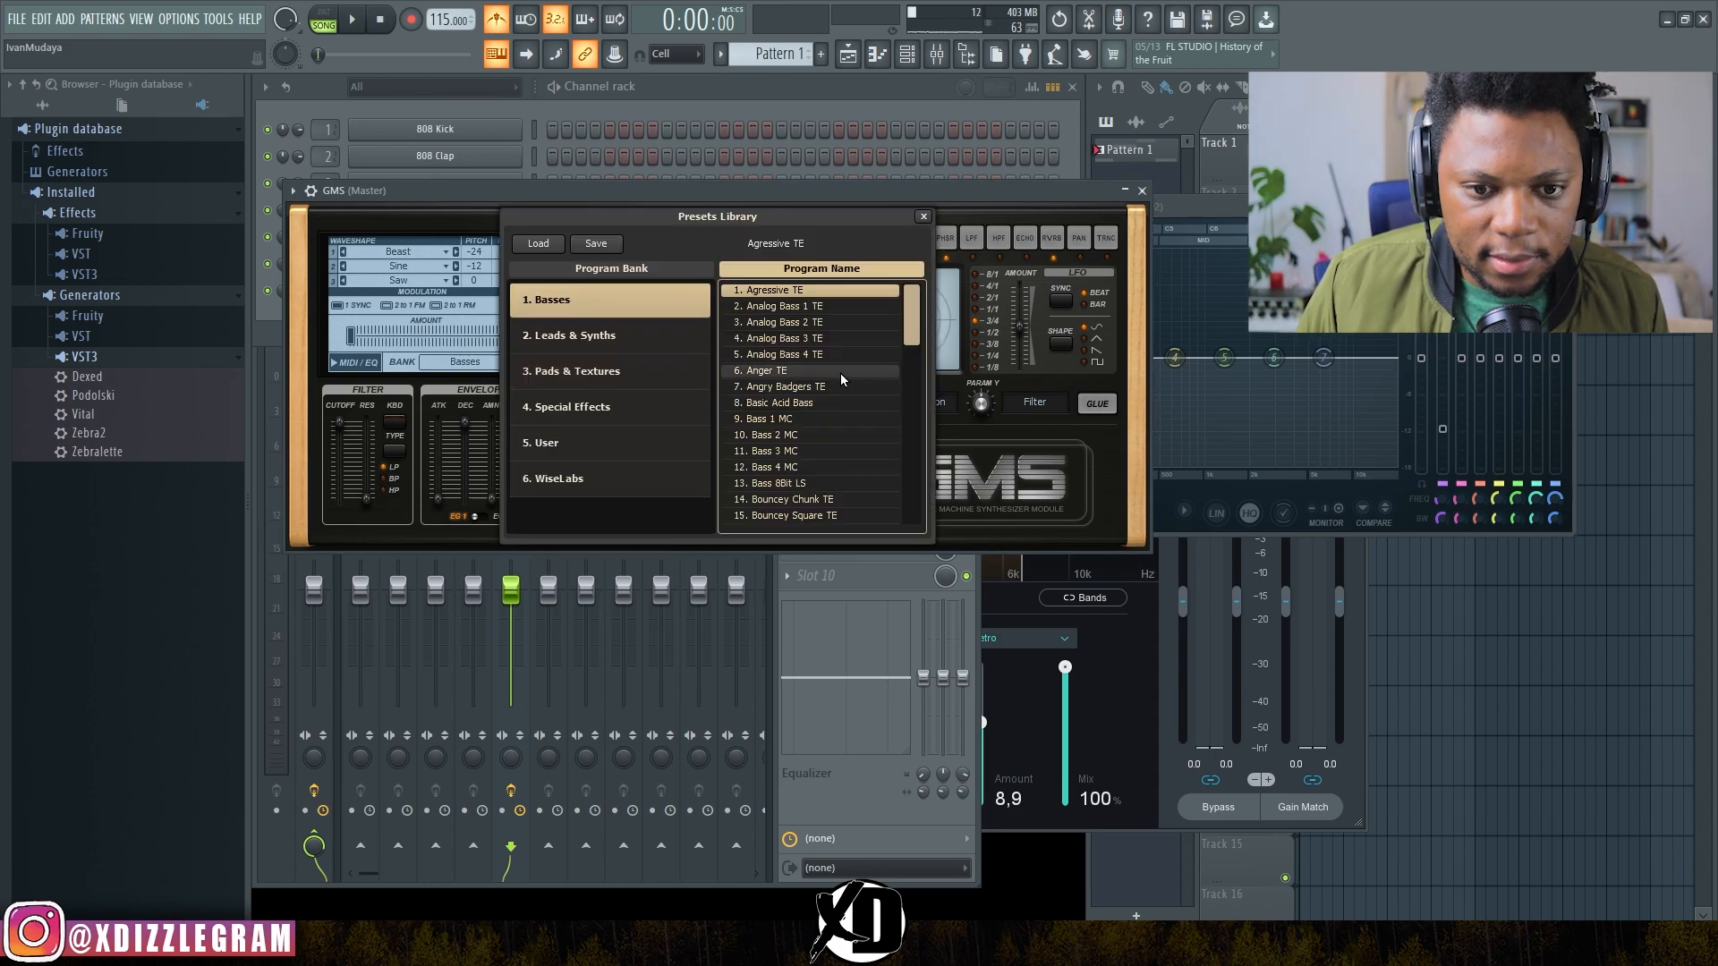
scroll(843, 415, "down", 2)
left_click(795, 404)
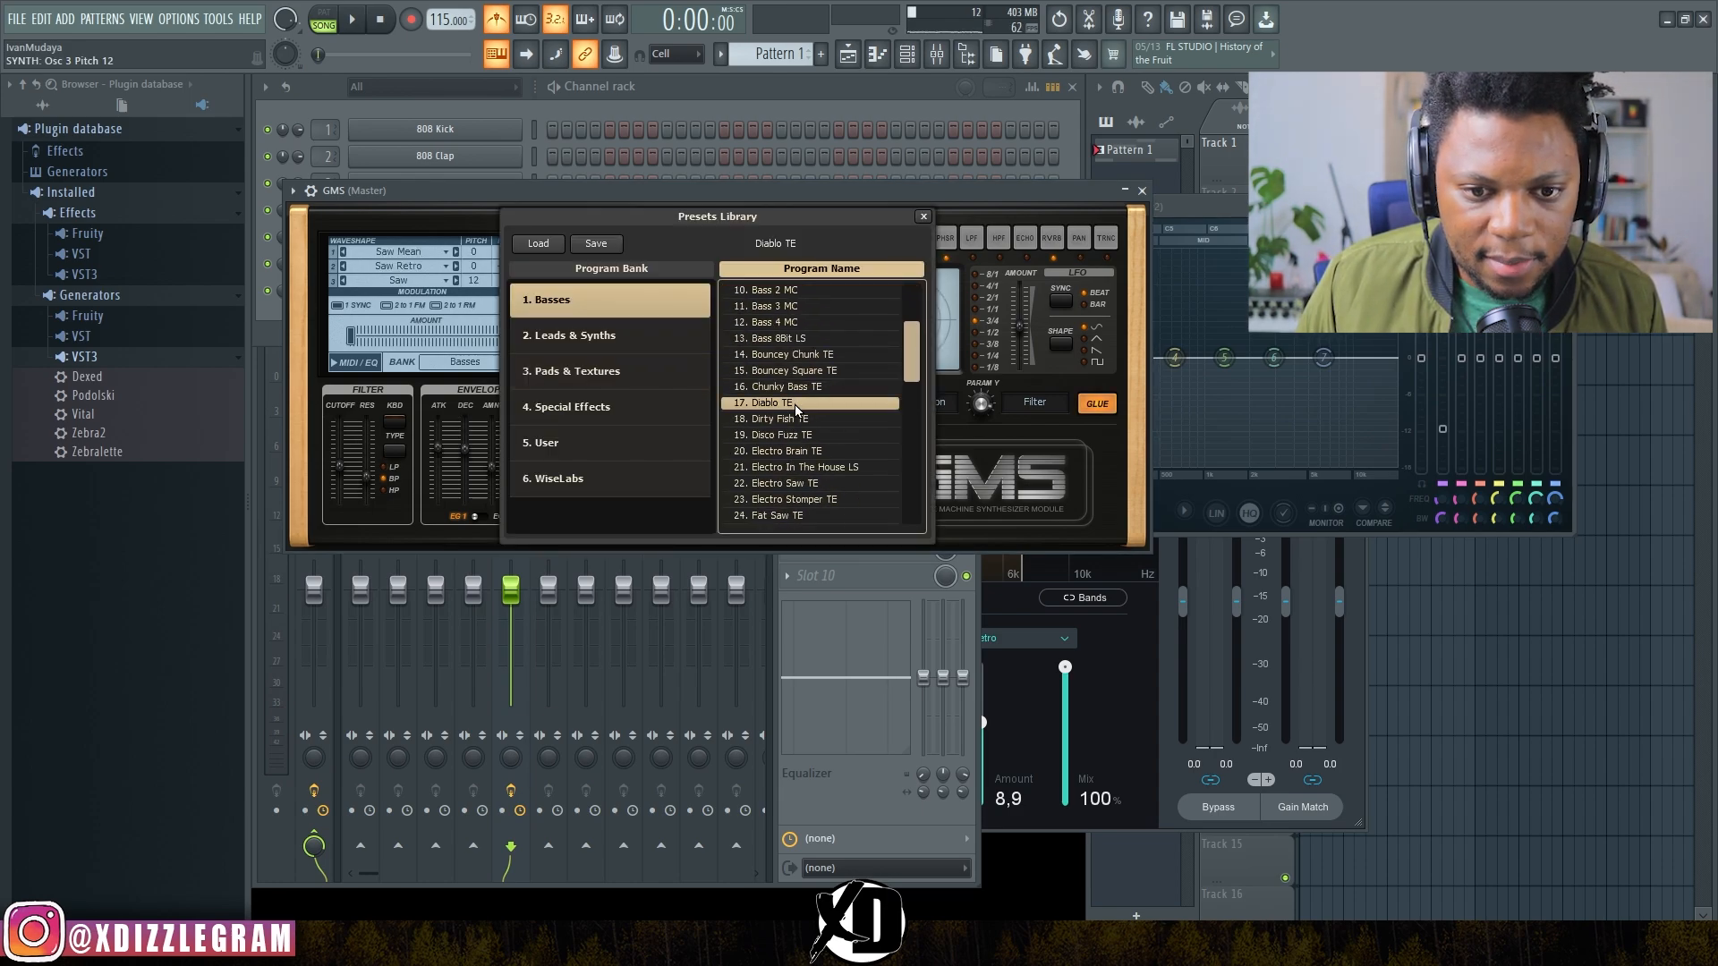
left_click(923, 217)
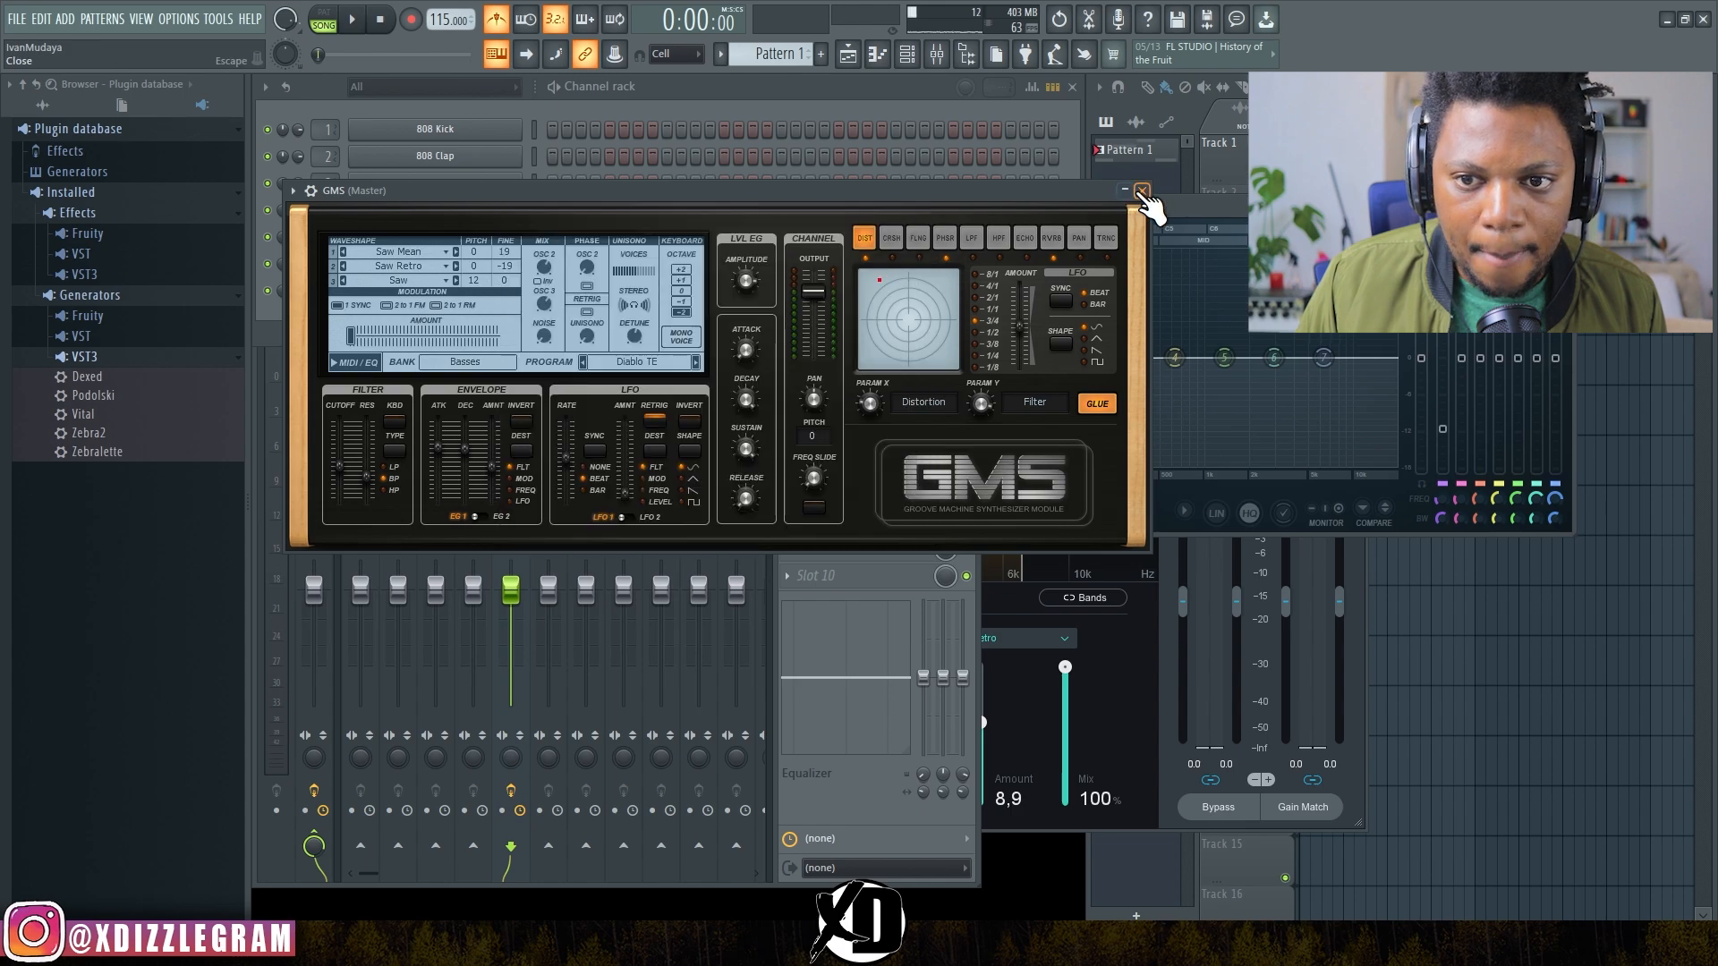
left_click(1142, 191)
Step: In the GMS piano roll, draw an A#3 note from the start of bar 1 to where the second chord begins, and start playback
key("F7")
left_click(447, 597)
left_click_drag(467, 597, 805, 606)
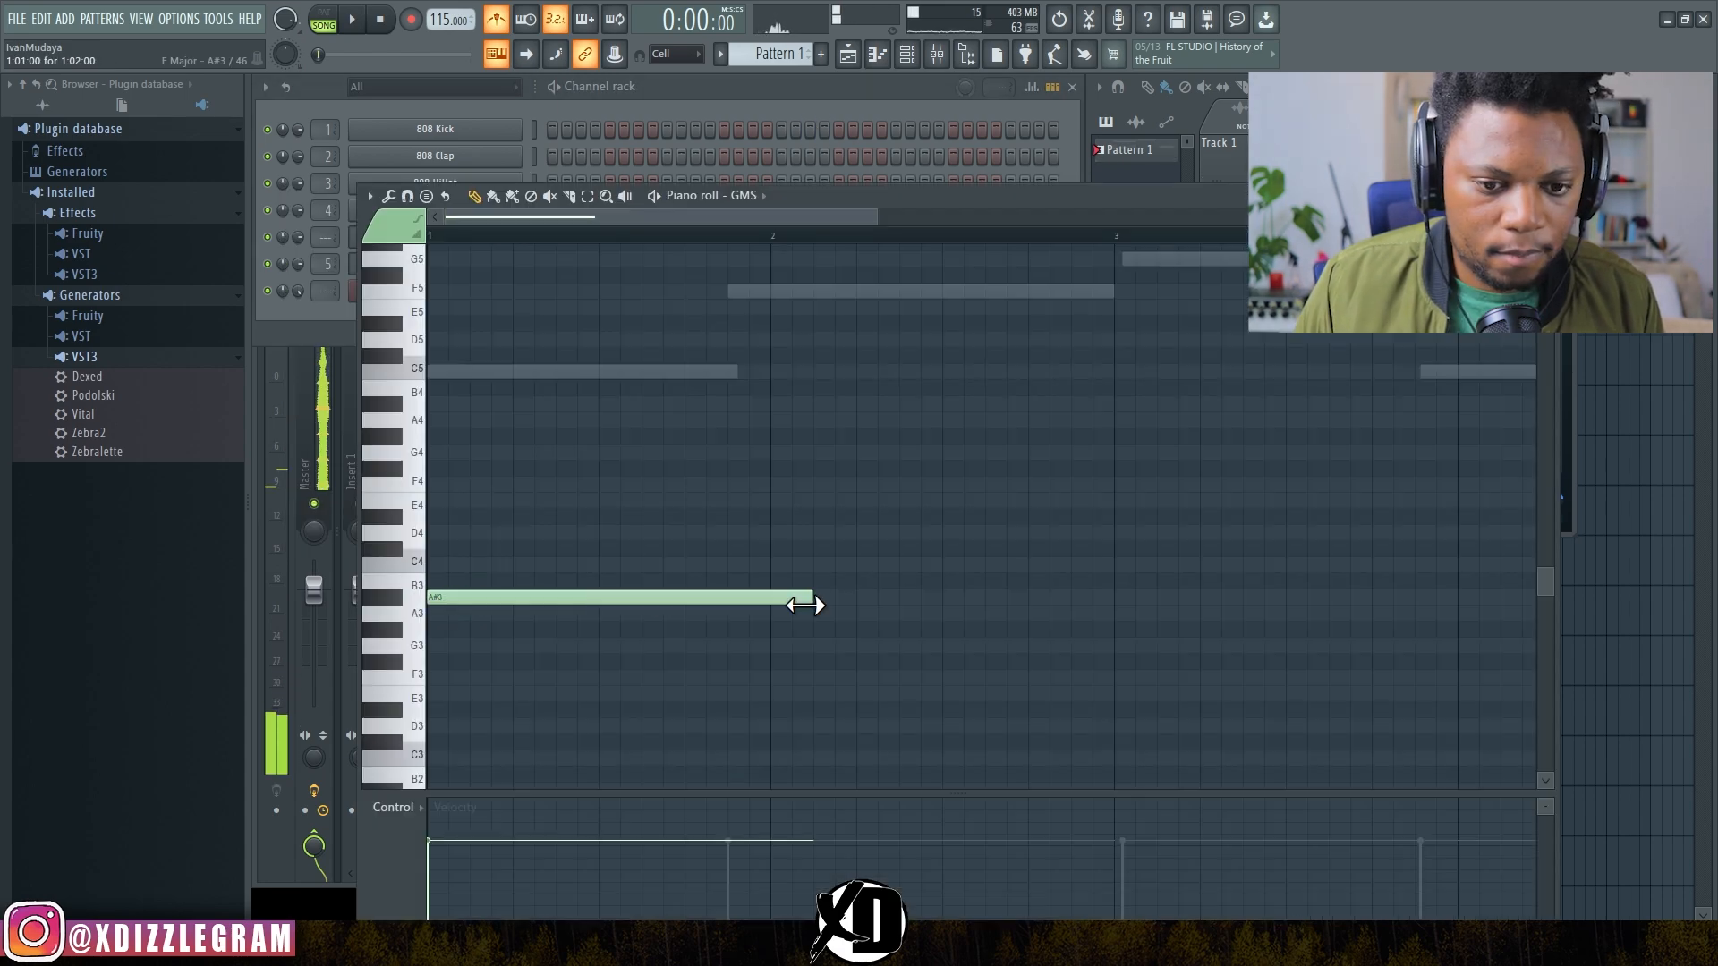
key("space")
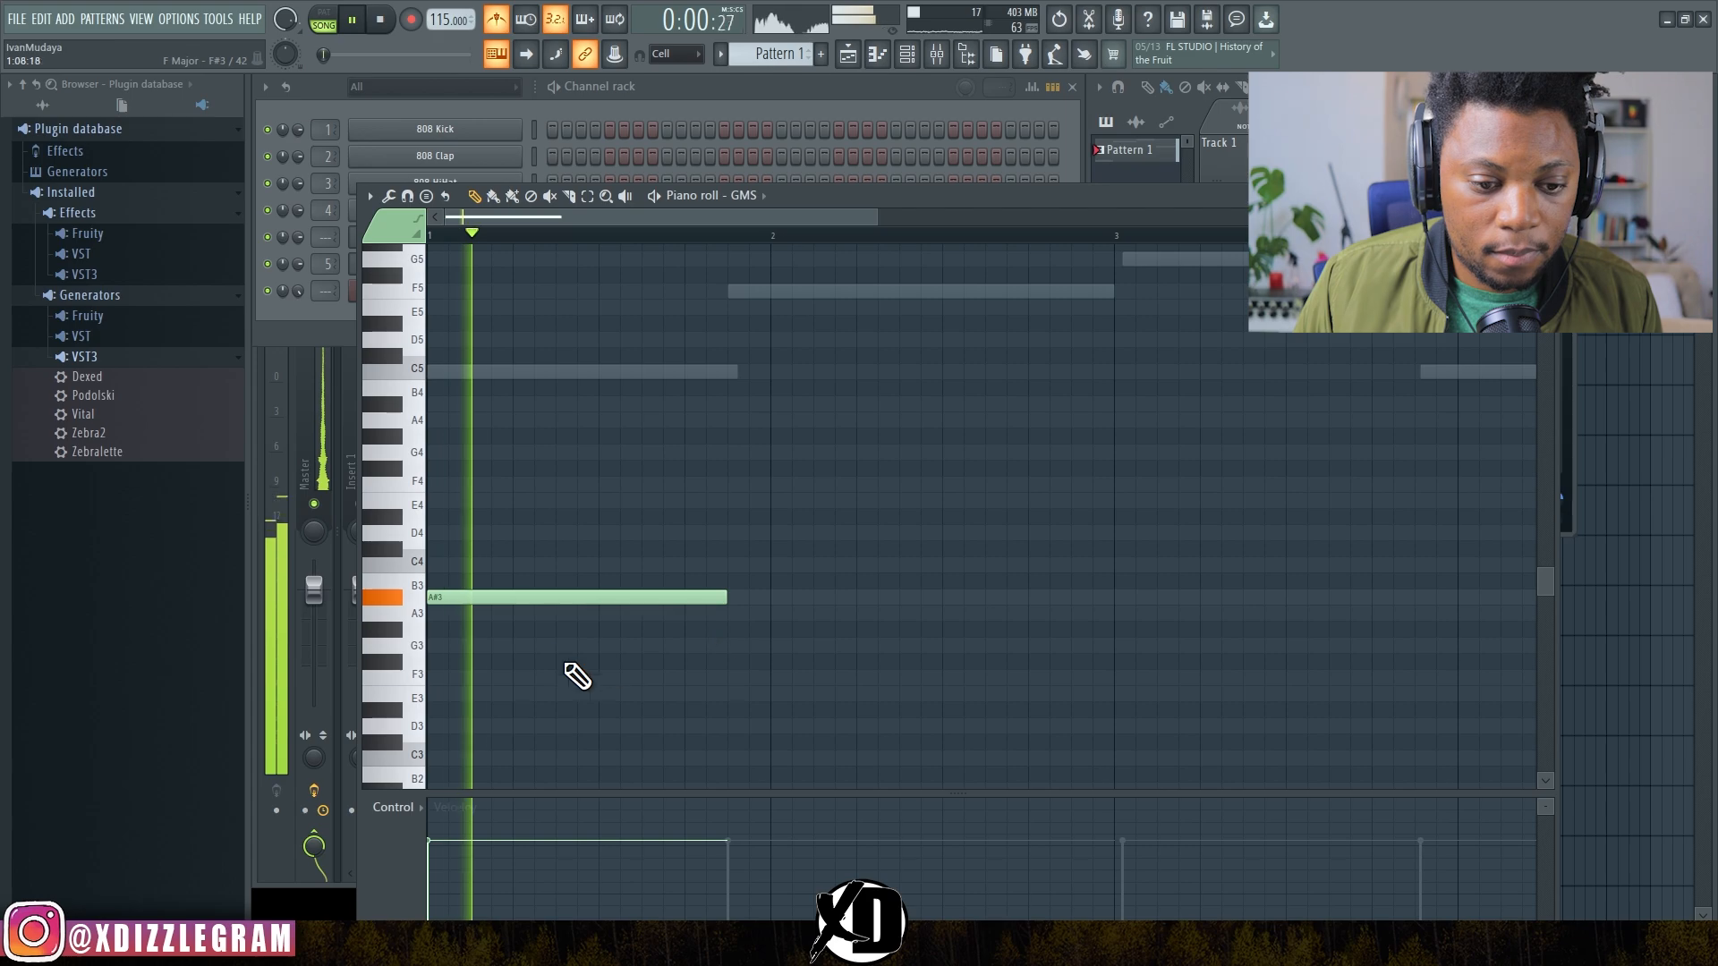
Step: Add a D#4 bass note at the second chord's start and another D#4 right after it, reaching bar 3
left_click(734, 563)
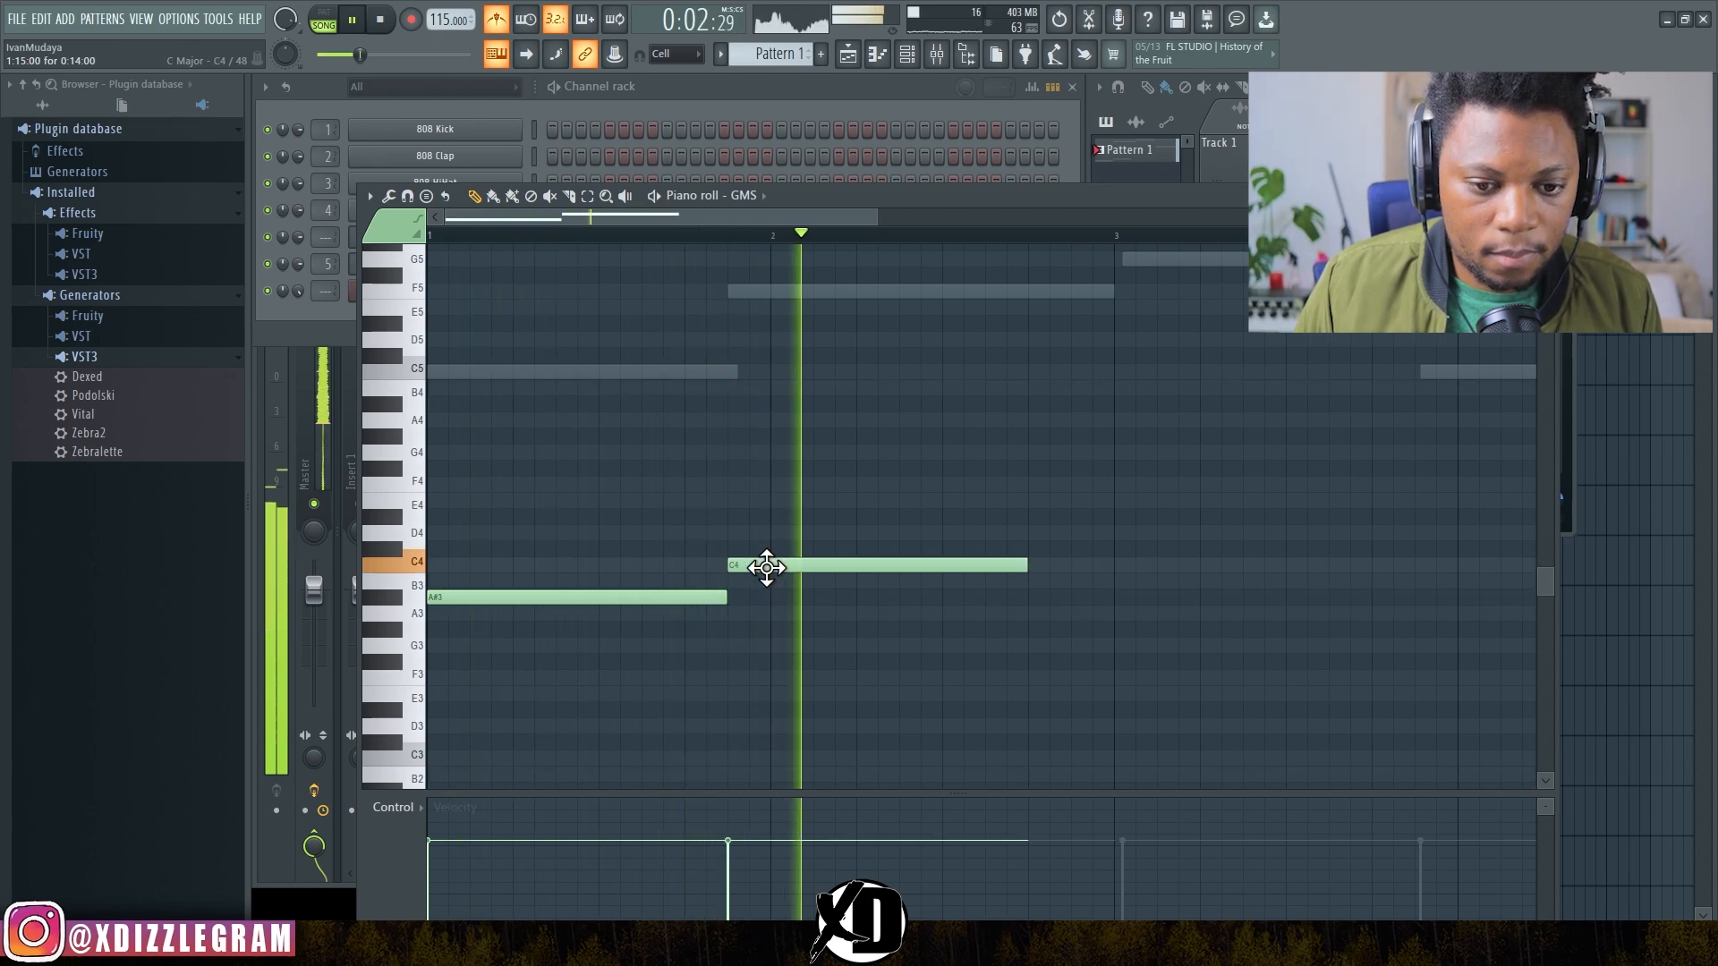
left_click_drag(763, 567, 787, 514)
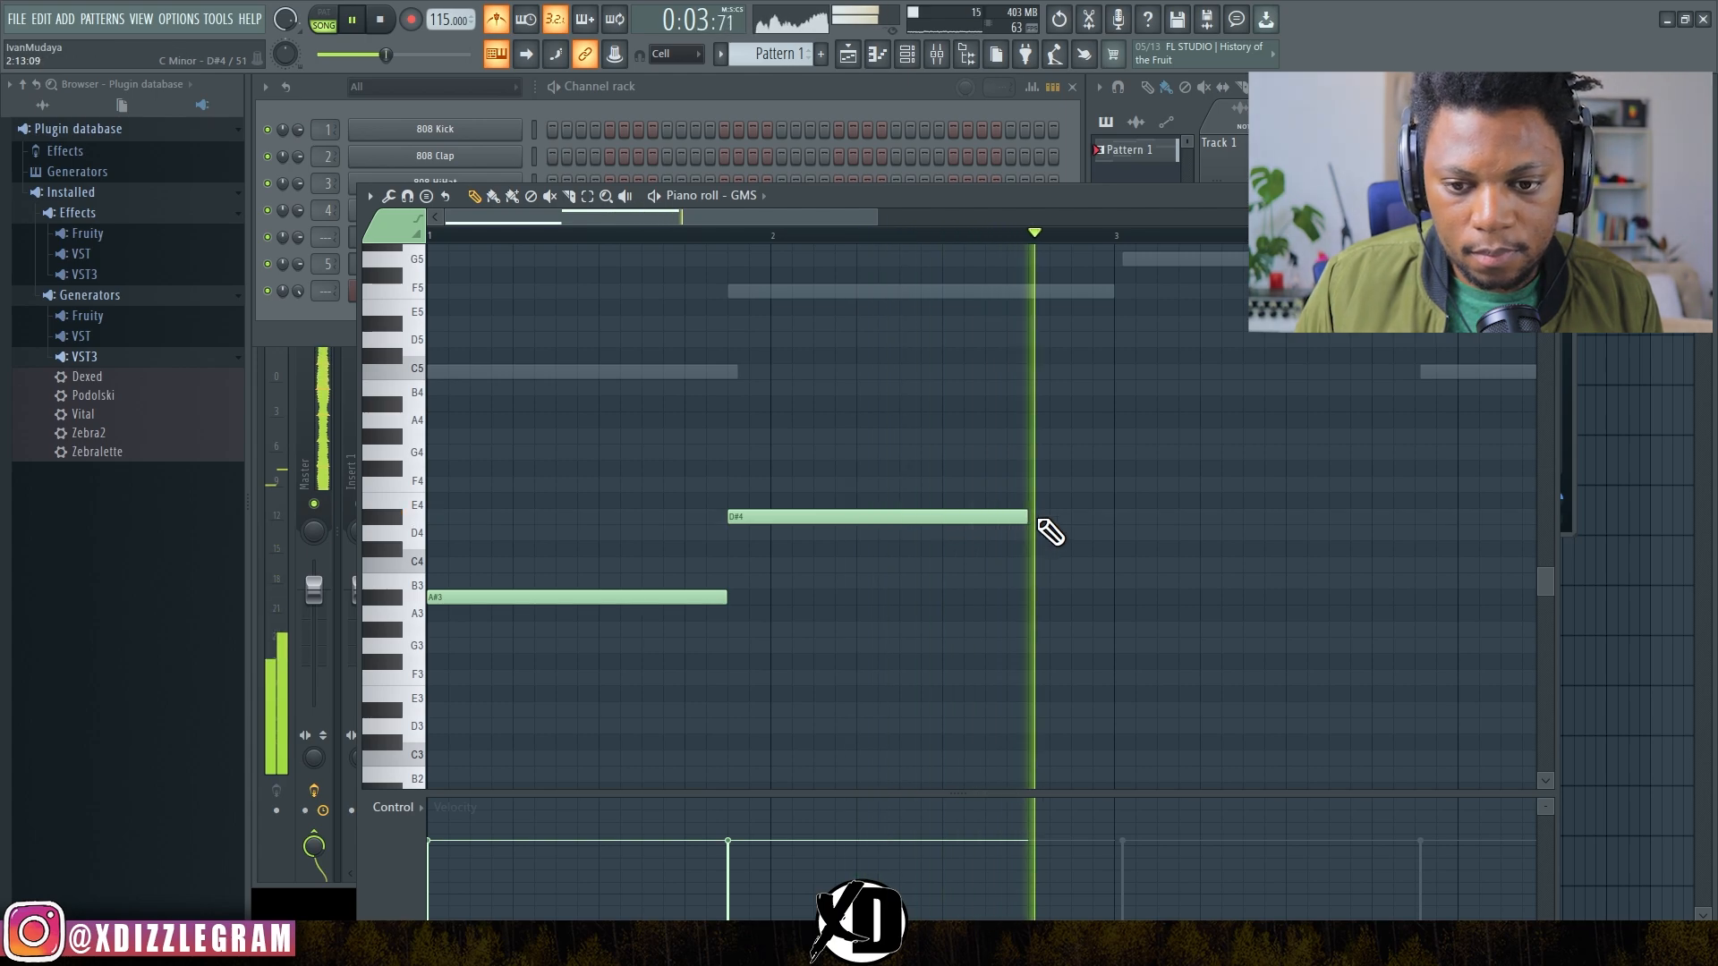
key("space")
left_click(1040, 517)
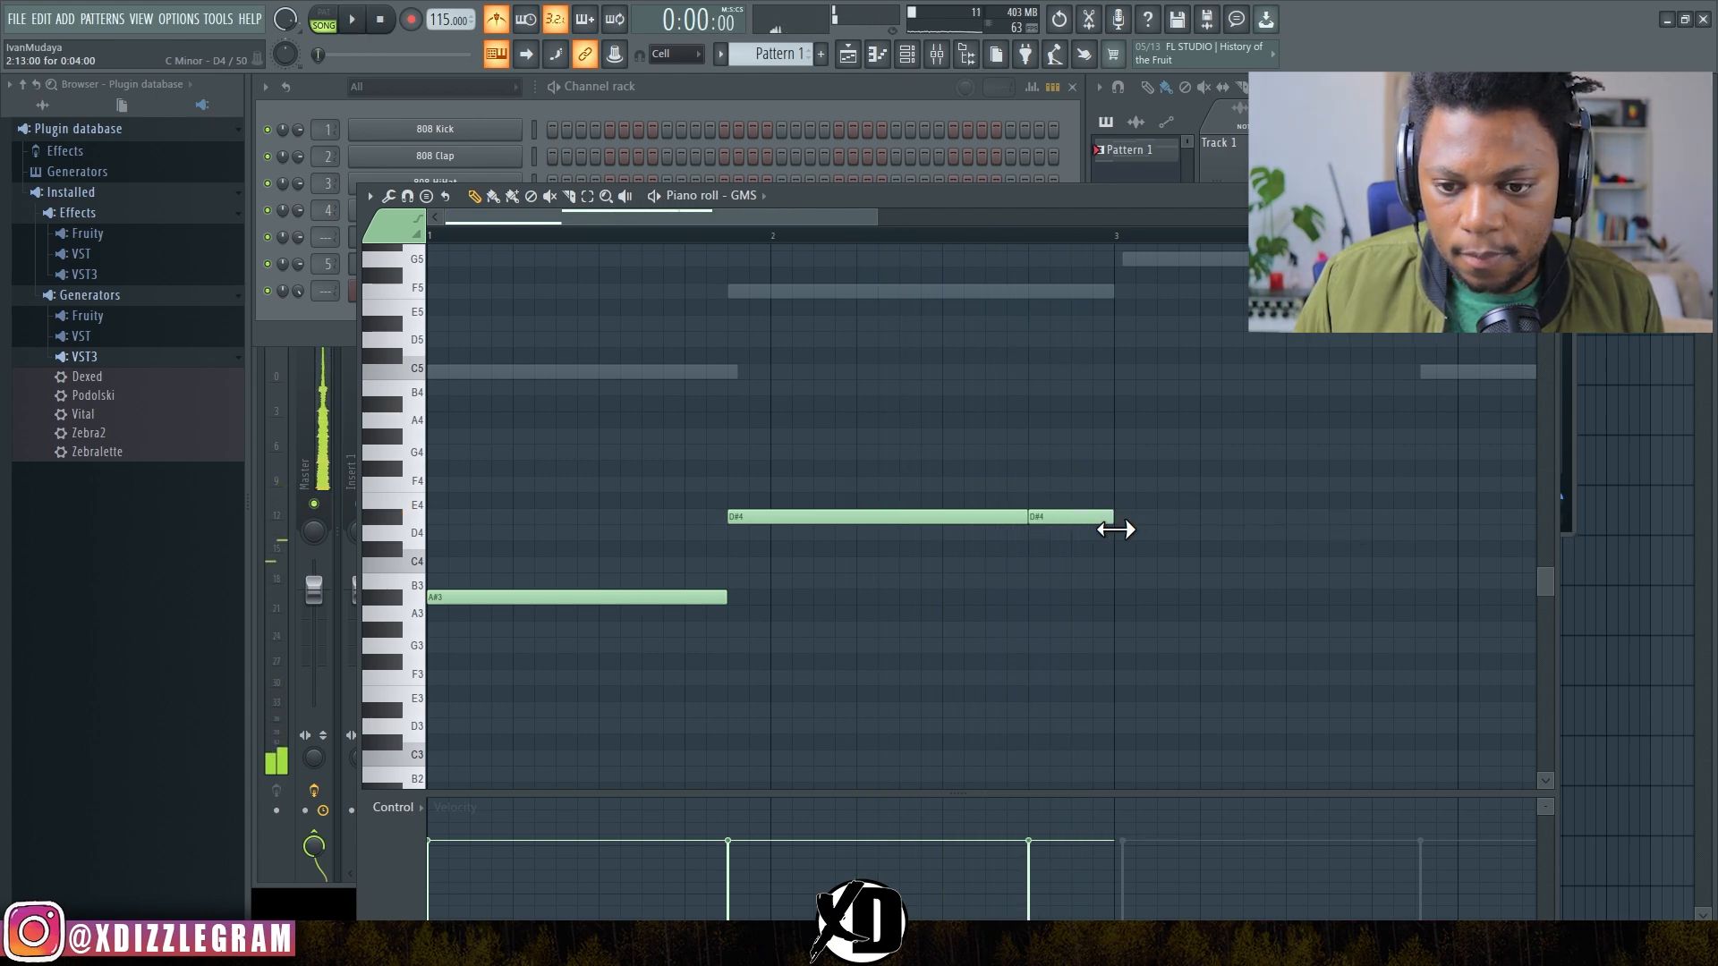
Step: Add an F4 bass note at the start of bar 3 and stretch it to where the fourth chord begins
key("space")
scroll(833, 253, "down", 2)
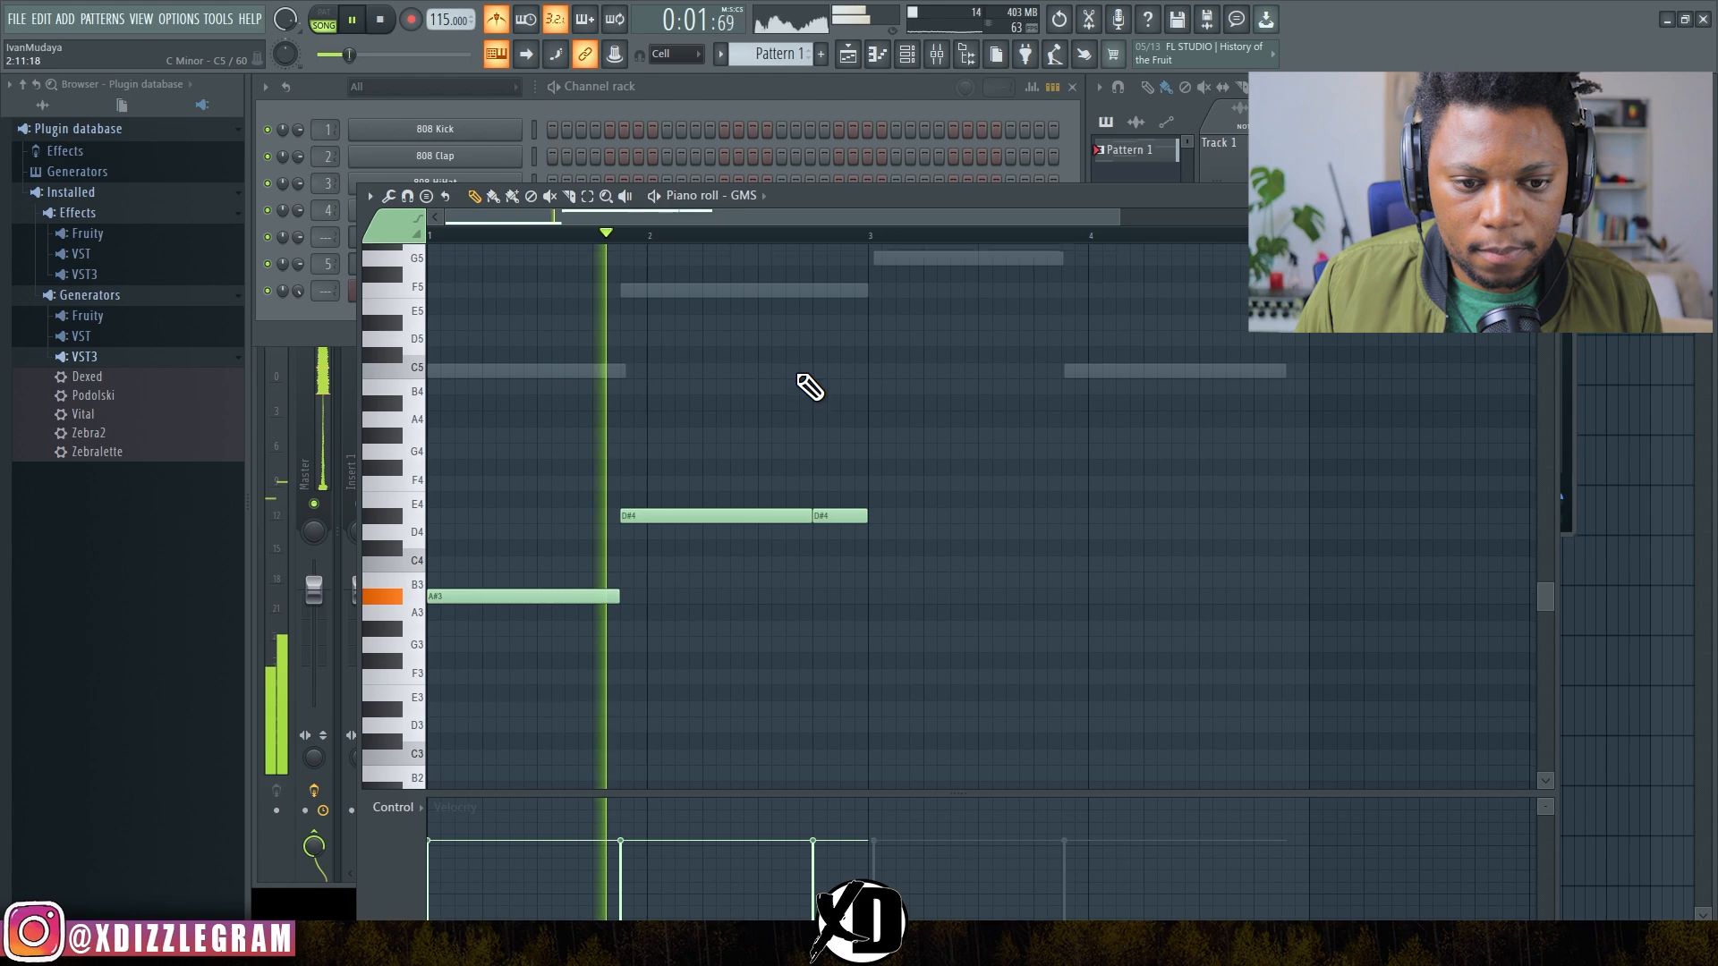
scroll(806, 385, "down", 3)
scroll(930, 451, "up", 1)
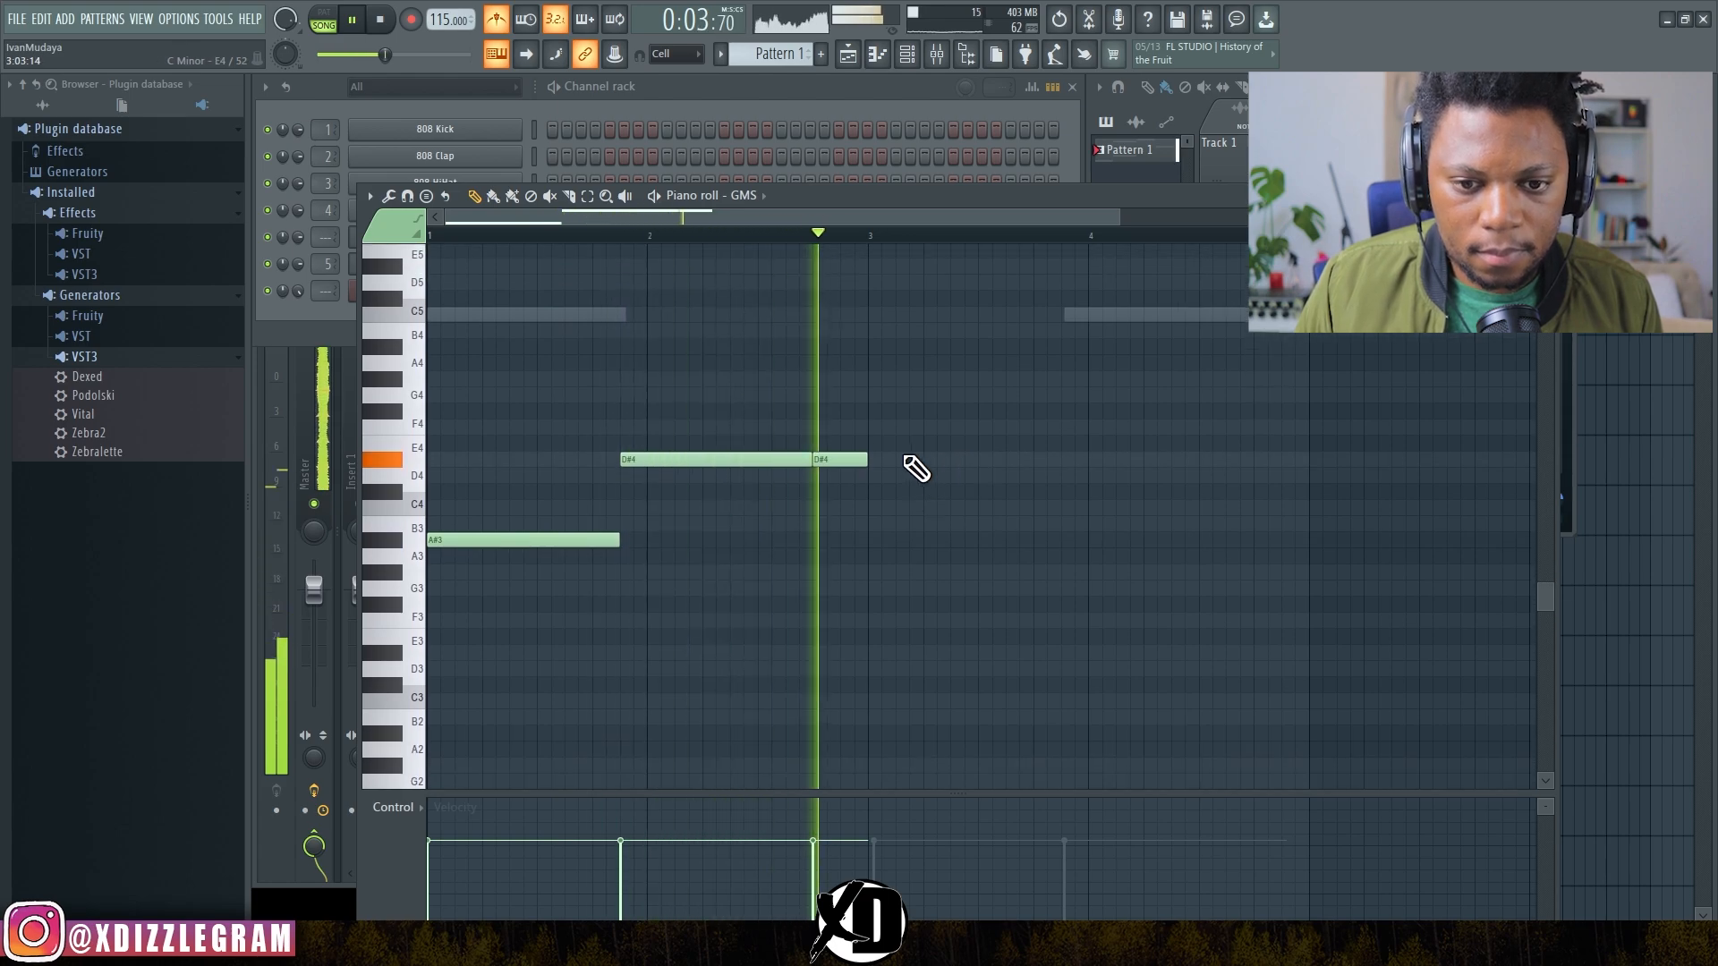
scroll(904, 457, "up", 1)
key("space")
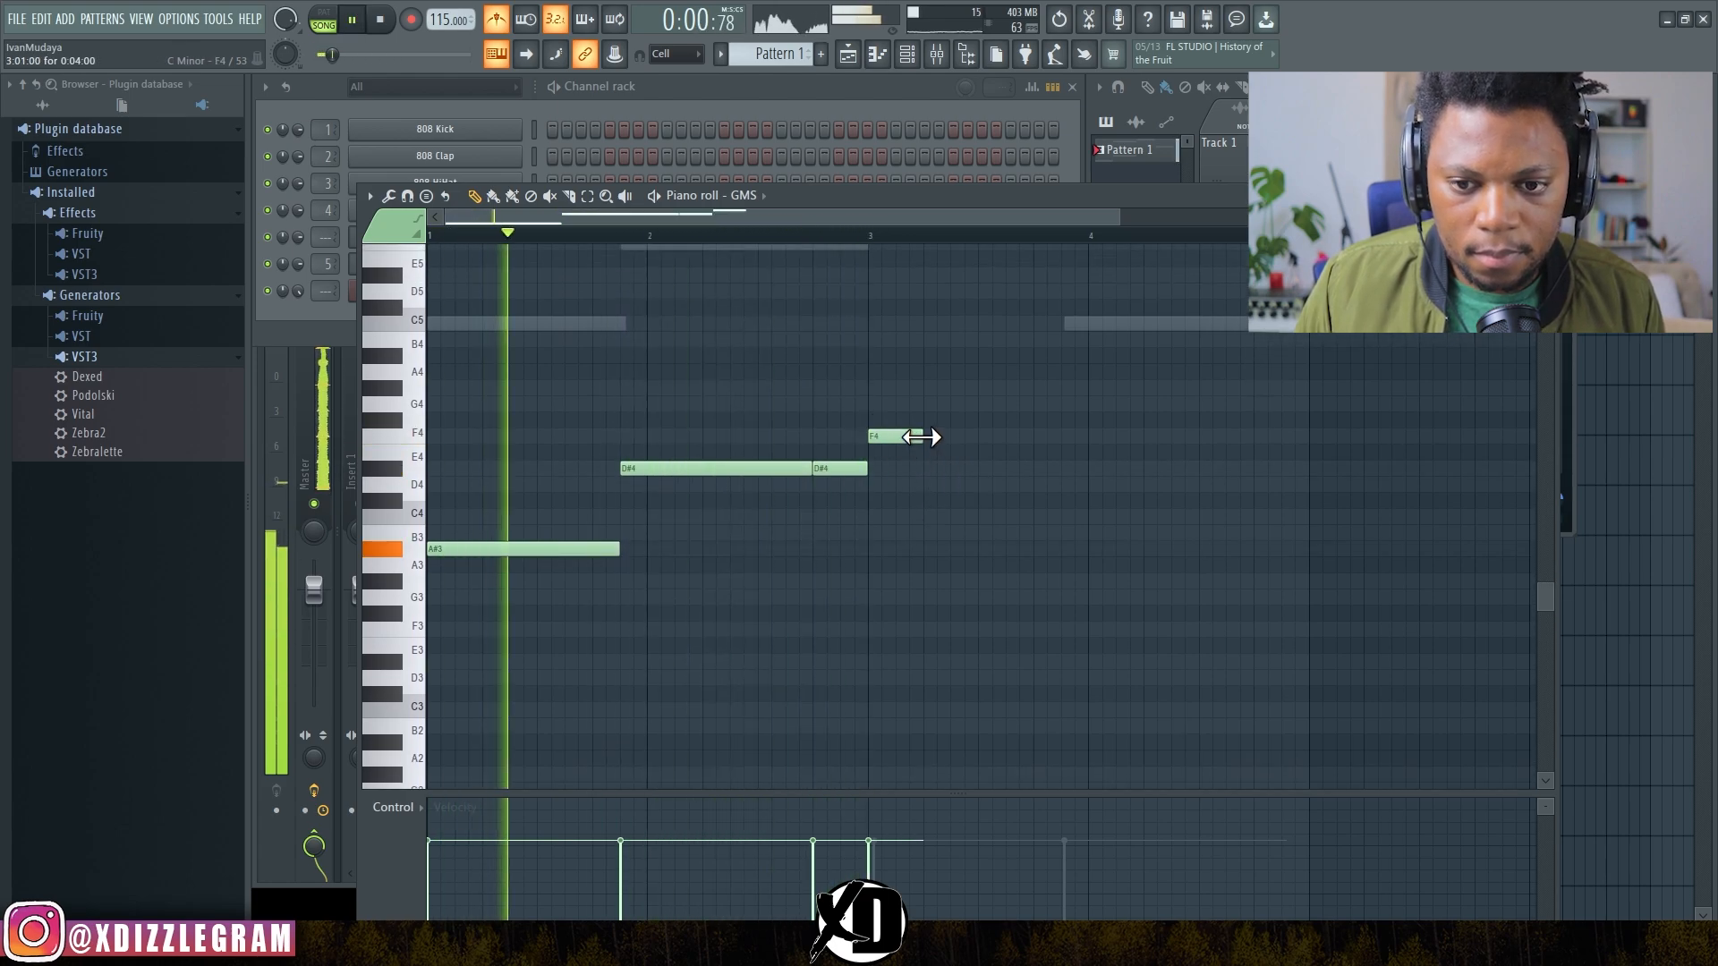
left_click_drag(922, 436, 1056, 438)
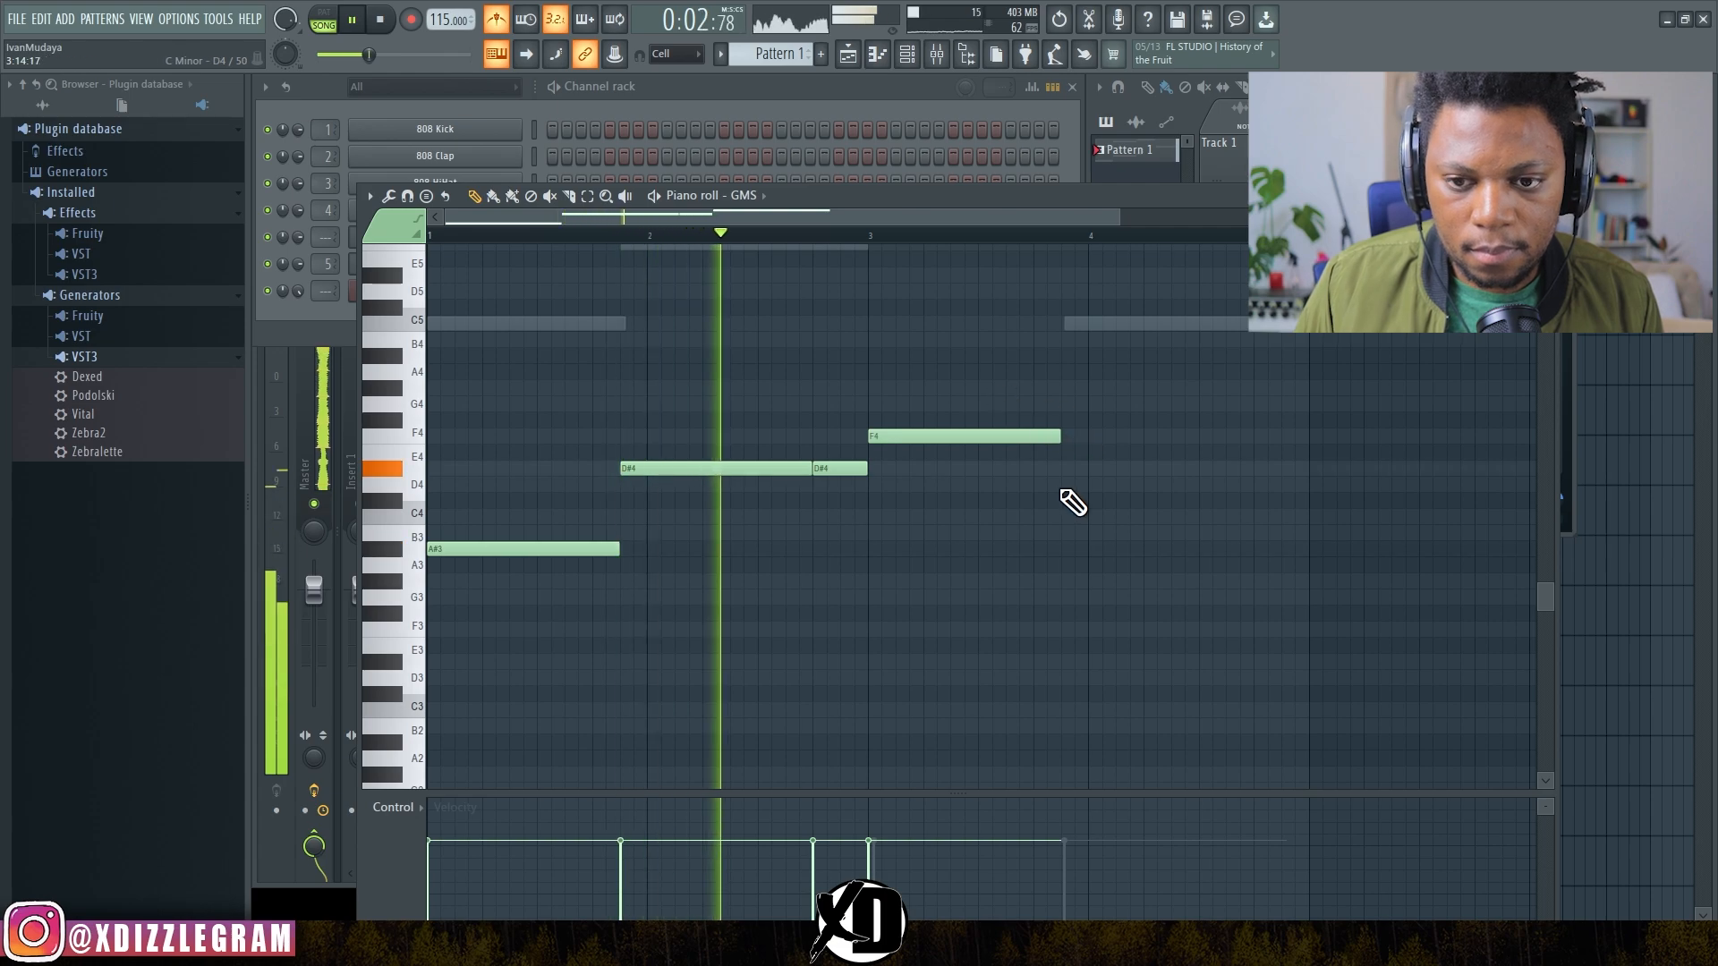
Step: Add a closing A#3 bass note where the fourth chord begins and extend it to the end of bar 4
scroll(1073, 501, "up", 3)
scroll(1074, 507, "down", 3)
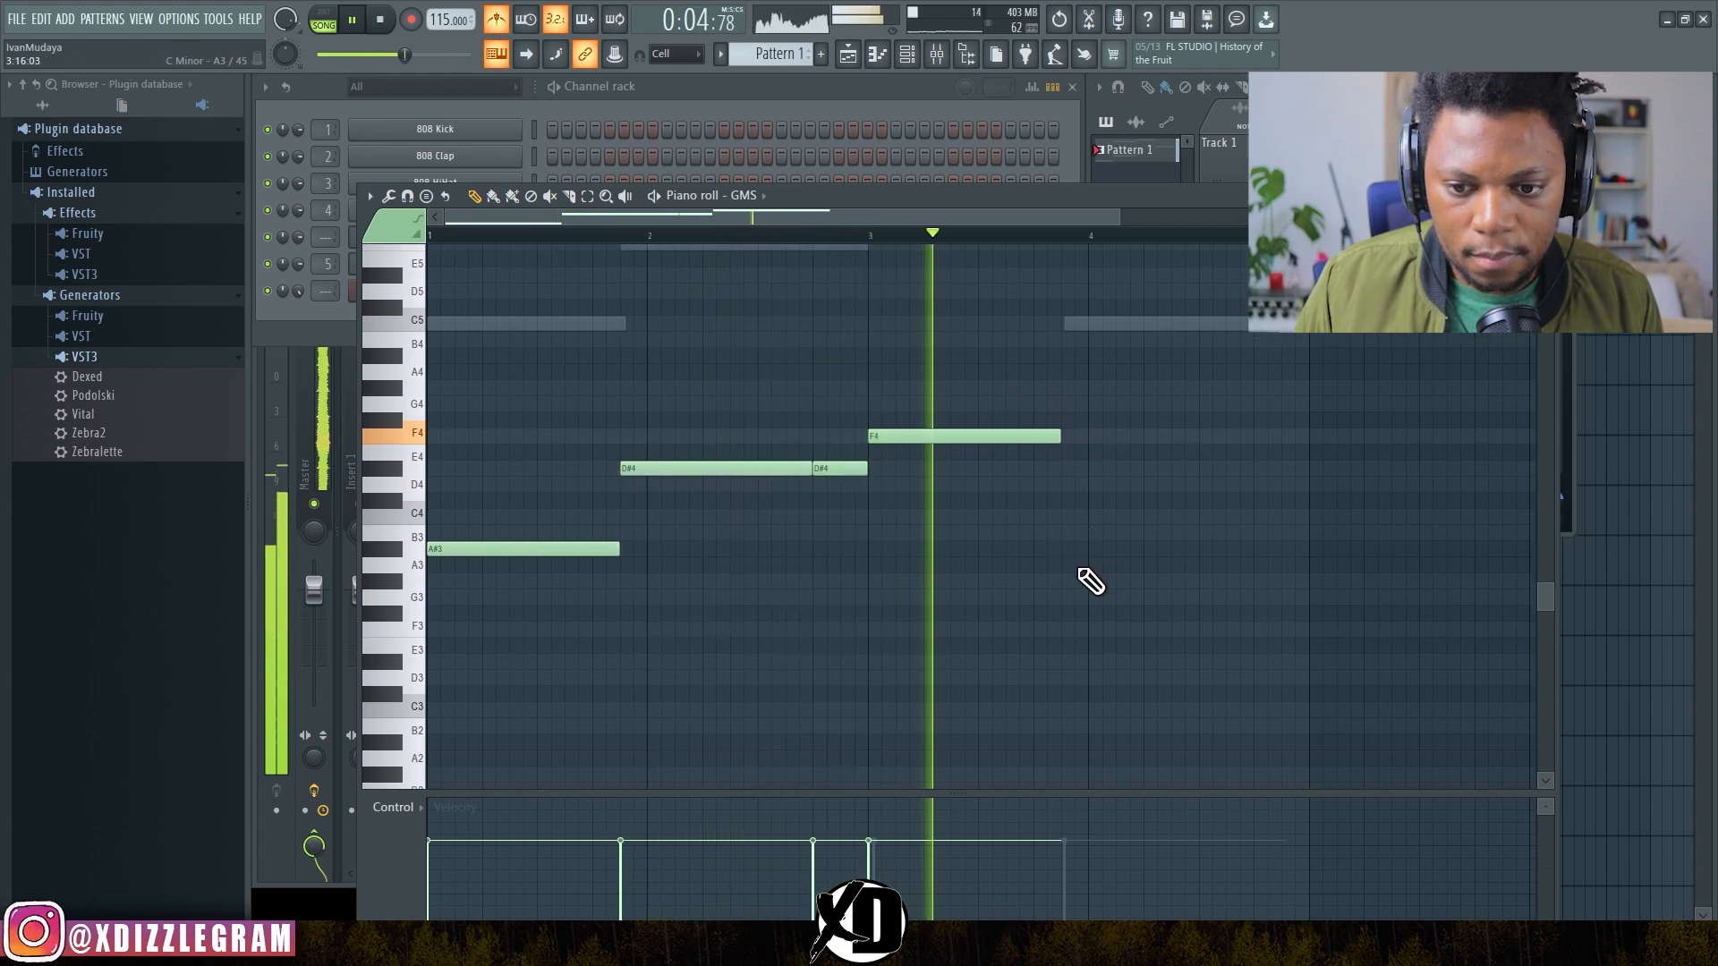
left_click(1078, 550)
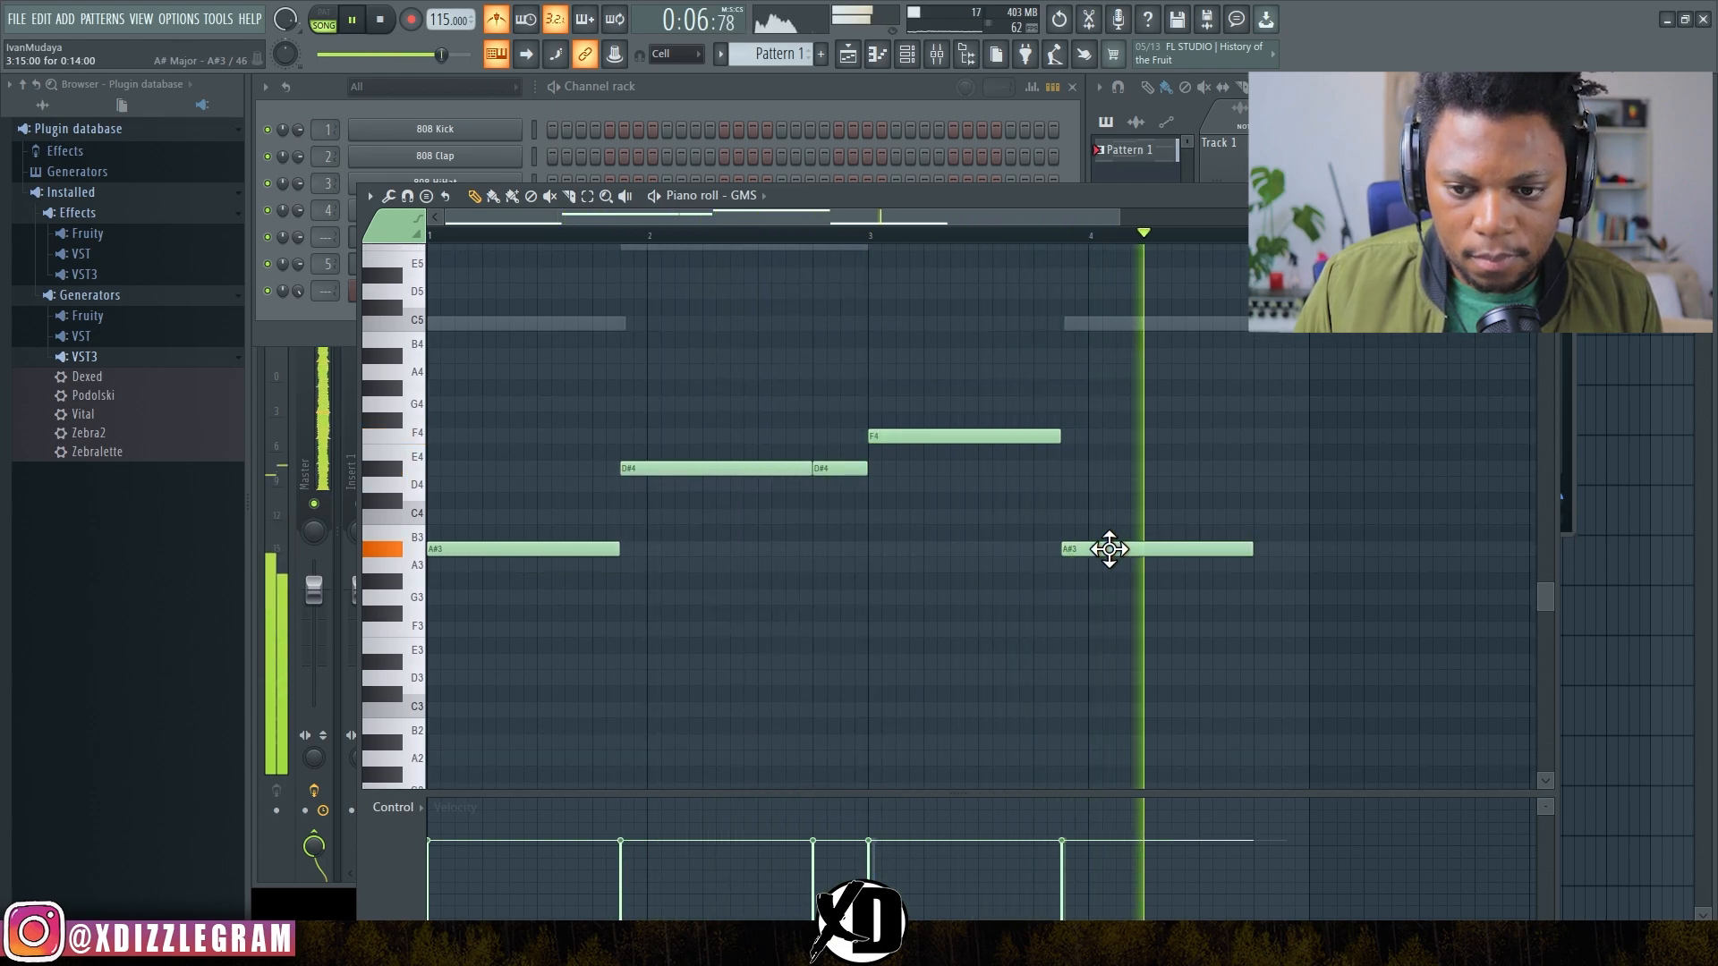
scroll(965, 362, "down", 5)
scroll(1142, 460, "down", 2)
scroll(1277, 491, "up", 4)
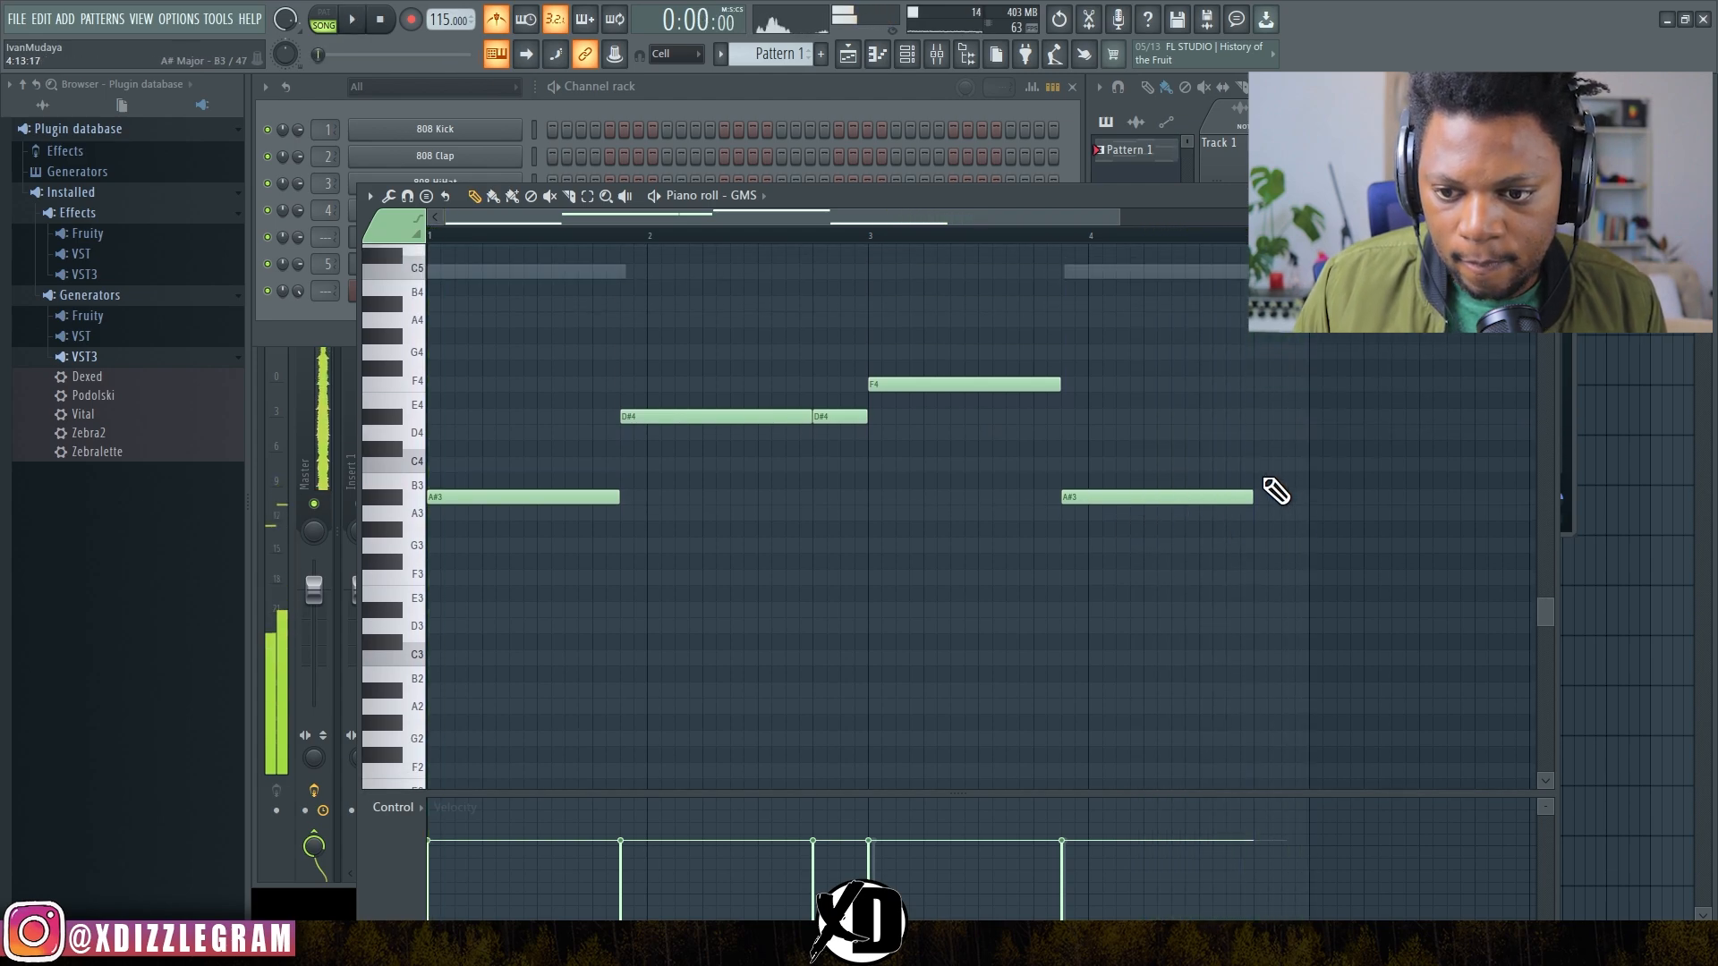
key("space")
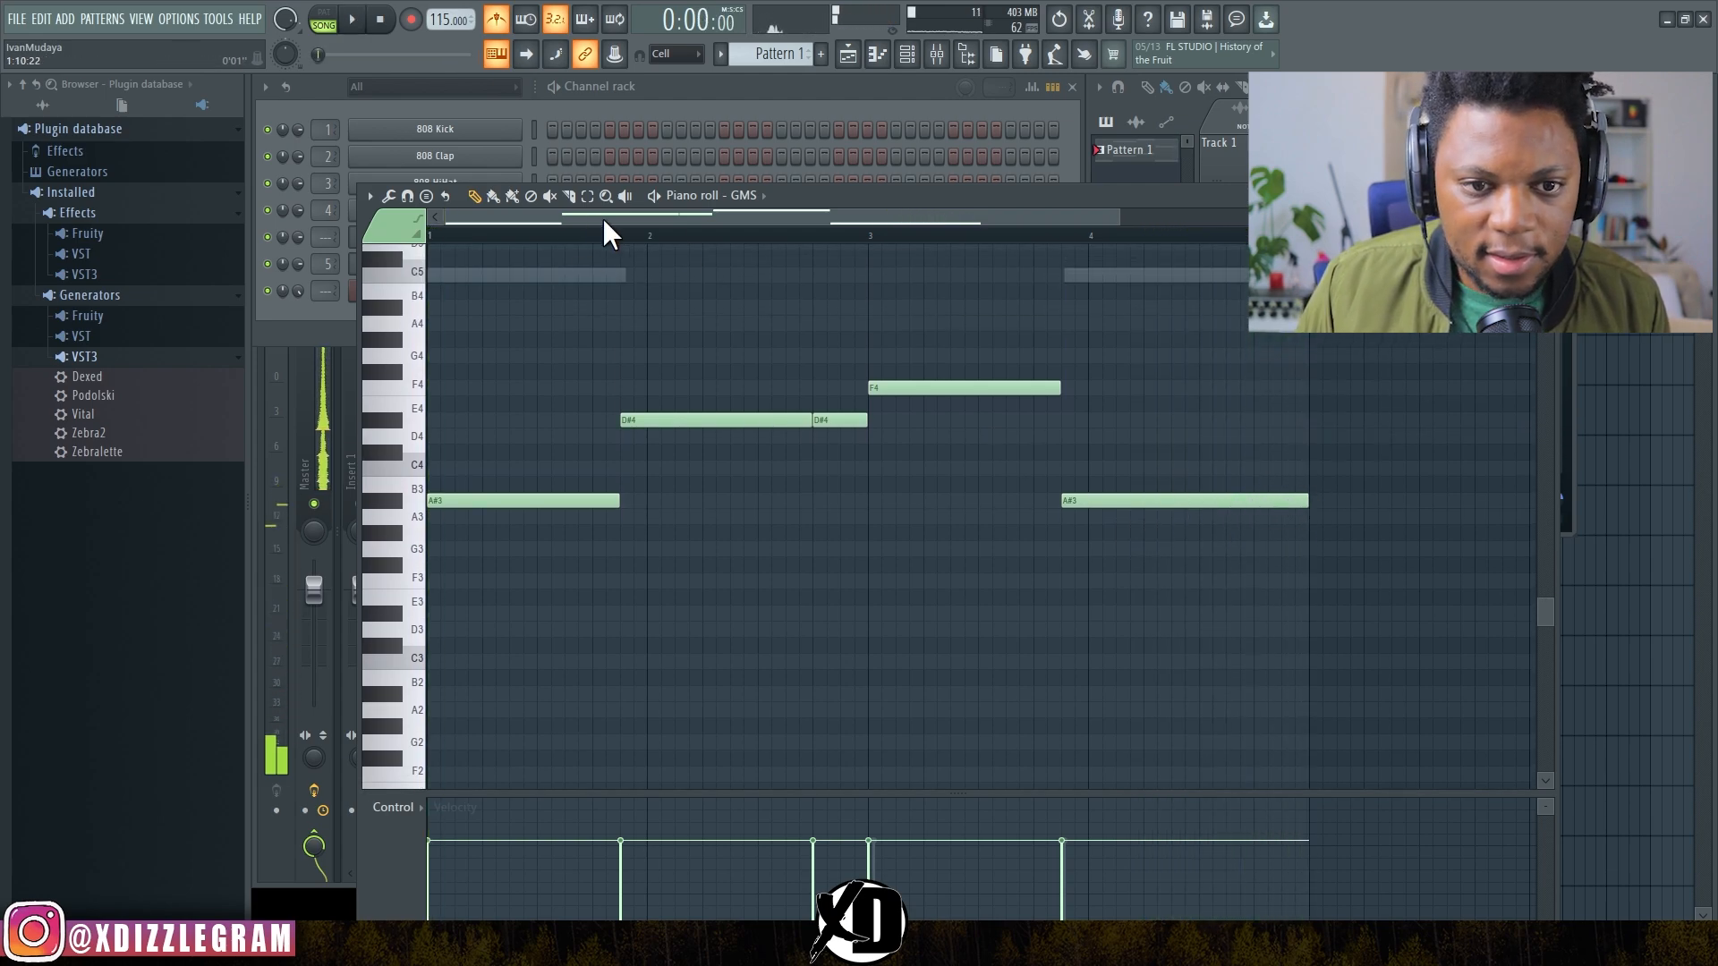
Step: Play back the chords with the finished bassline and open the GMS synth from the channel rack
scroll(609, 235, "down", 2)
left_click(726, 175)
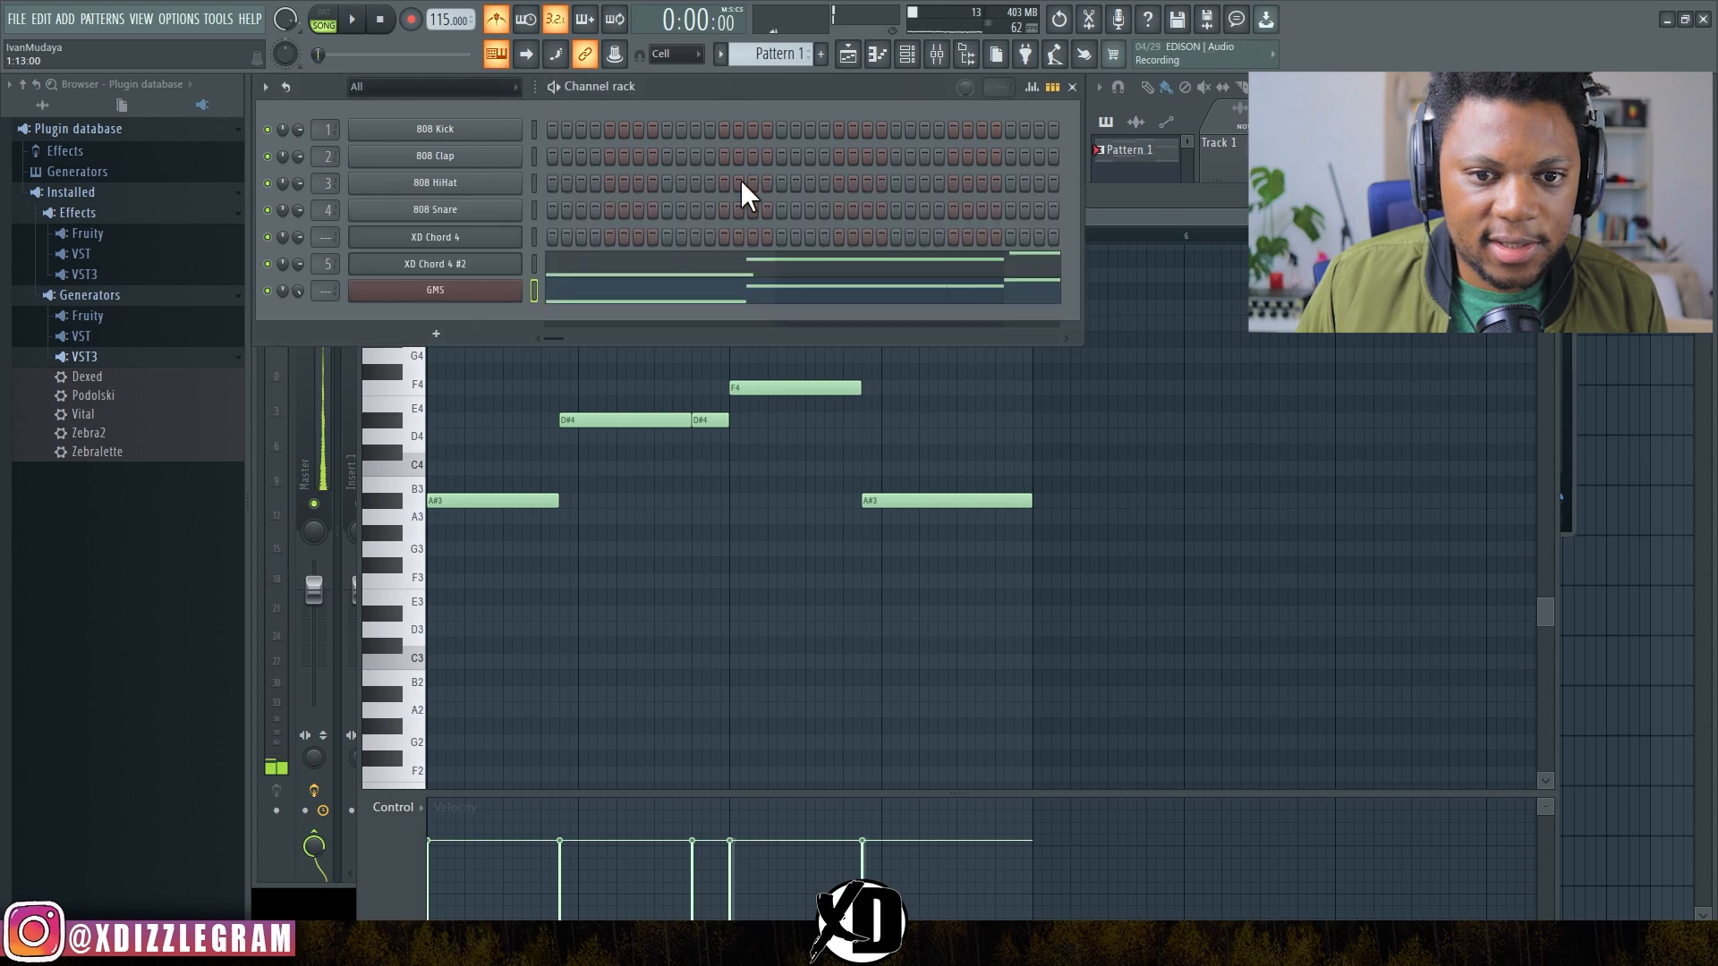
left_click(1031, 417)
right_click(995, 405)
key("space")
left_click(730, 94)
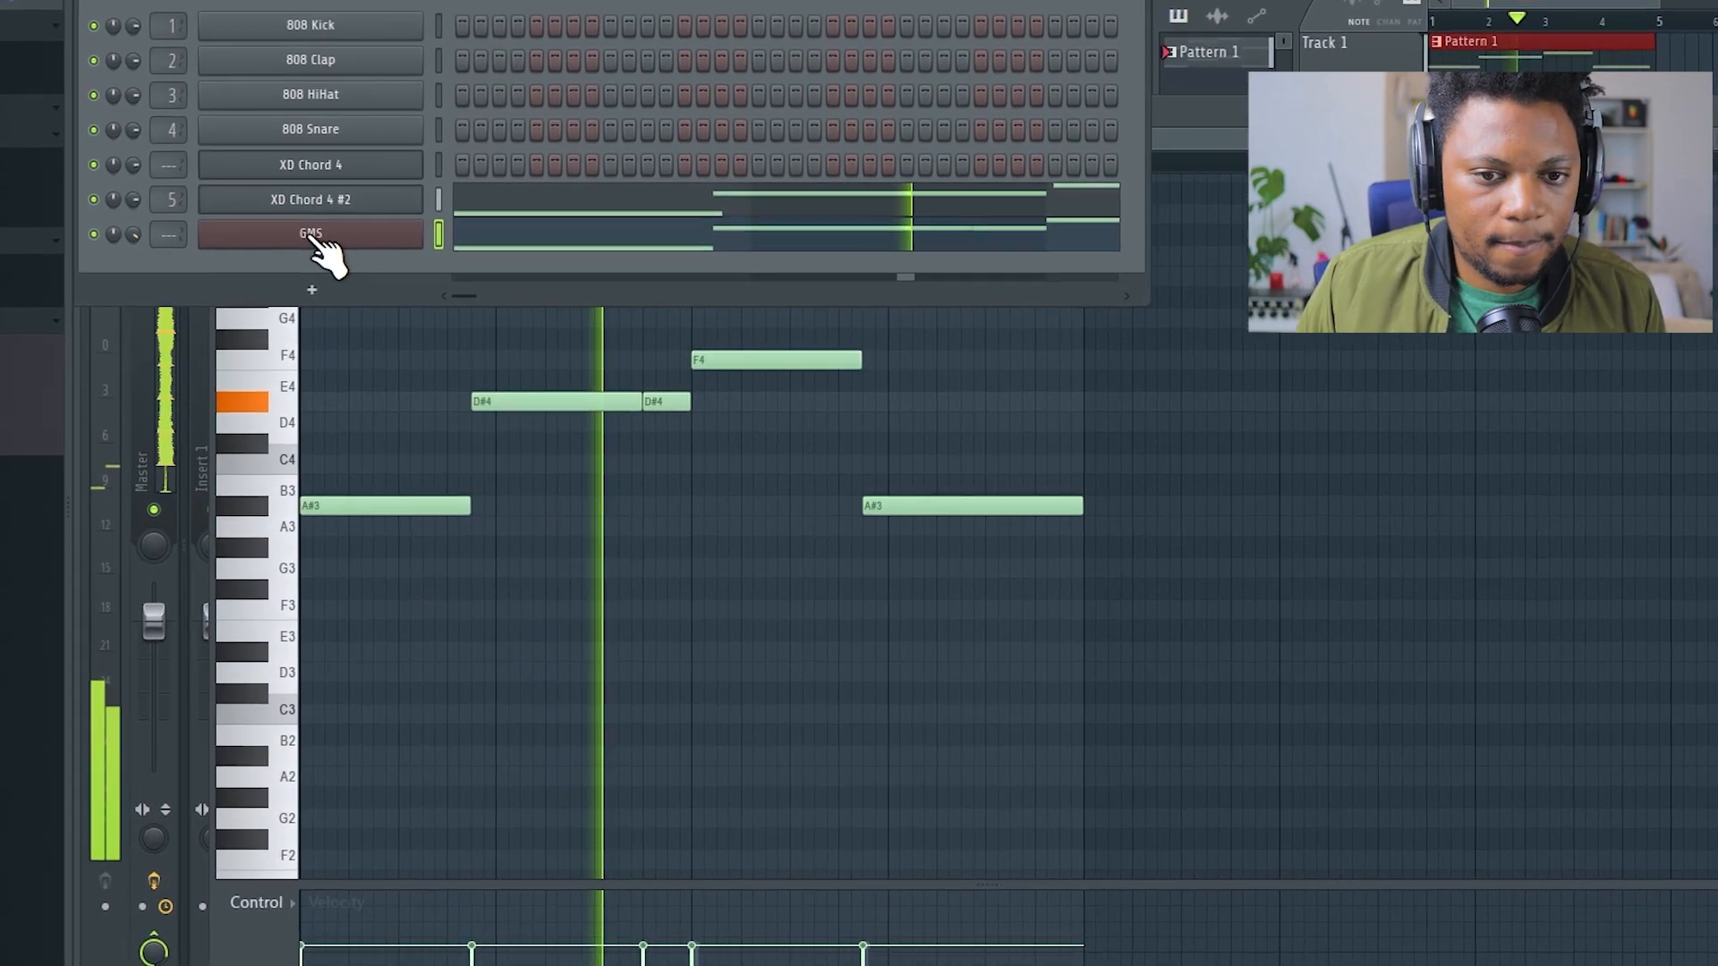
left_click(311, 234)
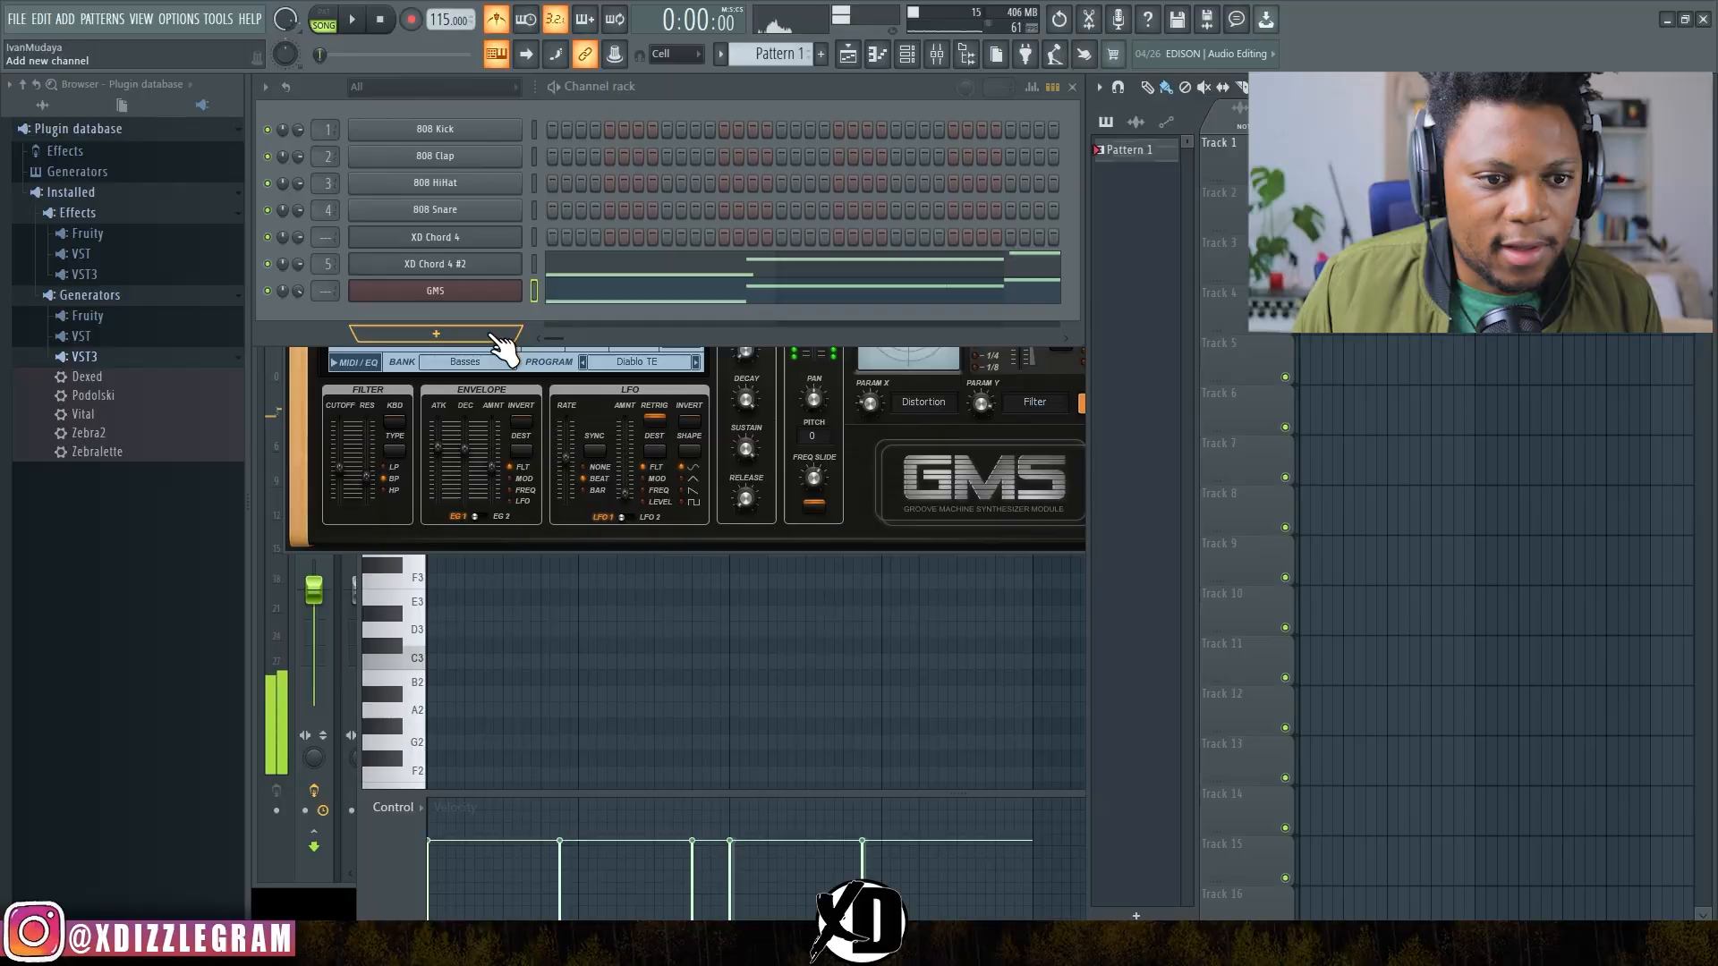
Step: Add Xpand!2_x64 as a new channel and load a sax patch from its 18 Brass + Woodwind category
left_click(449, 326)
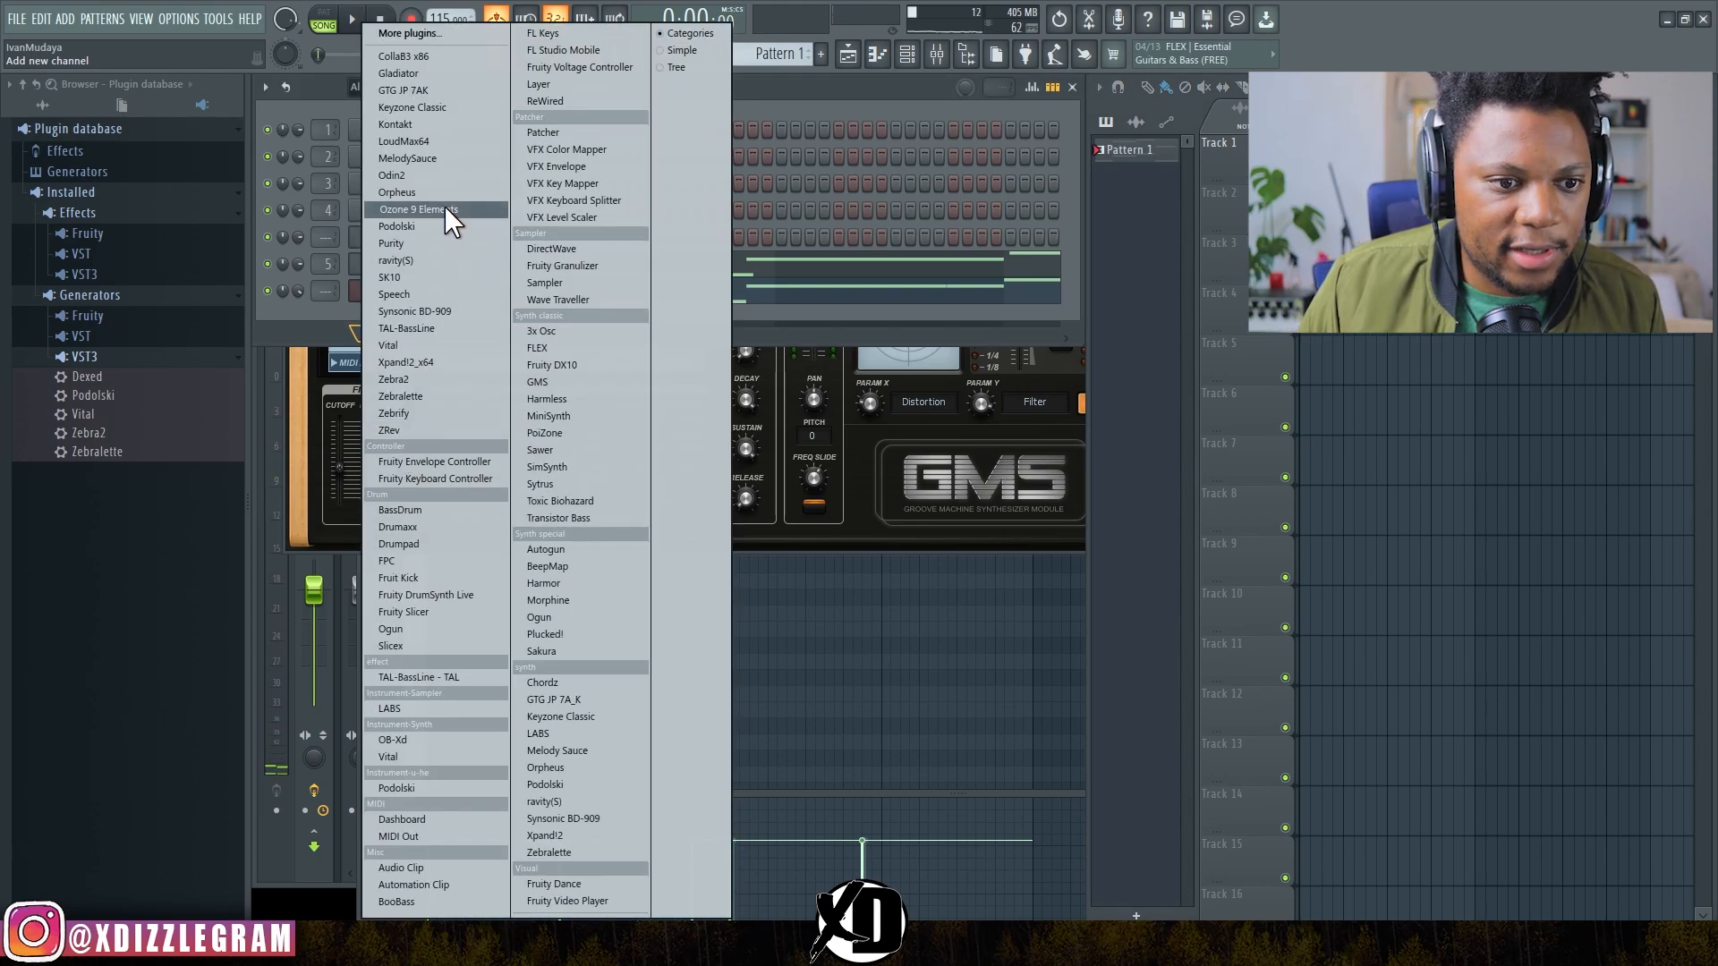
left_click(426, 361)
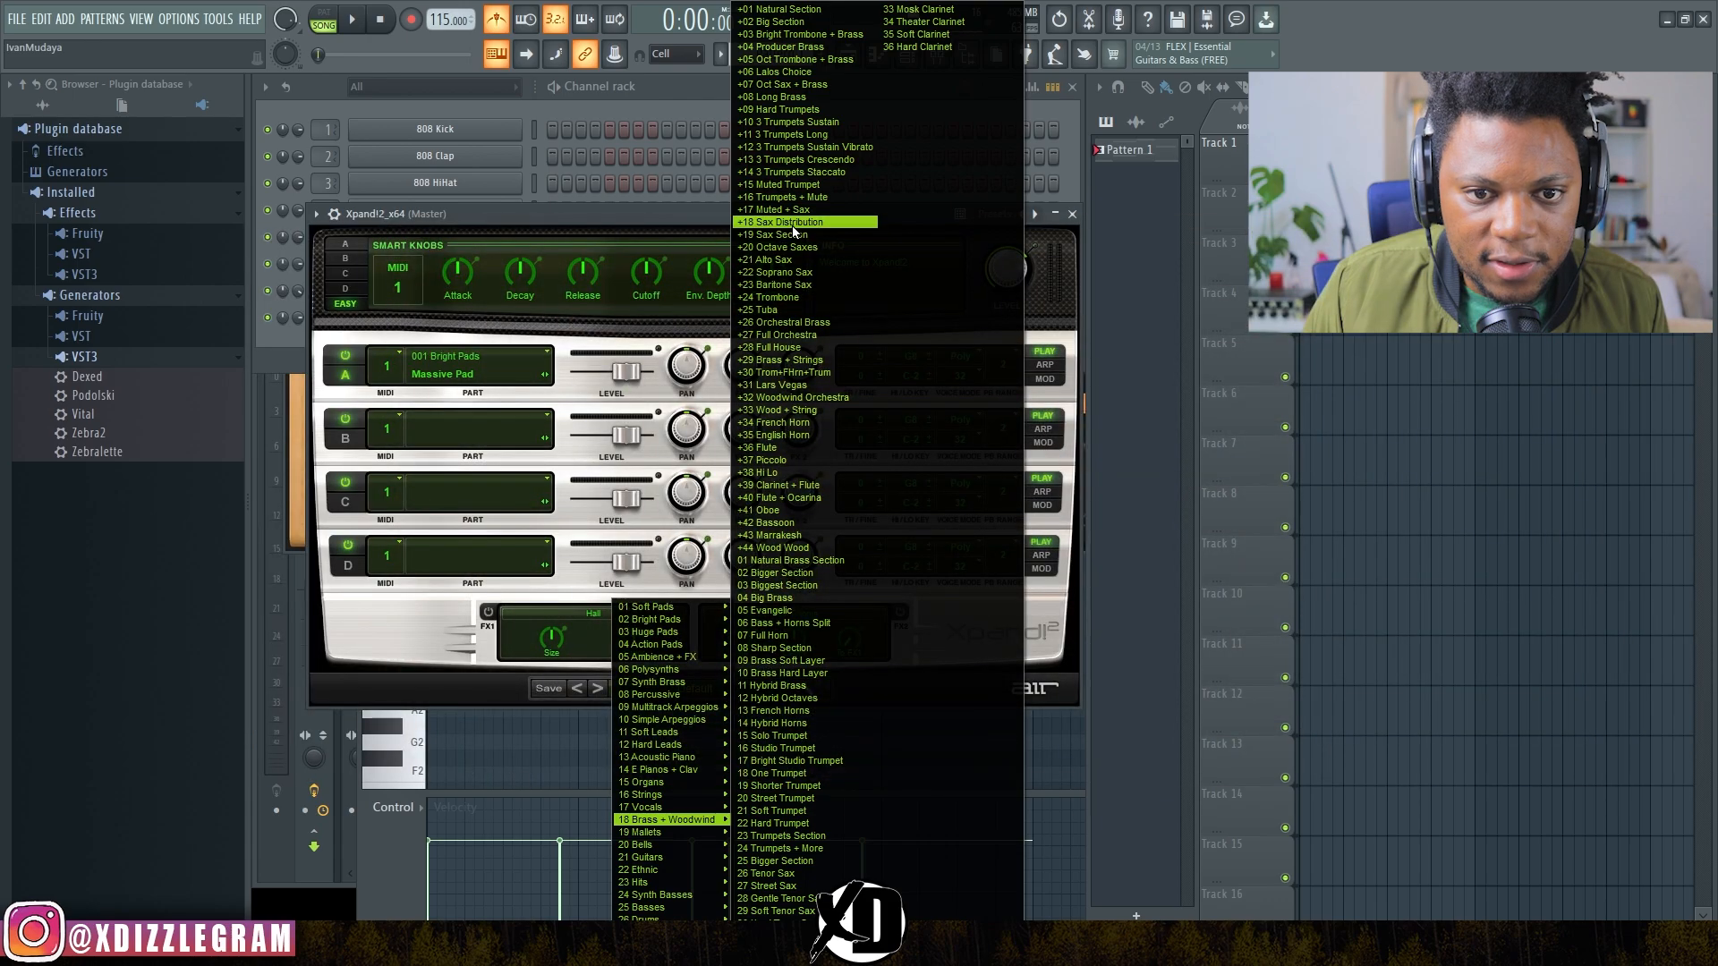
left_click(792, 211)
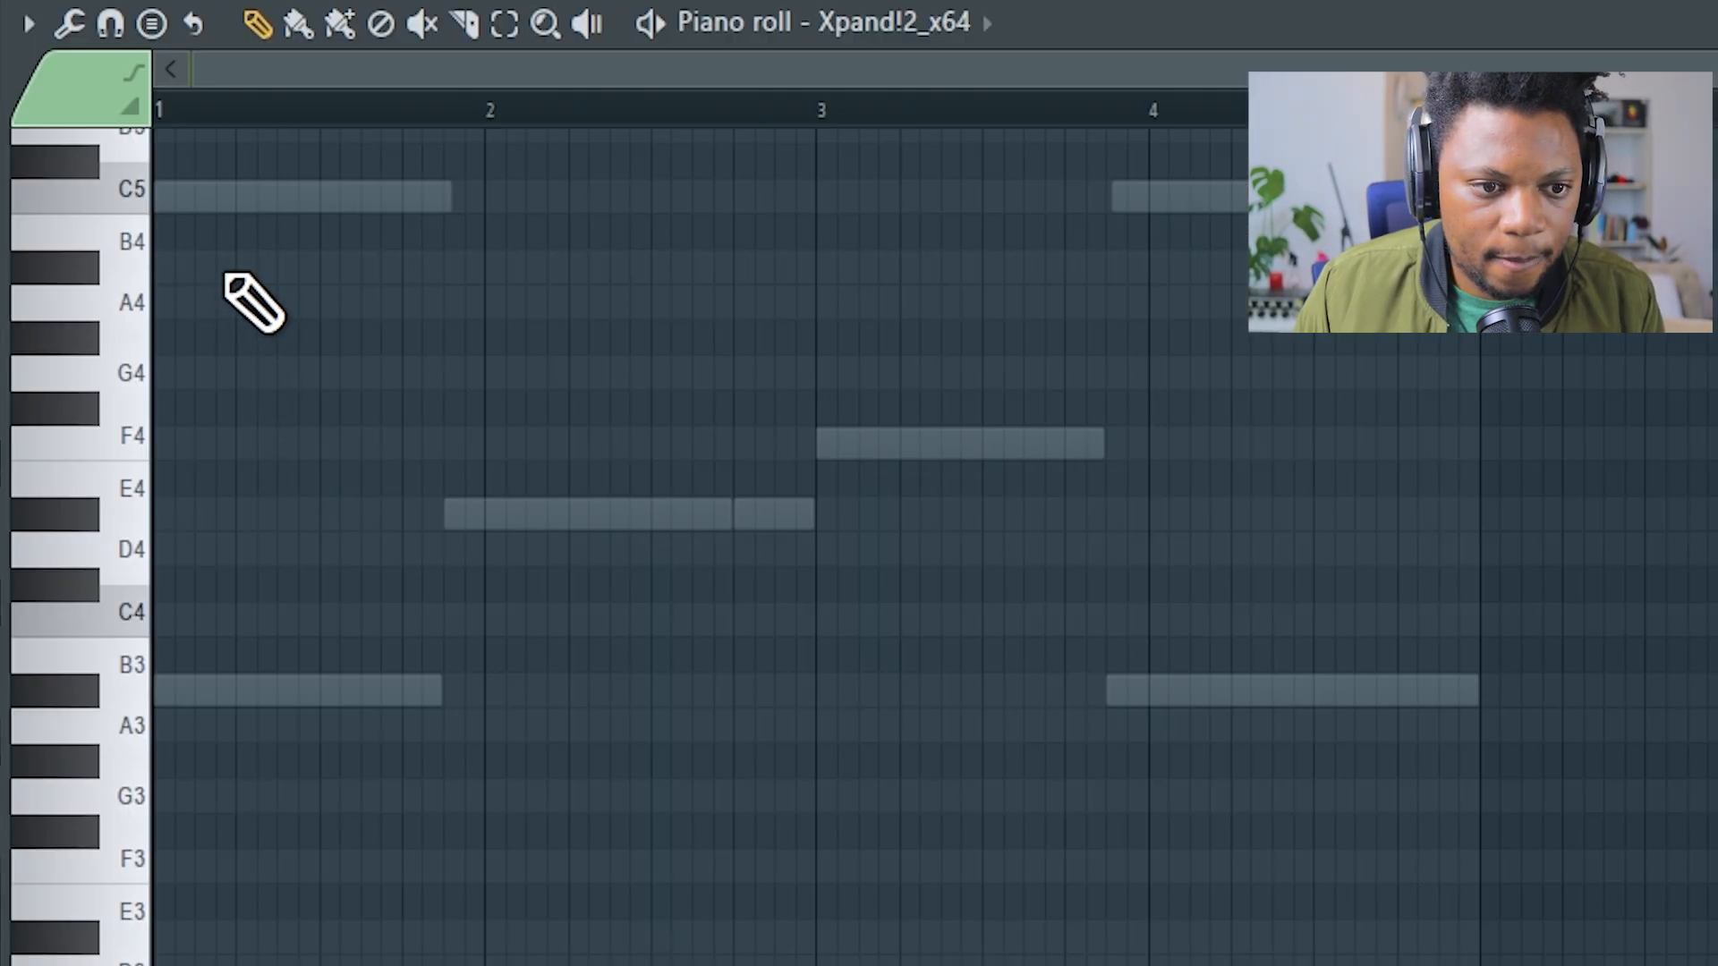
Step: In the Xpand!2 piano roll, place an A#4 note halfway through beat 1, shorten it to one step, and start playback
left_click(204, 243)
scroll(272, 68, "up", 4)
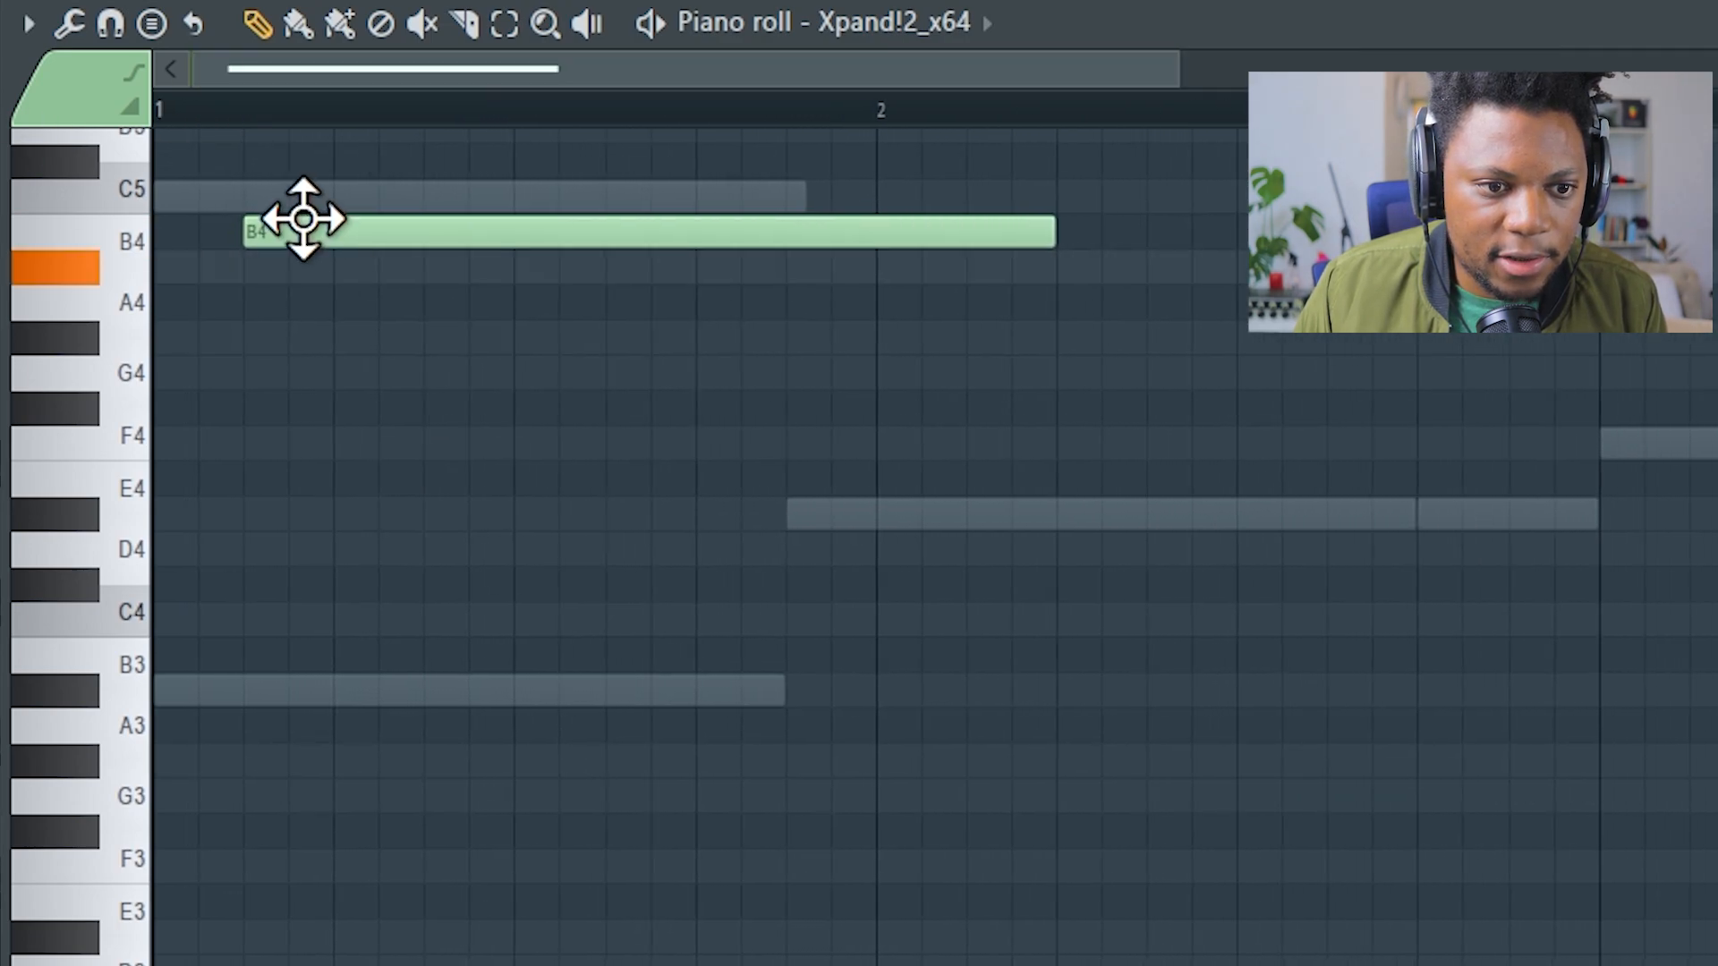
left_click_drag(298, 238, 297, 271)
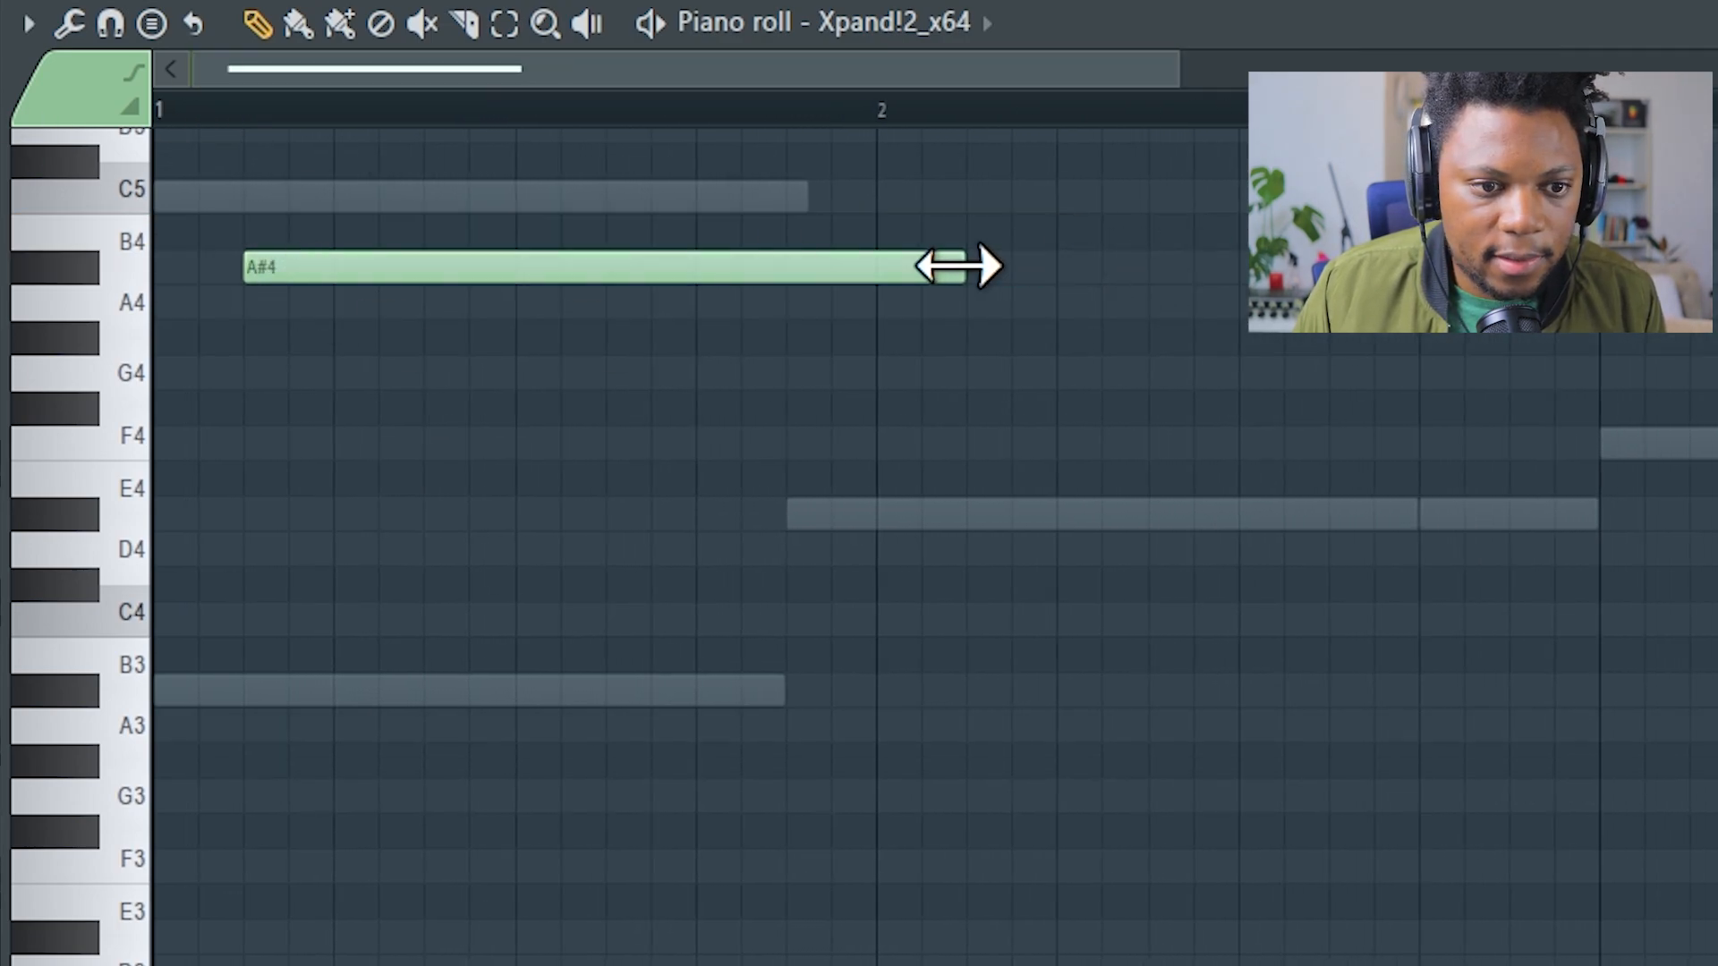
left_click_drag(957, 266, 322, 269)
key("space")
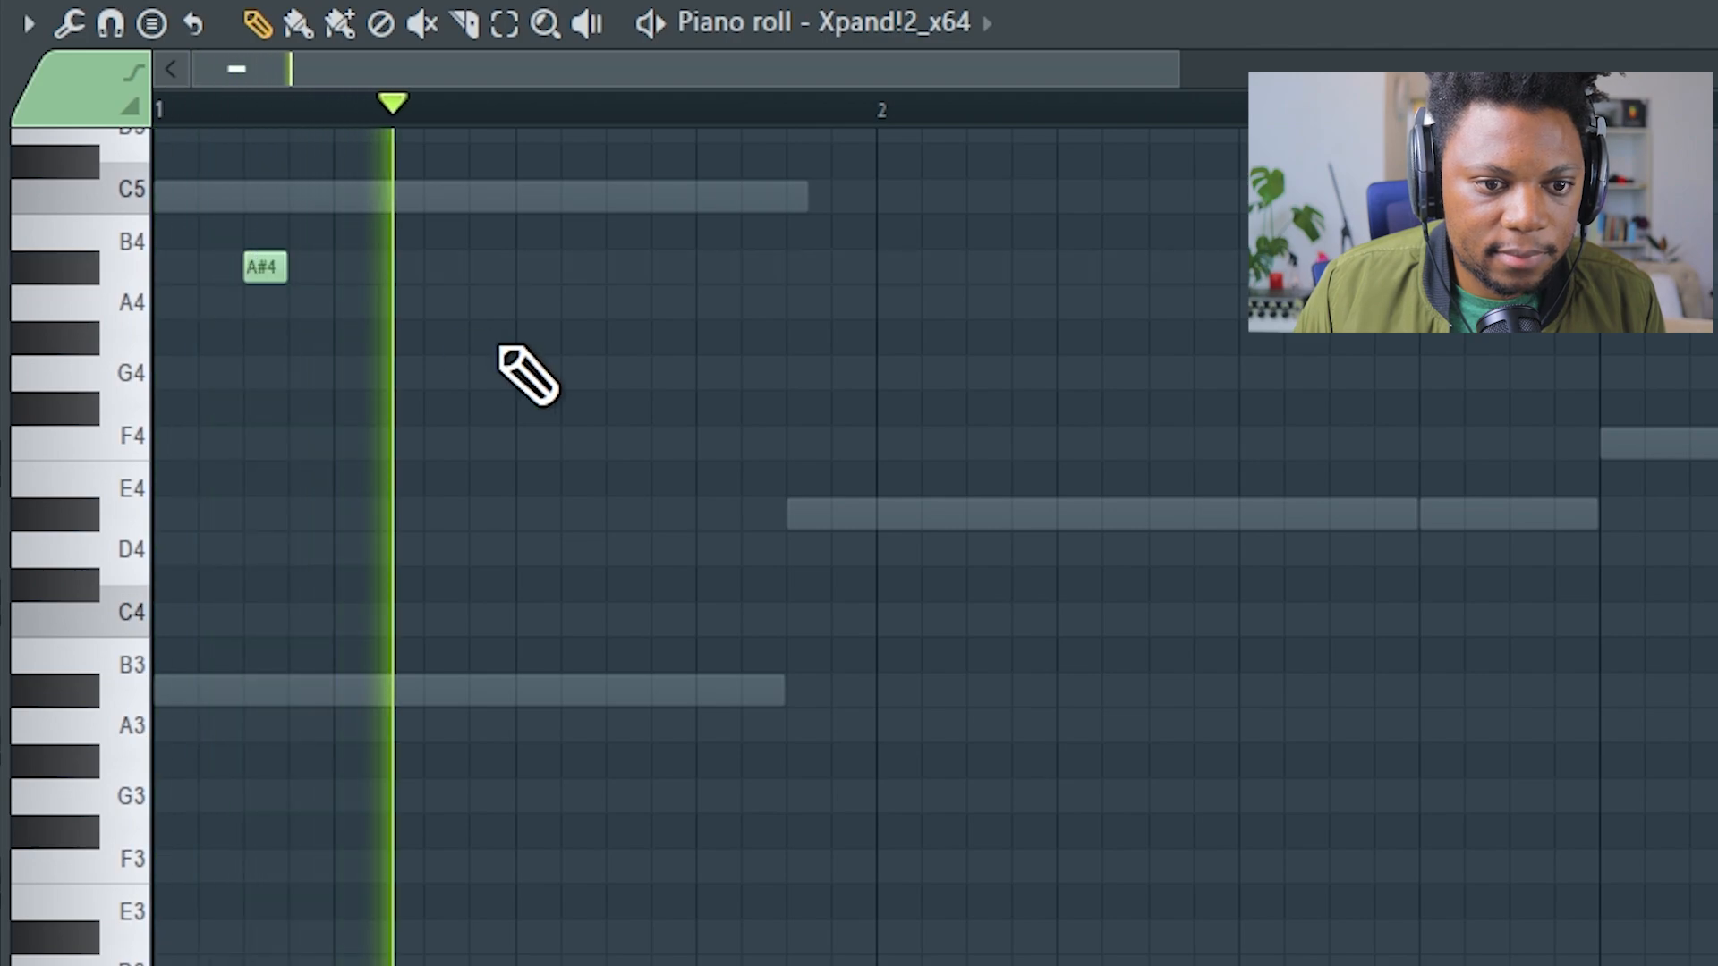
Step: Add three more one-step A#4 notes on the offbeats of beats 2, 3 and 4 in bar 1
key("space")
key("space")
left_click(439, 273)
scroll(267, 123, "up", 2)
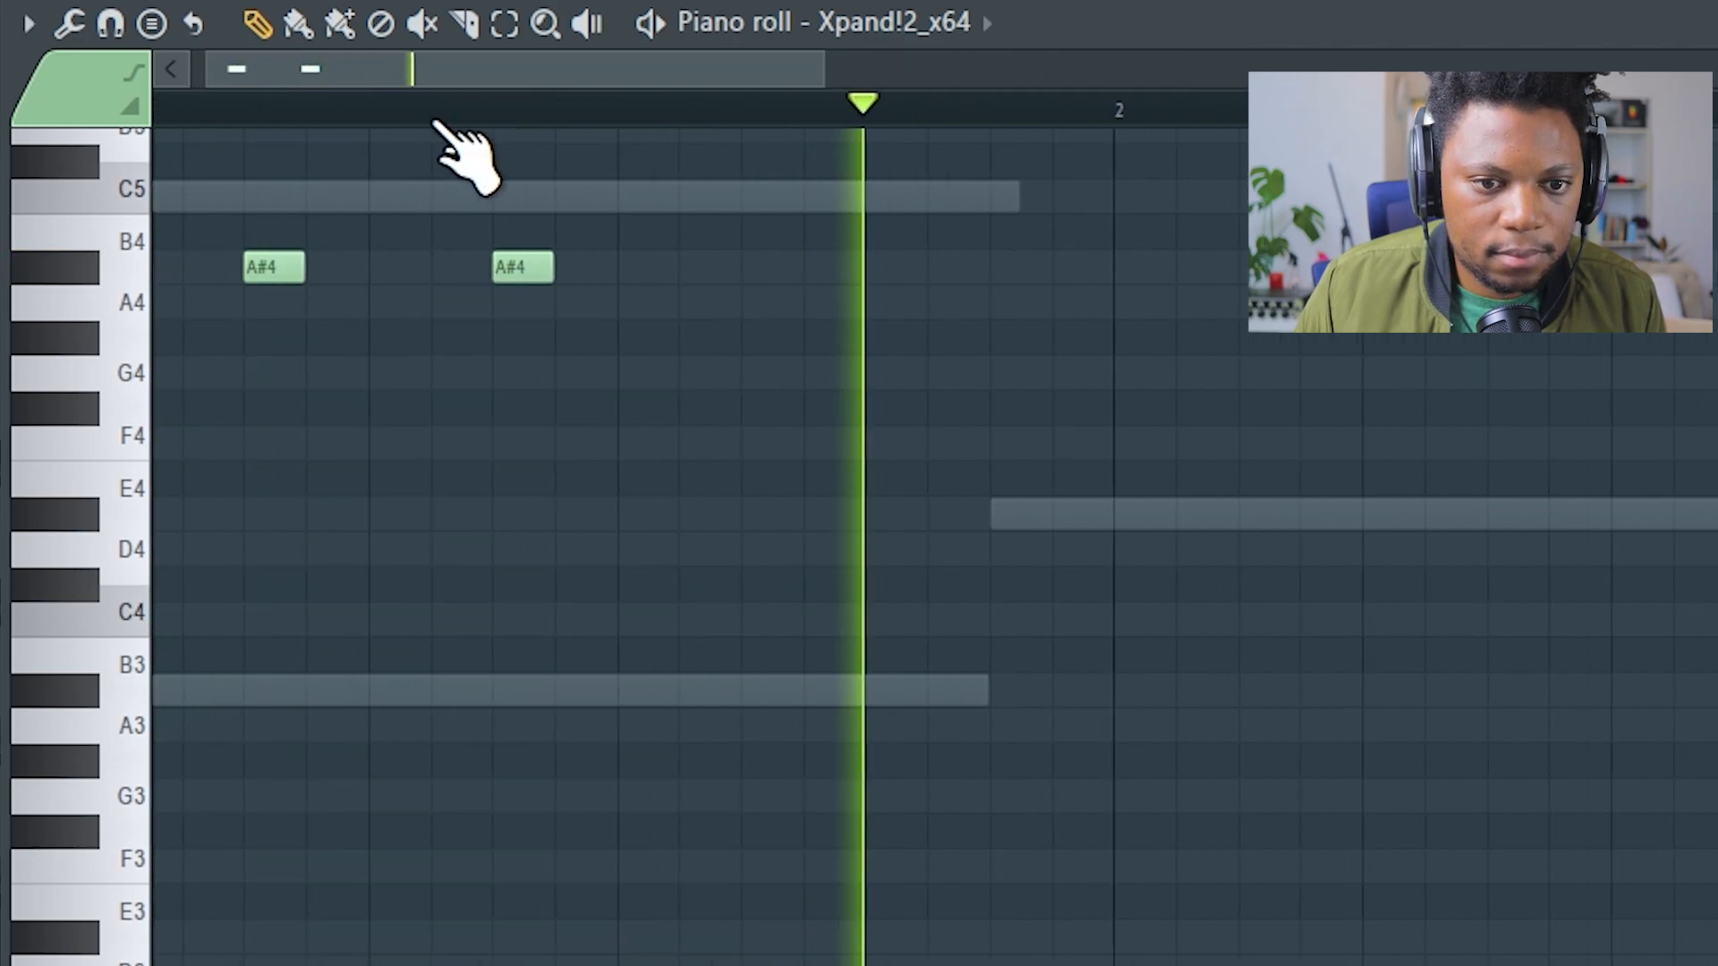
left_click(855, 267)
left_click(1129, 268)
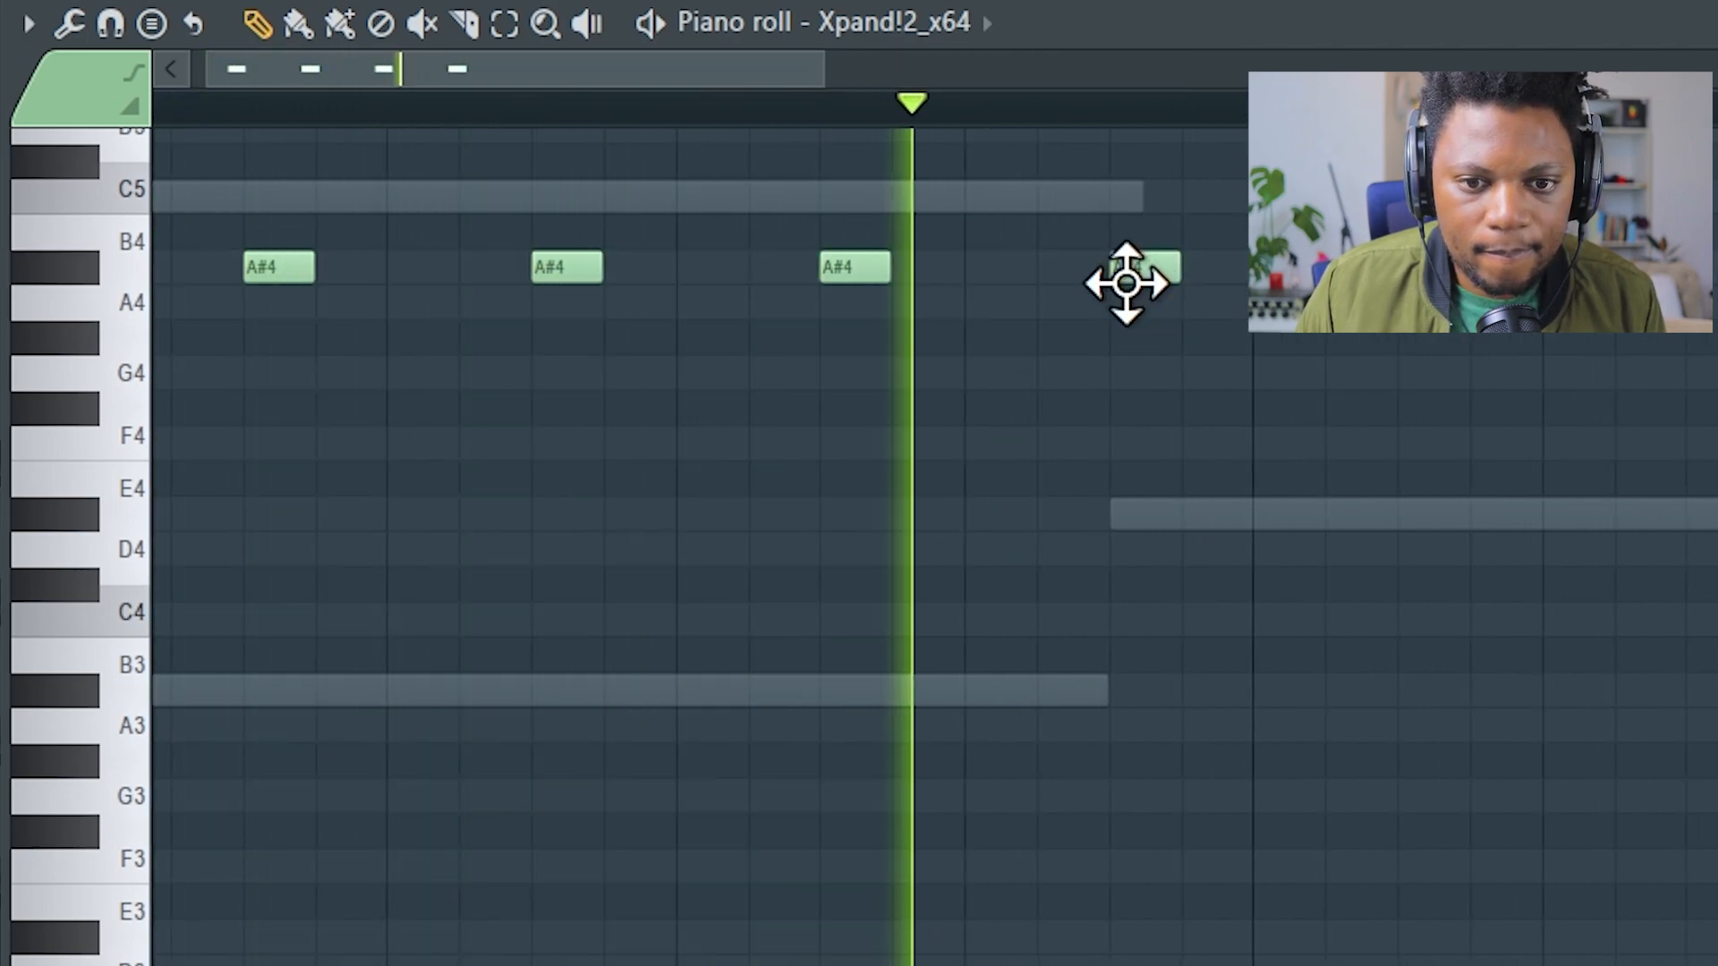
Step: Select the four A#4 notes, set the piano roll snap to 1/2 step, and play the pattern
left_click_drag(1242, 427, 257, 242)
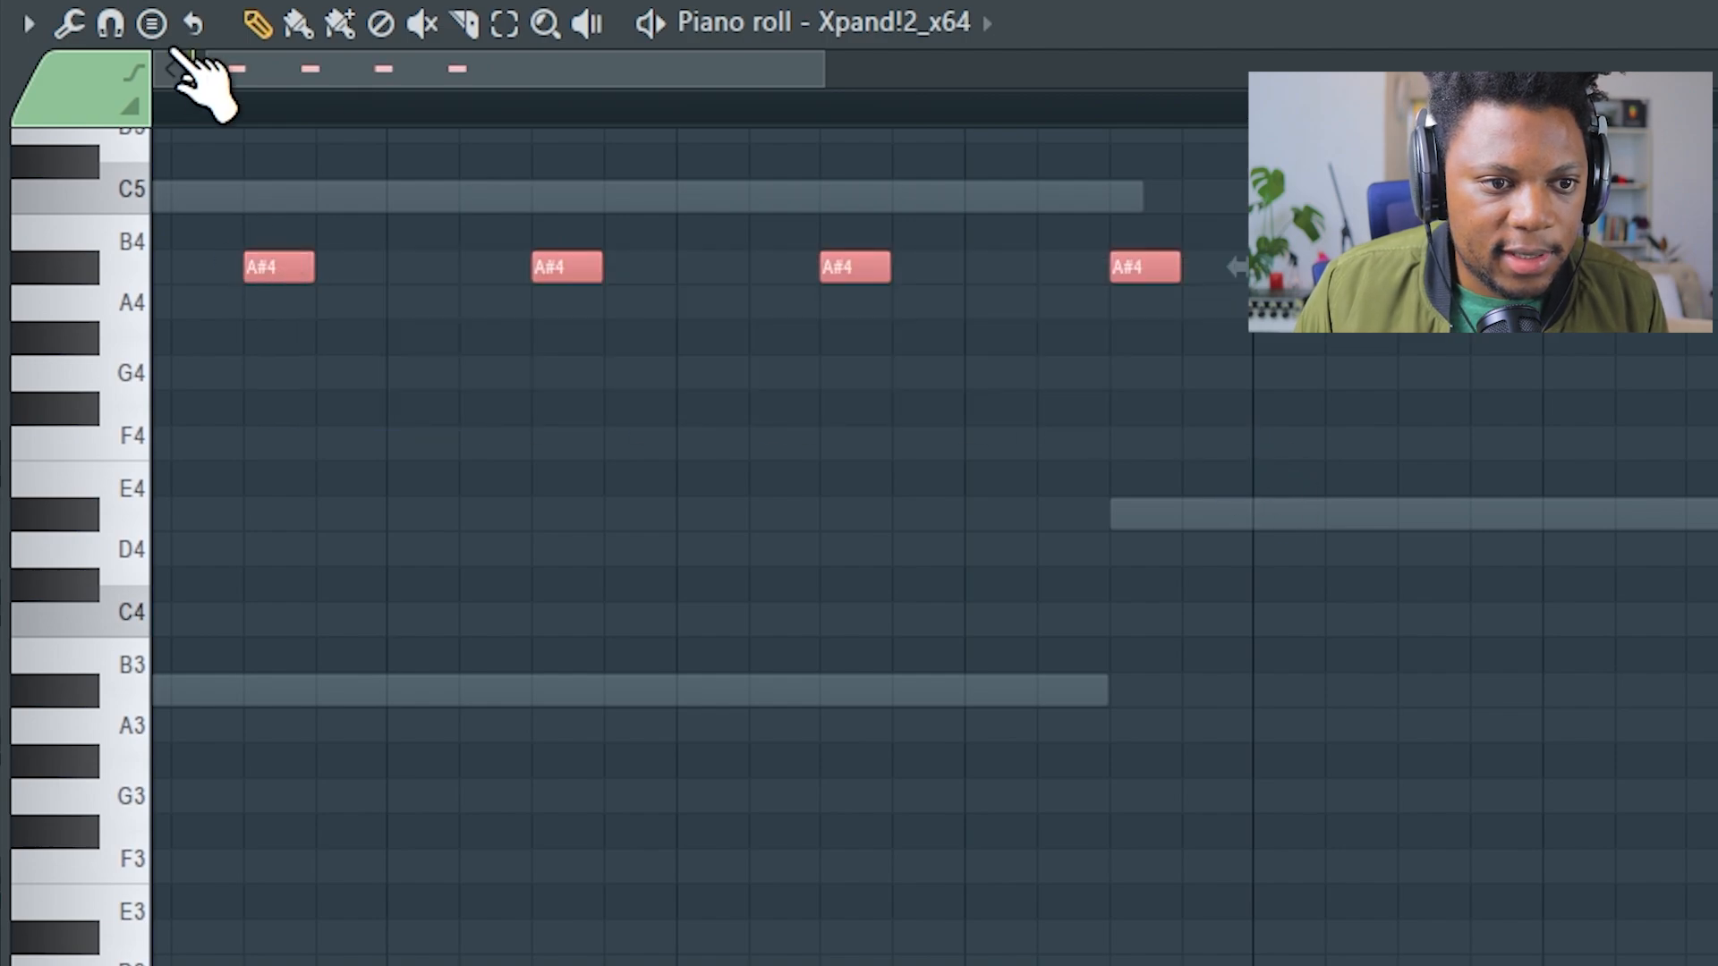
left_click(110, 24)
left_click(184, 358)
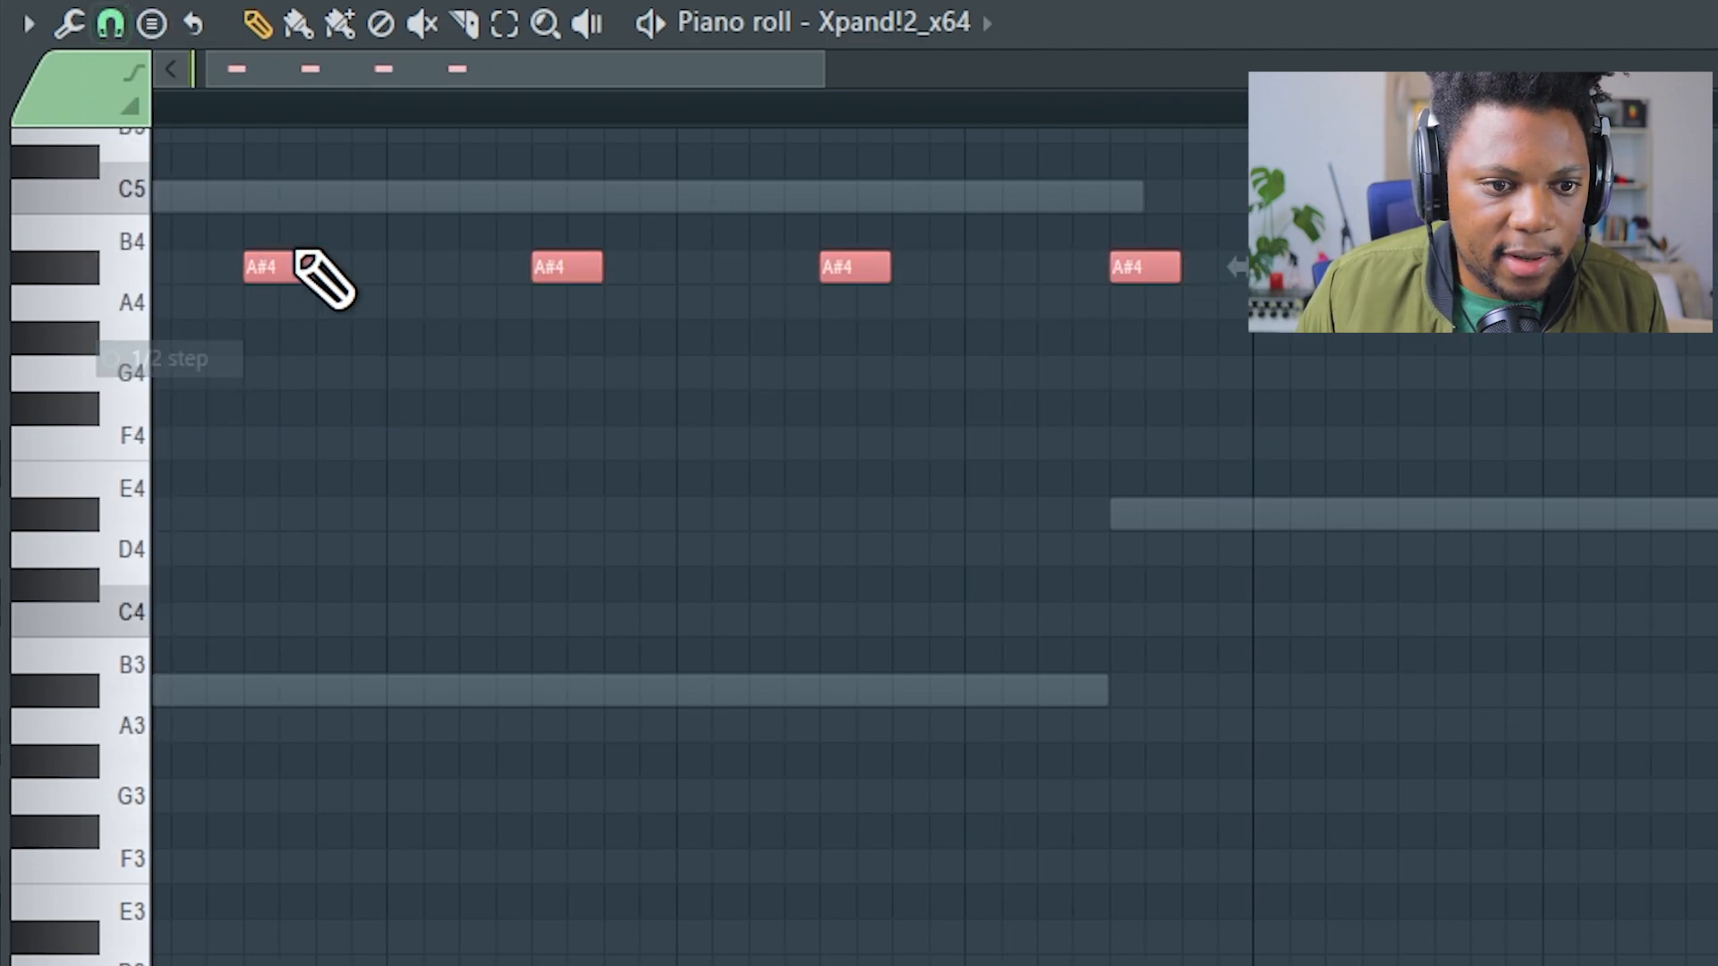
key("space")
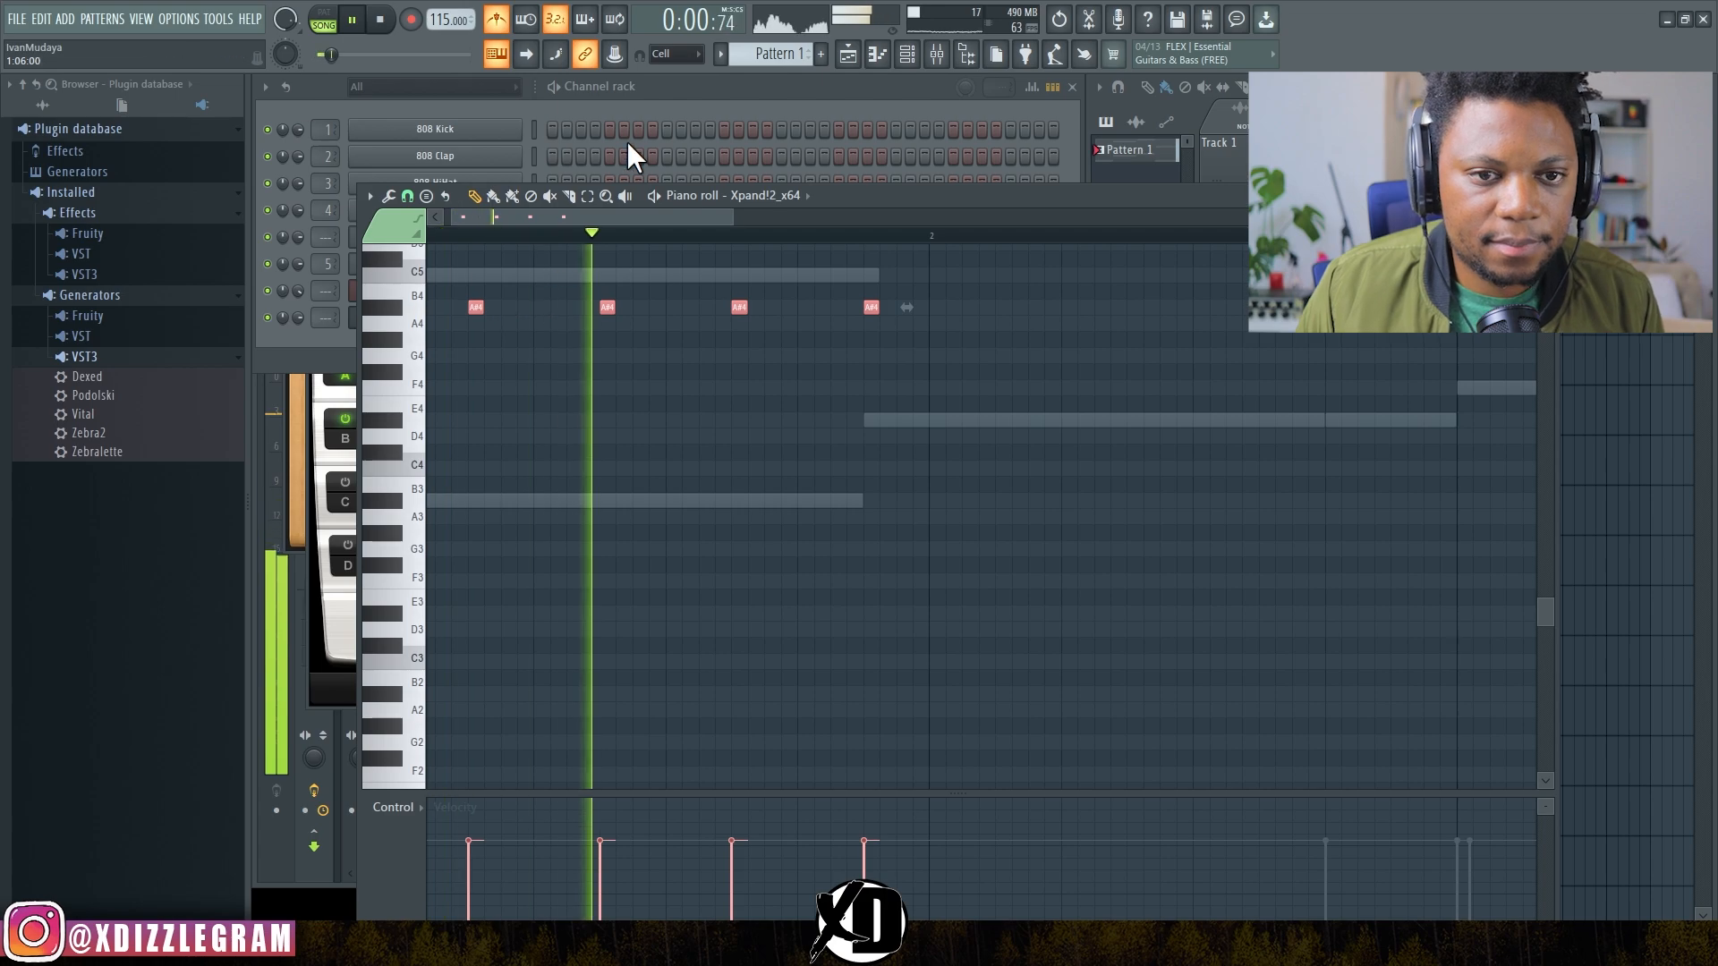
Step: Stop playback, add Podolski as a new channel, and place a short A#3 note at the start of bar 1 in its piano roll
left_click(673, 87)
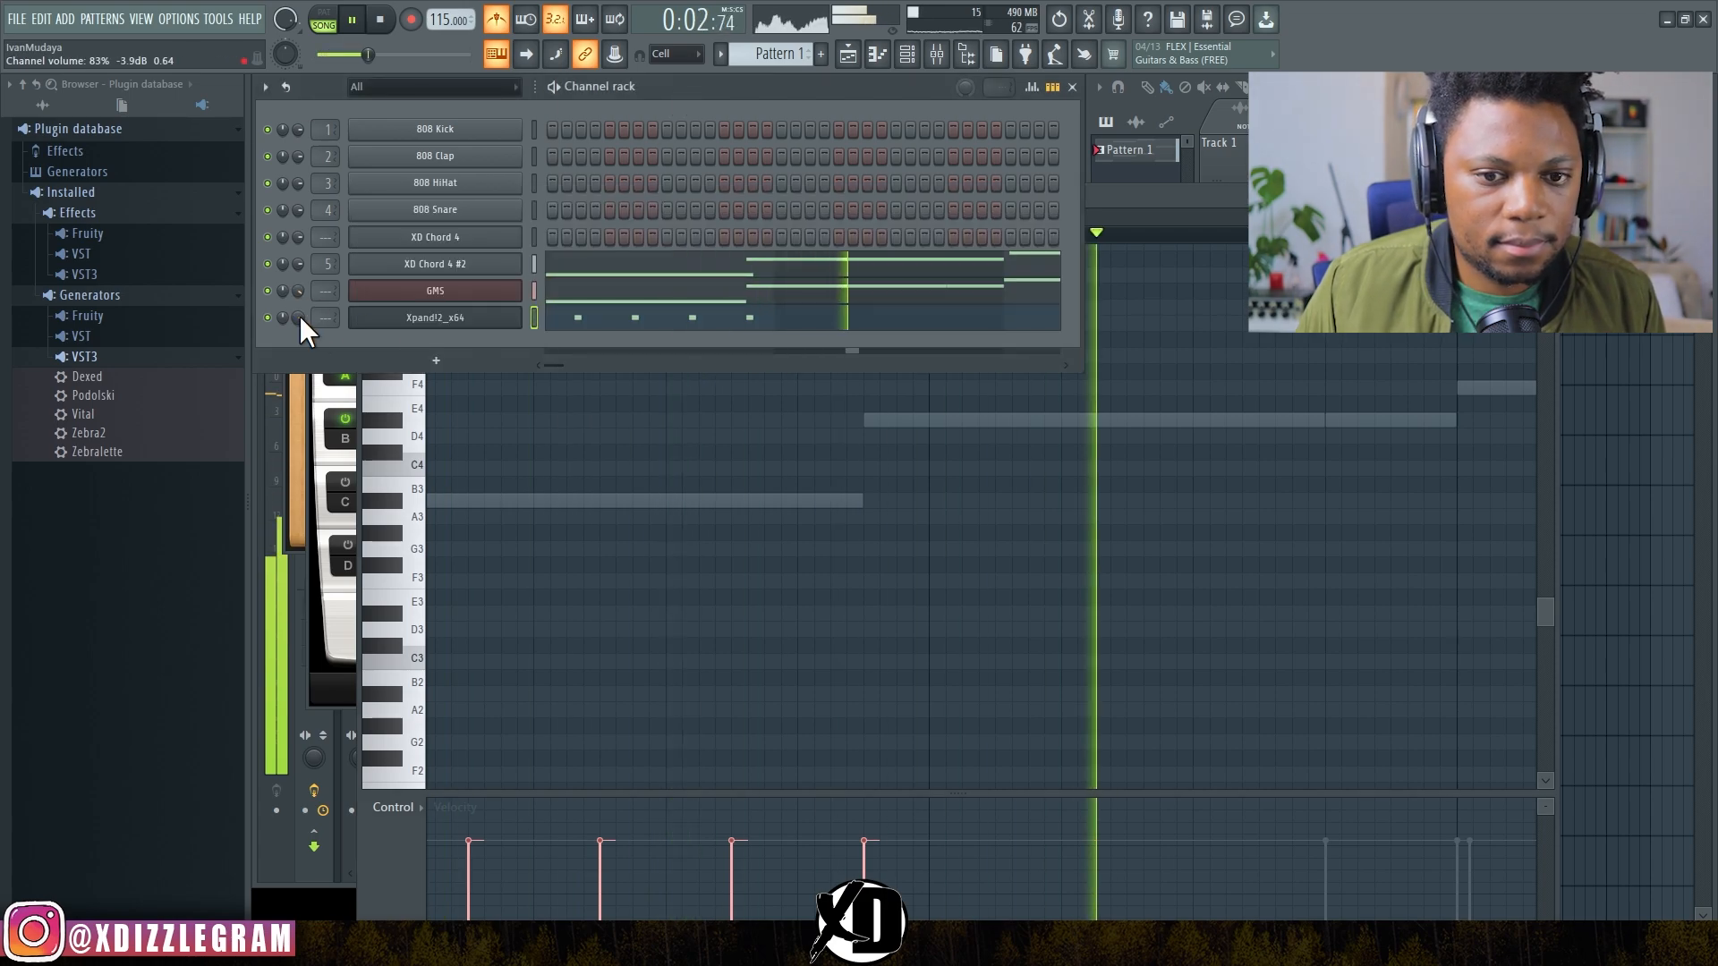
key("space")
left_click(436, 360)
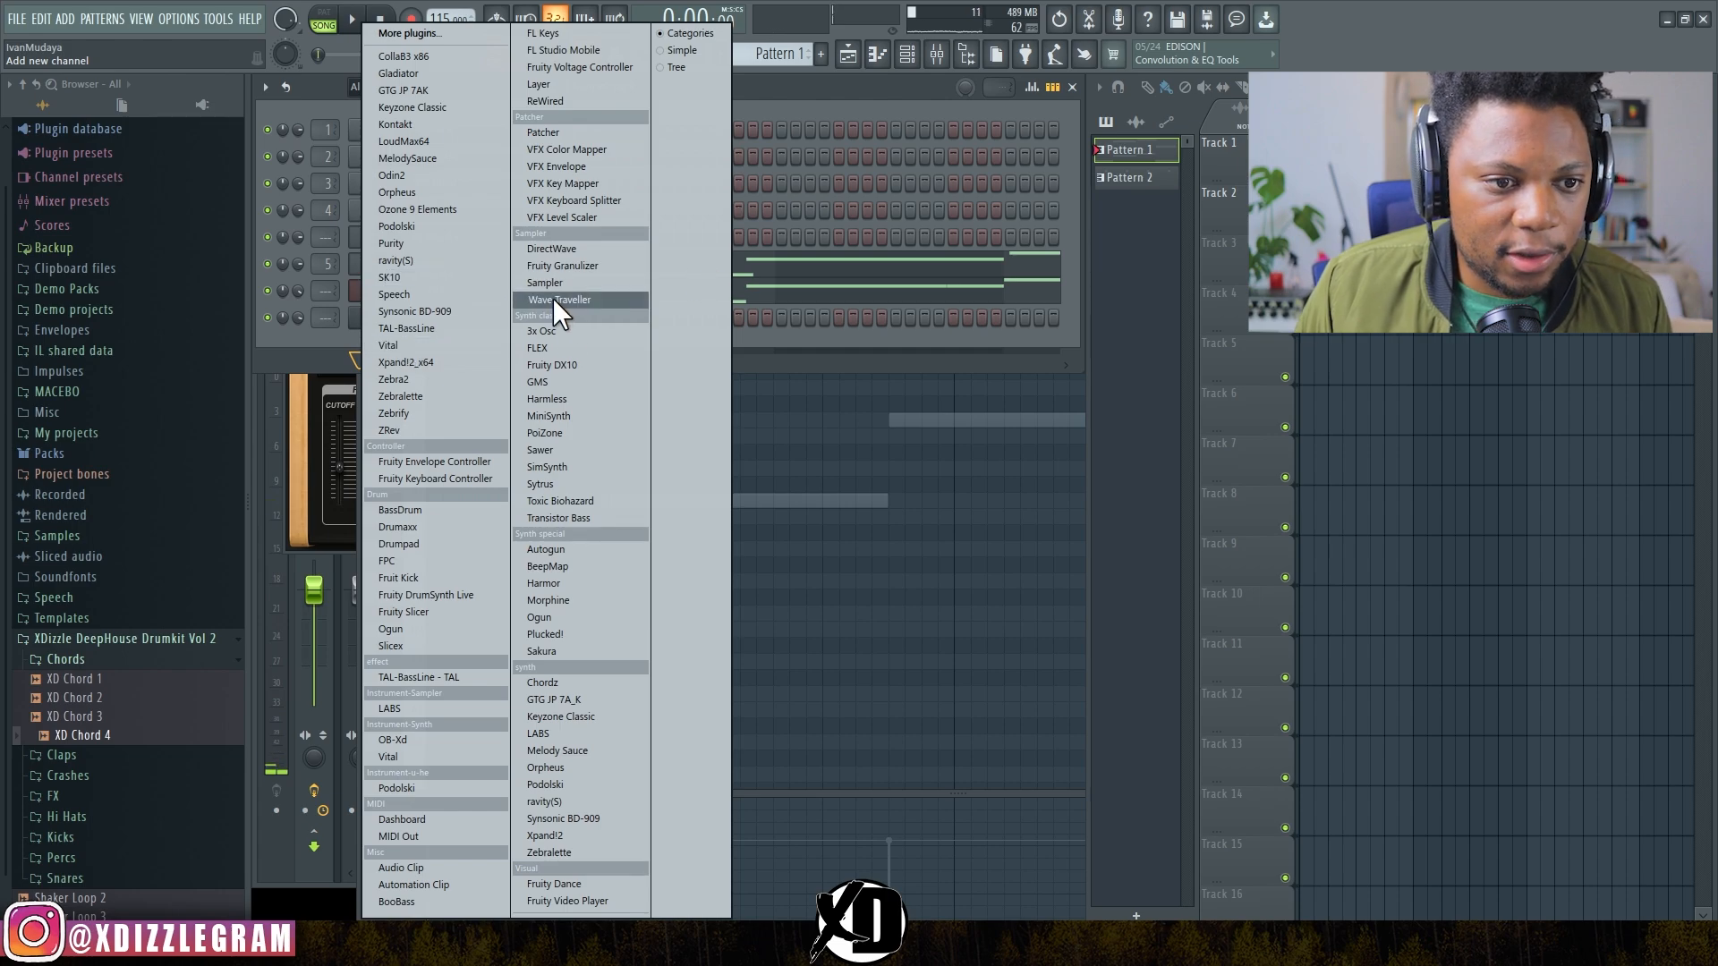
left_click(427, 225)
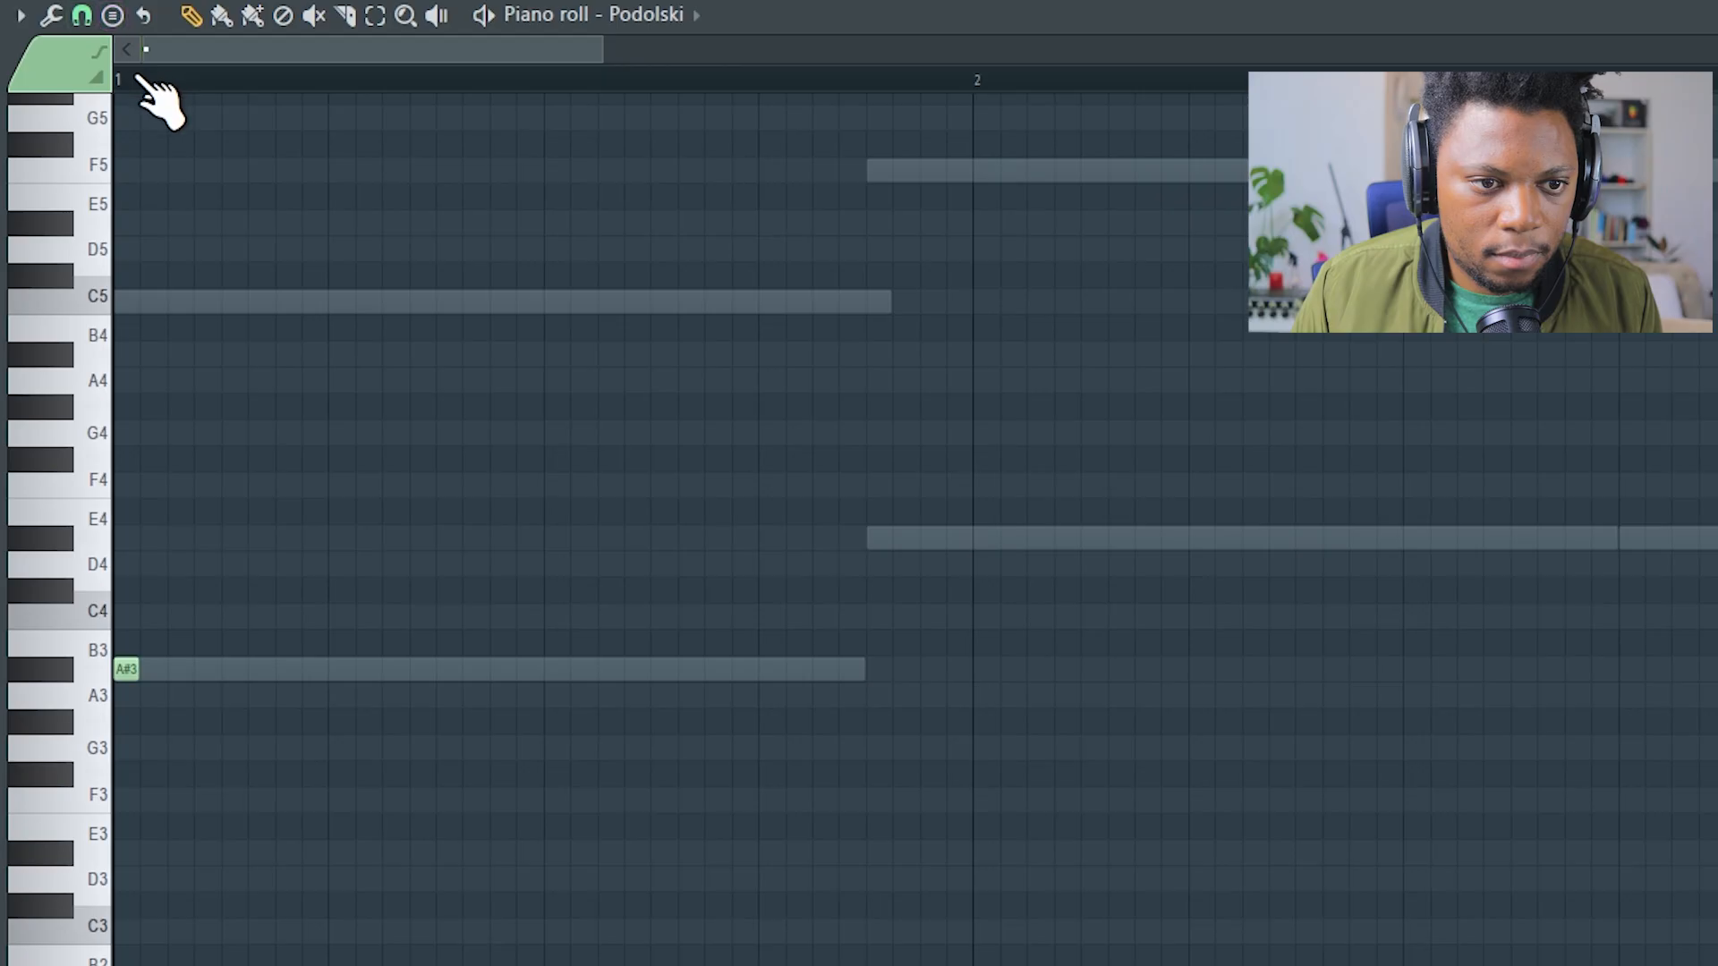
Step: Add short Podolski notes in bar 1: A#3 on step 3, D#4 on step 4 and C#4 on step 6
scroll(170, 76, "up", 4)
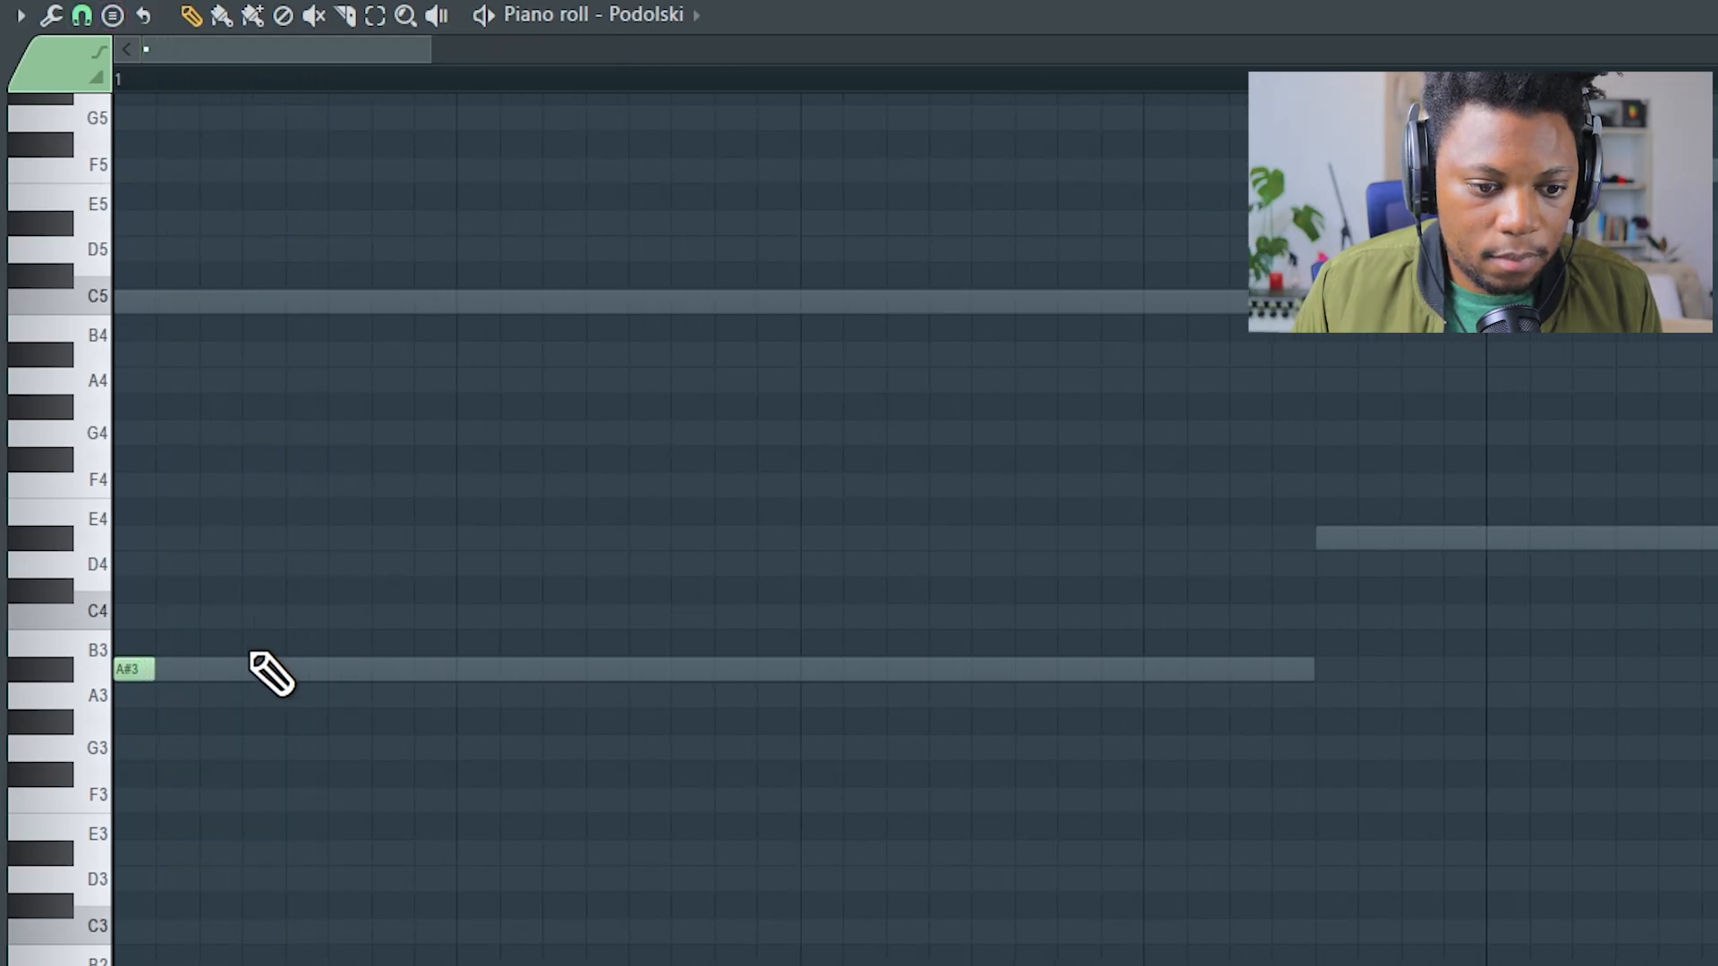
left_click(299, 667)
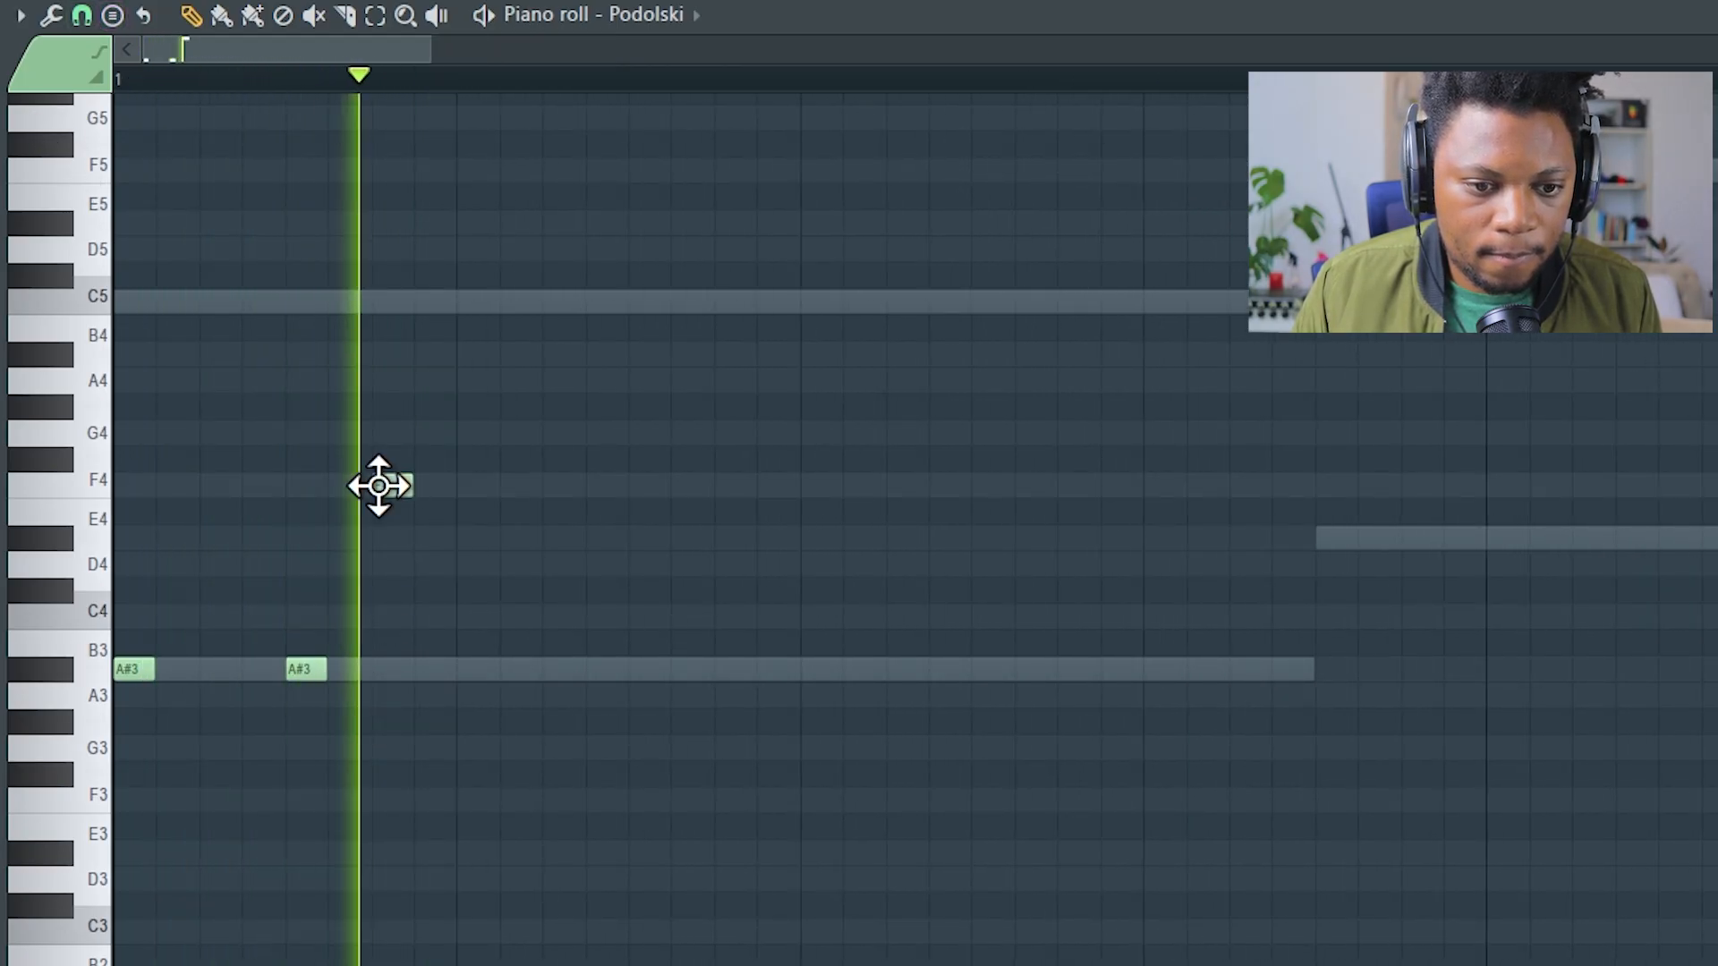
left_click(400, 537)
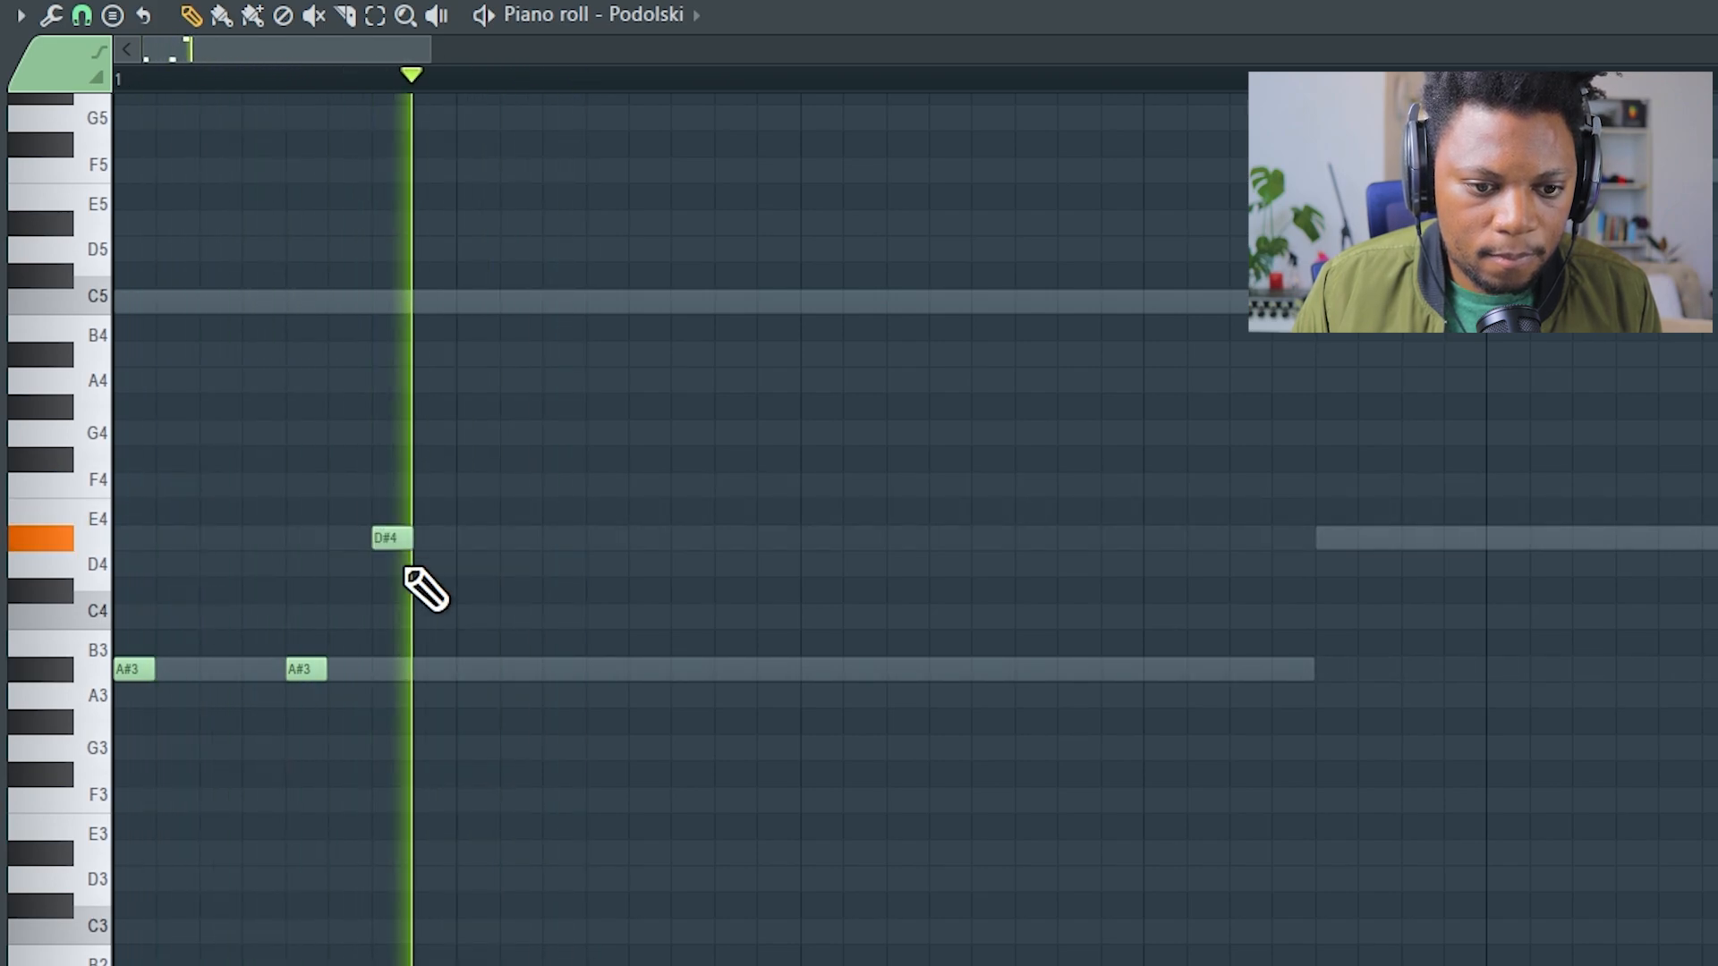
left_click_drag(550, 537, 561, 587)
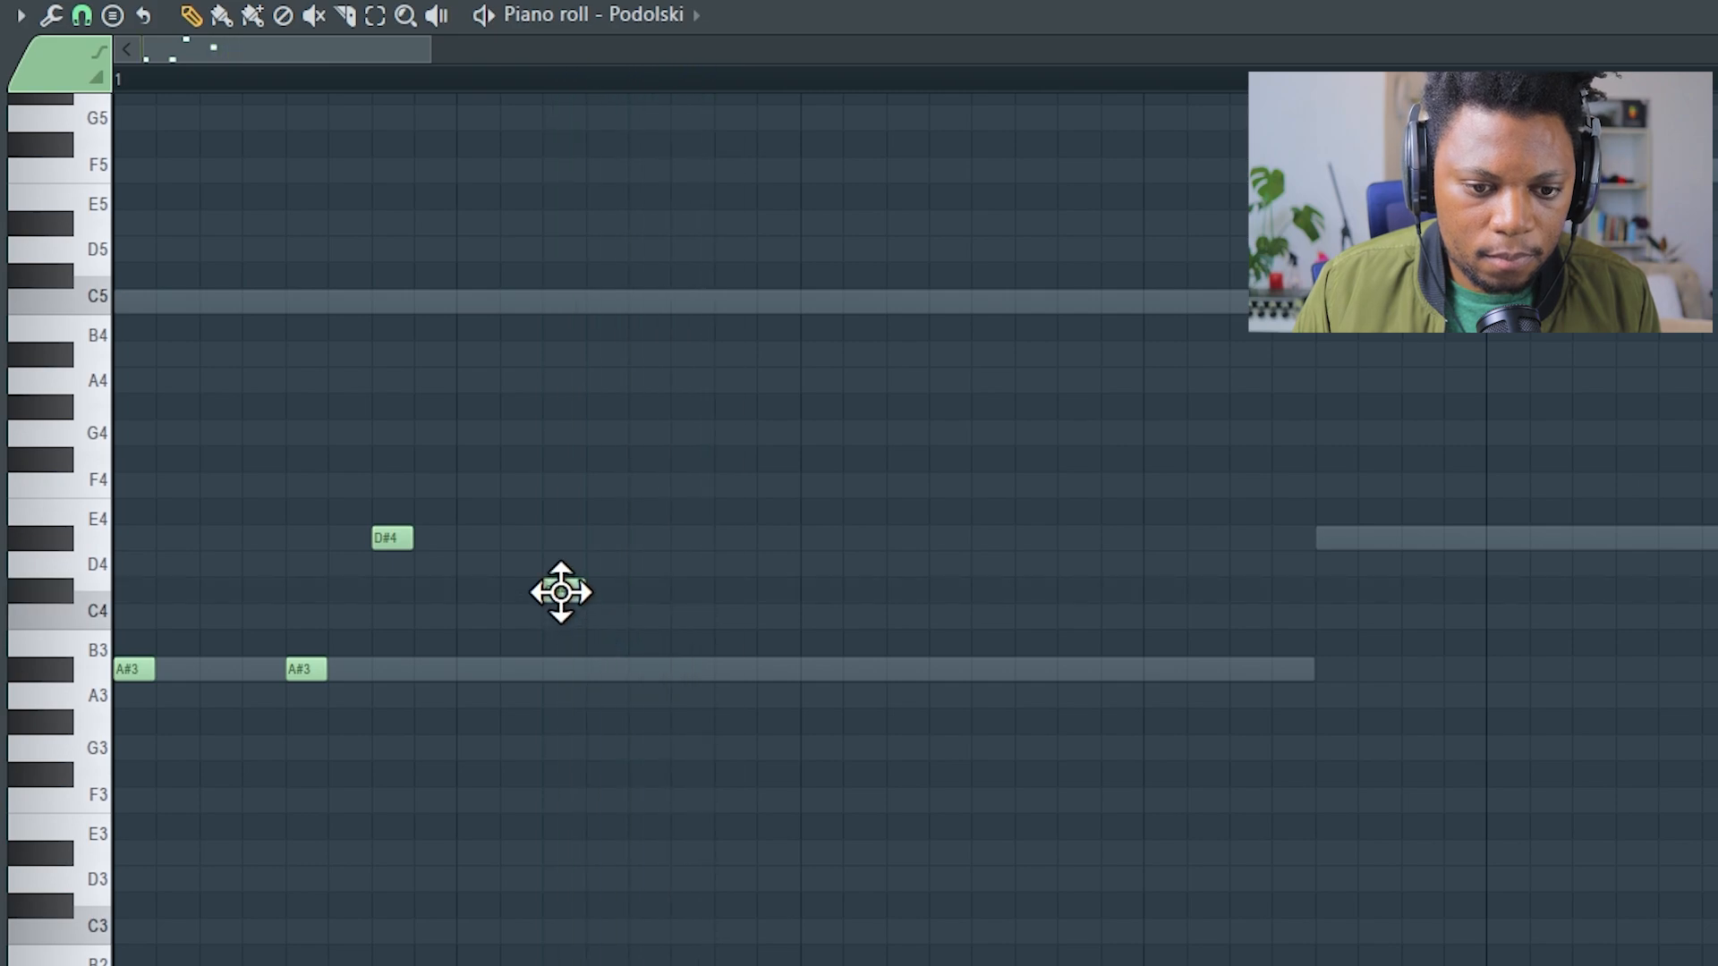
Step: Add three more short A#3 notes on steps 8, 11 and 14 of bar 1, checking the rhythm with playback
left_click(726, 671)
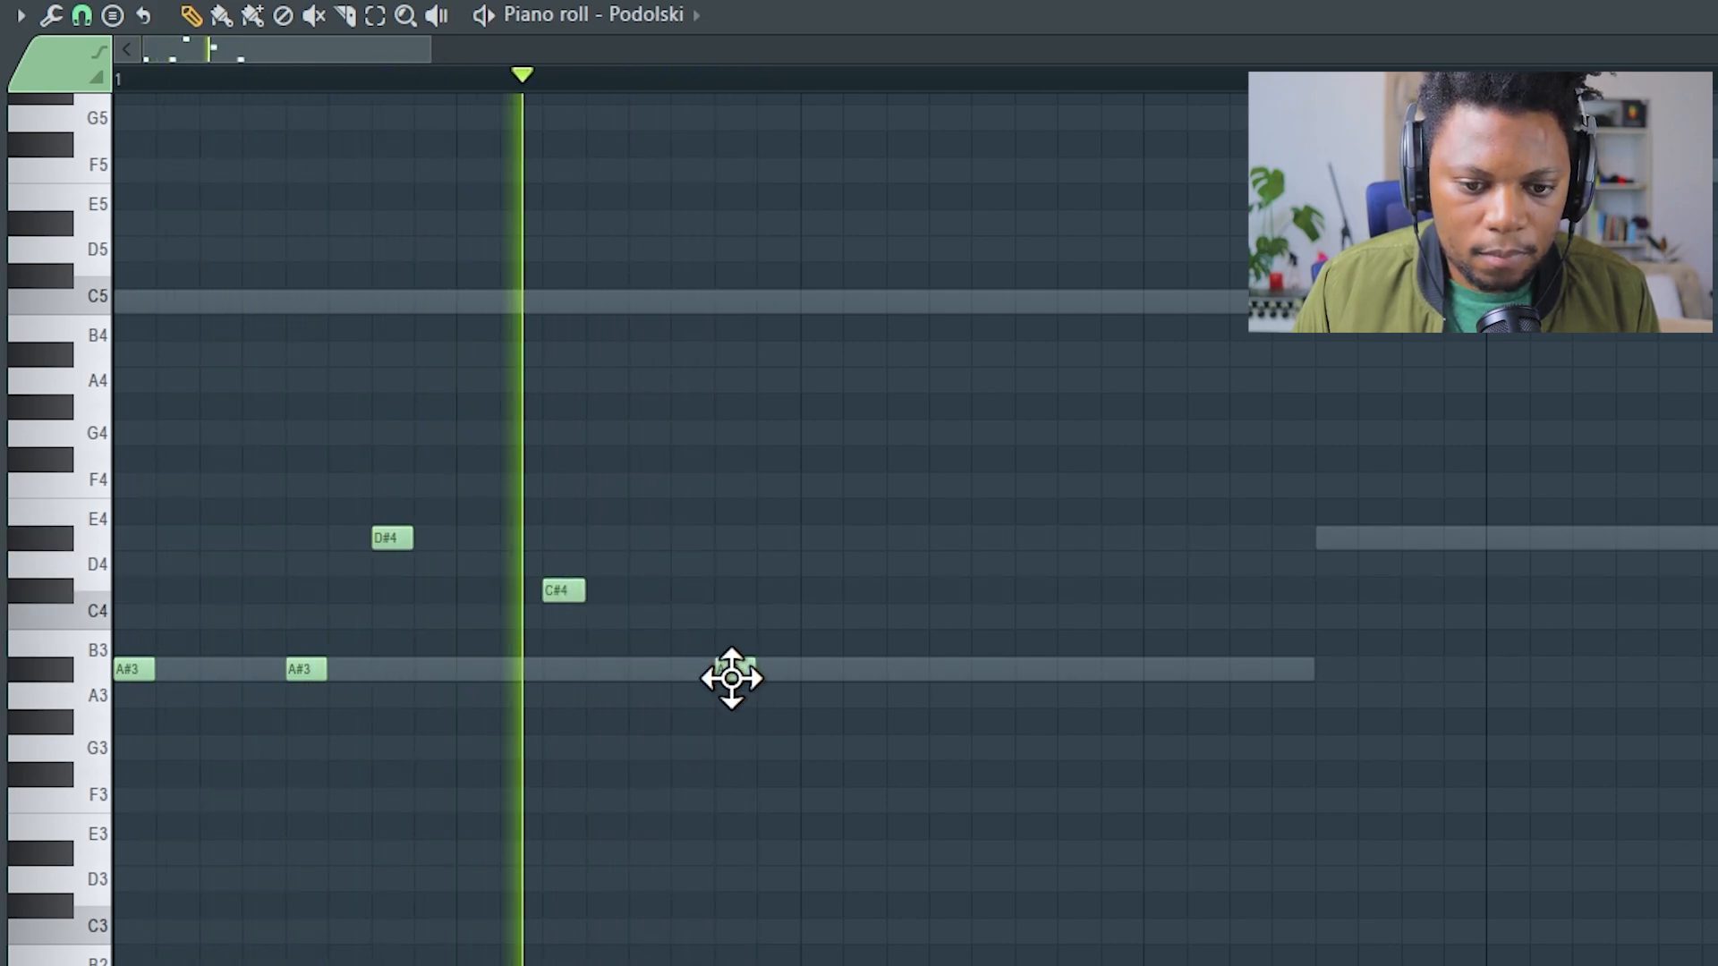
left_click(988, 669)
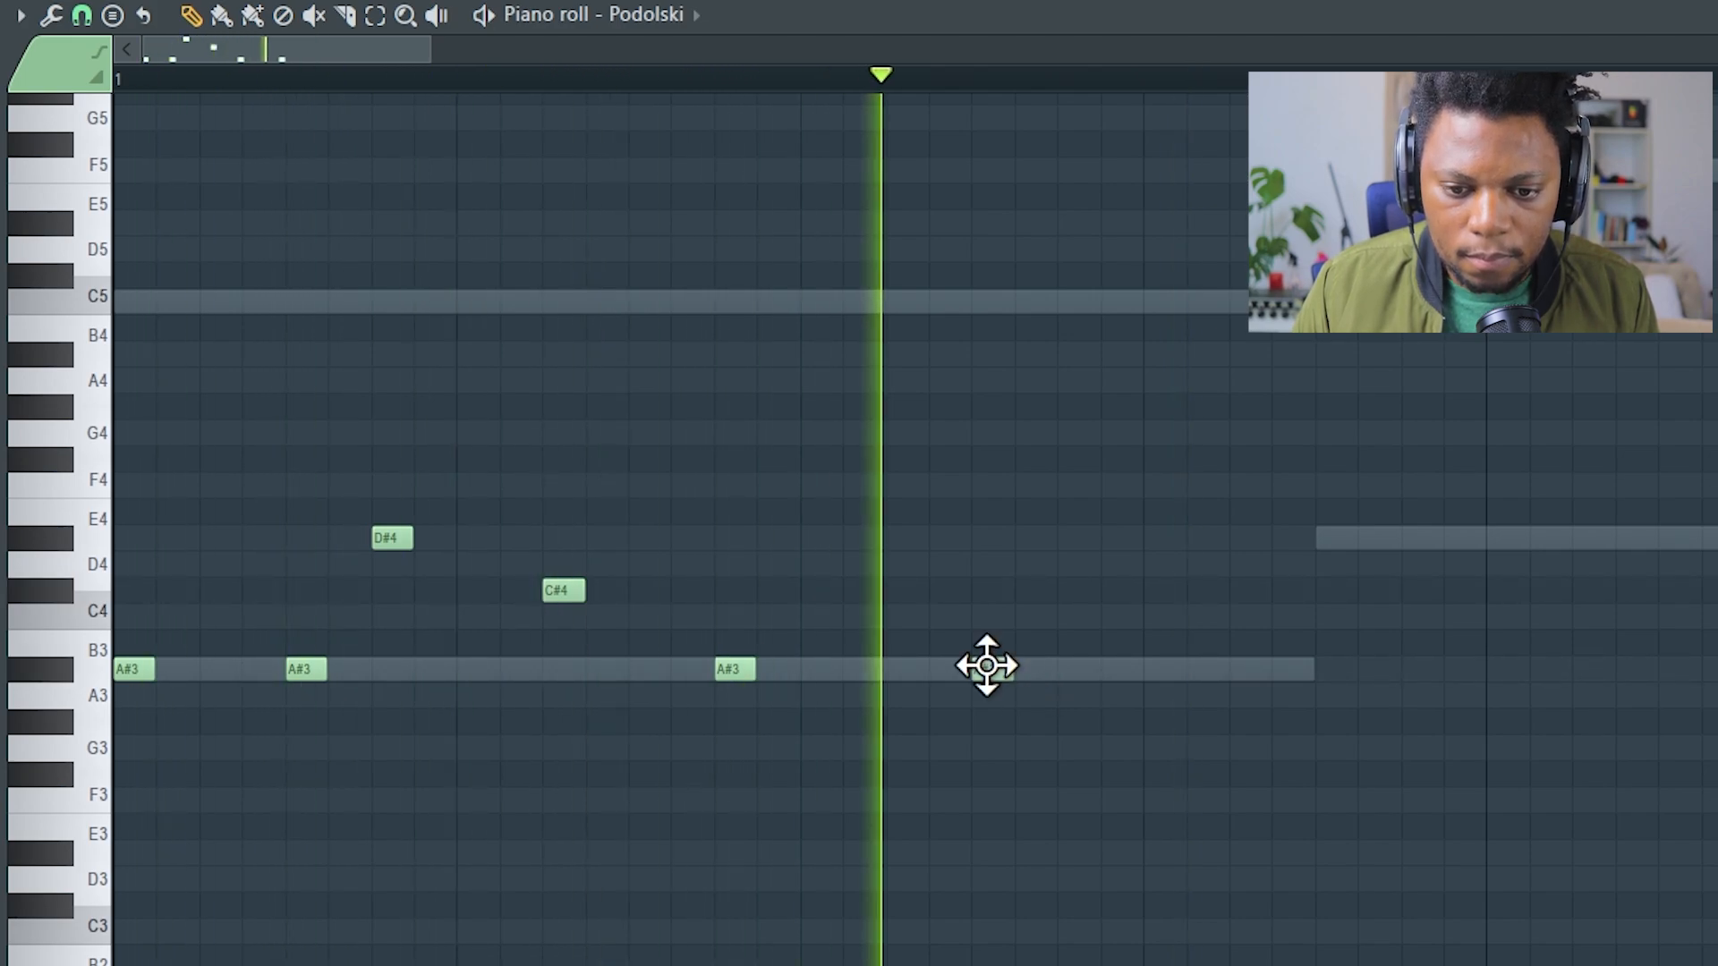
left_click(1249, 673)
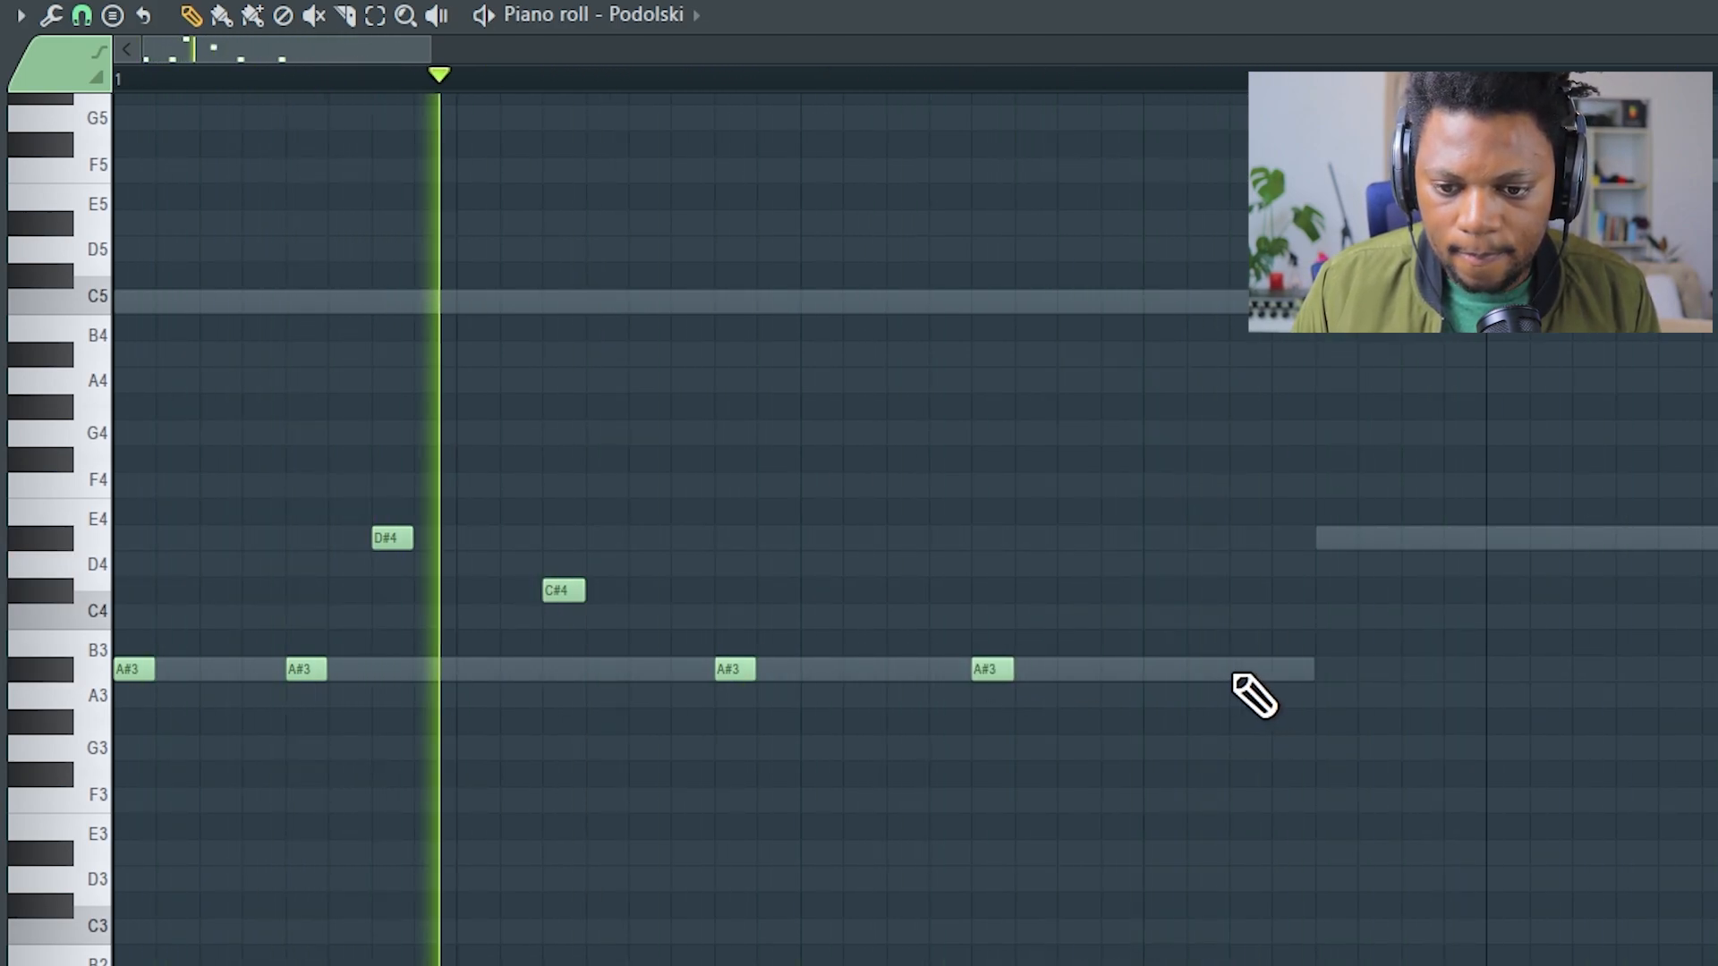
key("space")
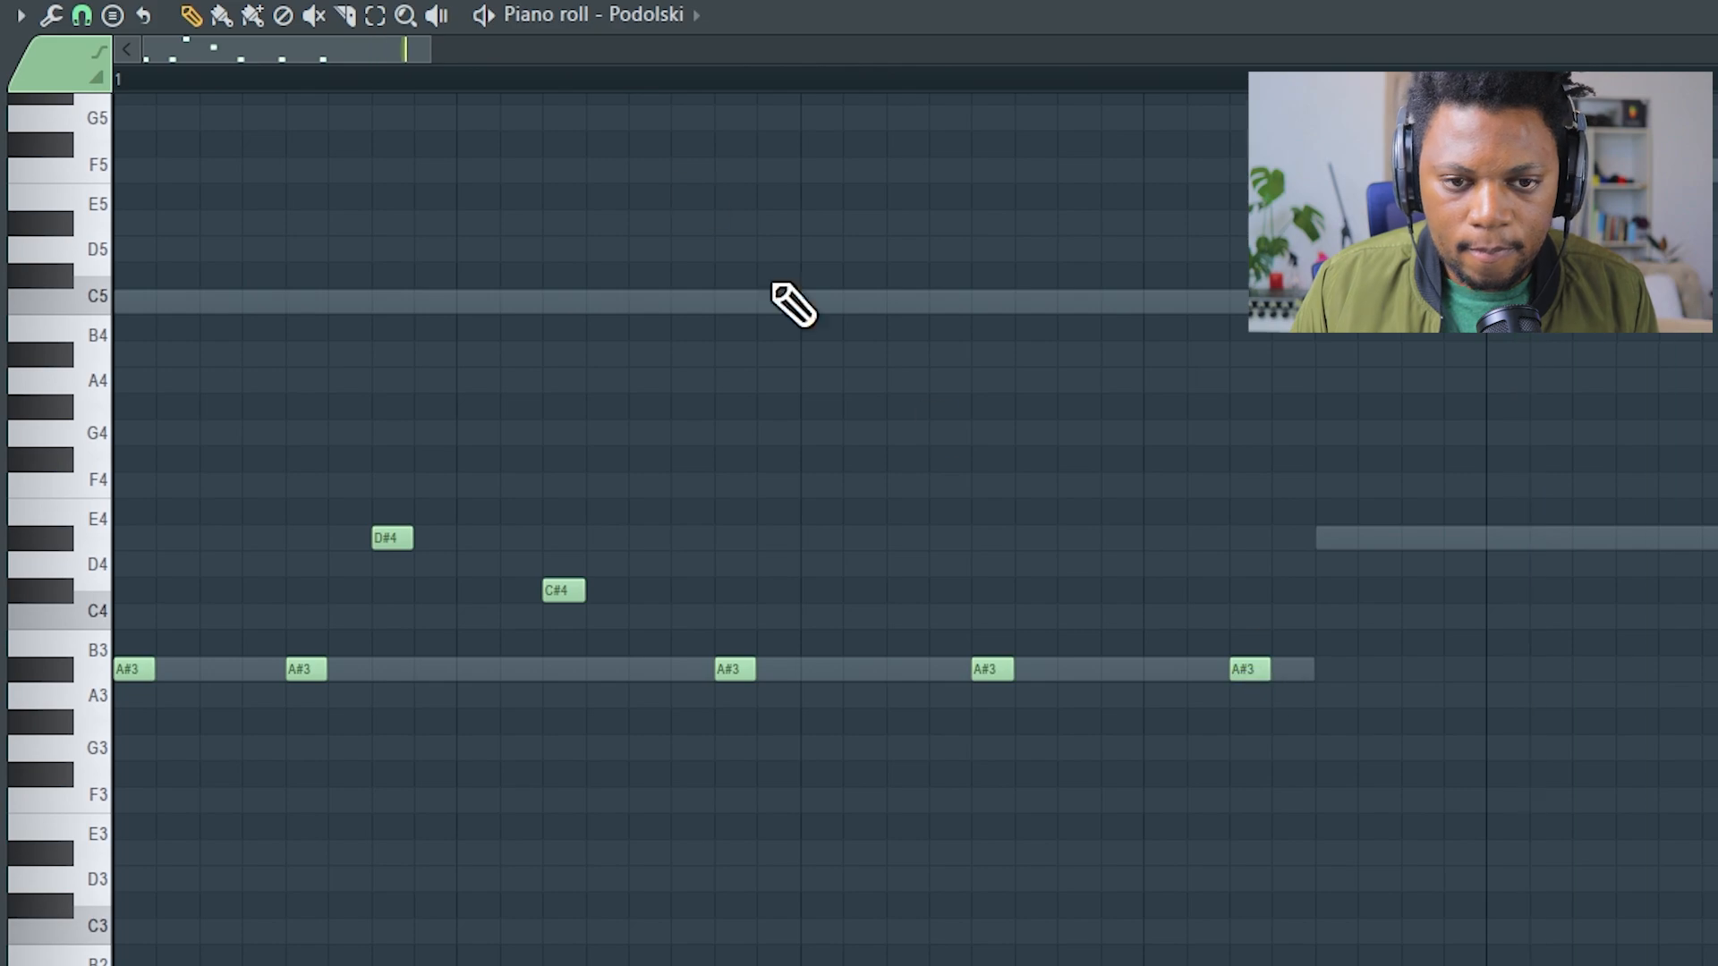
Step: Select all seven Podolski notes and copy them to the start of bar 2
scroll(666, 82, "down", 4)
left_click_drag(727, 785, 31, 441)
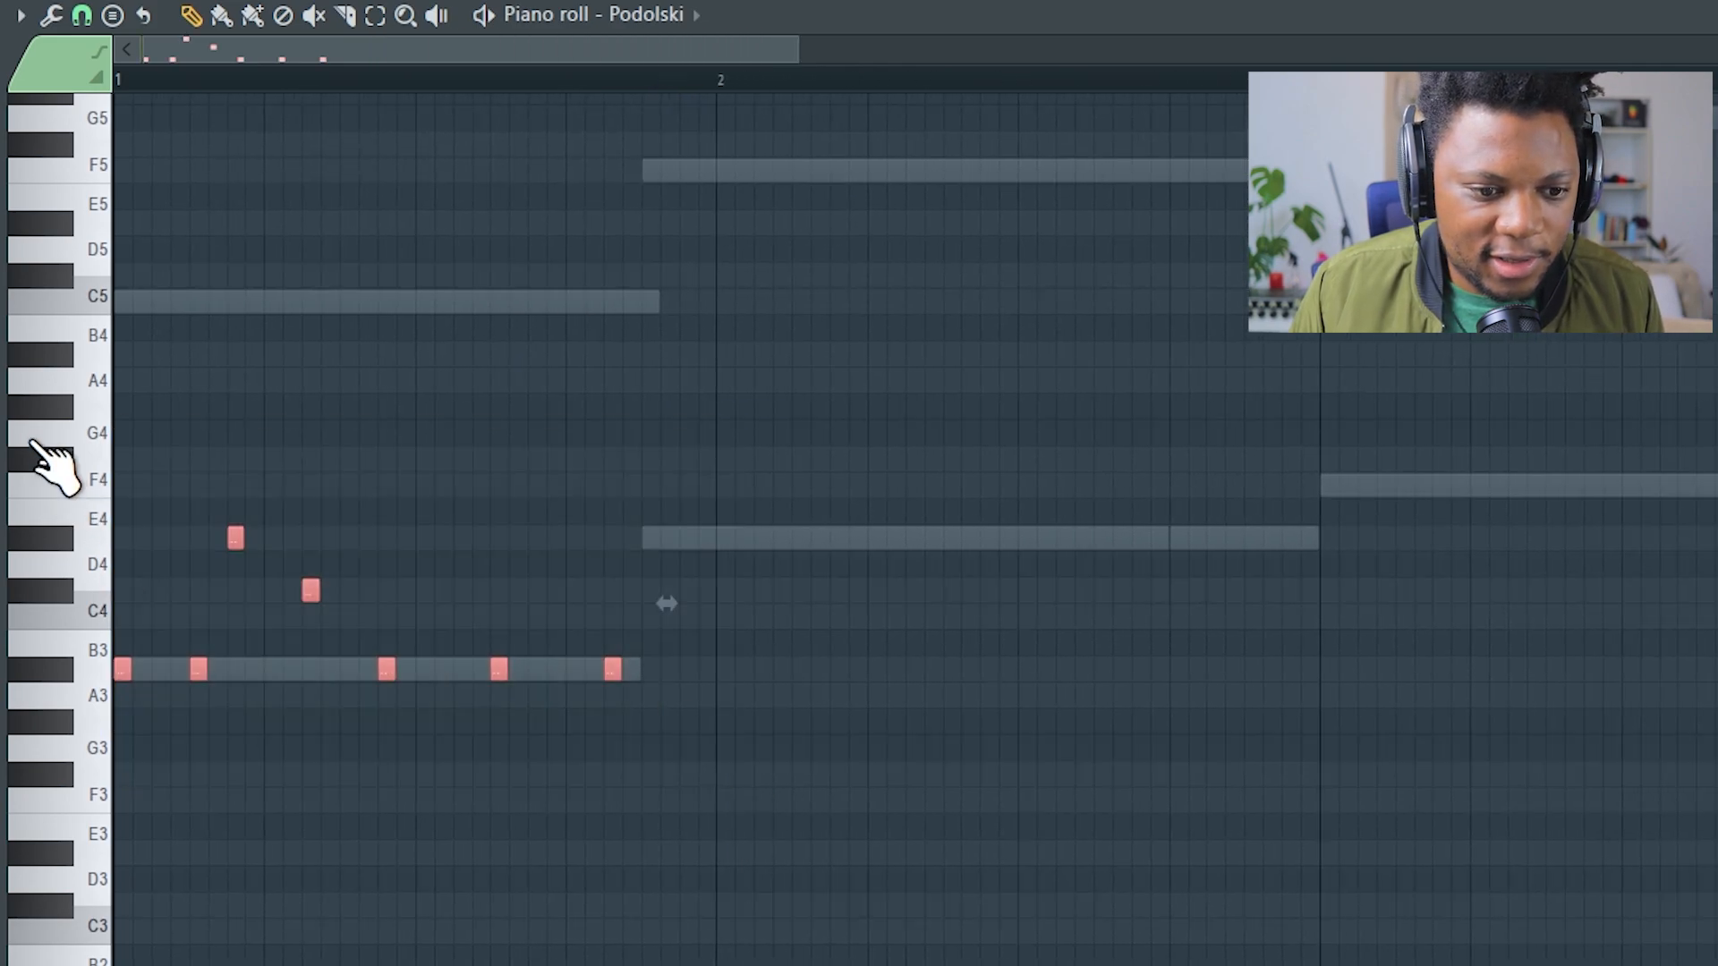
left_click_drag(143, 677, 725, 697)
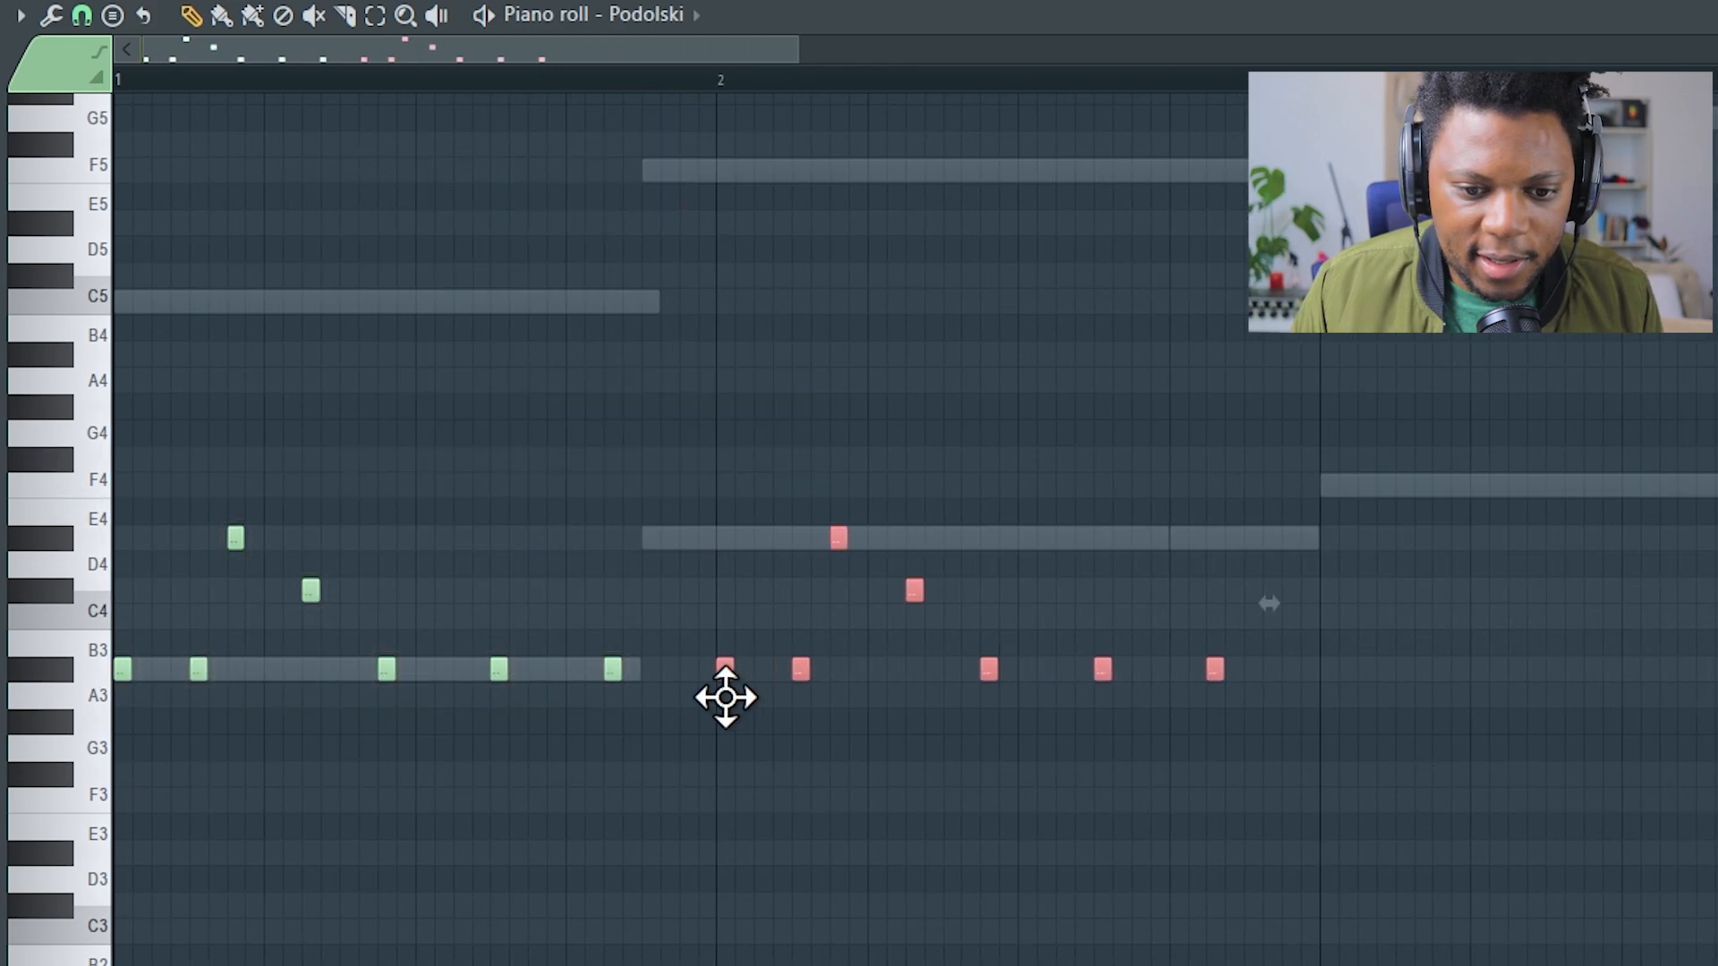
Step: Play back the copied Podolski melody, stop it, and add a short A#3 note on step 16 of bar 2
key("space")
scroll(347, 87, "down", 3)
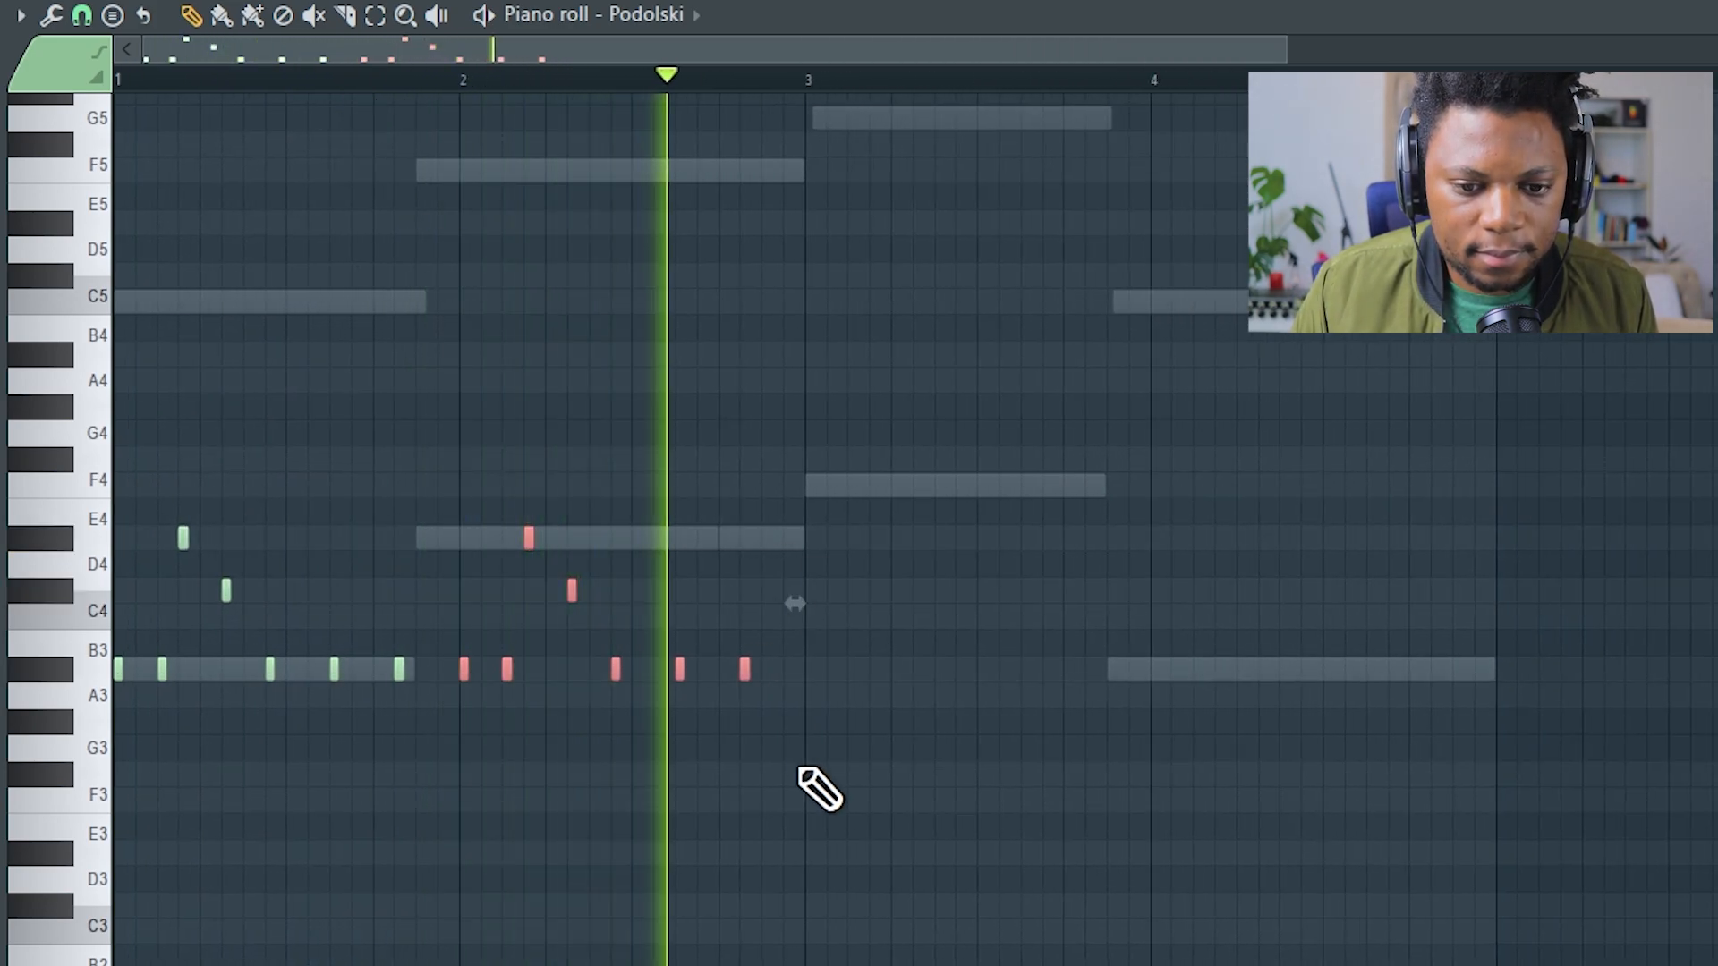
key("space")
left_click(789, 671)
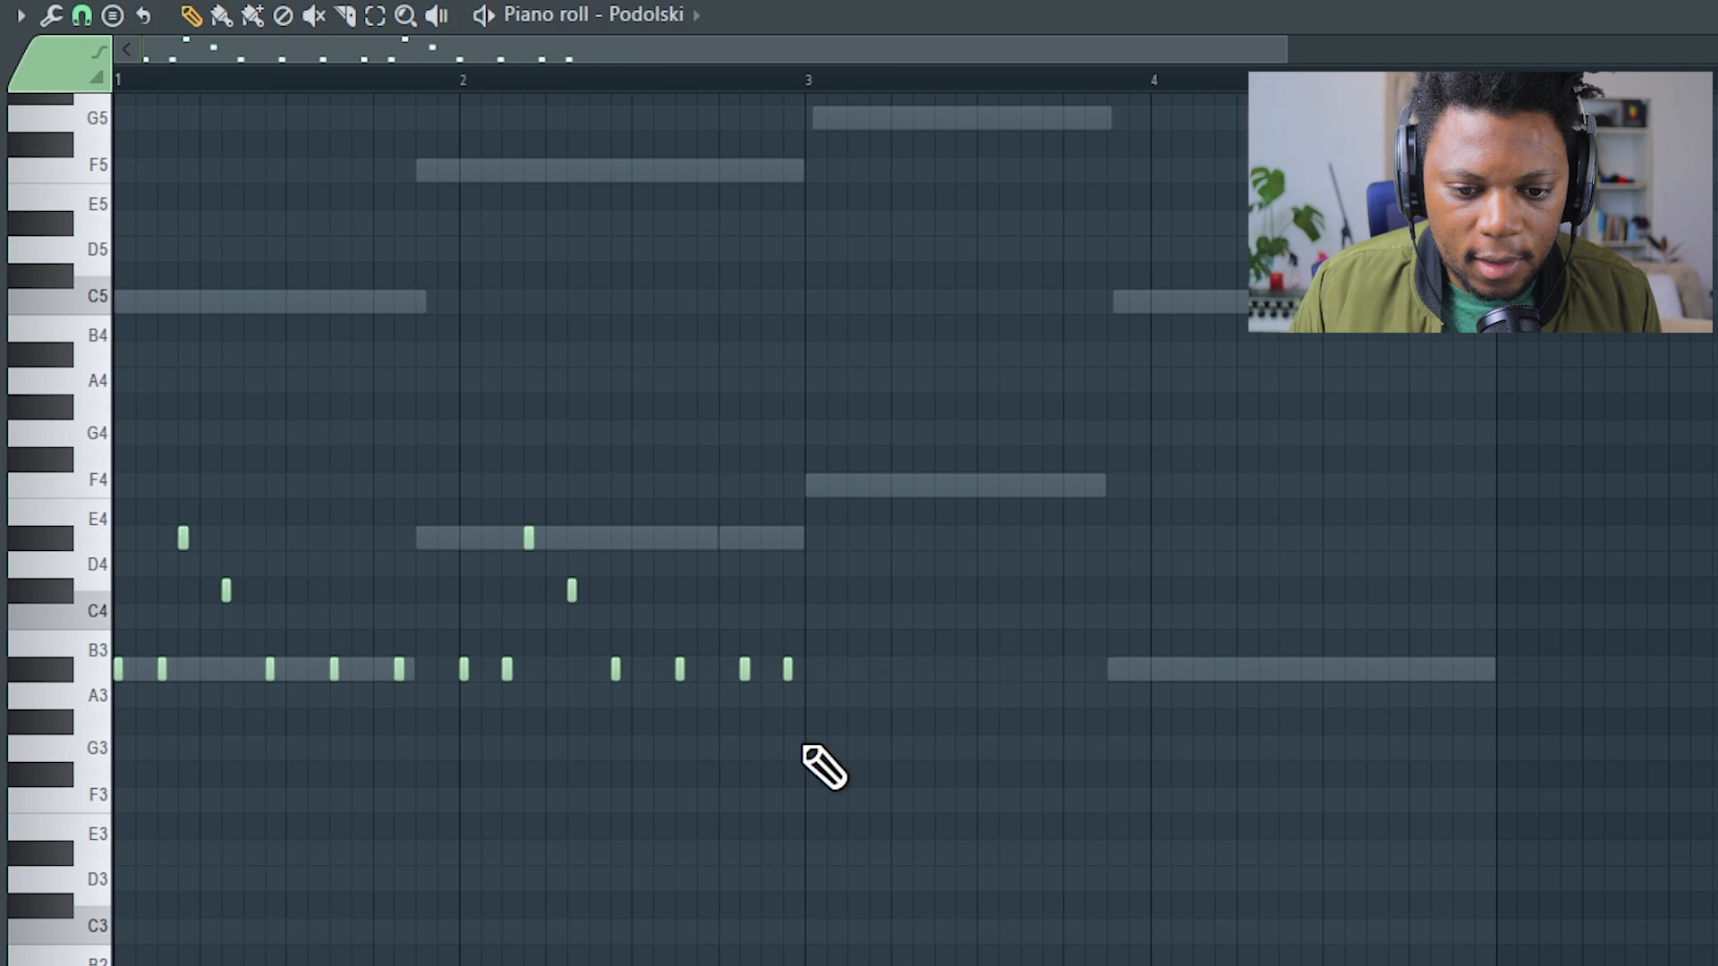
Step: Select all Podolski notes in bars 1 and 2, copy them to the start of bar 3, and start playback
left_click_drag(837, 810, 116, 450)
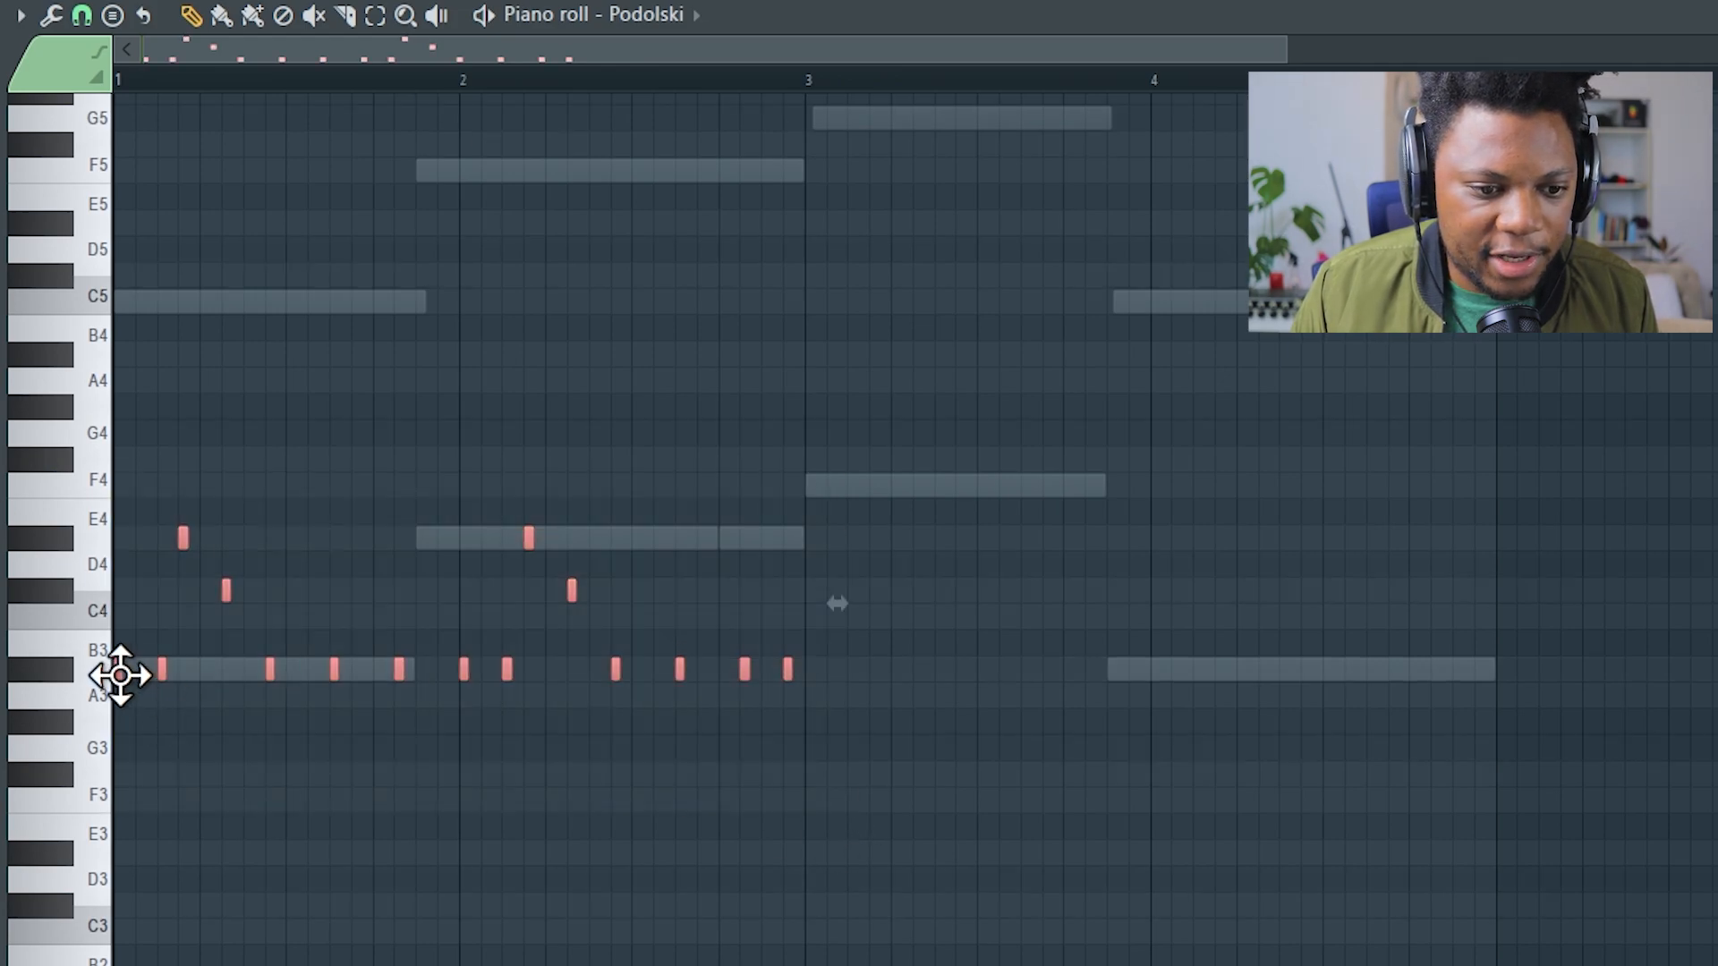
left_click_drag(119, 674, 841, 678)
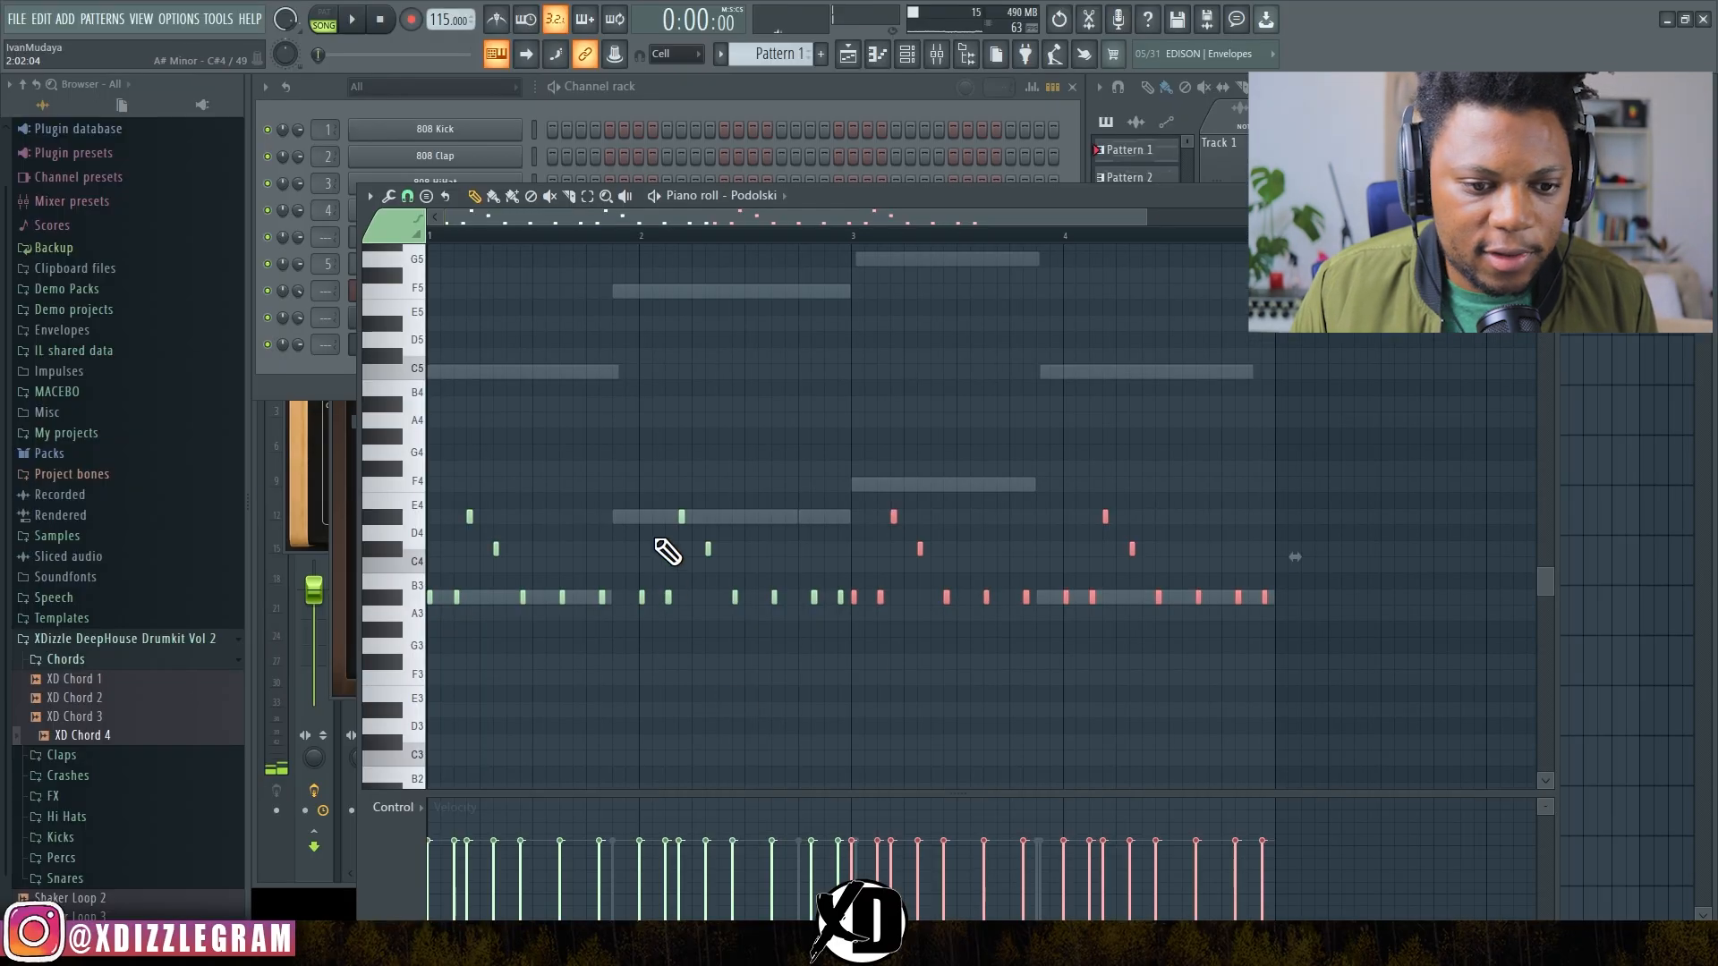
key("space")
Step: Open the Podolski synth editor, set the filter cutoff to 100, and raise the chorus/flanger mix
left_click(646, 101)
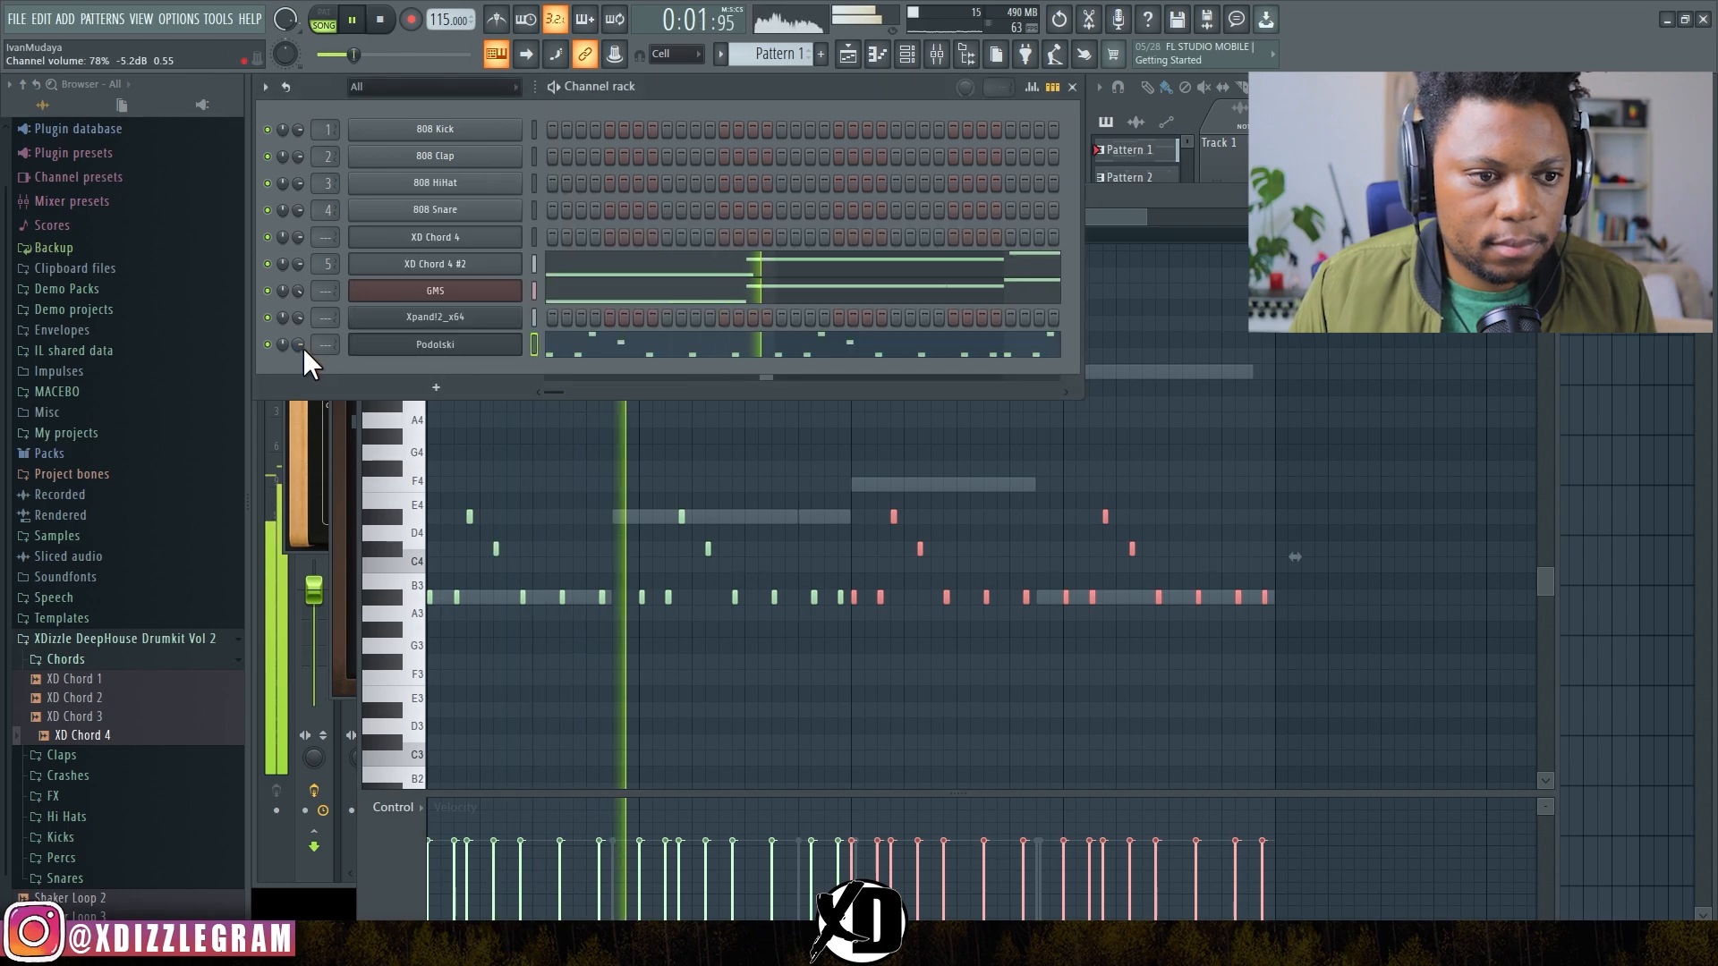
left_click(474, 347)
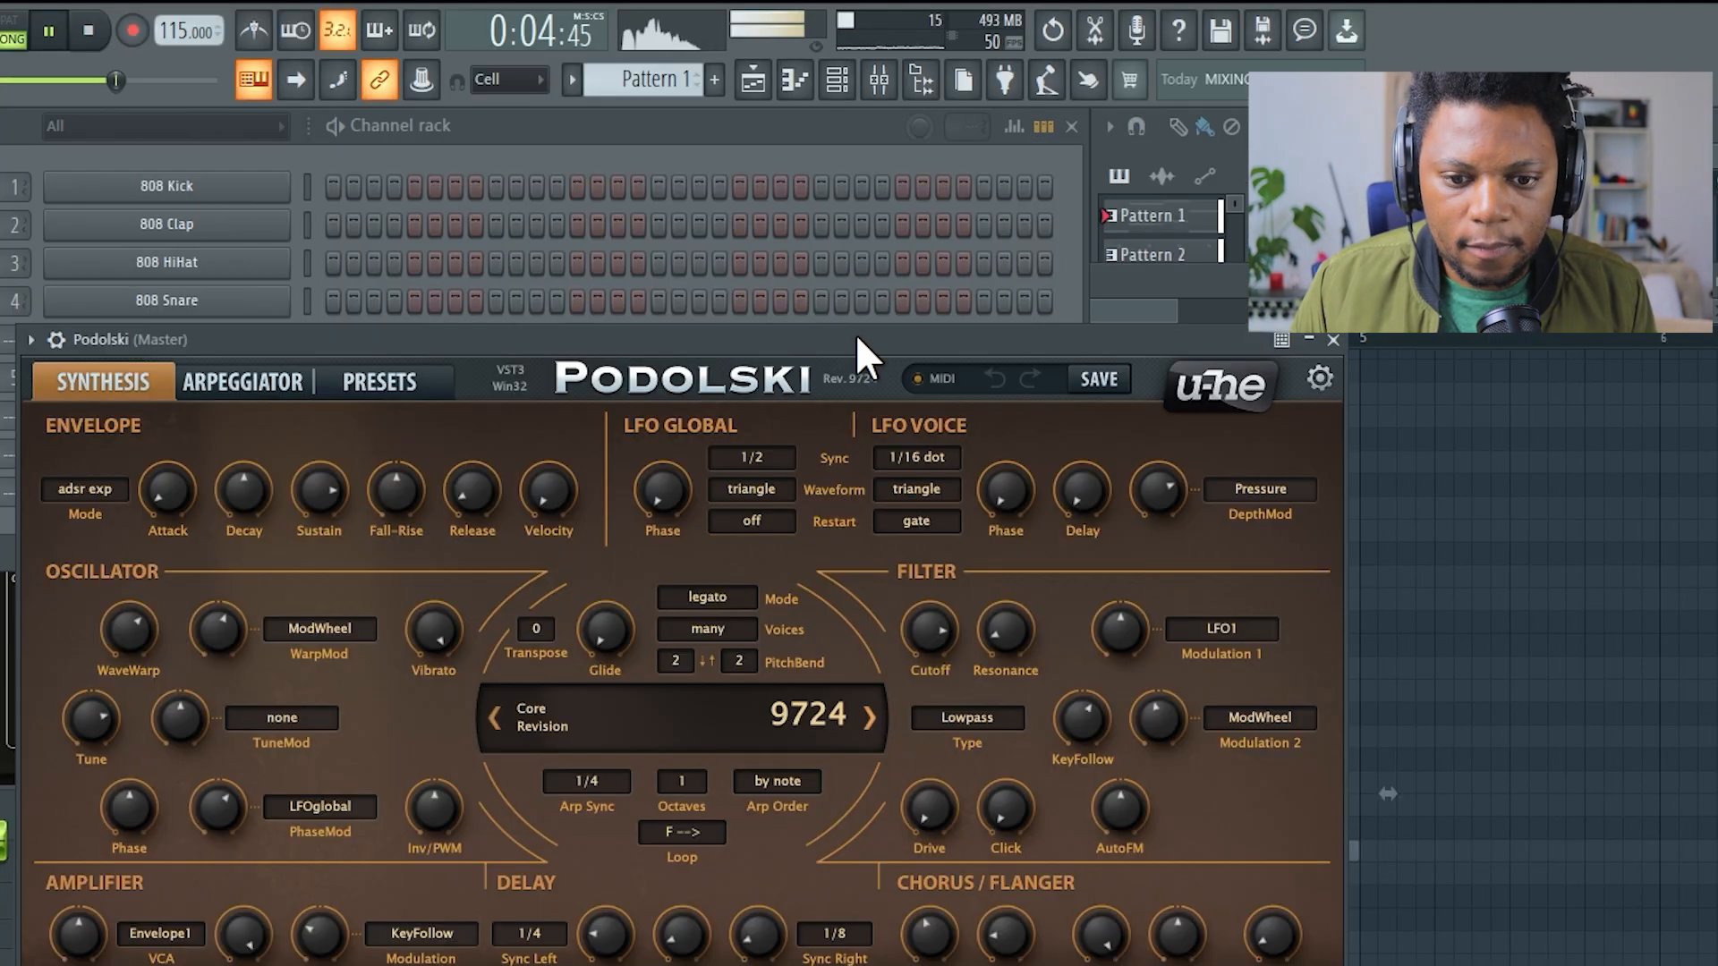
left_click_drag(926, 236, 934, 149)
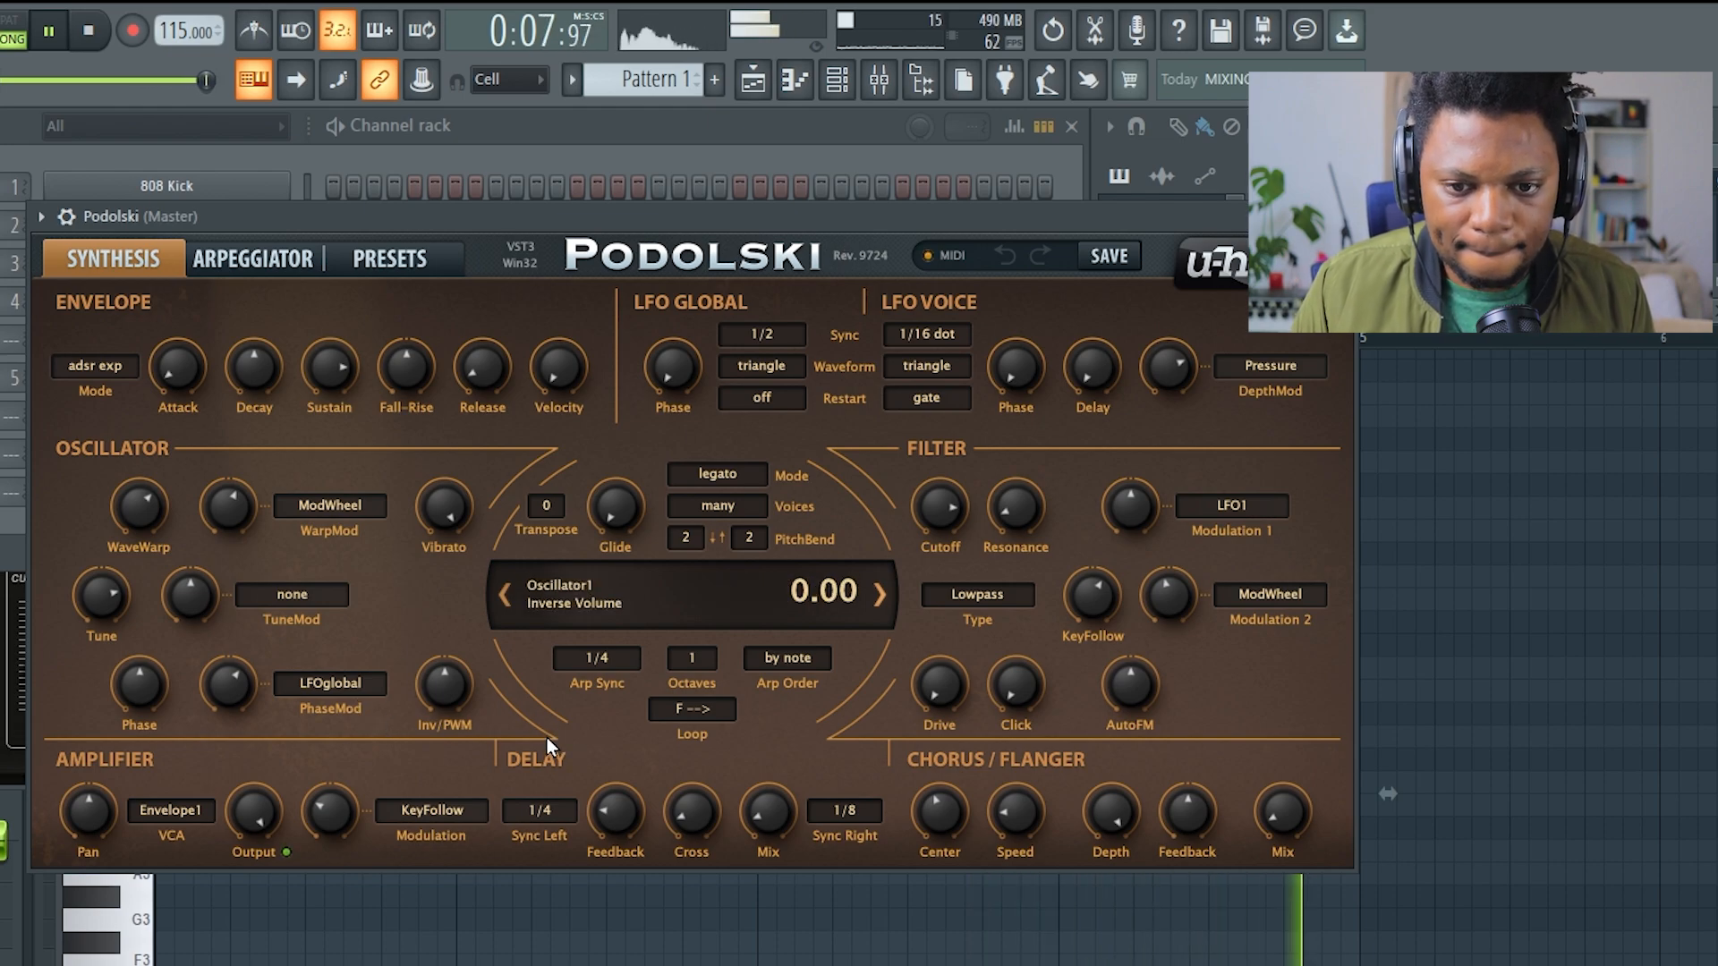
mouse_move(963, 561)
left_mouse_down()
mouse_move(968, 582)
mouse_move(963, 550)
left_mouse_up()
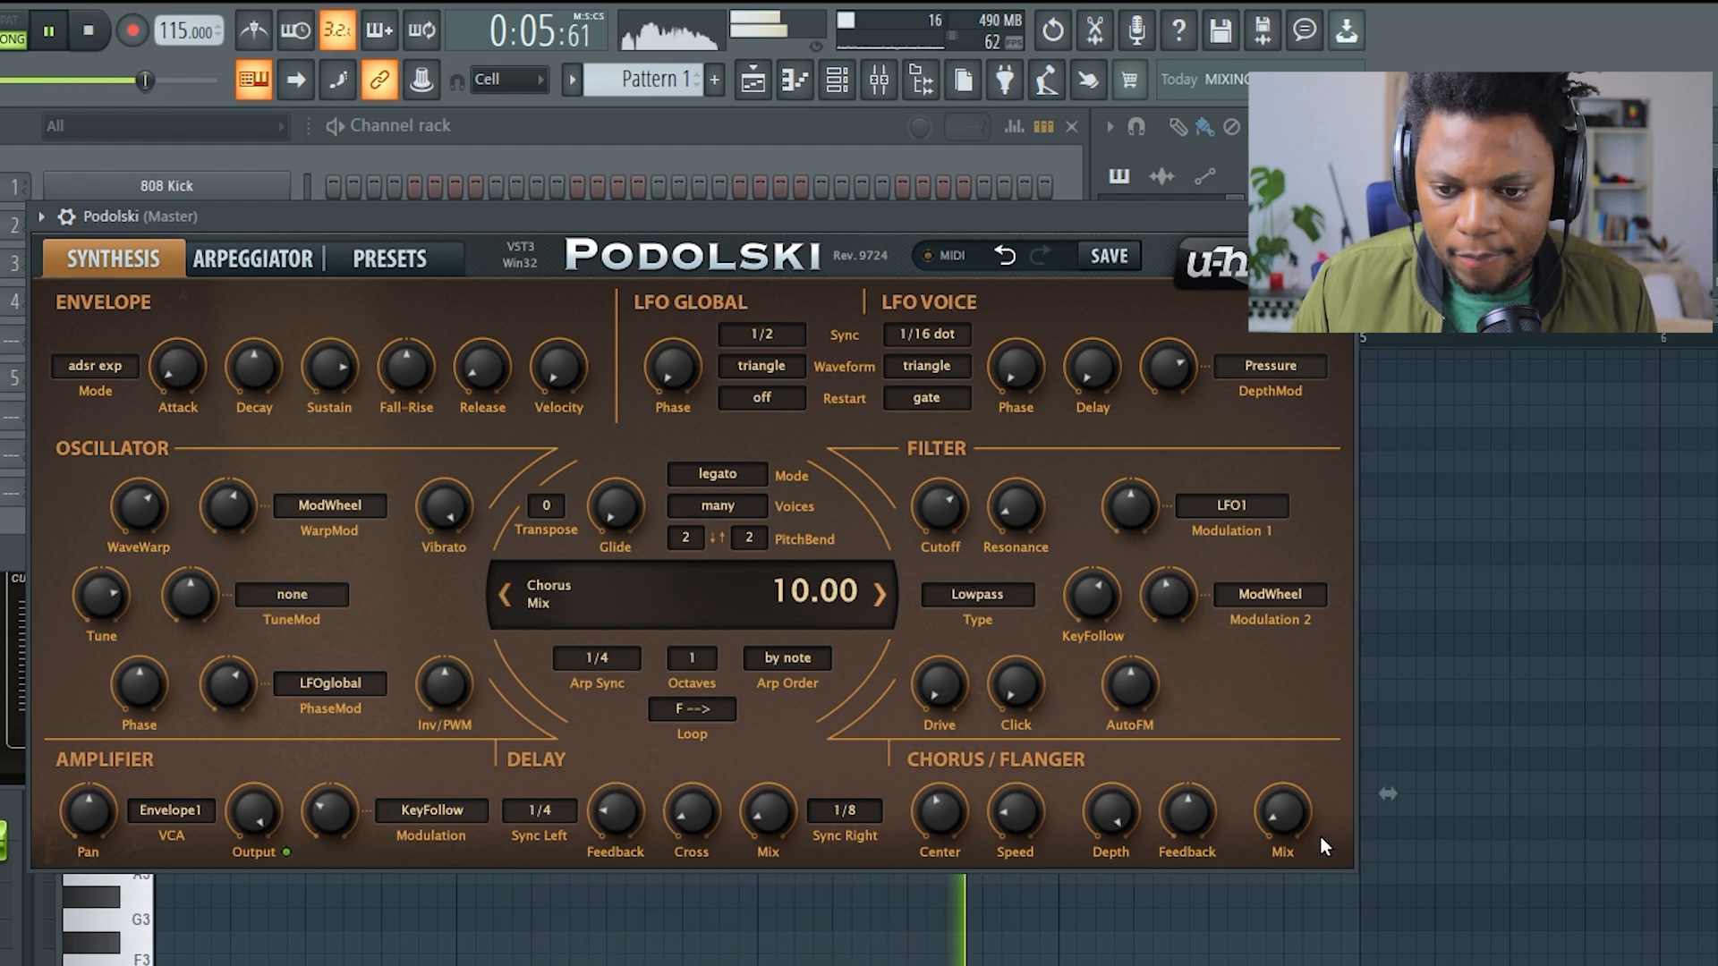
left_click_drag(1307, 707, 1309, 685)
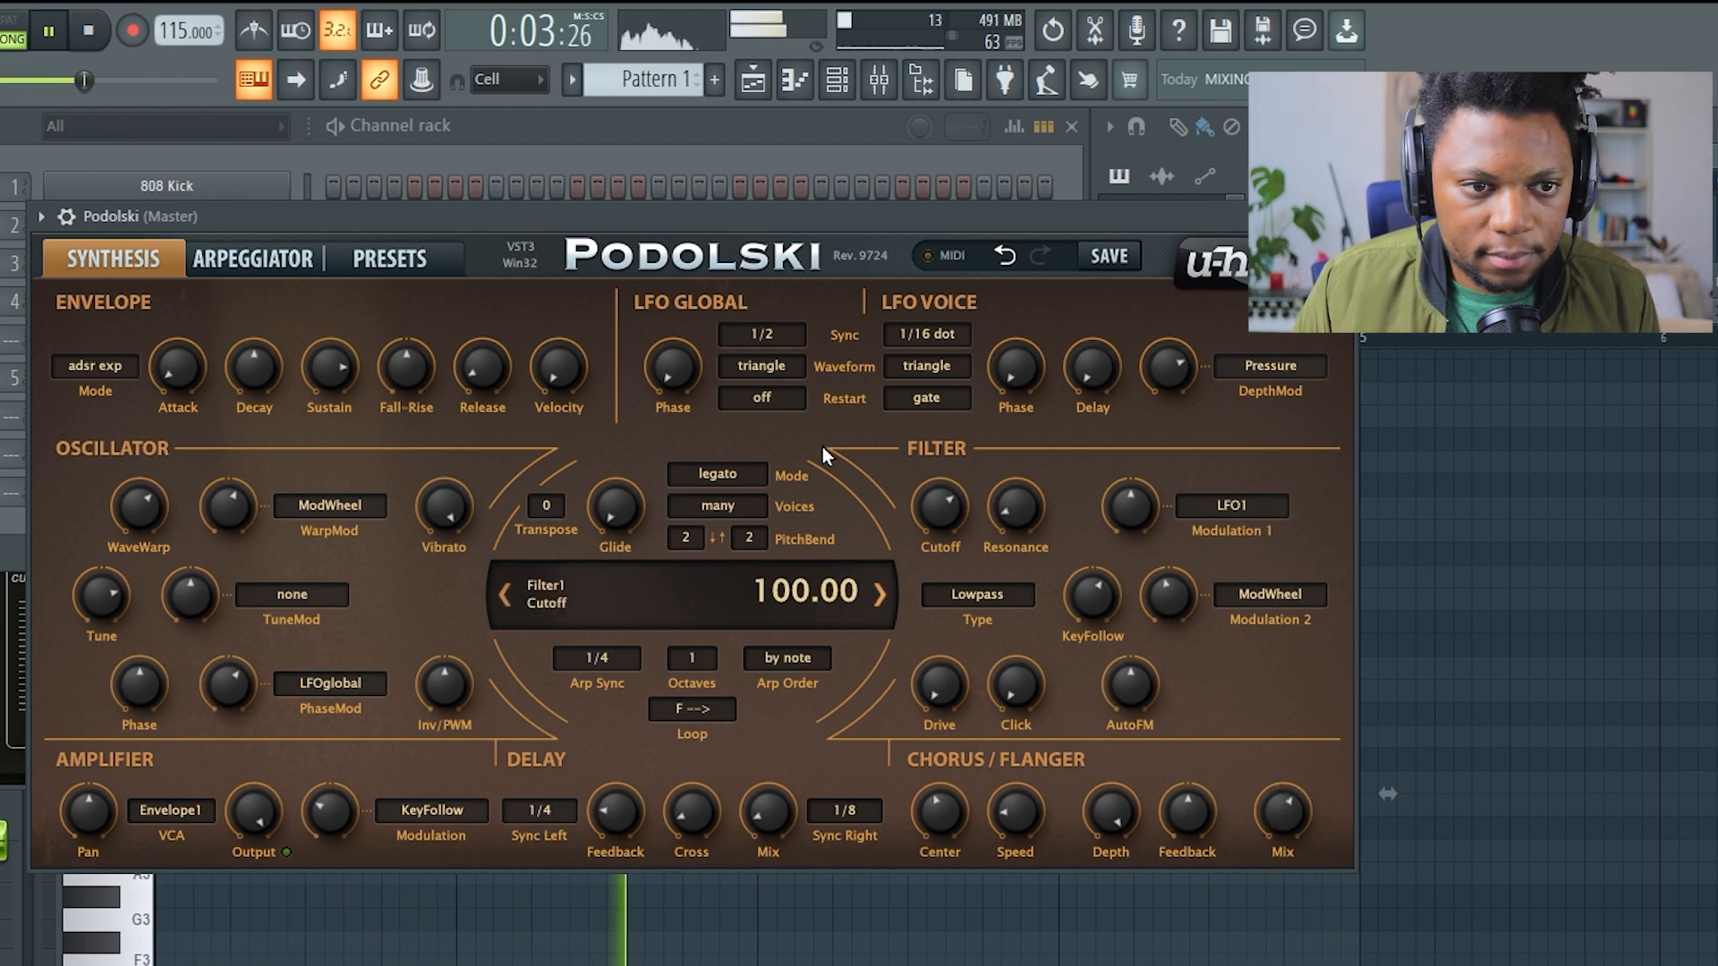
Step: Route Podolski to mixer track 6, load Fruity Reeverb 2 in slot 4, and set its high cut to 4.0 kHz
left_click(66, 216)
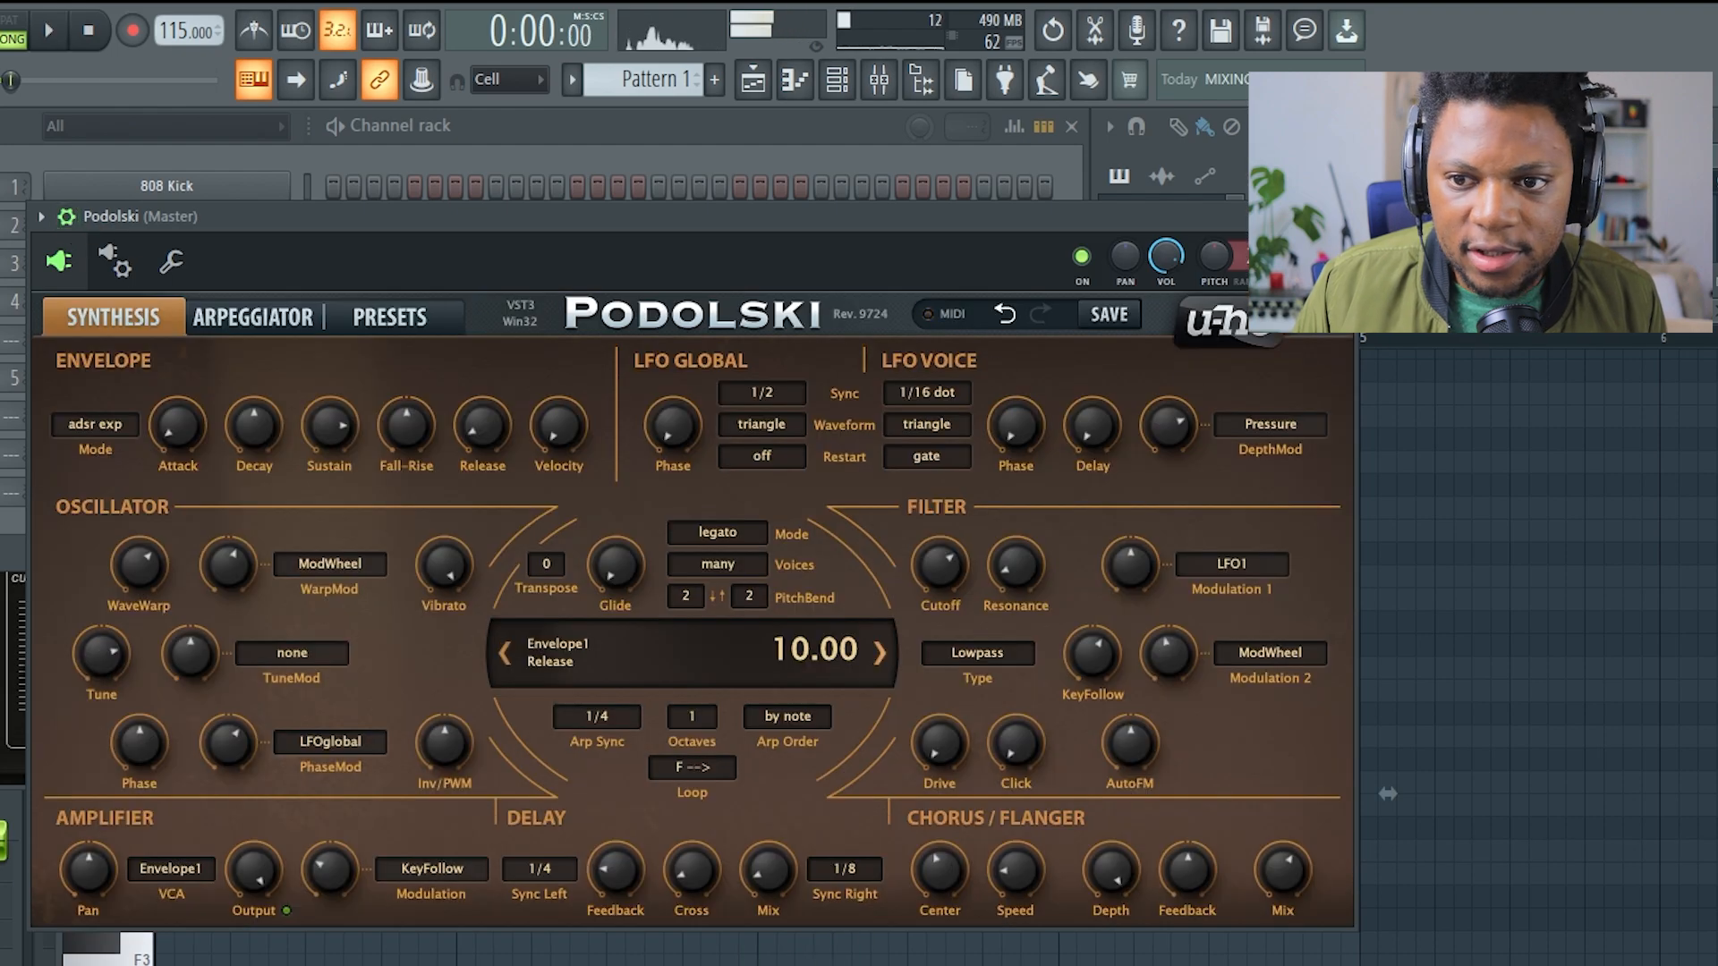
key("ctrl+l")
left_click(735, 603)
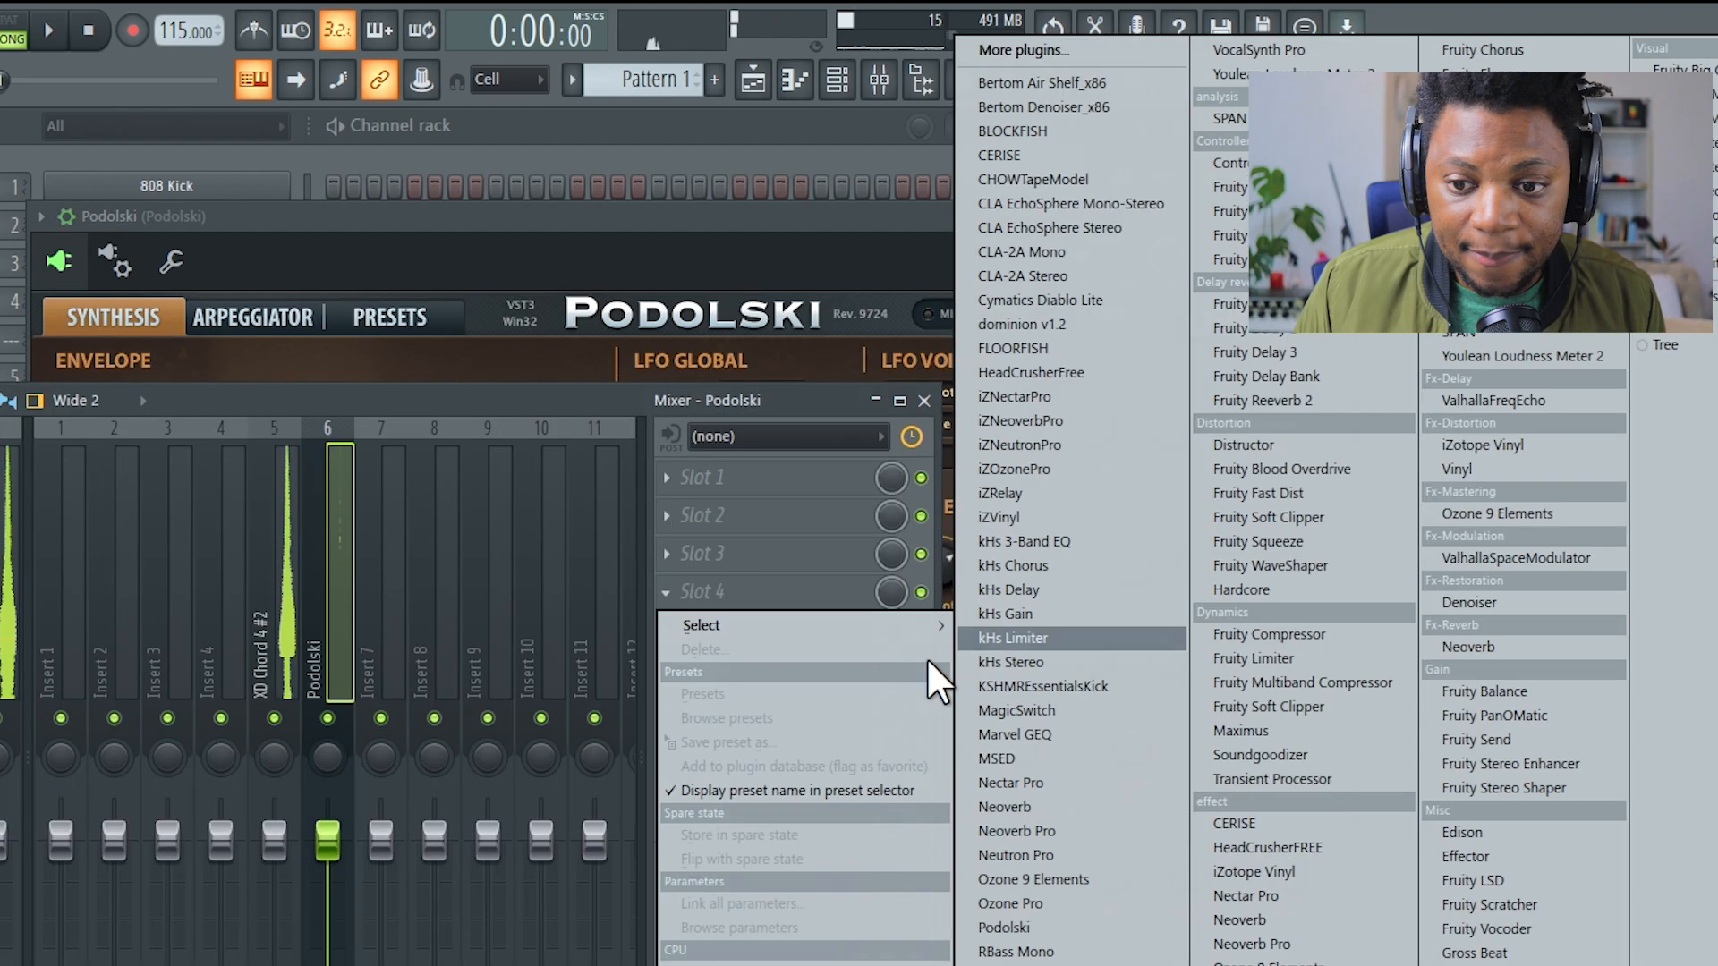
left_click(1325, 395)
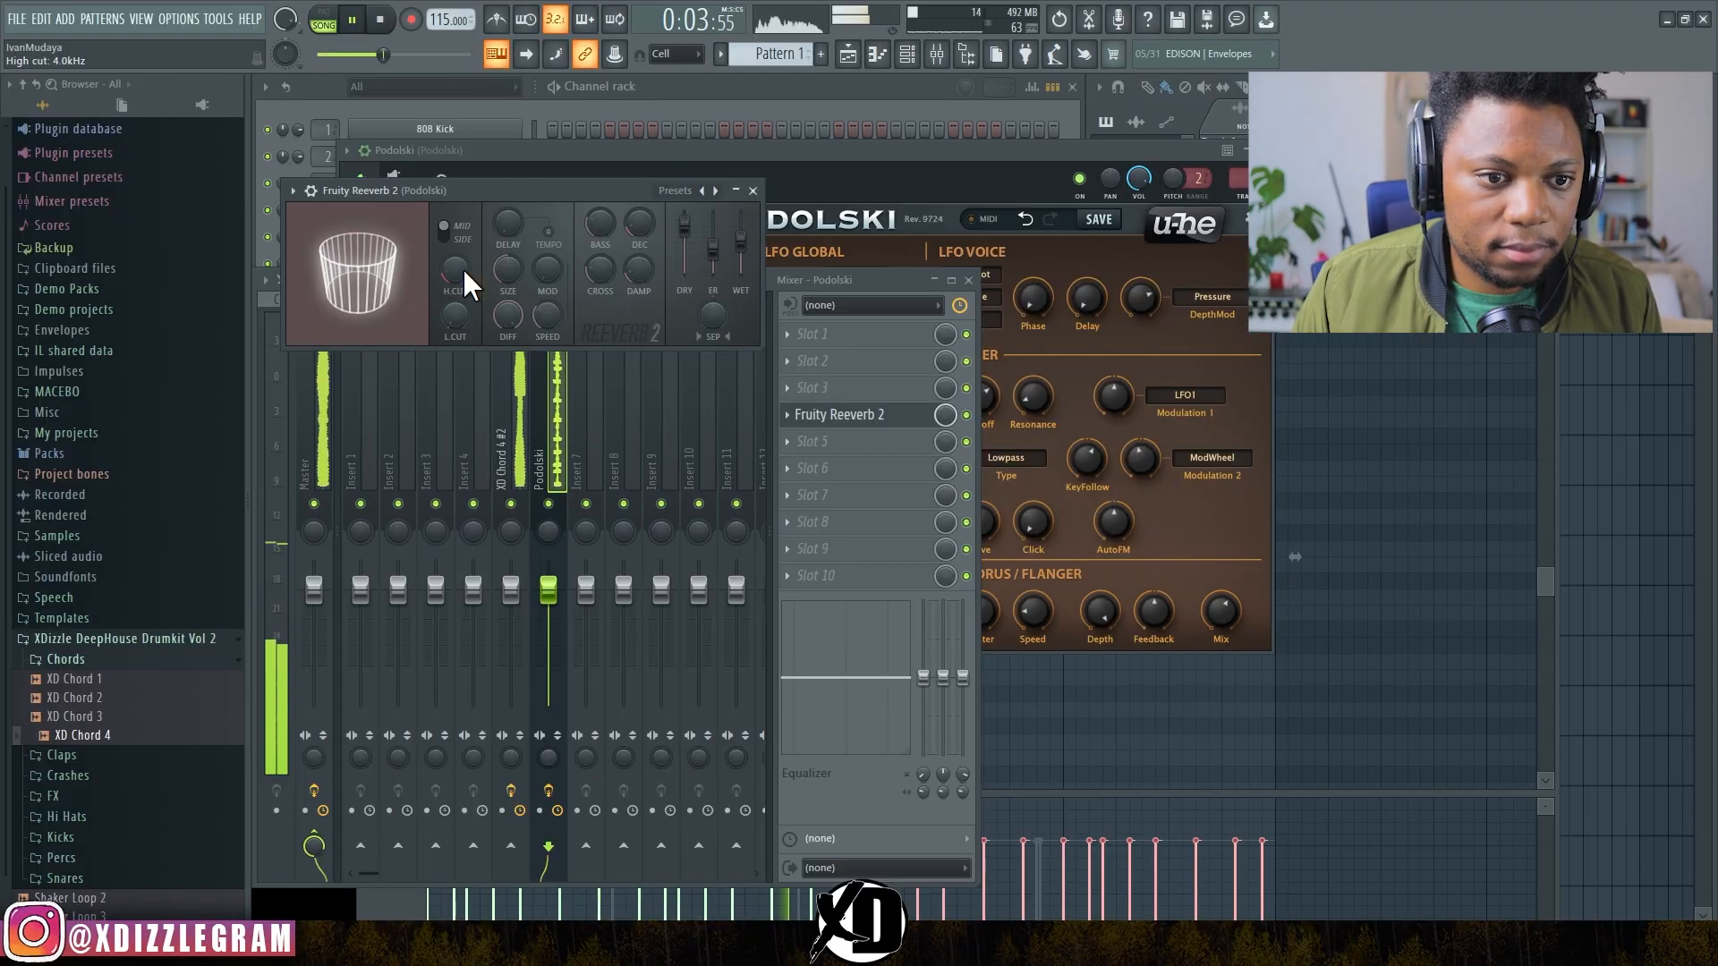
left_click(753, 190)
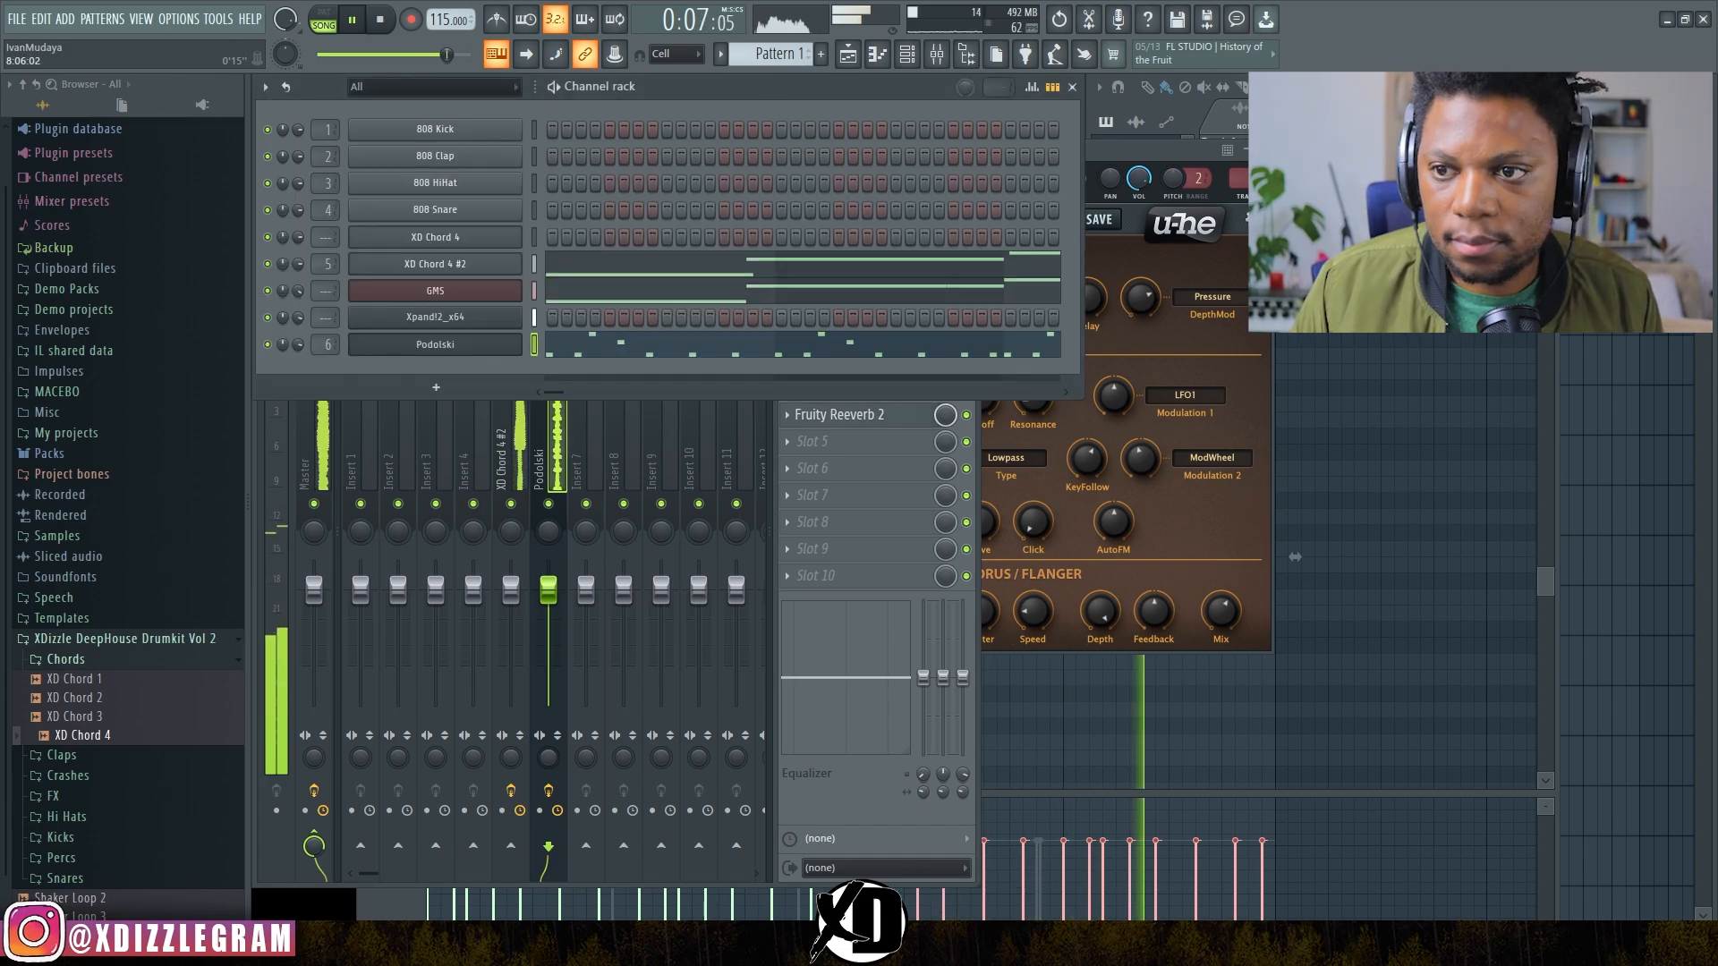
Step: Preview the rims in the Amapiano Drumkit samples and add Rim1 as a new channel
key("F5")
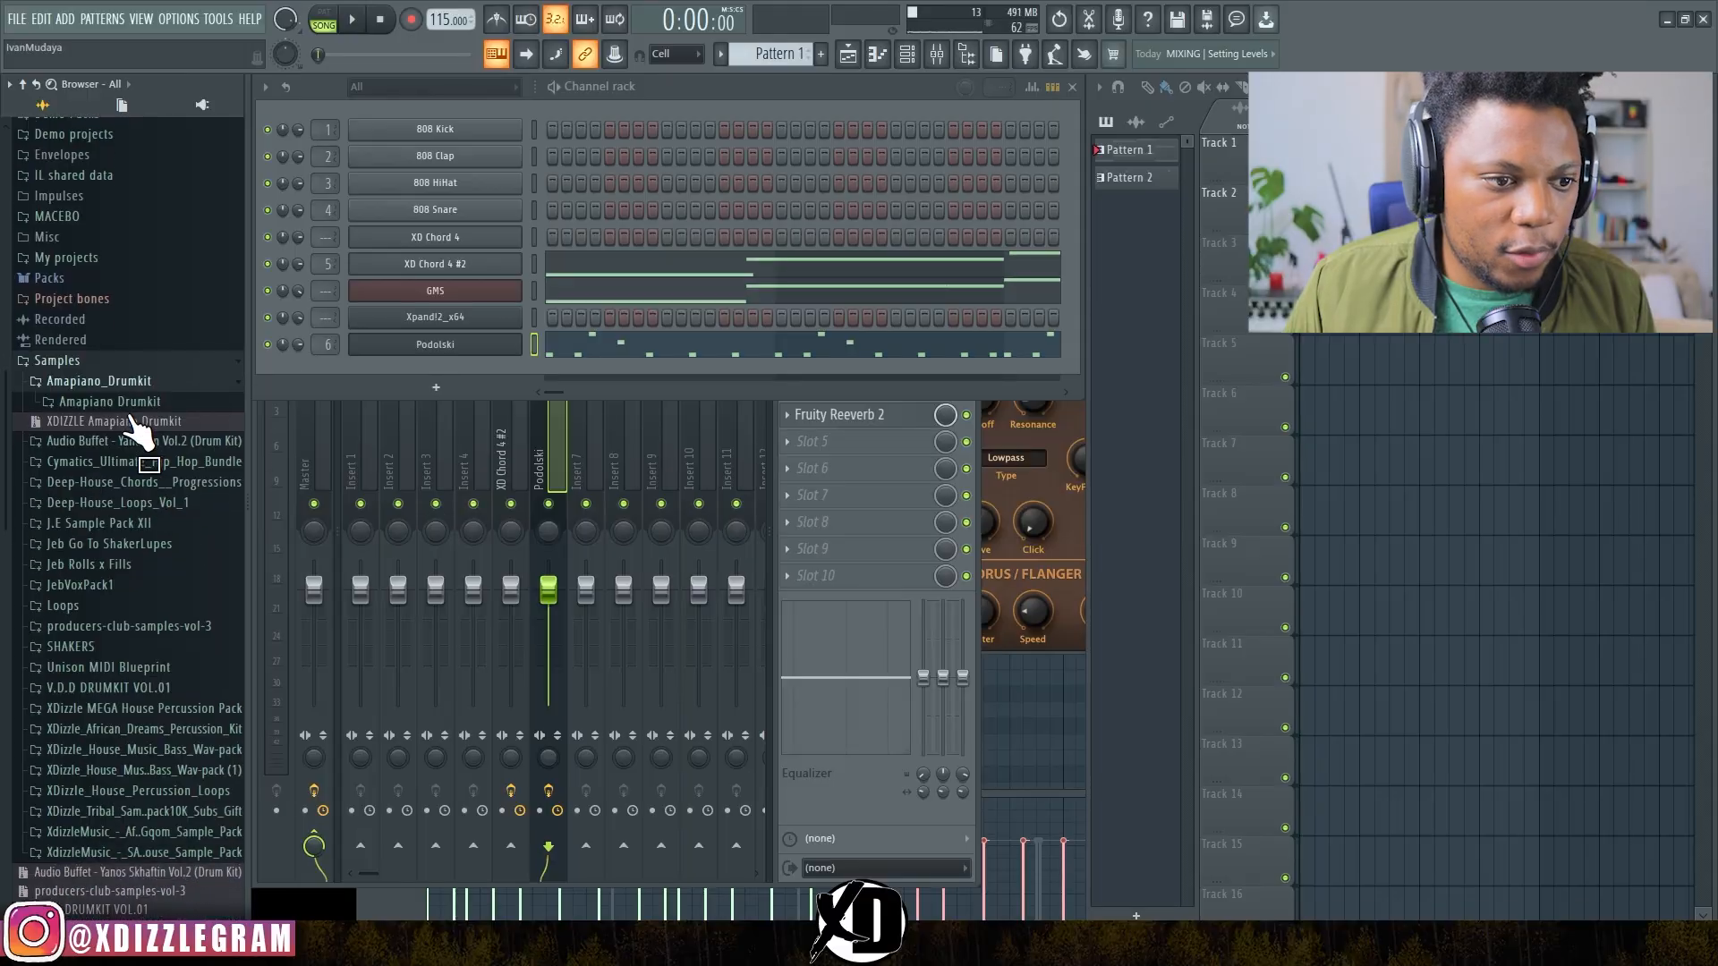
left_click(166, 396)
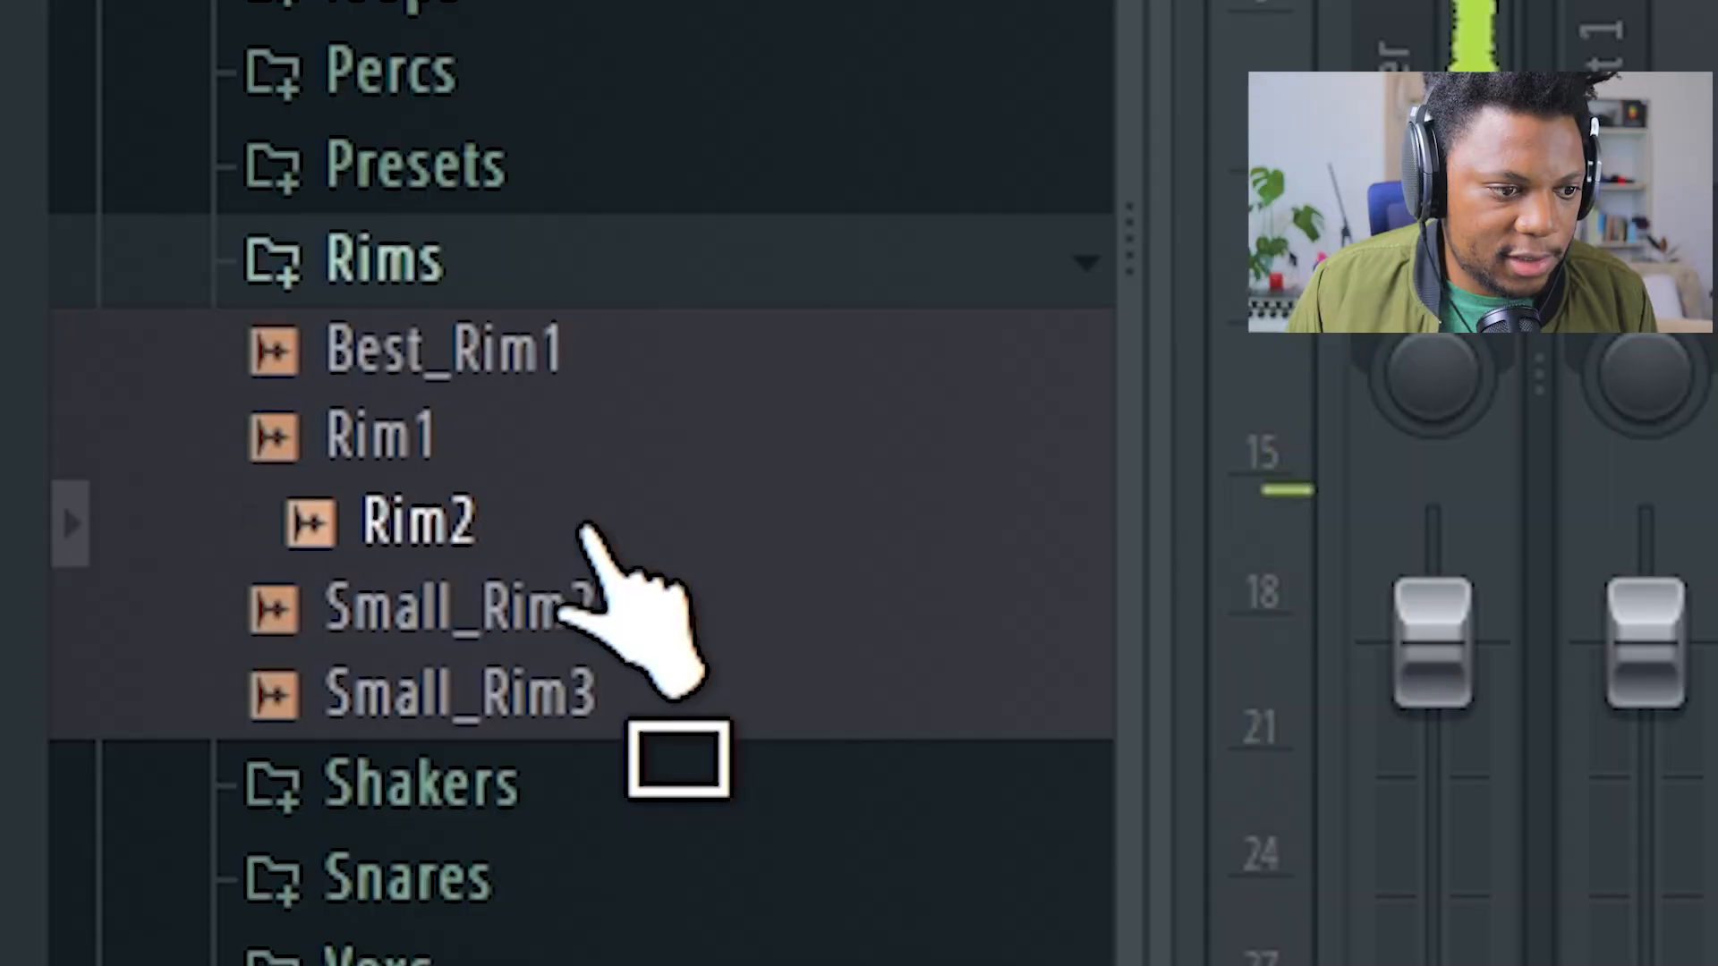
left_click(531, 466)
left_click_drag(119, 550, 493, 363)
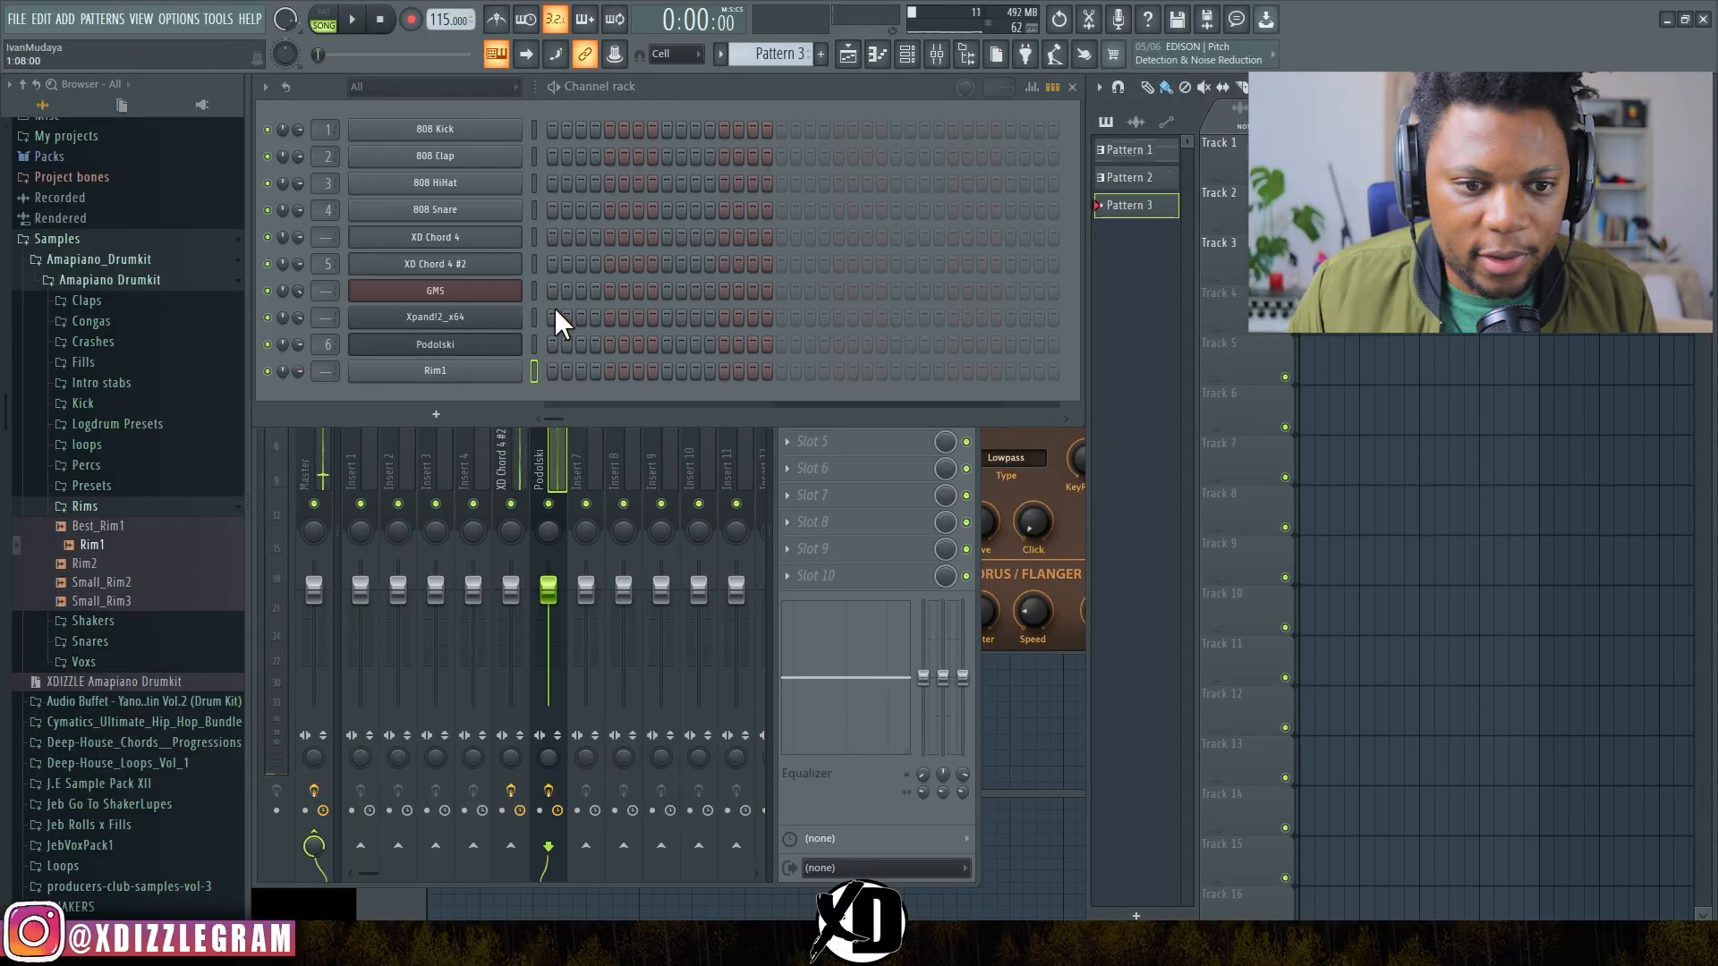
Step: Program Rim1 hits on steps 1, 4 and 13 of Pattern 3, and add Small_Rim2 as another channel
left_click(553, 373)
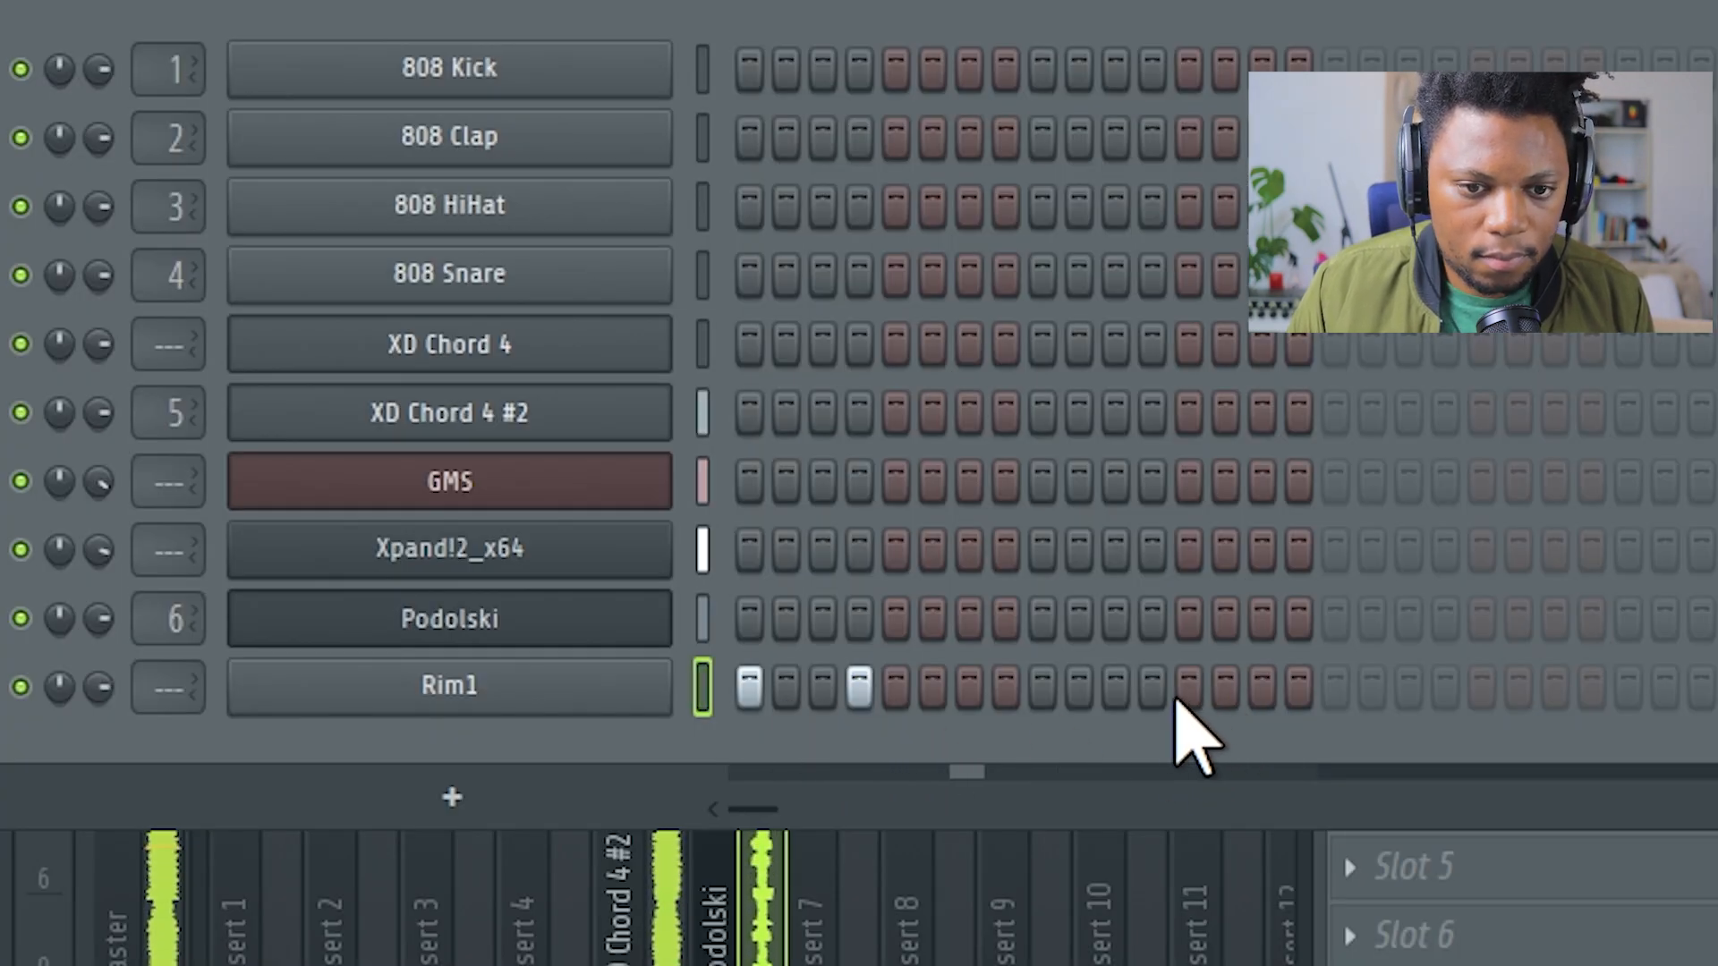
left_click(1189, 689)
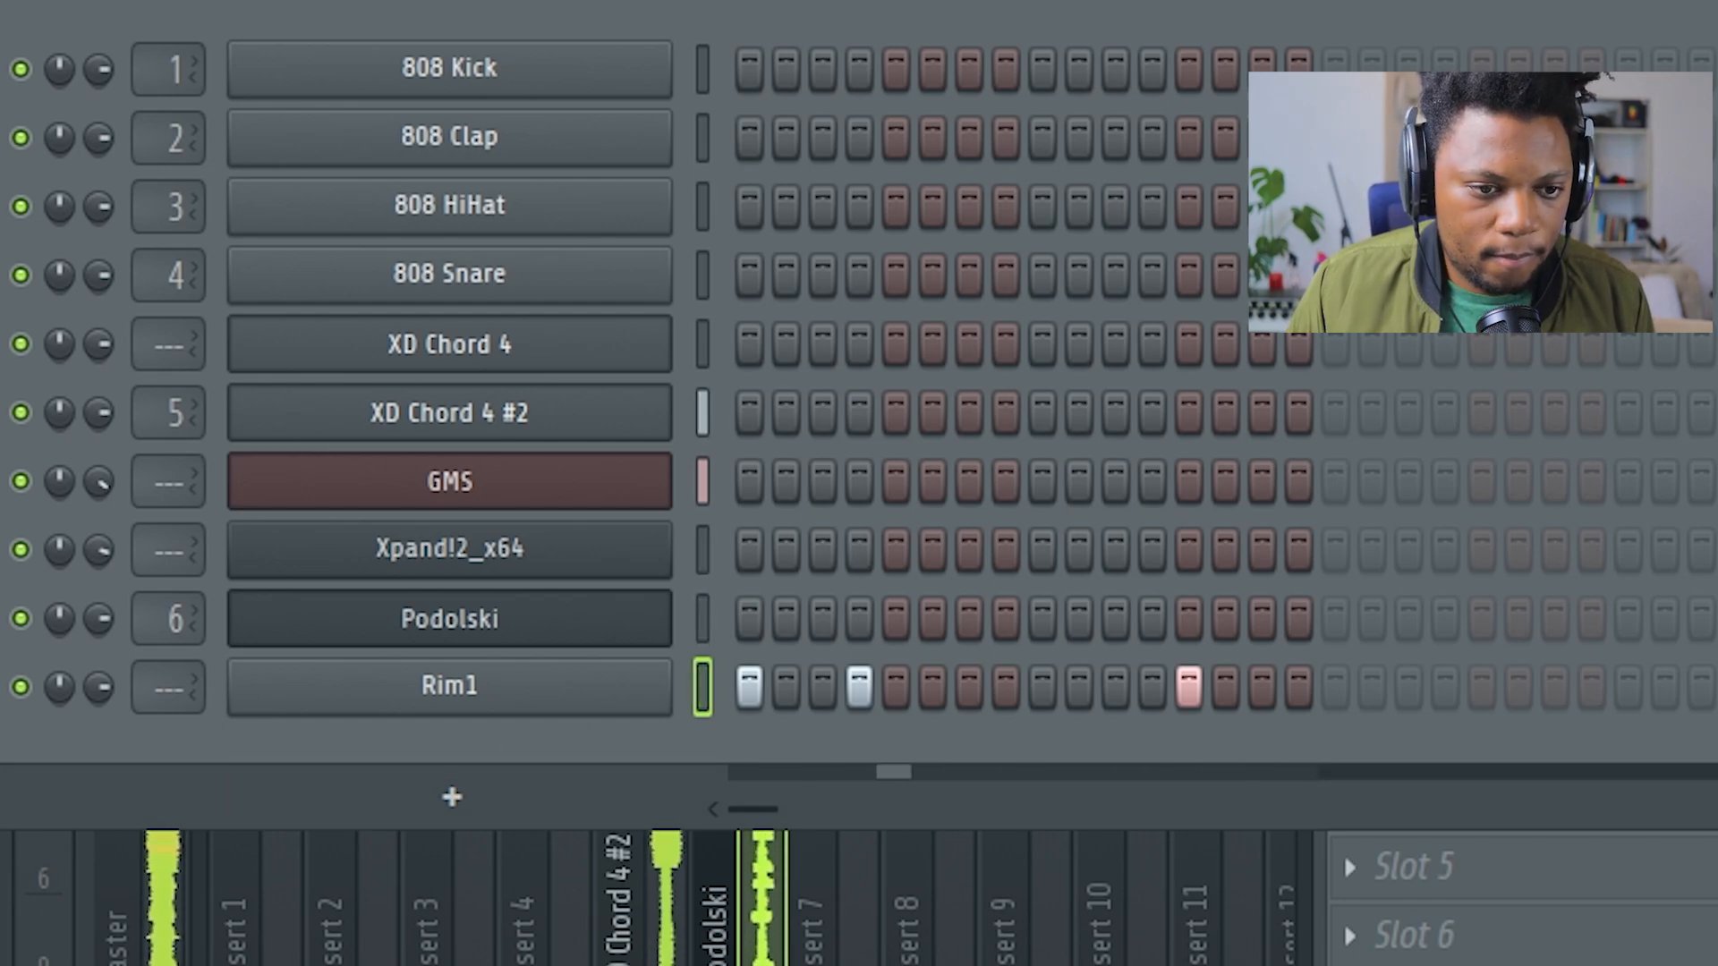
left_click_drag(653, 965, 614, 743)
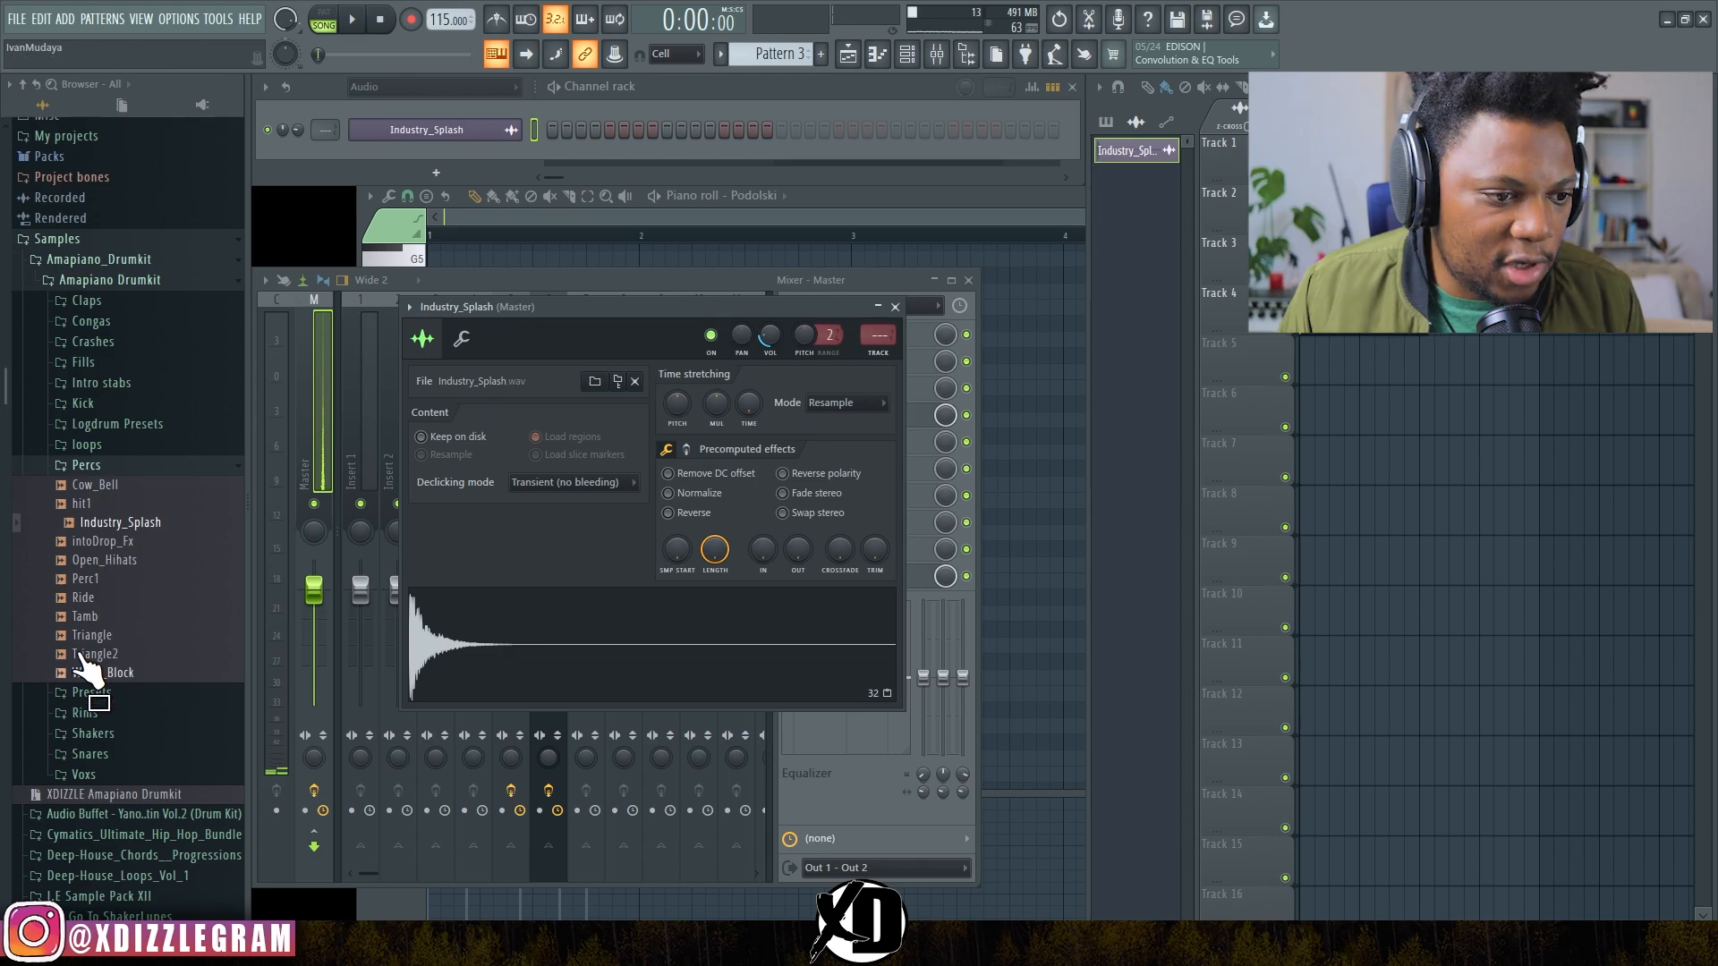
Step: Preview the Open_Hihats sample from the Percs folder, create a new empty pattern, and add the sample as a channel
left_click(128, 560)
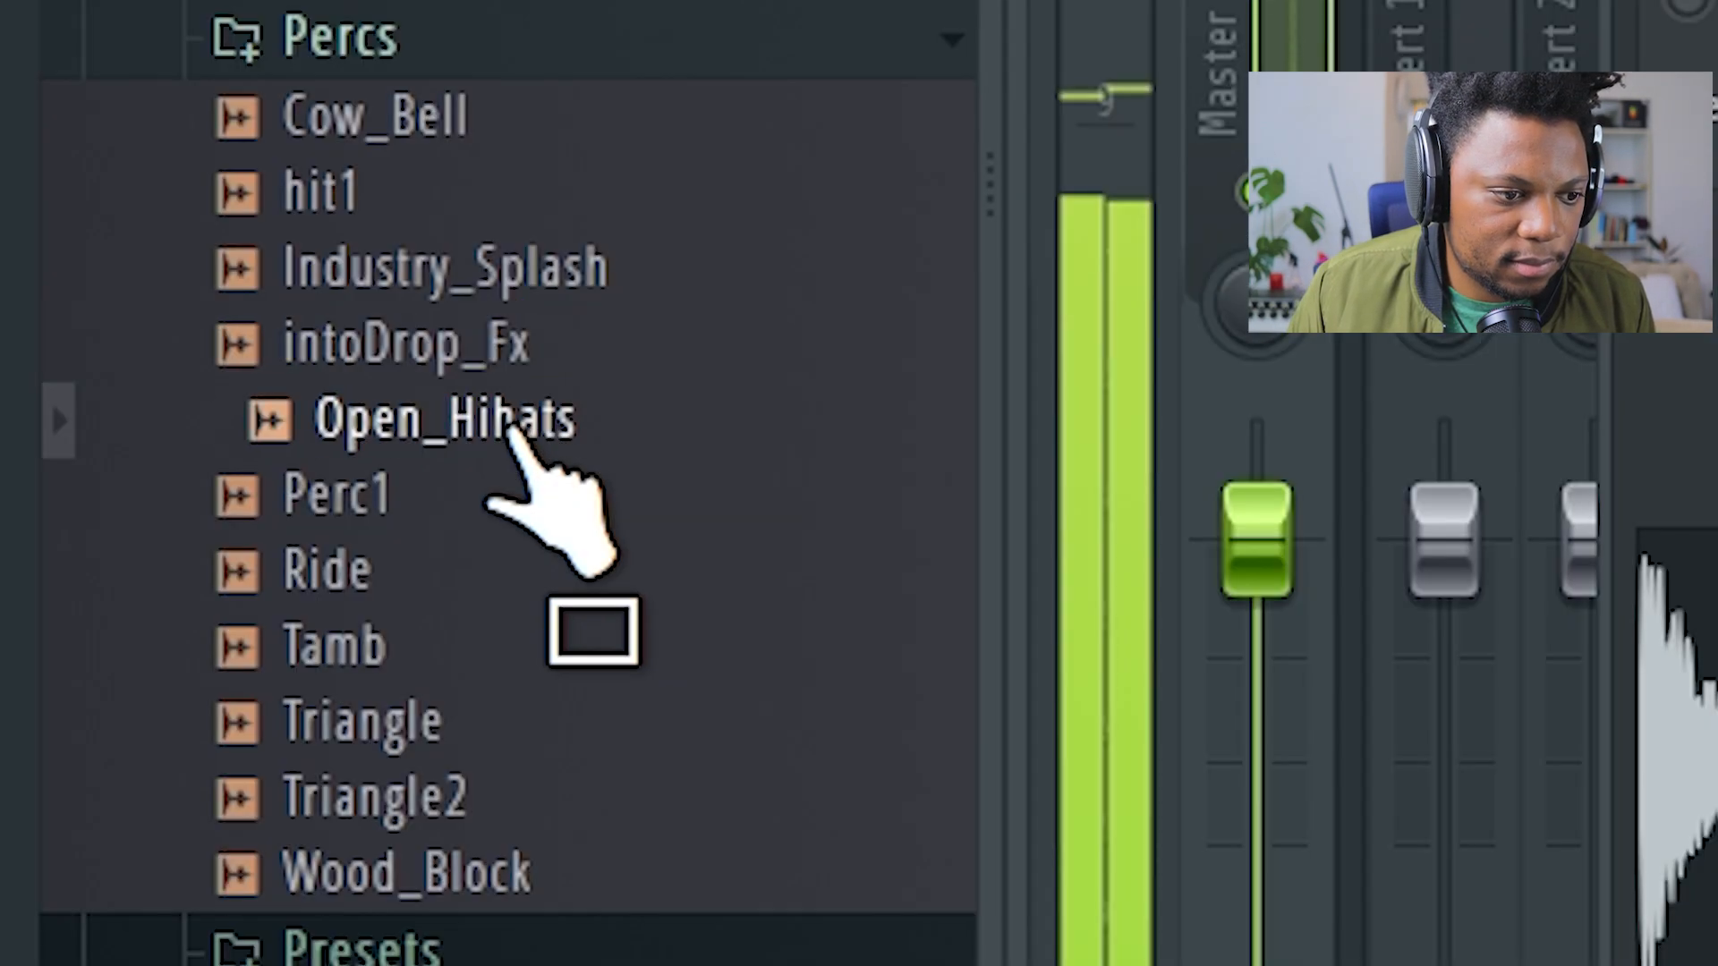
left_click(128, 560)
left_click(127, 560)
key("F4")
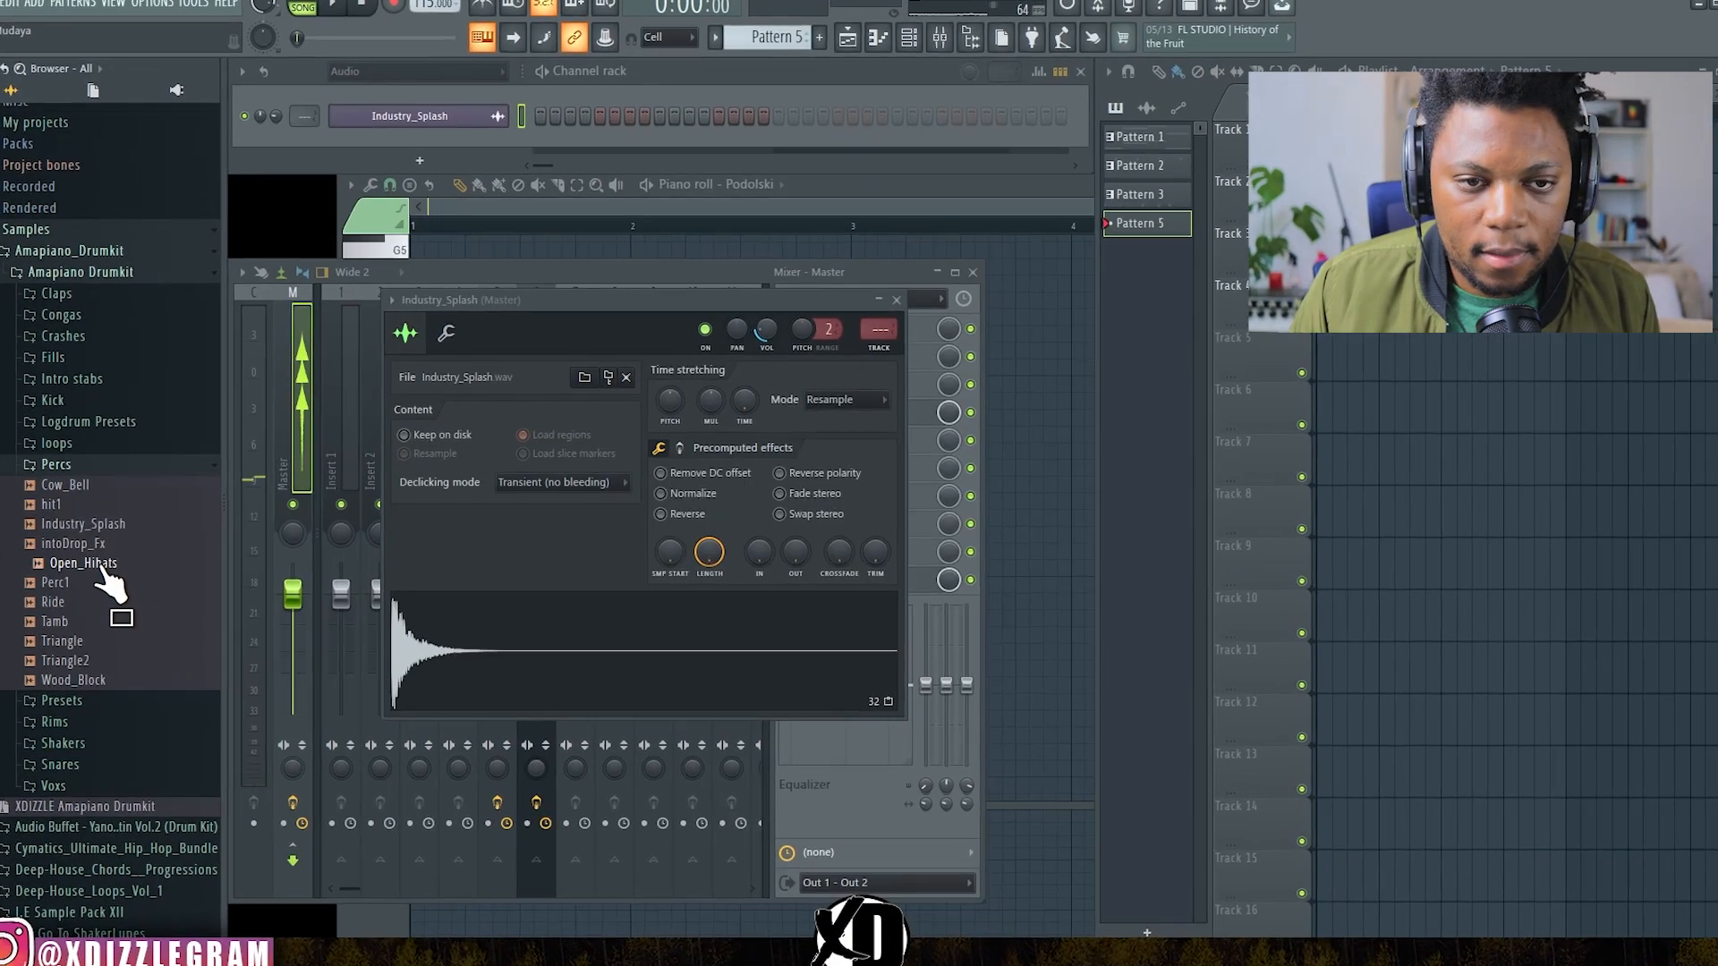
key("F4")
scroll(505, 84, "up", 1)
left_click(626, 34)
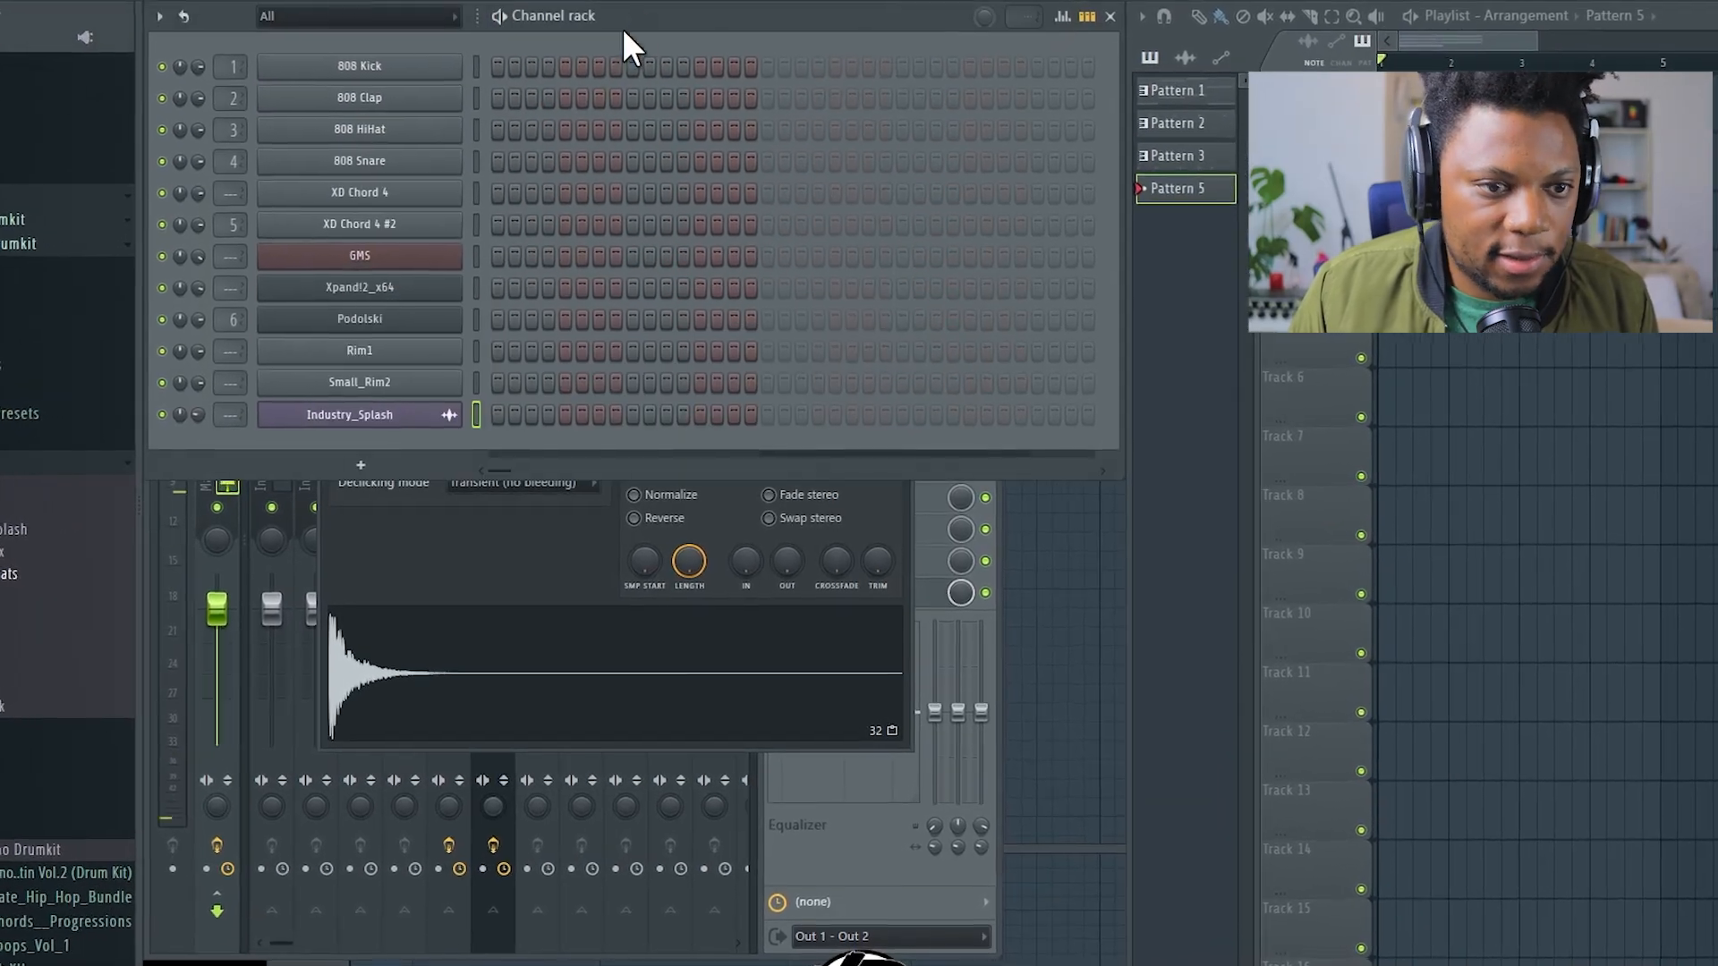
left_click_drag(36, 571, 393, 448)
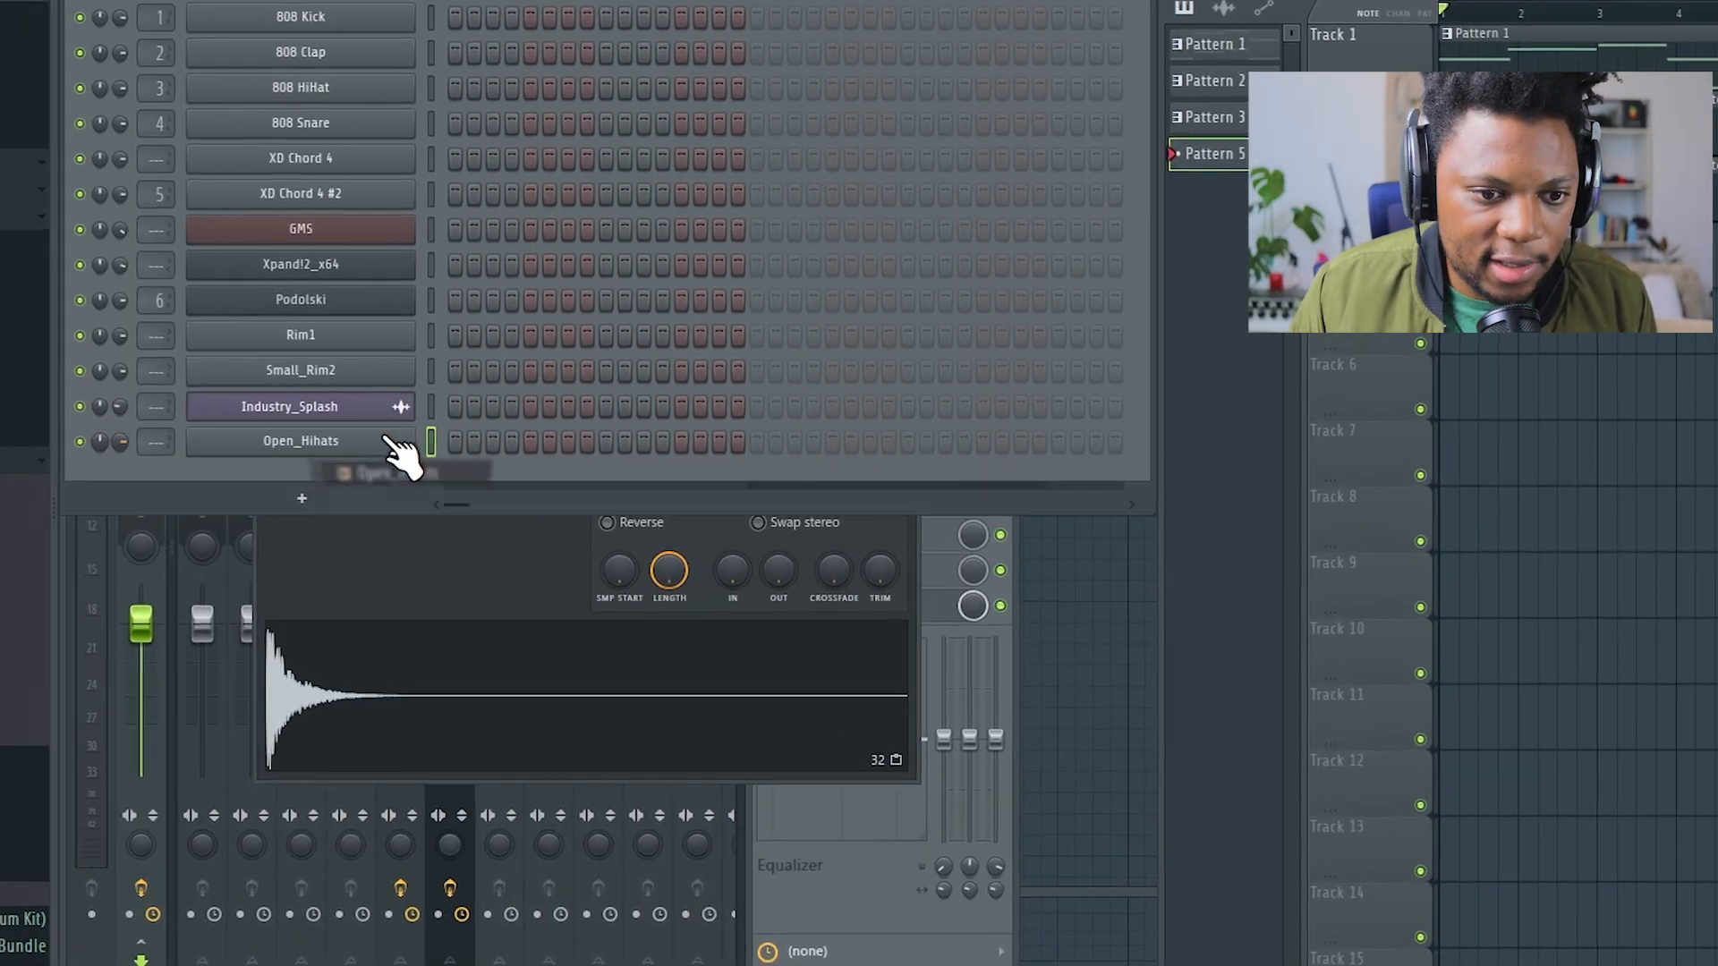
Step: Program Open_Hihats hits on steps 3, 7, 11 and 15 of Pattern 5
left_click(502, 443)
left_click(546, 438)
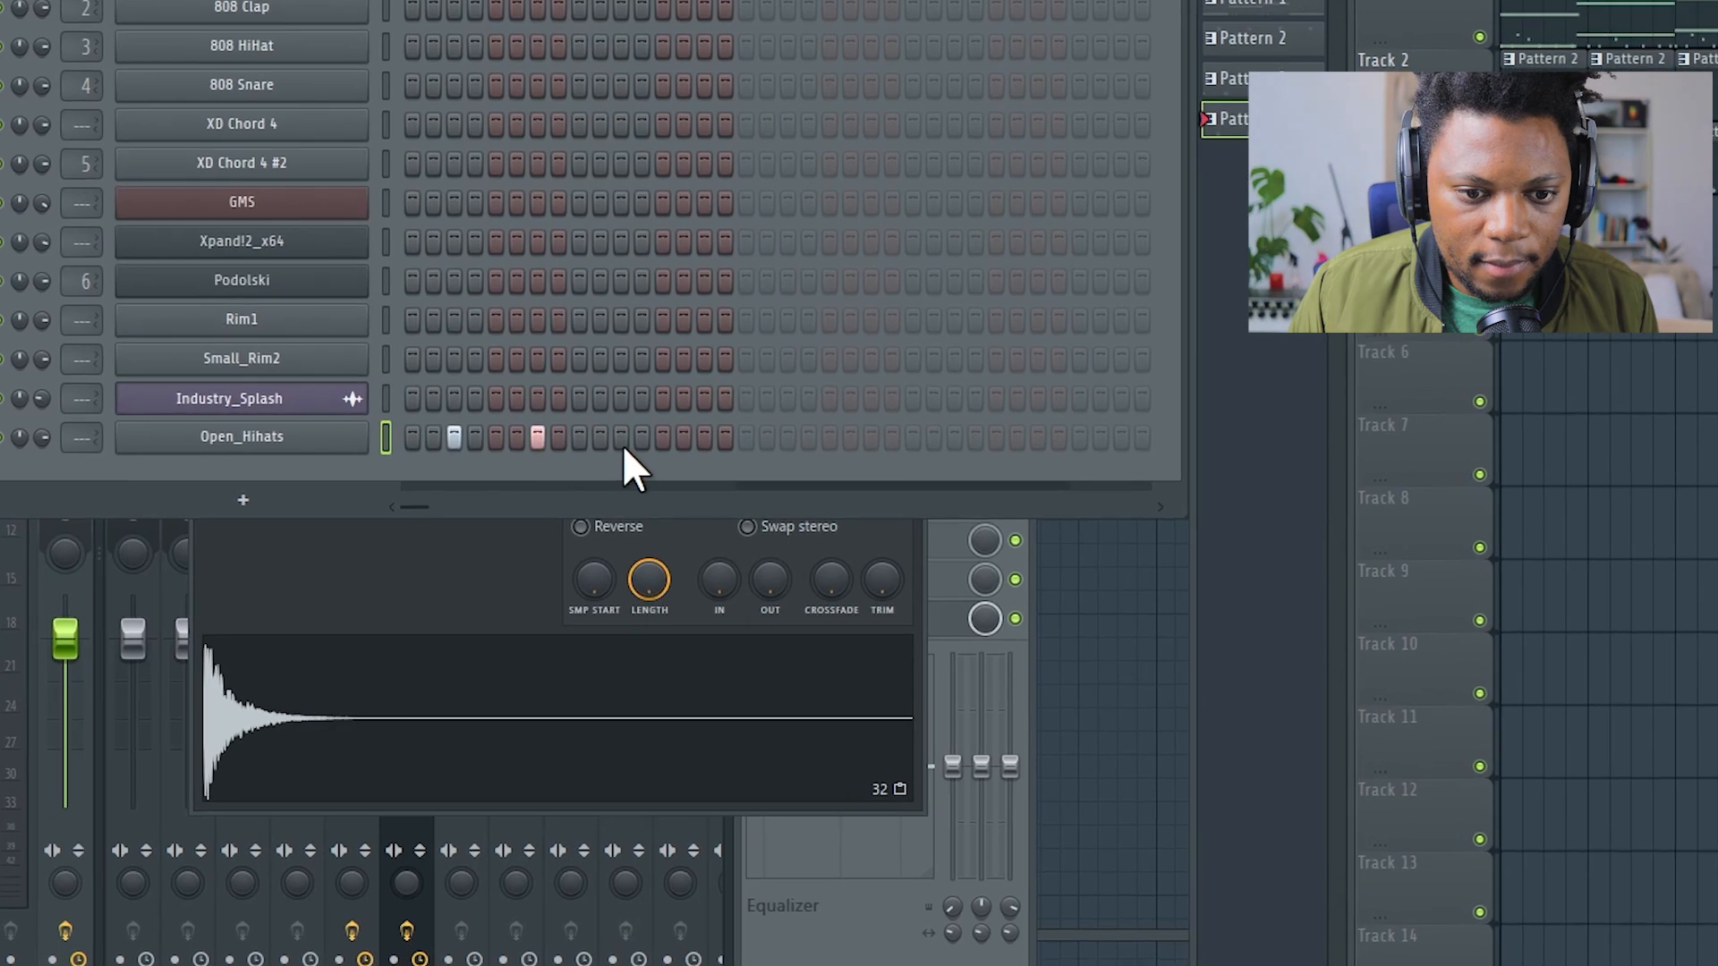
left_click(627, 438)
left_click(688, 438)
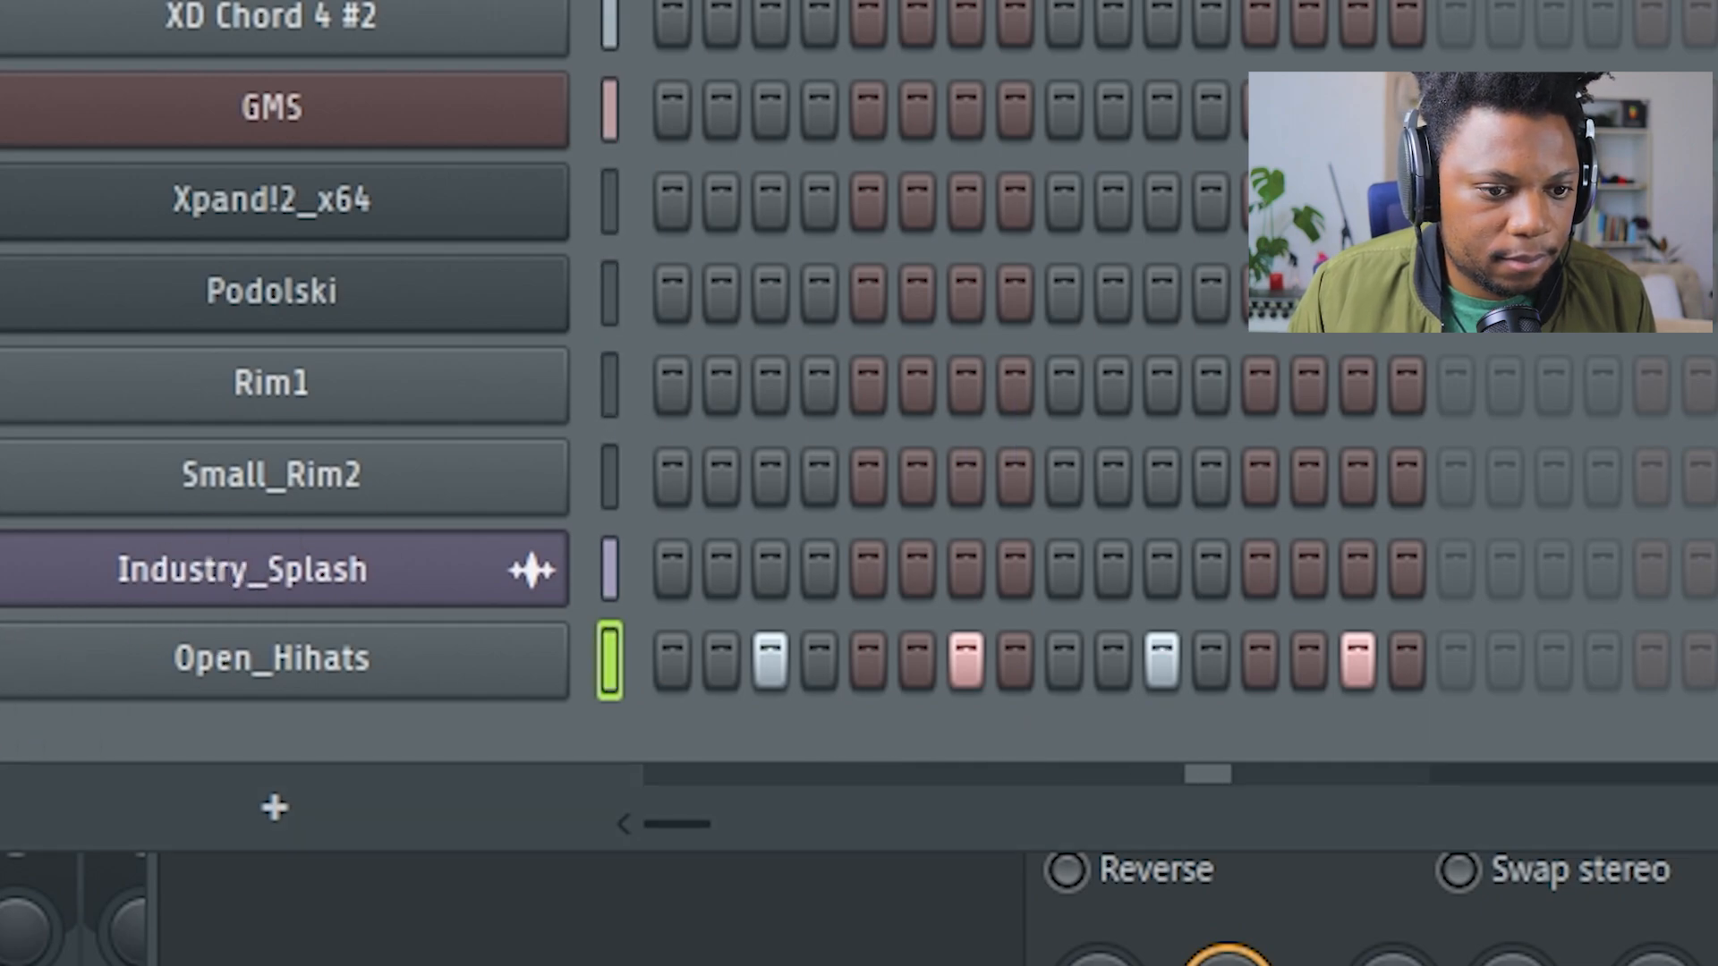
Step: Set the root note of the Open_Hihats channel to F#5, listen to the result with the beat, and stop playback
left_click(175, 662)
left_click(524, 364)
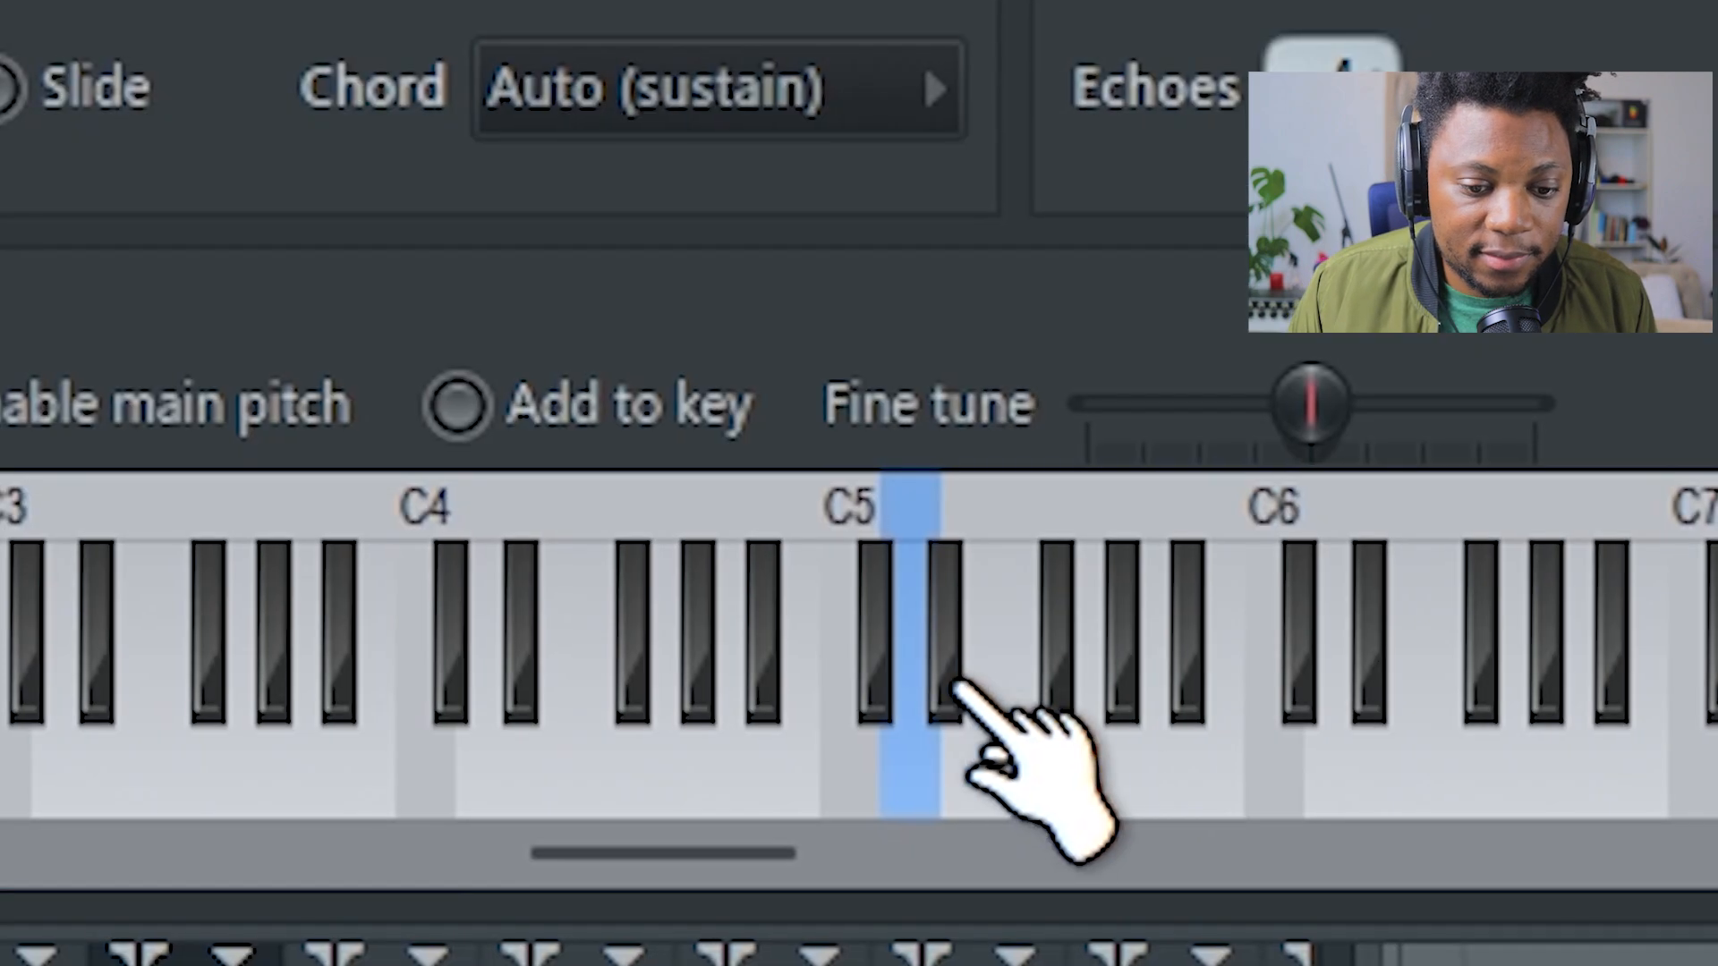
left_click_drag(693, 685, 719, 691)
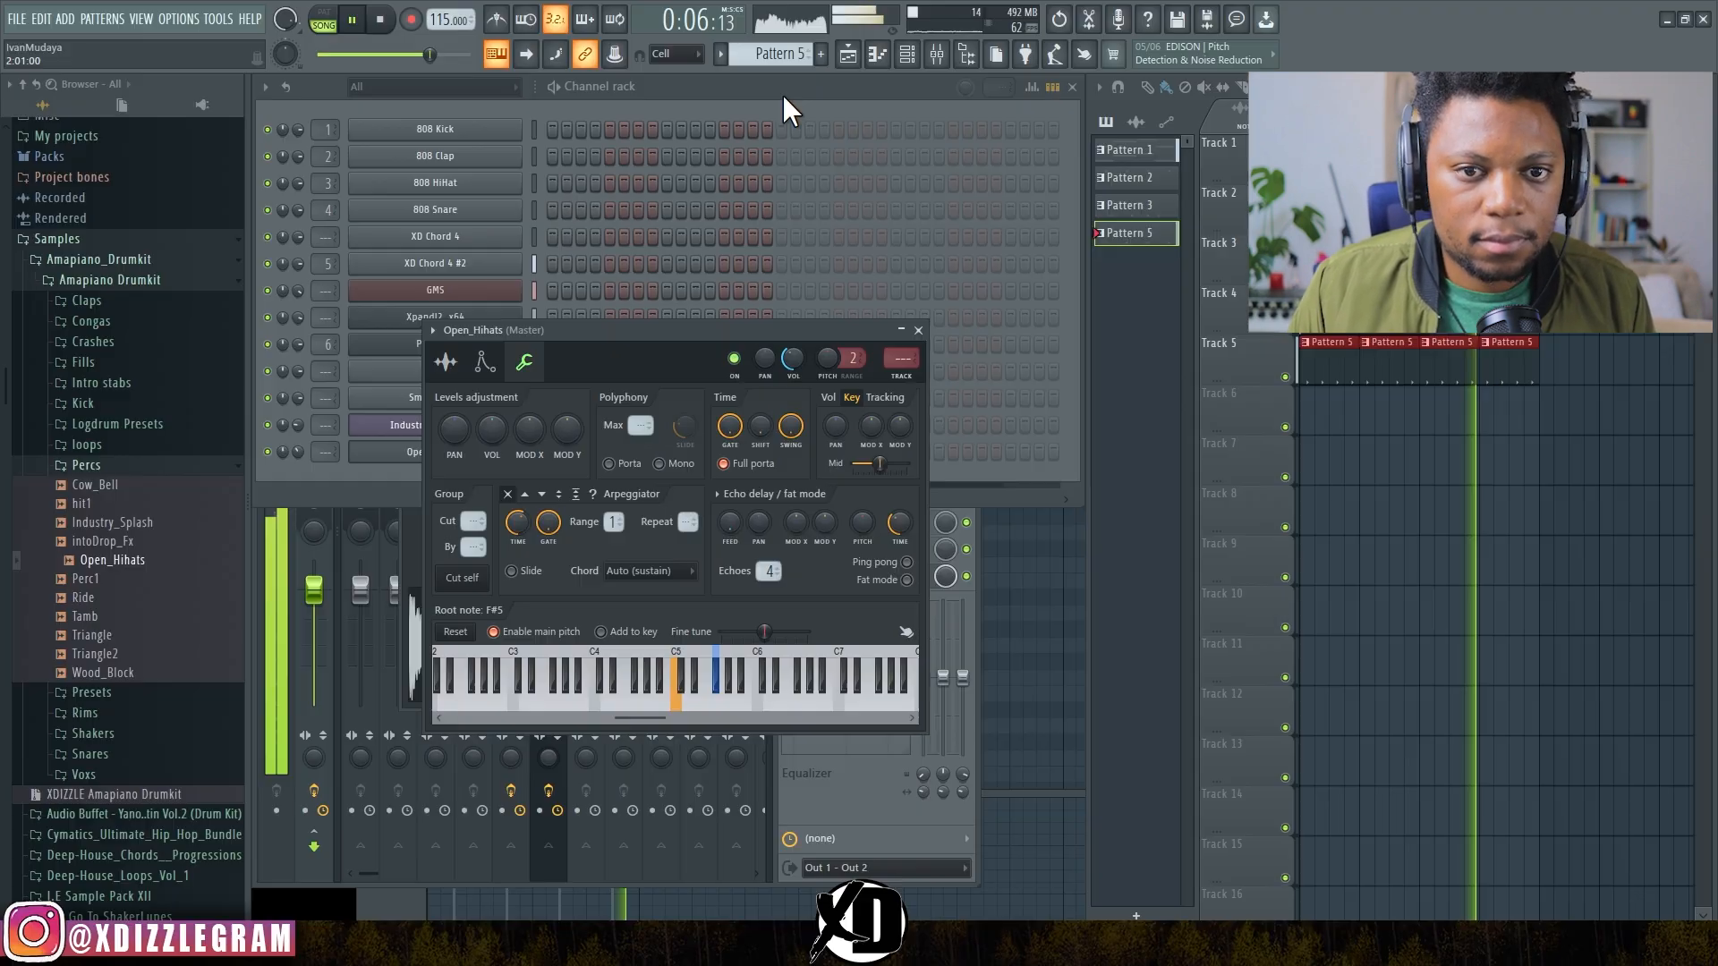
left_click(782, 93)
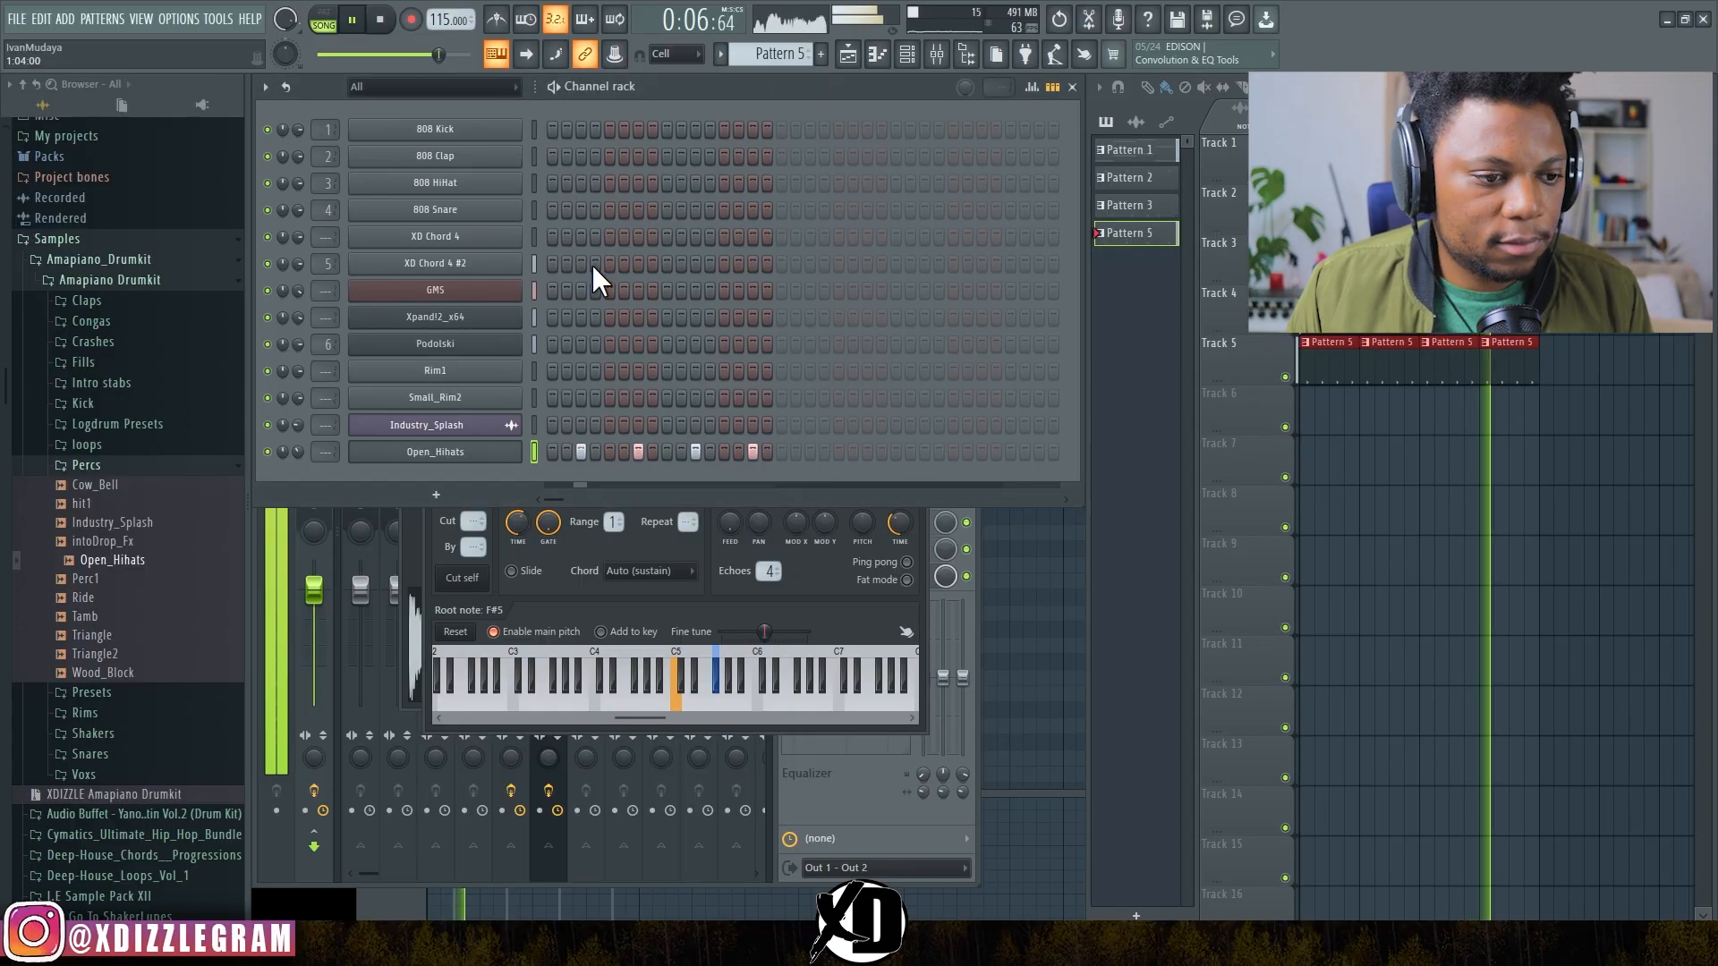
key("space")
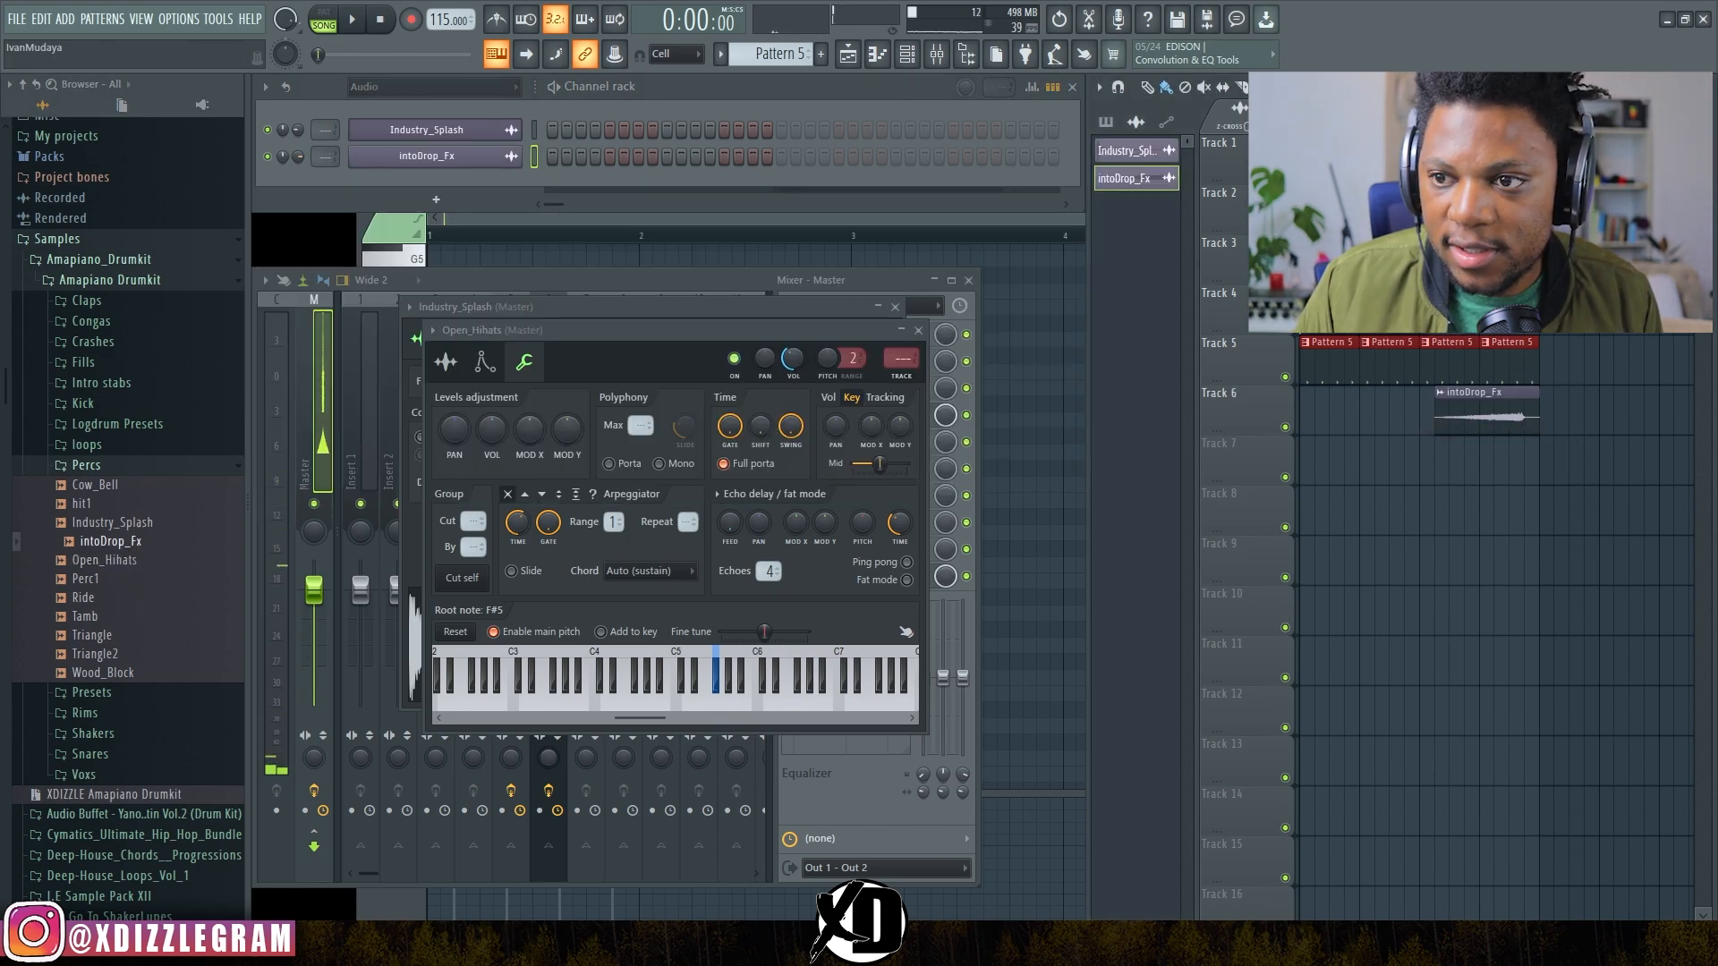
Step: Move the intoDrop_Fx clip on playlist track 6 so its peak ends at bar 5, and slice off the tail
key("Return")
left_click_drag(1139, 418, 1165, 404)
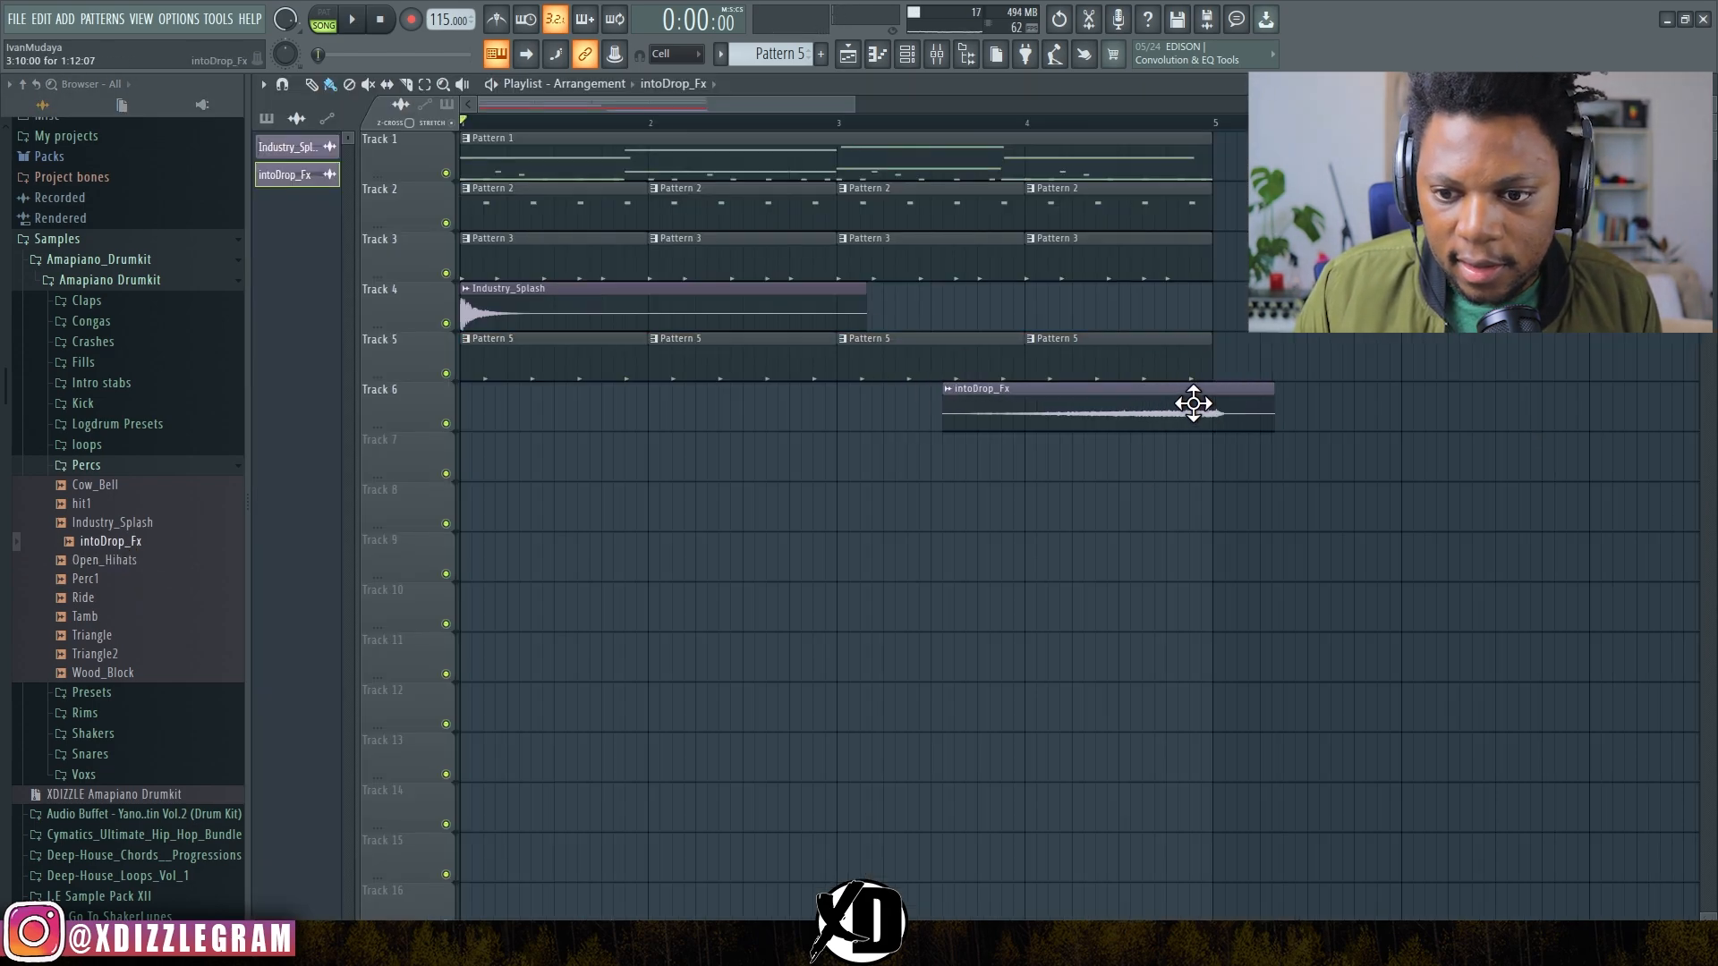
scroll(1237, 143, "up", 4)
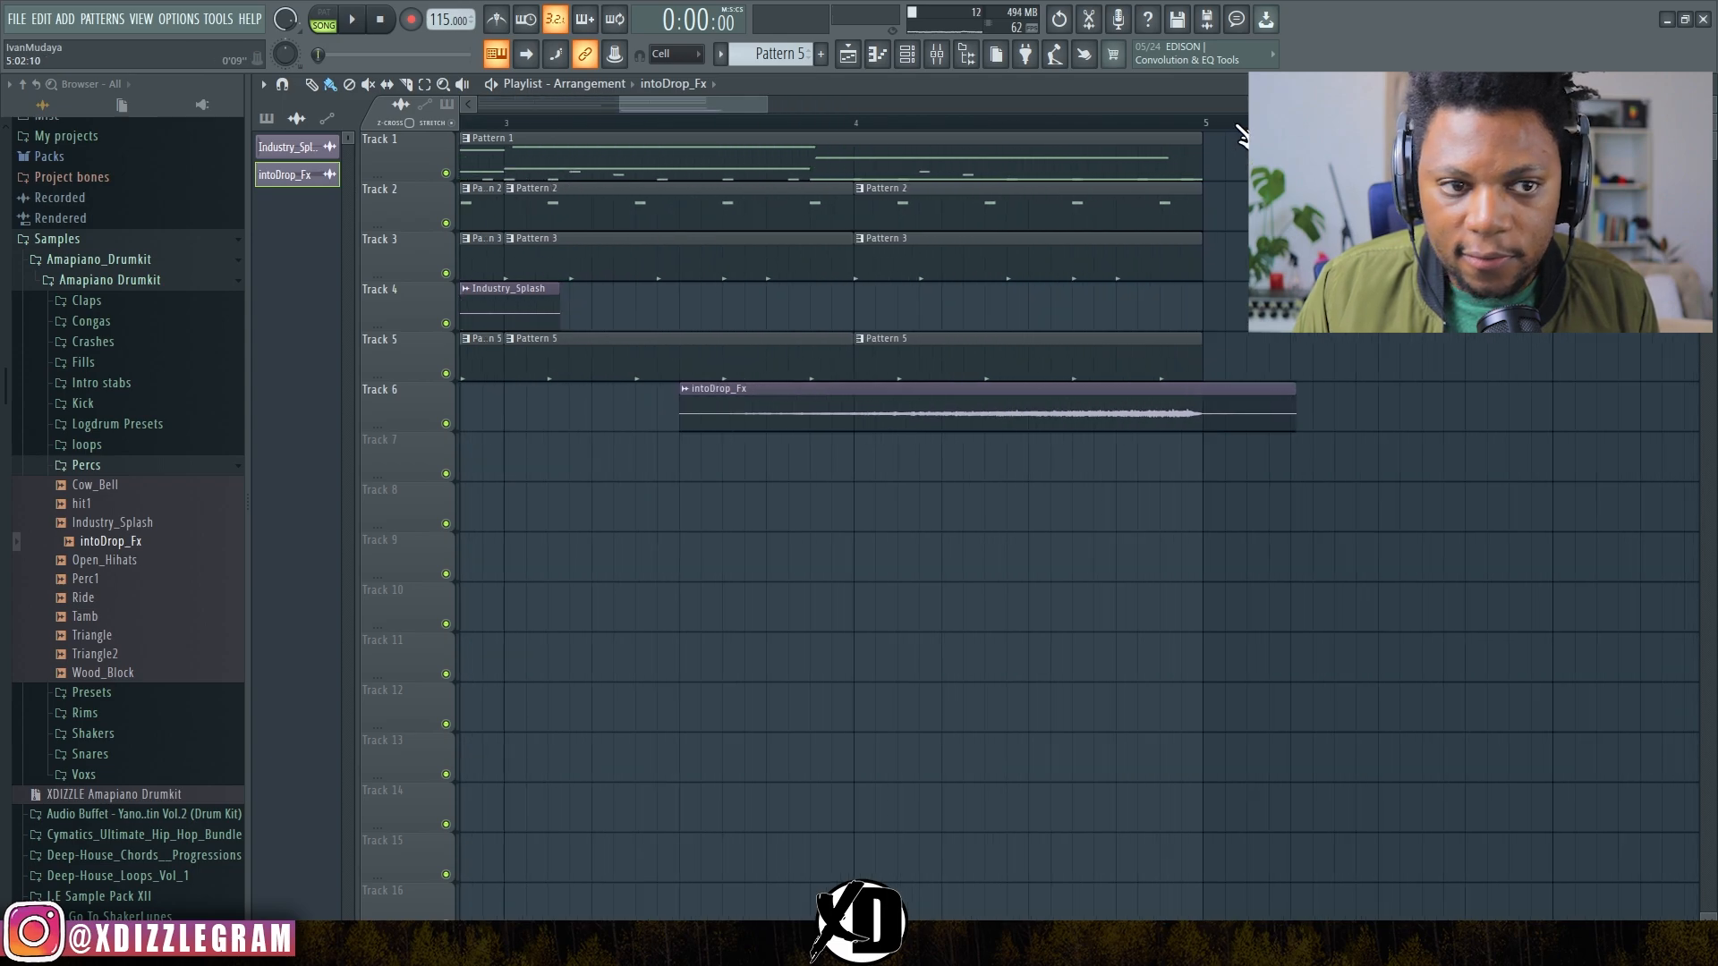
left_click(405, 84)
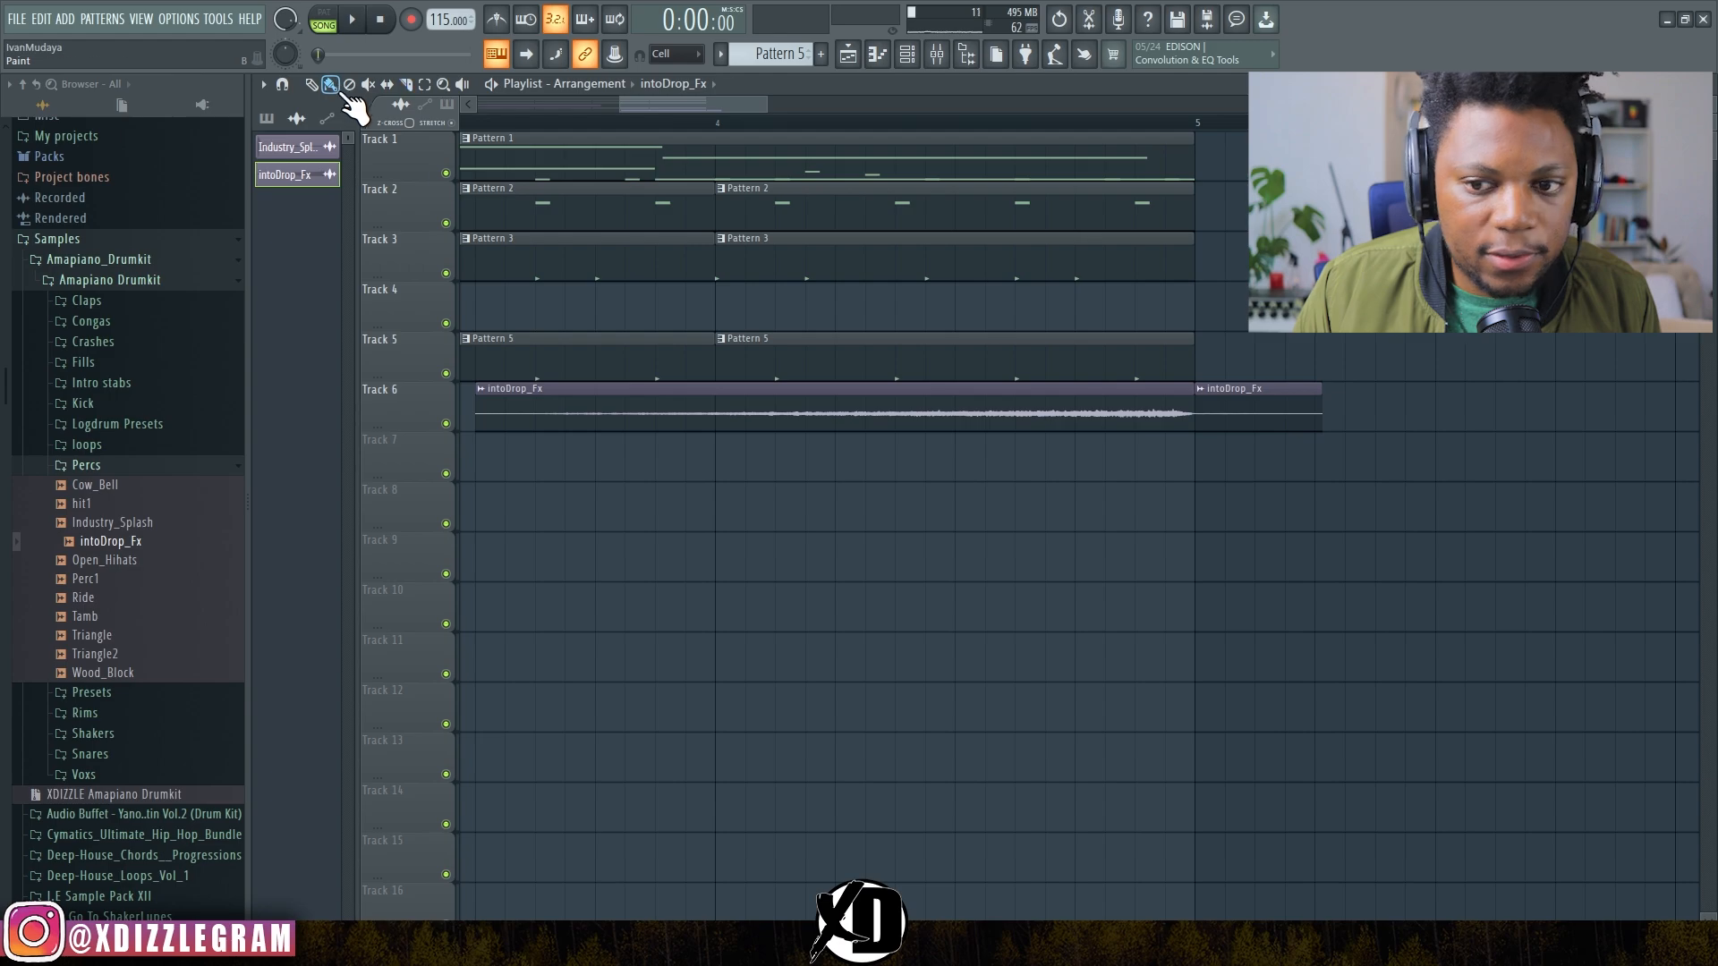
Step: Select bars 1 to 4 of the playlist as the loop range and start playback of the full arrangement
scroll(1035, 141, "down", 4)
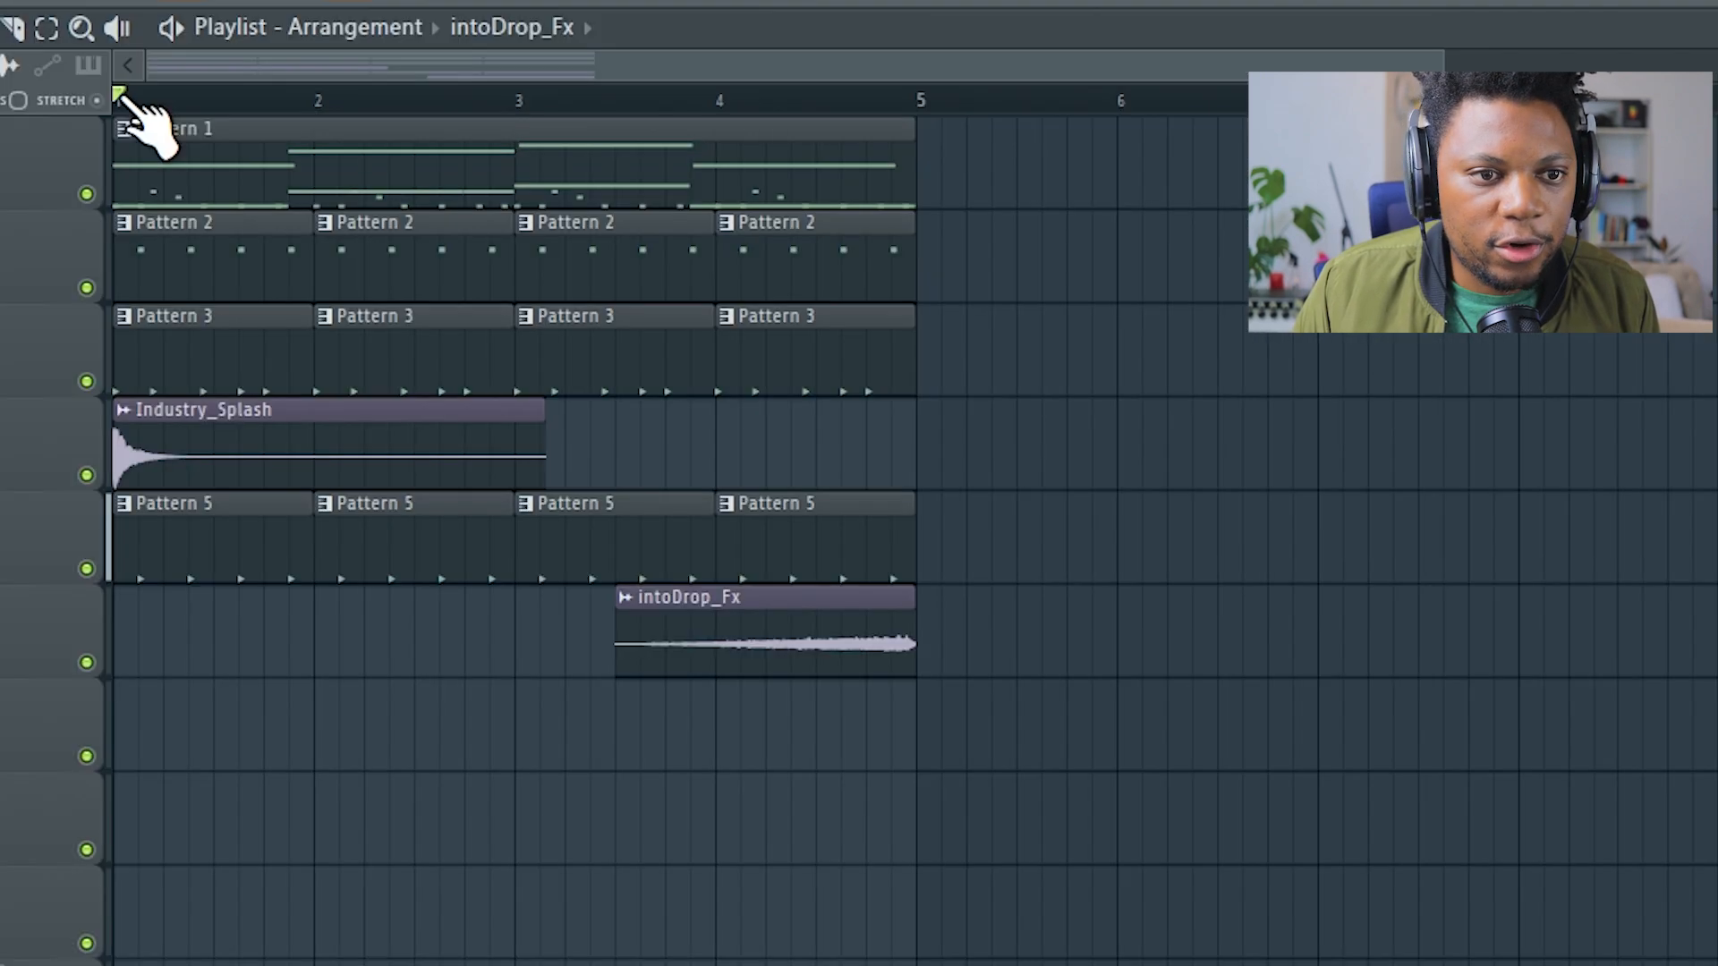
left_click_drag(473, 126, 898, 120)
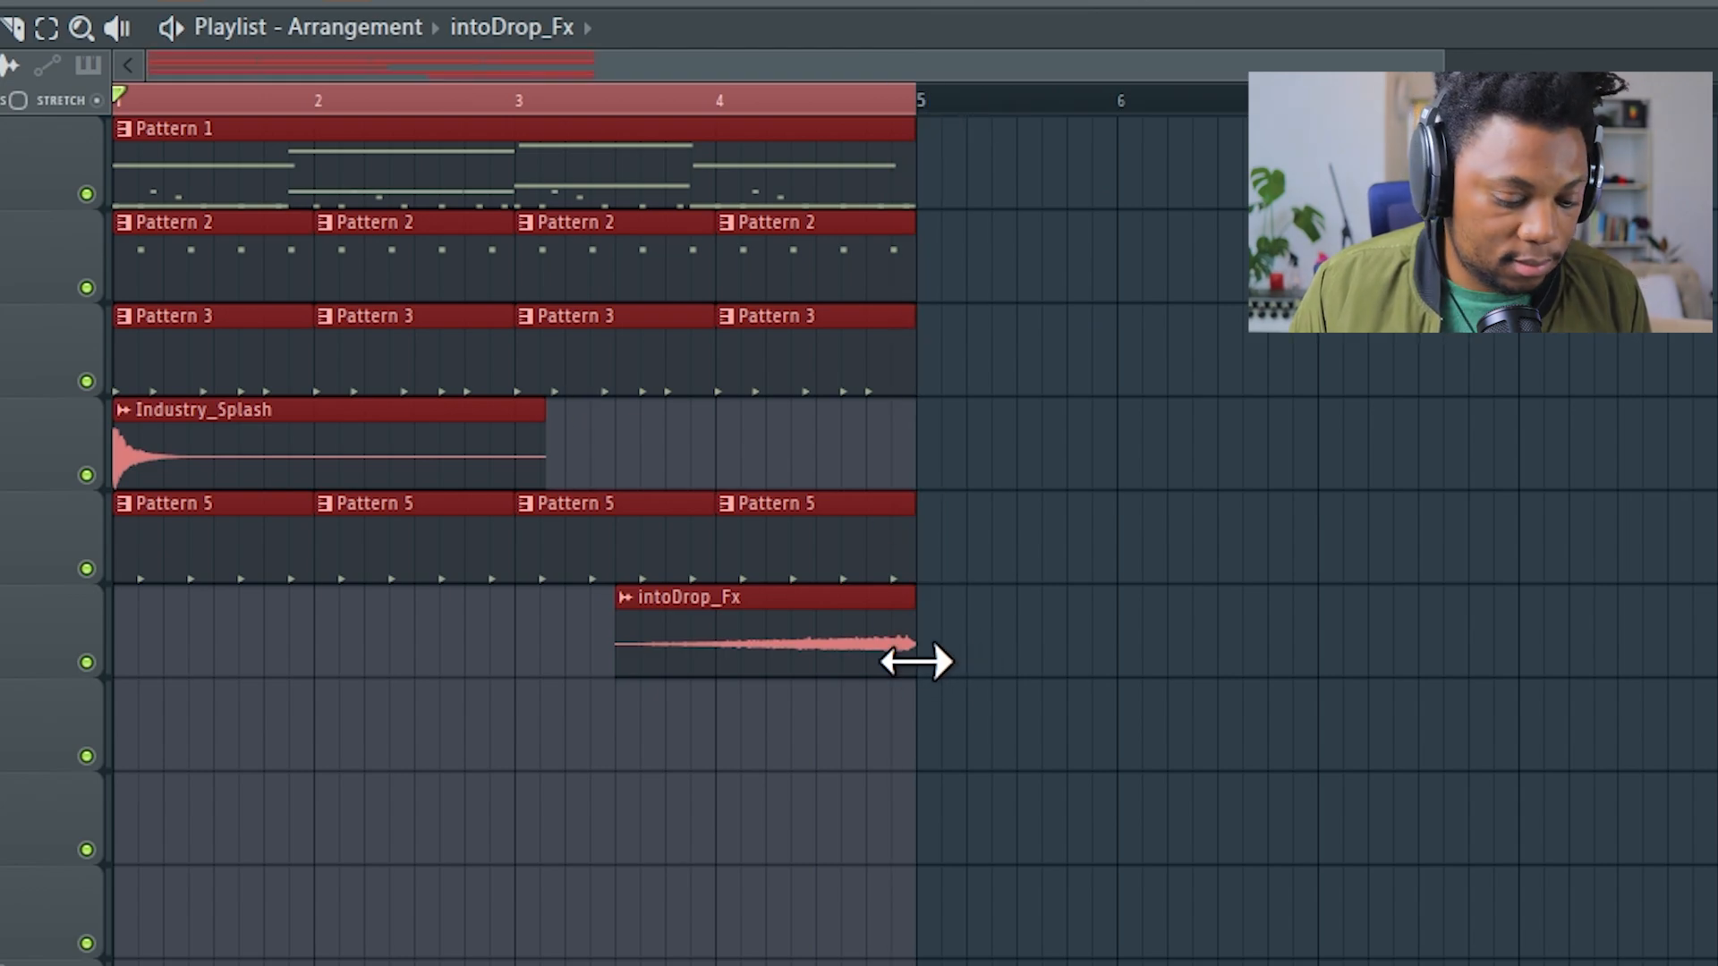
left_click(1099, 414)
right_click(1099, 414)
key("space")
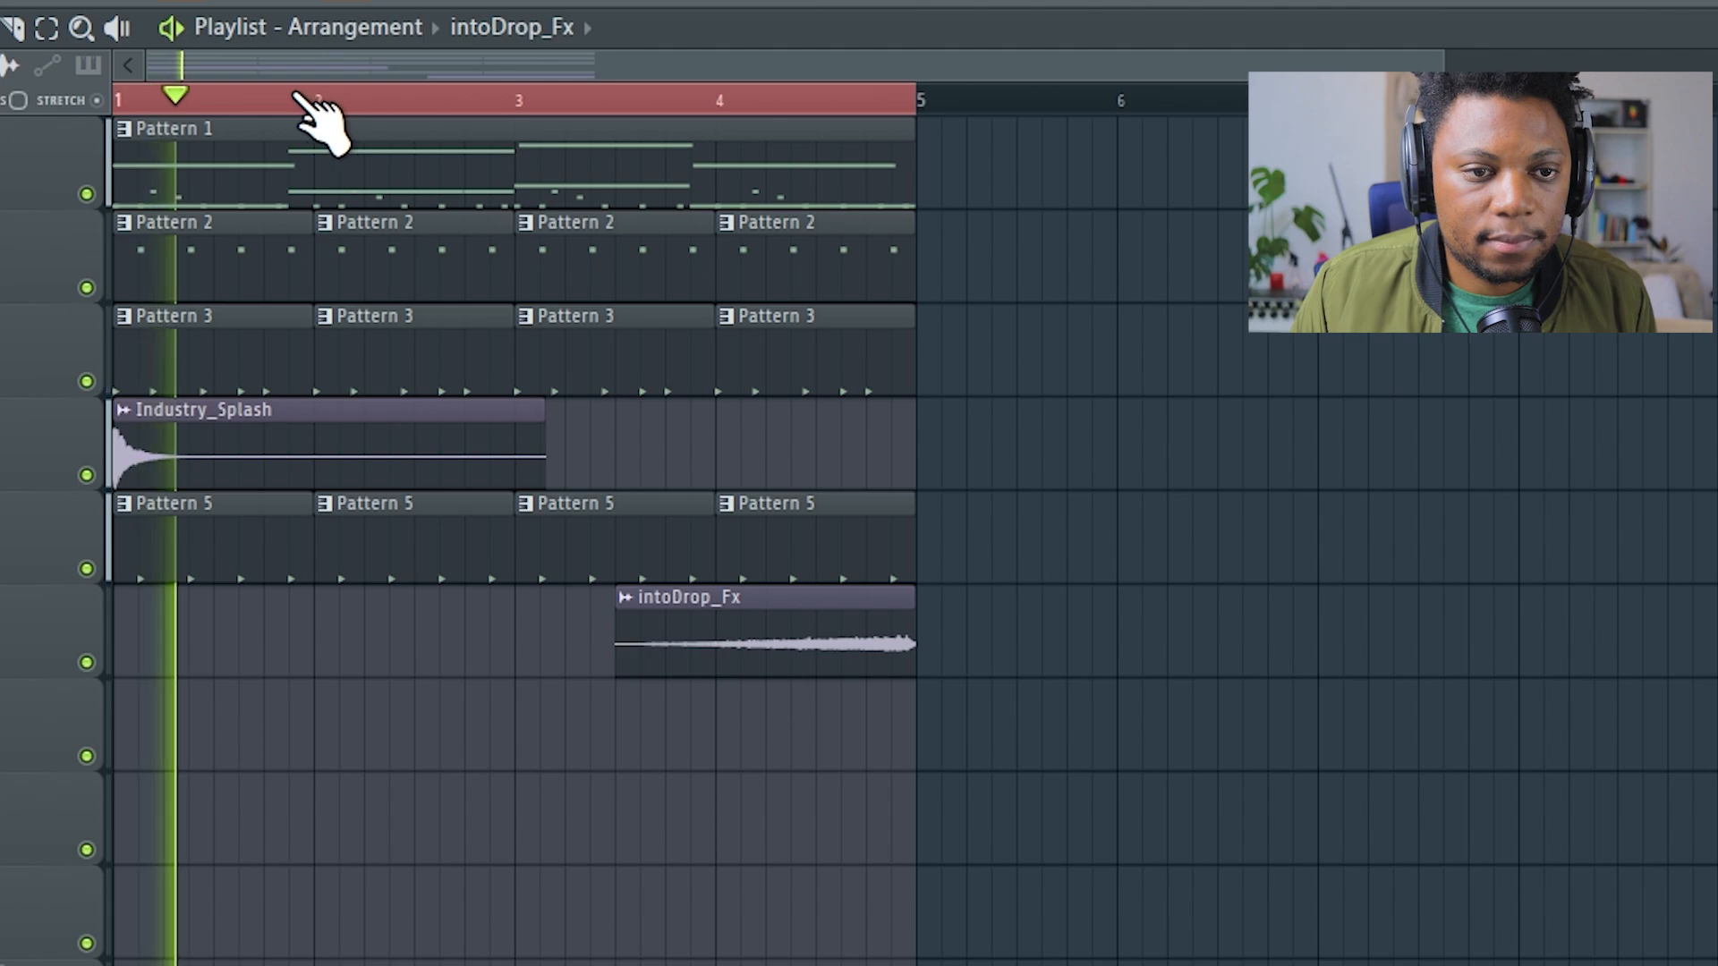
Step: Restore the playlist to its smaller layout and audition the Triangle percussion sample against the playing loop
scroll(297, 95, "up", 2)
left_click_drag(357, 65, 234, 95)
scroll(287, 103, "down", 4)
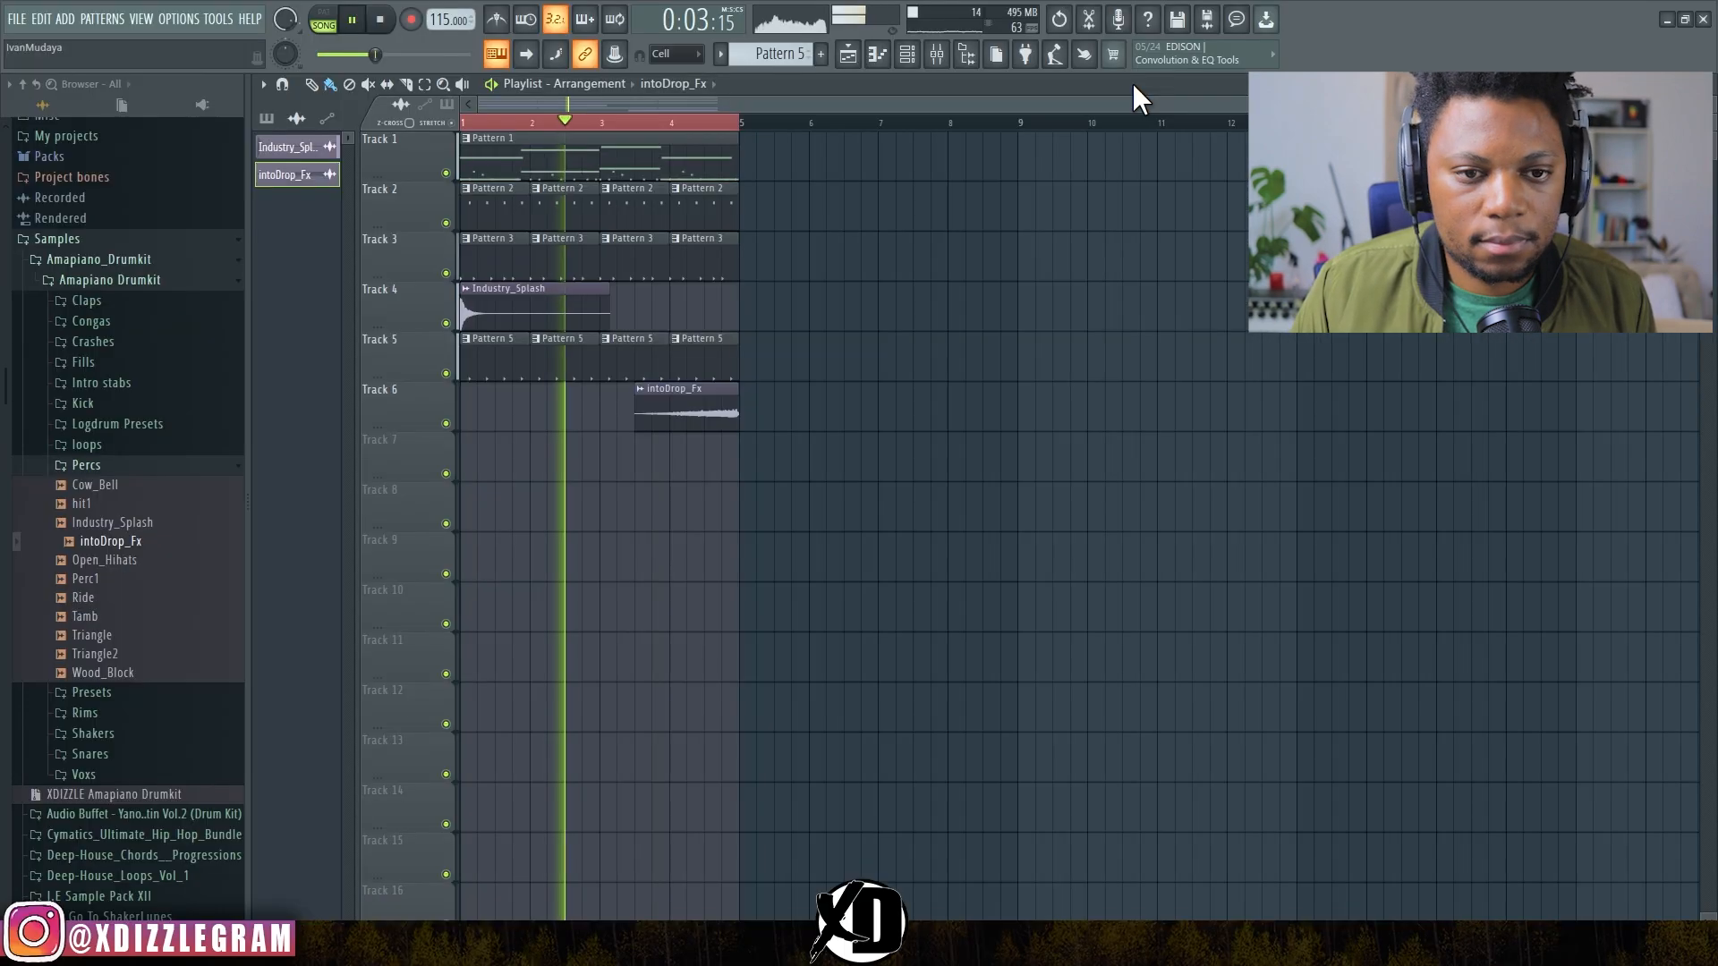
double_click(1376, 36)
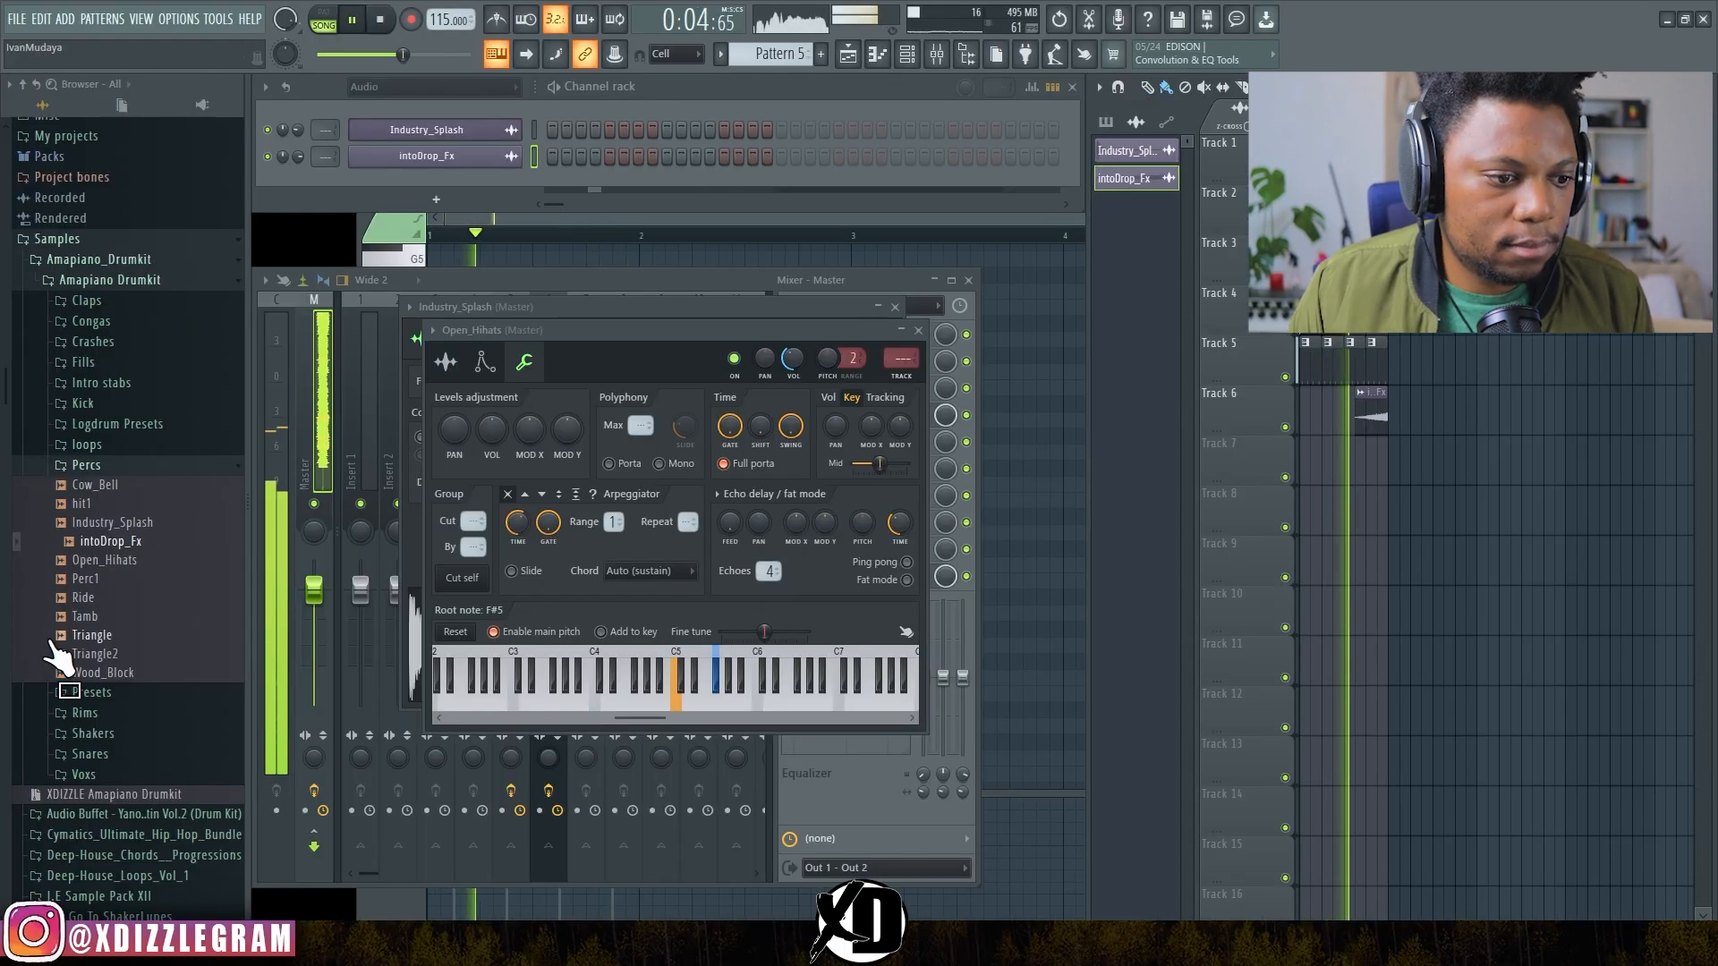
left_click(92, 635)
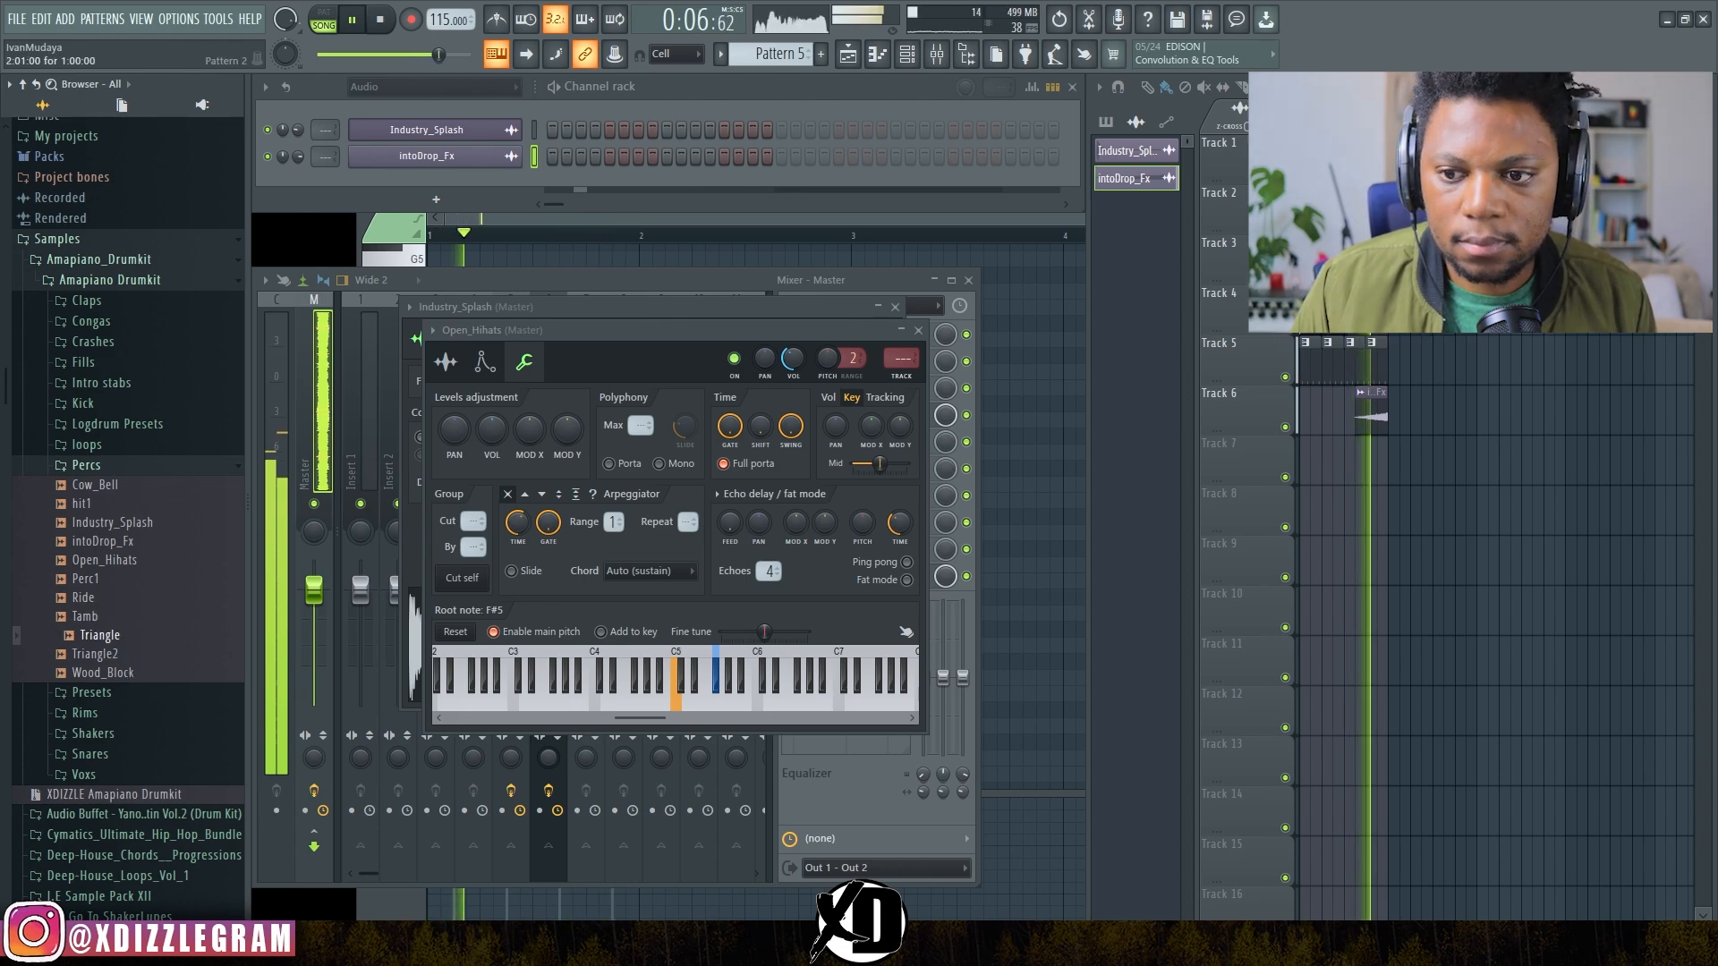
Step: Lower the channel volume of the intoDrop_Fx clip on playlist track 6 to 76%
double_click(1373, 414)
left_click_drag(631, 196, 631, 202)
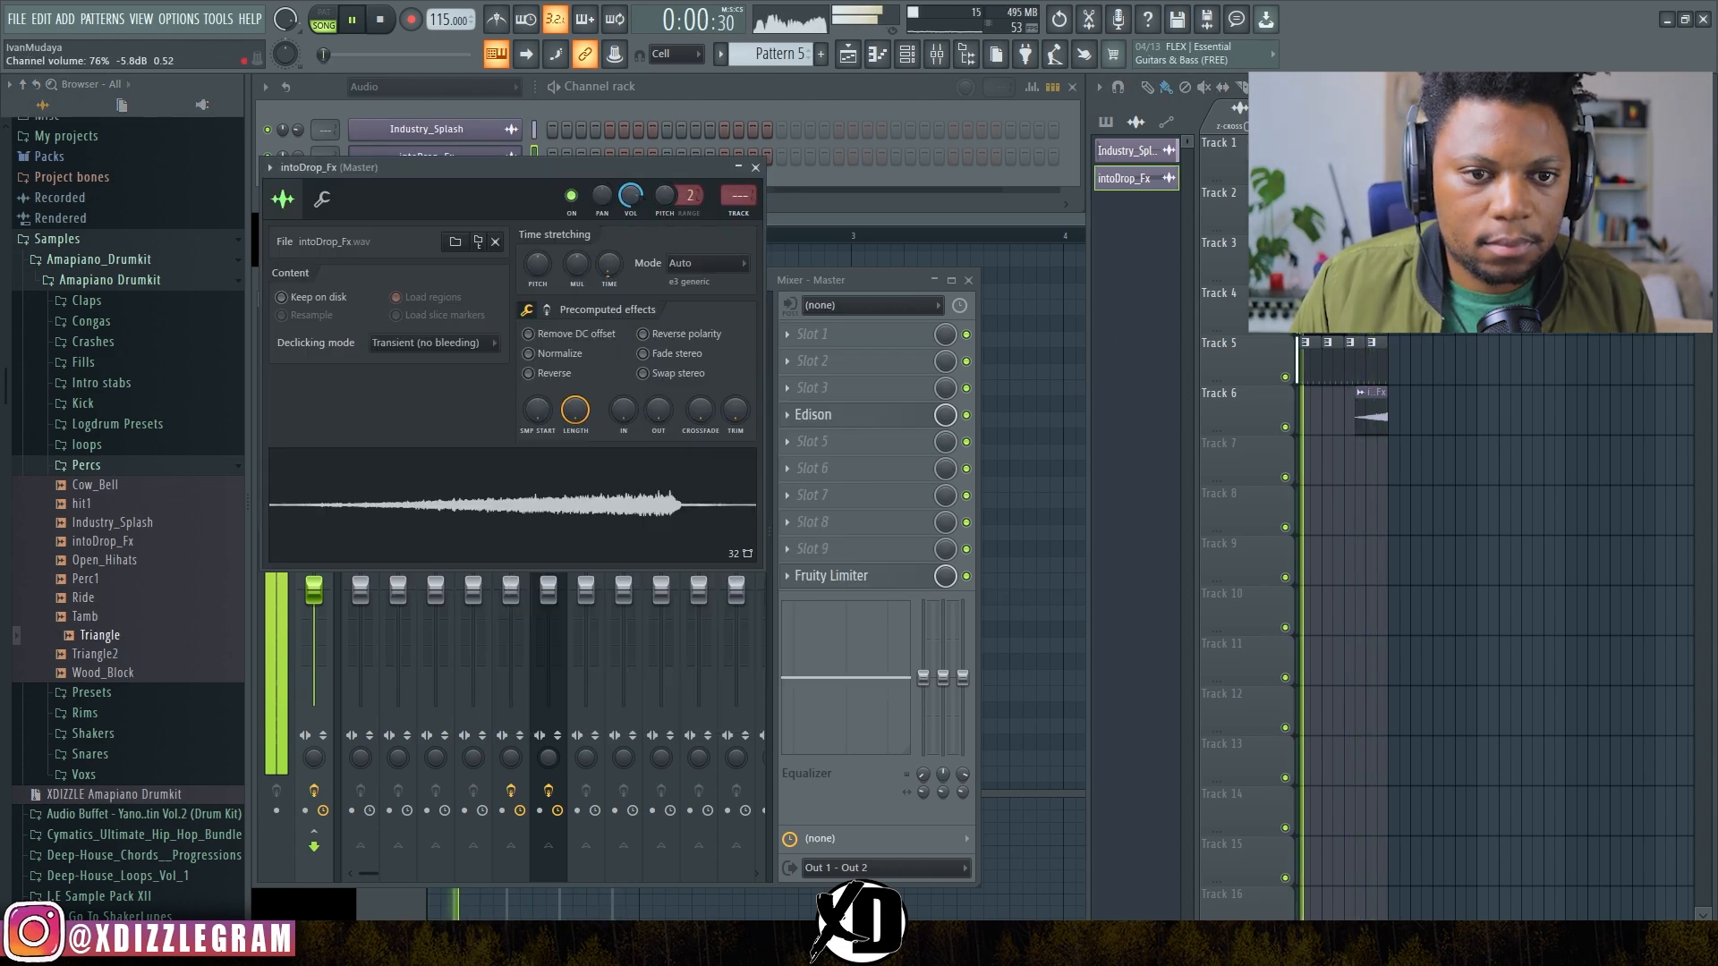
Step: Route the Industry_Splash channel to mixer track 7 and load Fruity Delay 3 in effect slot 4
double_click(1313, 309)
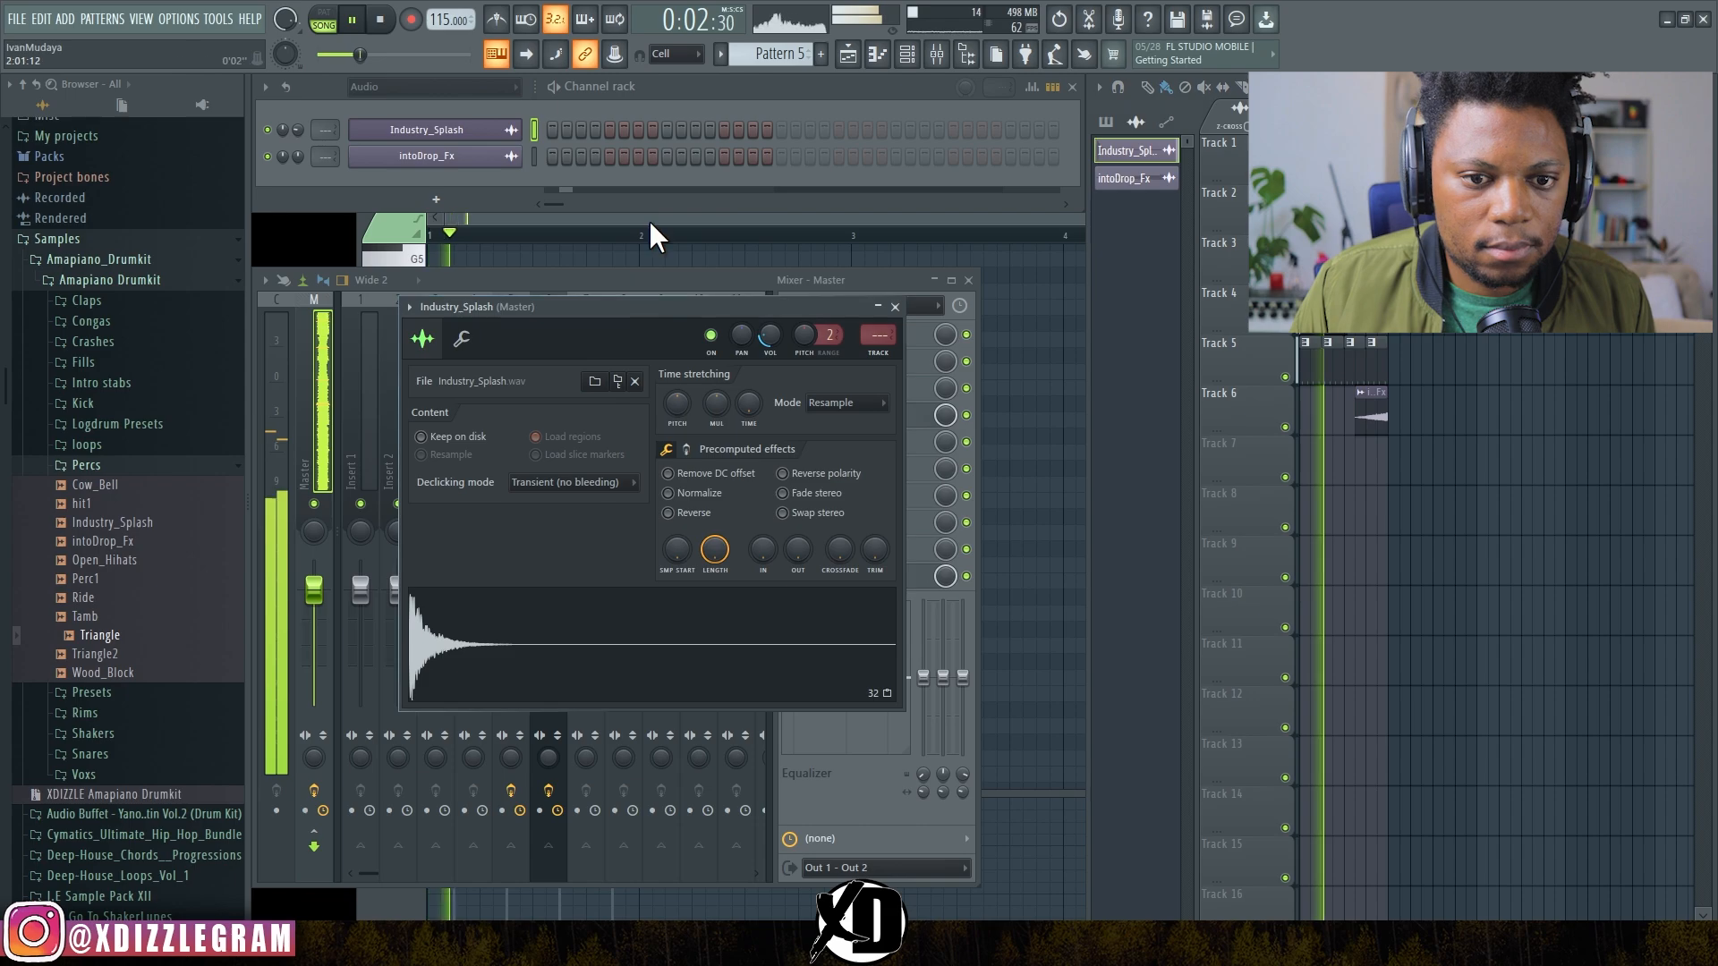
left_click(880, 354)
left_click(833, 414)
mouse_move(837, 438)
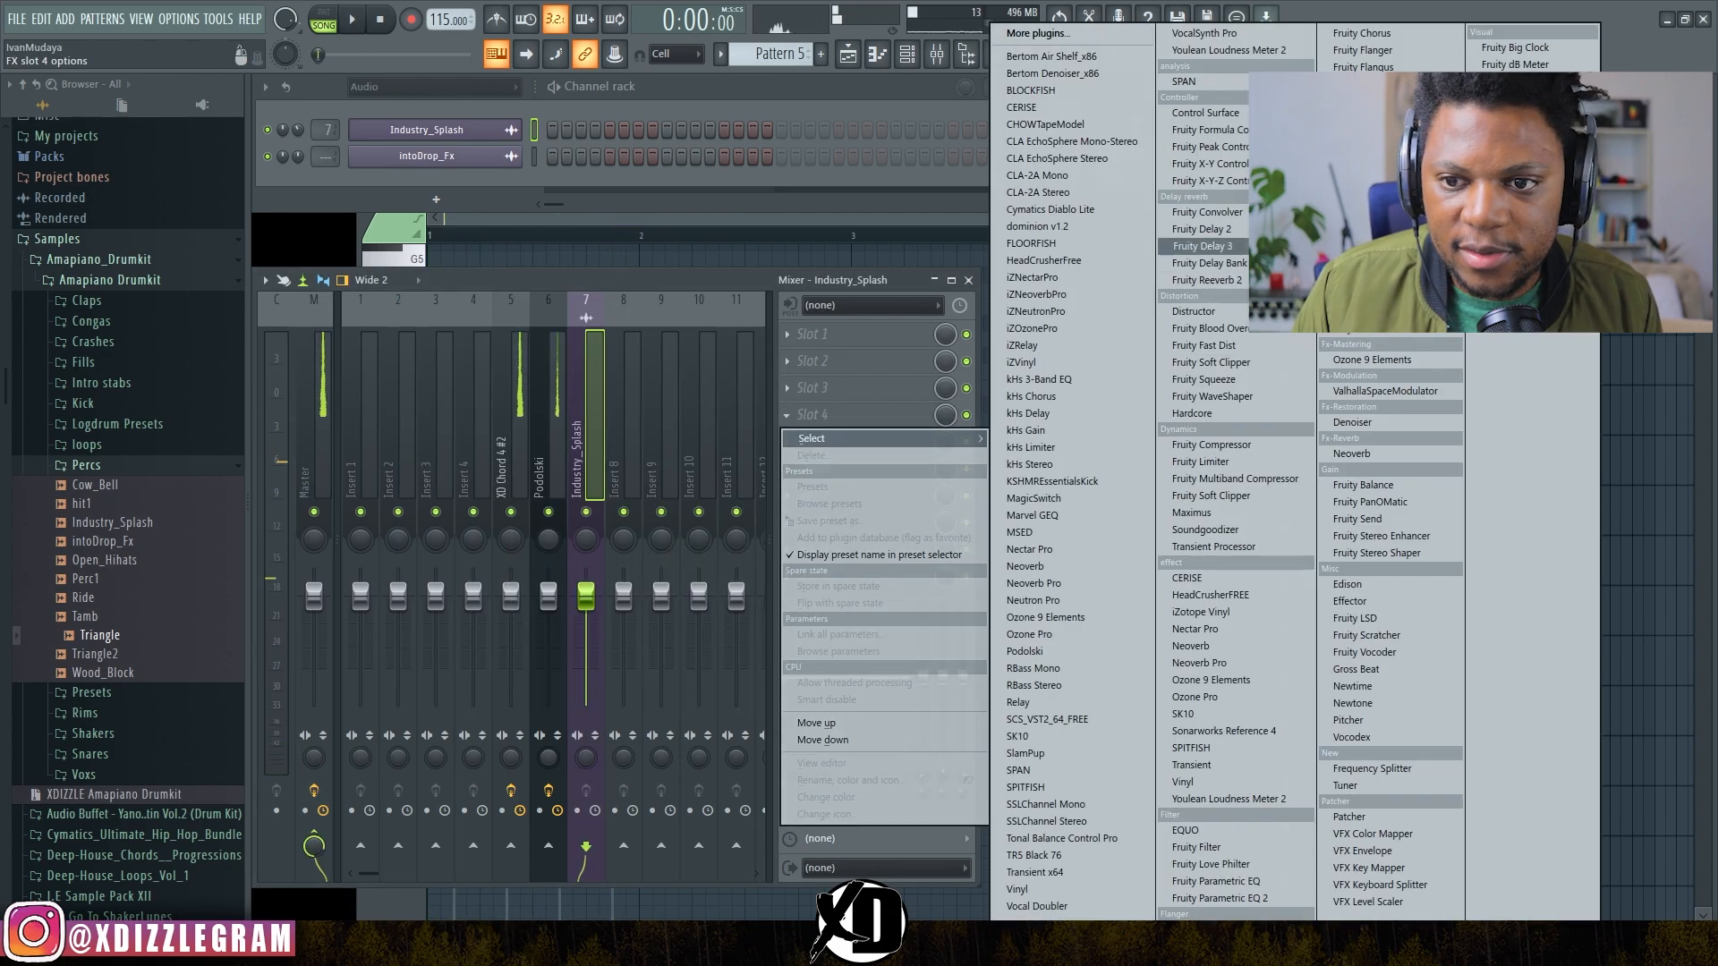
left_click(1239, 247)
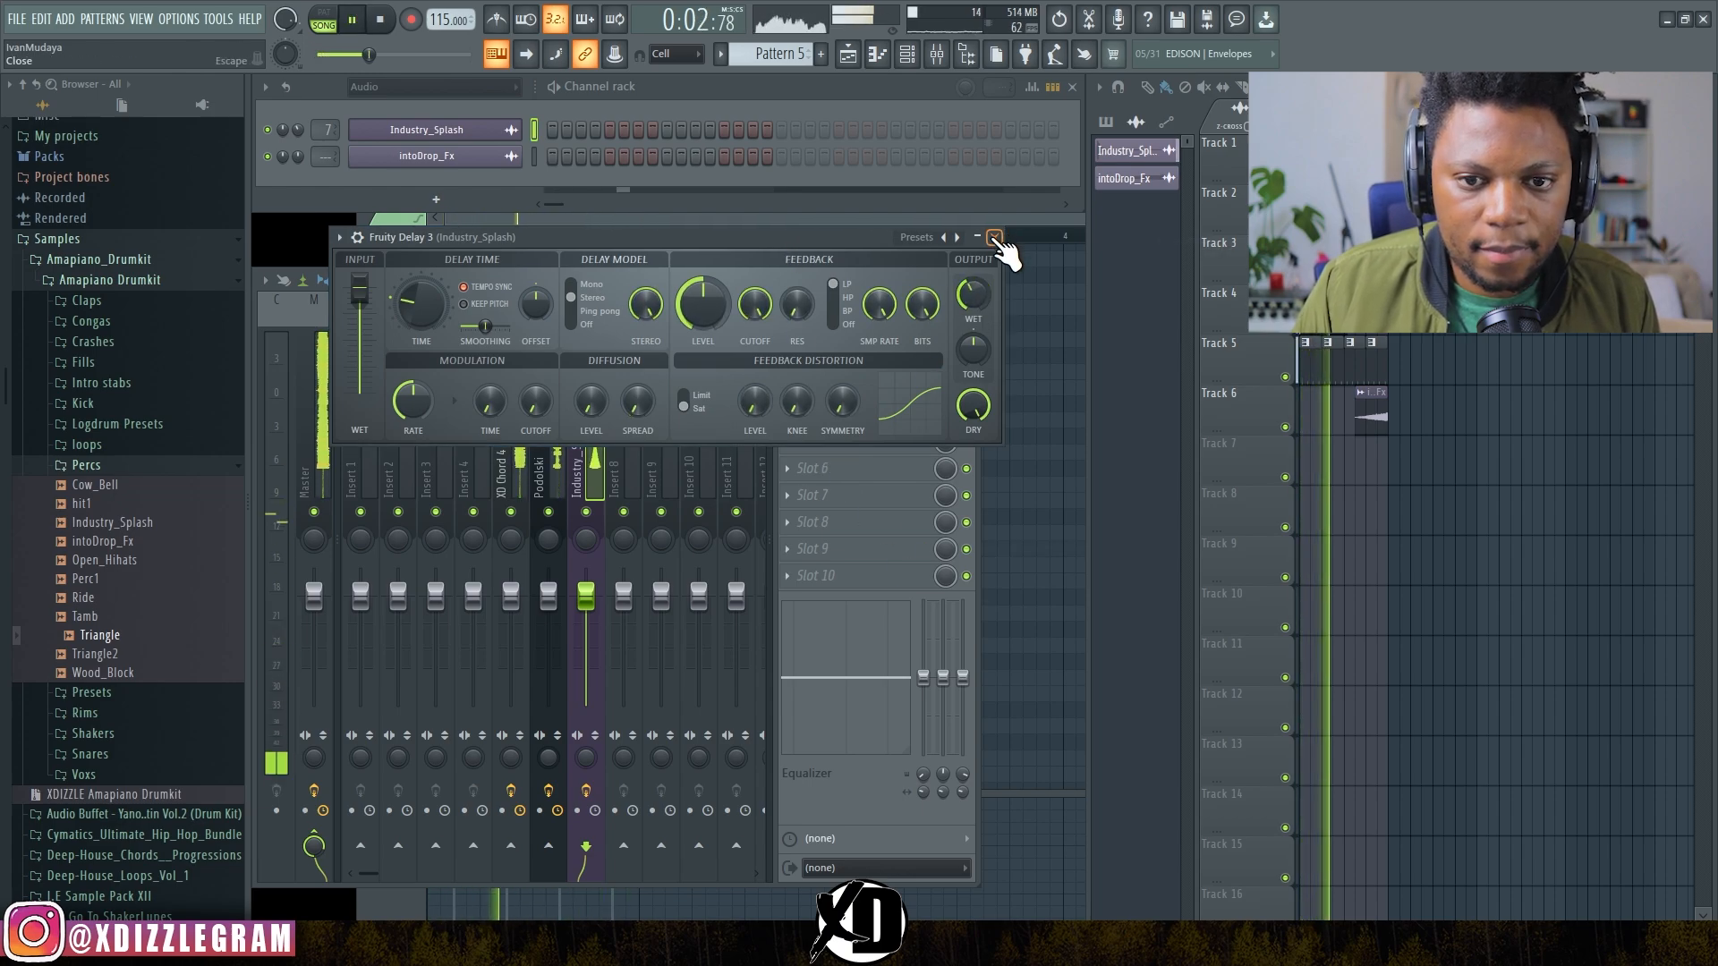
left_click(994, 238)
Step: Add Fruity Reeverb 2 in slot 5 of the Industry_Splash mixer track, with a decay time of 3.2 seconds
left_click(873, 443)
mouse_move(873, 465)
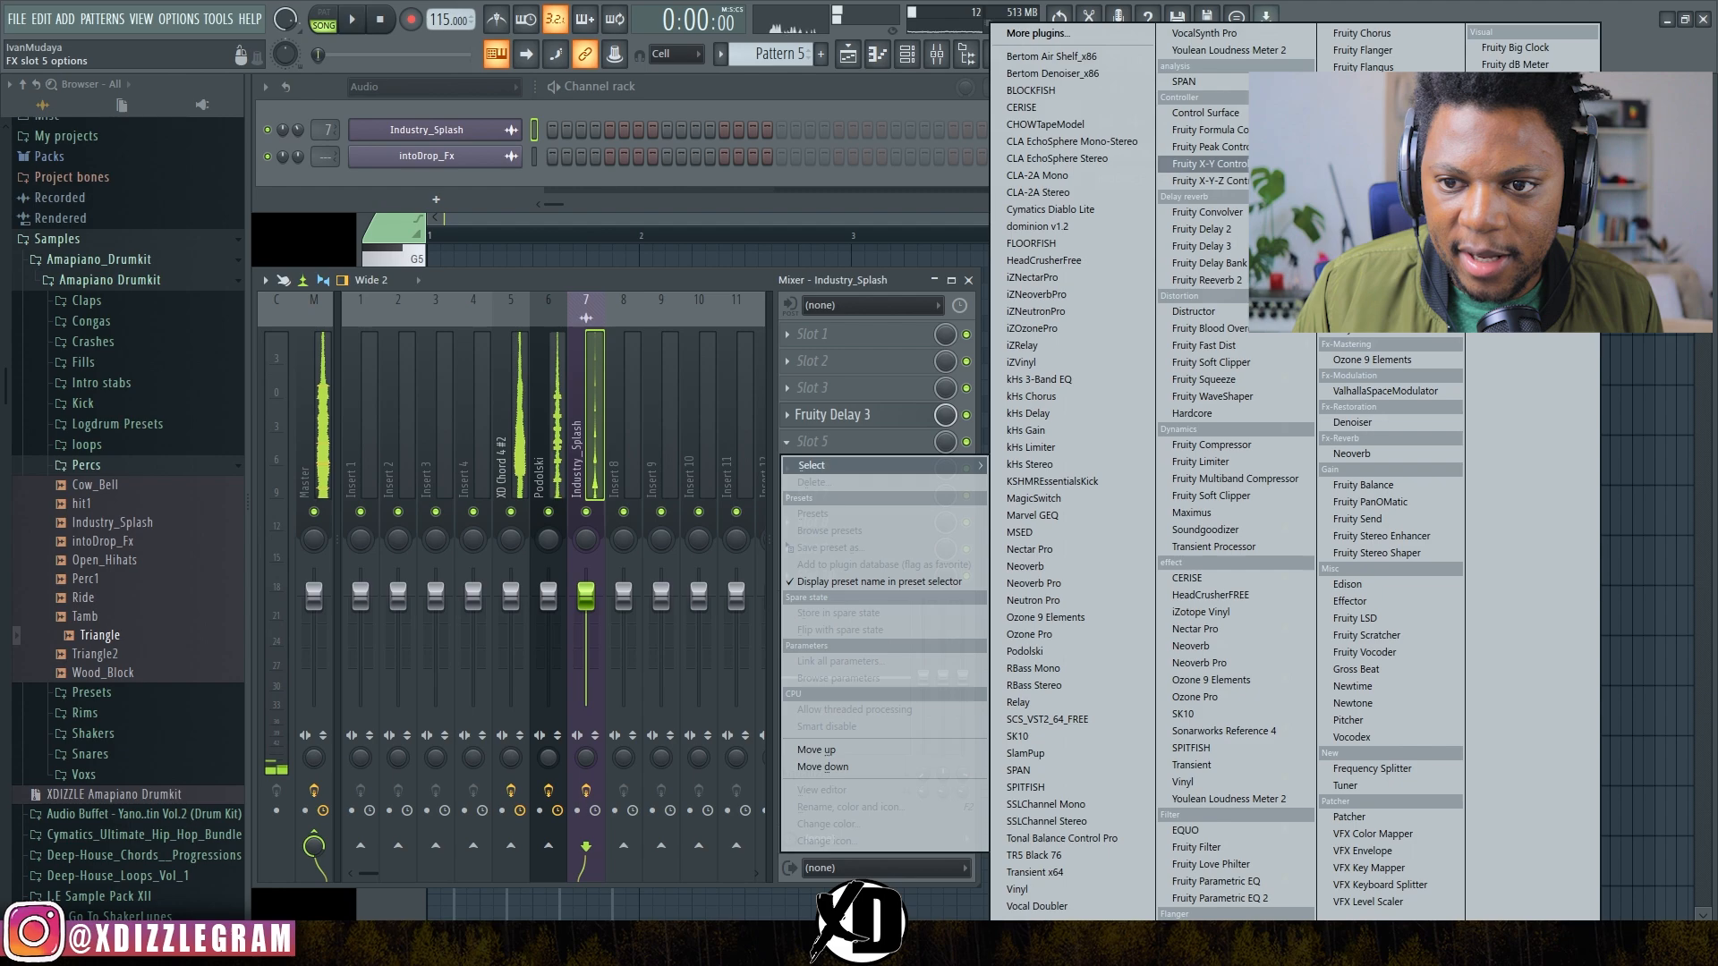
left_click(1242, 282)
key("space")
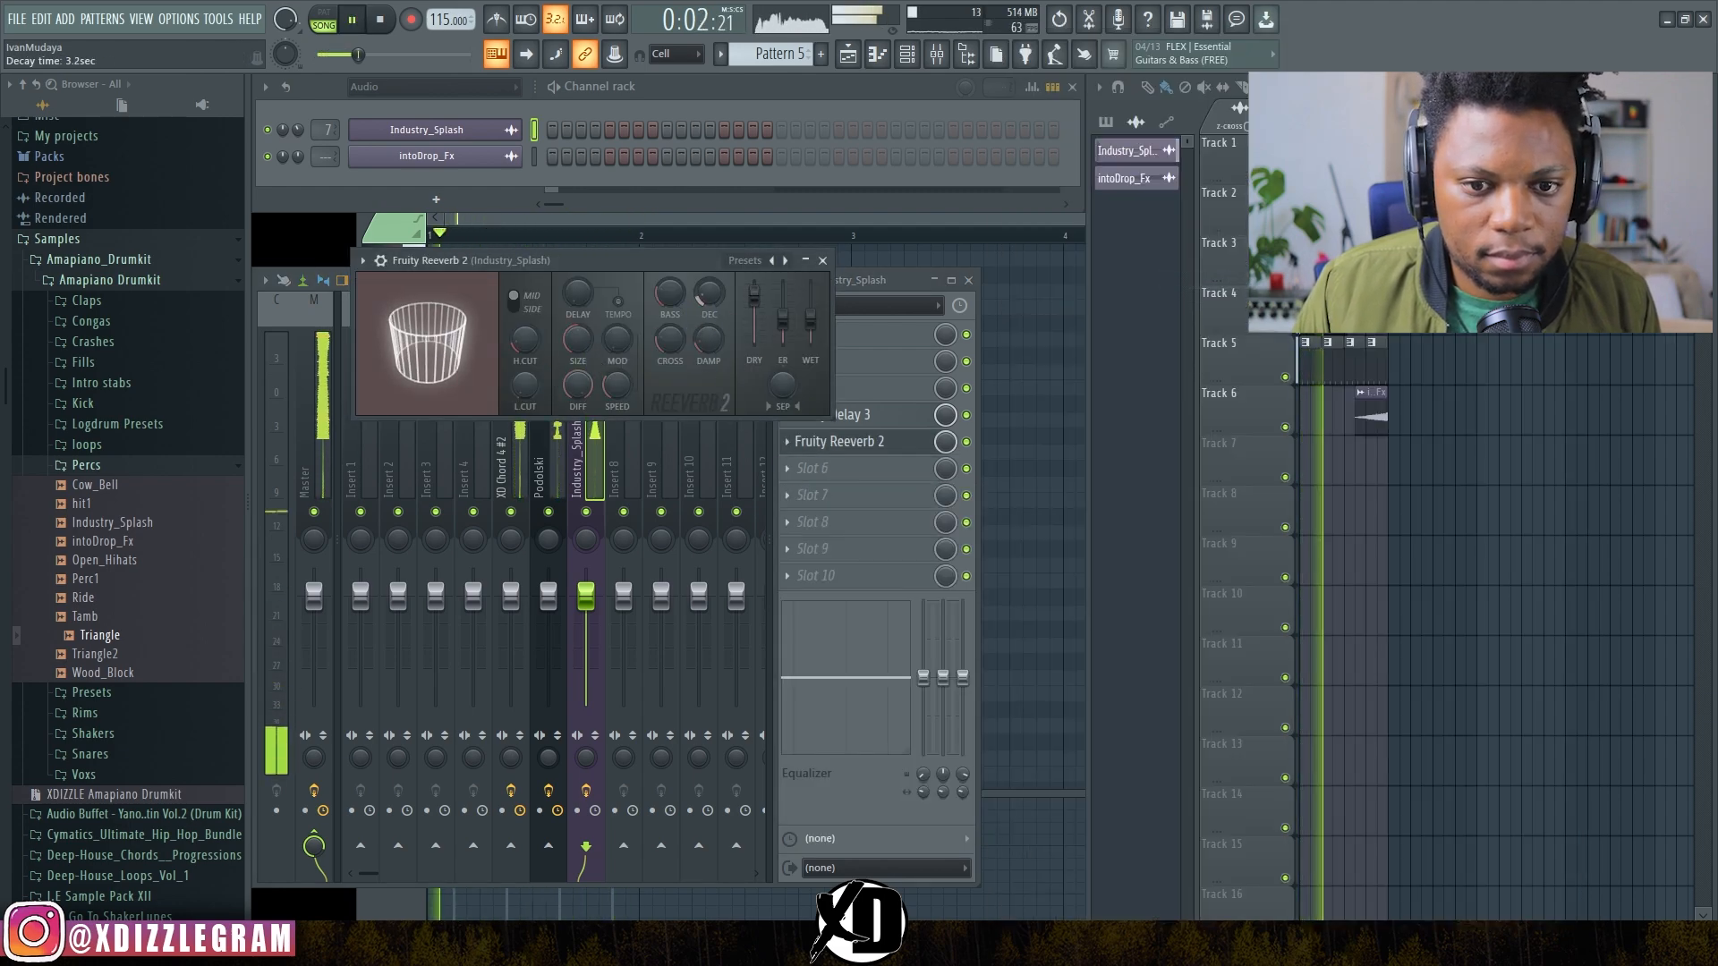
left_click(822, 261)
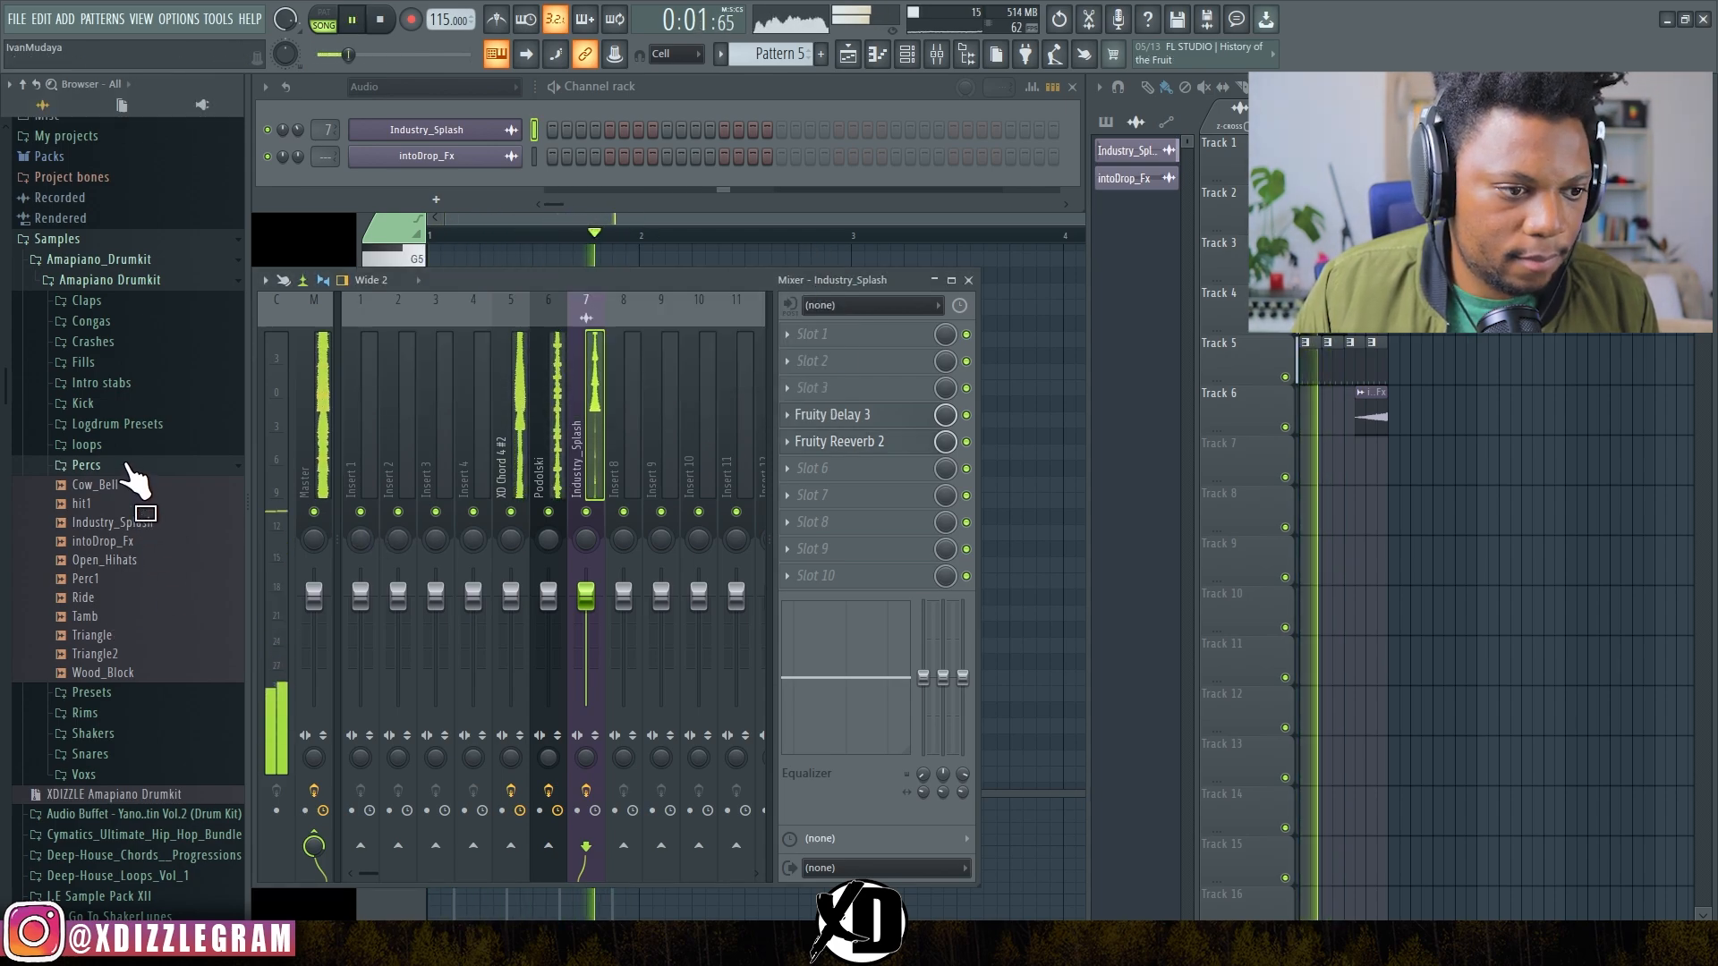
Step: Place the Shaker3 sample from the Shakers folder on playlist track 8 and repeat it across bars 1 to 4
left_click(125, 467)
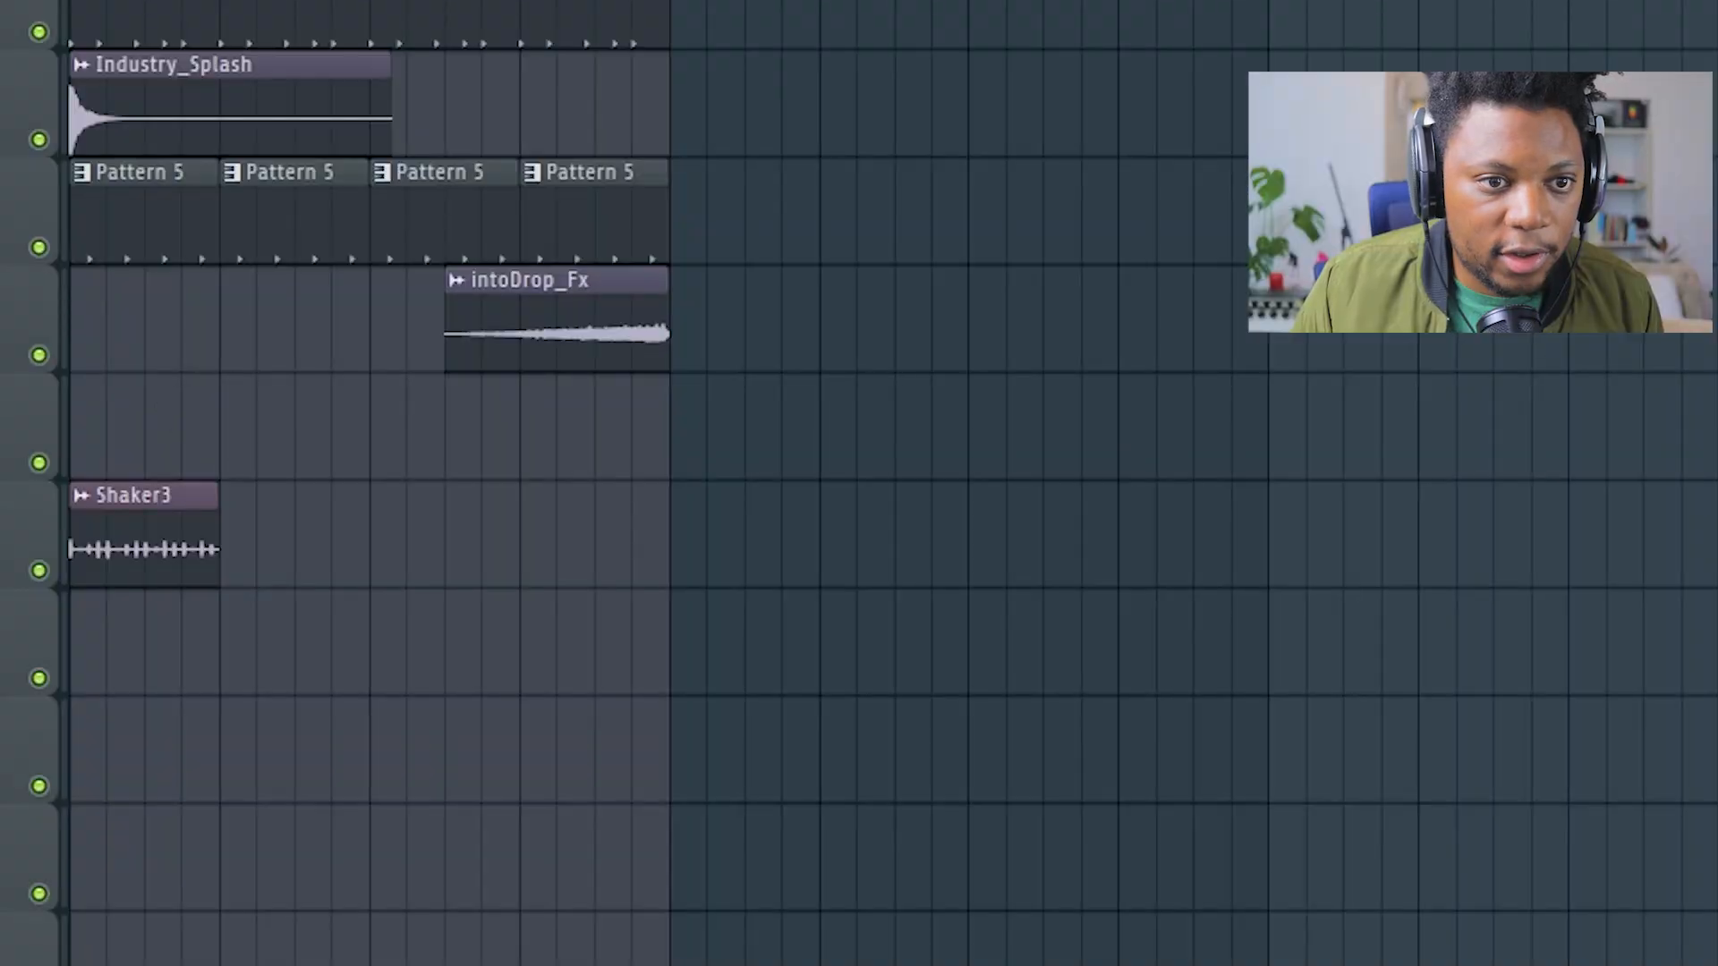
scroll(439, 537, "up", 3)
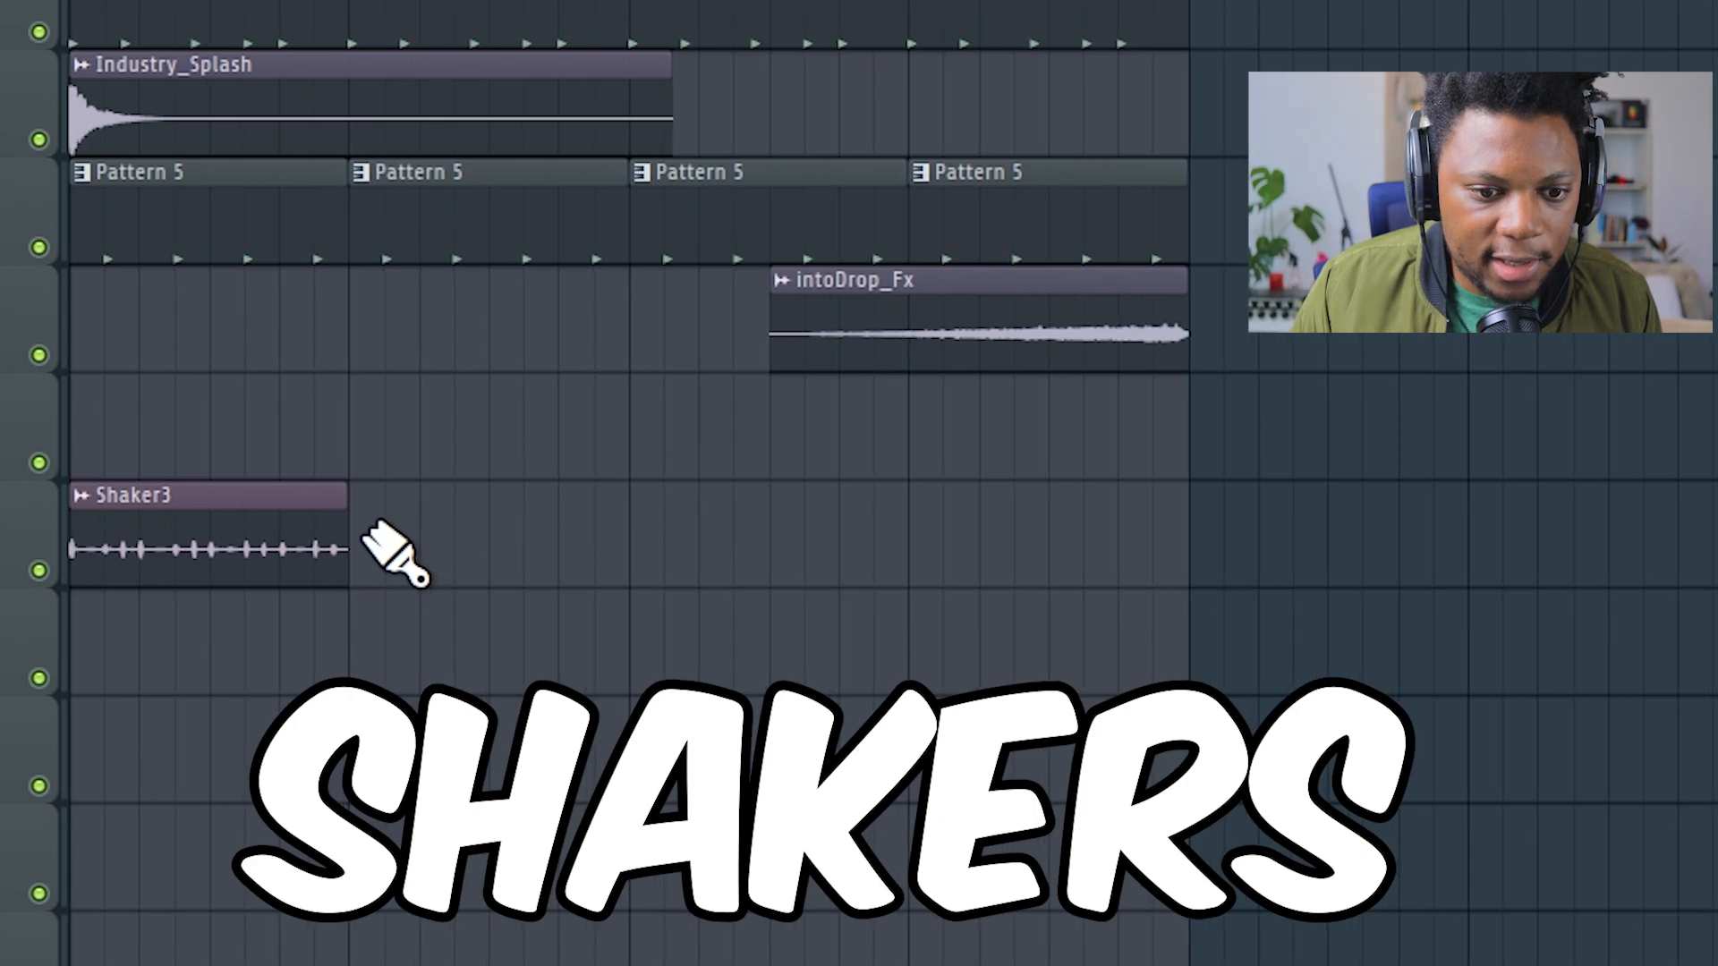
left_click_drag(365, 528, 1087, 537)
Step: Play the loop and lower the Shaker3 channel volume to 68%
key("space")
double_click(245, 533)
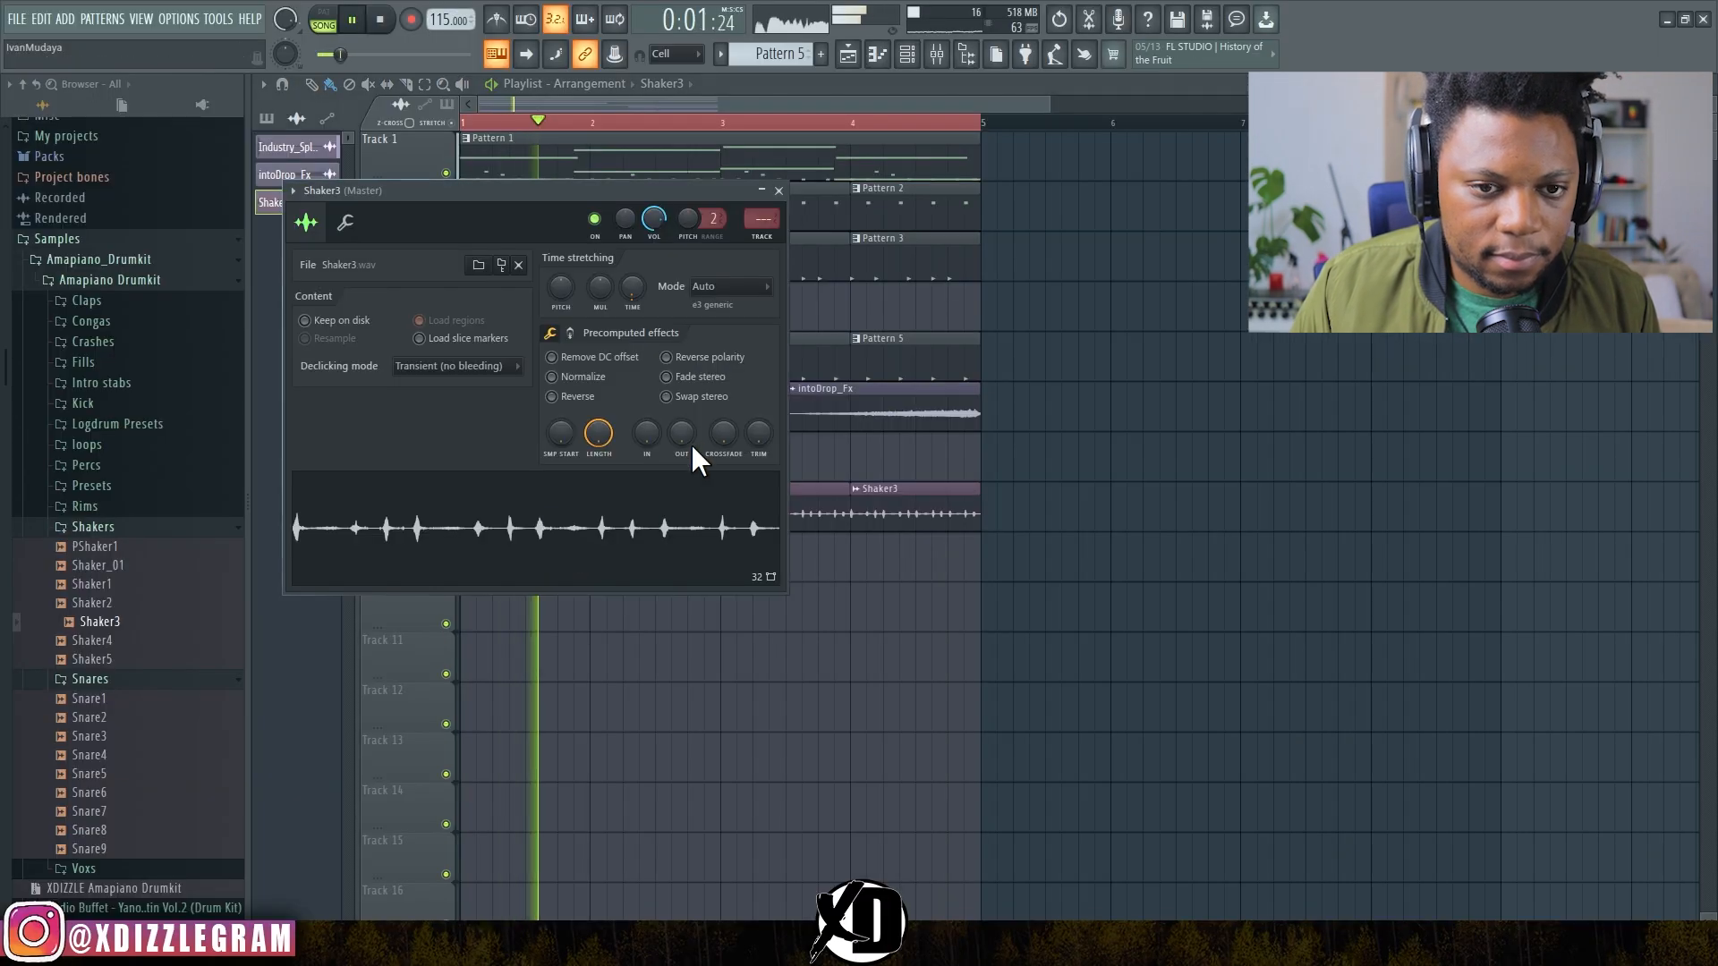
left_click_drag(654, 220, 653, 236)
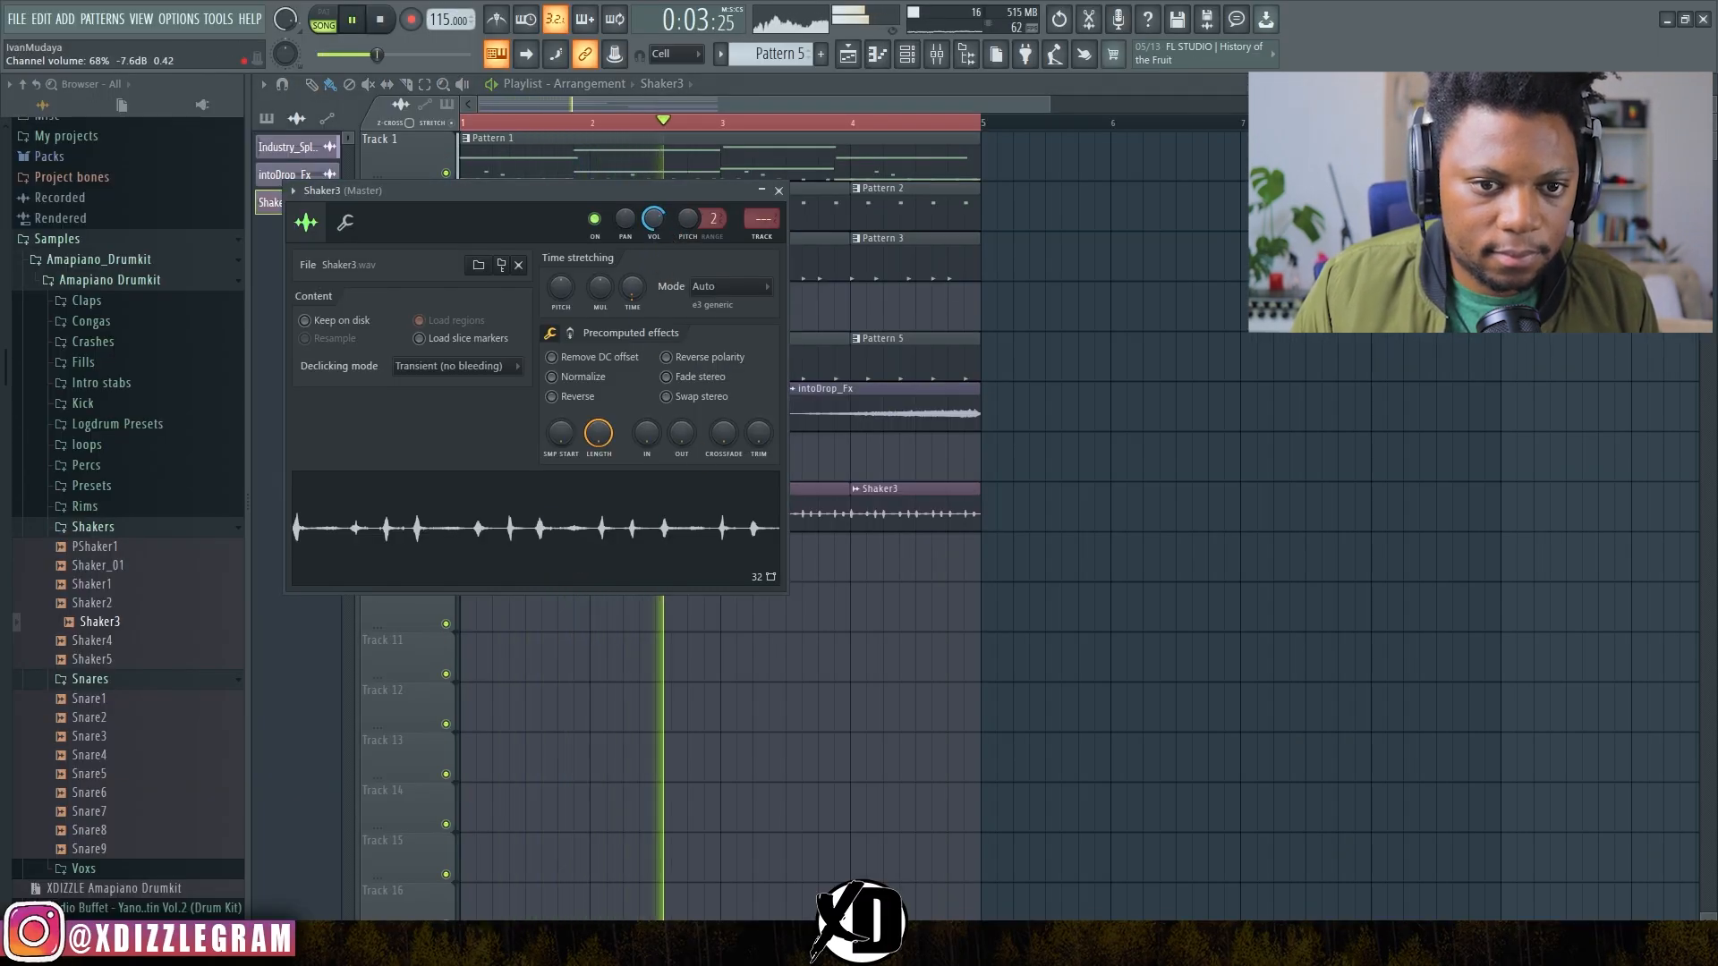
Step: Audition Shaker4, and place the Shaker1 sample on playlist track 9, repeated to fill bars 1 to 4
left_click(117, 646)
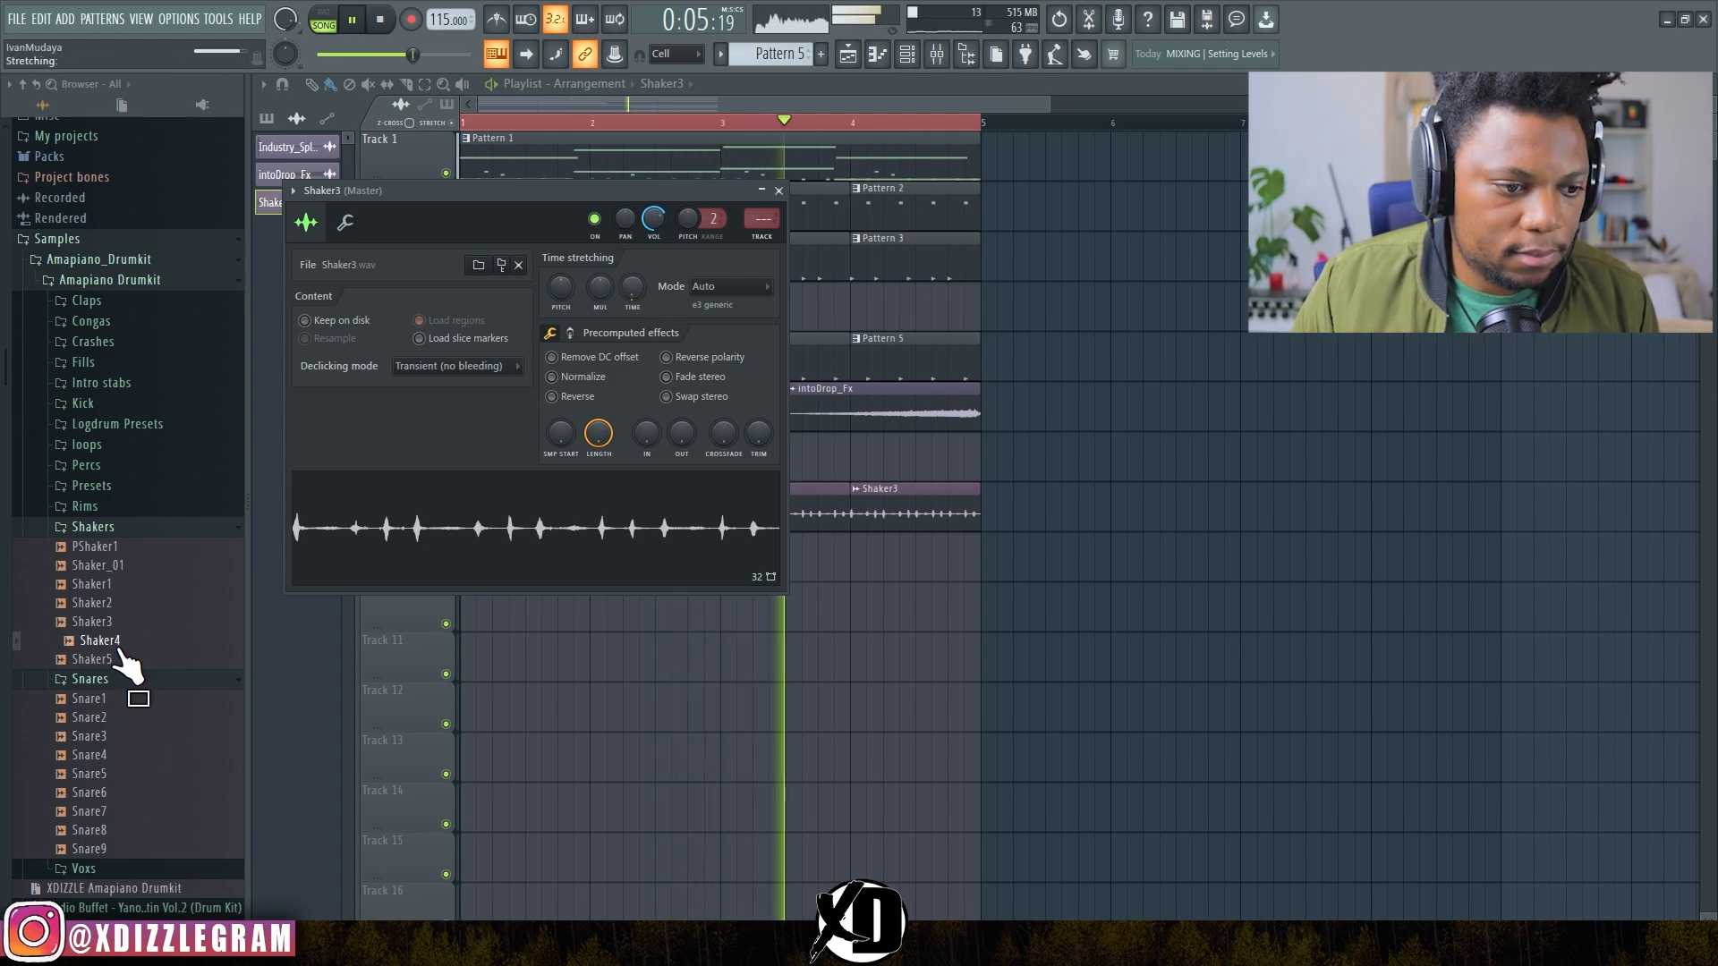
left_click(779, 191)
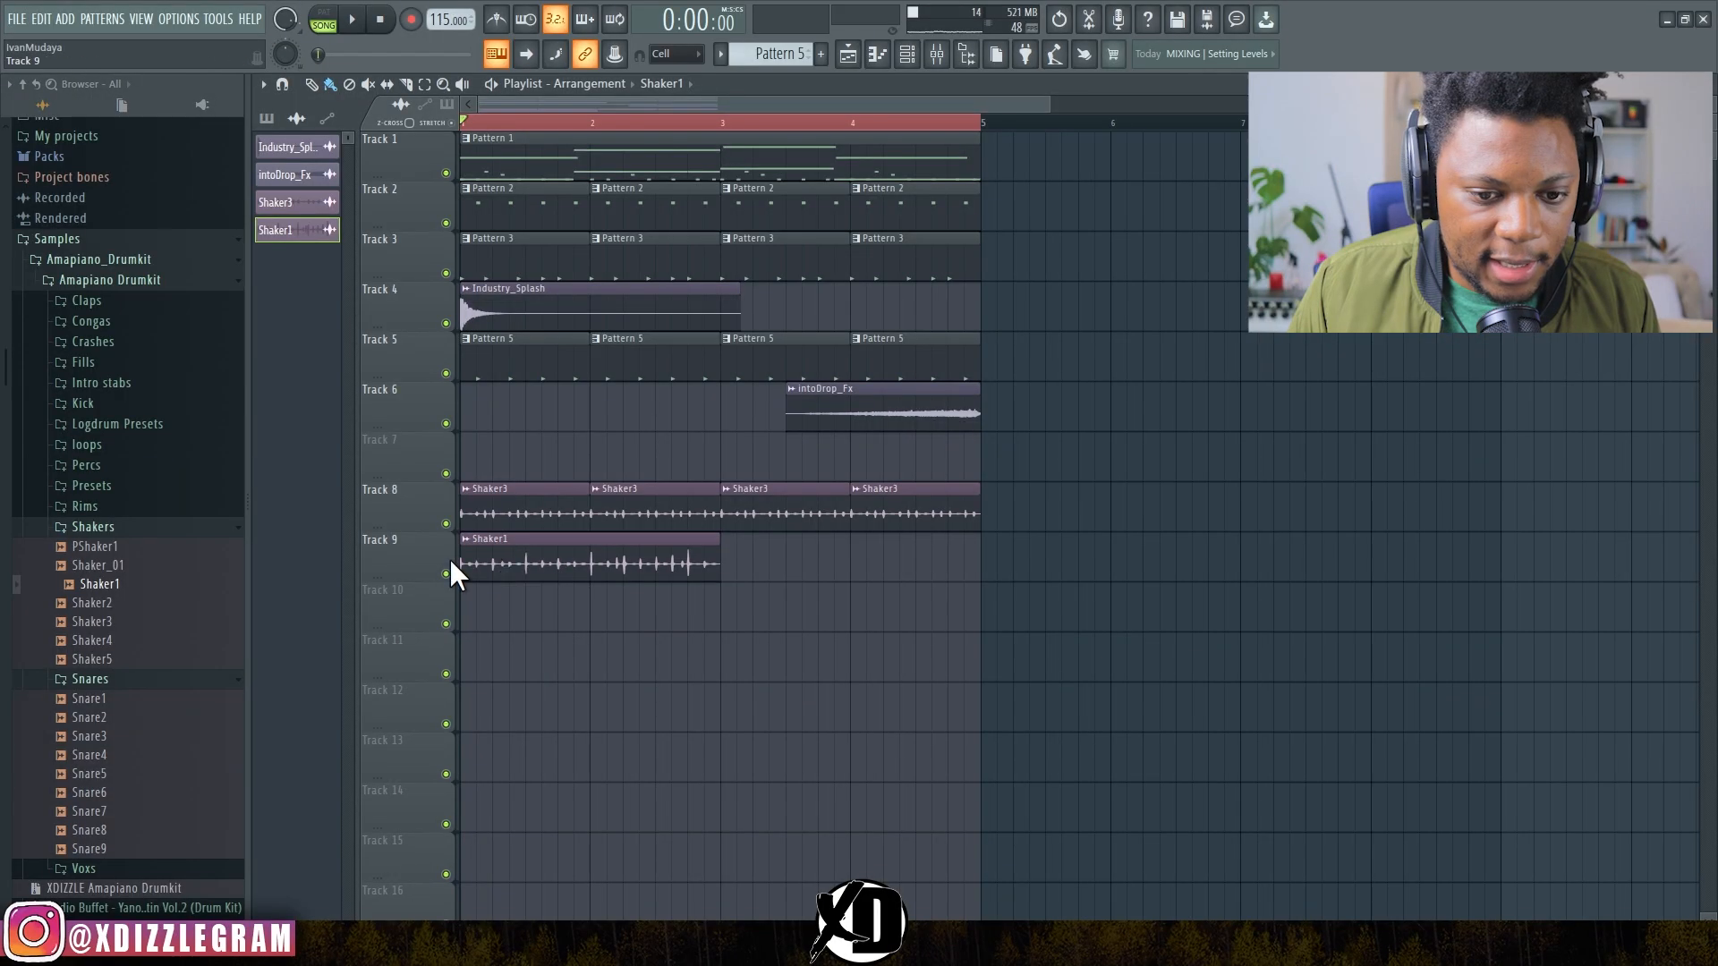
left_click(745, 568)
Step: Lower the Shaker1 channel's volume and pan it slightly right while the loop plays
double_click(633, 564)
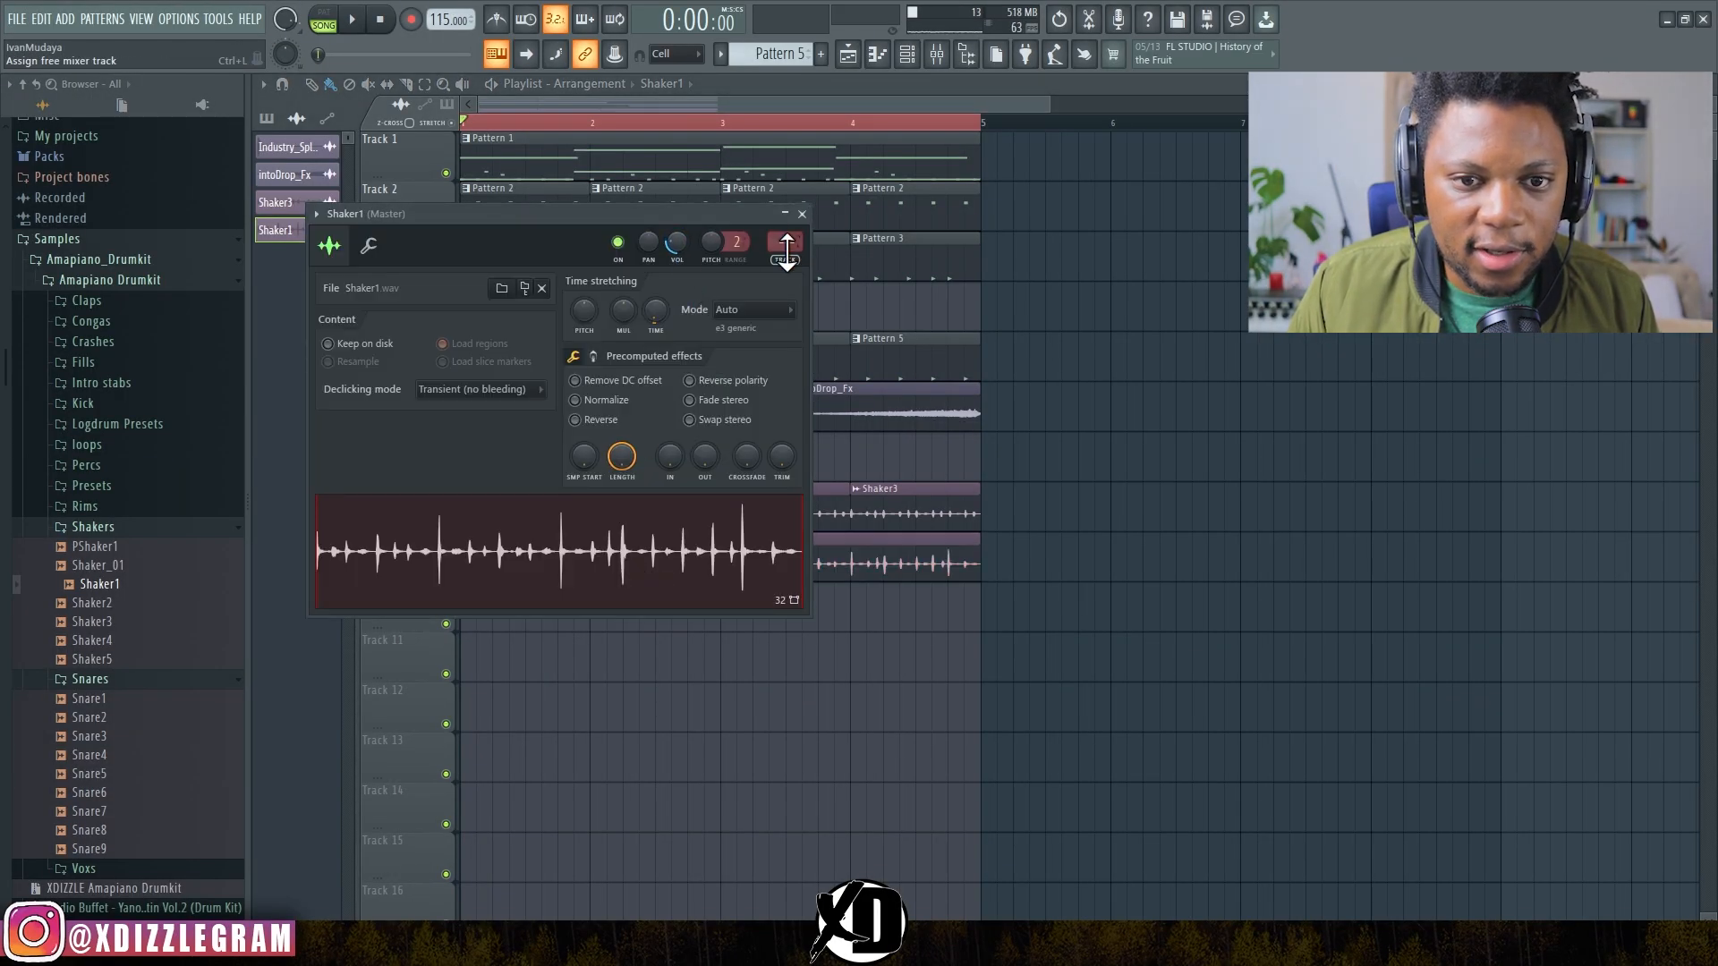
key("space")
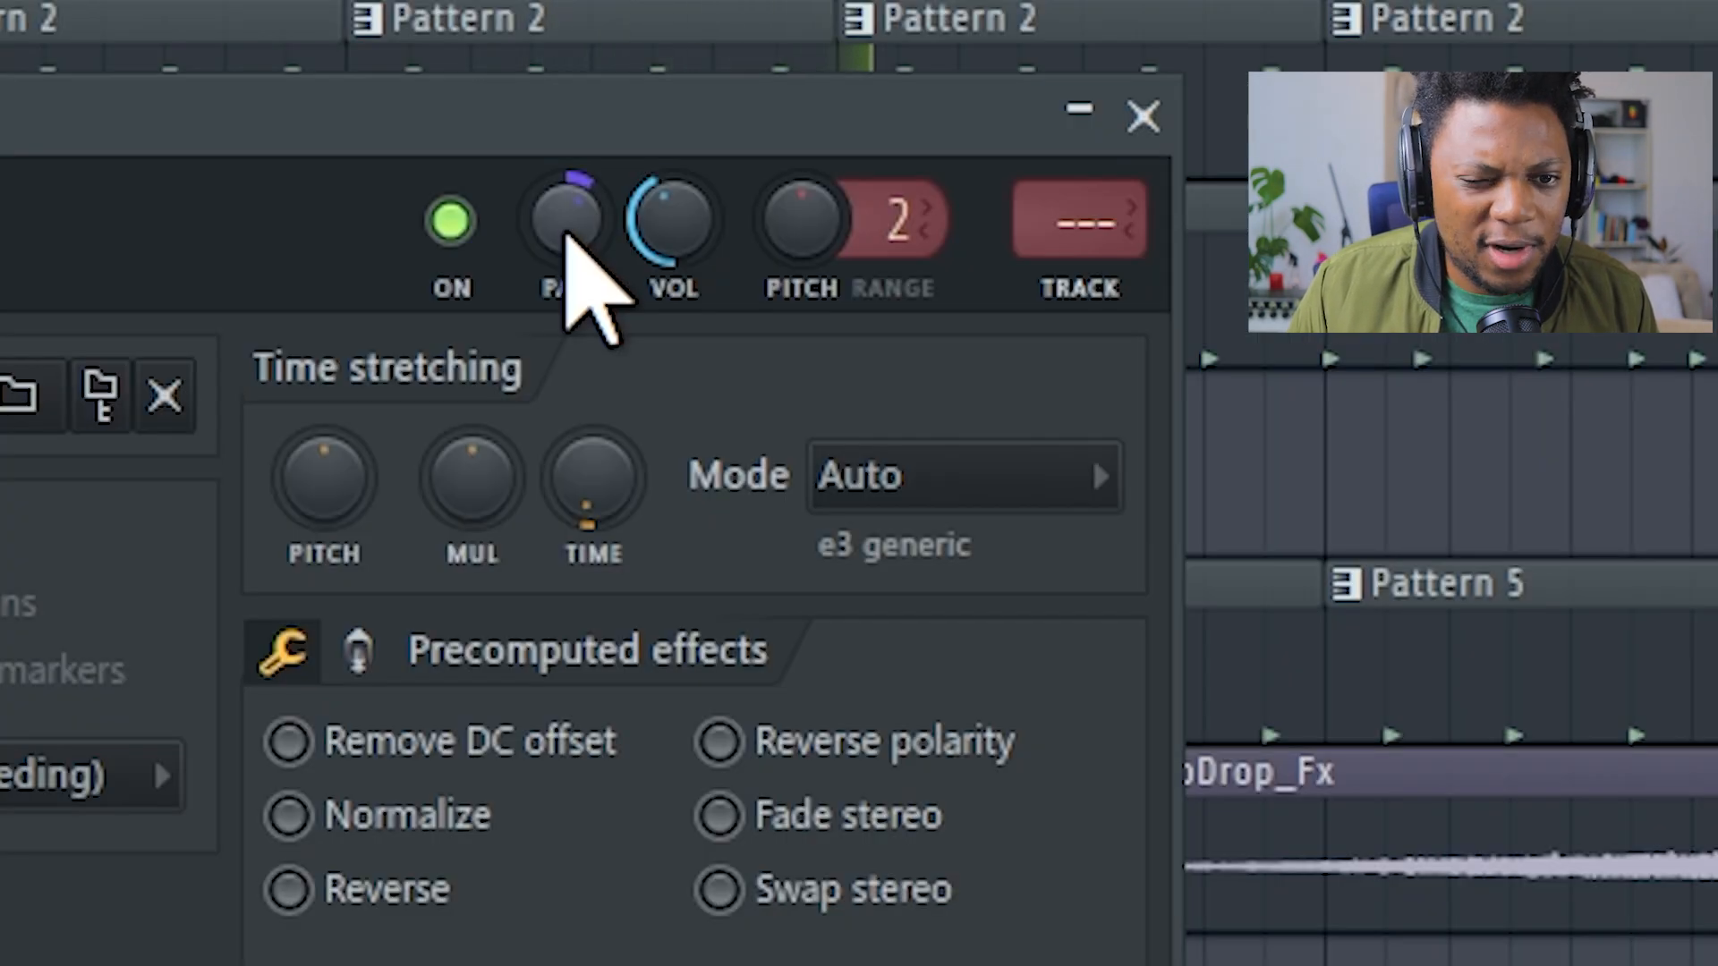
left_click(1143, 116)
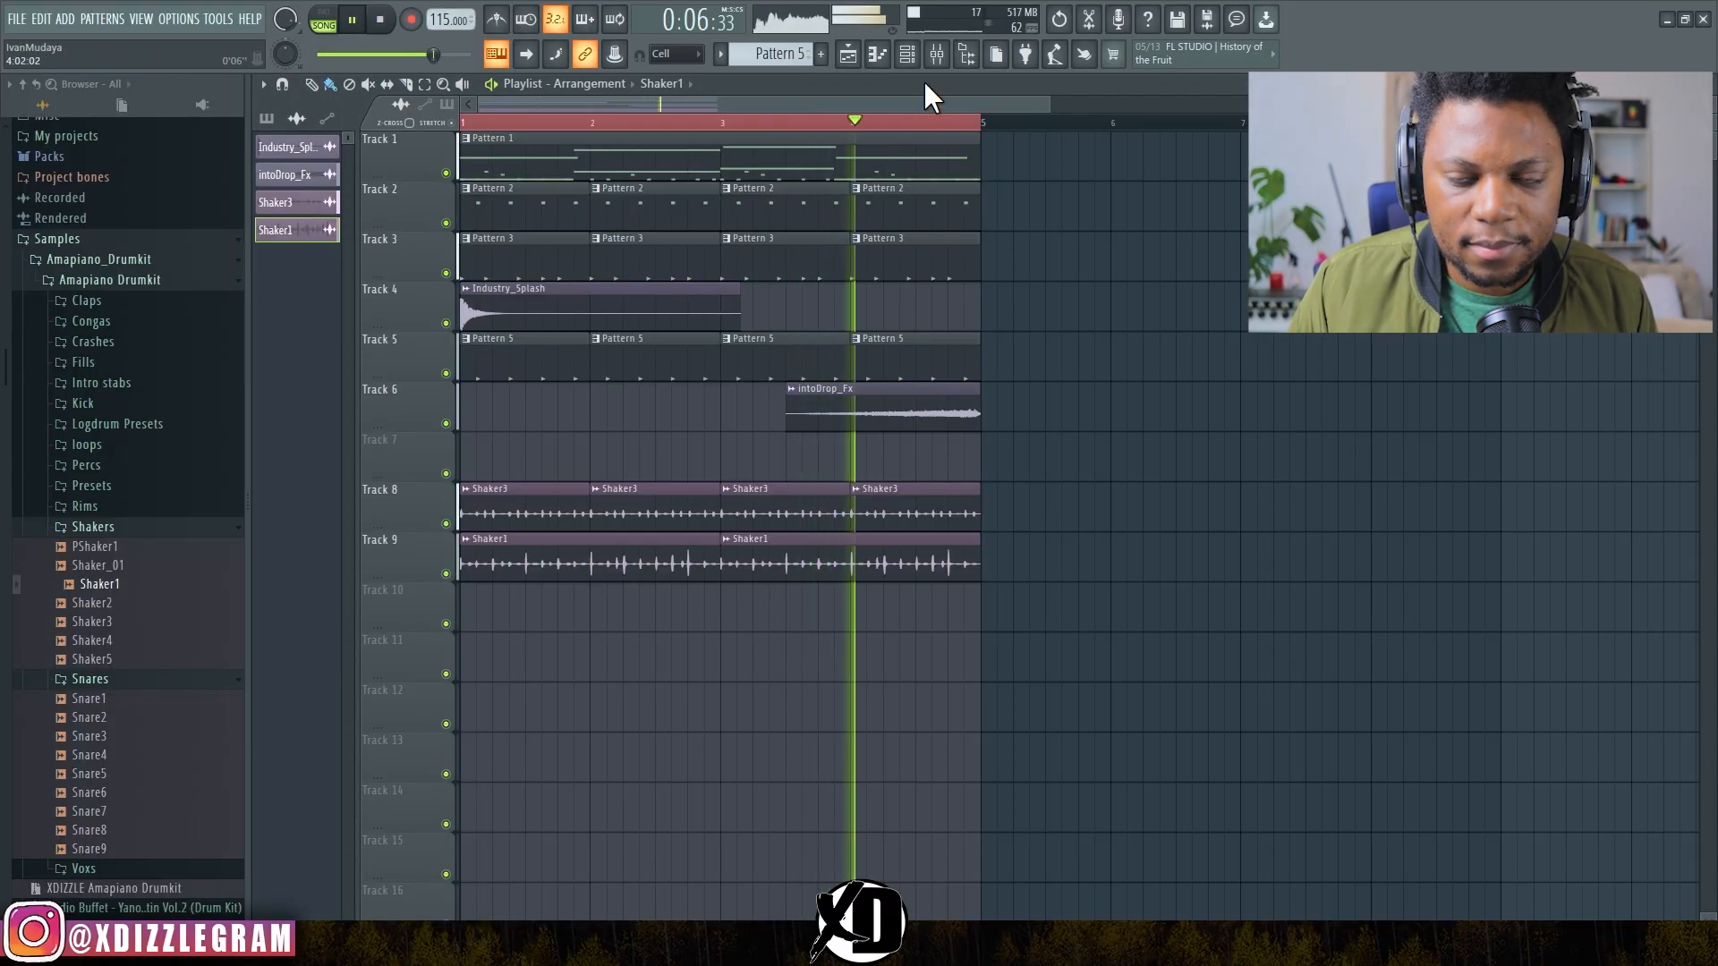
Step: Place the Vigro_Roll_1 sample from the Fills folder on playlist track 7 in the second half of bar 4
double_click(925, 83)
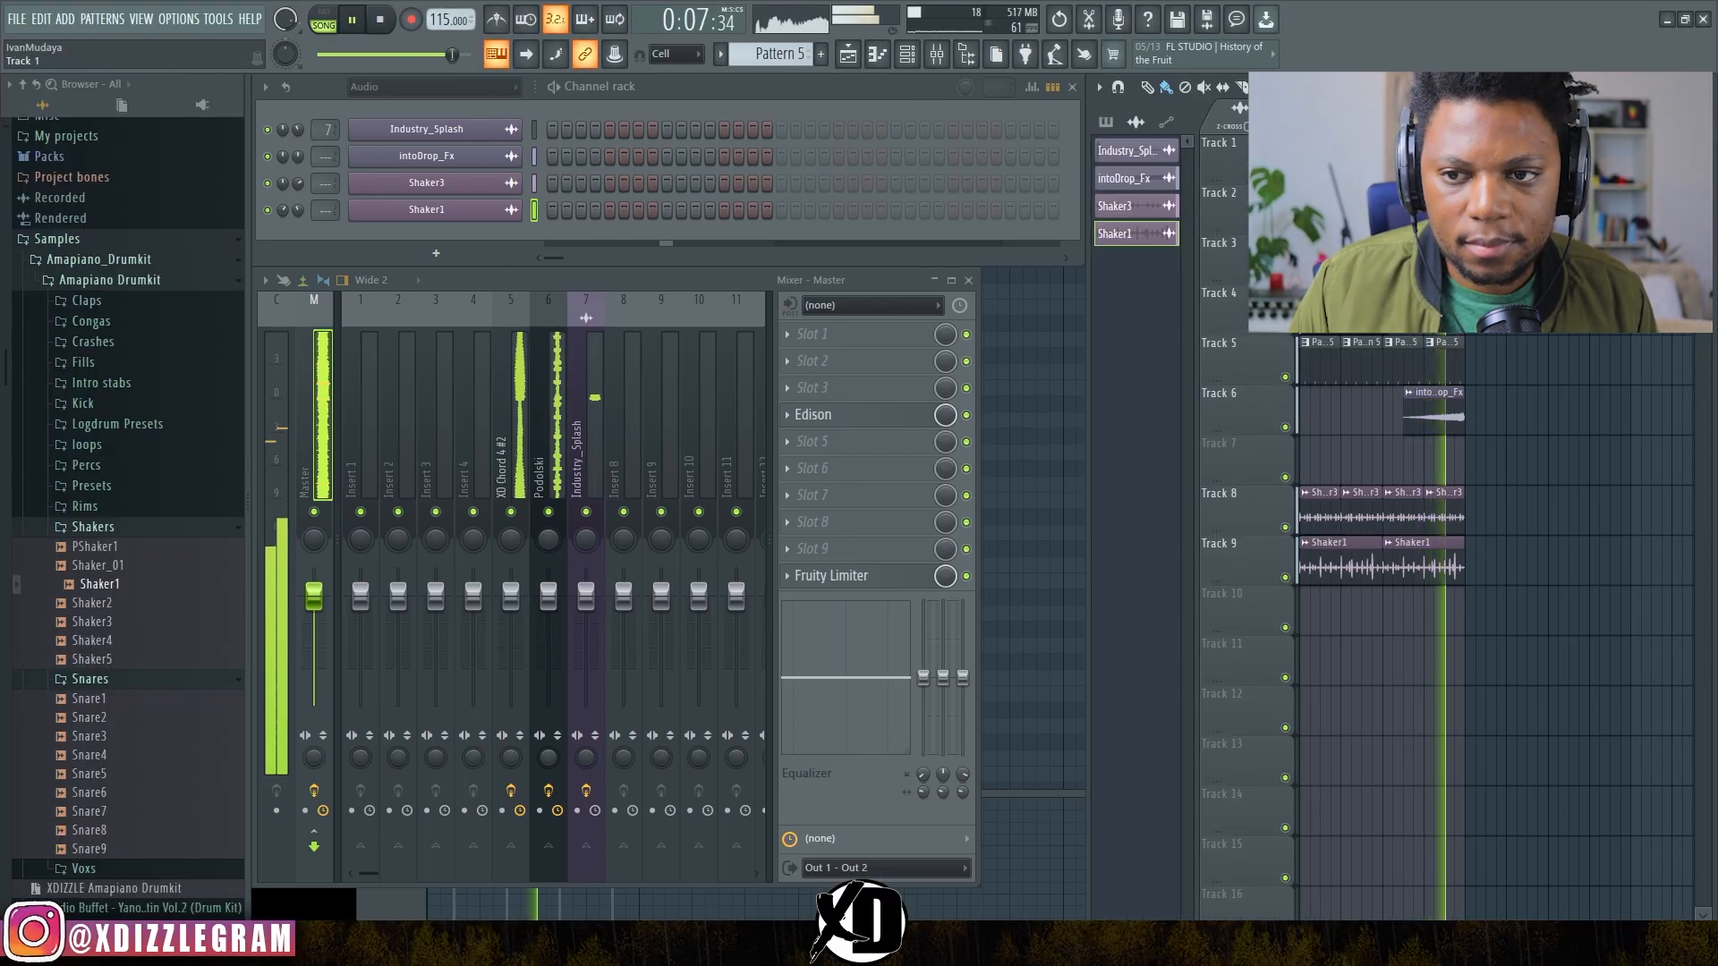
scroll(1330, 233, "down", 1)
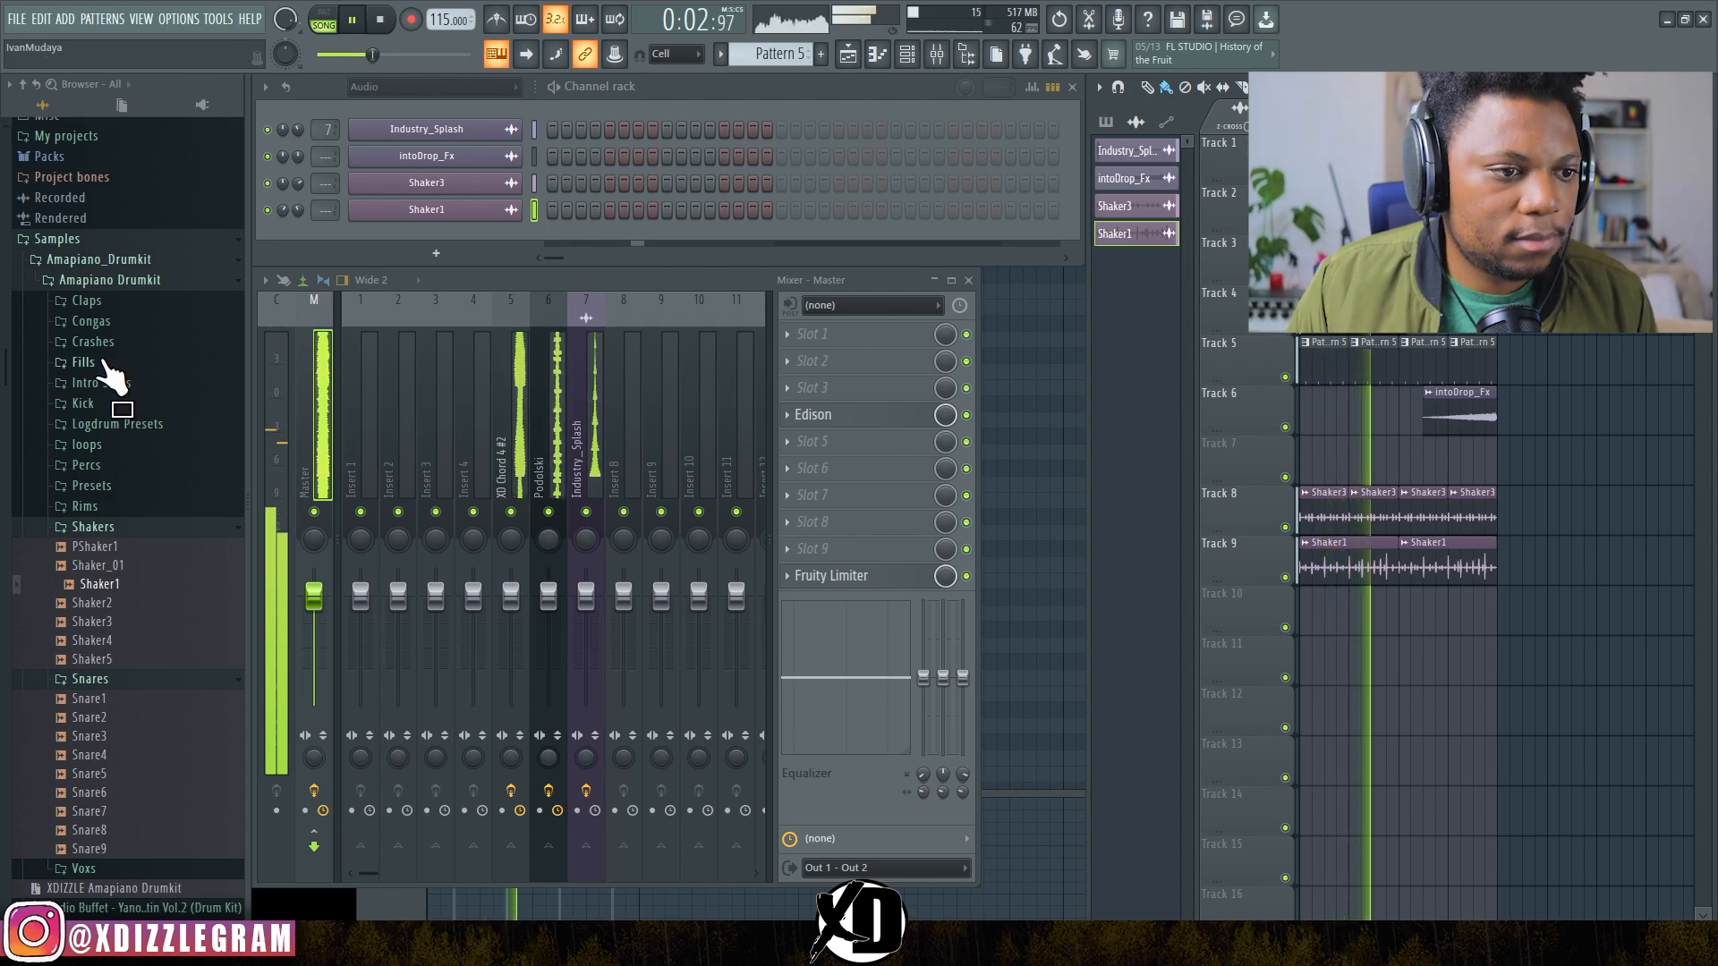
left_click(116, 364)
left_click(125, 402)
key("space")
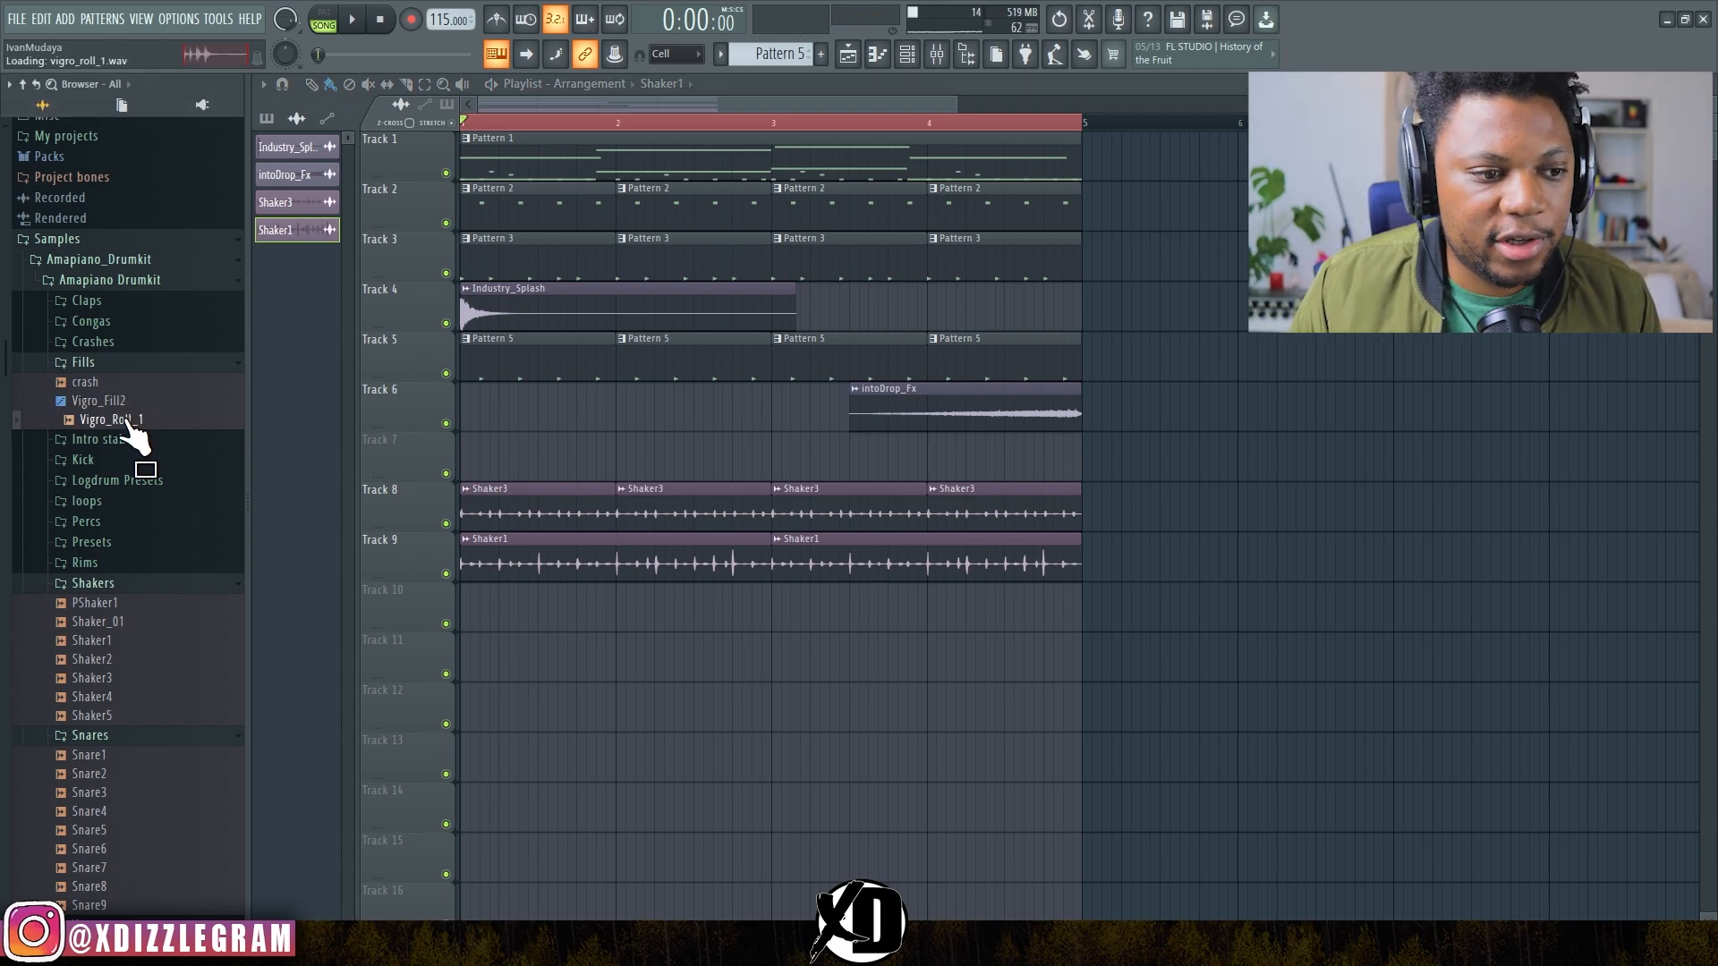
left_click_drag(195, 457, 1027, 458)
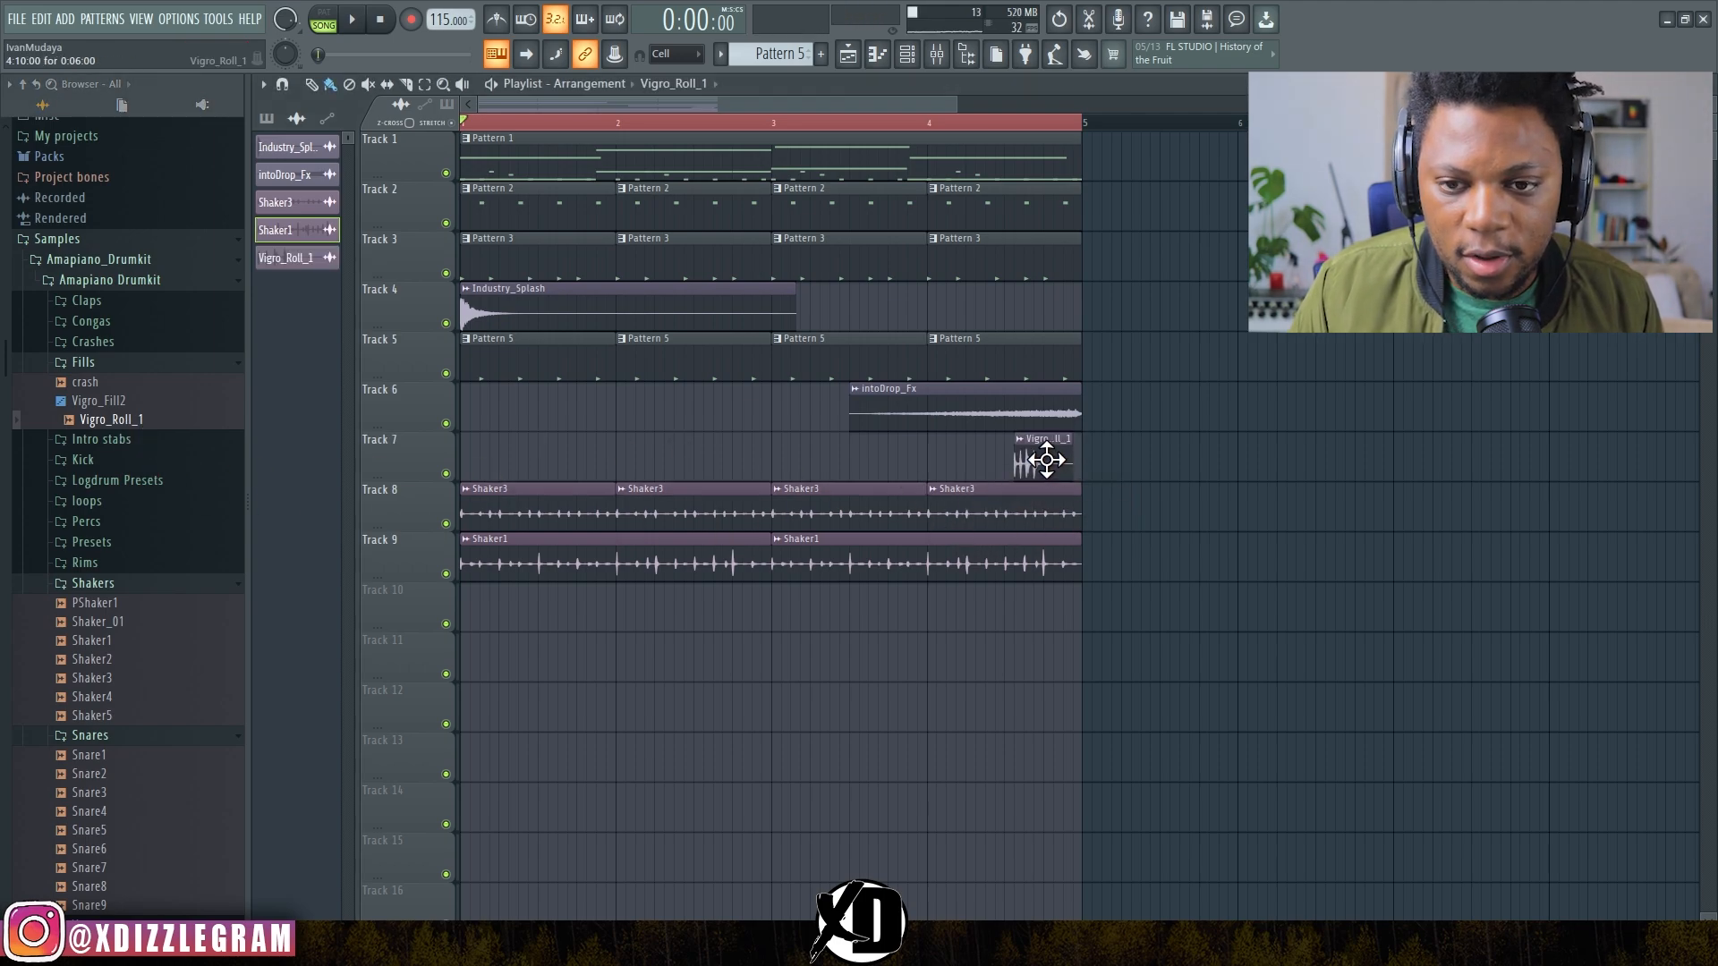
Step: Play back from within bar 4 and shift the Vigro_Roll_1 clip slightly later so it ends at bar 5
scroll(1075, 123, "up", 5)
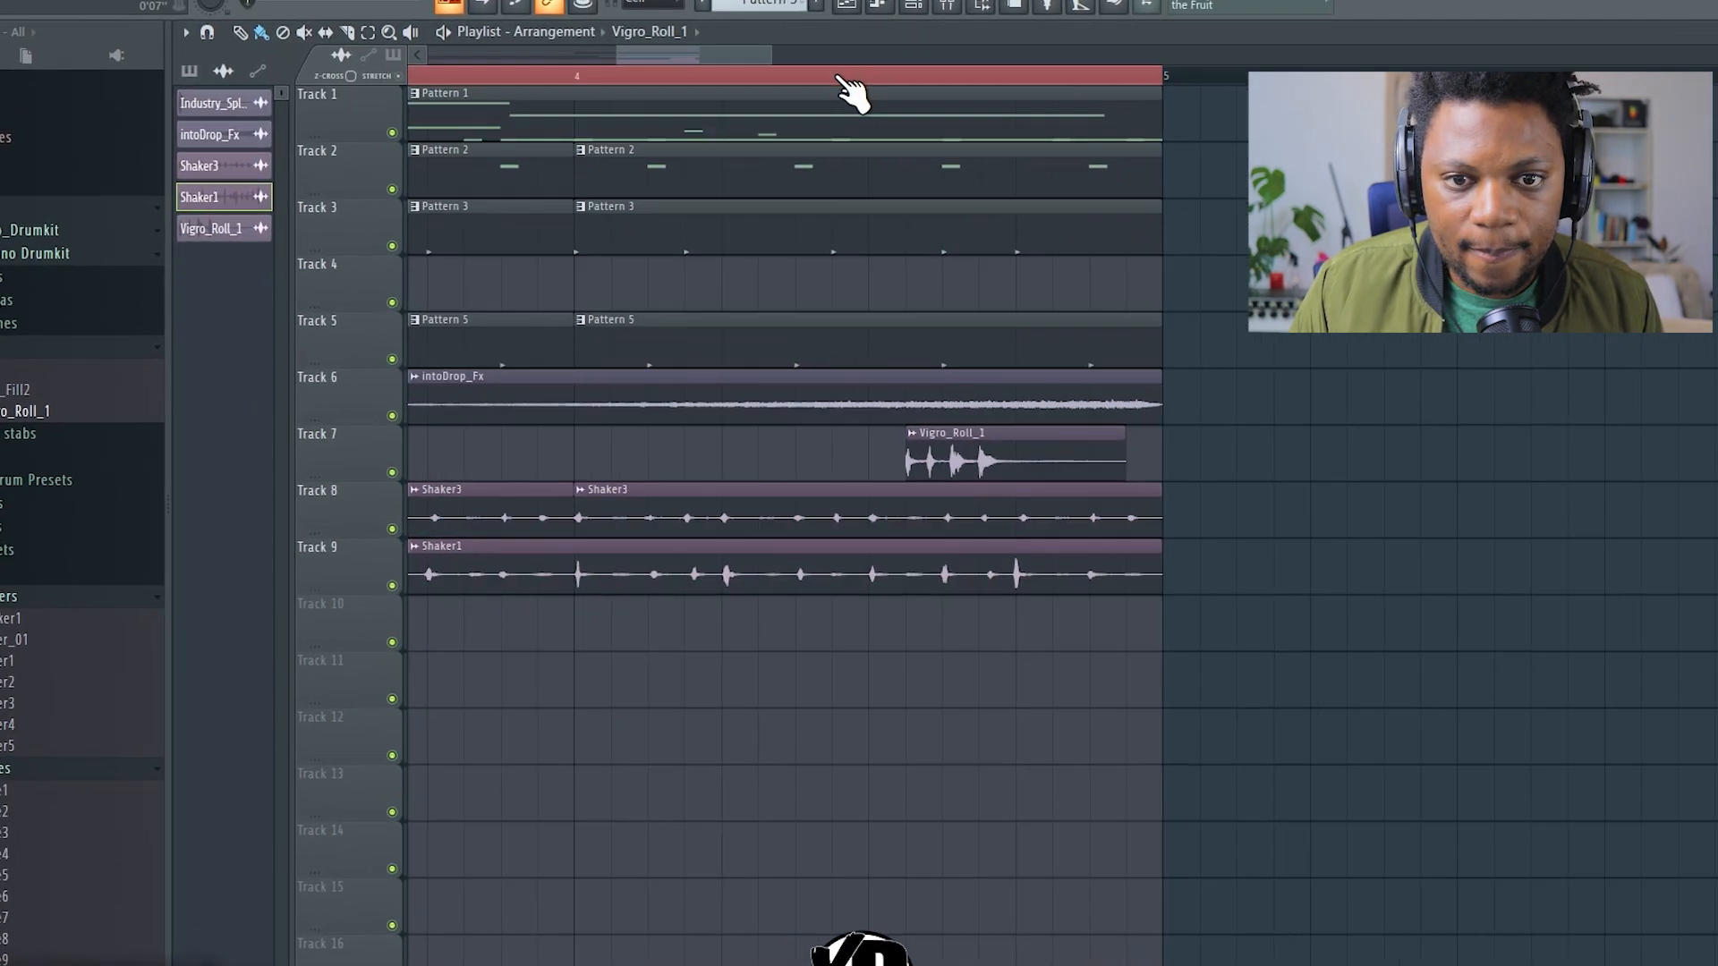
left_click(759, 77)
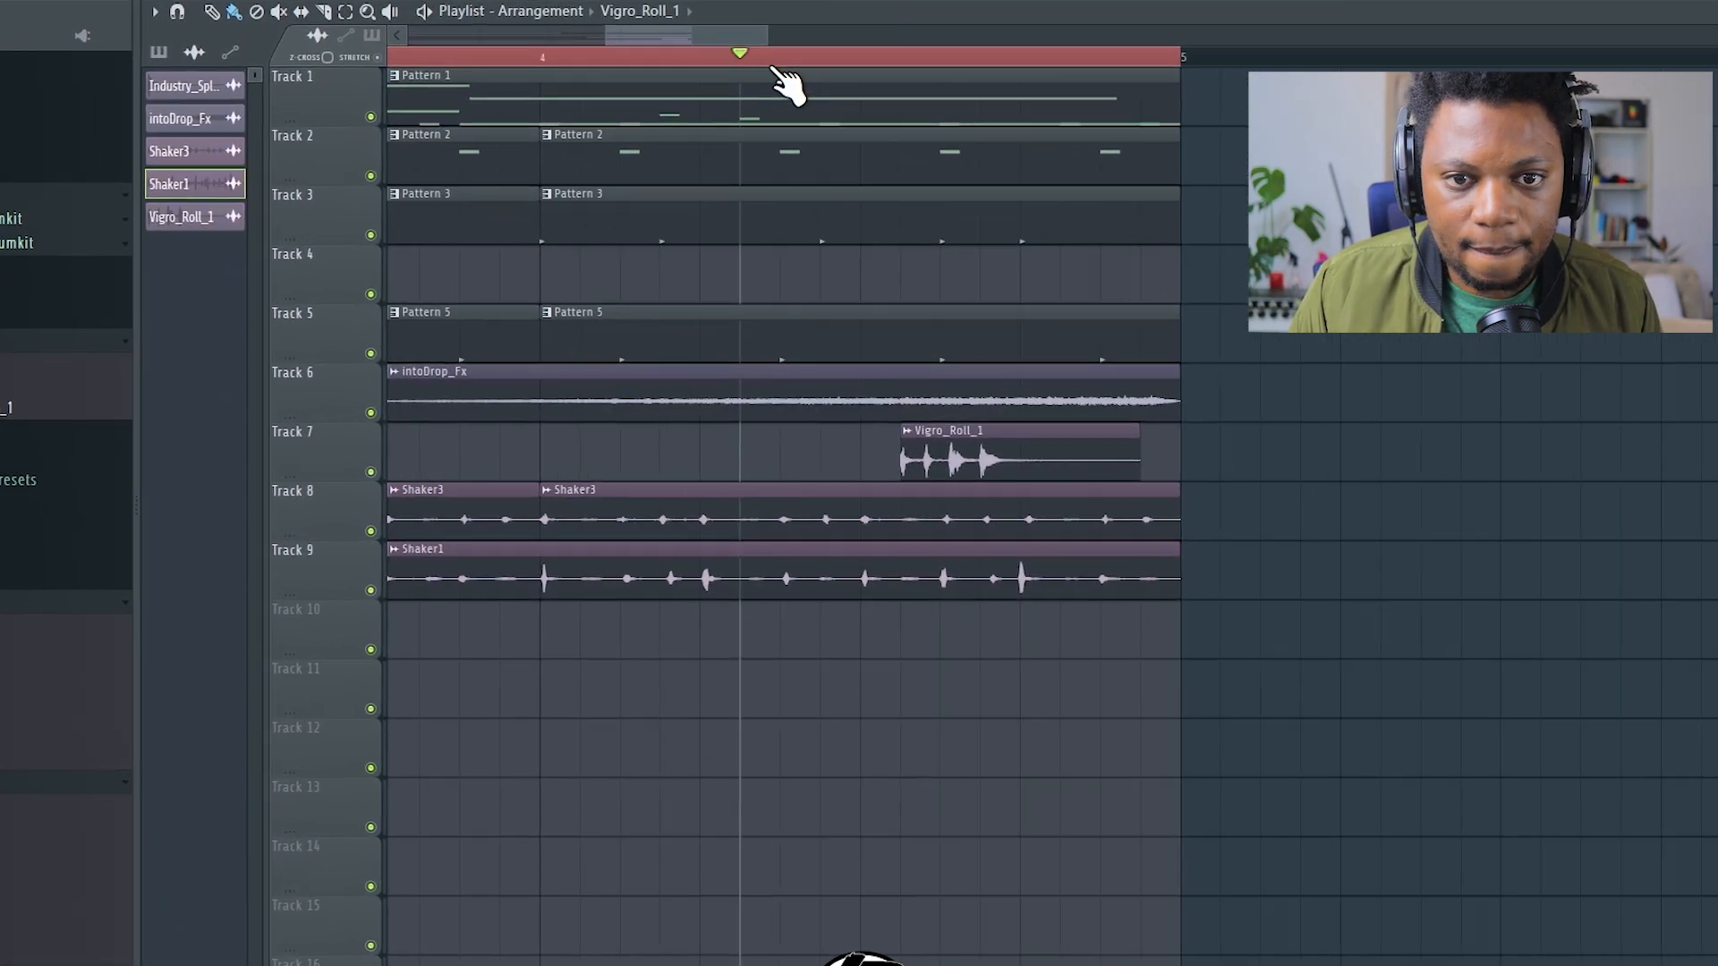
key("space")
left_click_drag(996, 469, 1017, 466)
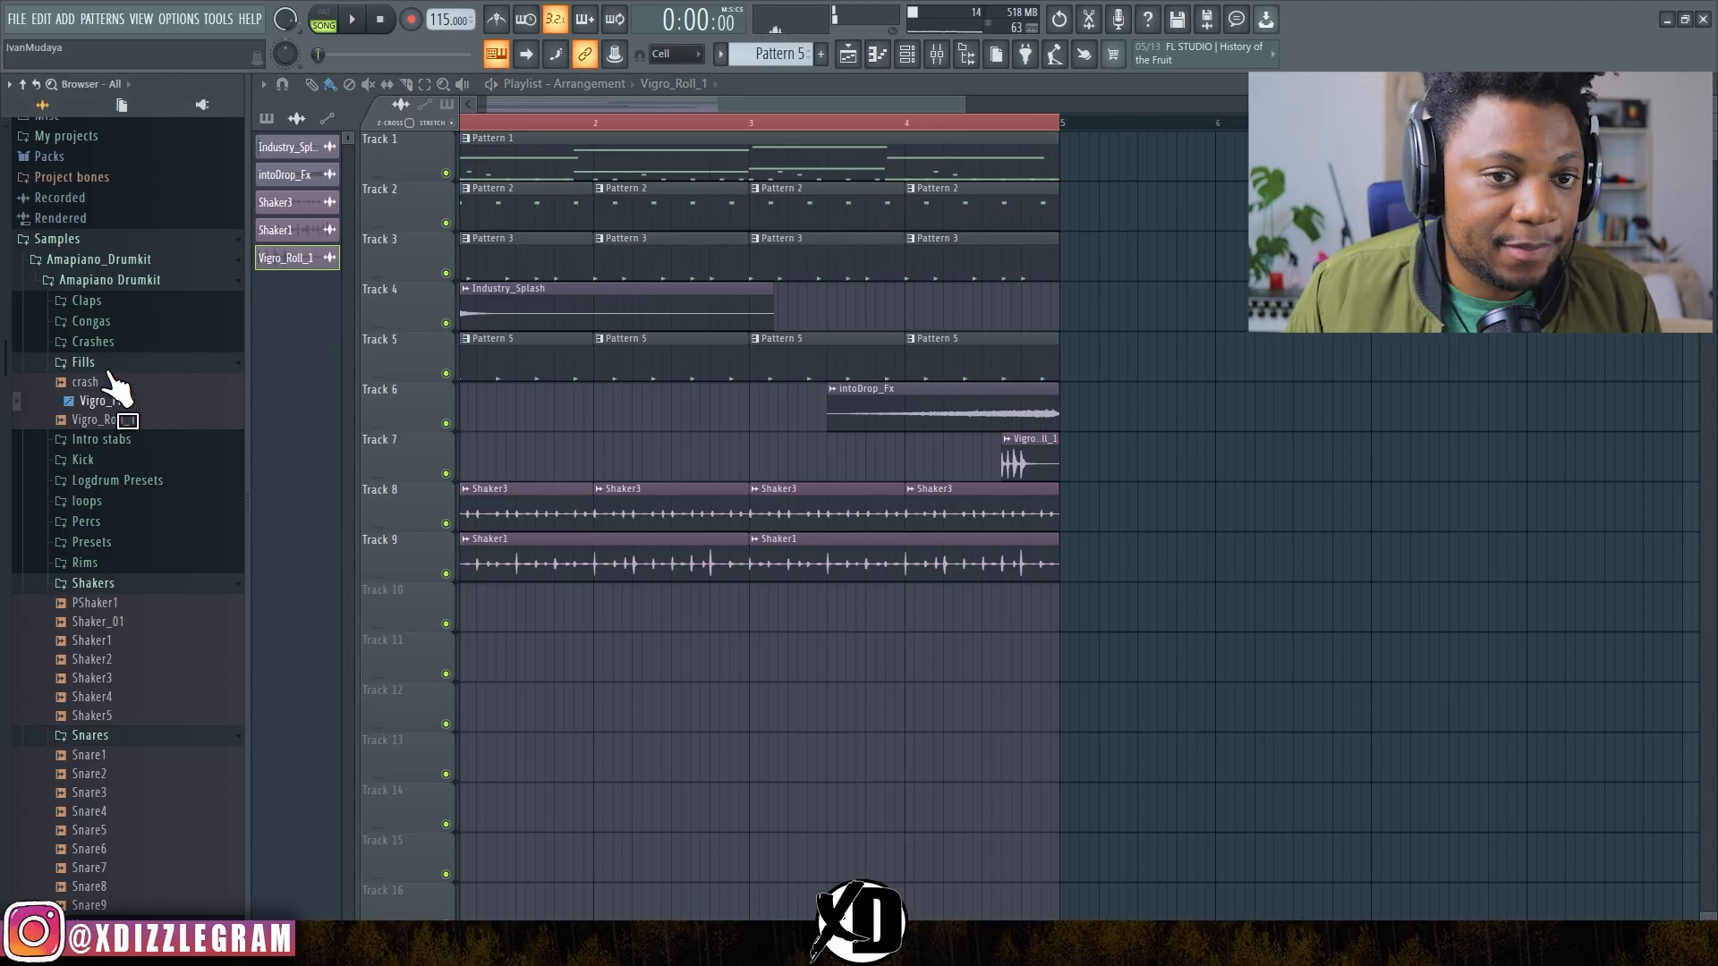
Step: Place the crash sample from the Fills folder on playlist track 10 at bar 4 and play the loop
scroll(626, 122, "down", 2)
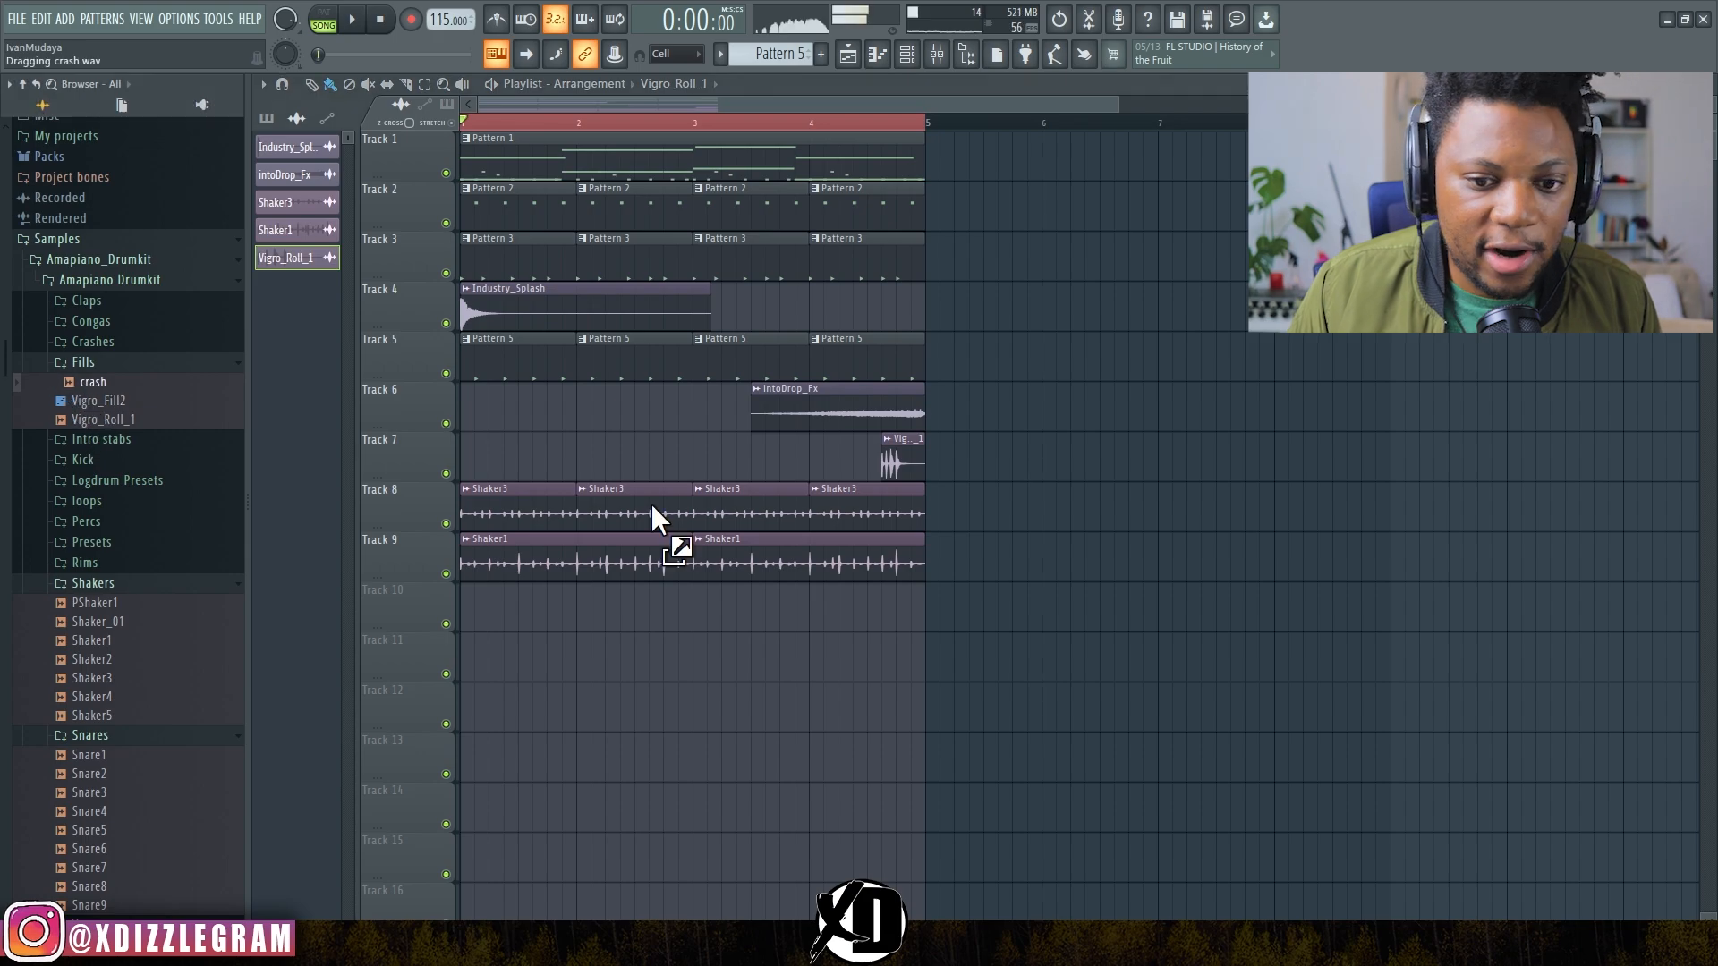
left_click_drag(658, 518, 832, 626)
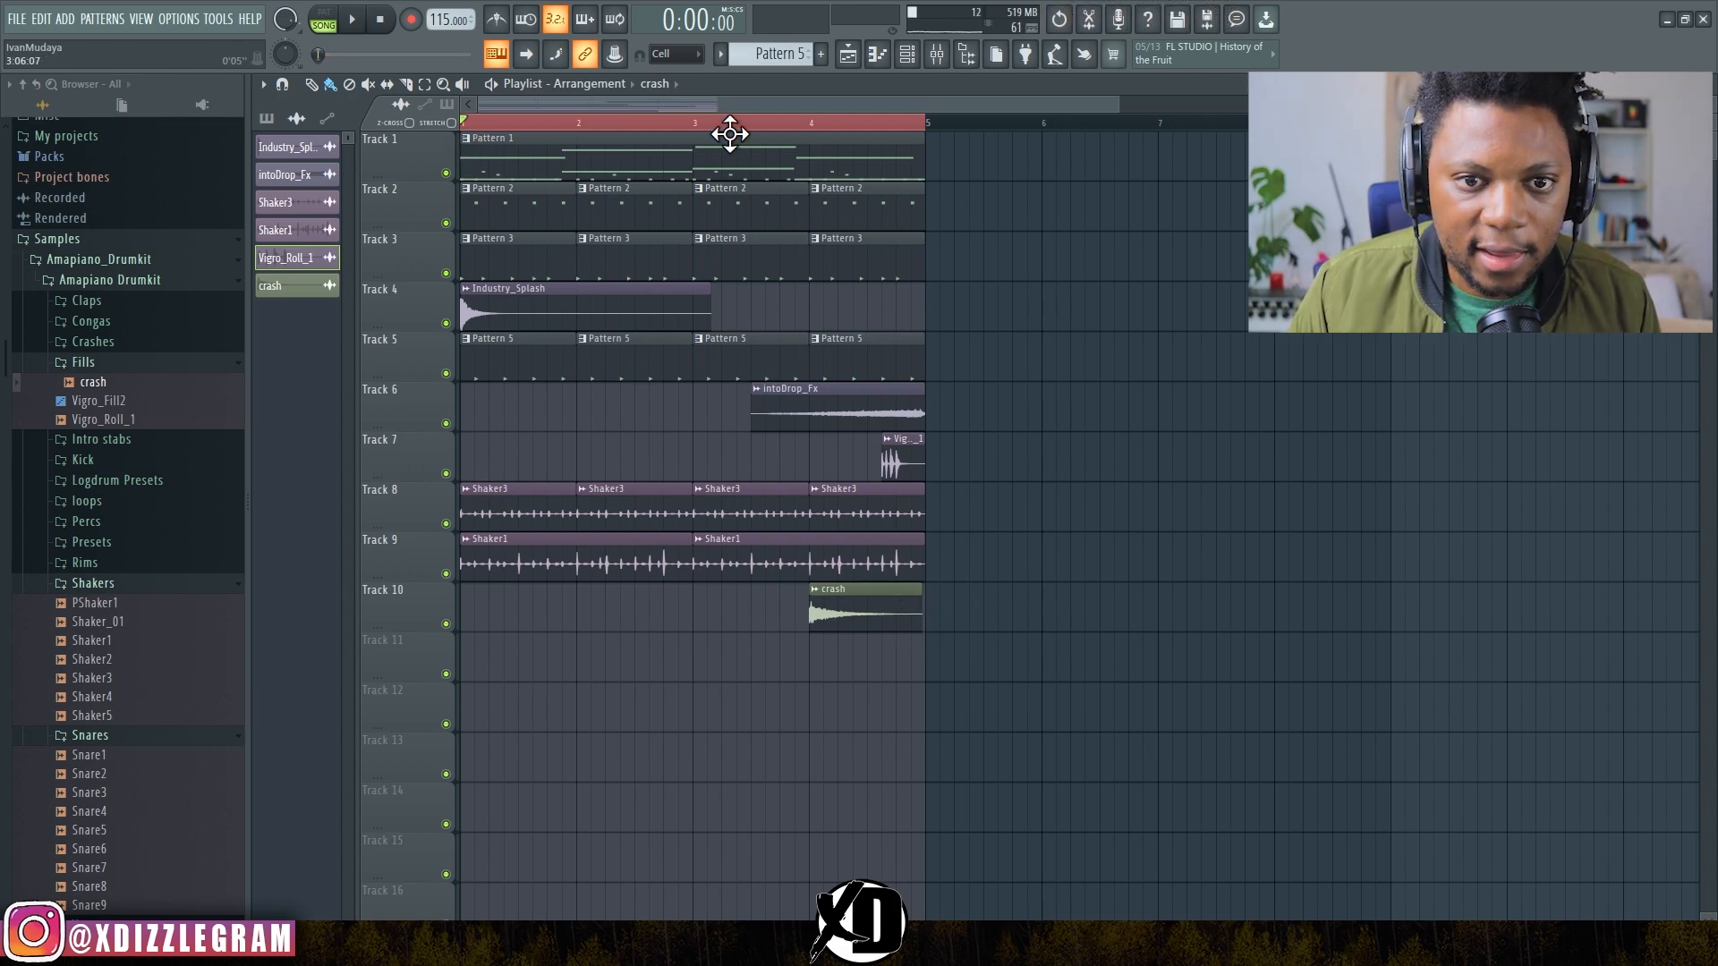
key("space")
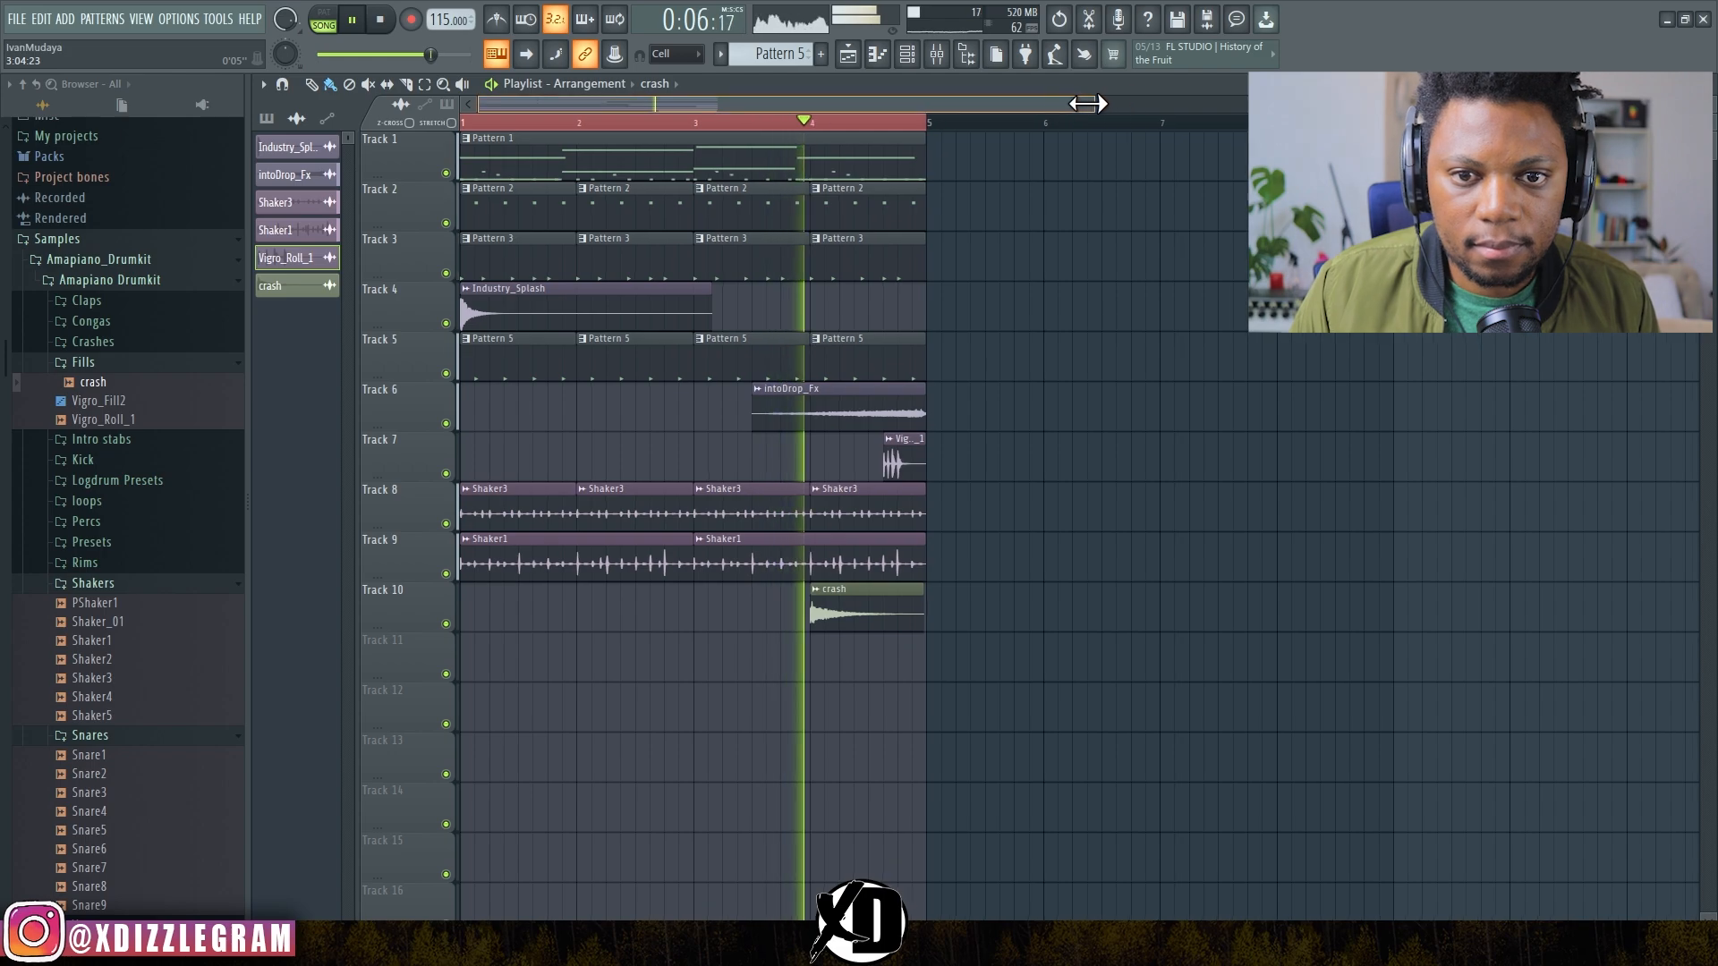
Step: Inspect the crash clip's channel settings while listening to the loop
left_click_drag(1116, 105, 1017, 105)
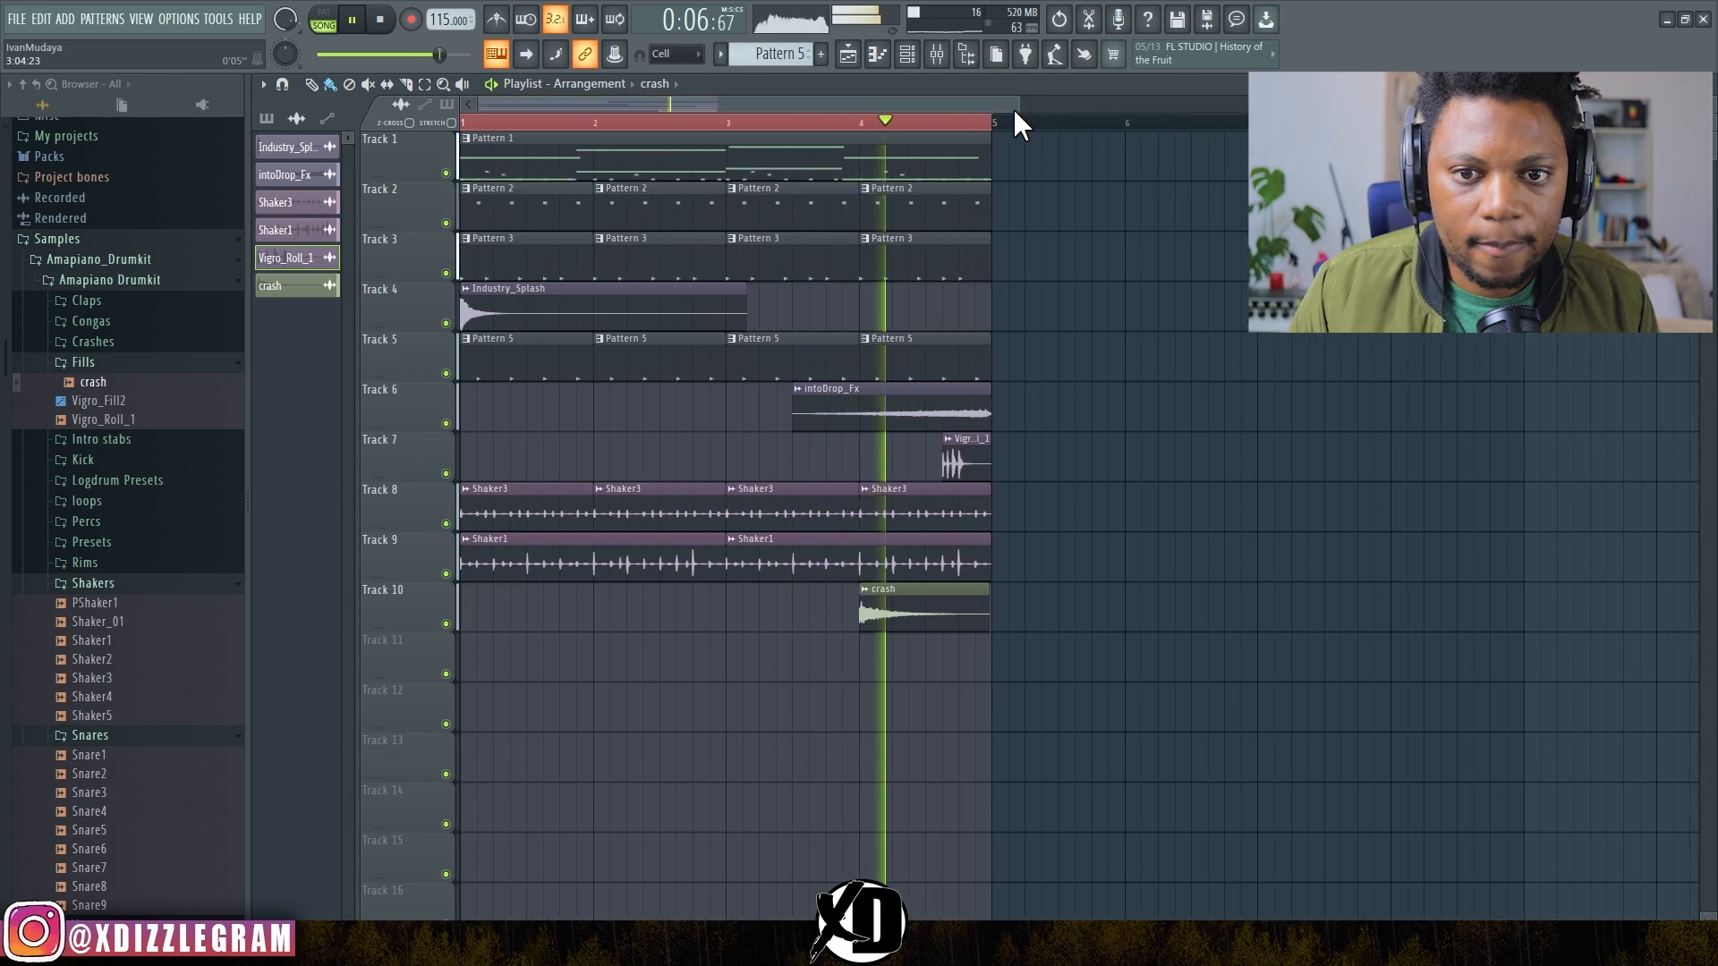
double_click(932, 614)
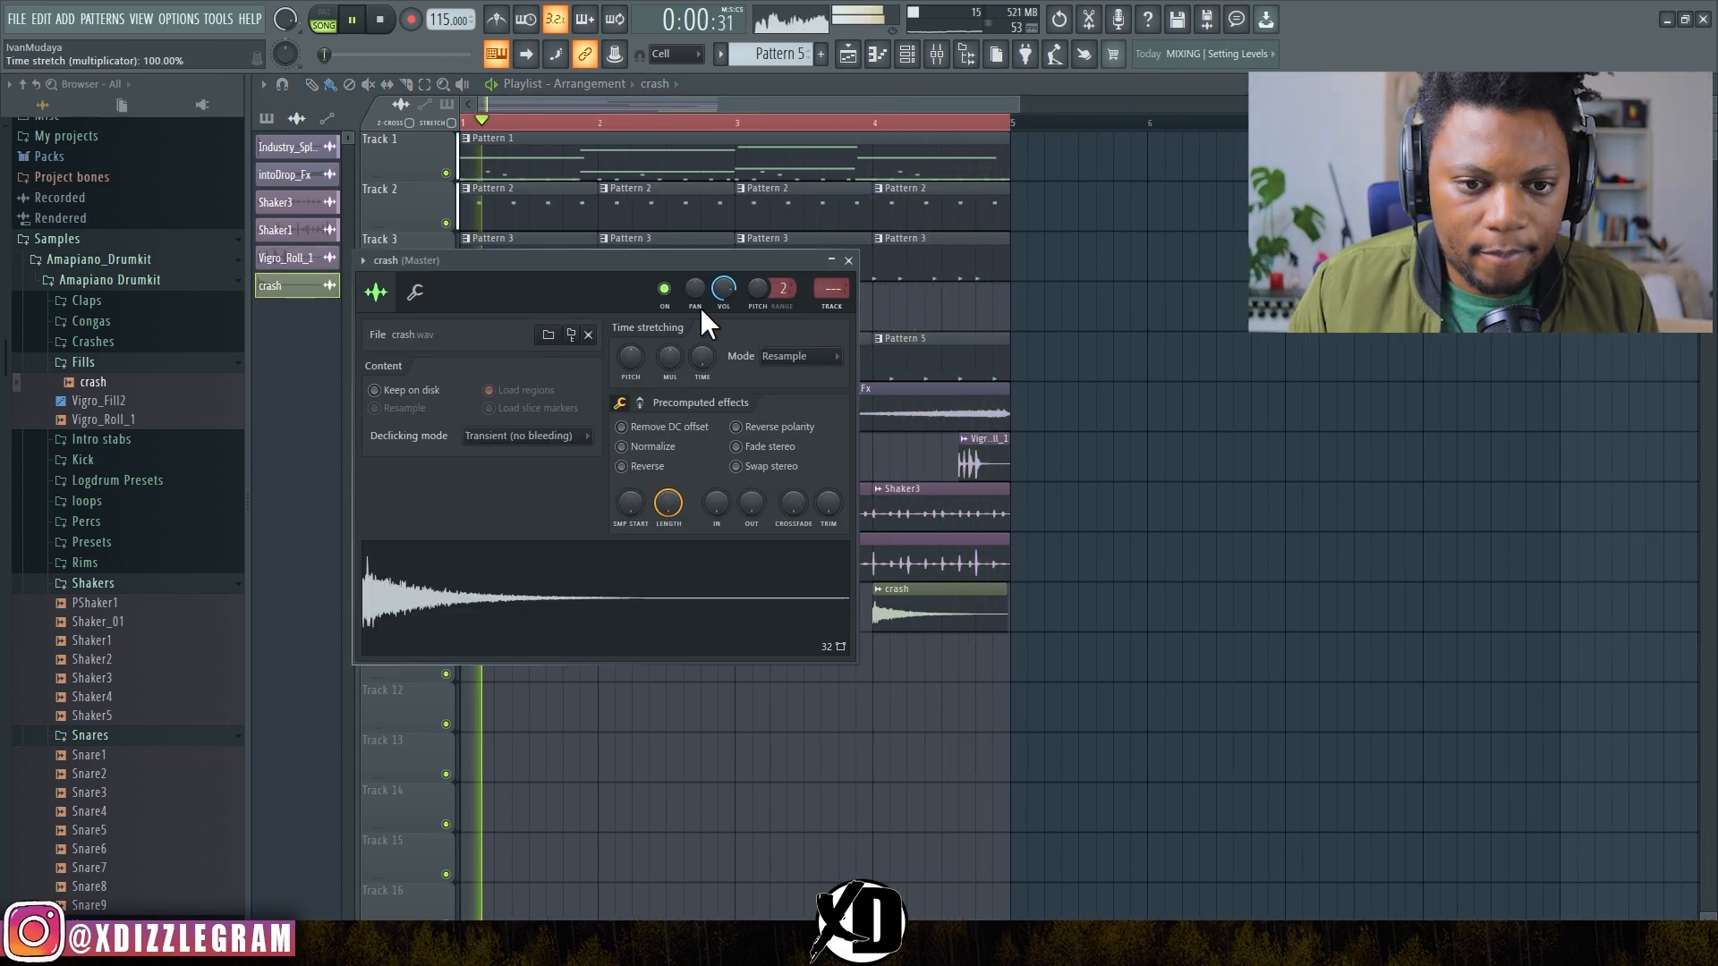
left_click(848, 262)
scroll(541, 126, "up", 2)
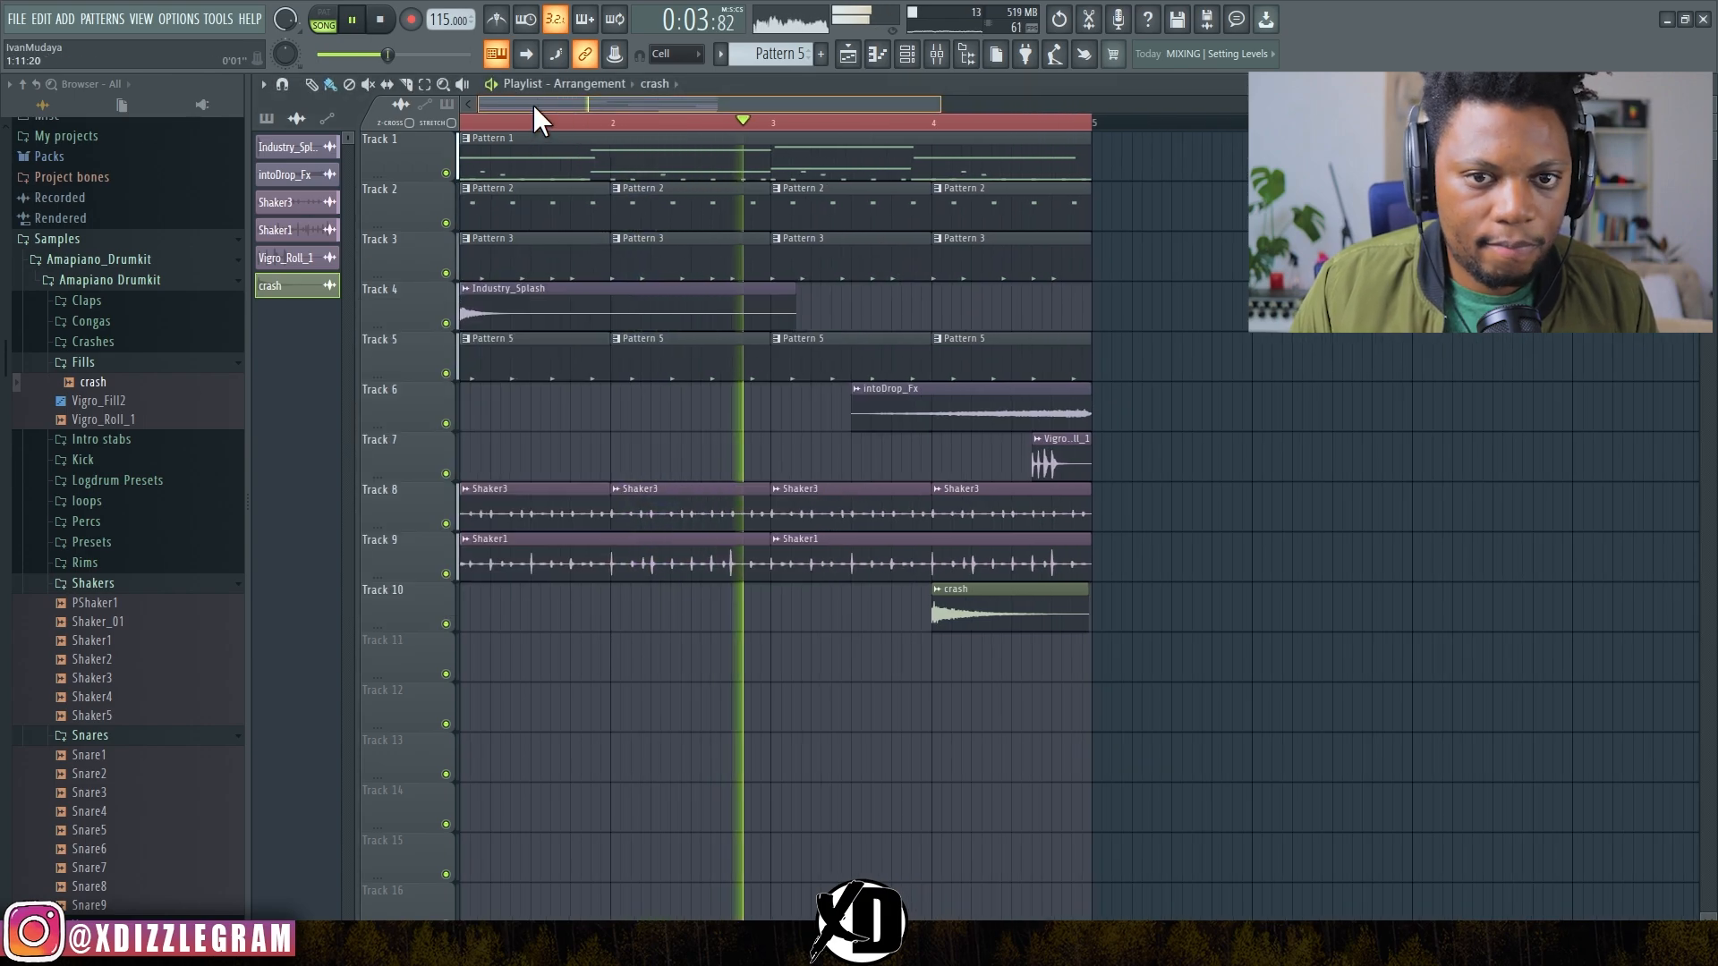
Step: Restore the smaller playlist layout, switch to Pattern 7, and enlarge the channel rack to show all channels
double_click(785, 84)
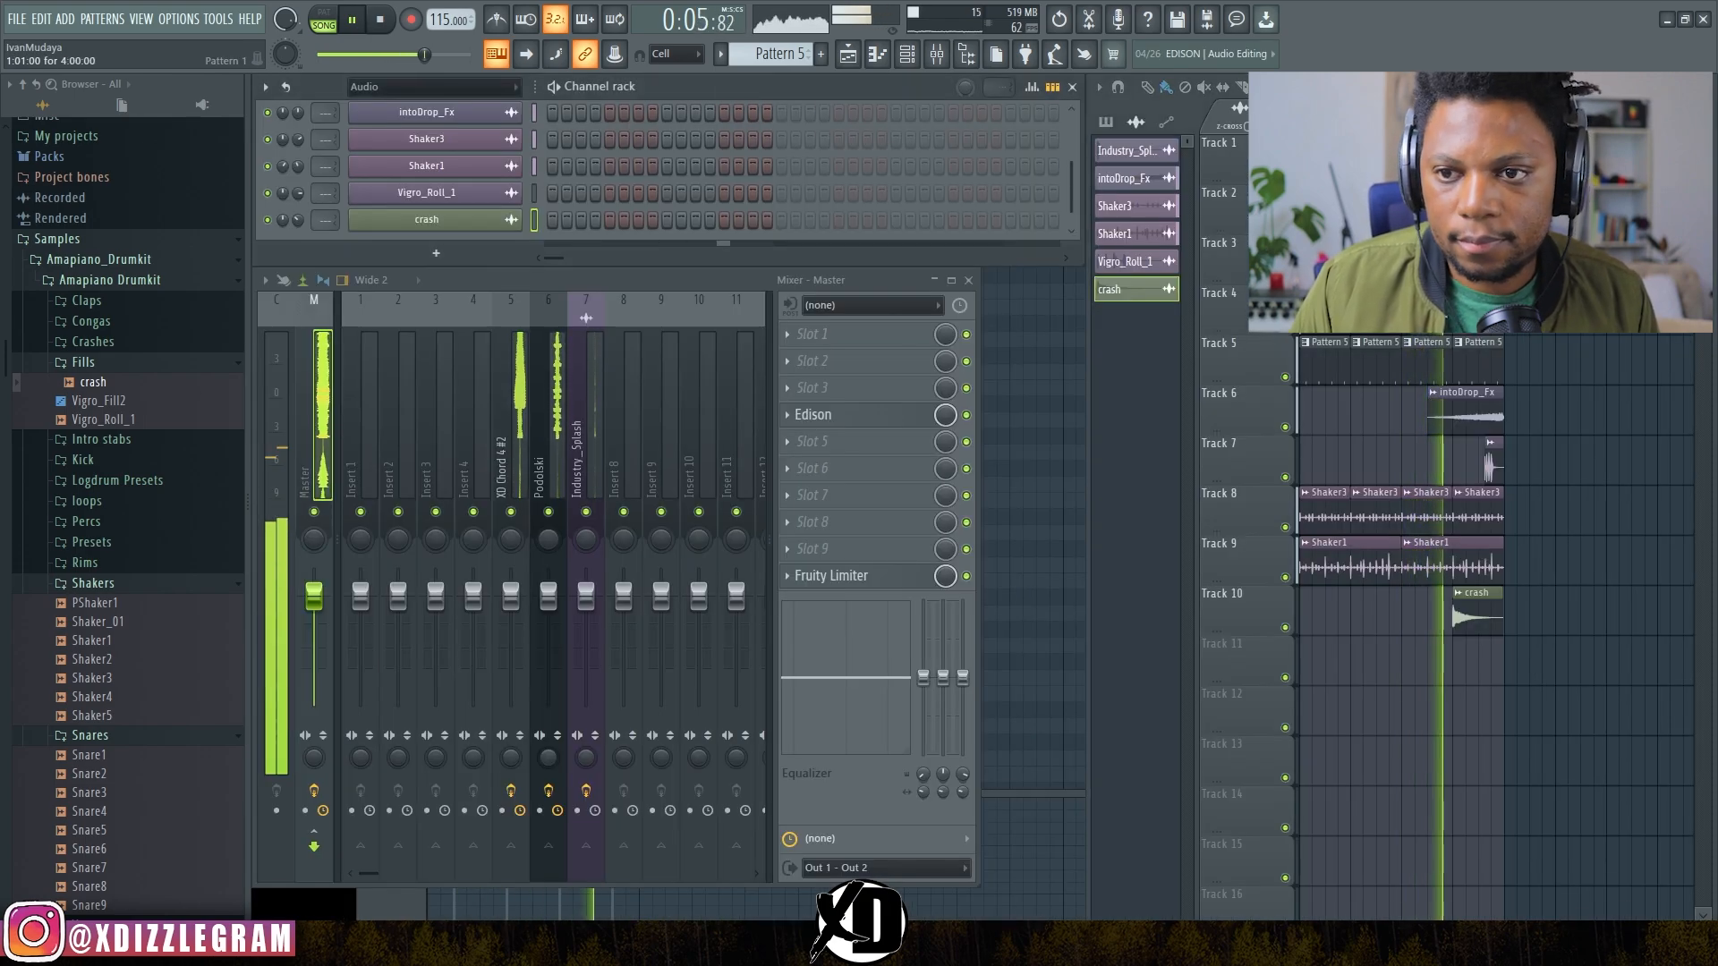
scroll(1370, 488, "down", 2)
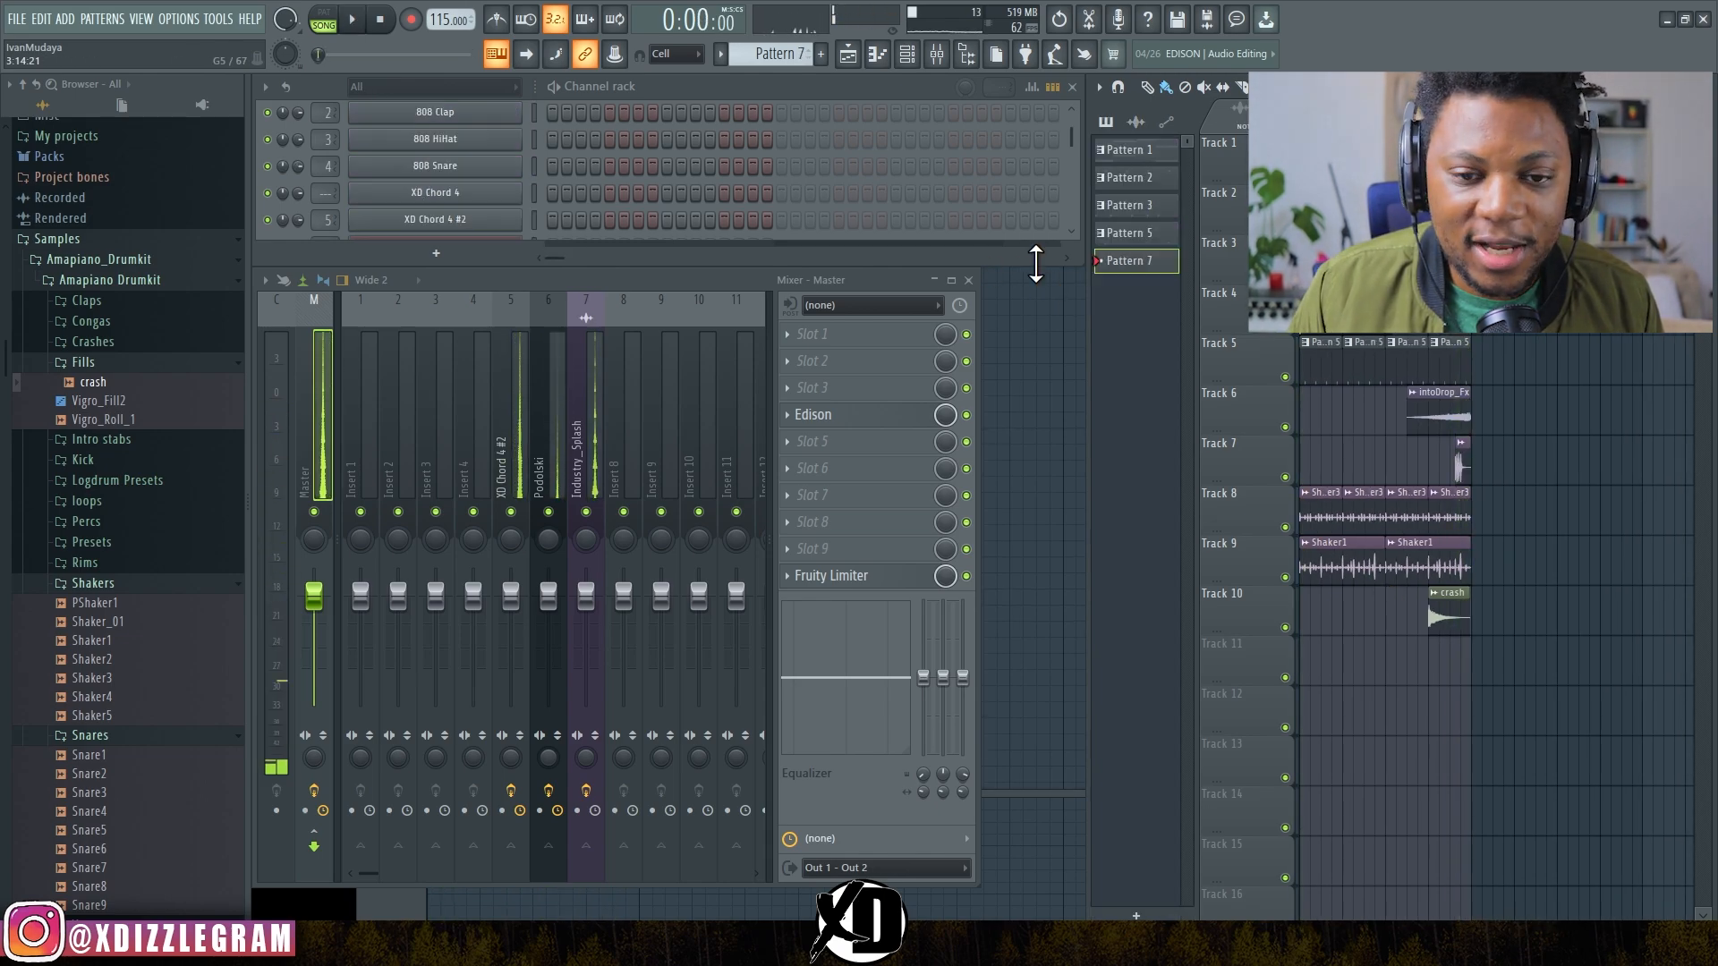
left_click_drag(1036, 263, 1004, 643)
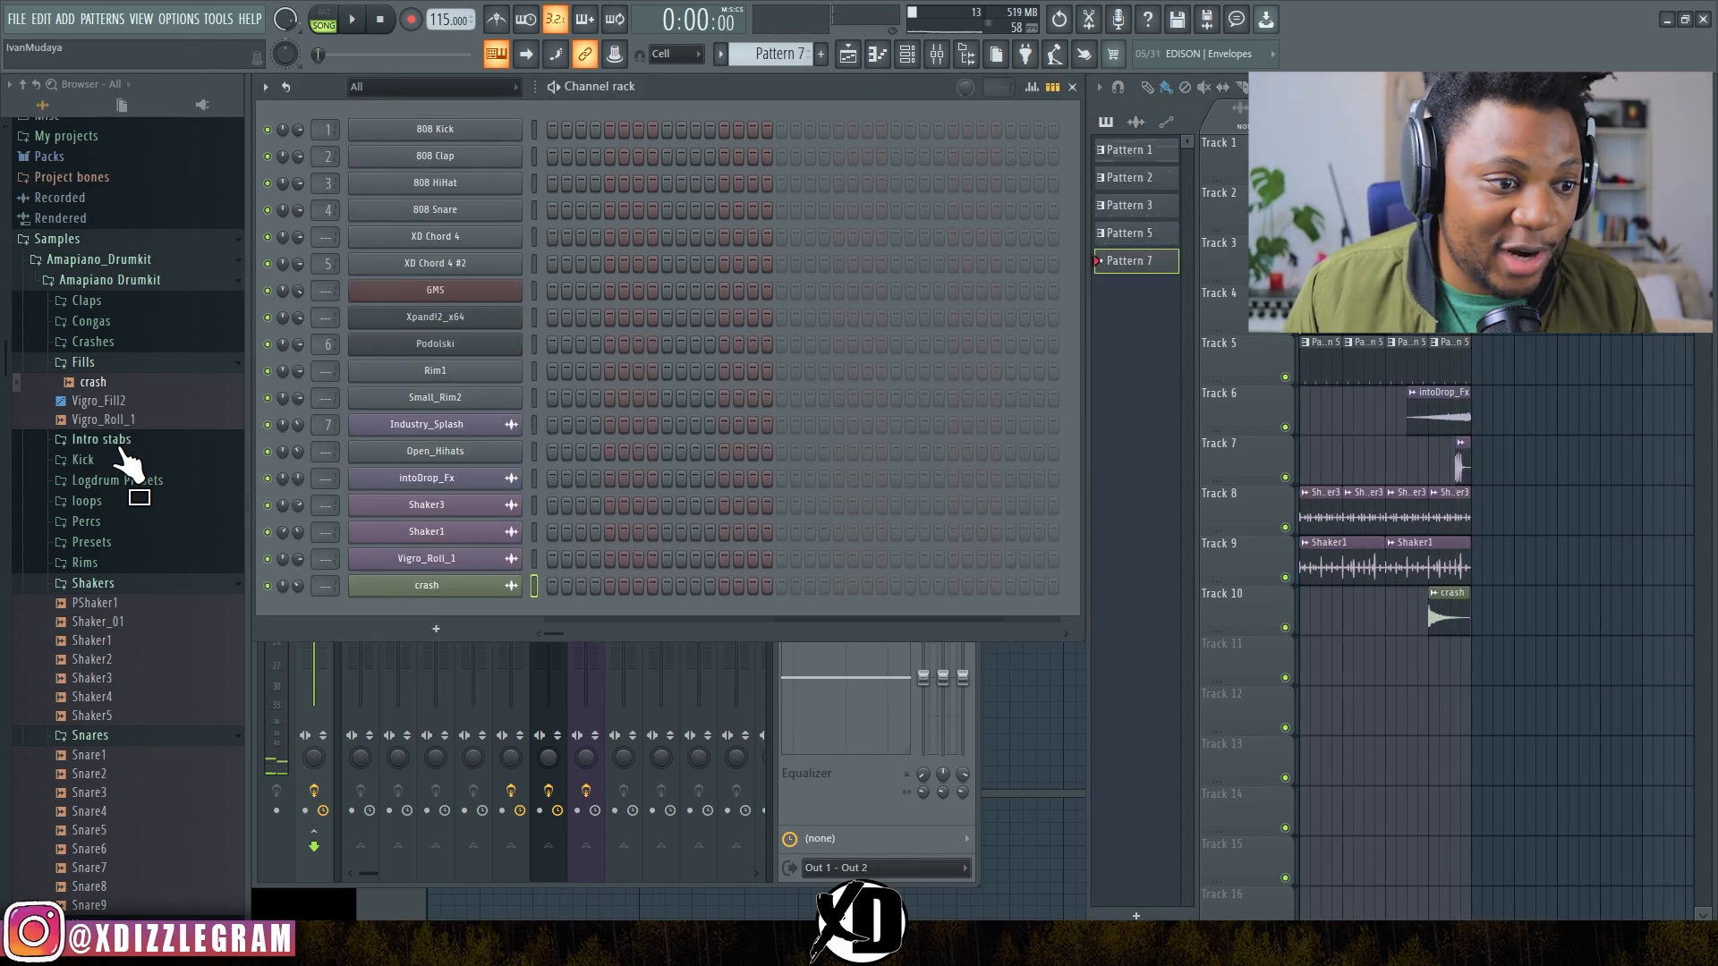
Step: Add the Kick2 sample to Pattern 7 with hits on every fourth step, lay the pattern across bars 1–4 of playlist track 11, and play
left_click(159, 363)
left_click(130, 402)
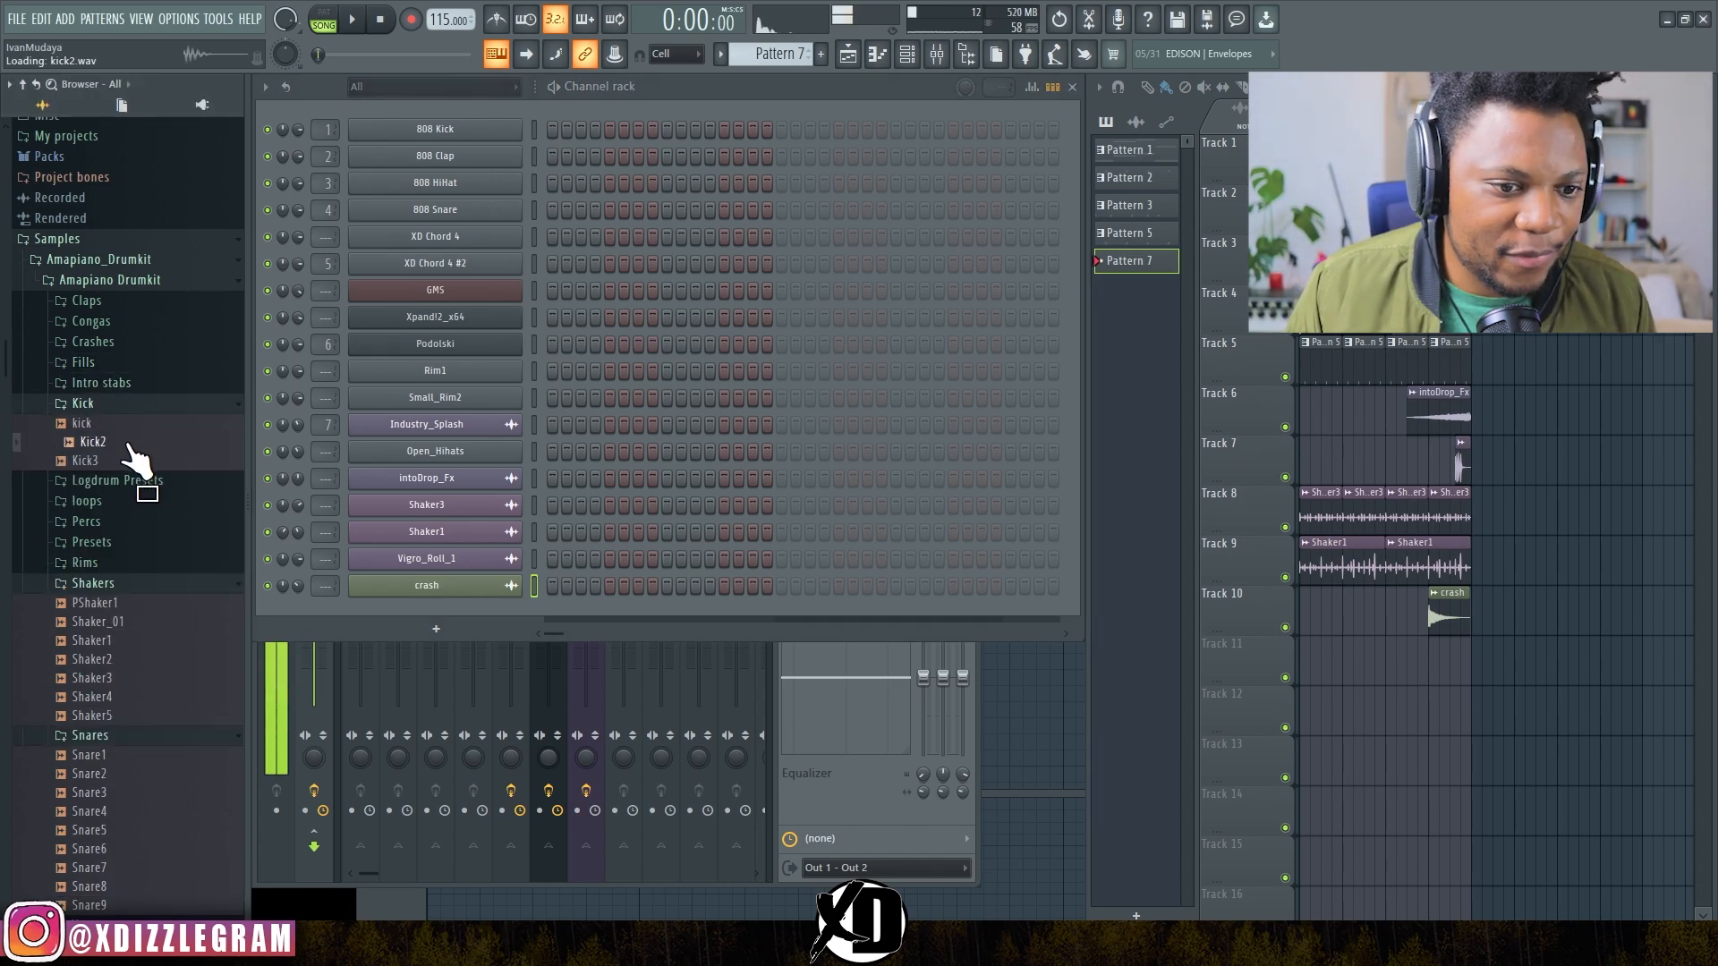
left_click_drag(463, 604, 485, 636)
right_click(483, 615)
left_click(798, 685)
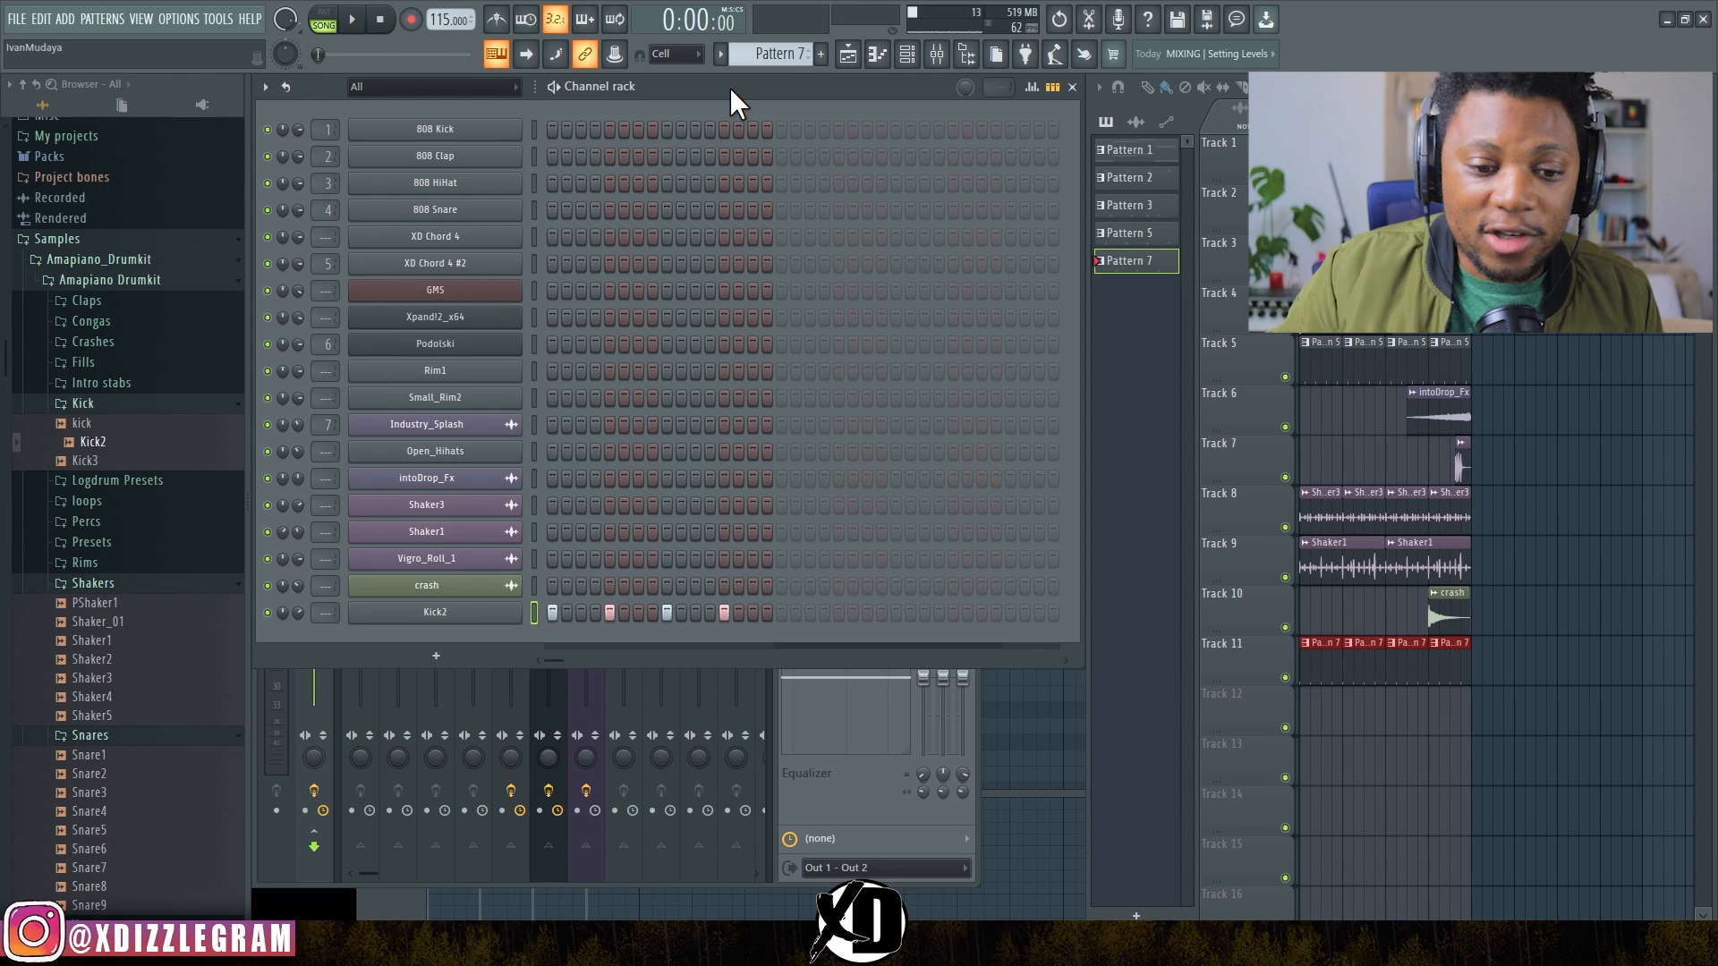
key("space")
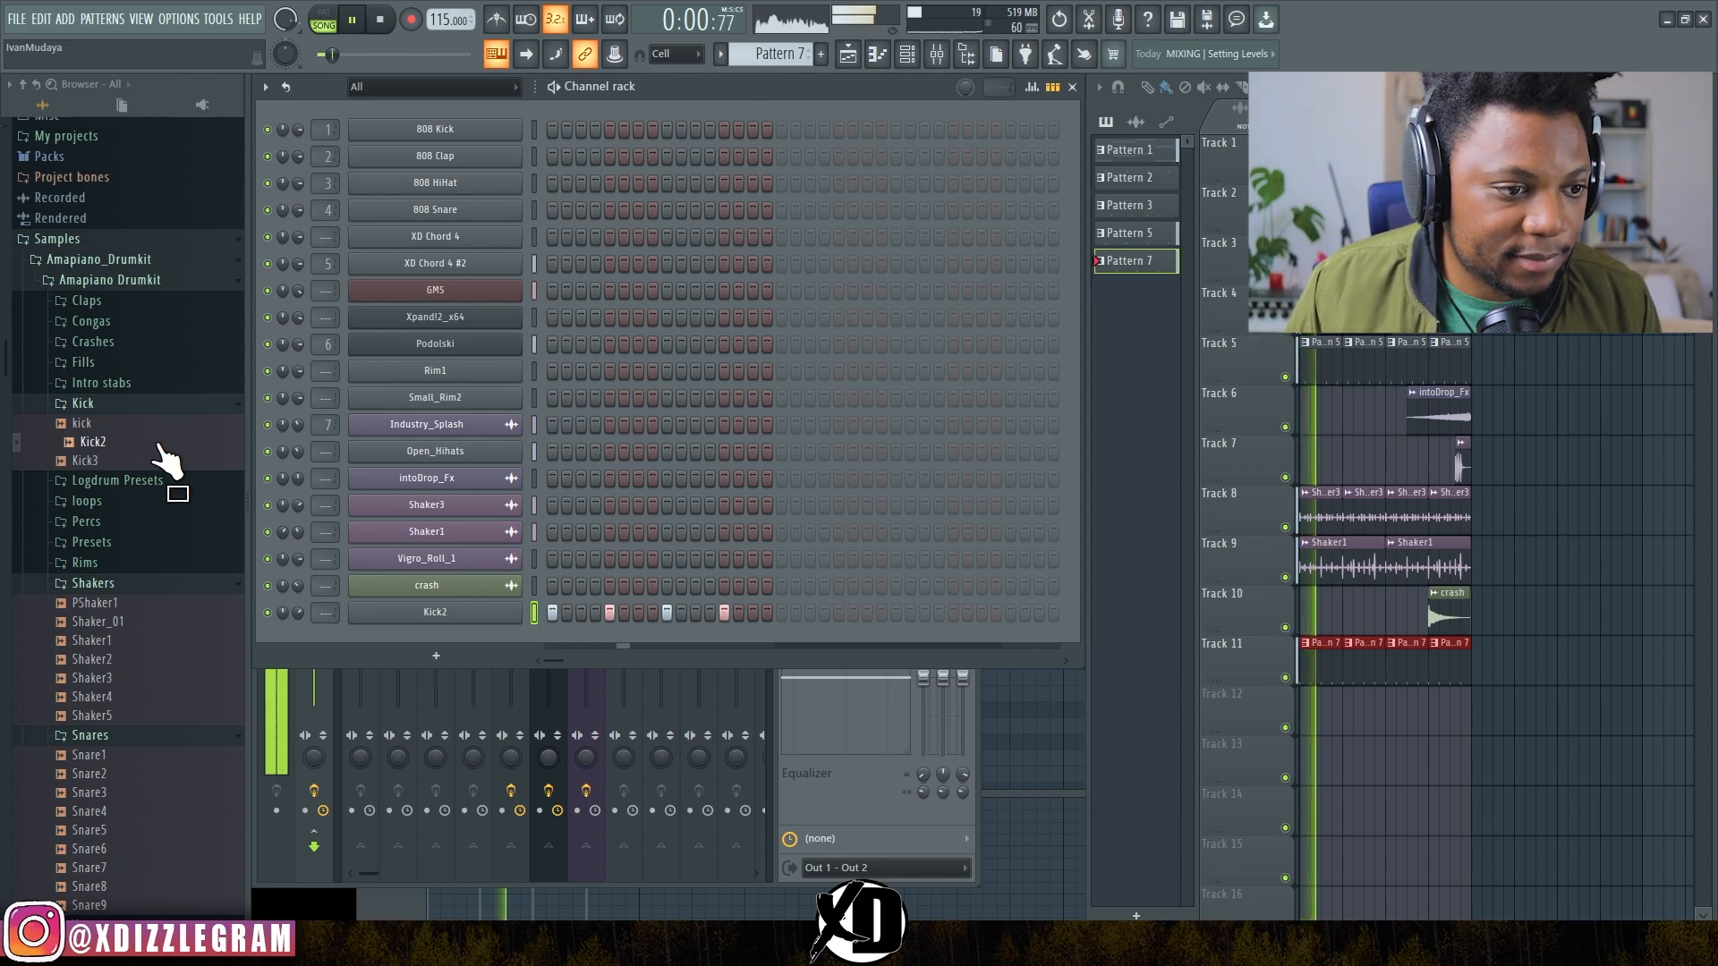
Step: Load the hit1 sample from the Percs folder as a new channel and place hits on steps 11 and 15
left_click(136, 583)
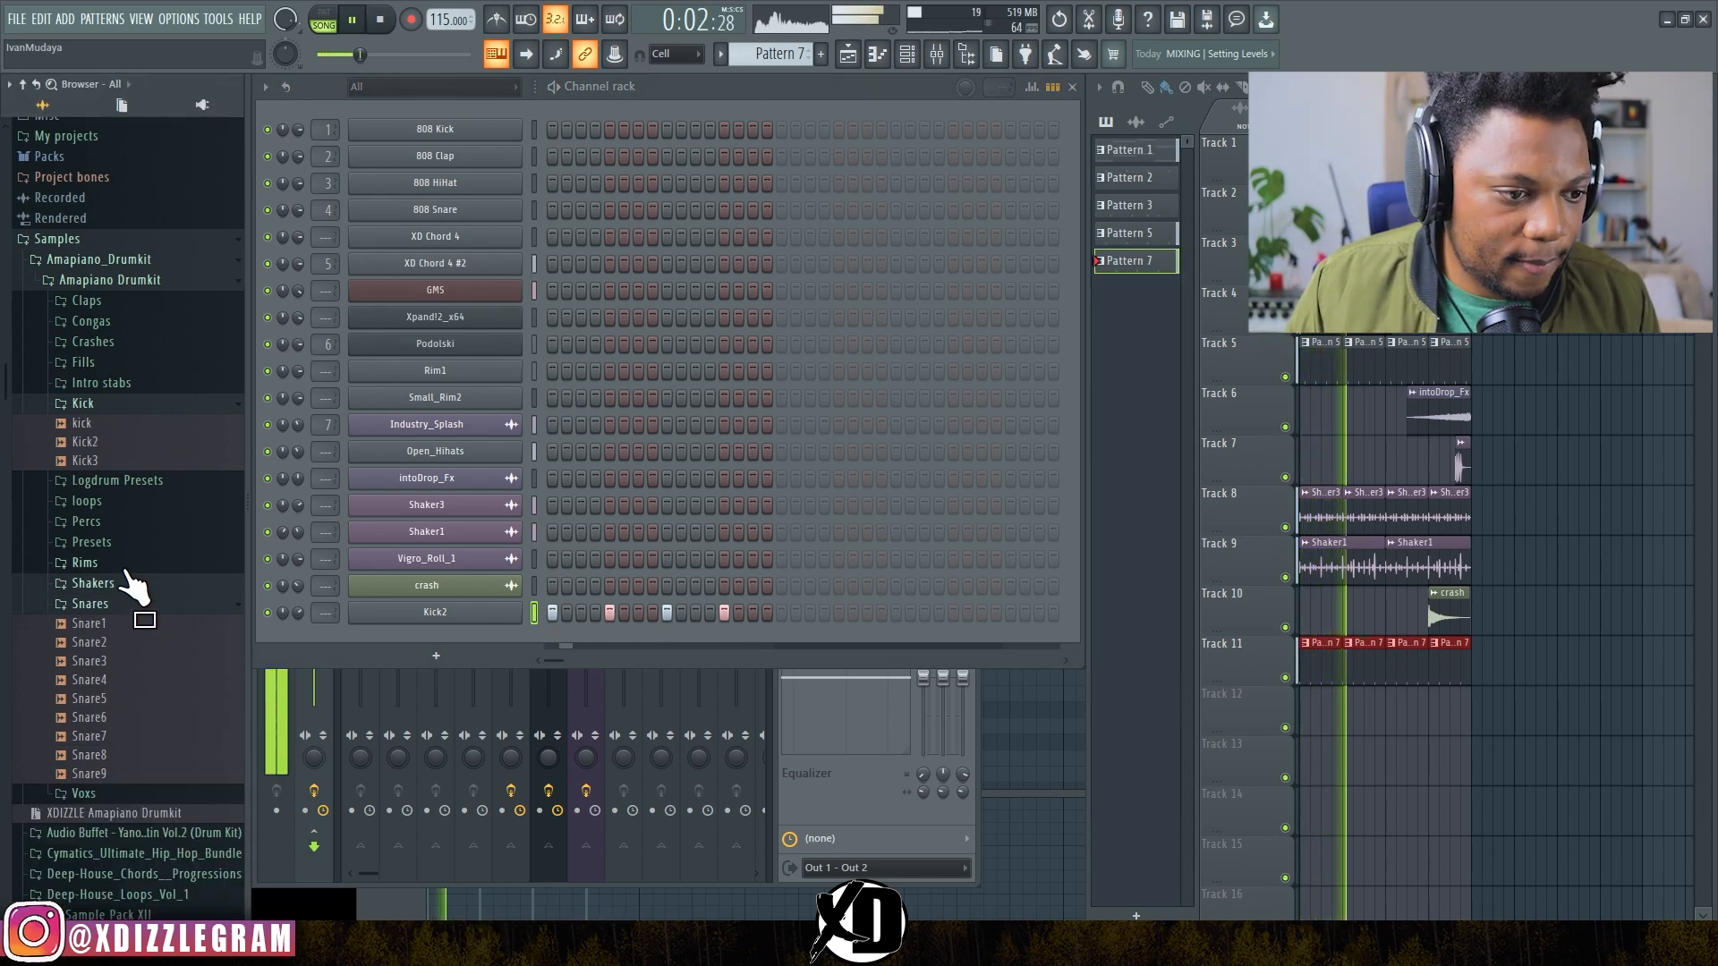
left_click(114, 521)
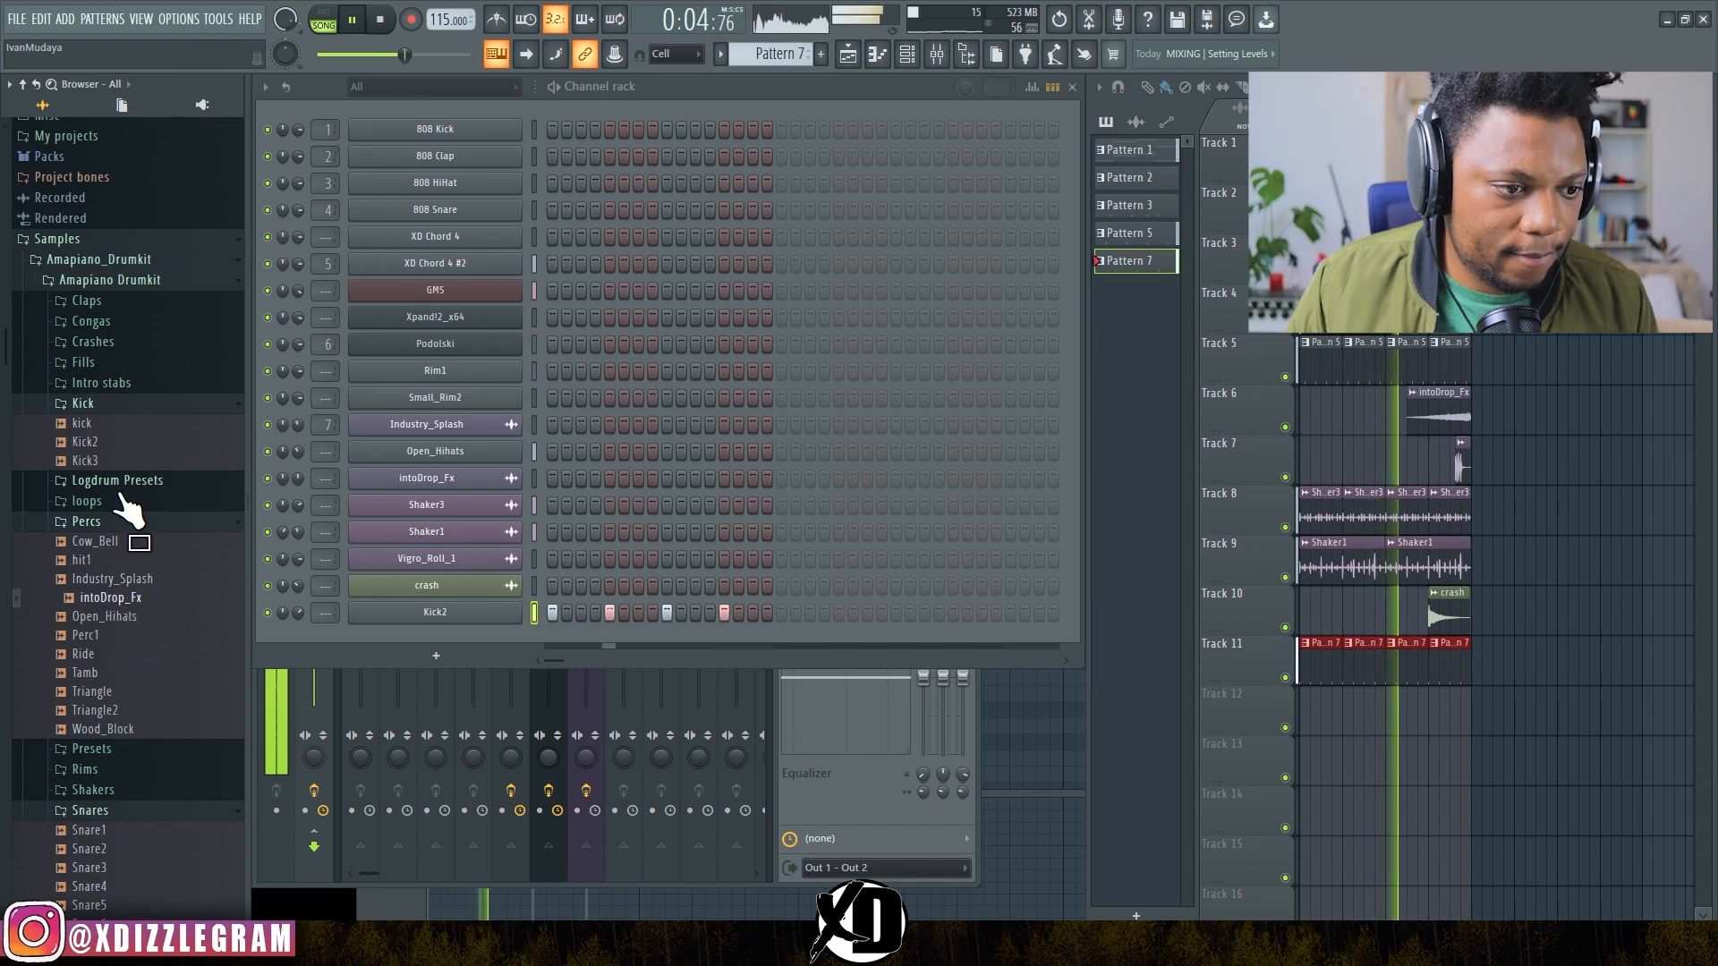
left_click_drag(108, 657, 485, 633)
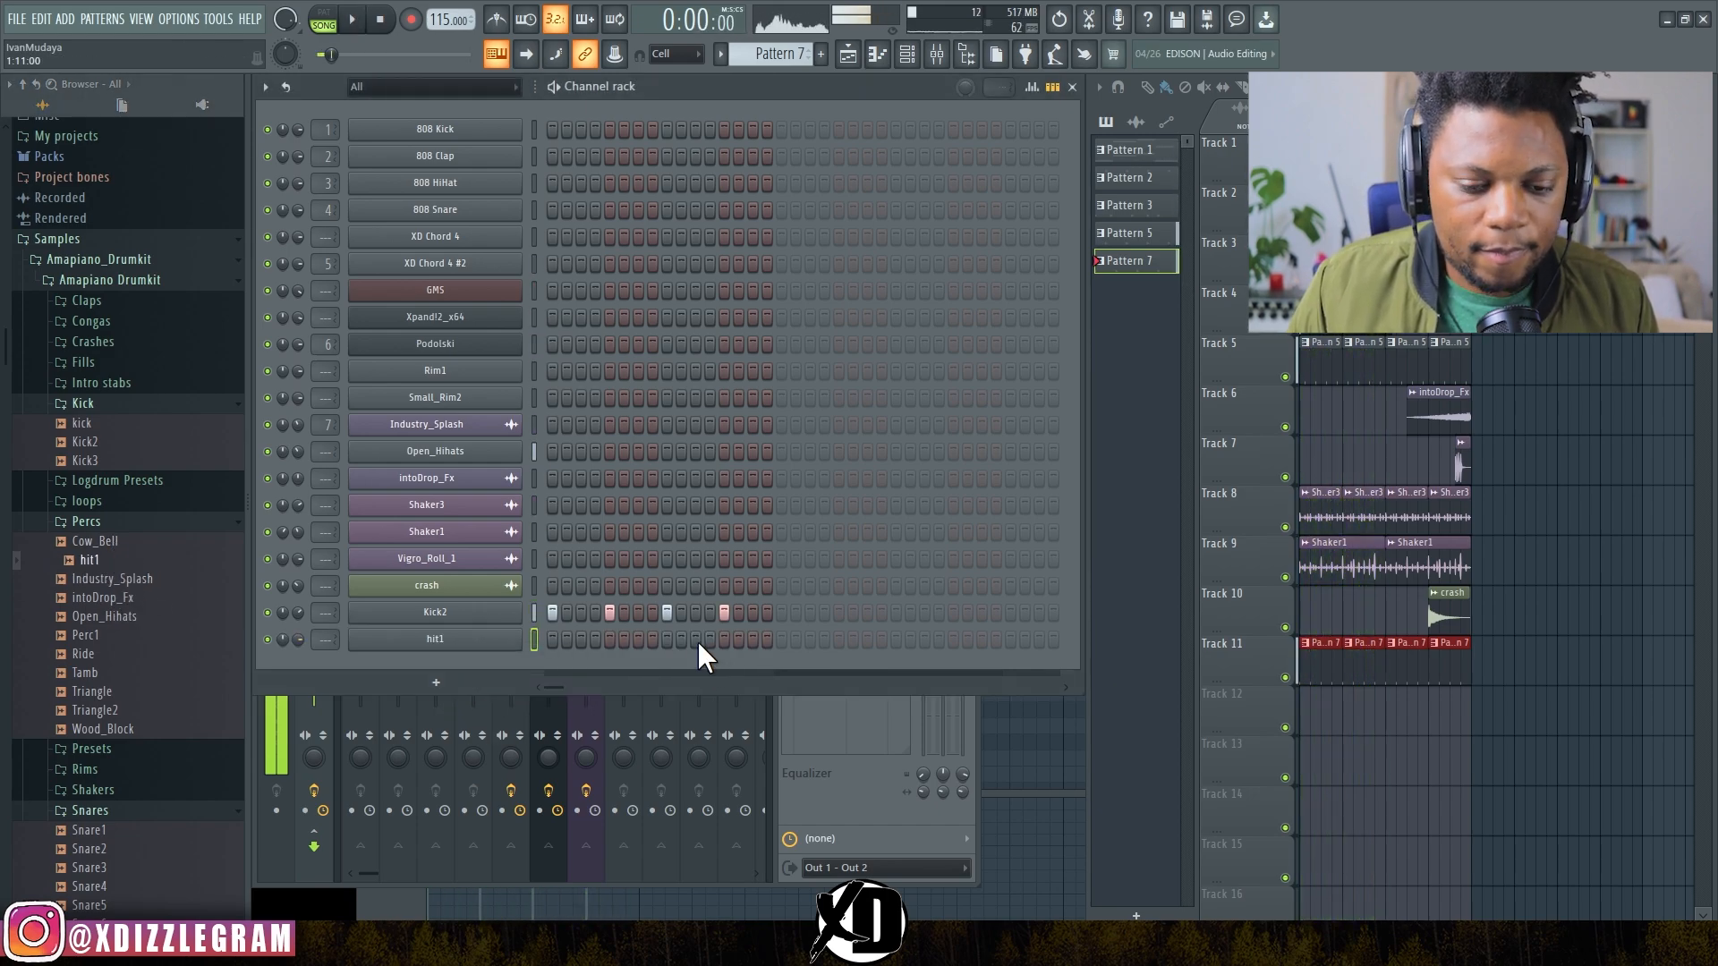
left_click(695, 640)
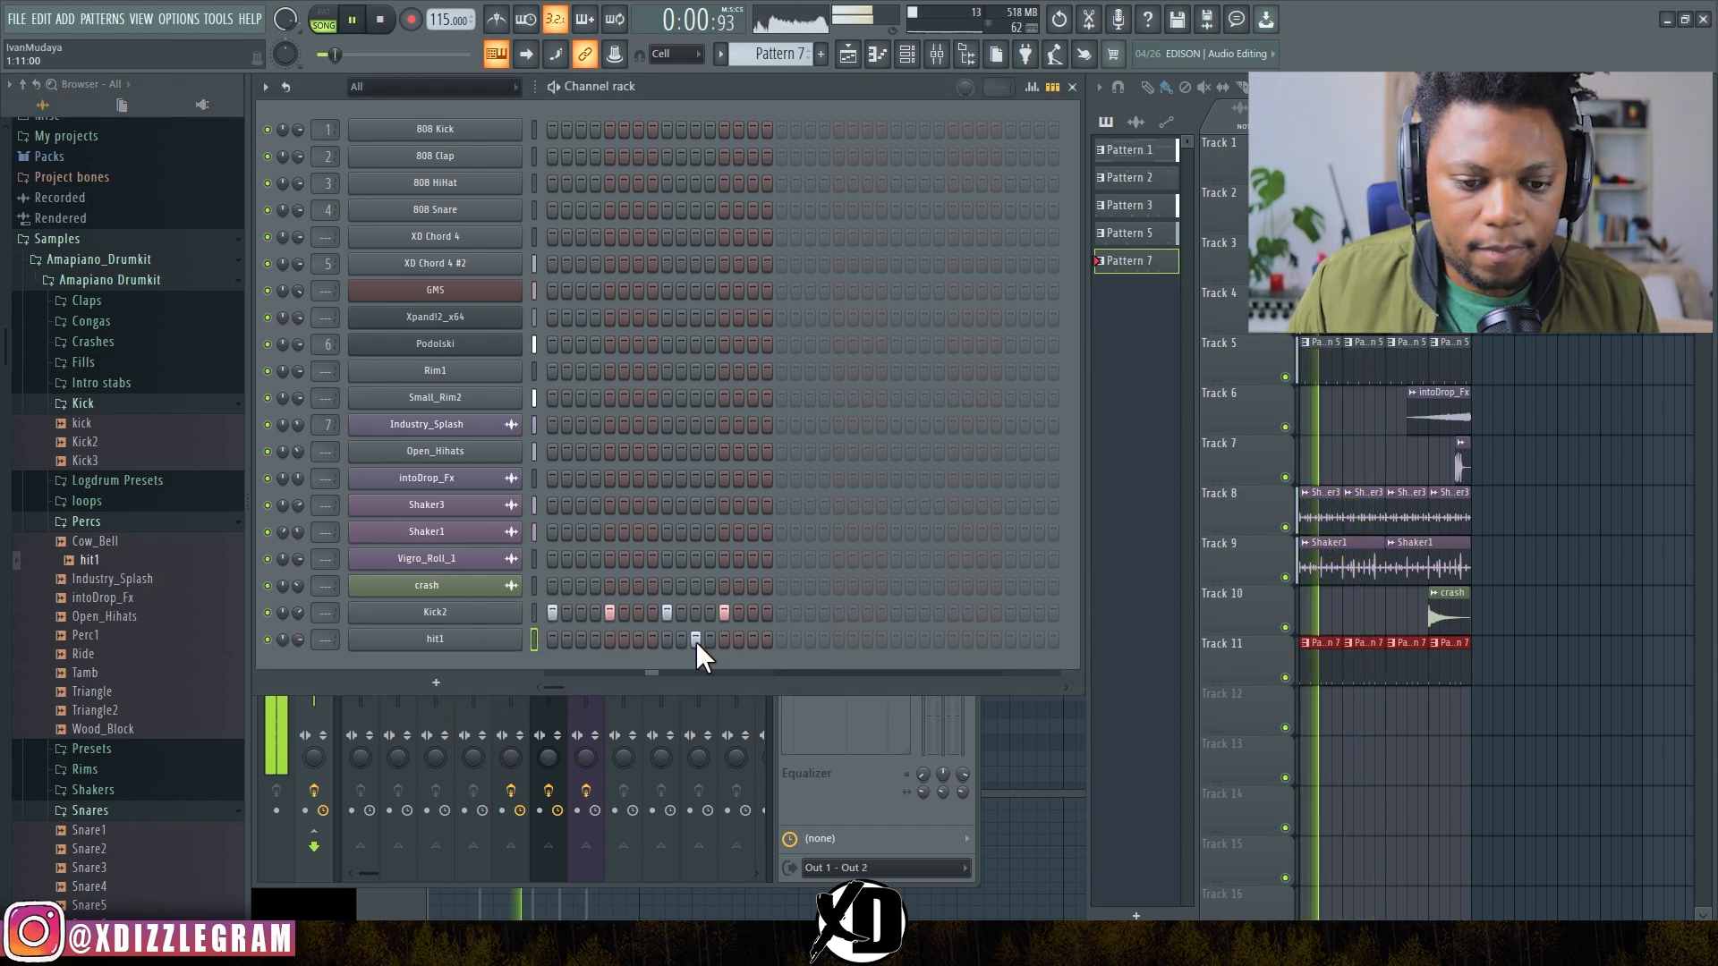
left_click(750, 640)
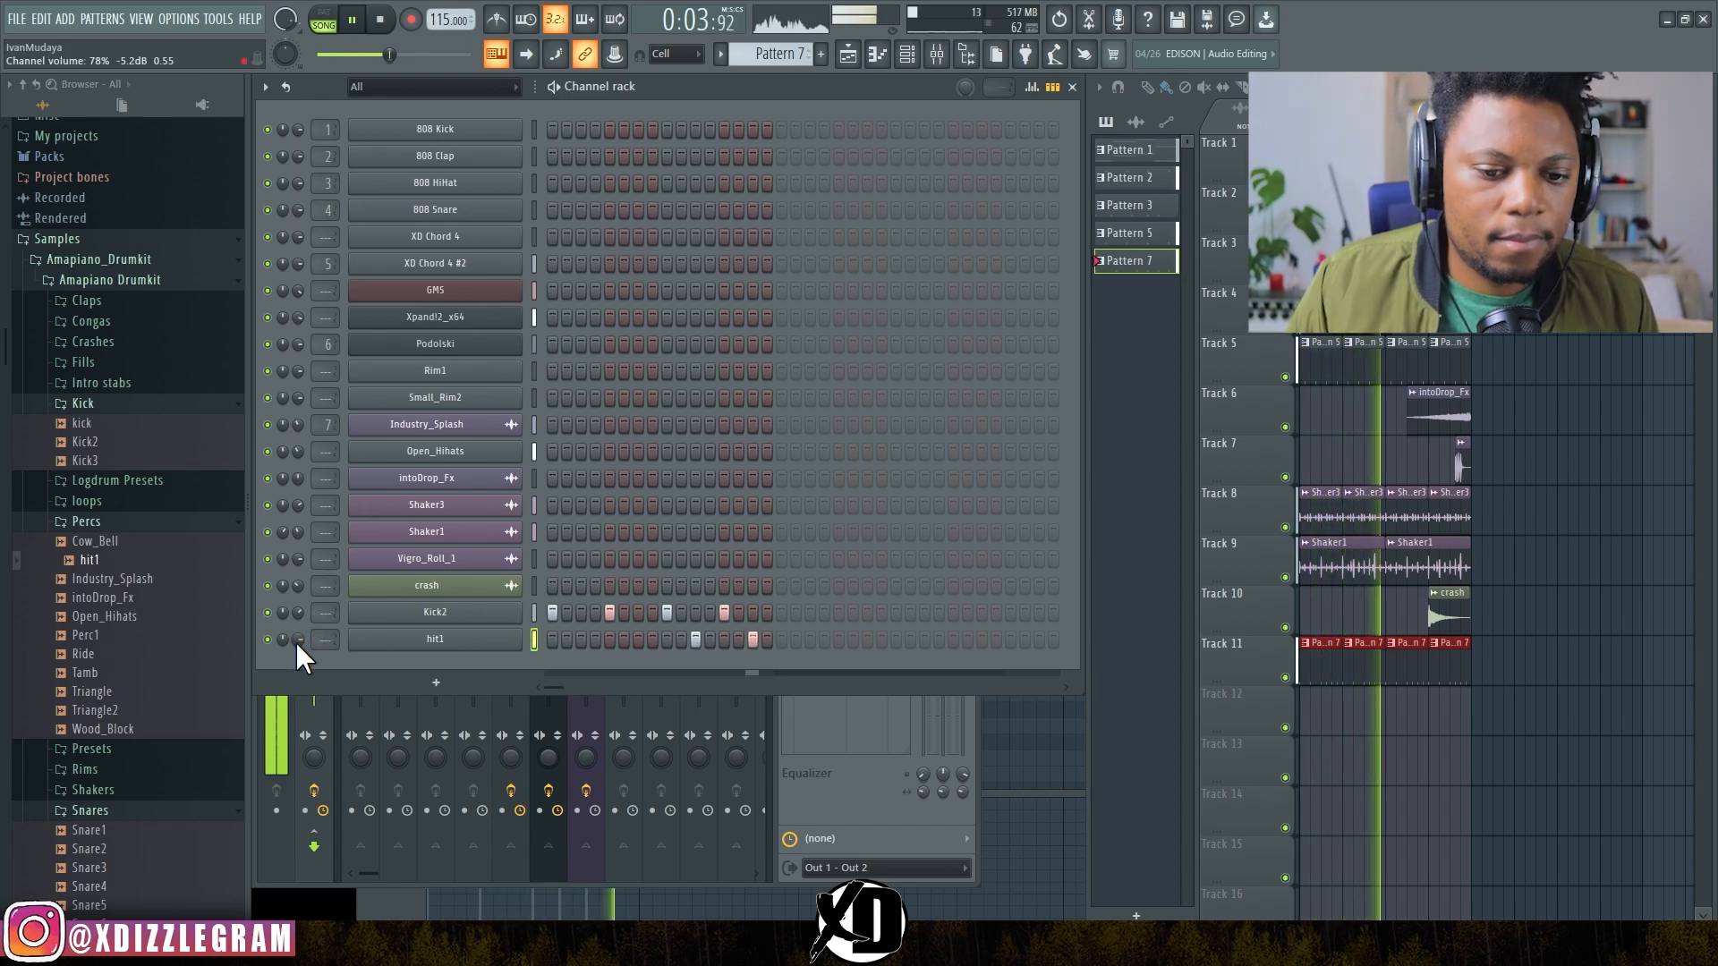
Step: In hit1's piano roll, lower the last note to A4 and add a C5 note on step 13 during playback
right_click(490, 645)
left_click(564, 639)
key("space")
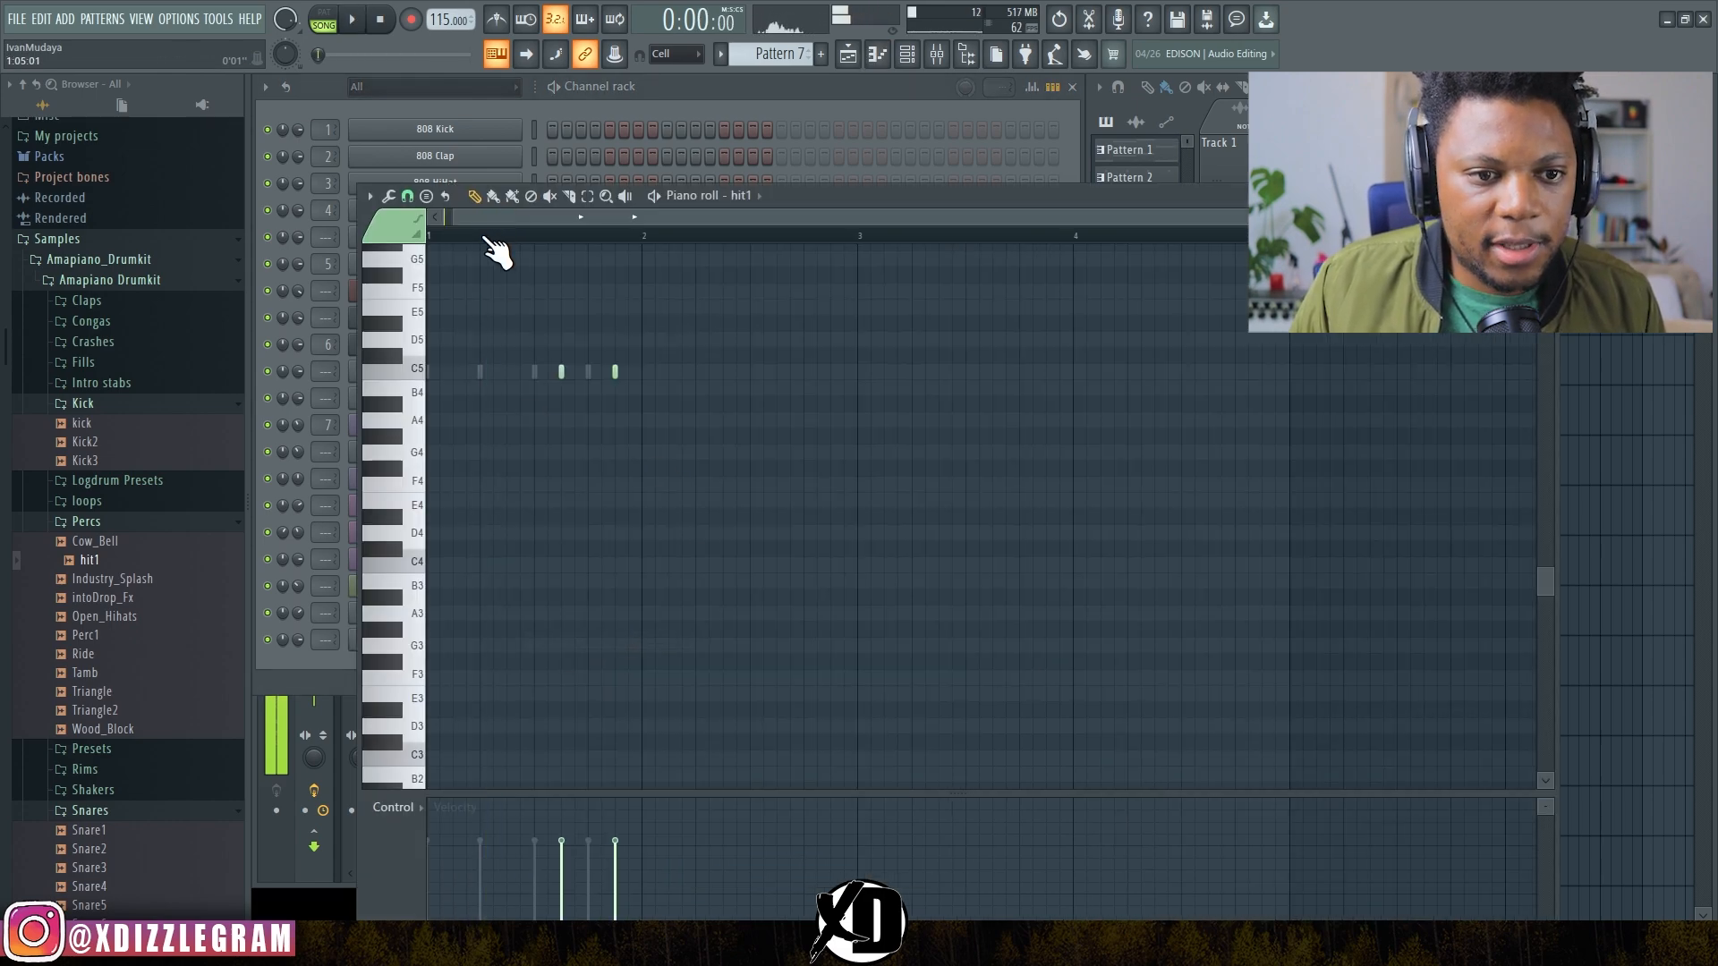
left_click_drag(529, 219, 528, 240)
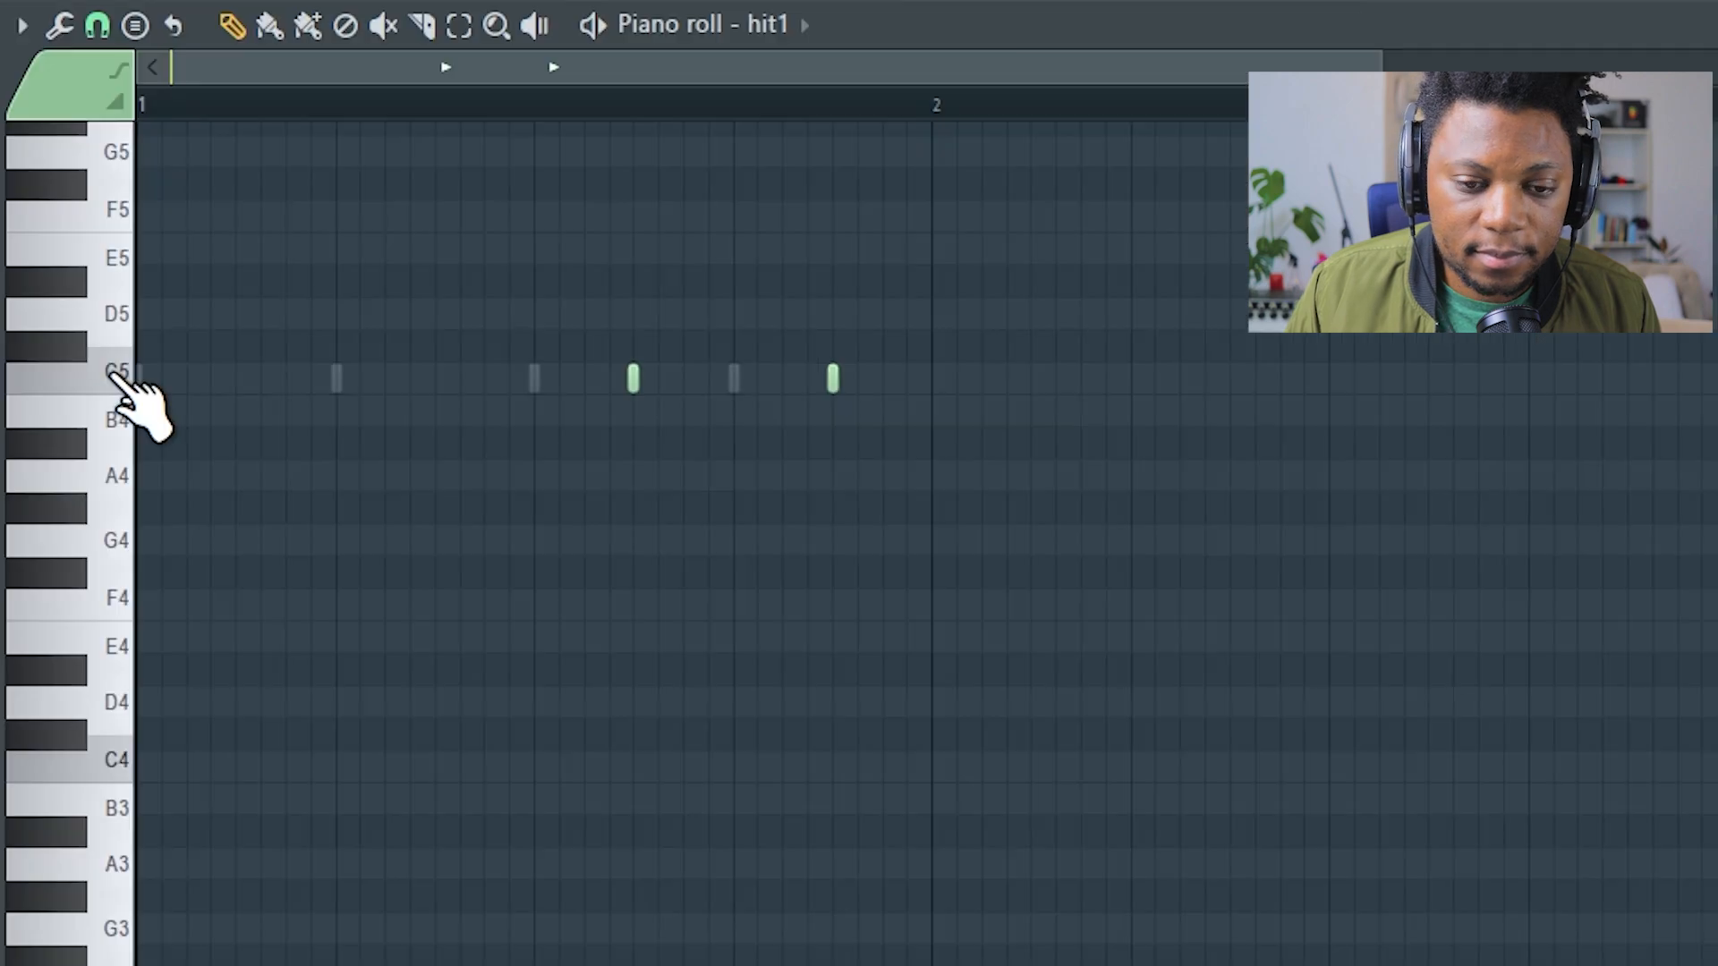
key("space")
left_click(832, 476)
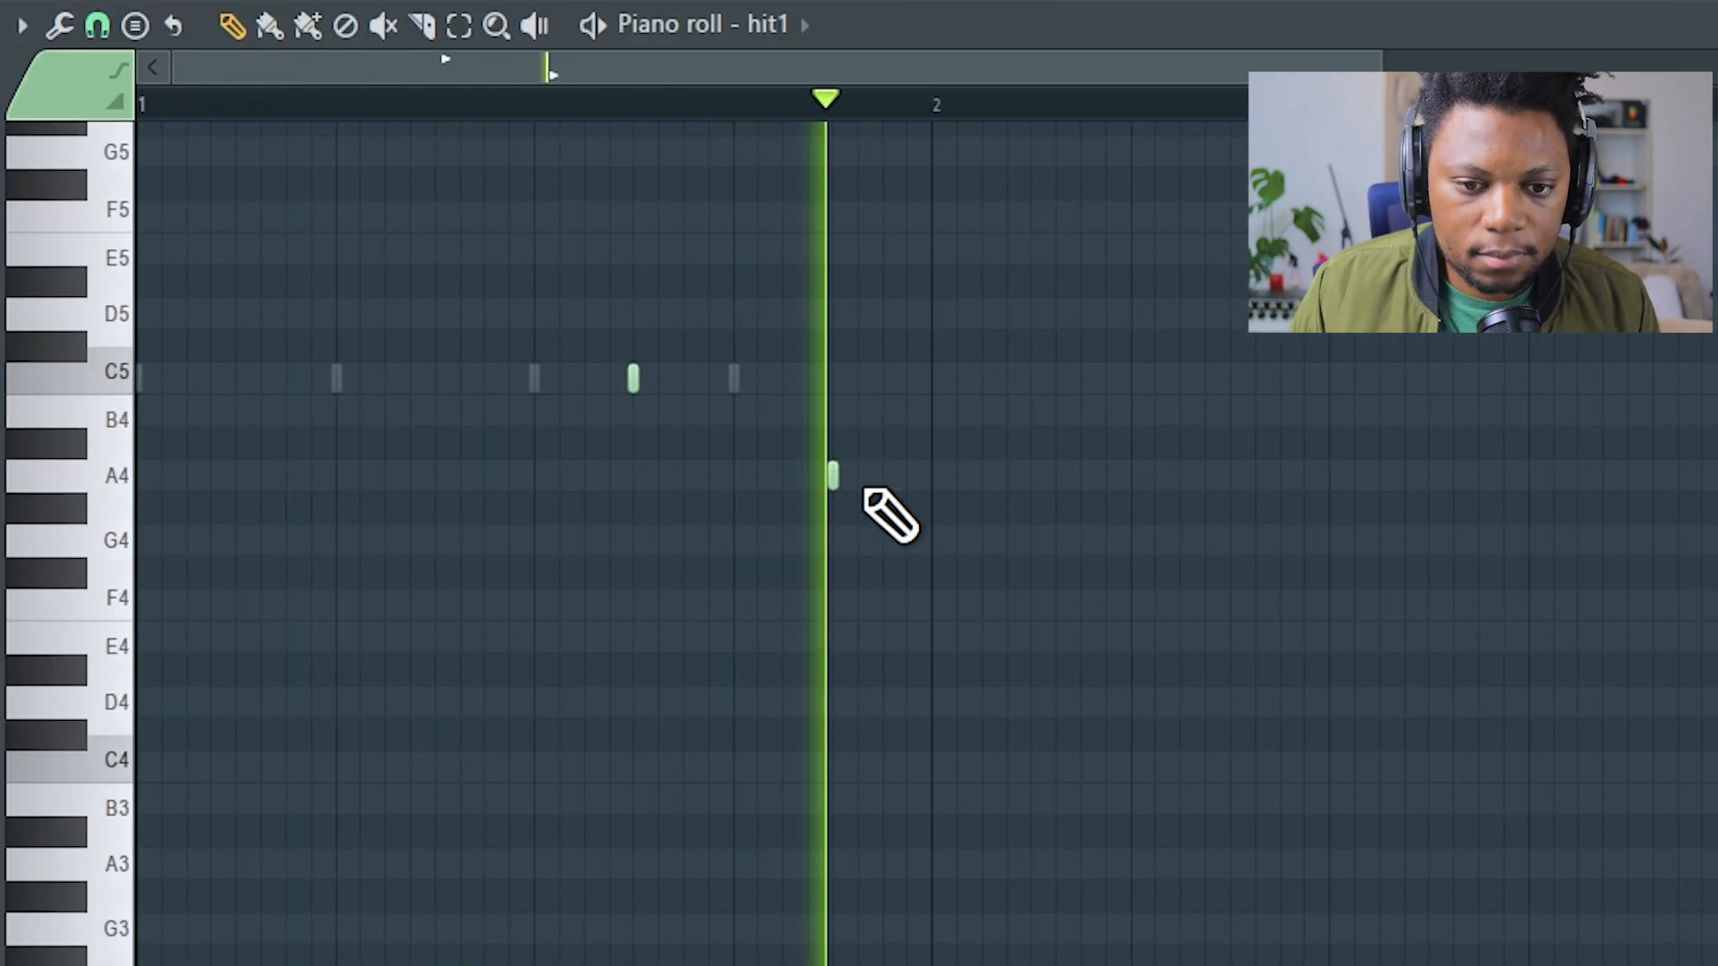
left_click(735, 380)
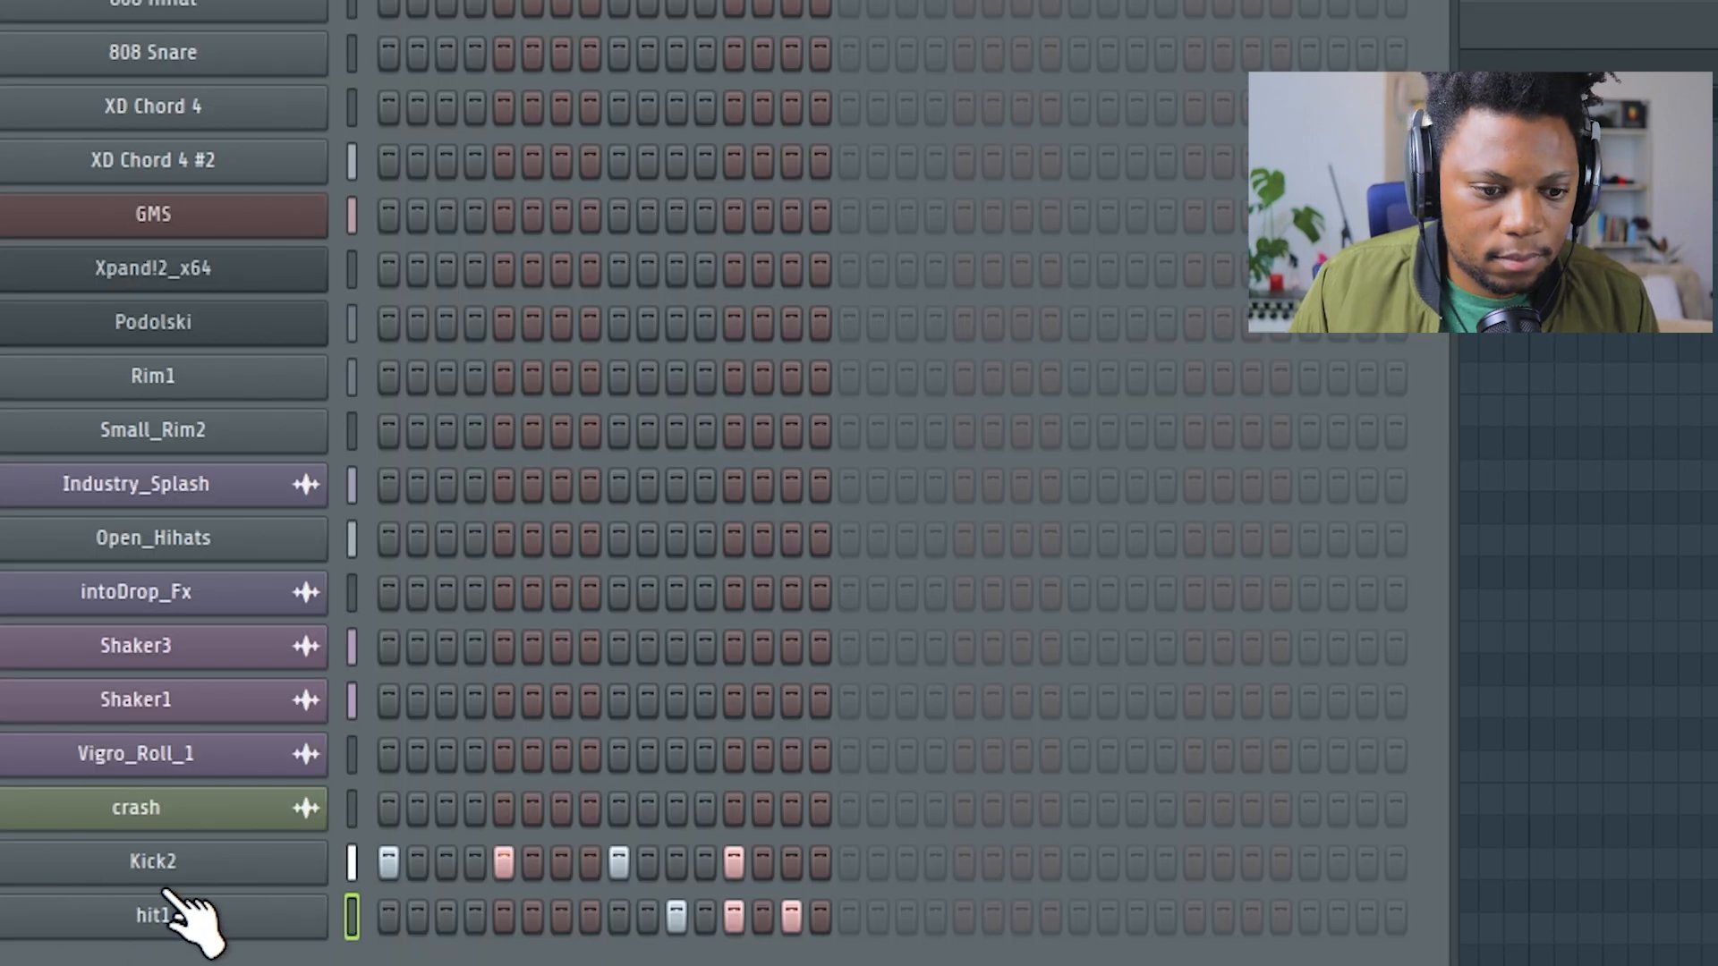
Step: Route the hit1 channel to mixer track 8 and load Fruity WaveShaper in effect slot 4
left_click(184, 919)
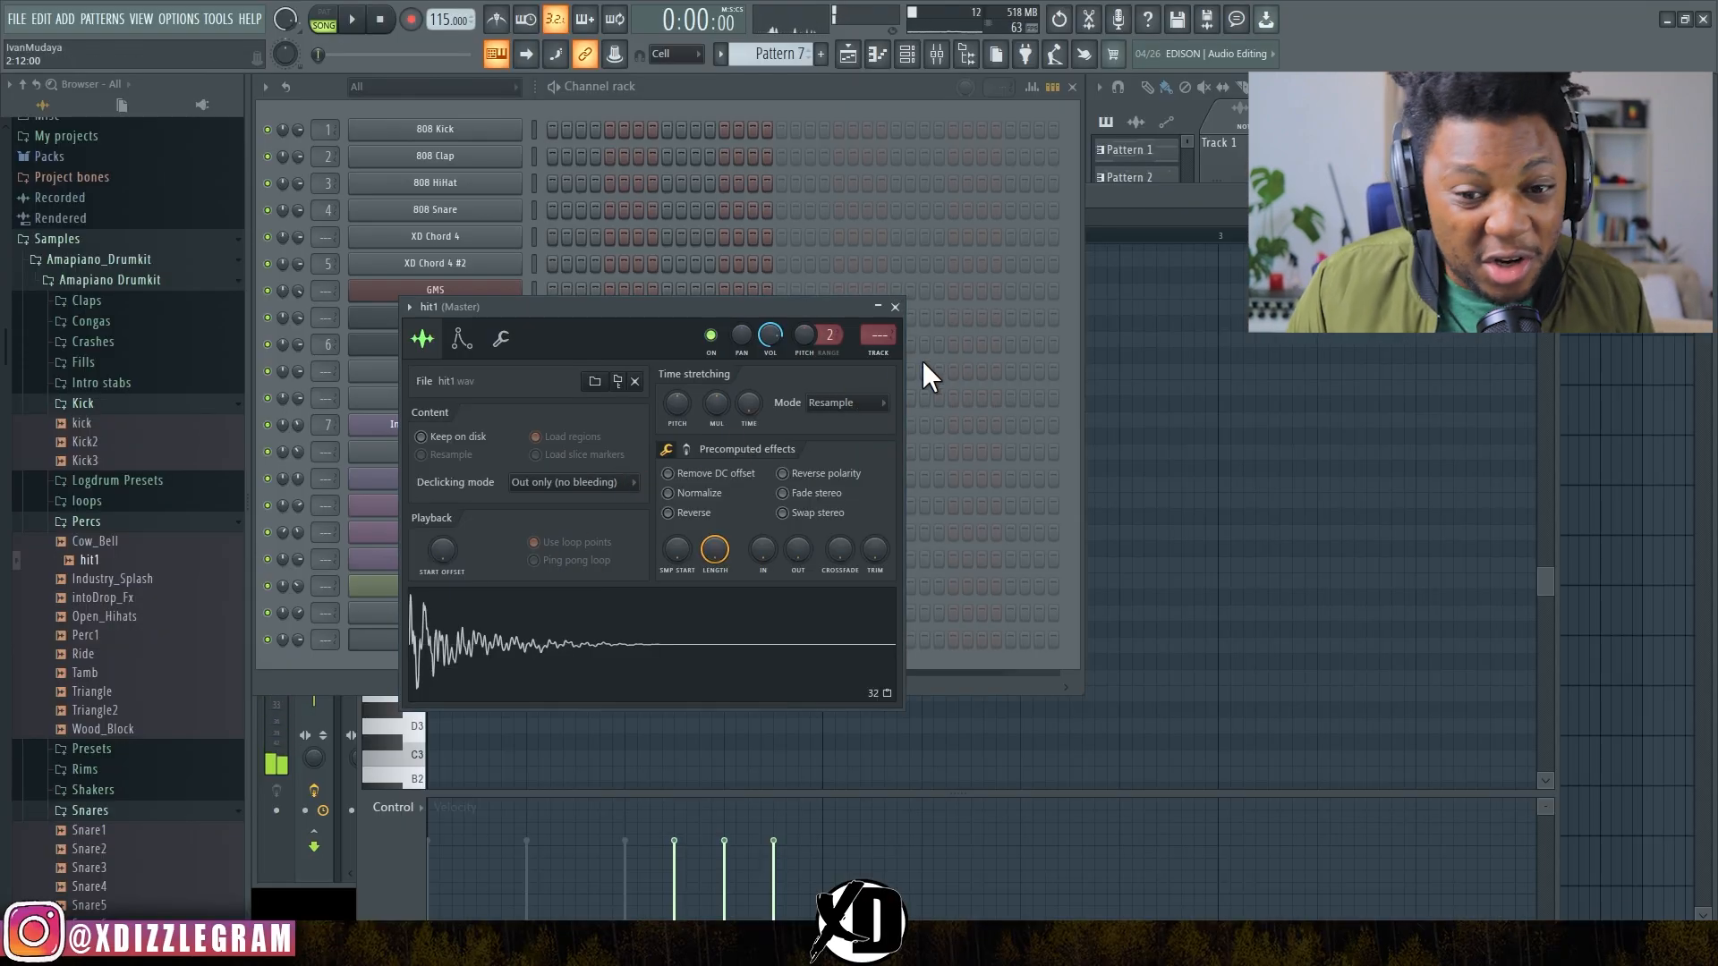
key("ctrl+l")
left_click(810, 419)
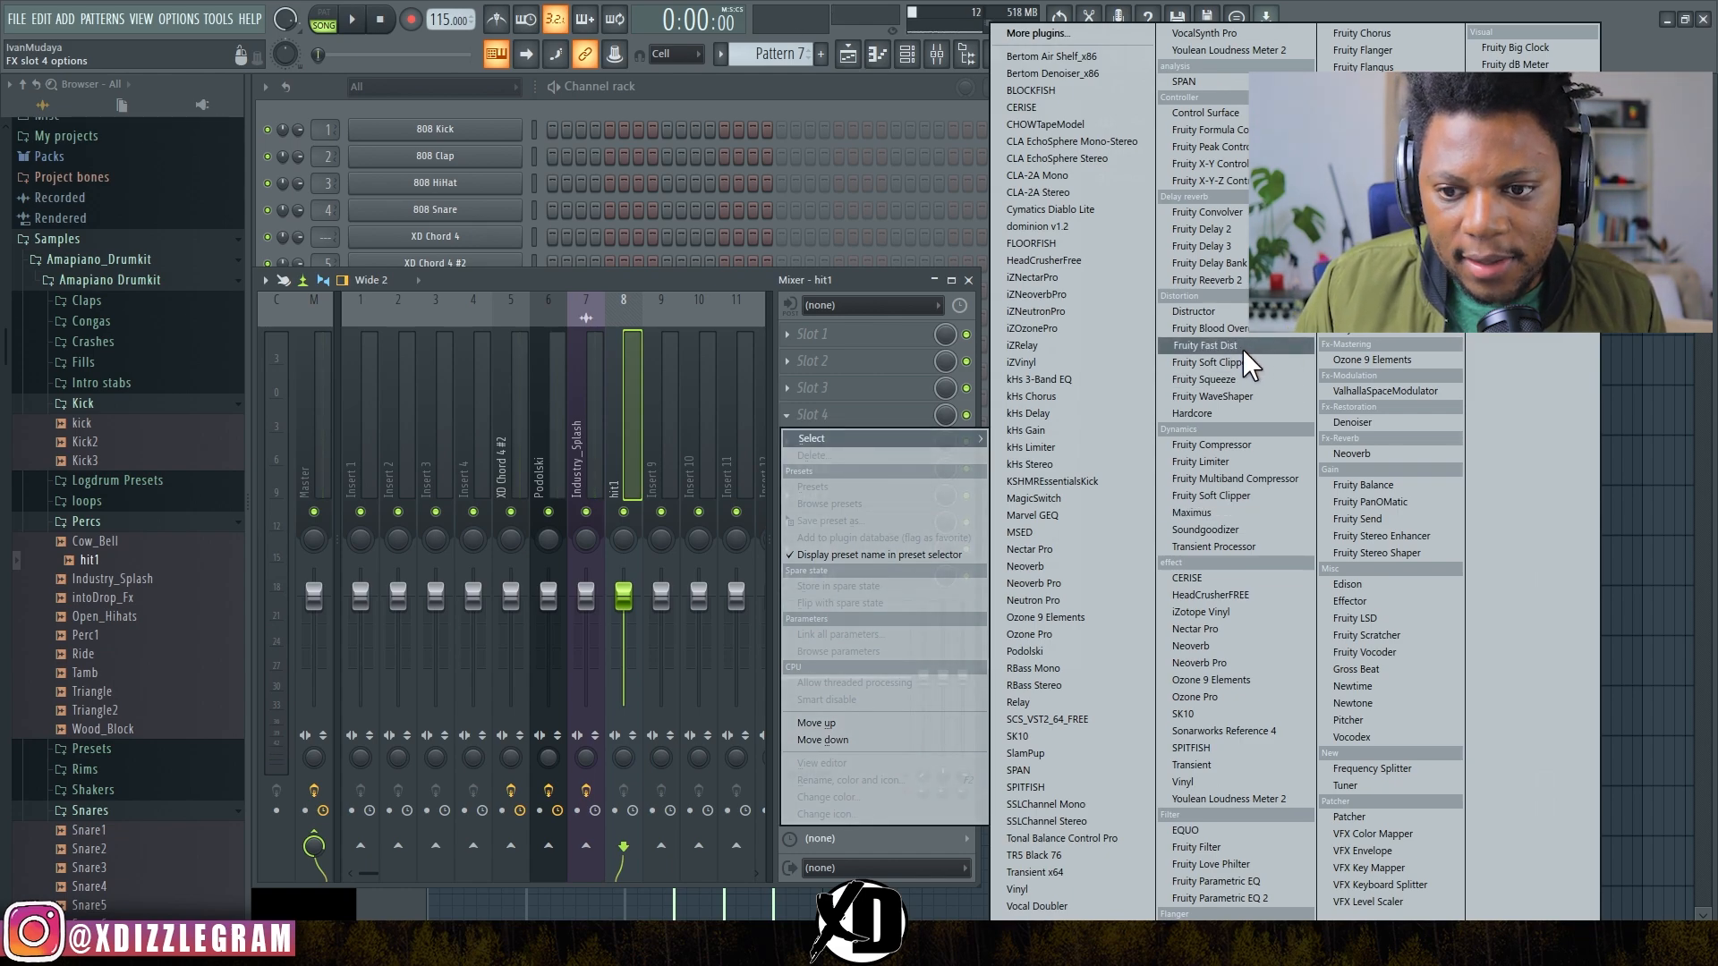
left_click(1181, 397)
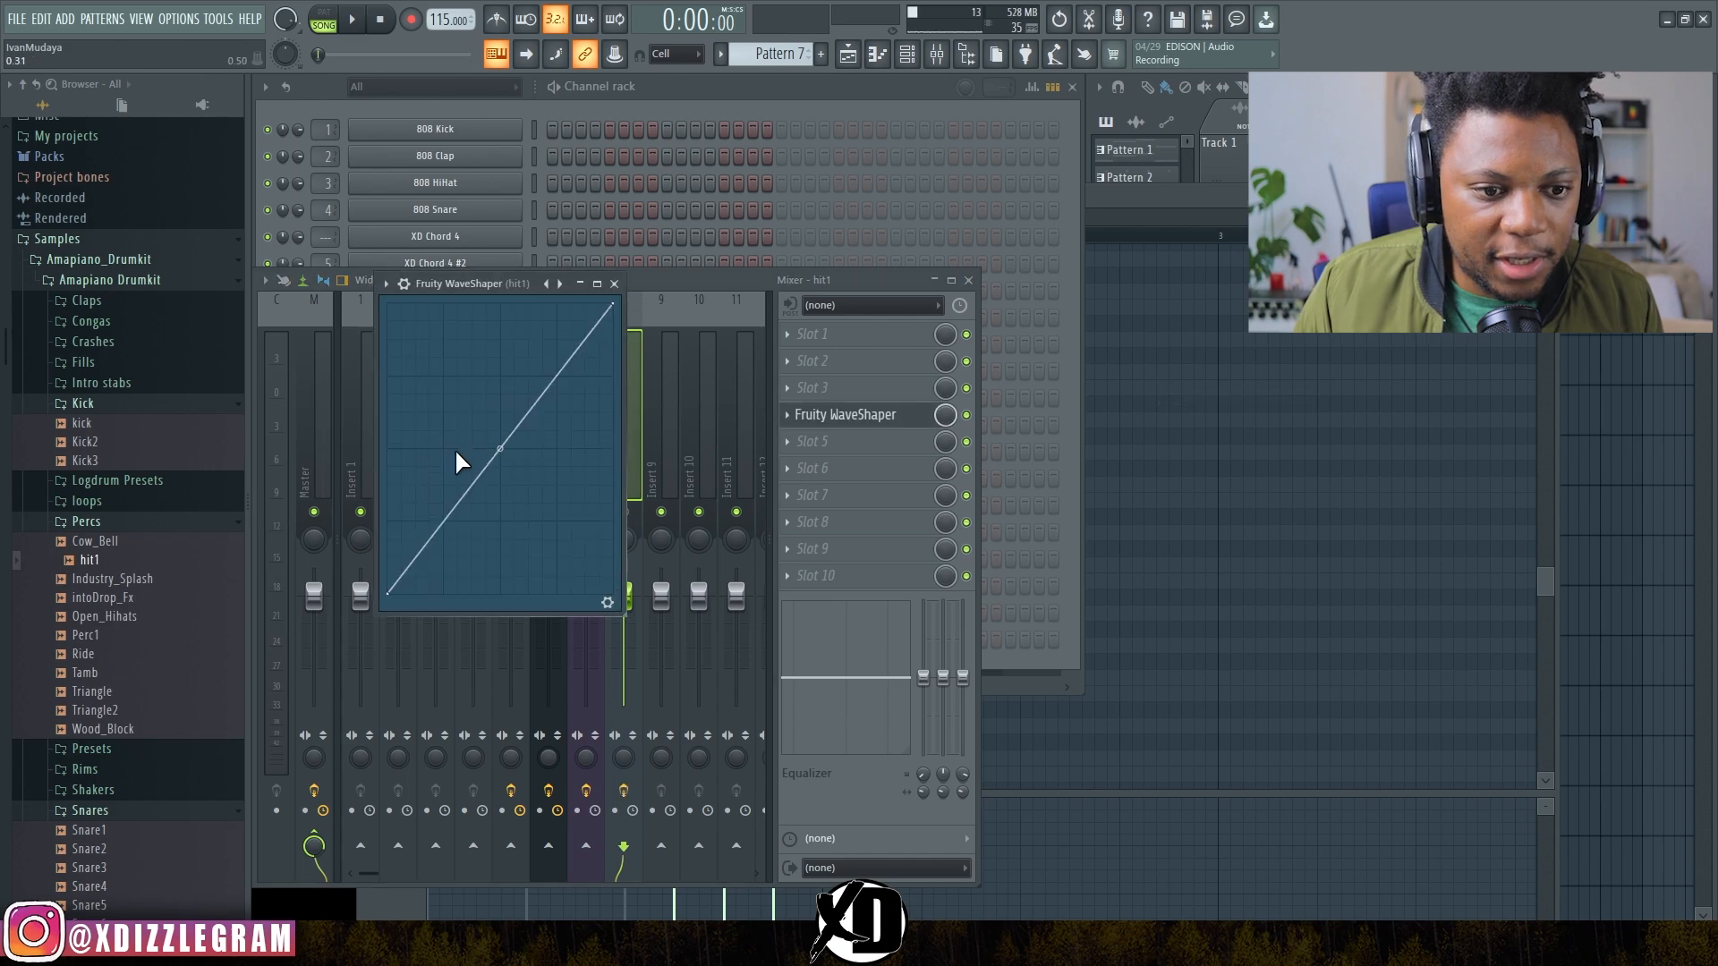
Step: Bend the WaveShaper curve upward with two added points, and lower hit1's mixer fader while listening to the loop
left_click_drag(445, 447, 447, 423)
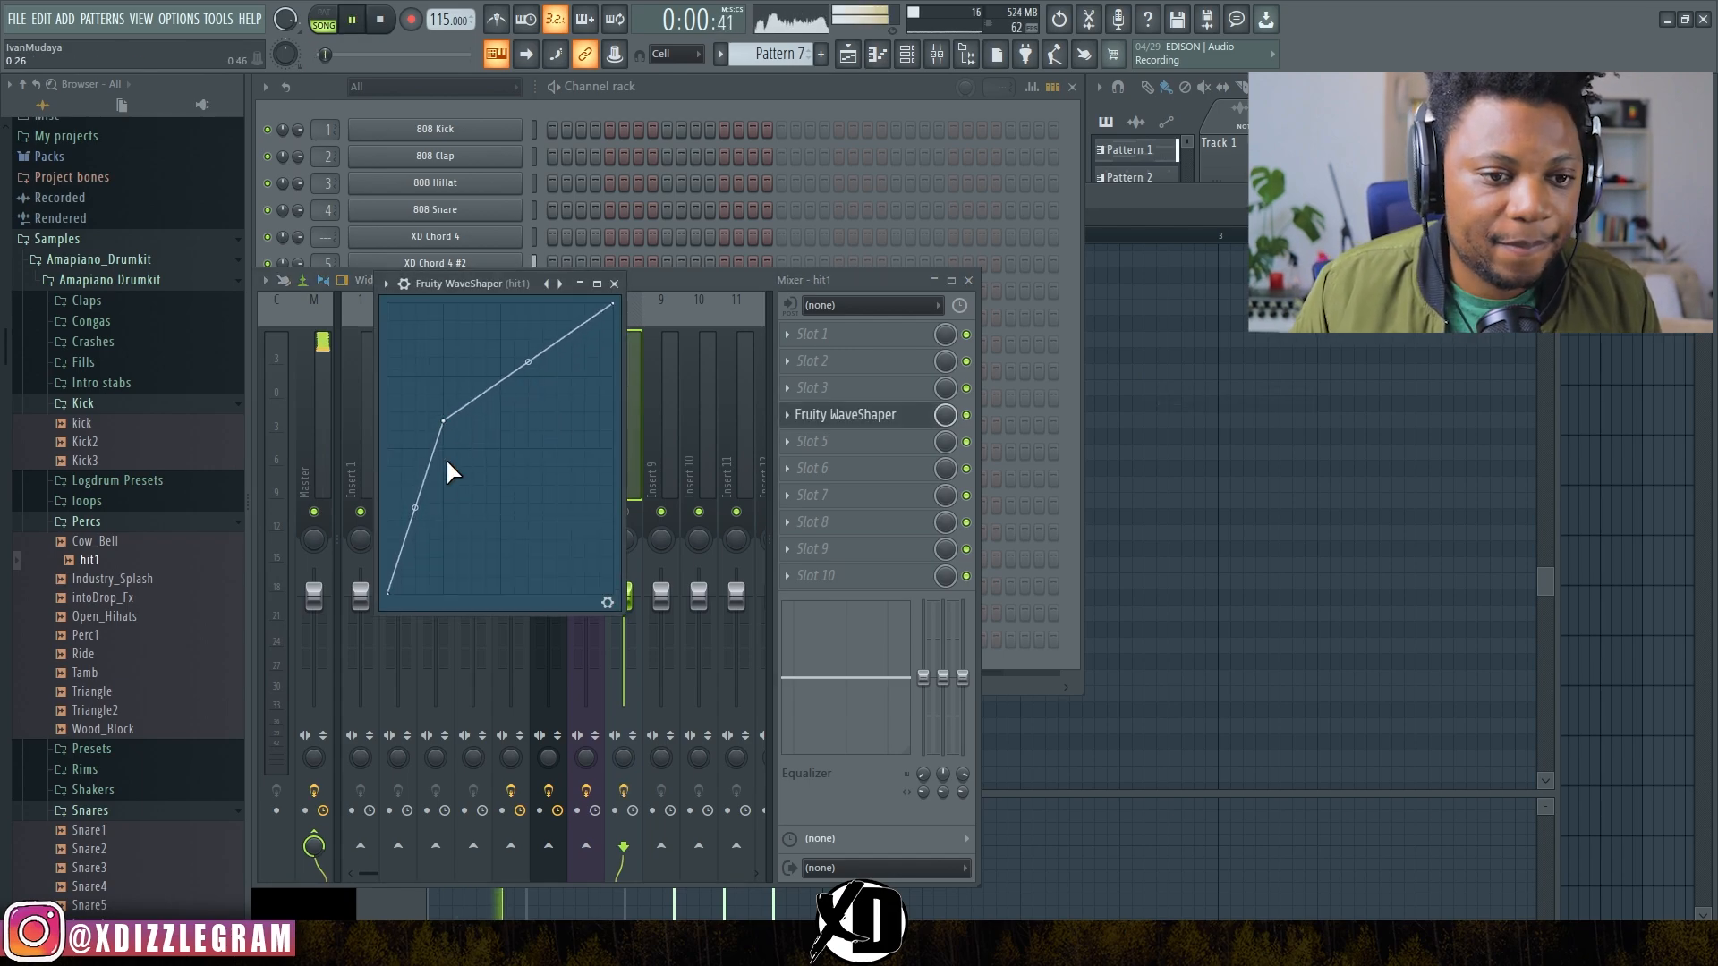
left_click_drag(481, 293, 527, 304)
left_click_drag(483, 438, 483, 397)
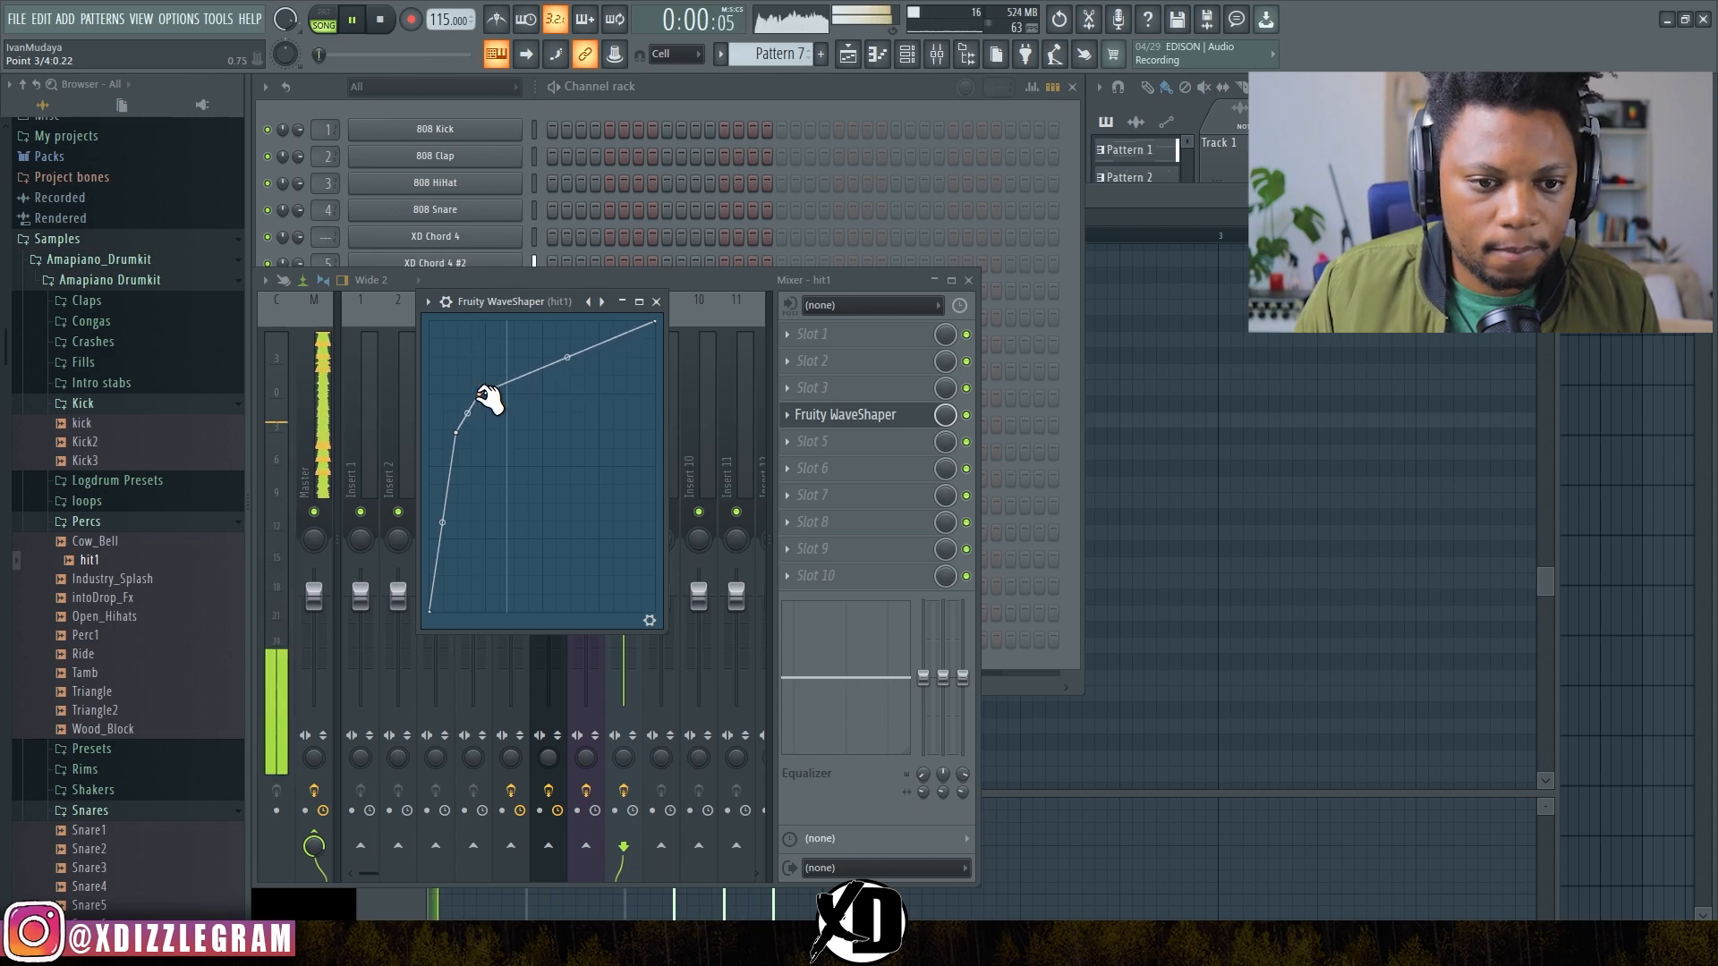
left_click(656, 302)
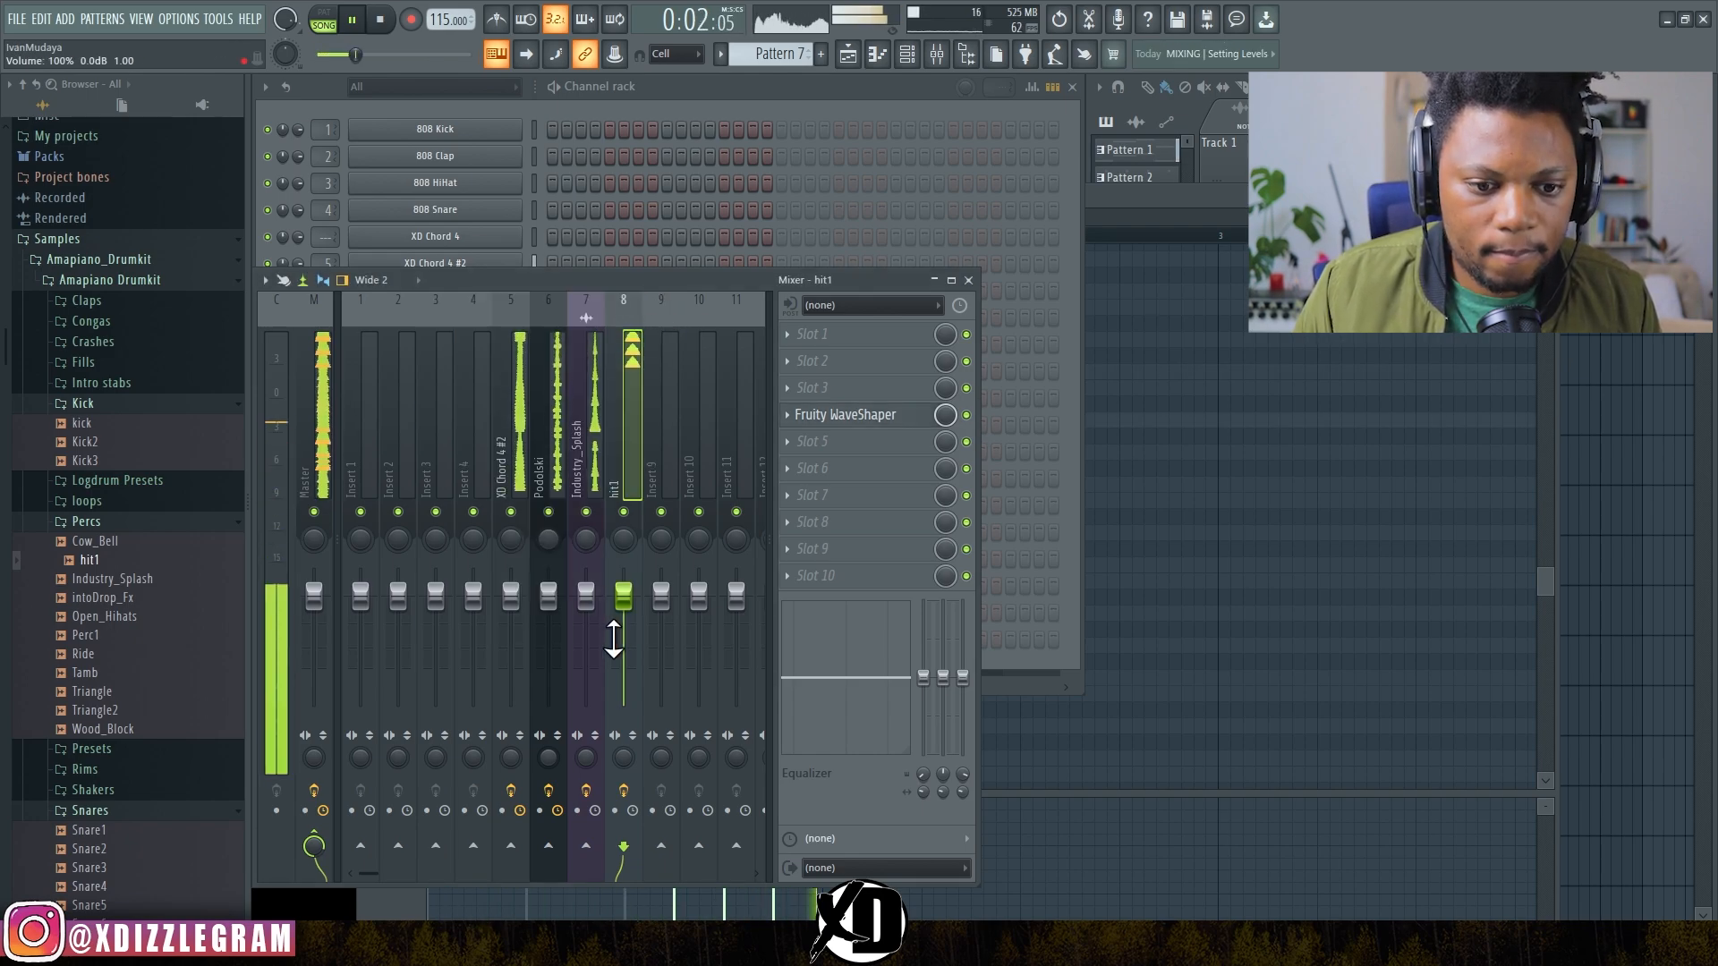
left_click_drag(624, 595, 637, 635)
left_click(762, 106)
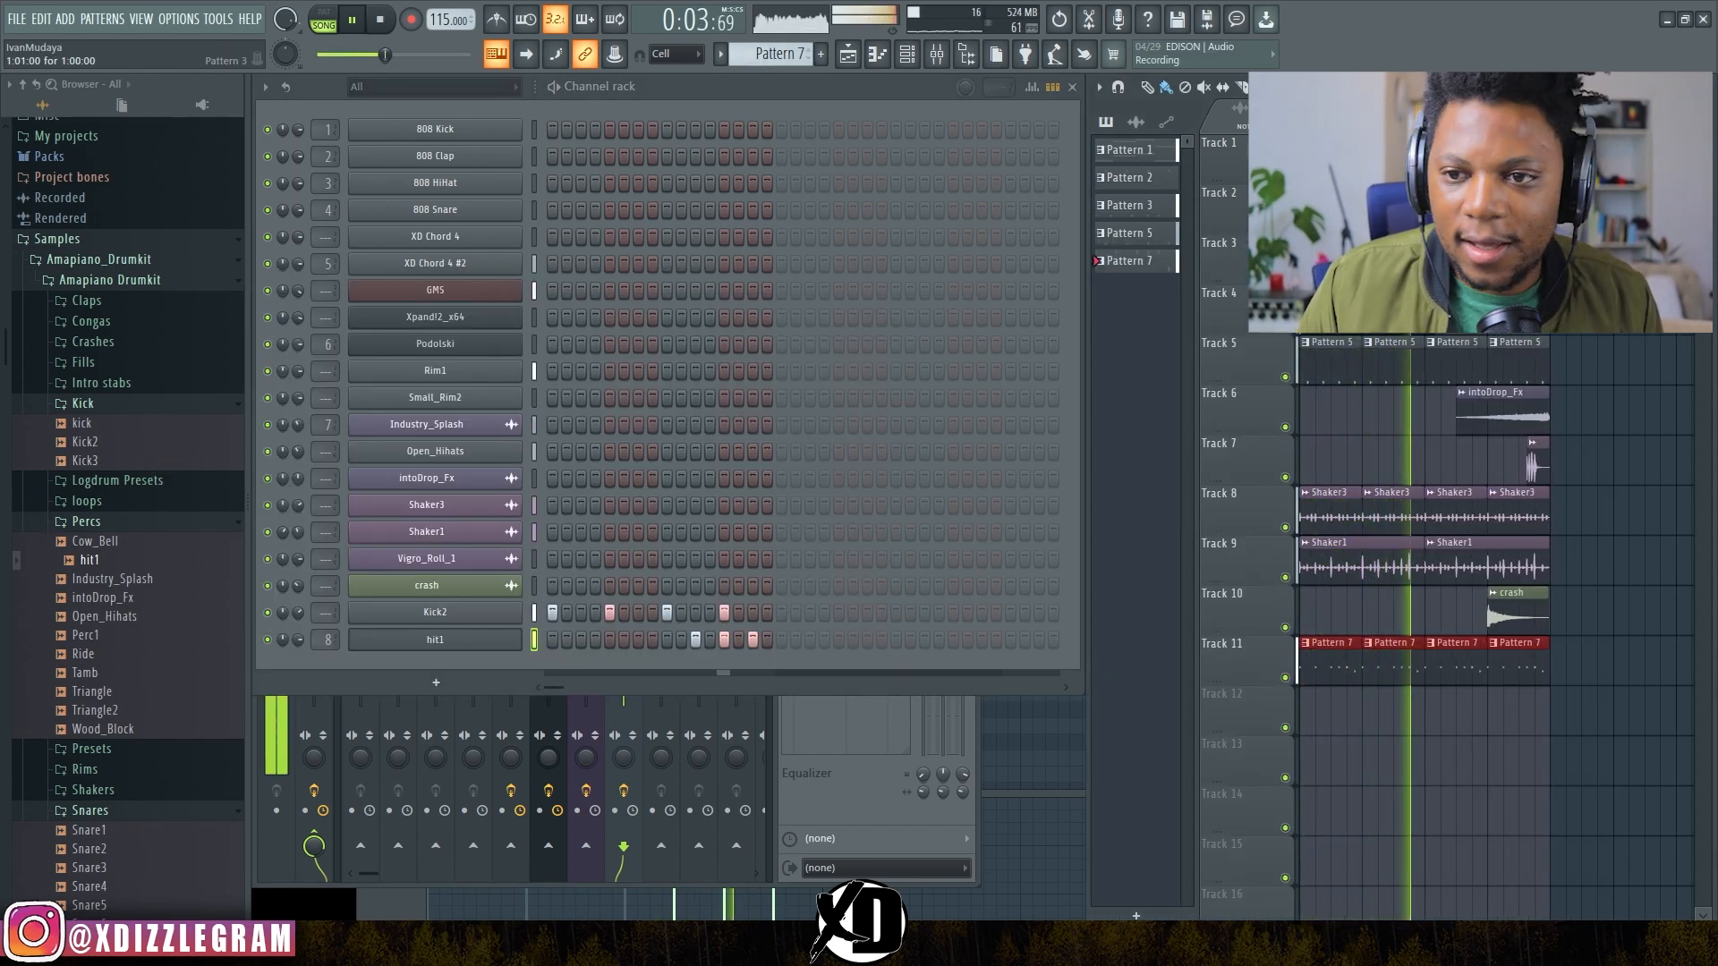
Step: Switch to Pattern 1 and add a second Podolski instrument channel
key("ctrl+d")
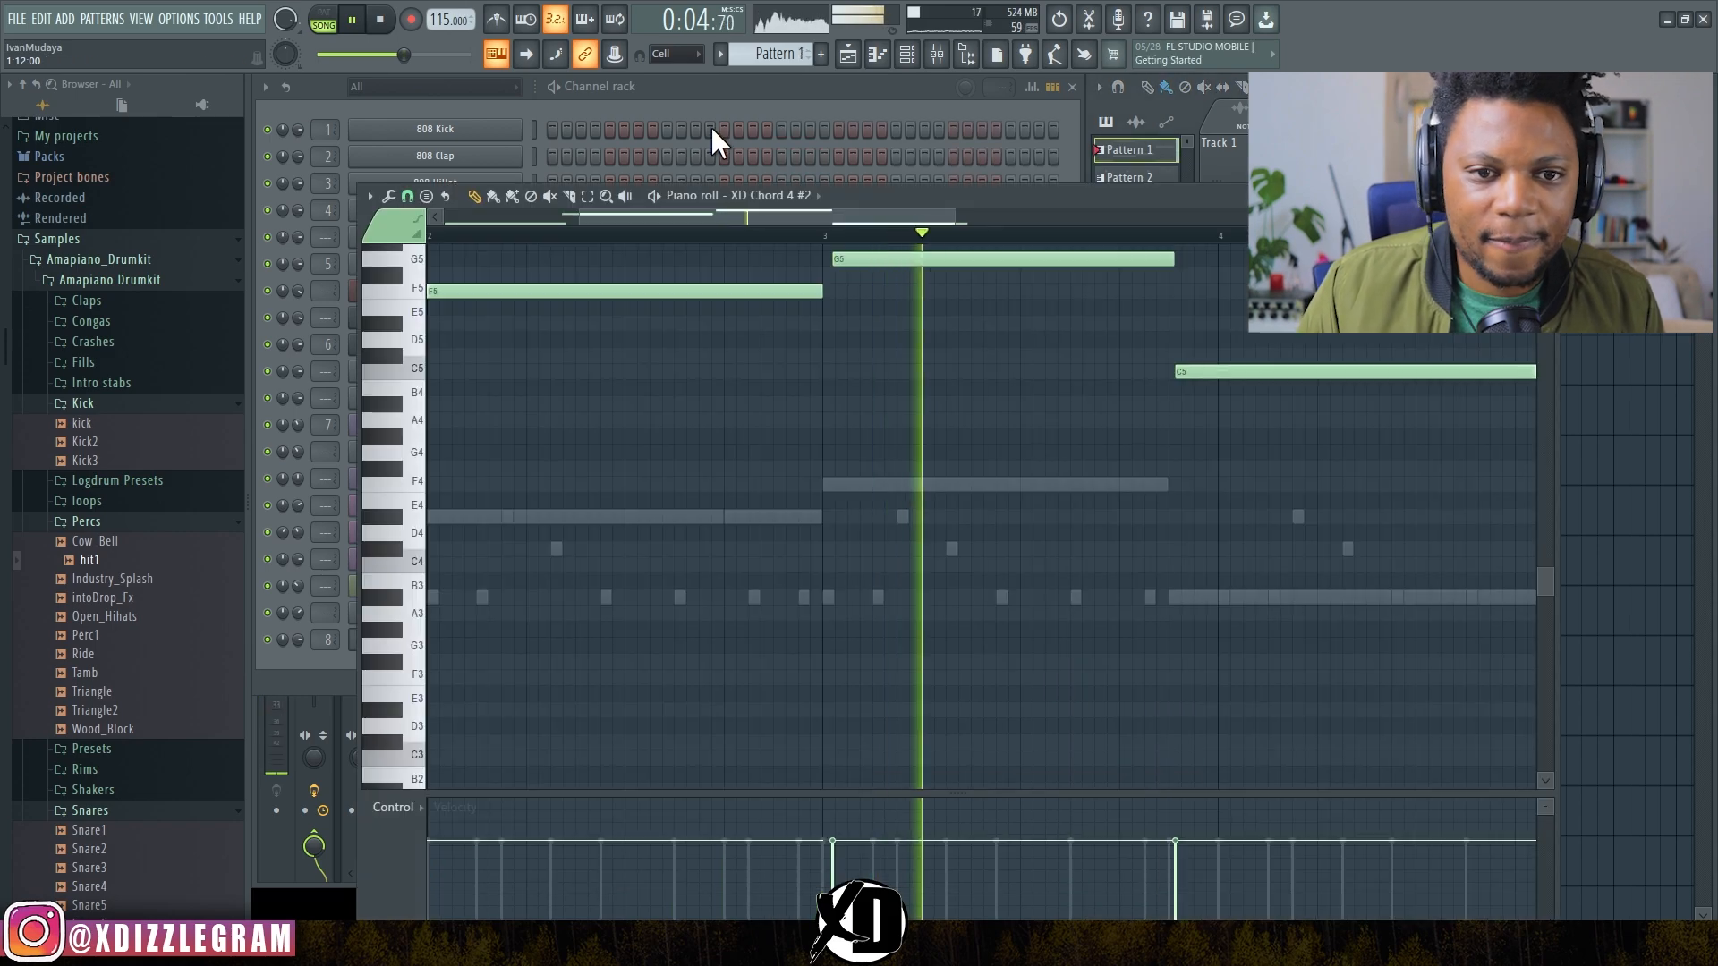
left_click(710, 126)
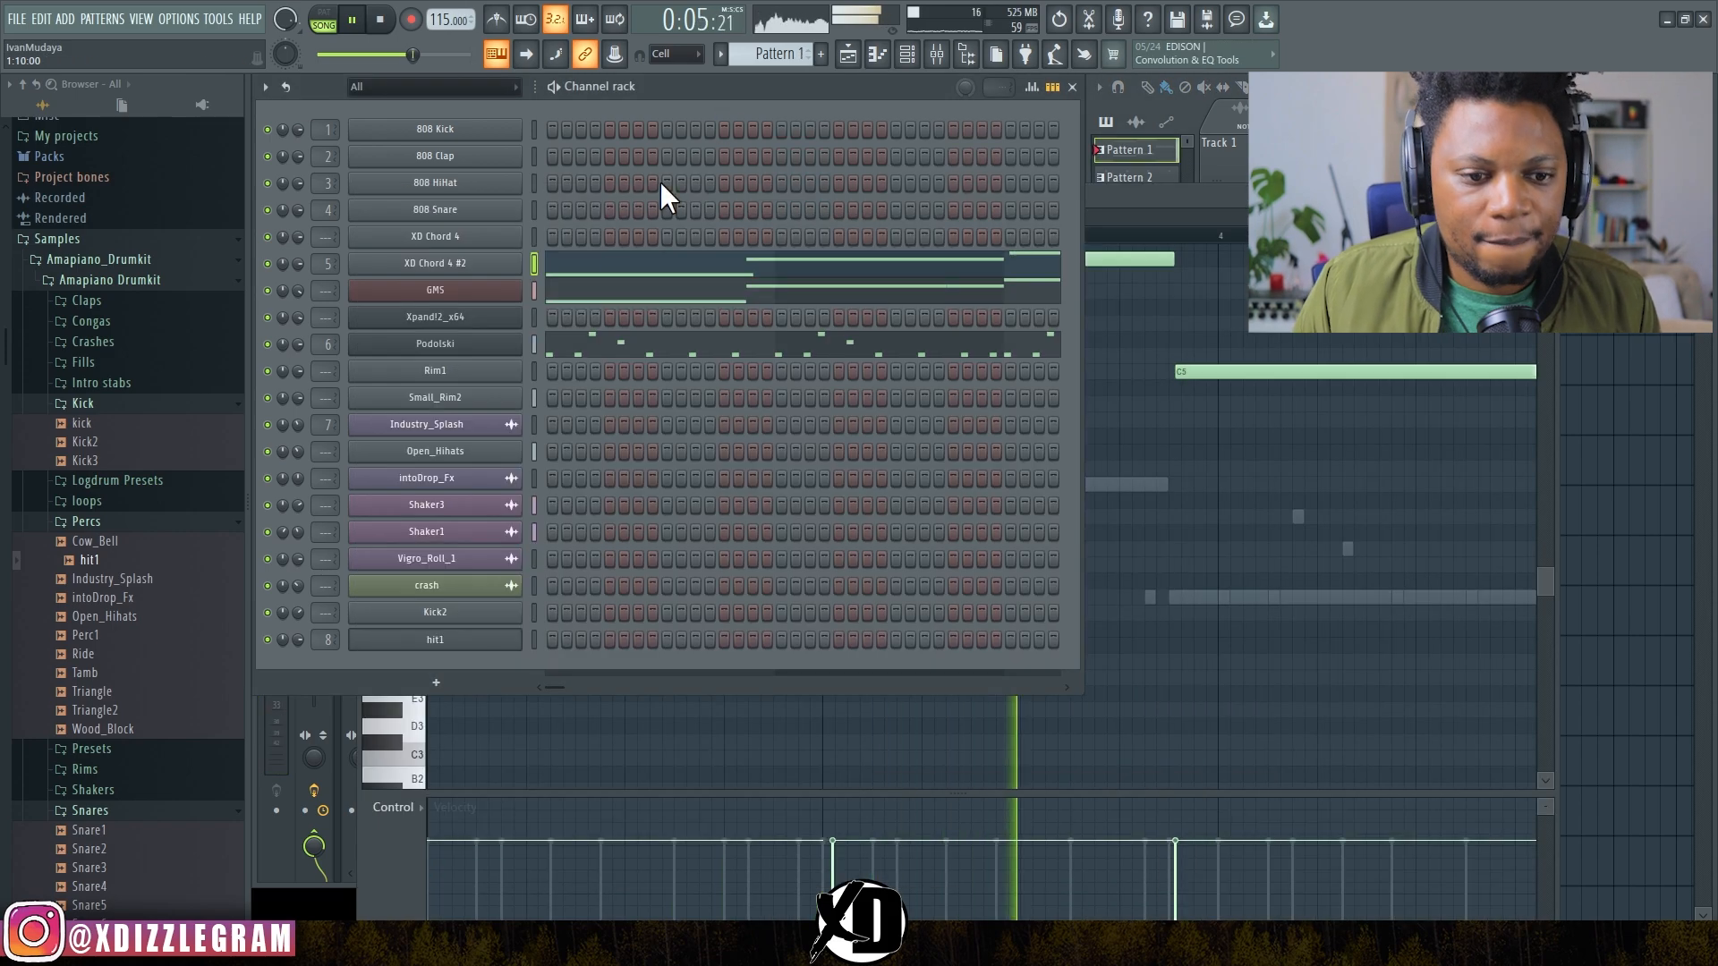
left_click(489, 689)
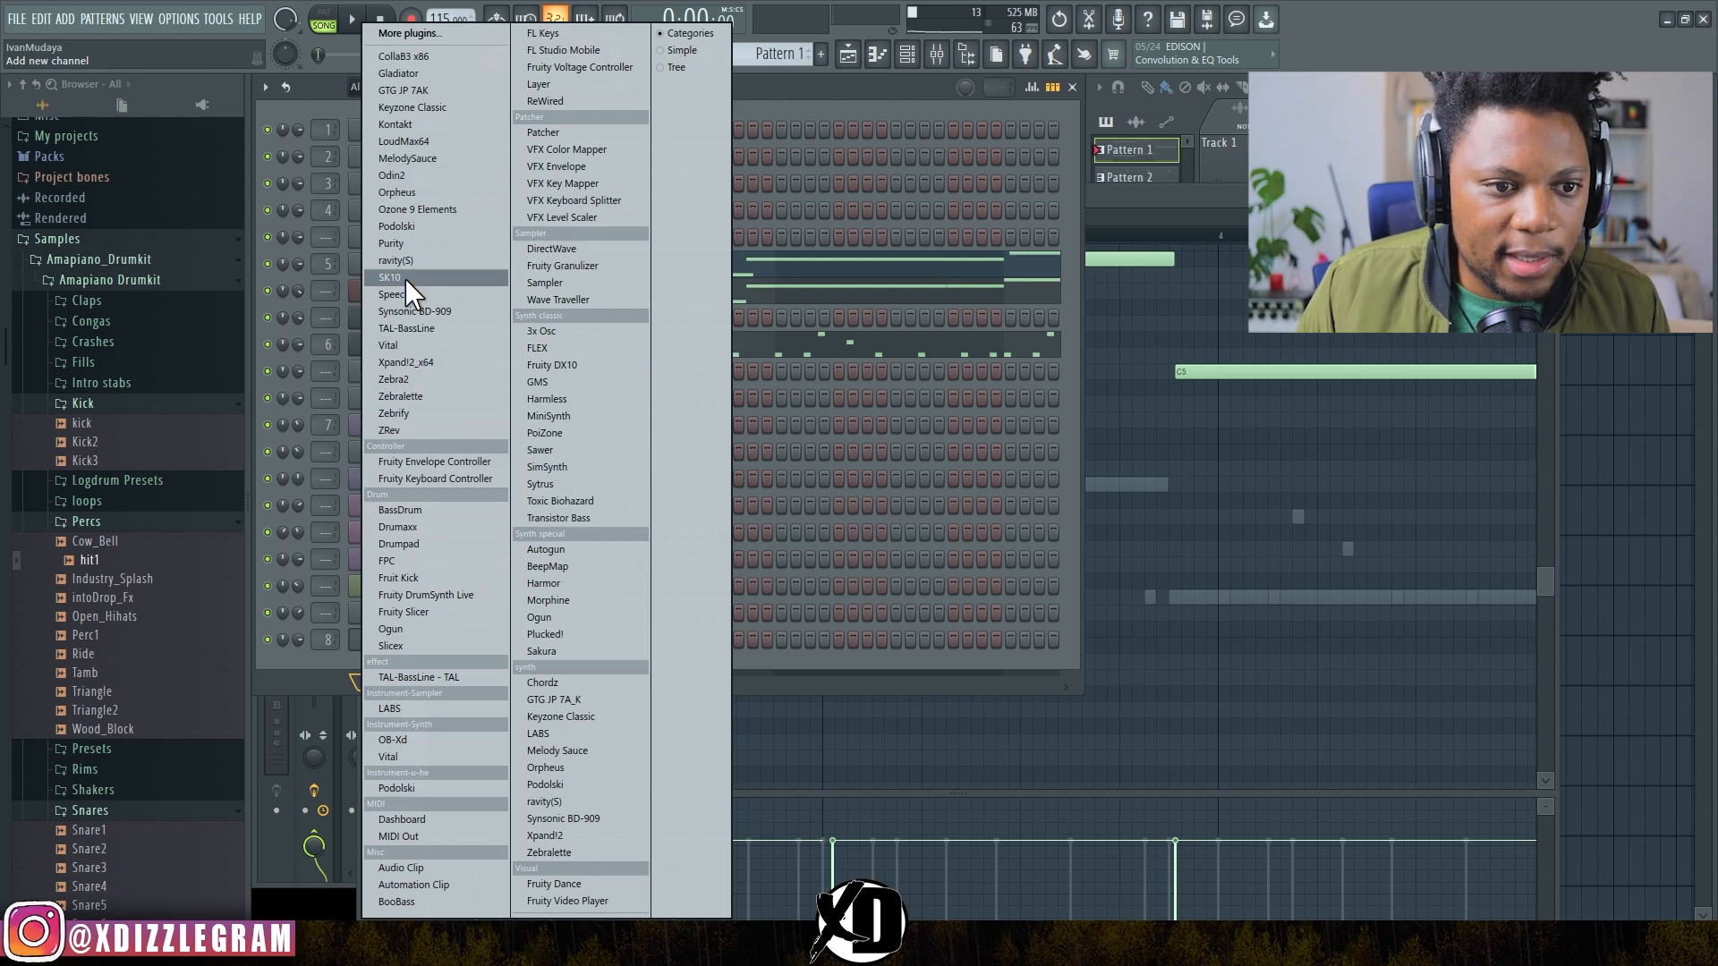
left_click(433, 226)
Step: Audition presets in Podolski's 02 Pads folder and load SM Dreamishpad 4
left_click_drag(748, 330, 796, 265)
left_click(701, 311)
left_click(566, 437)
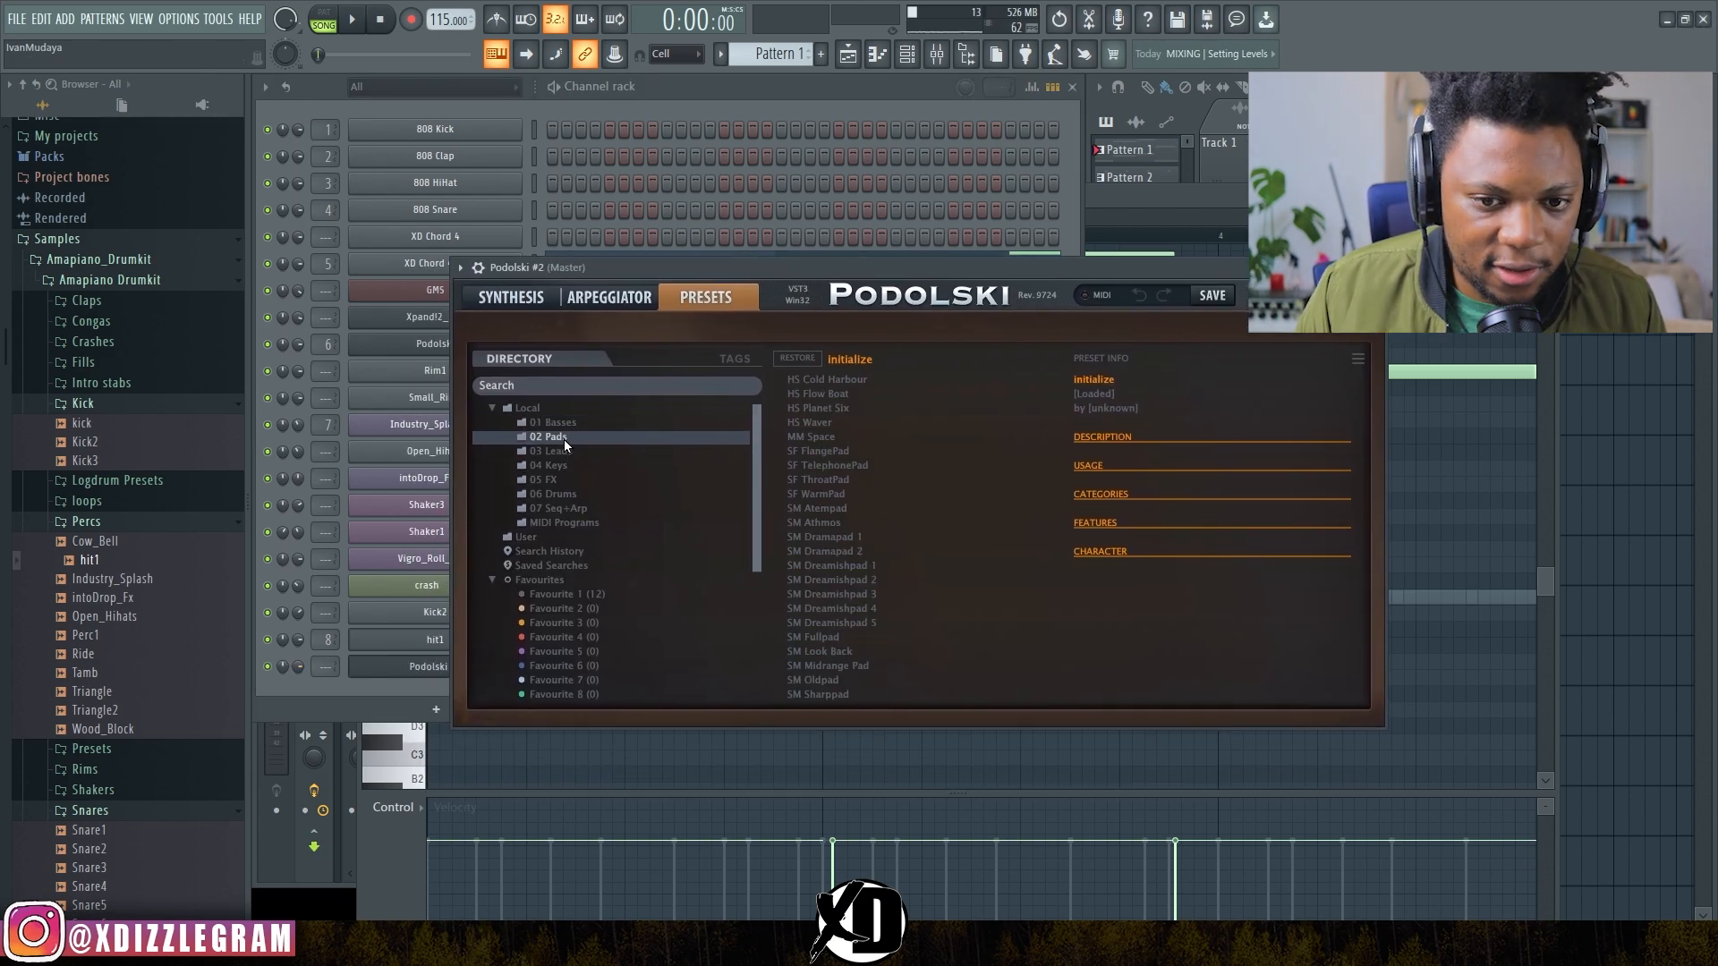
left_click(819, 451)
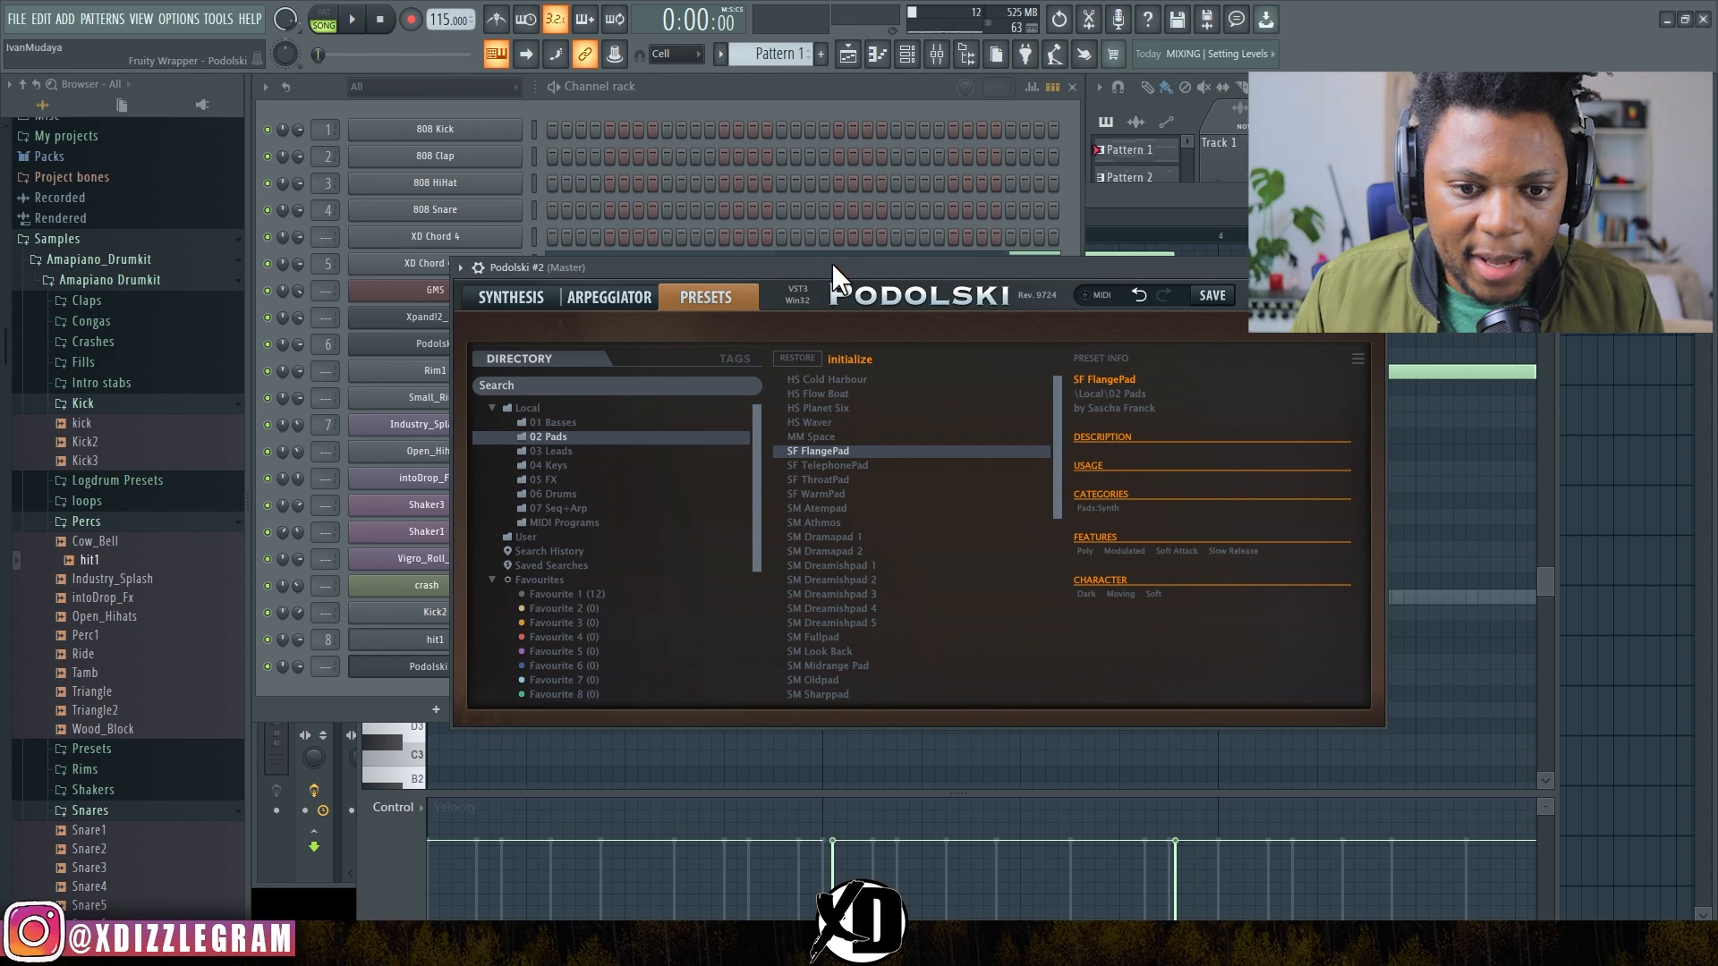
left_click(828, 524)
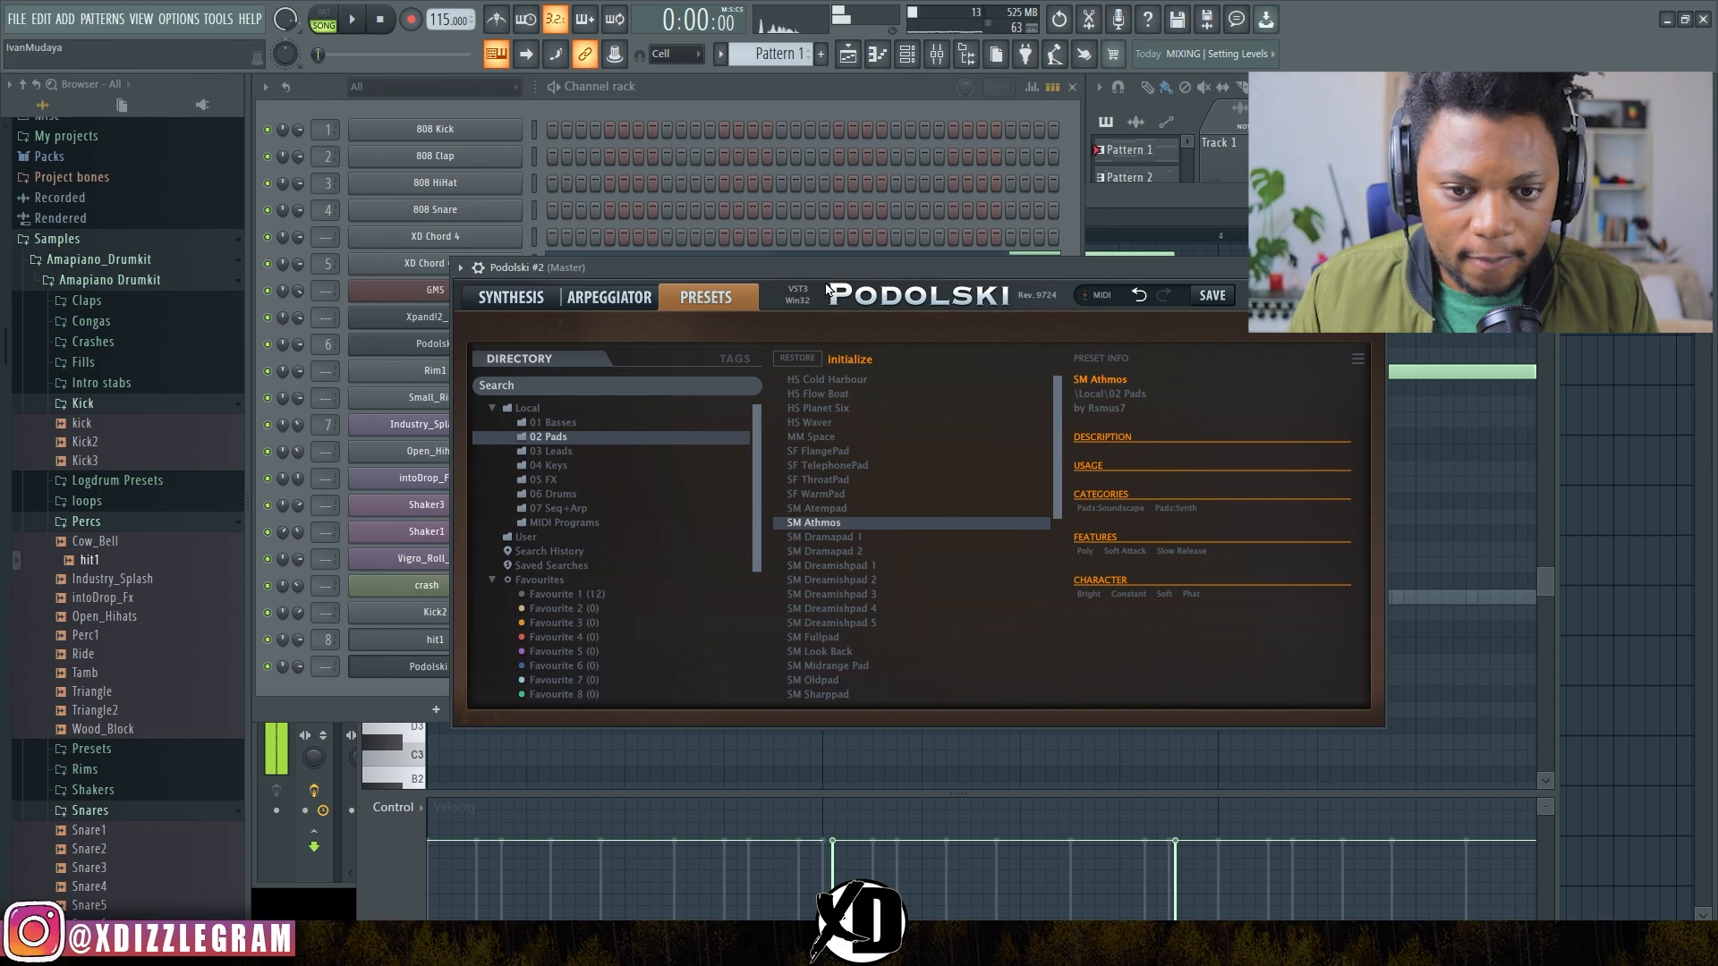
left_click(834, 467)
left_click(851, 609)
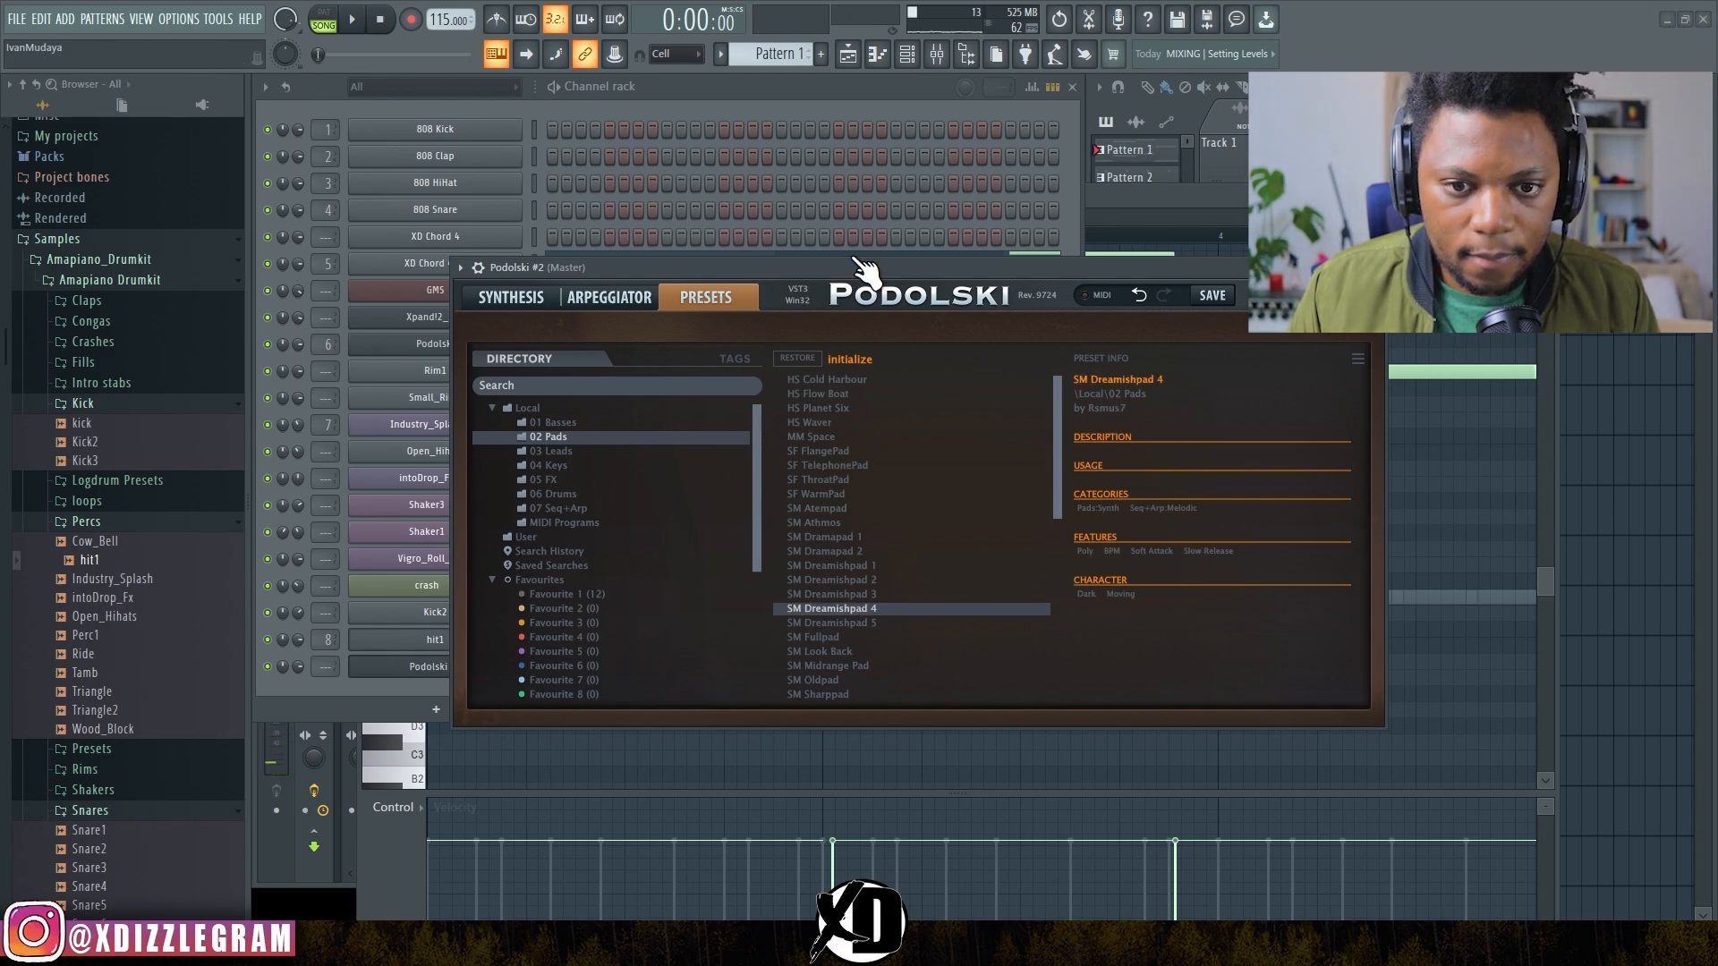
left_click_drag(848, 266, 847, 271)
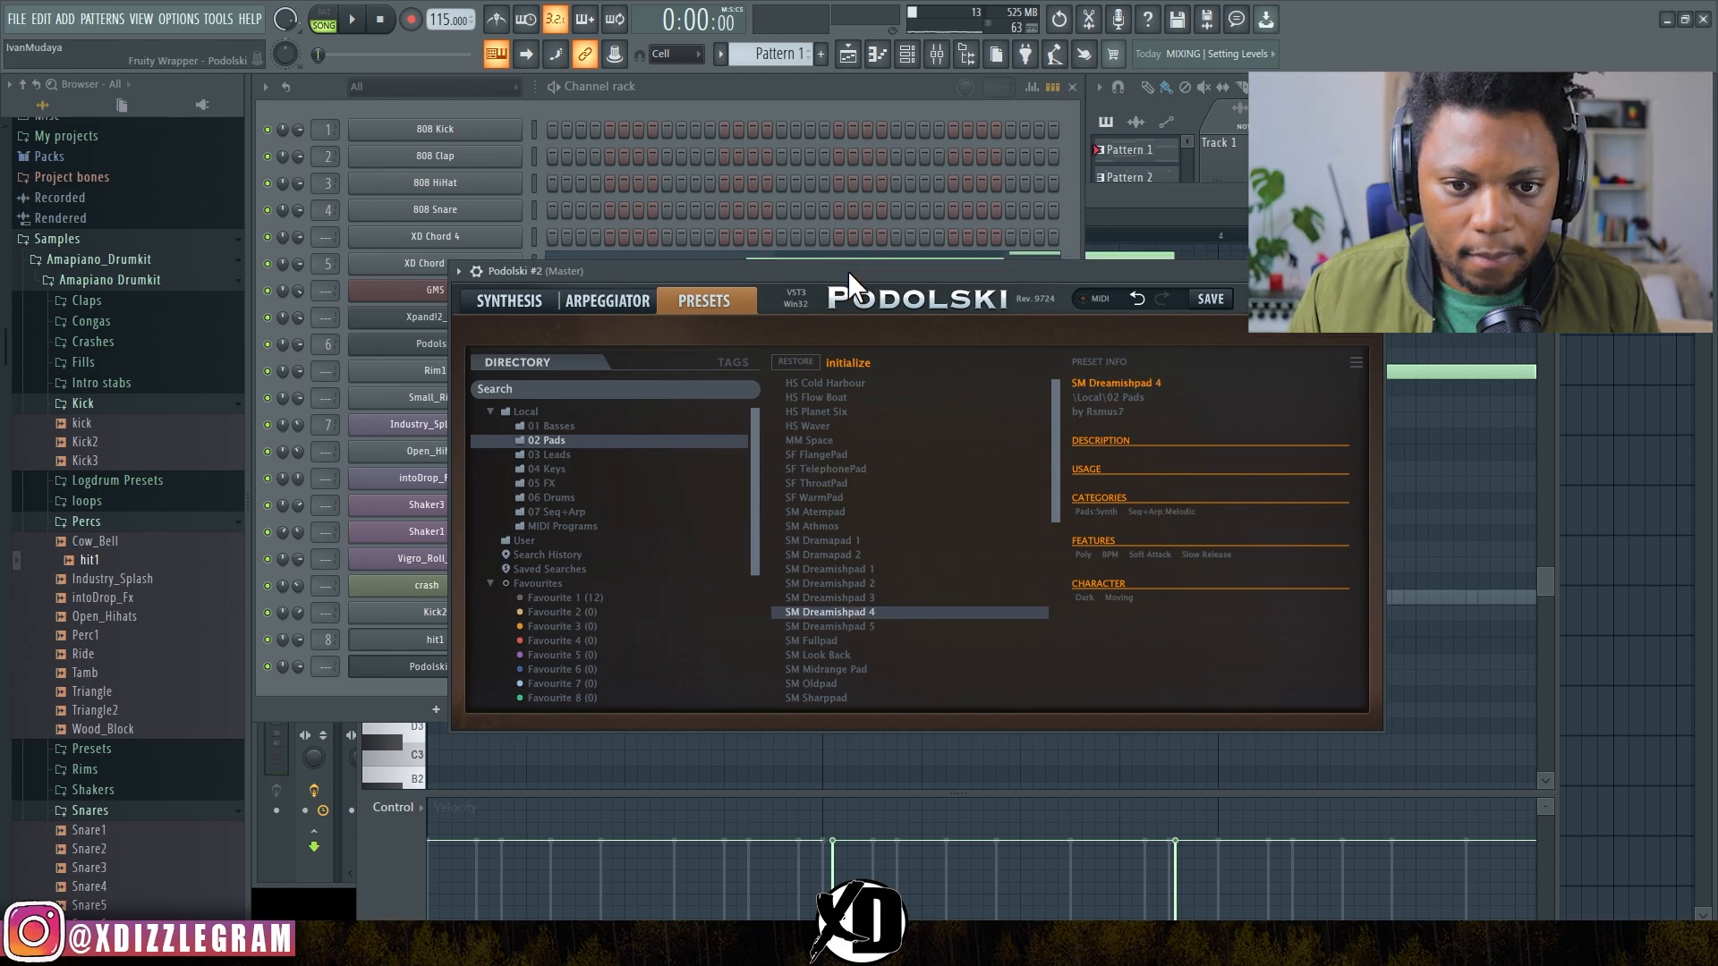
left_click(840, 641)
left_click(862, 613)
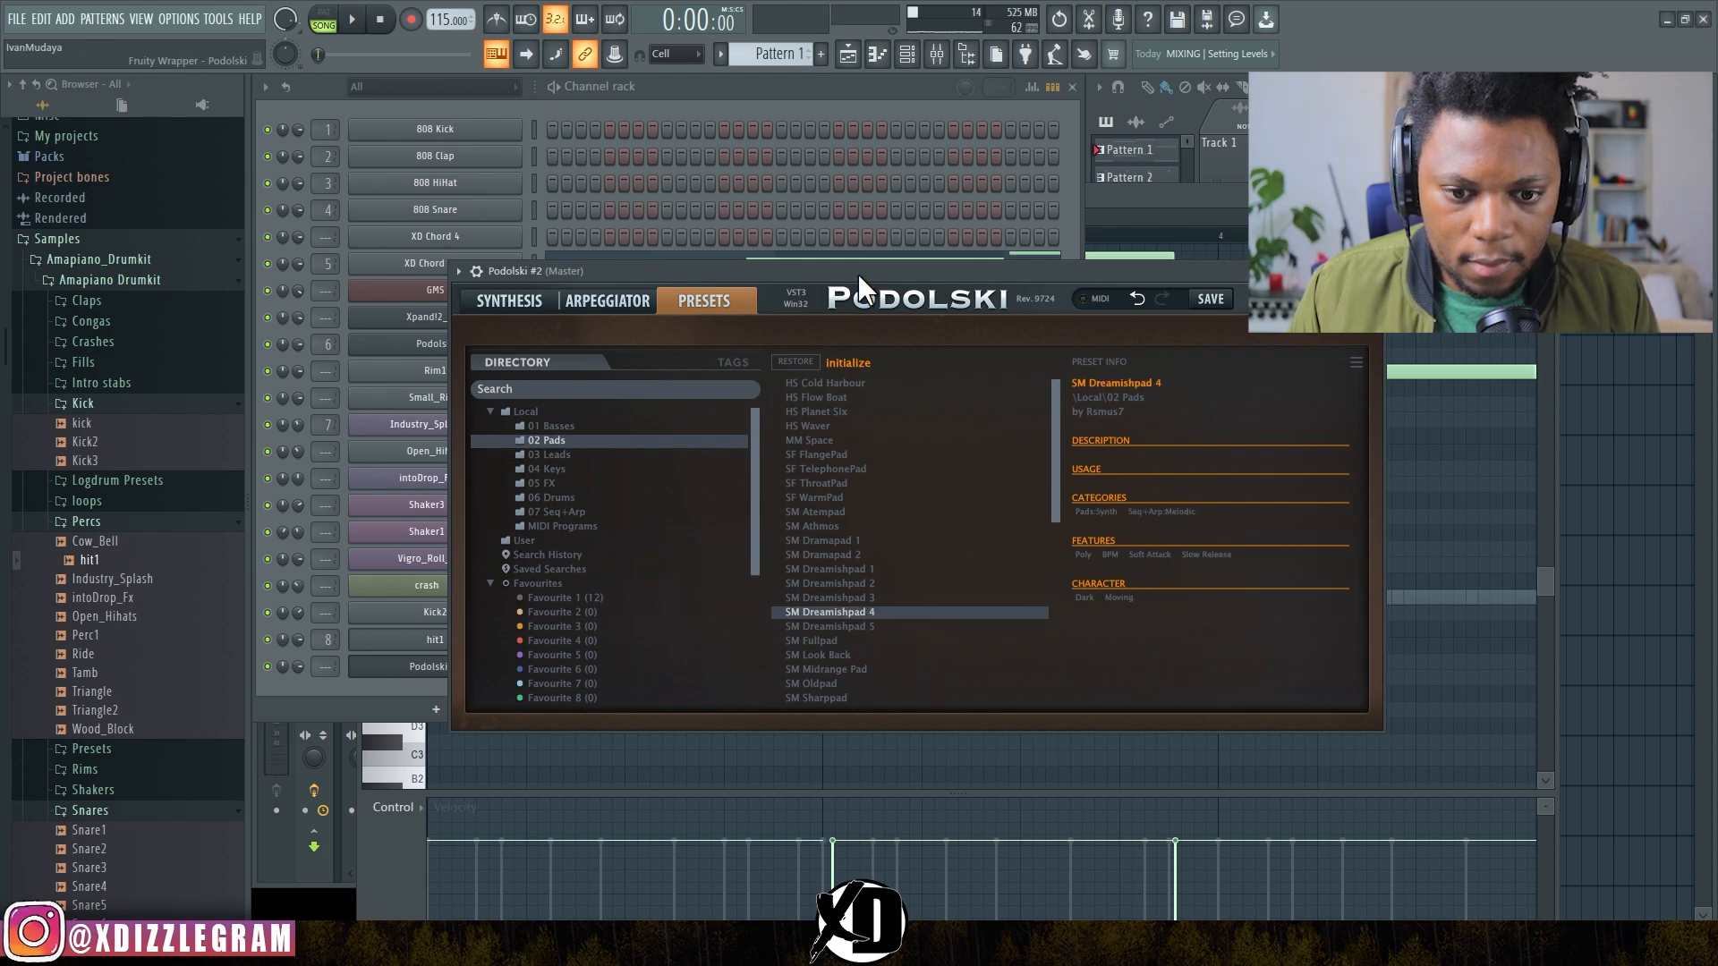
Step: In the new Podolski channel's piano roll, delete the misplaced D#4 note and draw a long A#3 note from bar 1
left_click(873, 109)
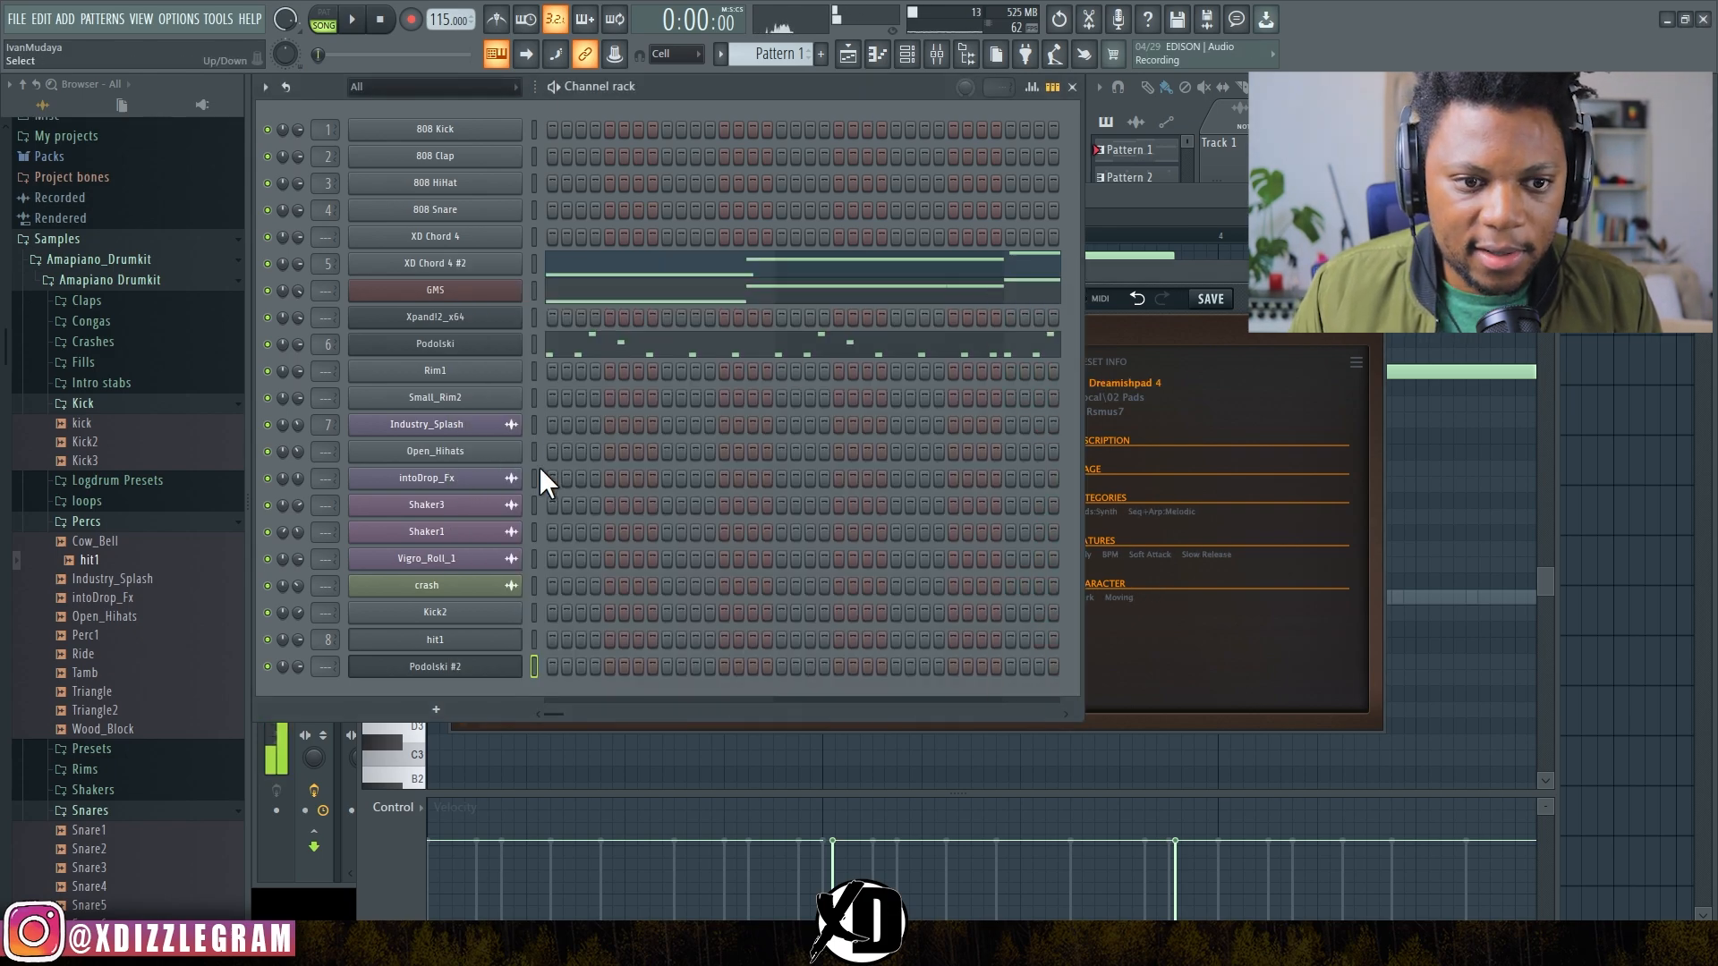
right_click(470, 666)
left_click(603, 664)
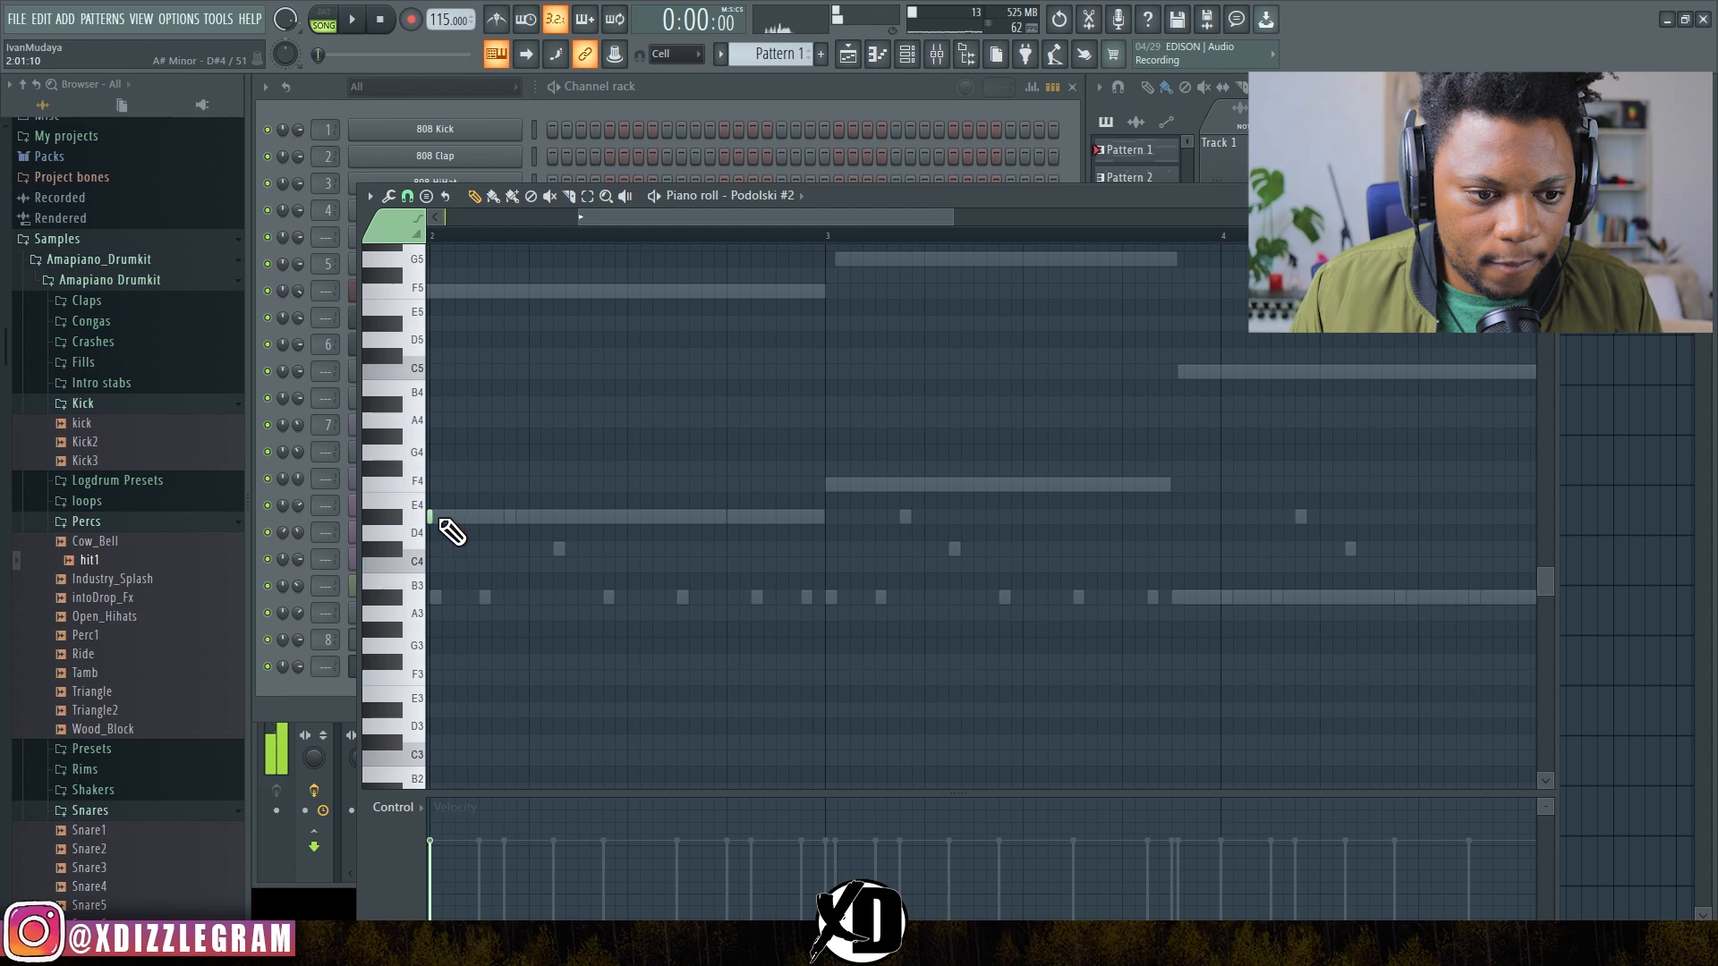
left_click_drag(596, 219, 467, 221)
right_click(822, 517)
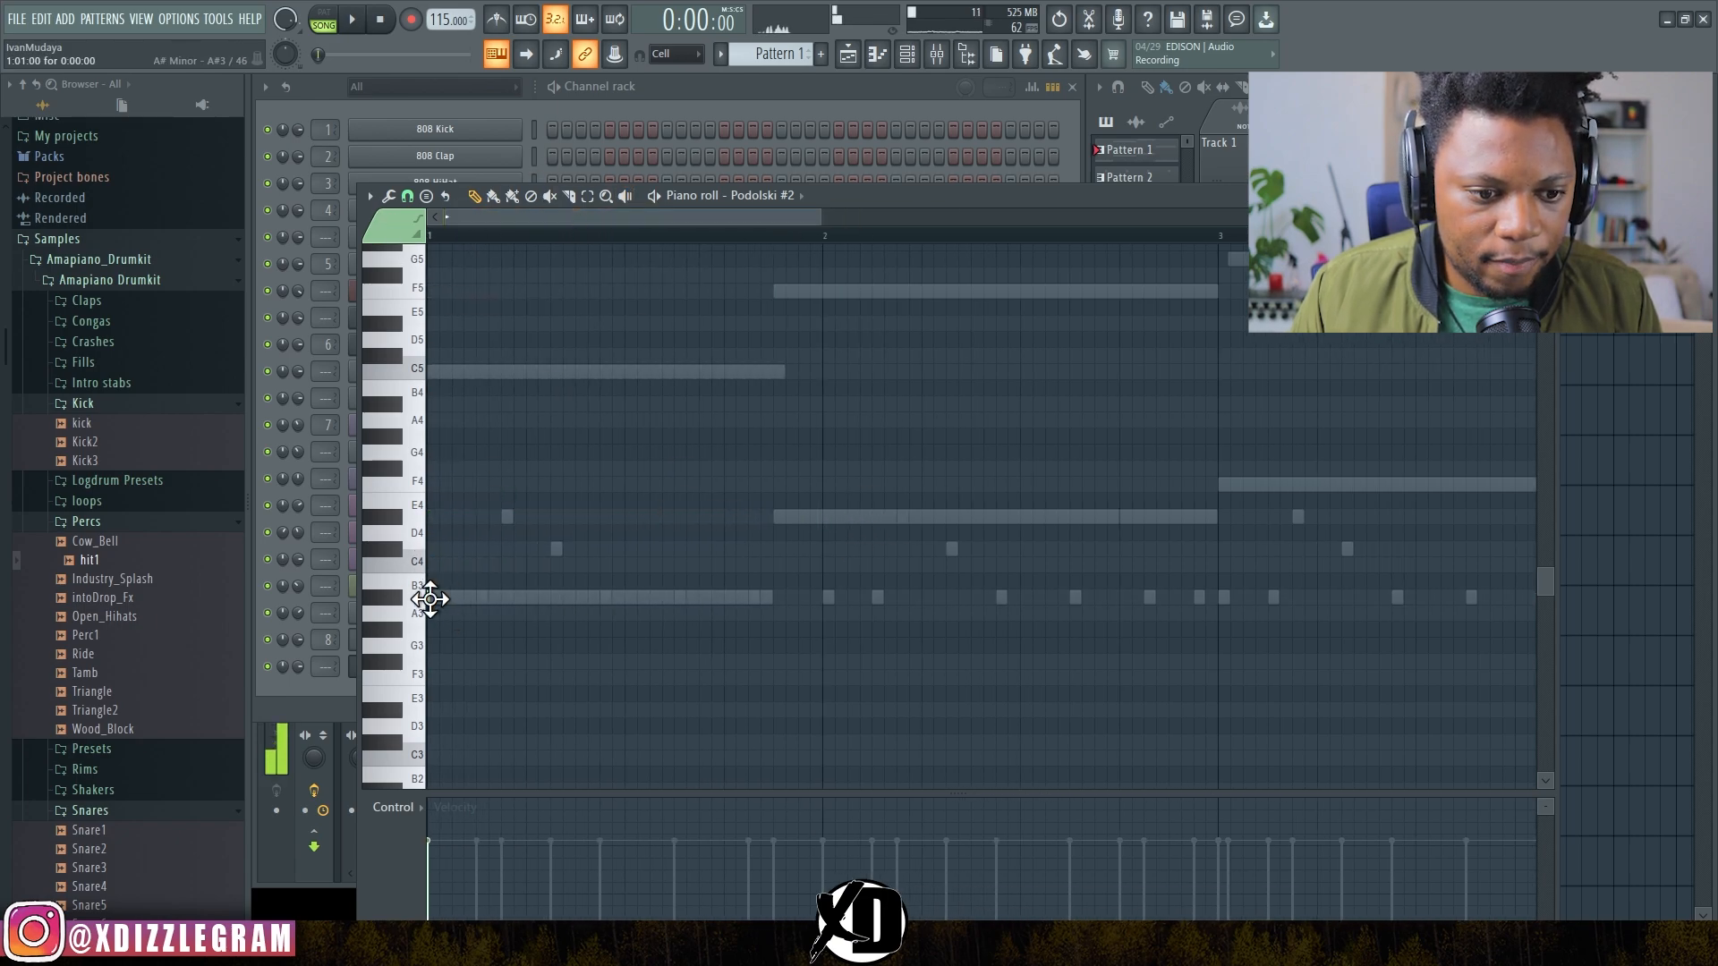
left_click_drag(432, 599, 1078, 605)
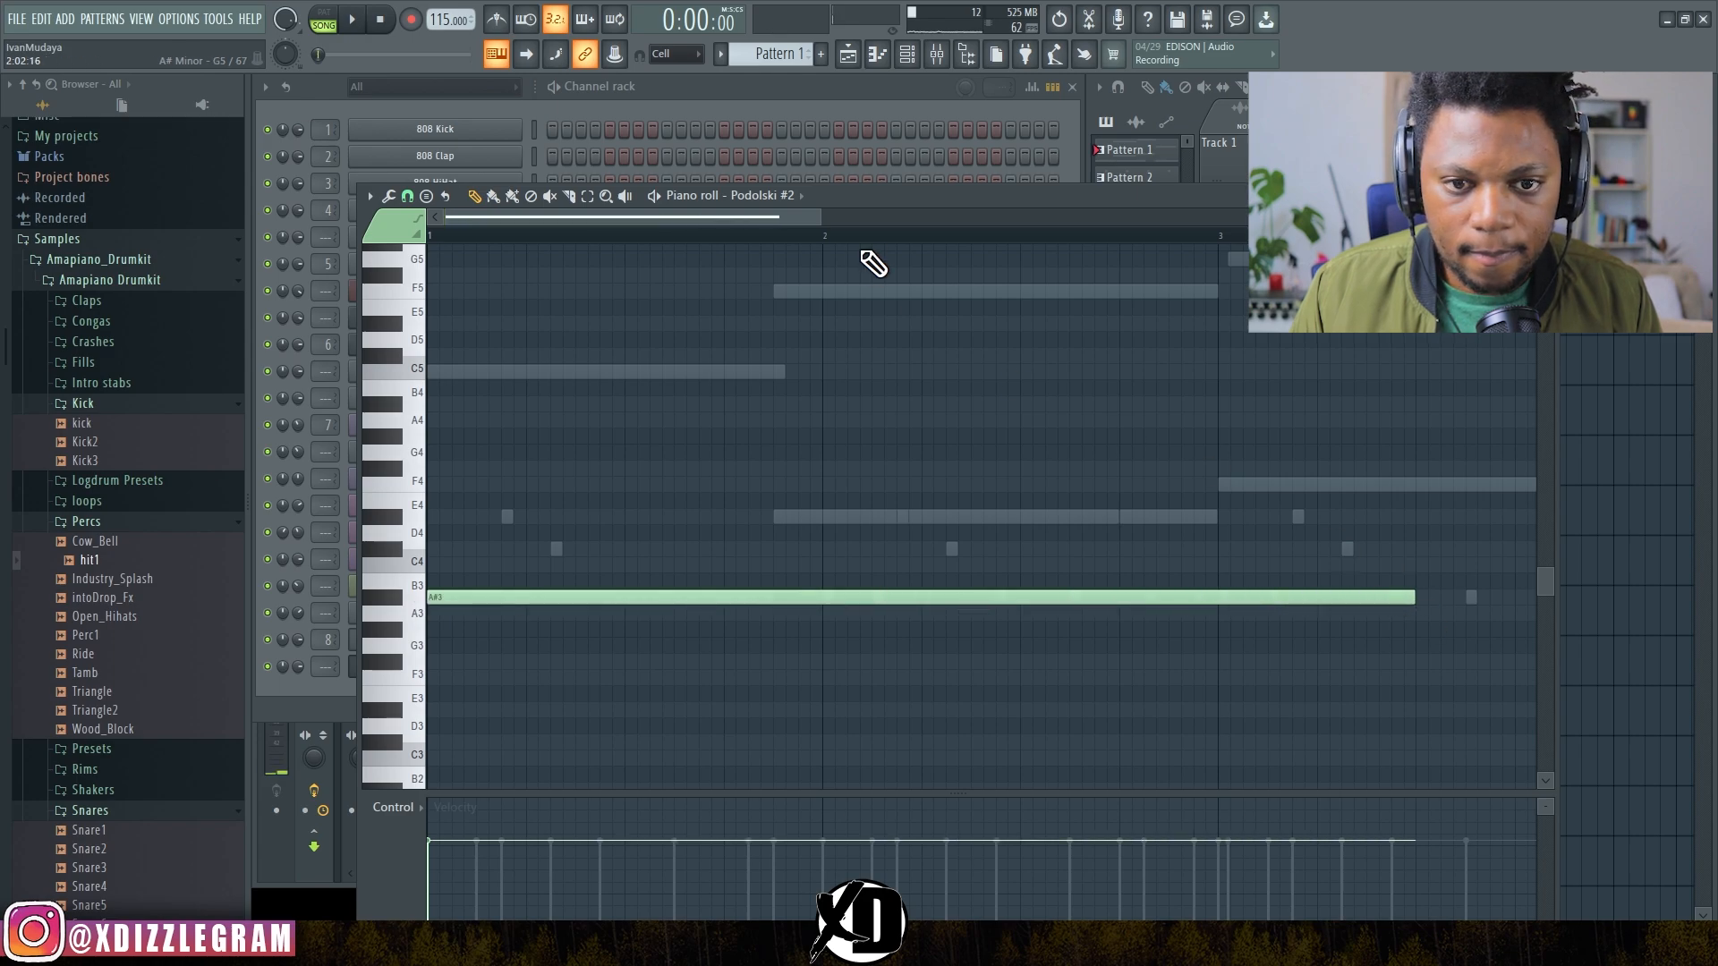
Step: Trim the long pad note to end at bar 5 and transpose it up two octaves to A#5
scroll(782, 257, "down", 4)
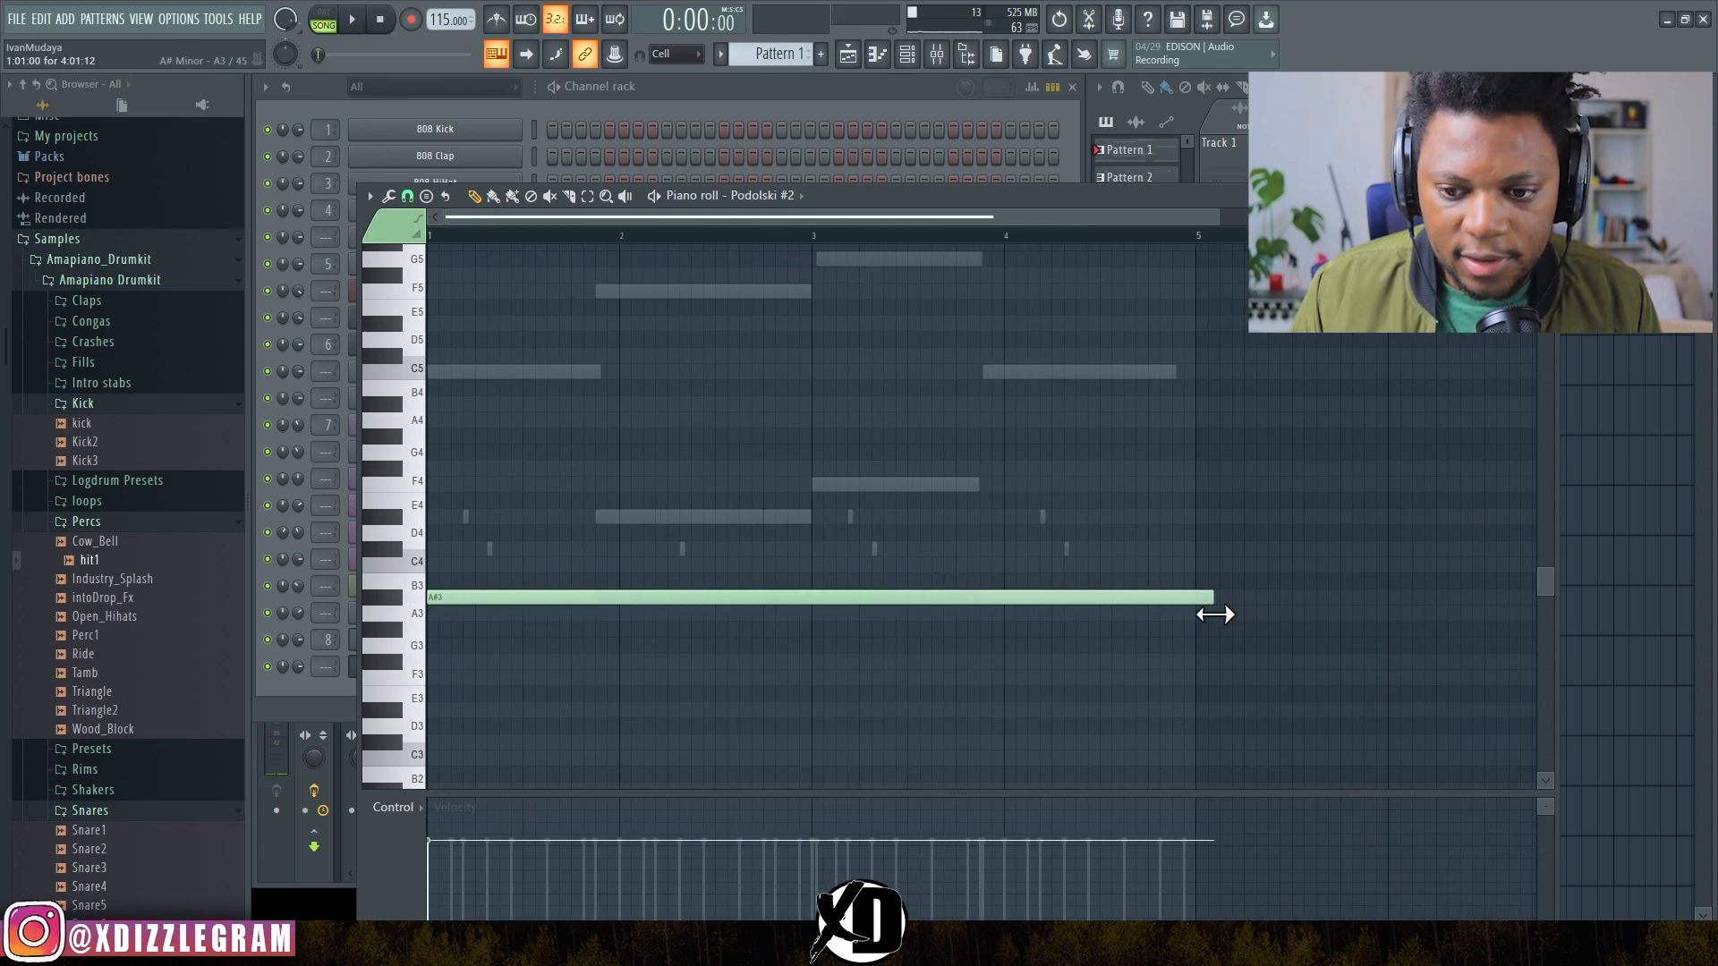
key("ctrl+Up")
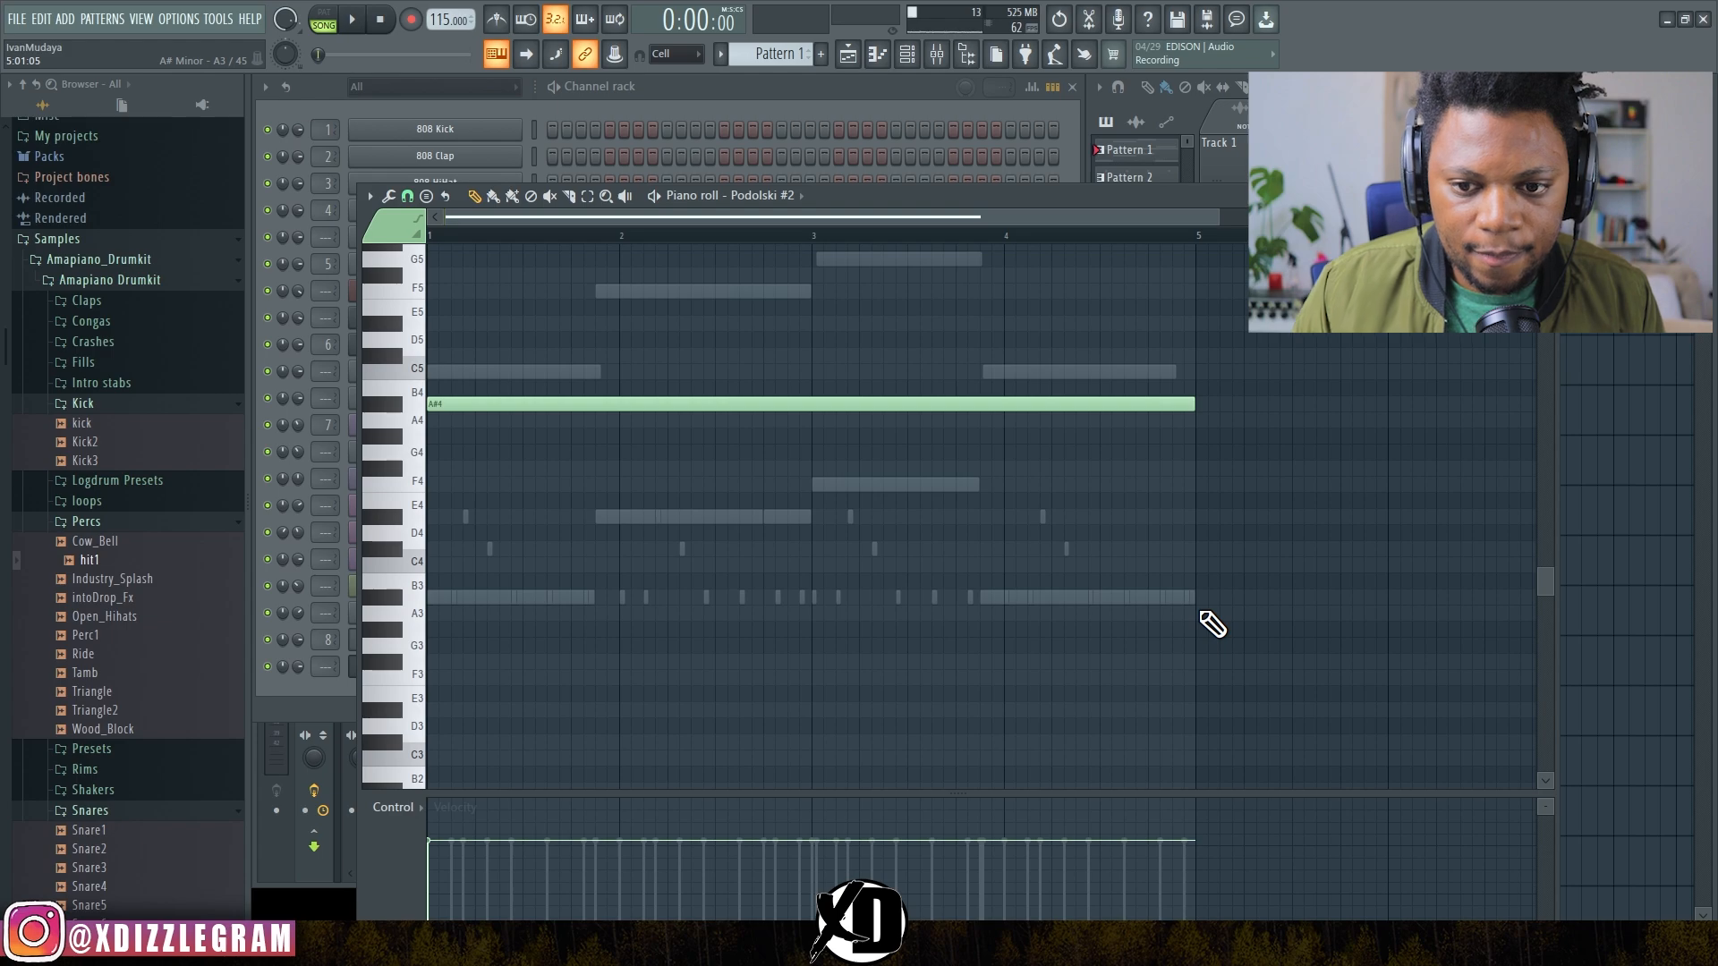
scroll(978, 542, "up", 3)
key("ctrl+Up")
scroll(978, 541, "up", 3)
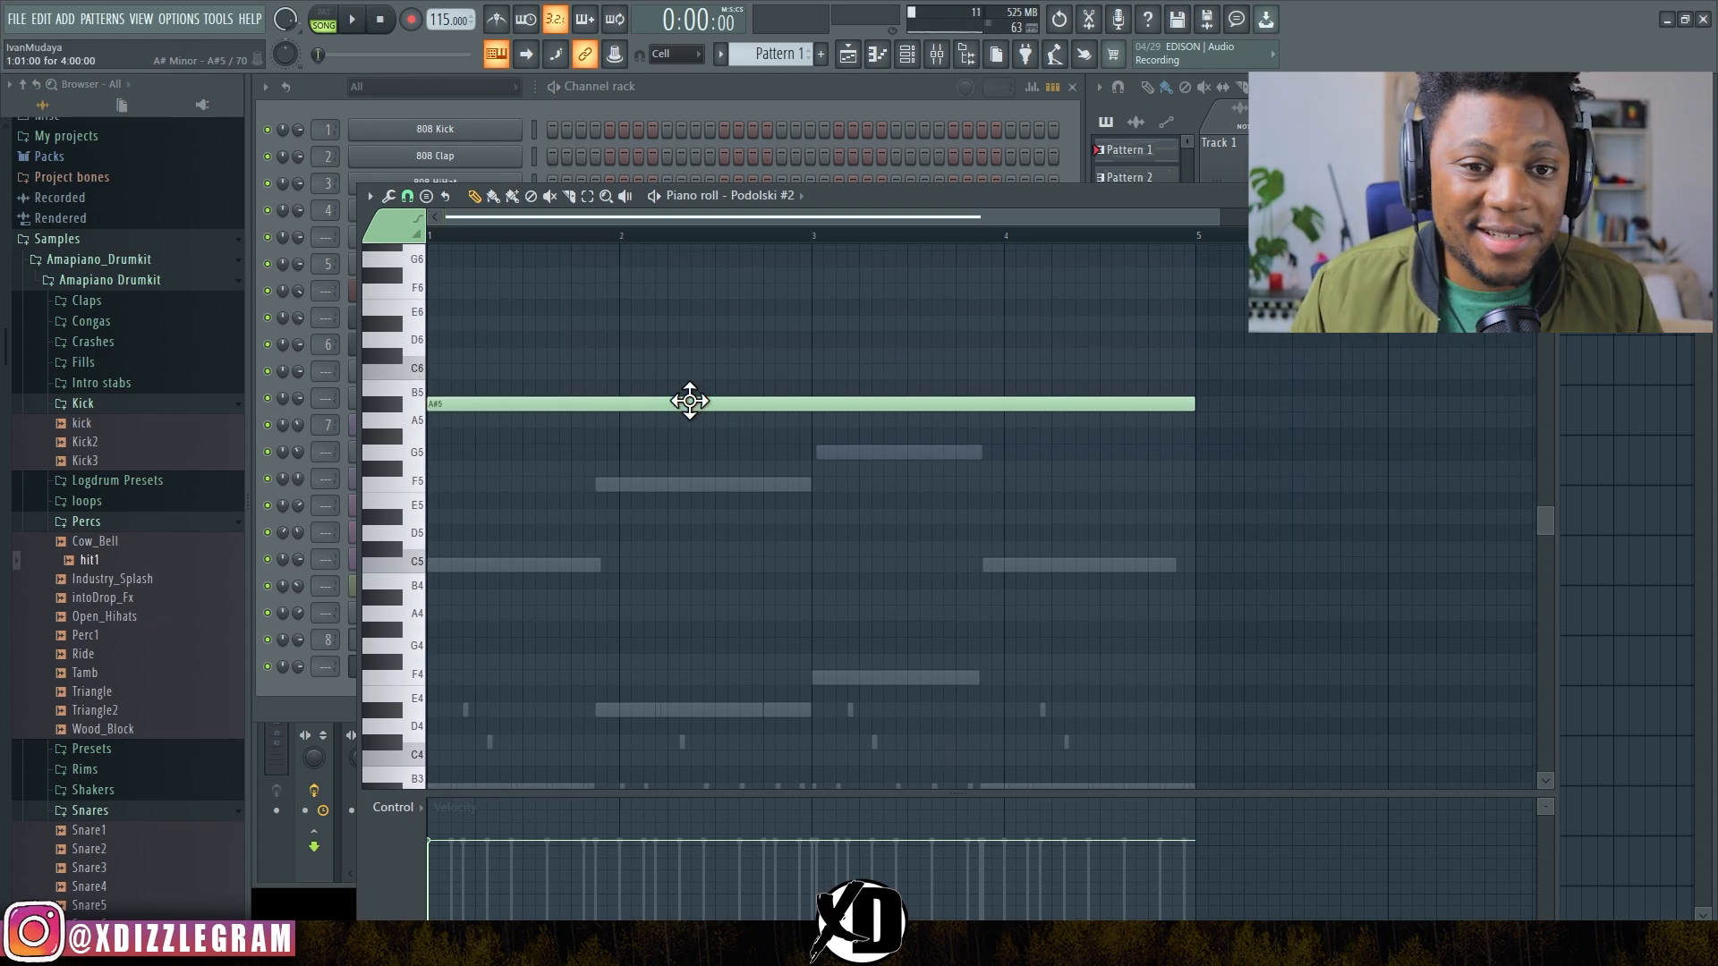
Step: Play the four-bar beat to check how the sustained A#5 pad note sits with the other channels
left_click_drag(517, 248, 474, 221)
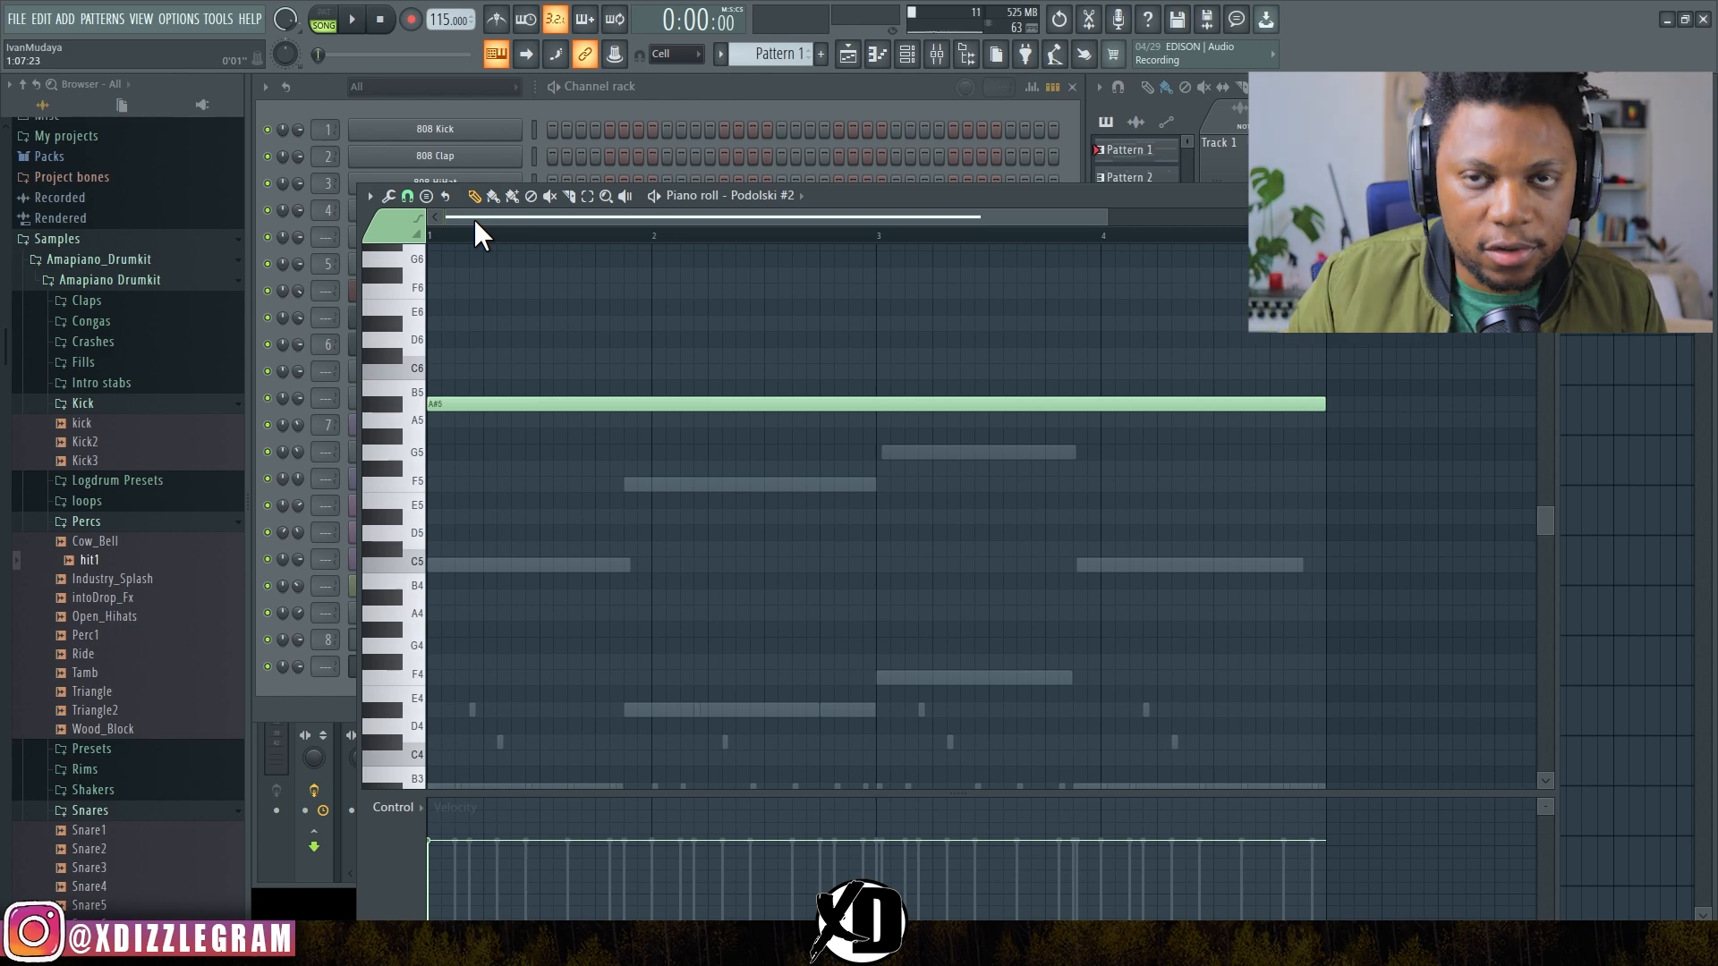
key("space")
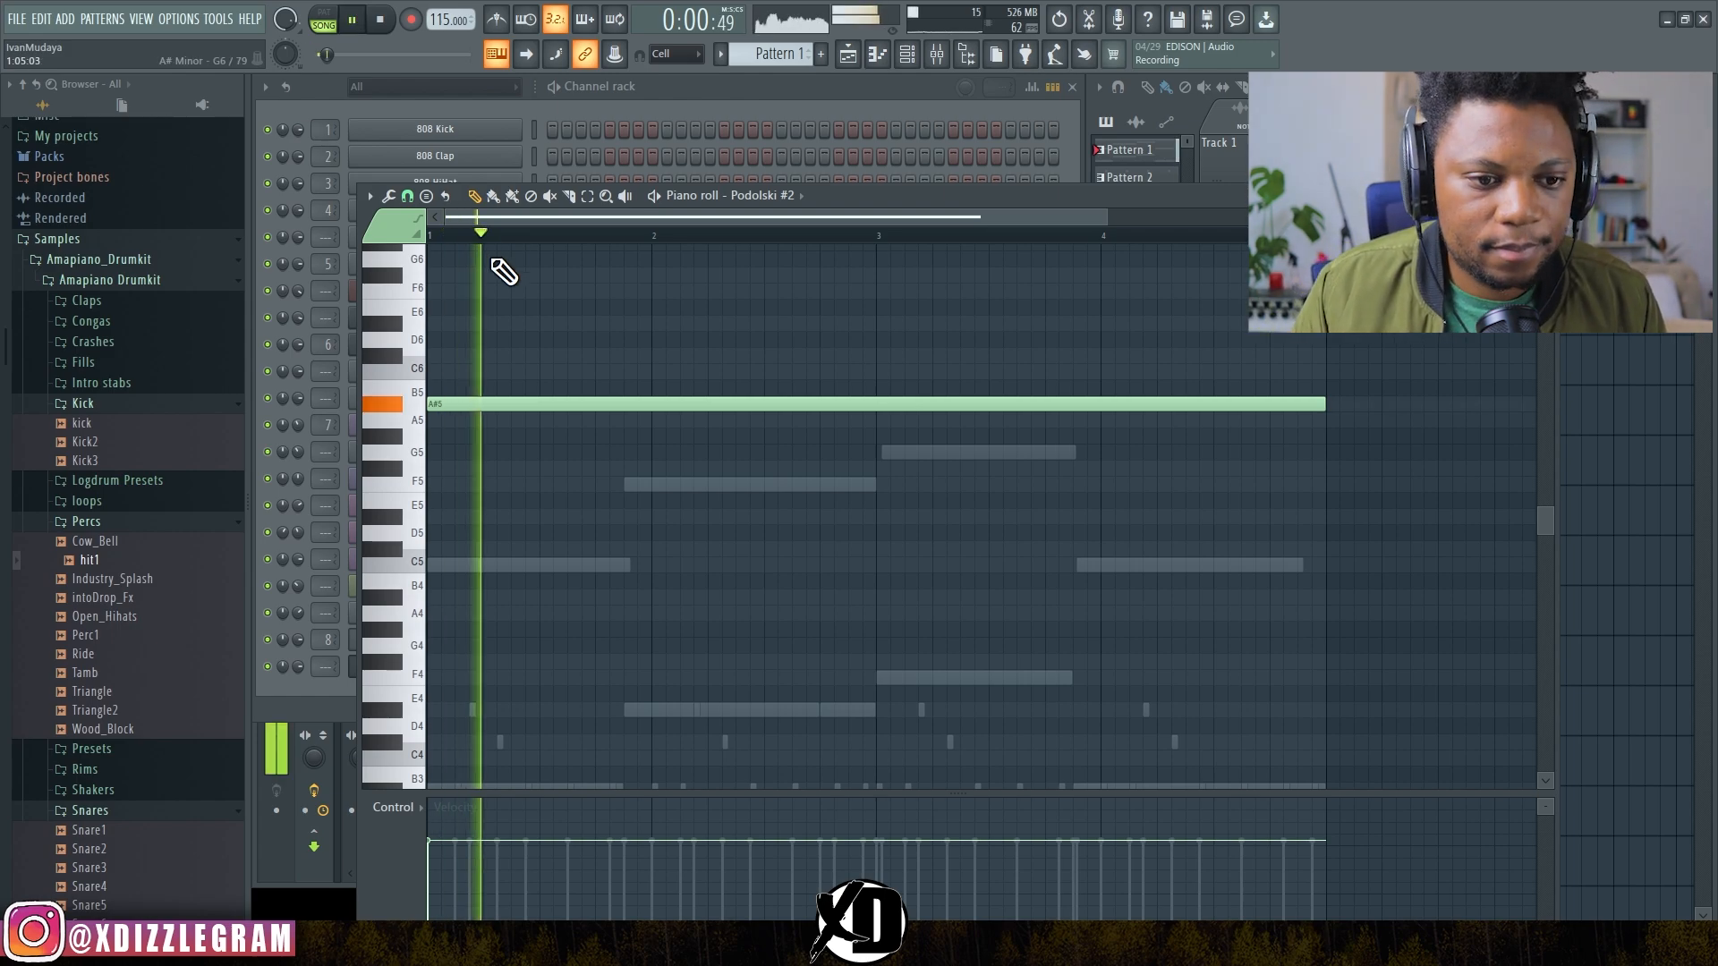
left_click(701, 86)
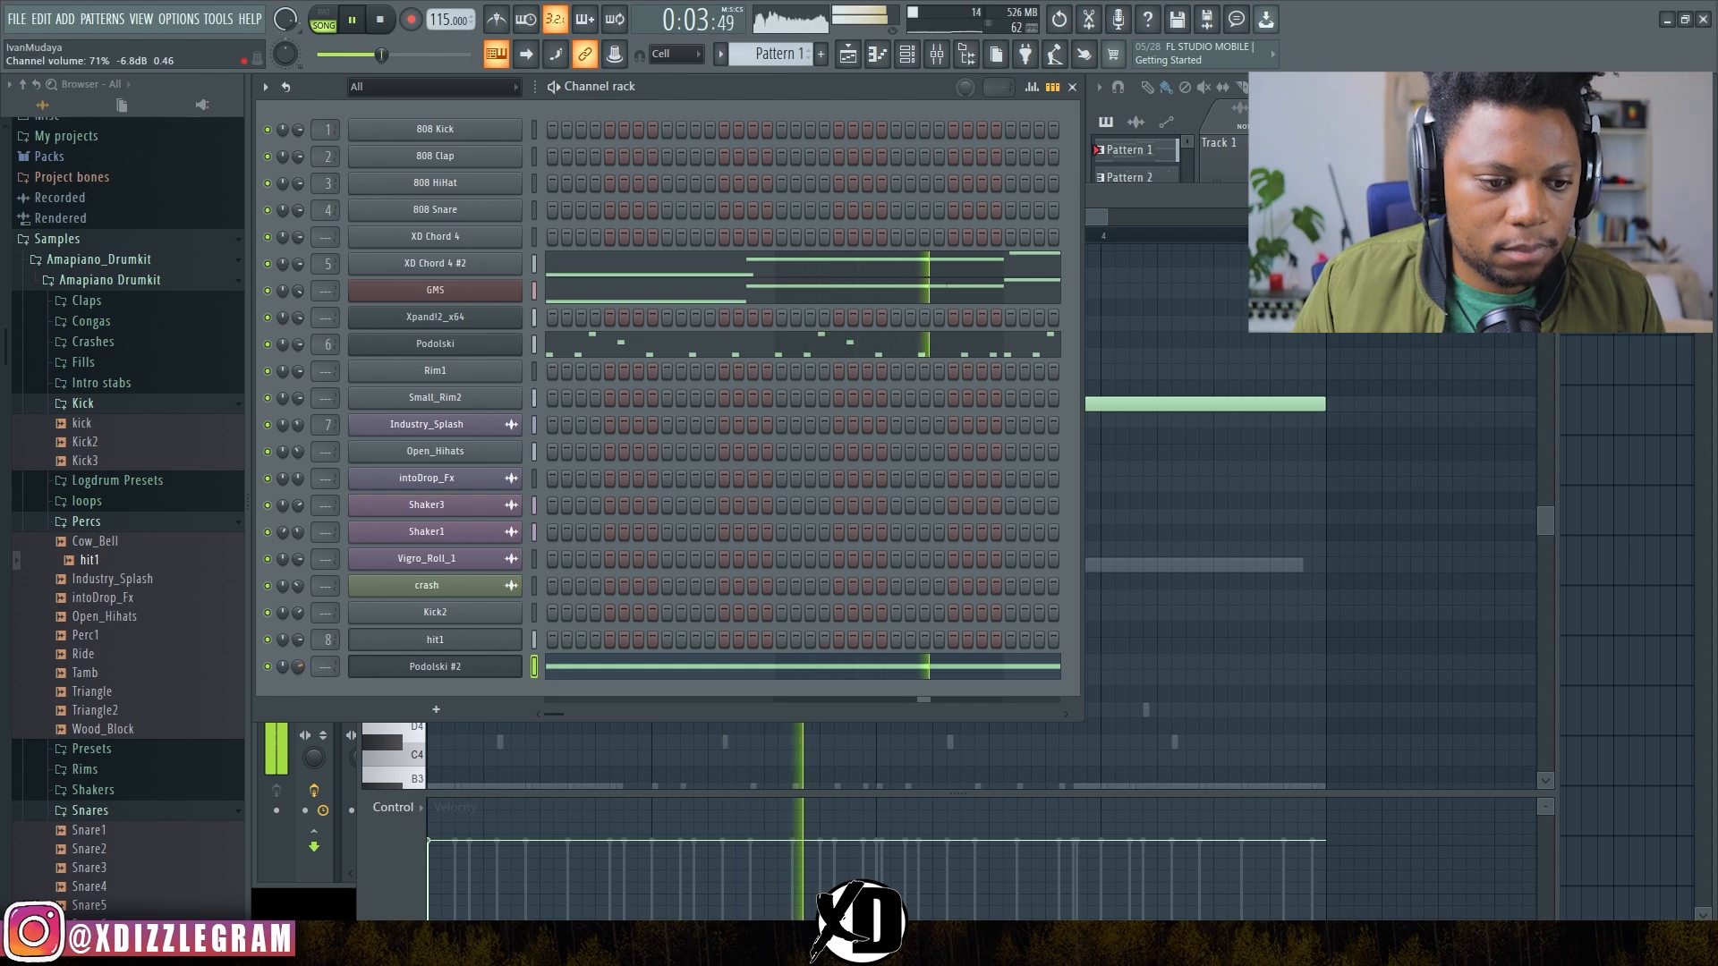
left_click(1169, 213)
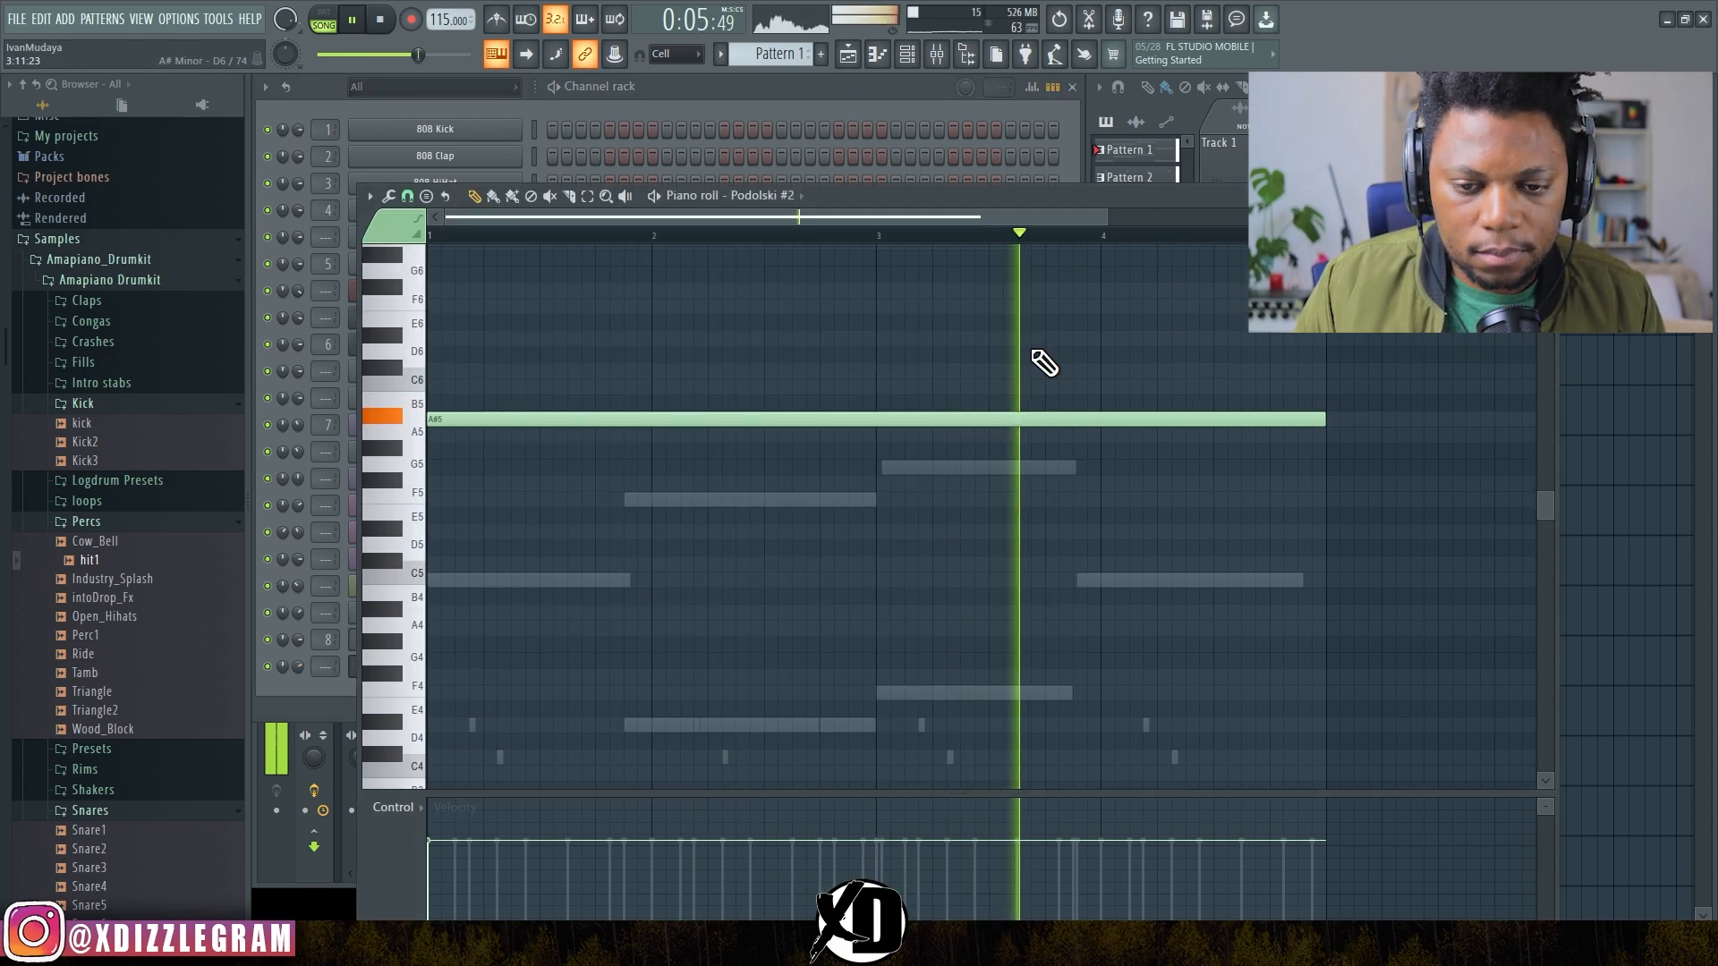
scroll(1020, 362, "up", 2)
scroll(886, 220, "down", 3)
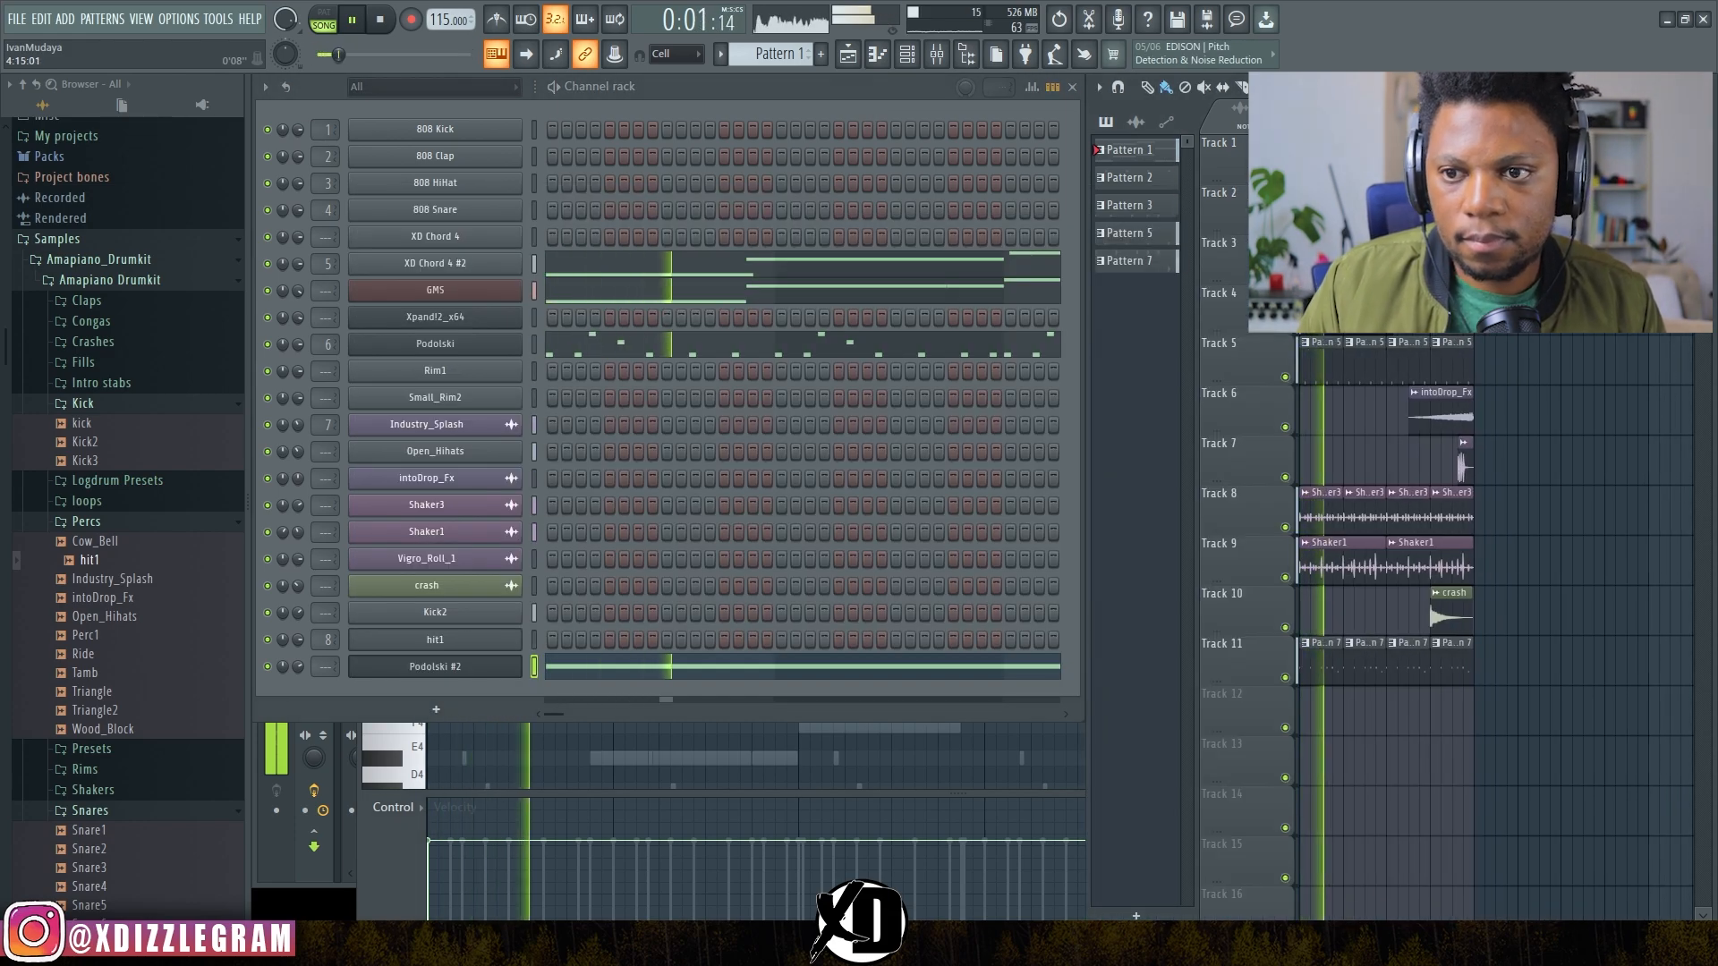
left_click(692, 669)
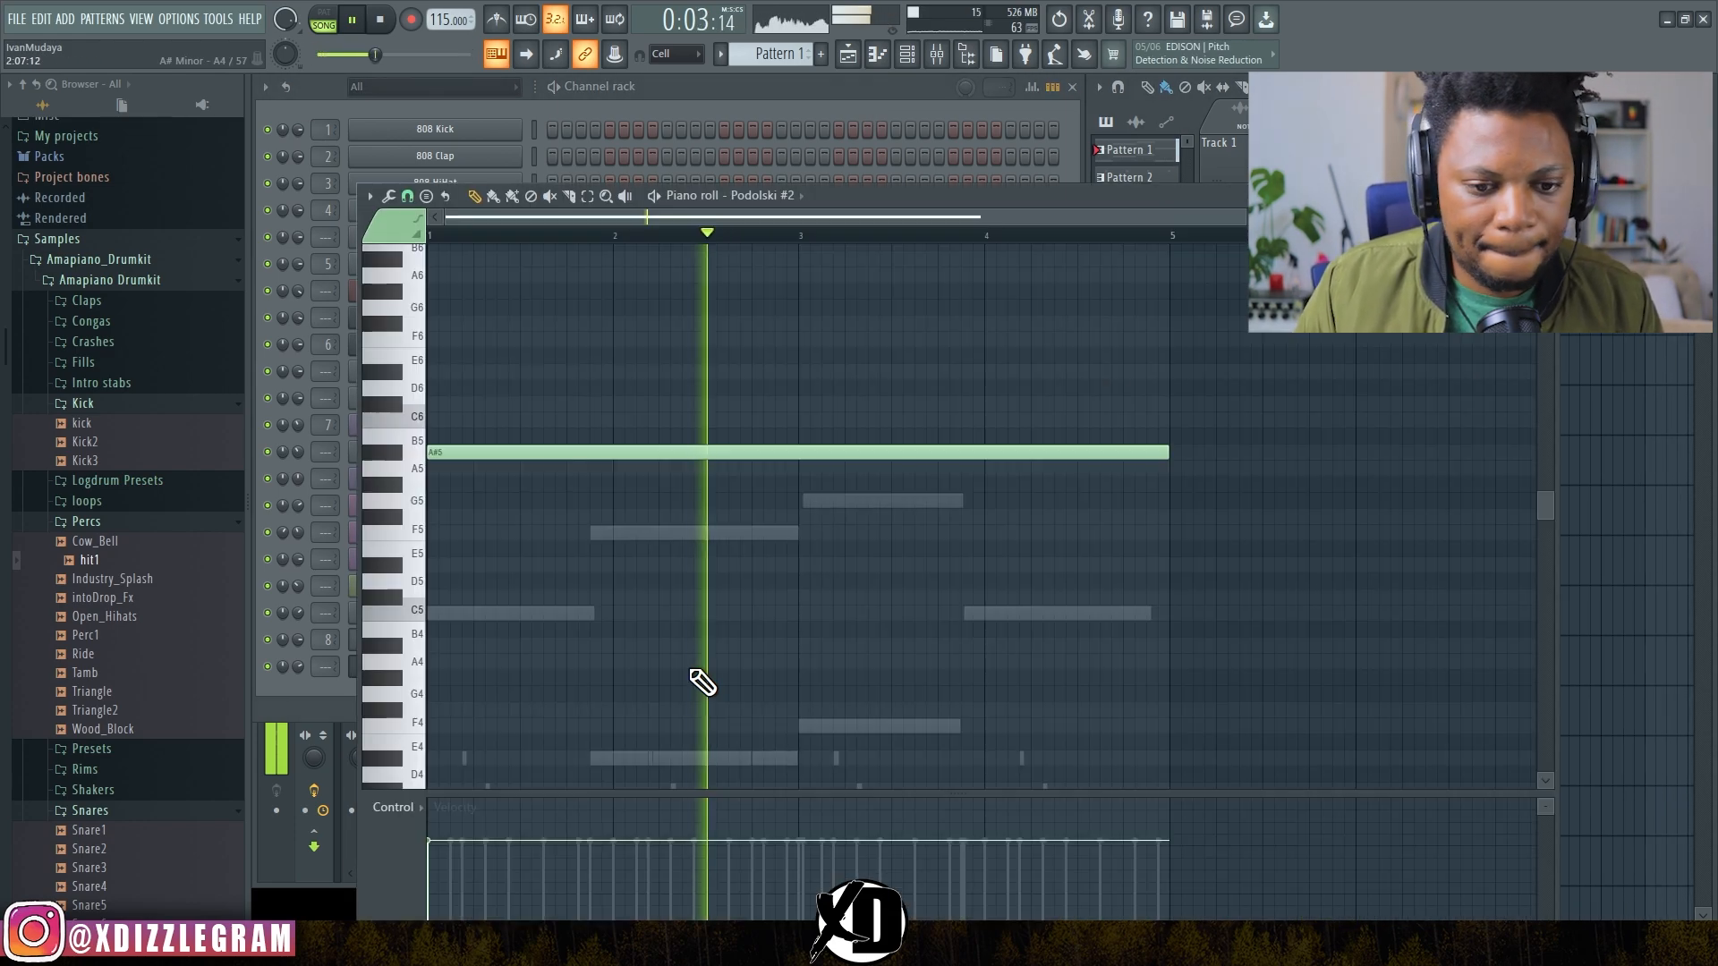
scroll(537, 421, "down", 3)
key("space")
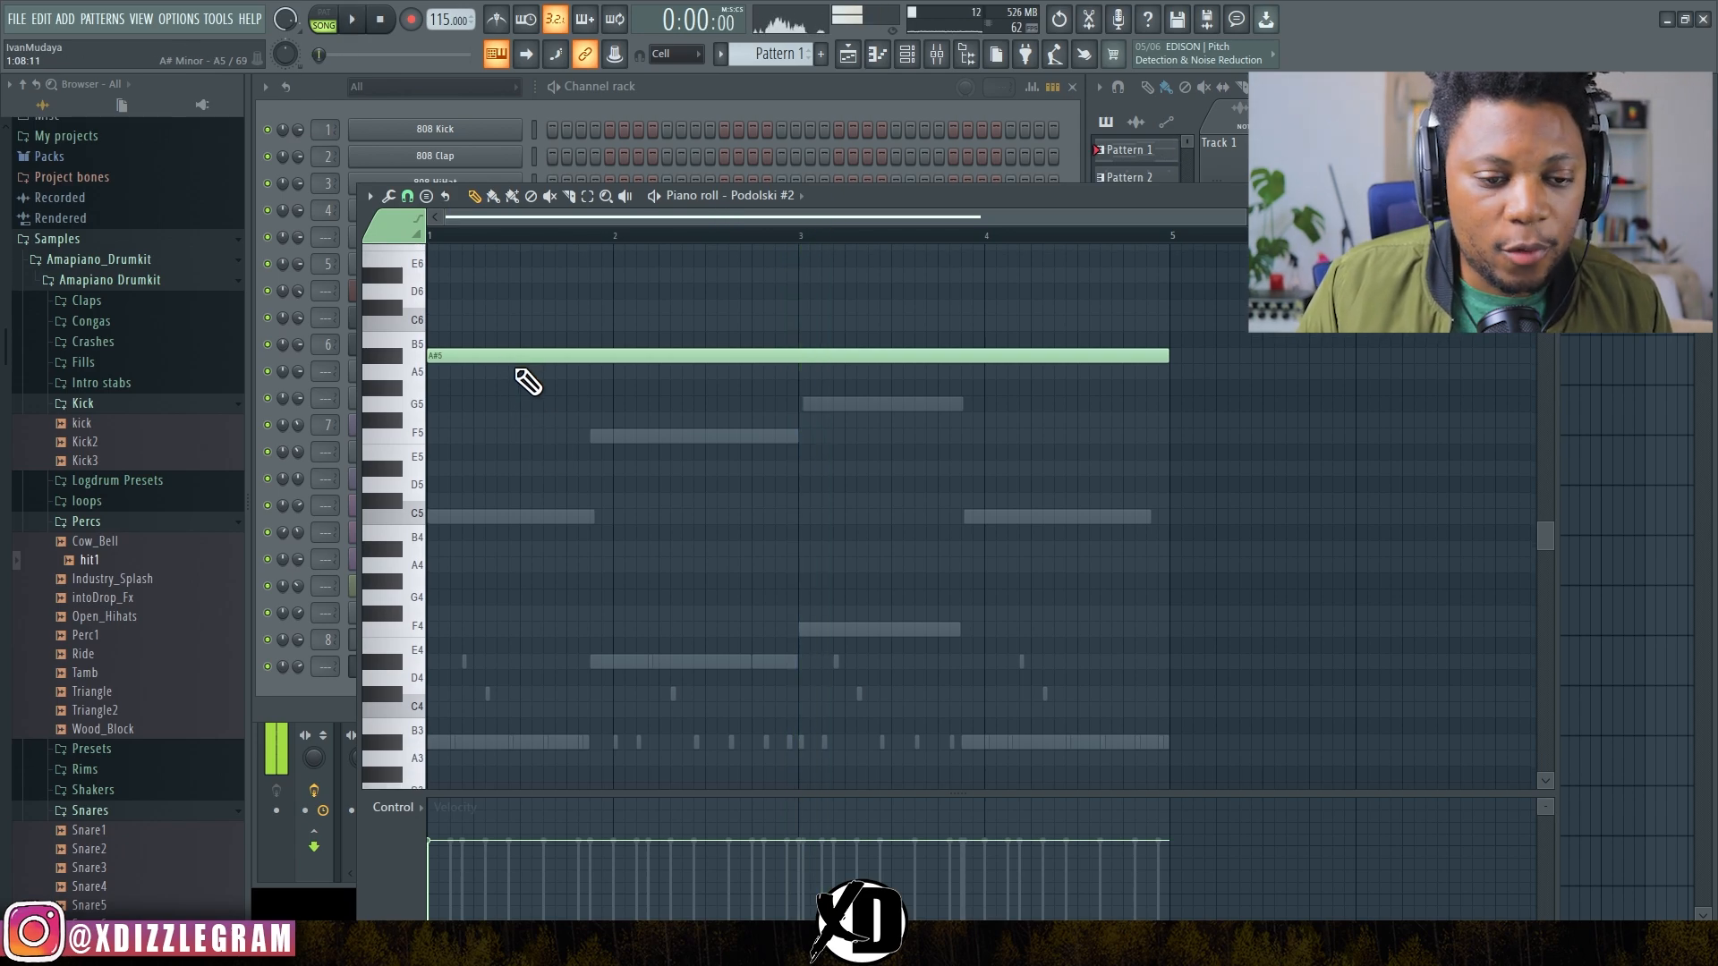
Step: Add a second four-bar pad note at D#4 below the A#5 note and play the beat
left_click_drag(525, 359, 521, 669)
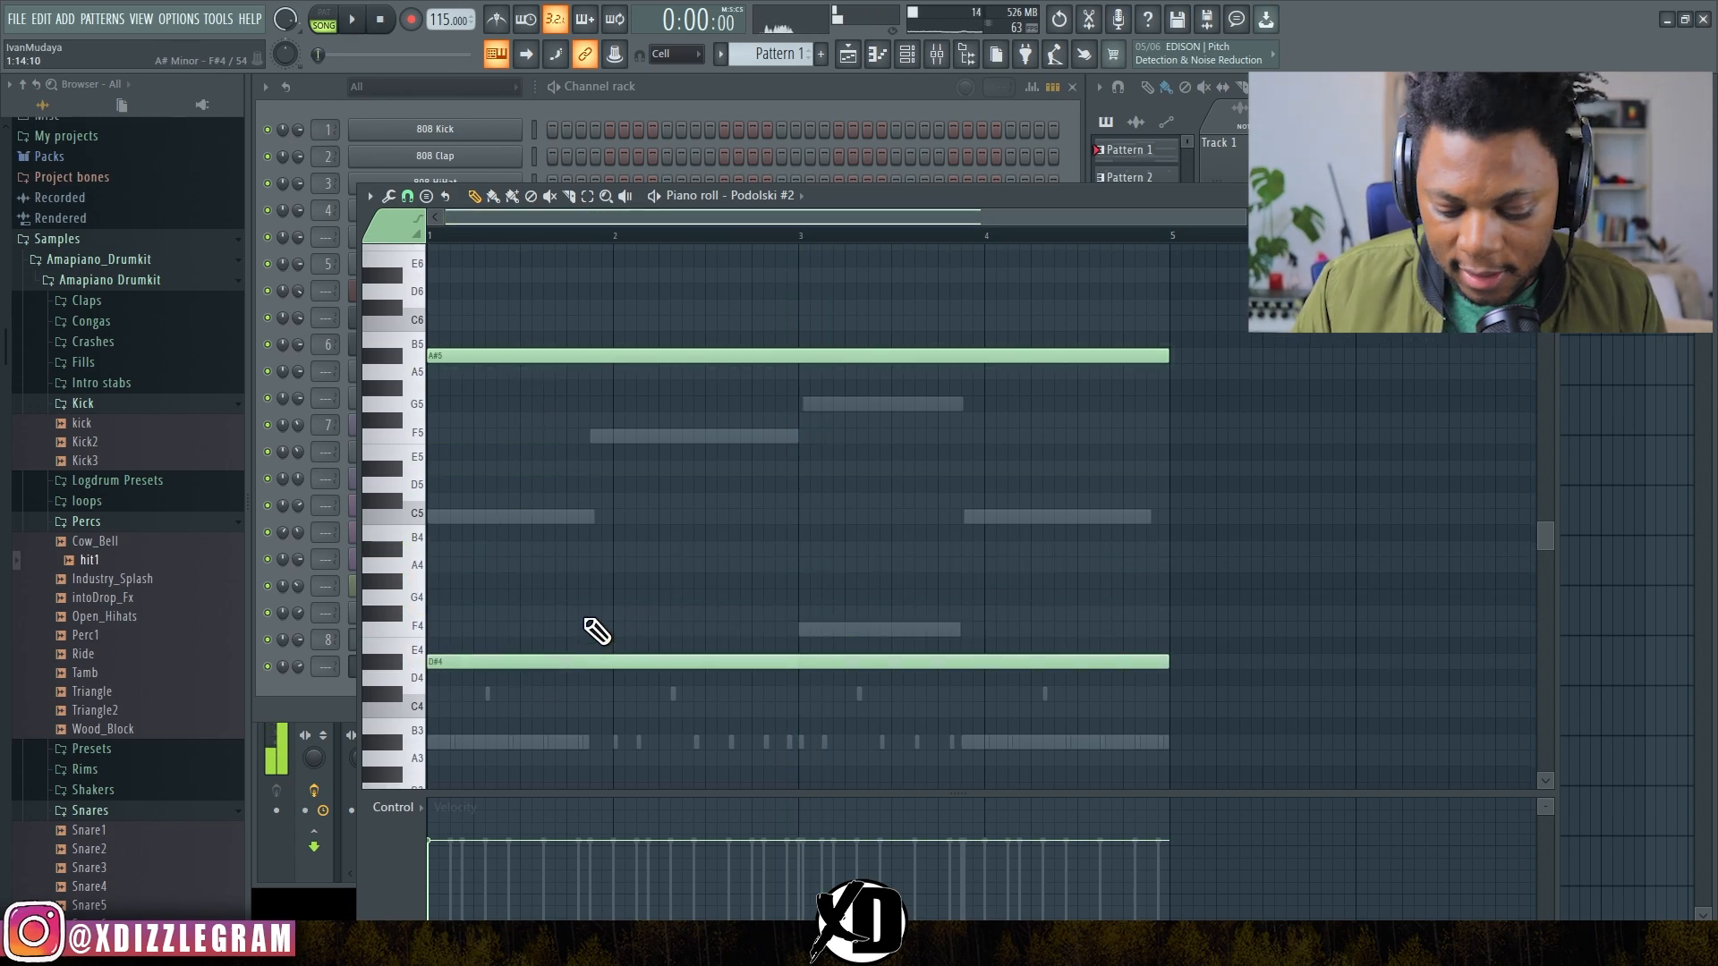
left_click_drag(650, 608, 651, 669)
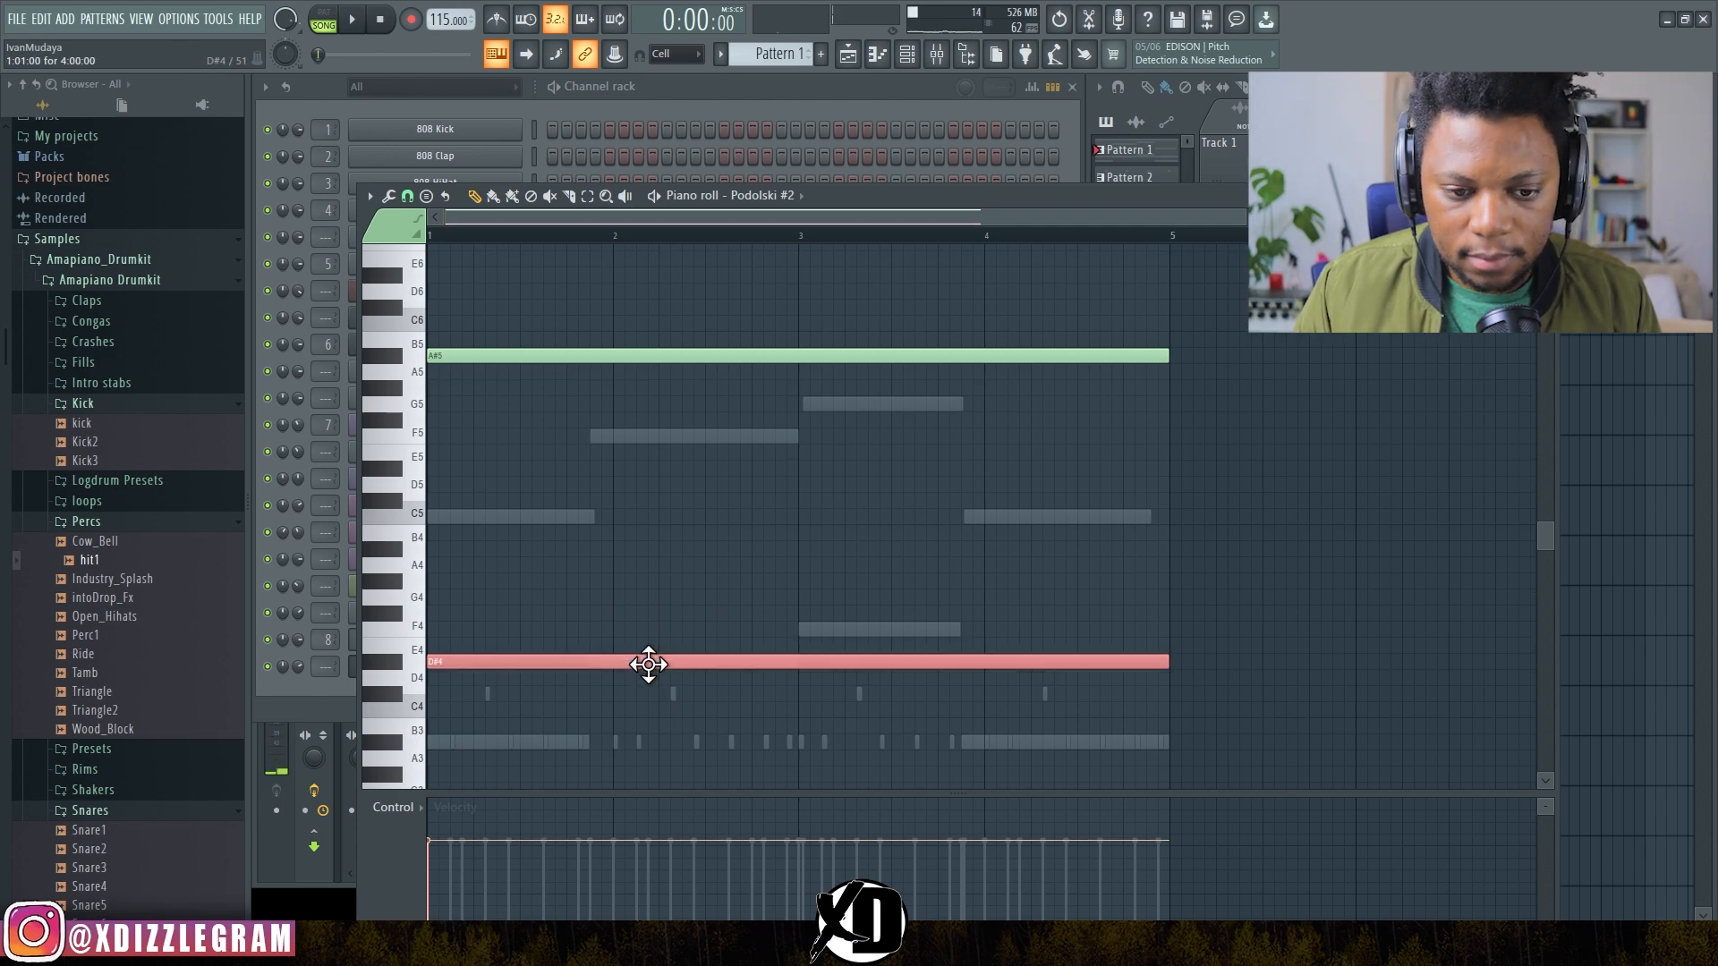
key("space")
Step: Try extra pad notes between the two long notes, including one at C5, and delete them
left_click(718, 566)
right_click(721, 568)
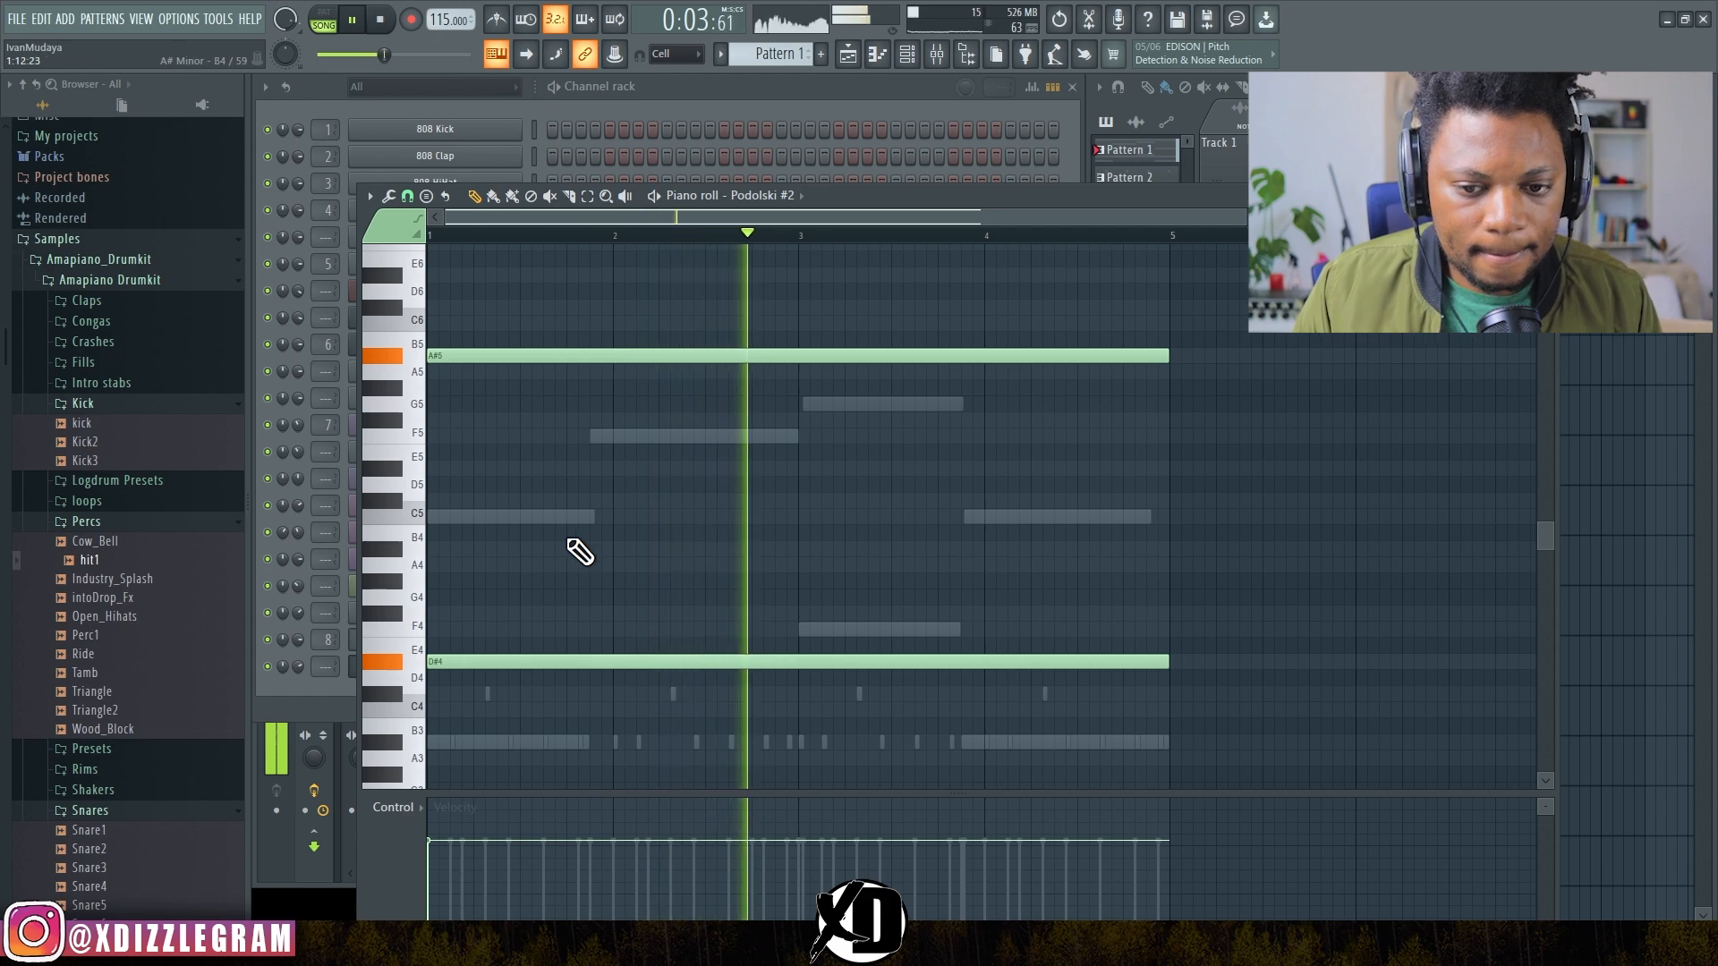
left_click_drag(498, 516, 452, 517)
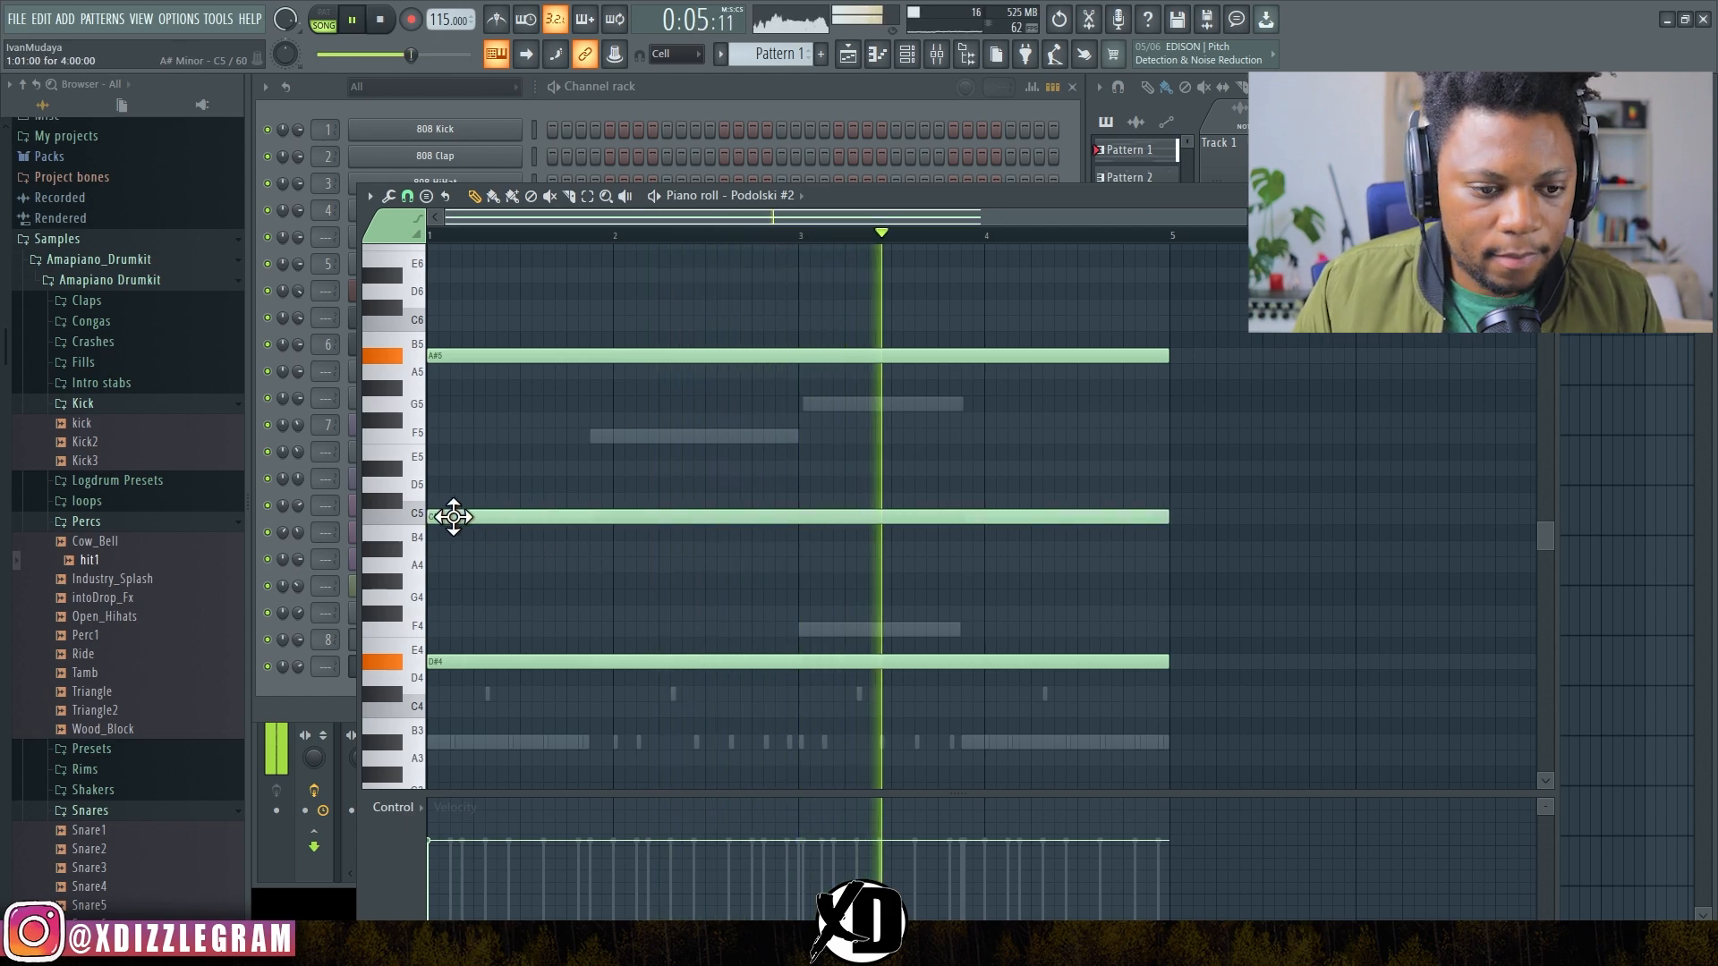
right_click(554, 519)
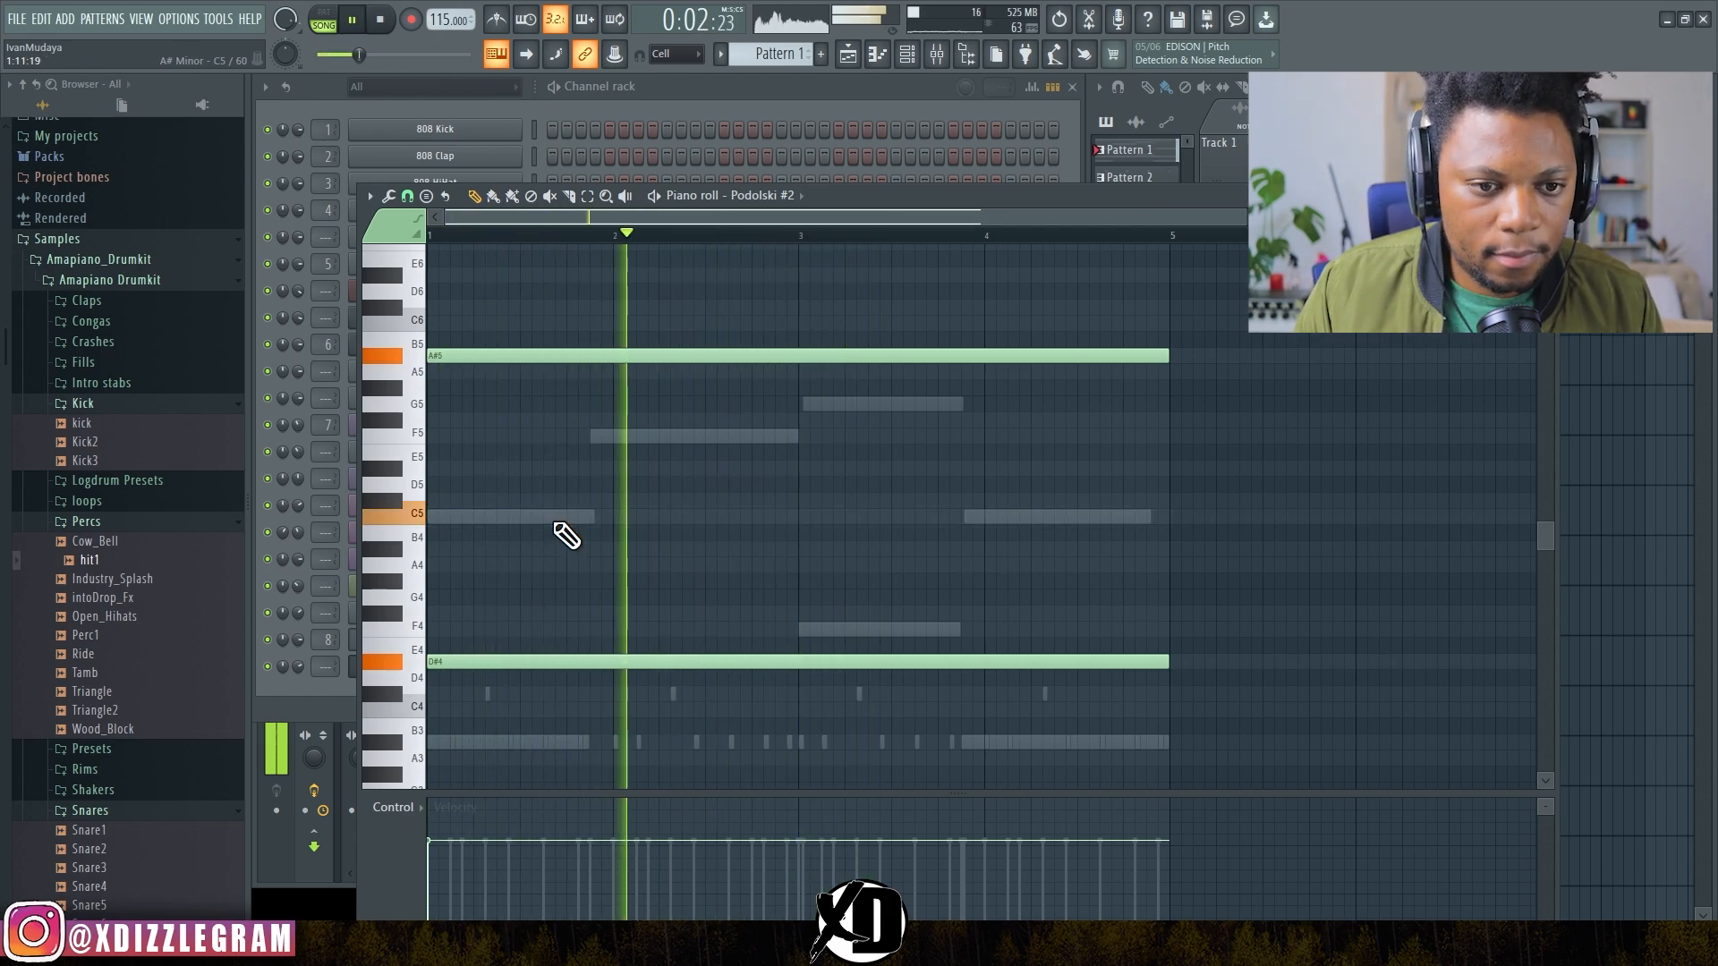
key("space")
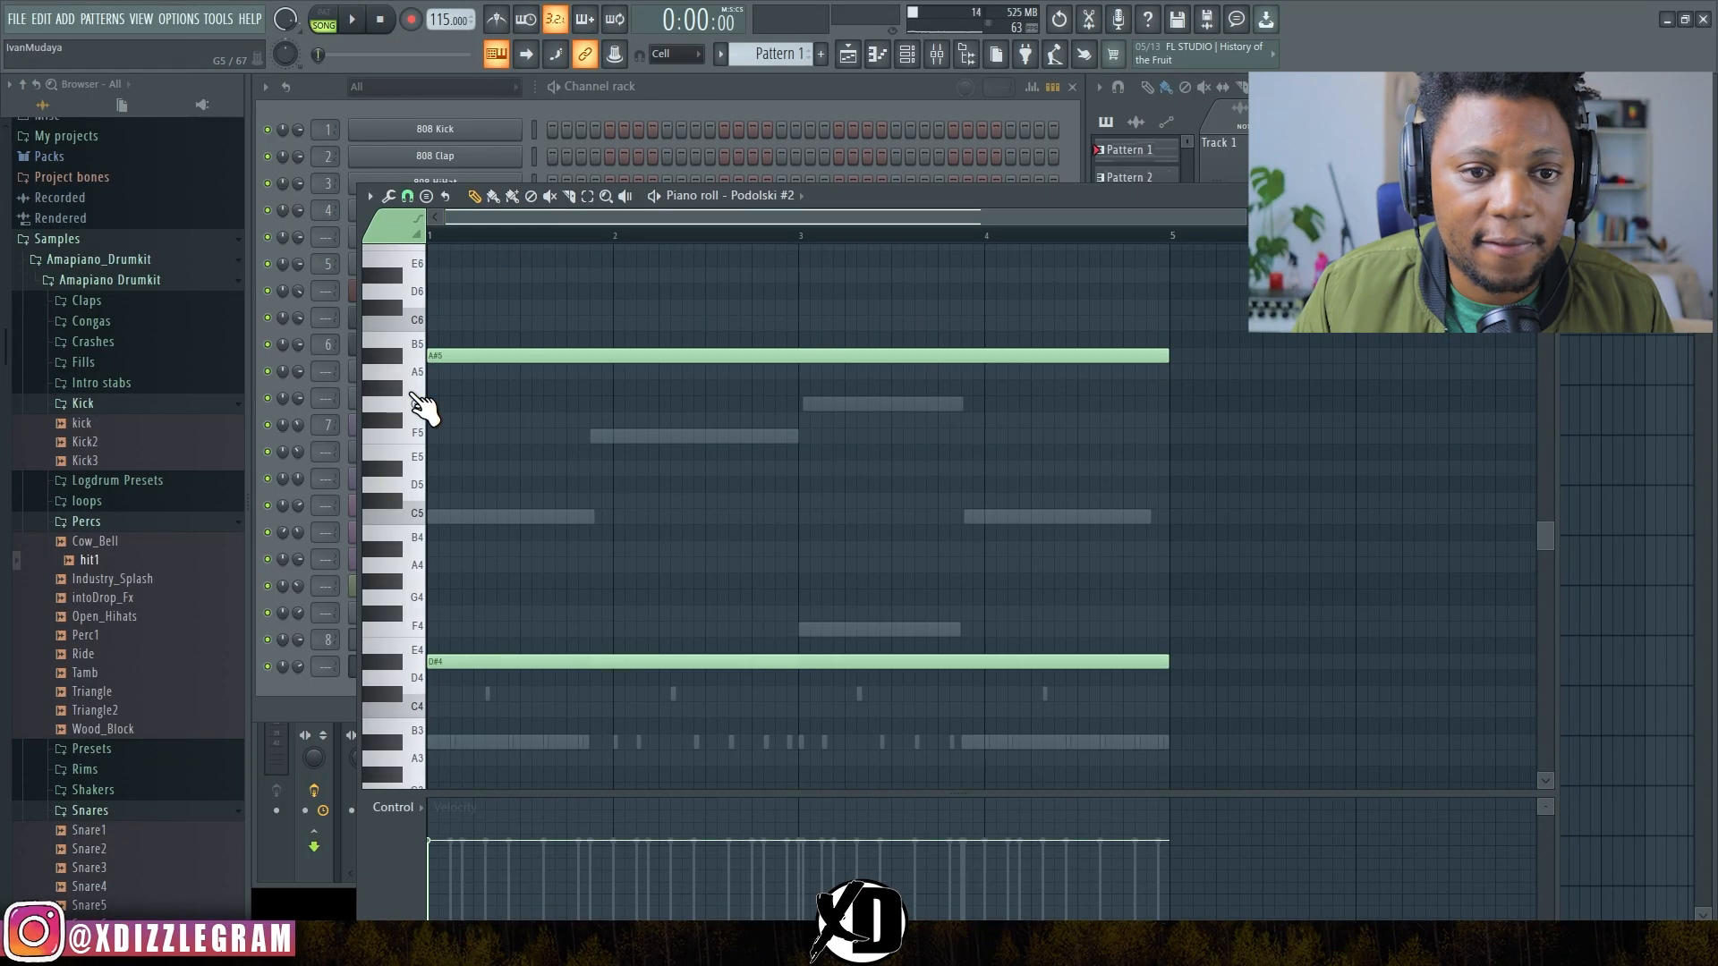
Step: Duplicate all playlist clips from the first four bars into bars 5 to 9 and play from bar 5
key("F6")
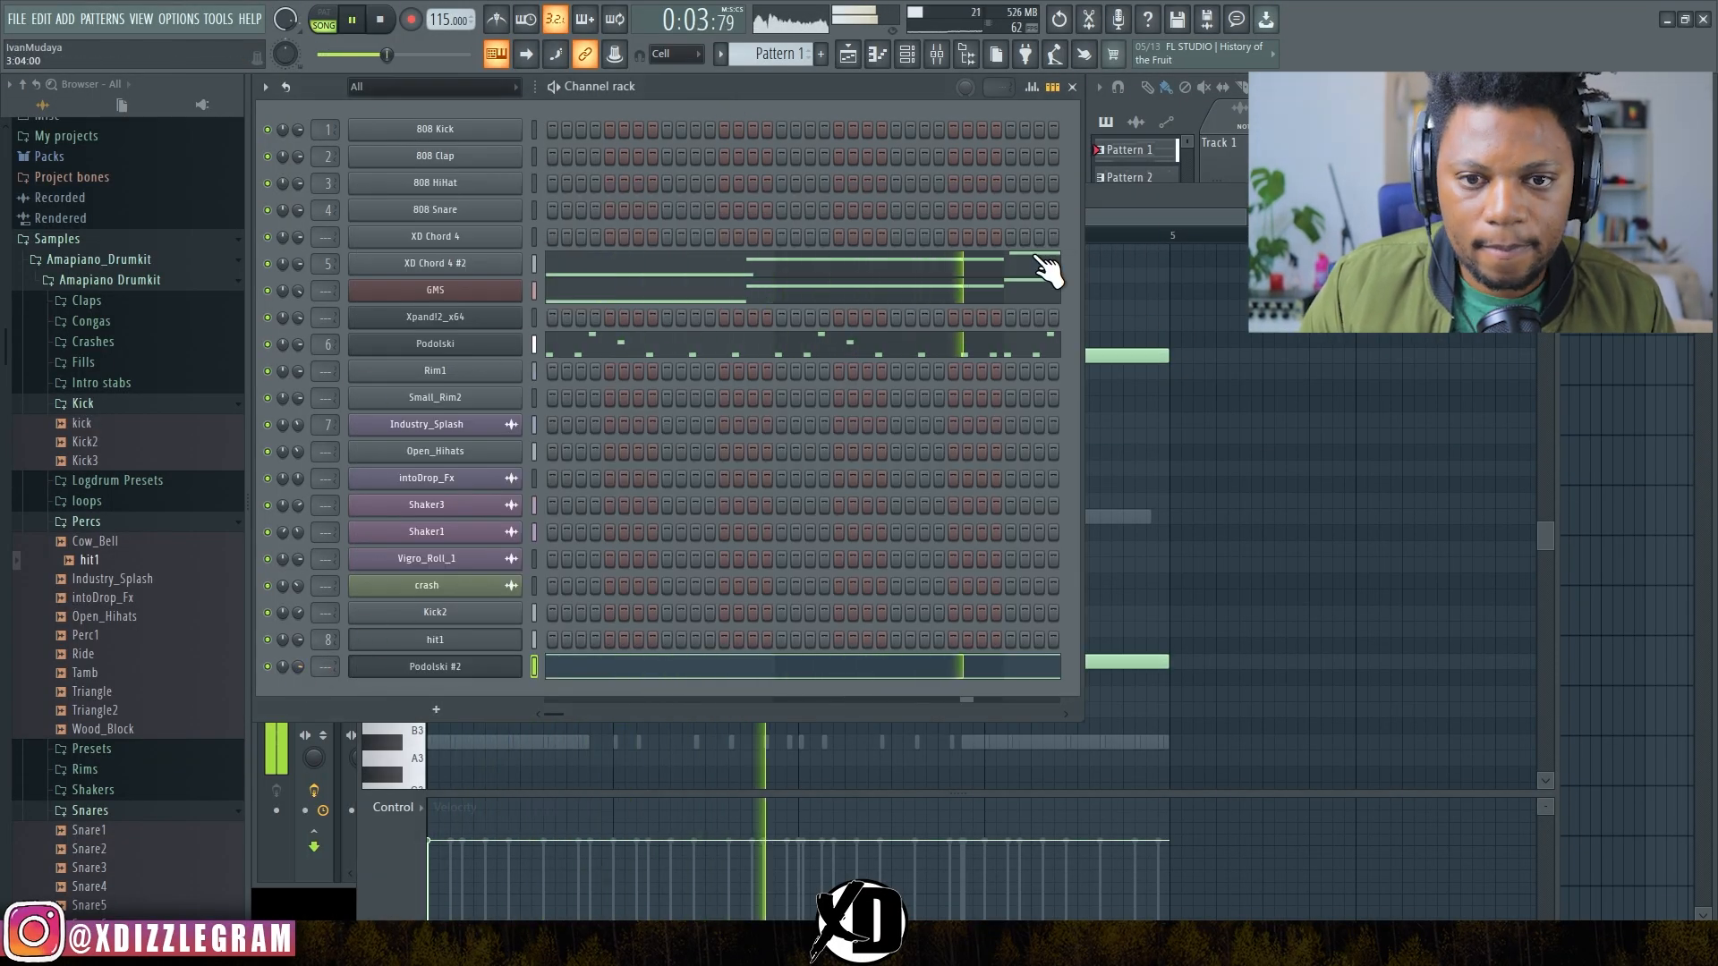
key("F5")
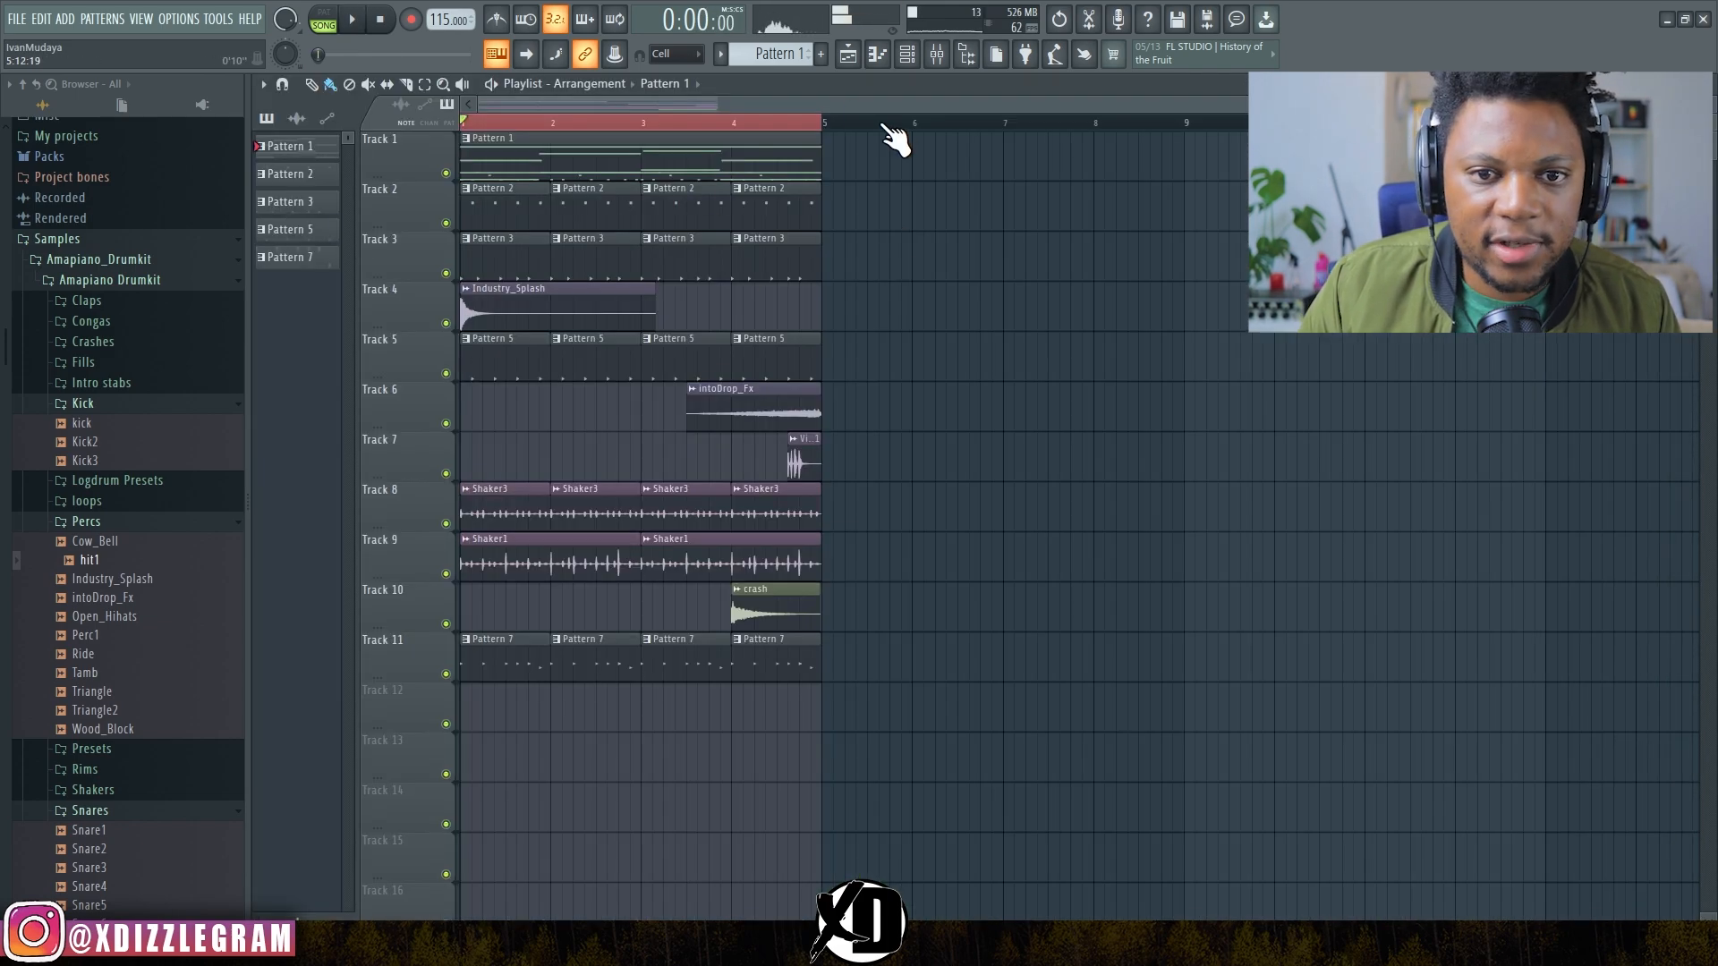
scroll(781, 123, "down", 2)
left_click_drag(820, 729, 345, 139)
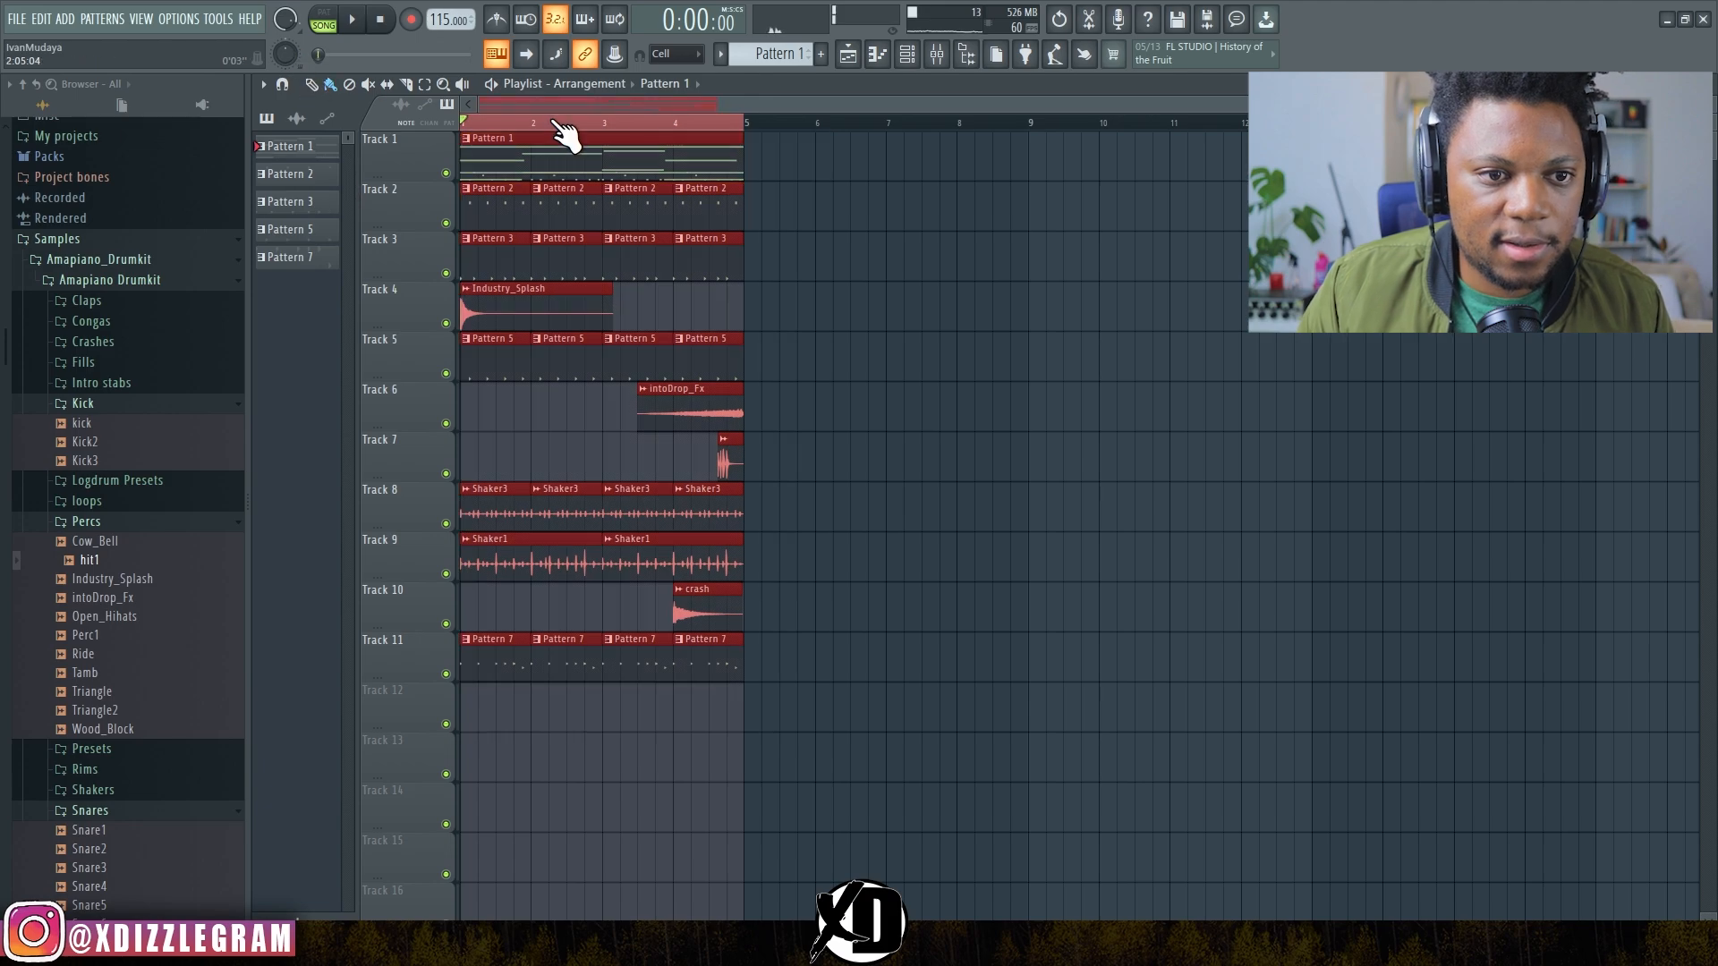
left_click_drag(511, 156, 1028, 118)
left_click(757, 123)
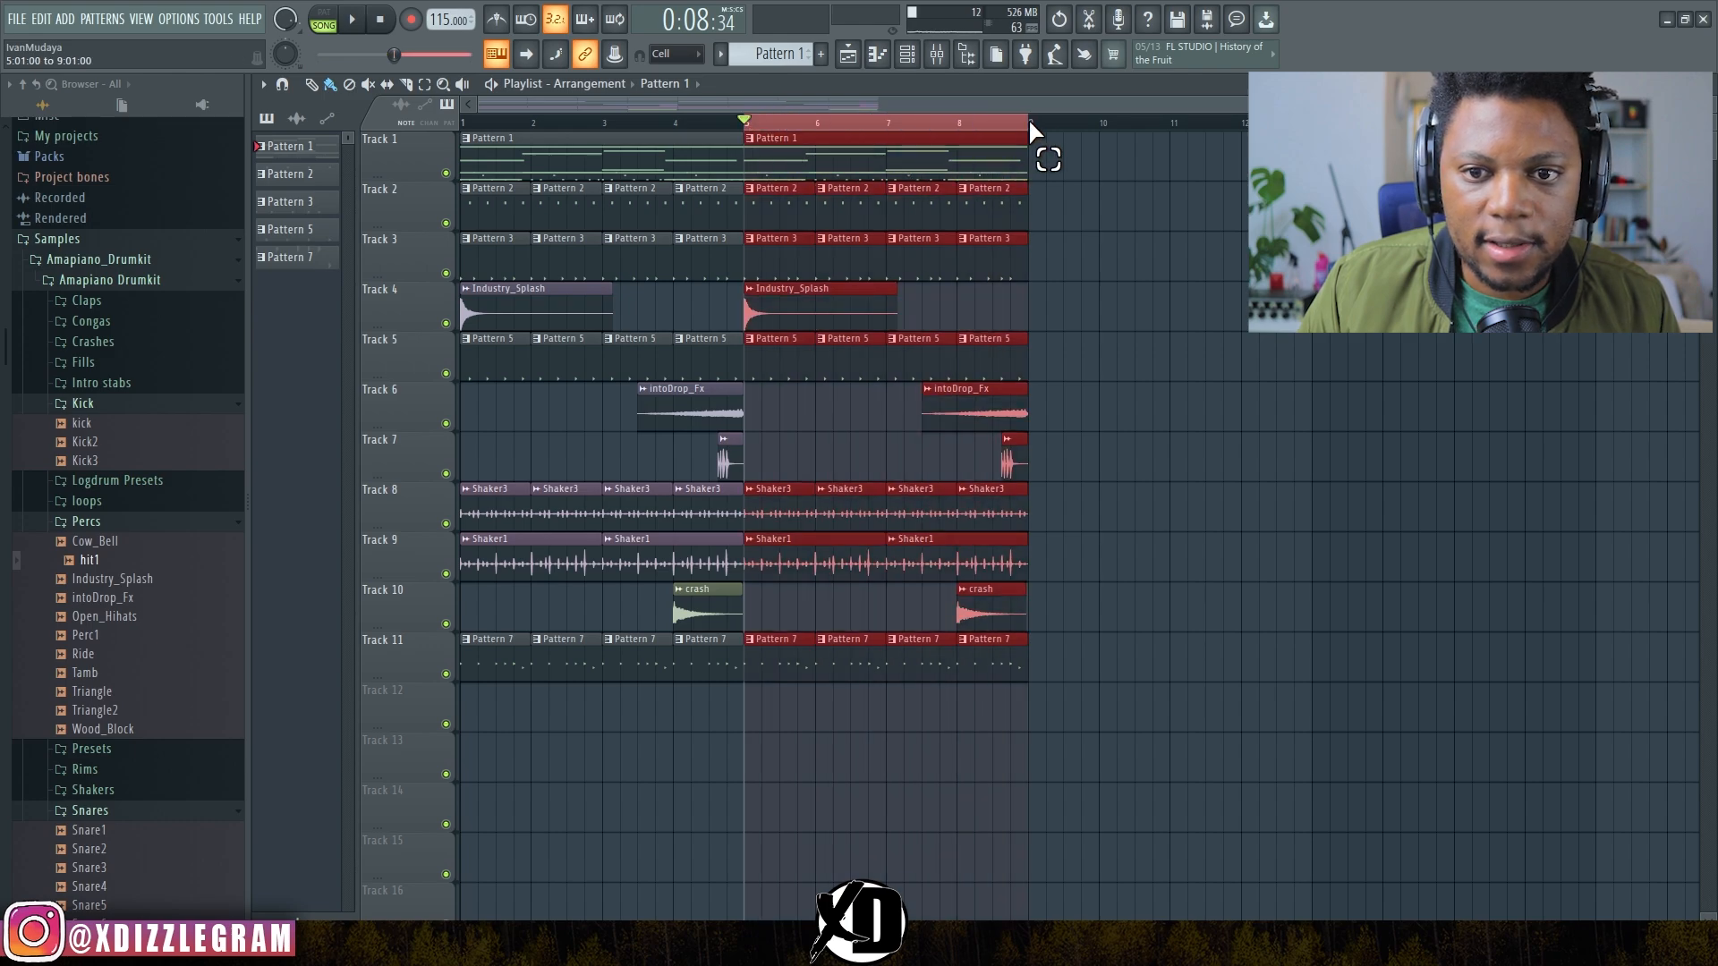
key("space")
Step: Add a Fruity DX10 instrument channel and switch it to the next preset
scroll(901, 134, "up", 2)
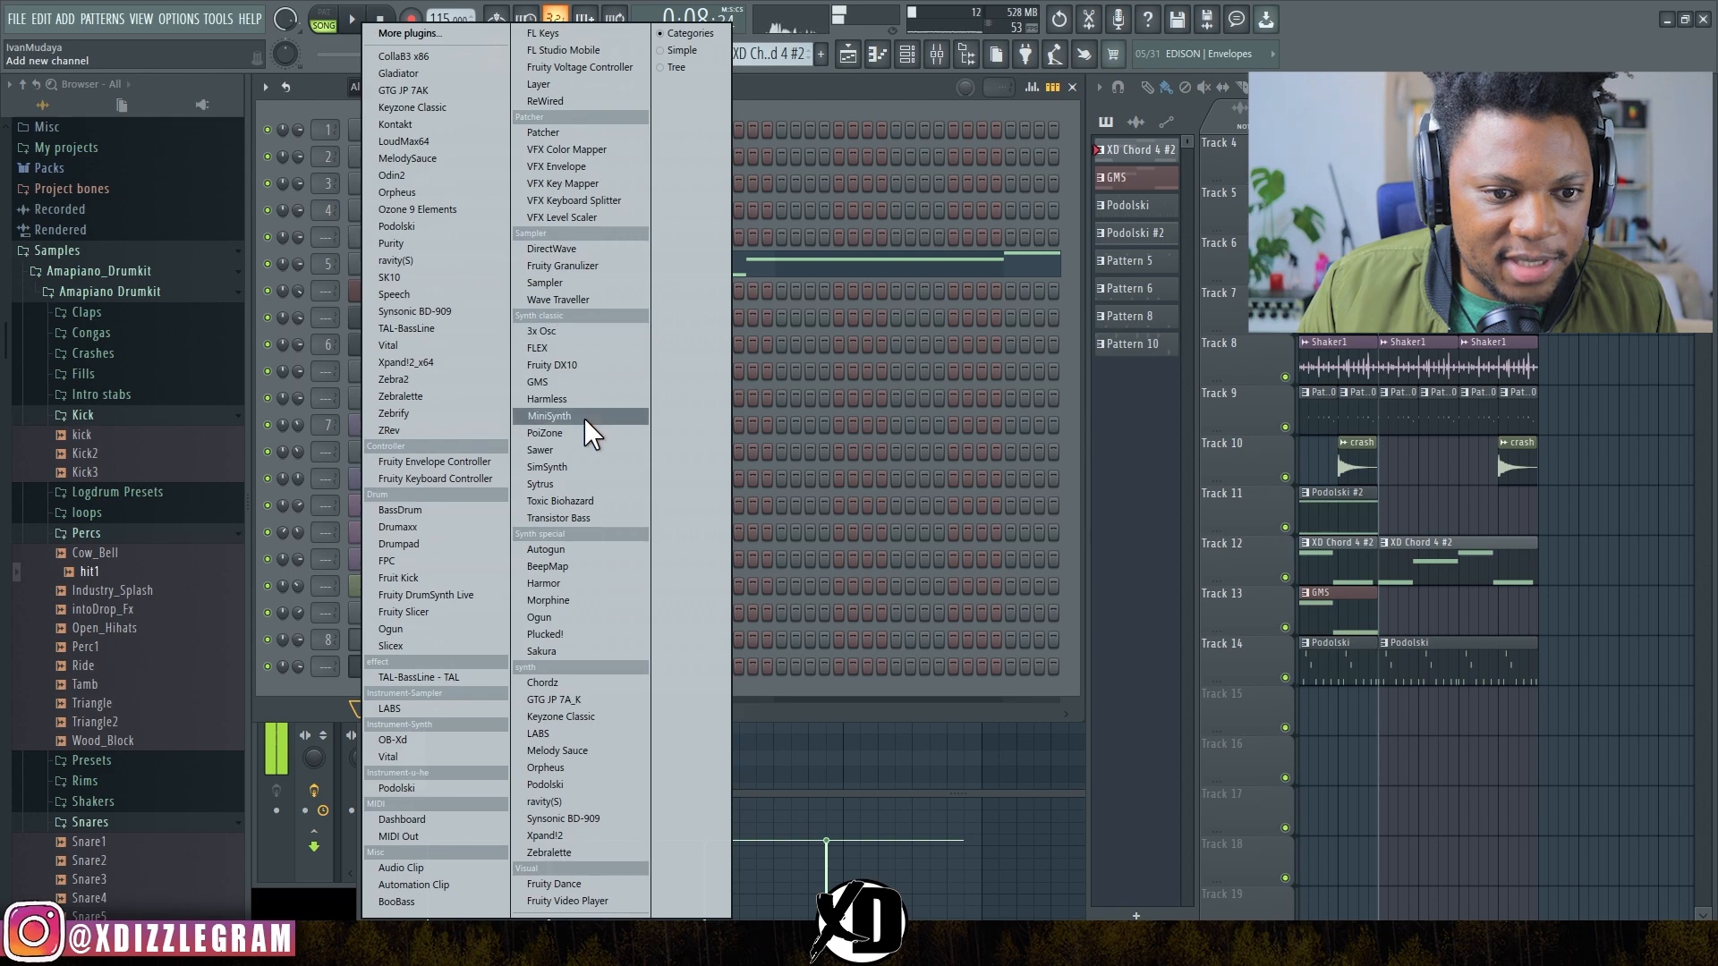
left_click(550, 369)
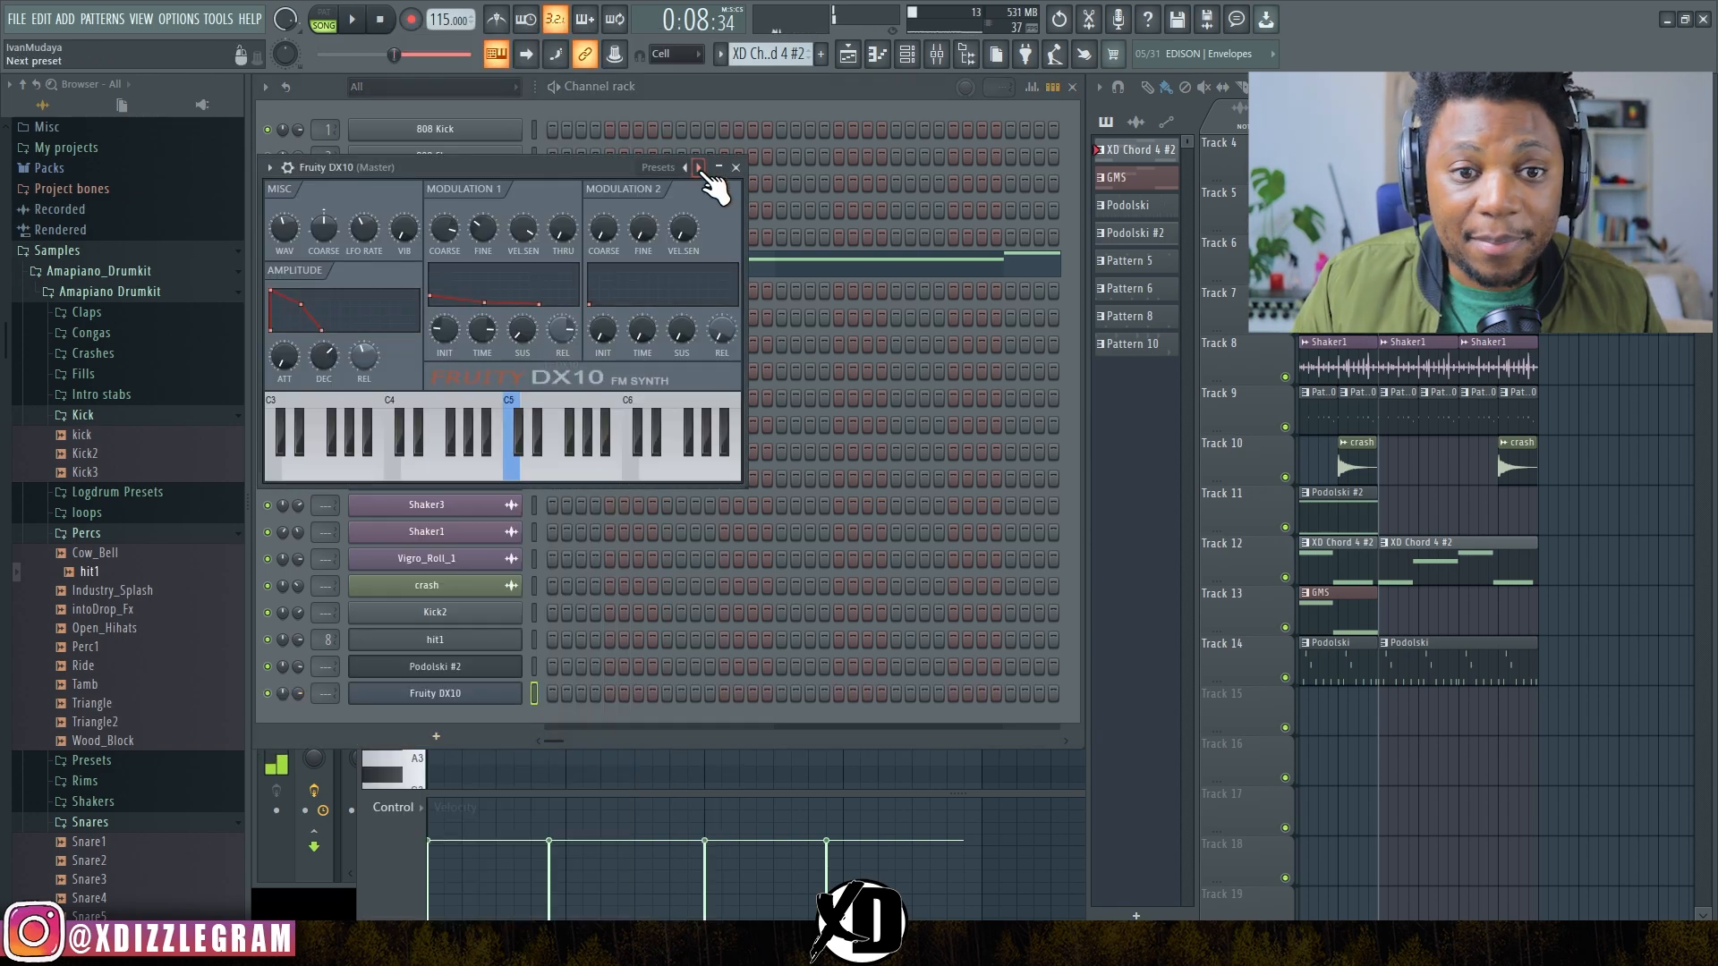
left_click(700, 169)
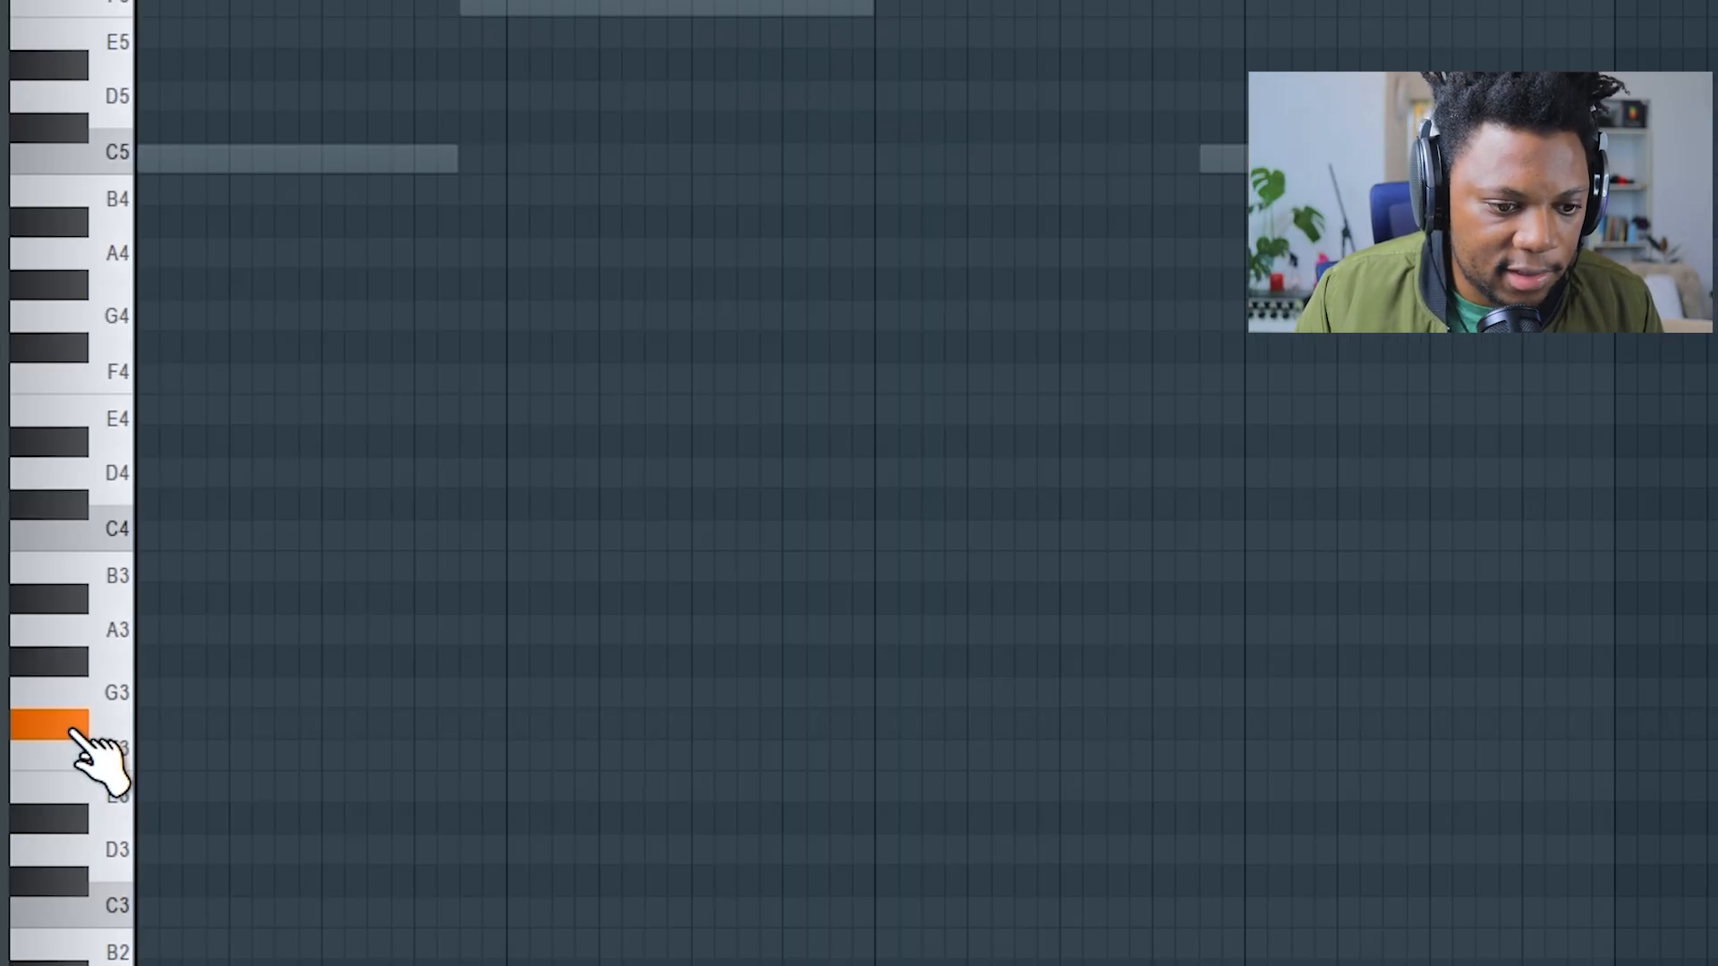
Step: Audition notes between E3 and E4 on the piano roll keyboard against the playing beat
left_click_drag(70, 729, 71, 785)
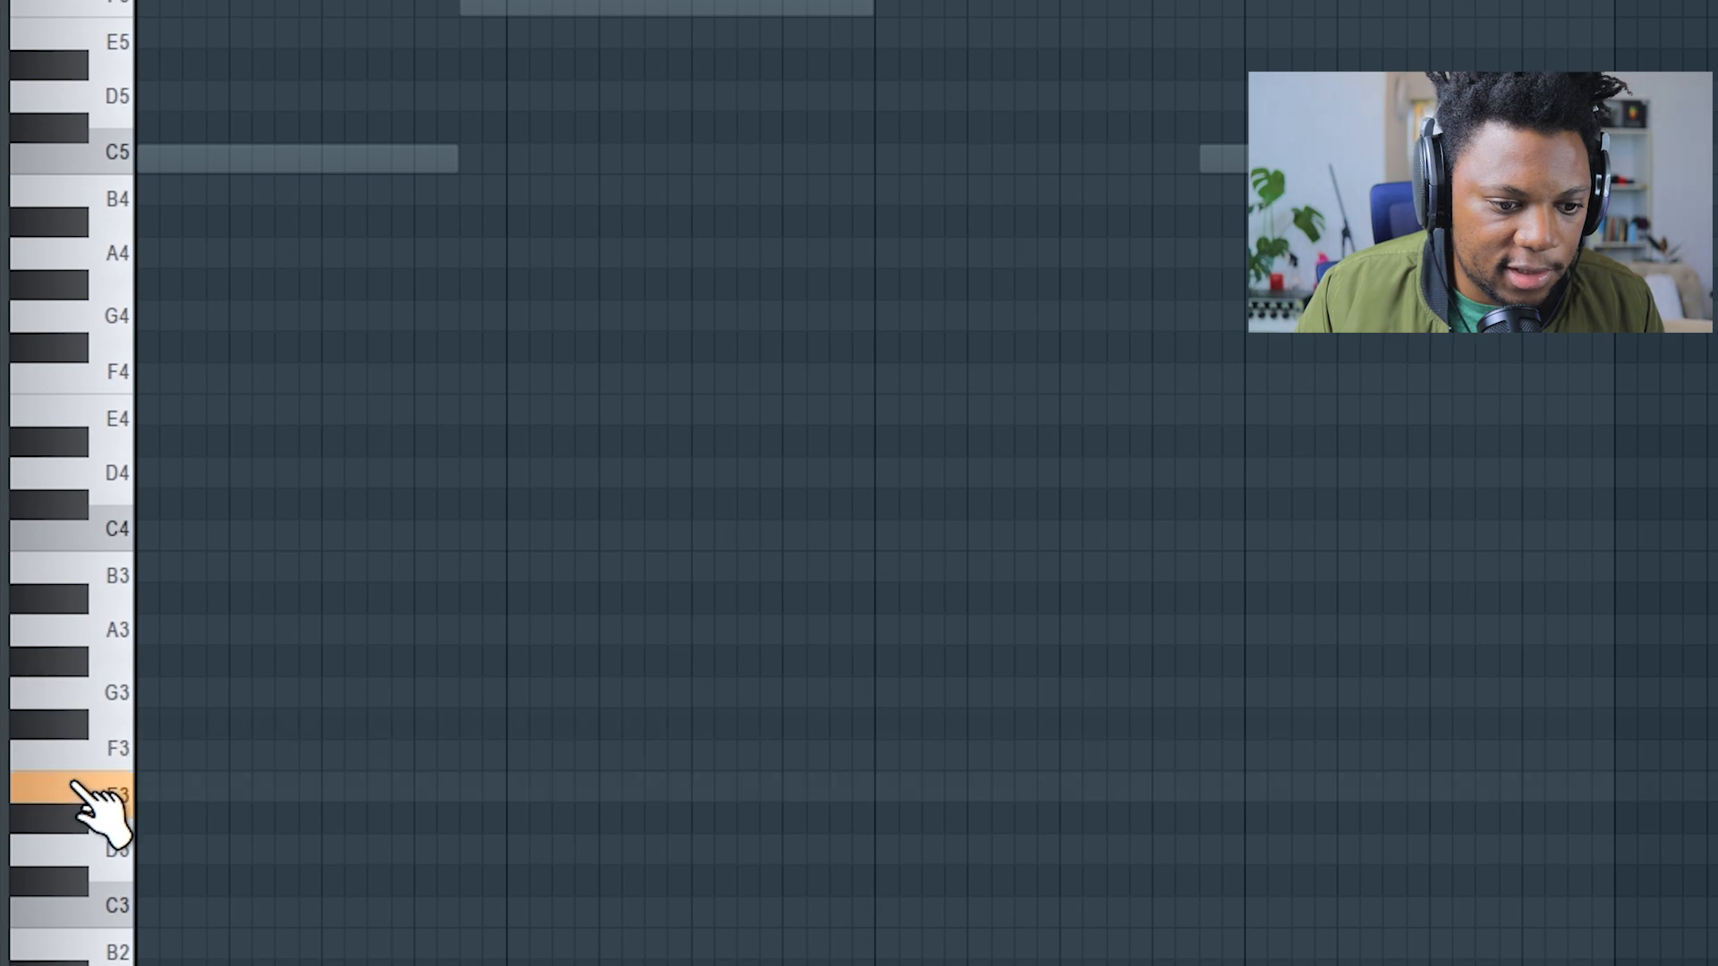
mouse_move(77, 591)
left_mouse_down()
mouse_move(73, 534)
mouse_move(63, 588)
mouse_move(84, 624)
mouse_move(92, 510)
mouse_move(63, 554)
left_mouse_up()
key("space")
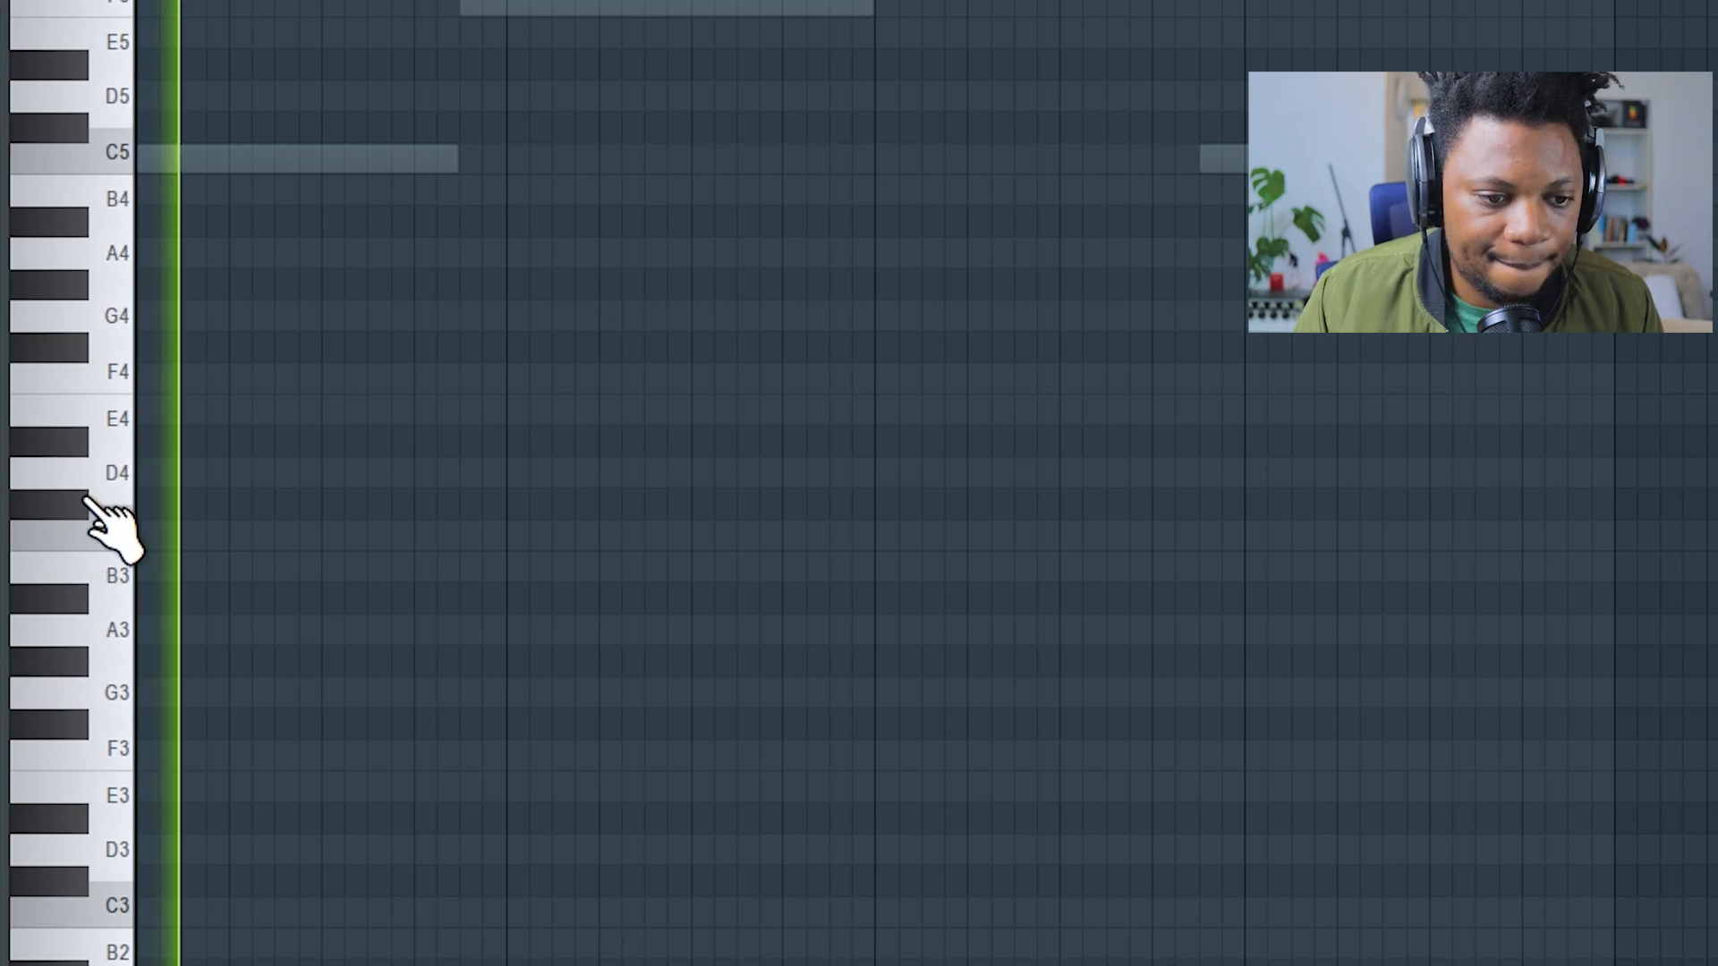
left_click(77, 472)
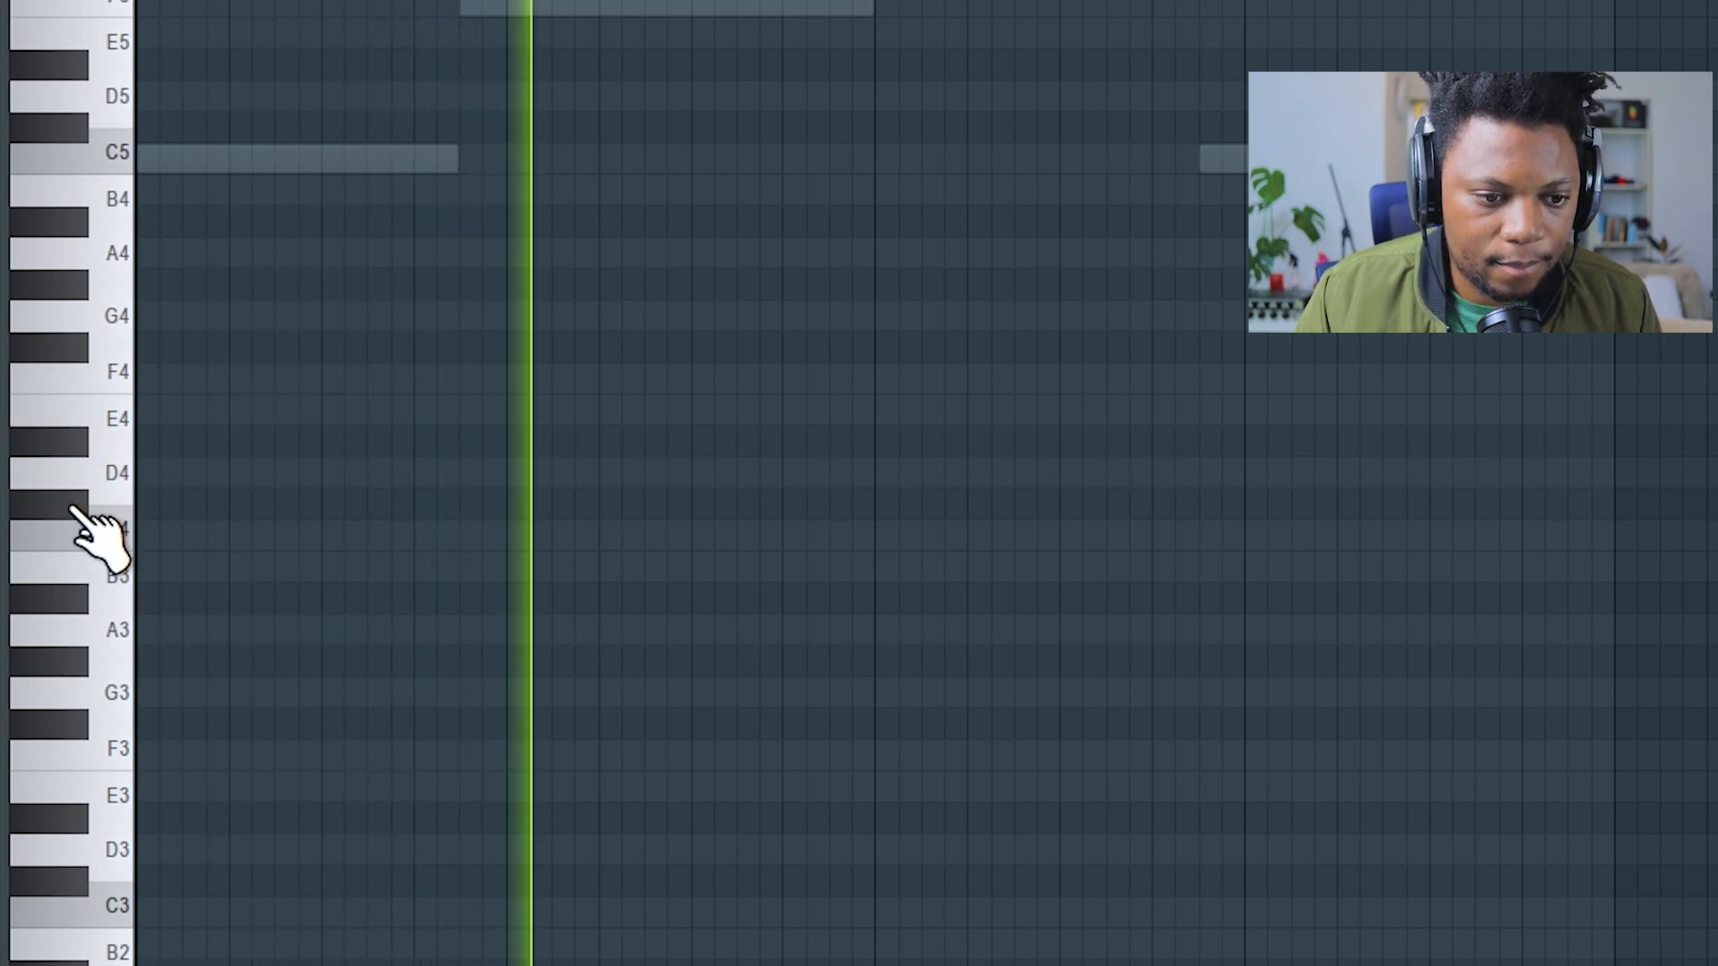
left_click(121, 416)
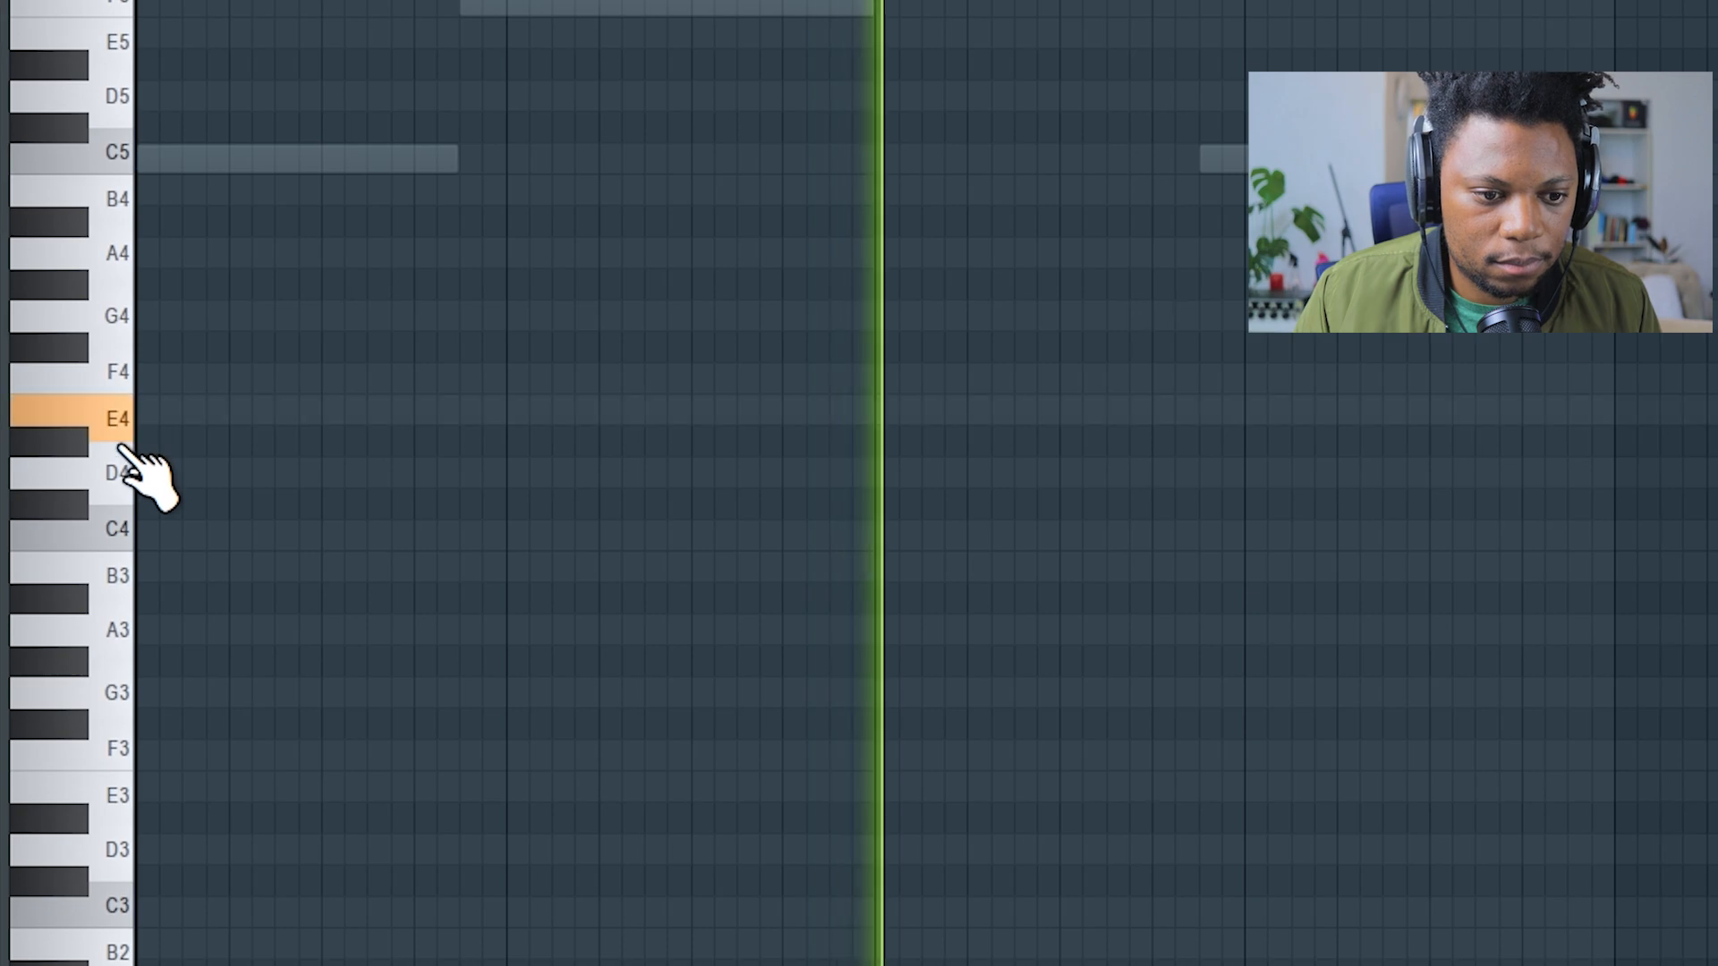
left_click(123, 580)
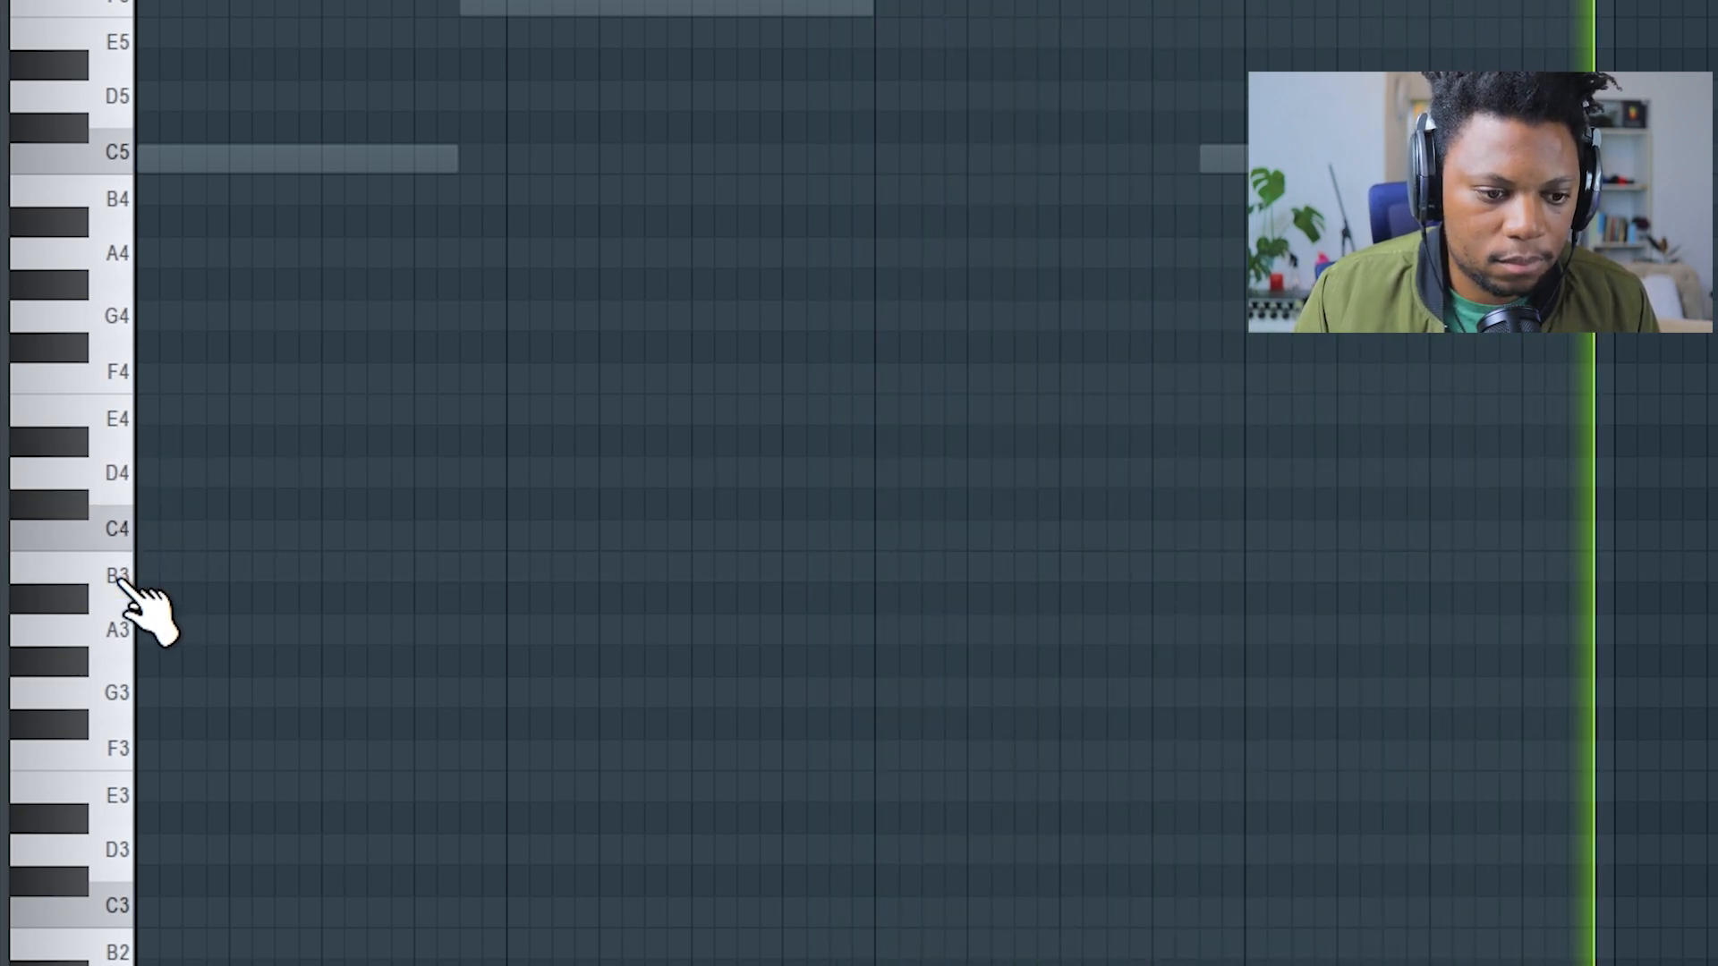
left_click(125, 631)
left_click(125, 706)
left_click(125, 795)
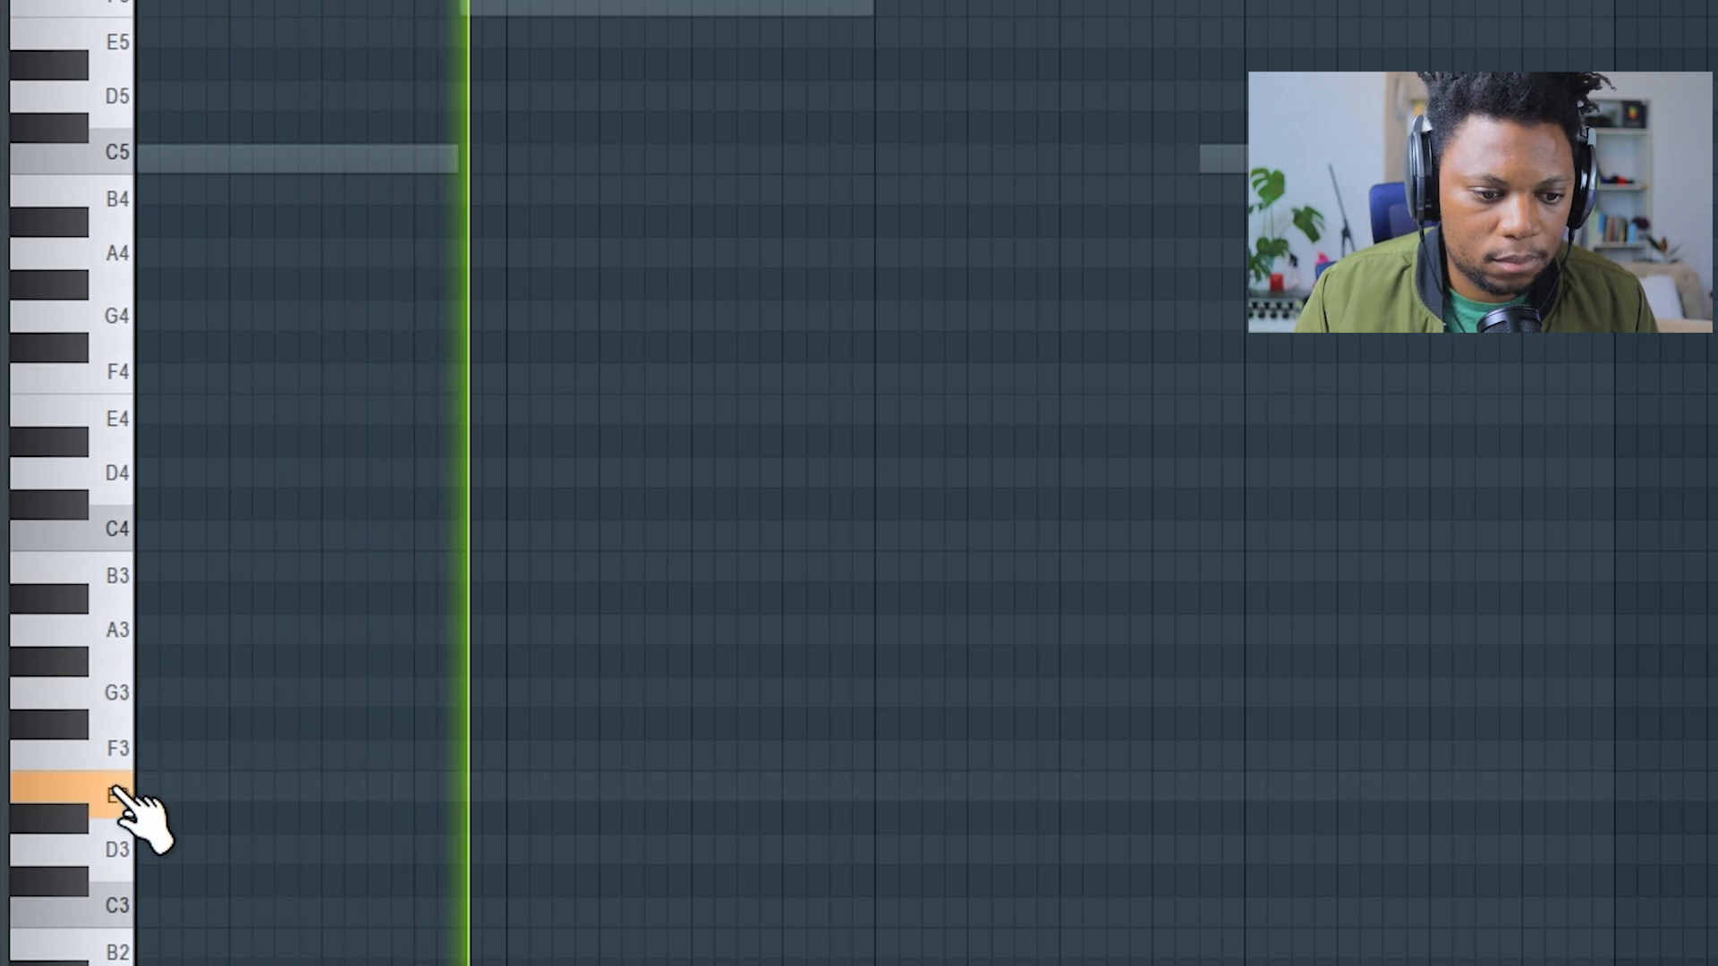
Step: Place two short A2 notes in bar 1 of the Log Drum piano roll
scroll(126, 769, "down", 3)
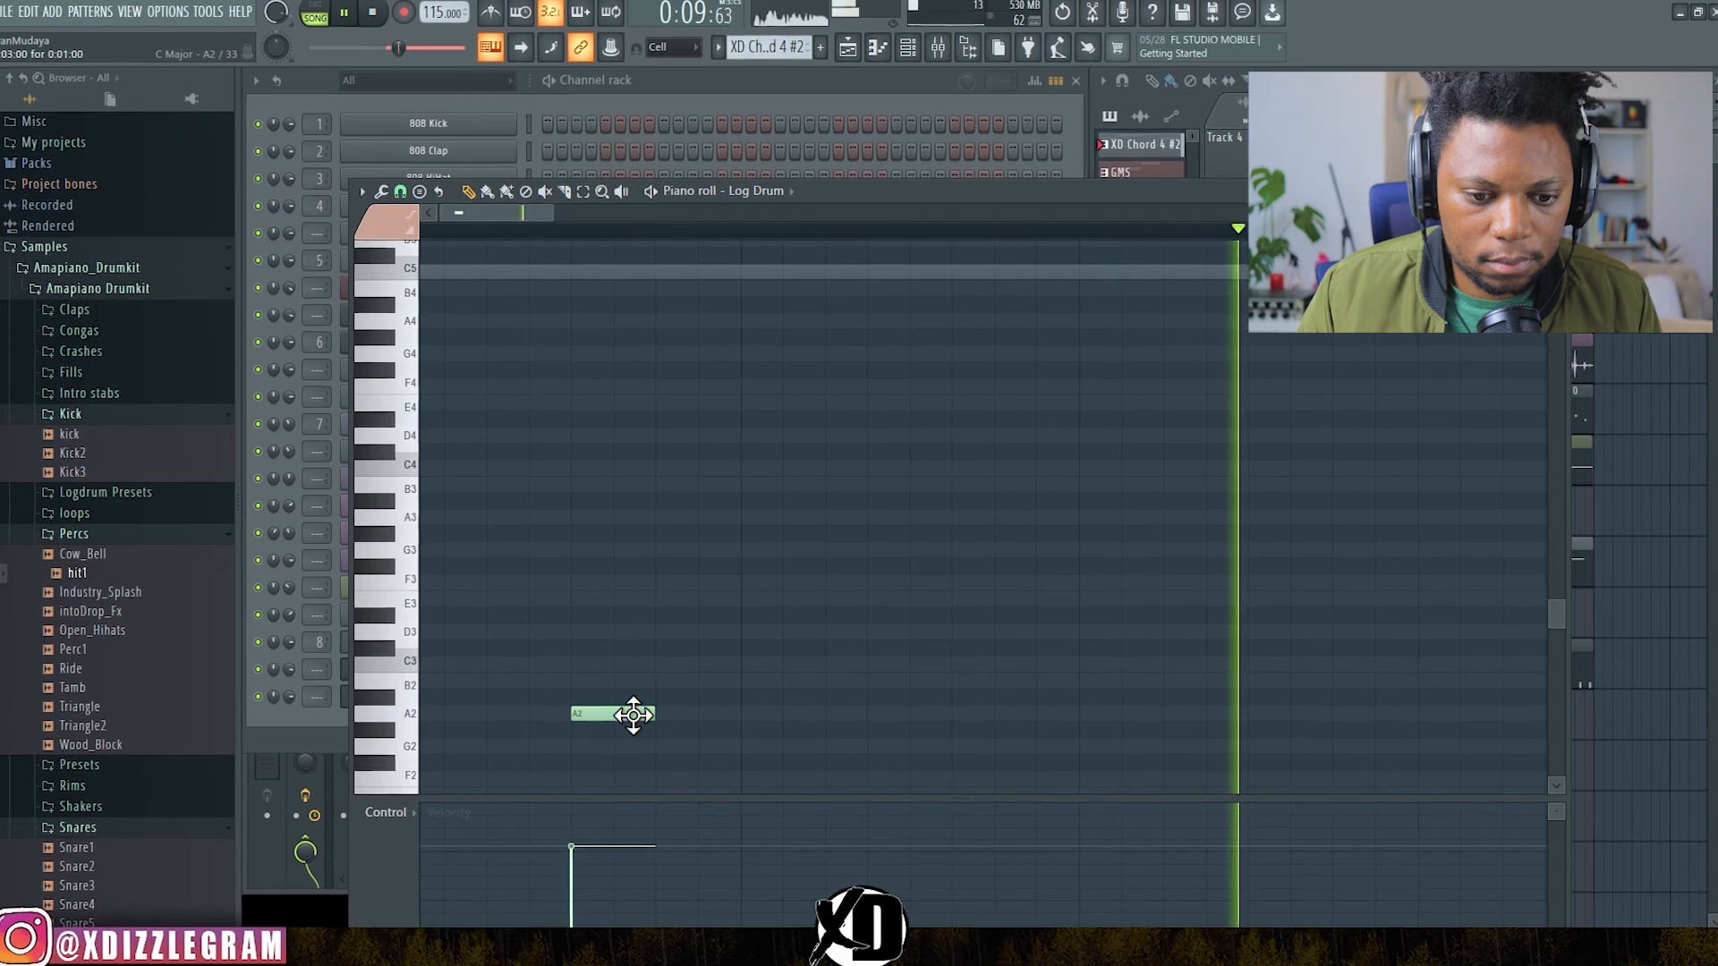
scroll(592, 230, "right", 3)
scroll(588, 223, "down", 3)
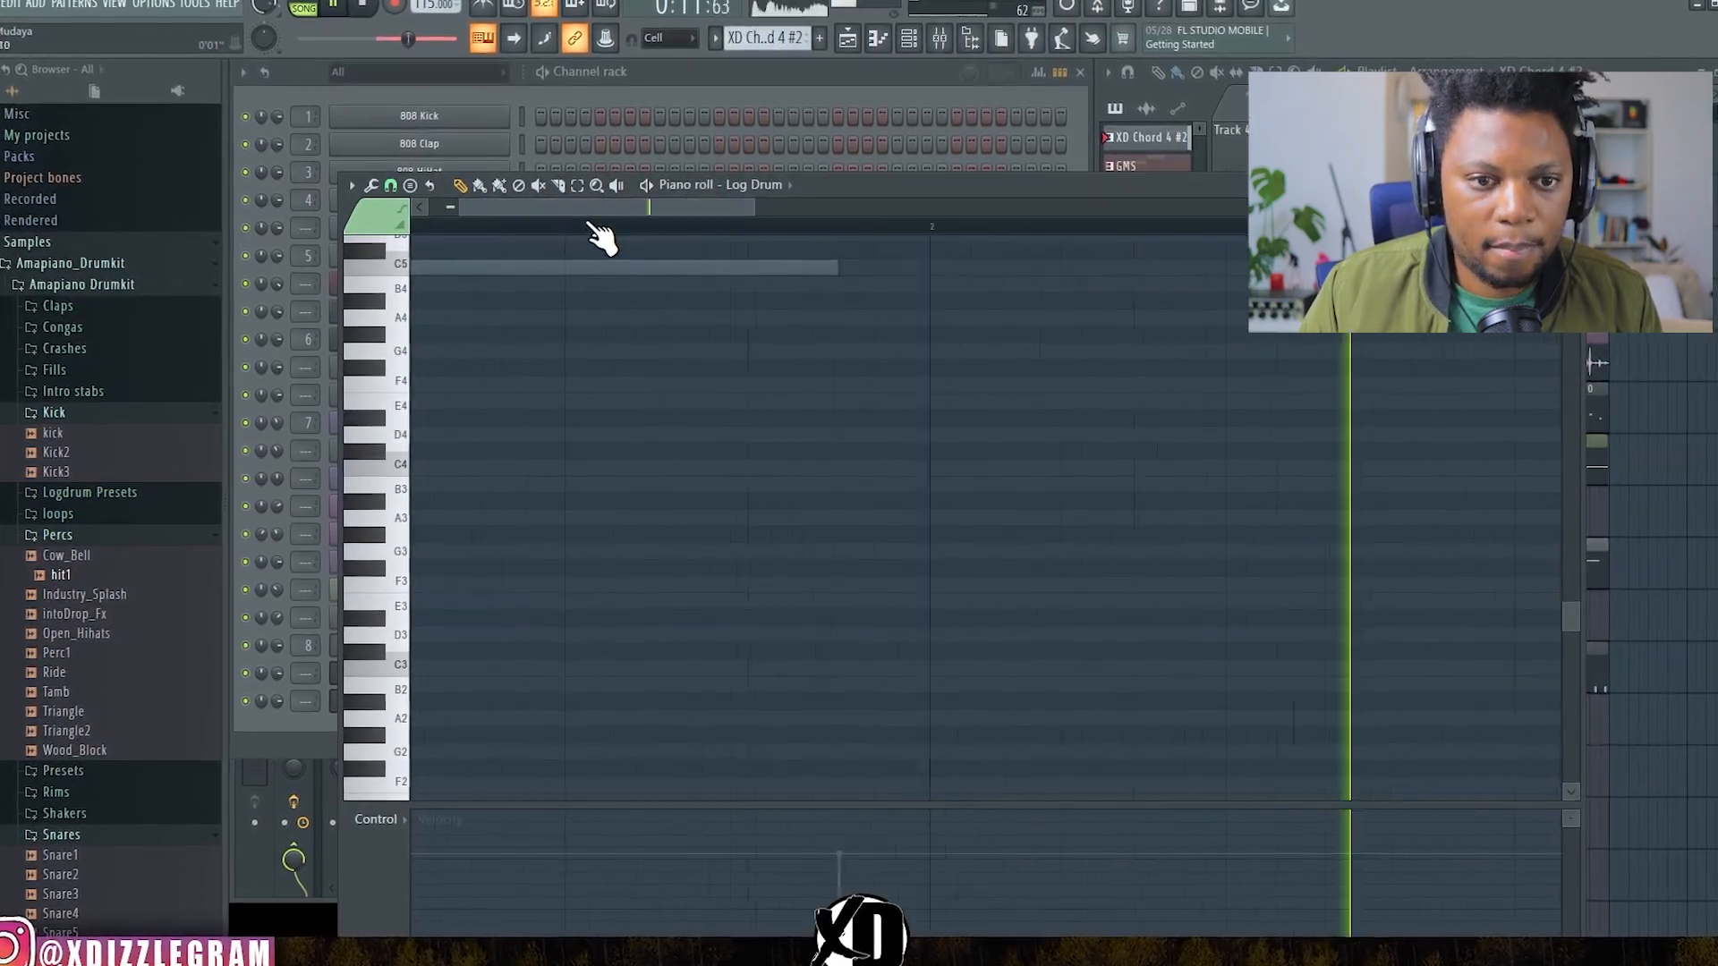
left_click_drag(586, 216, 305, 225)
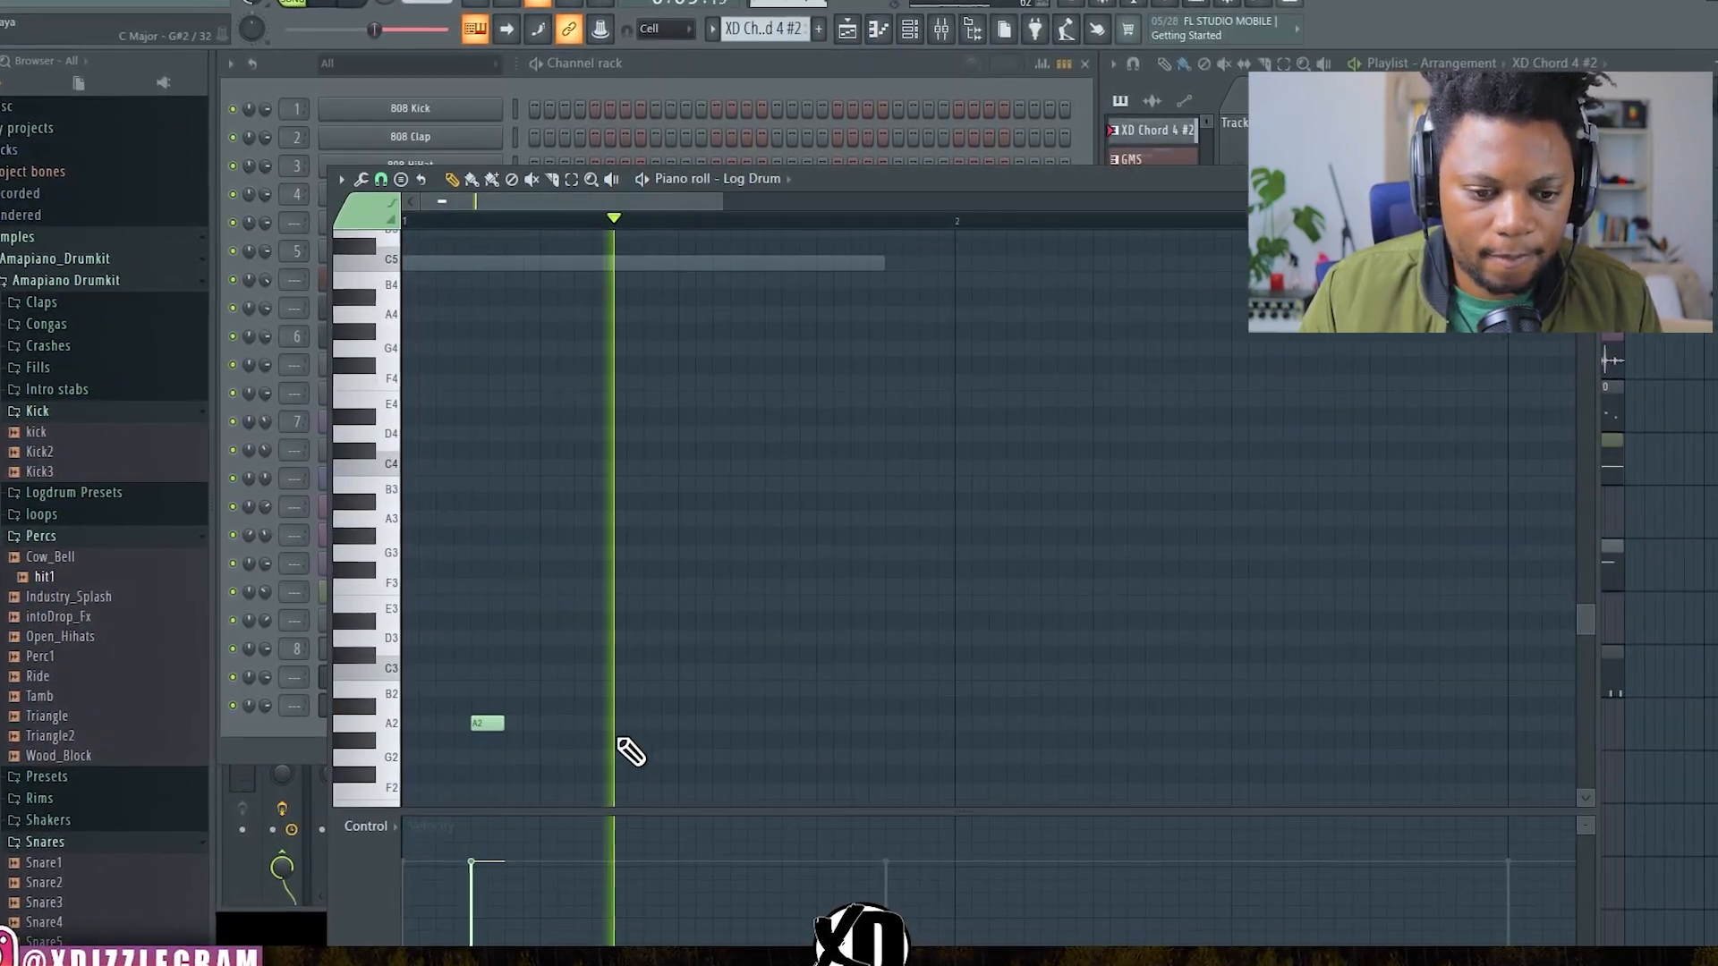
scroll(631, 754, "down", 3)
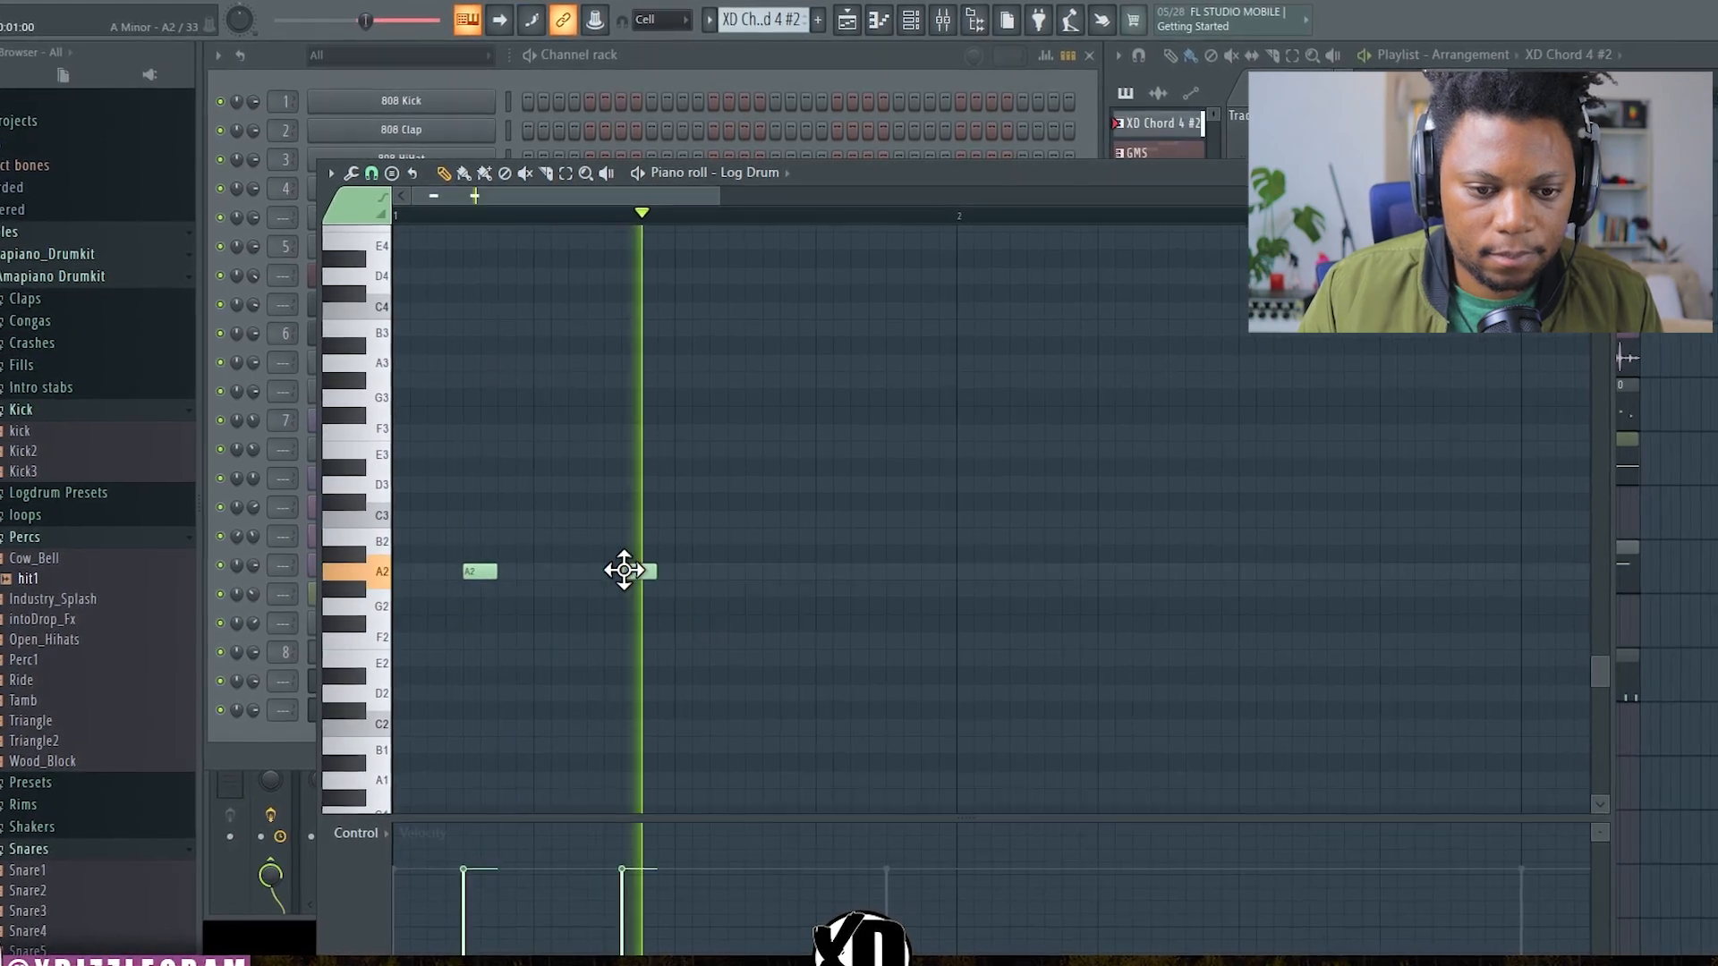
left_click(714, 575)
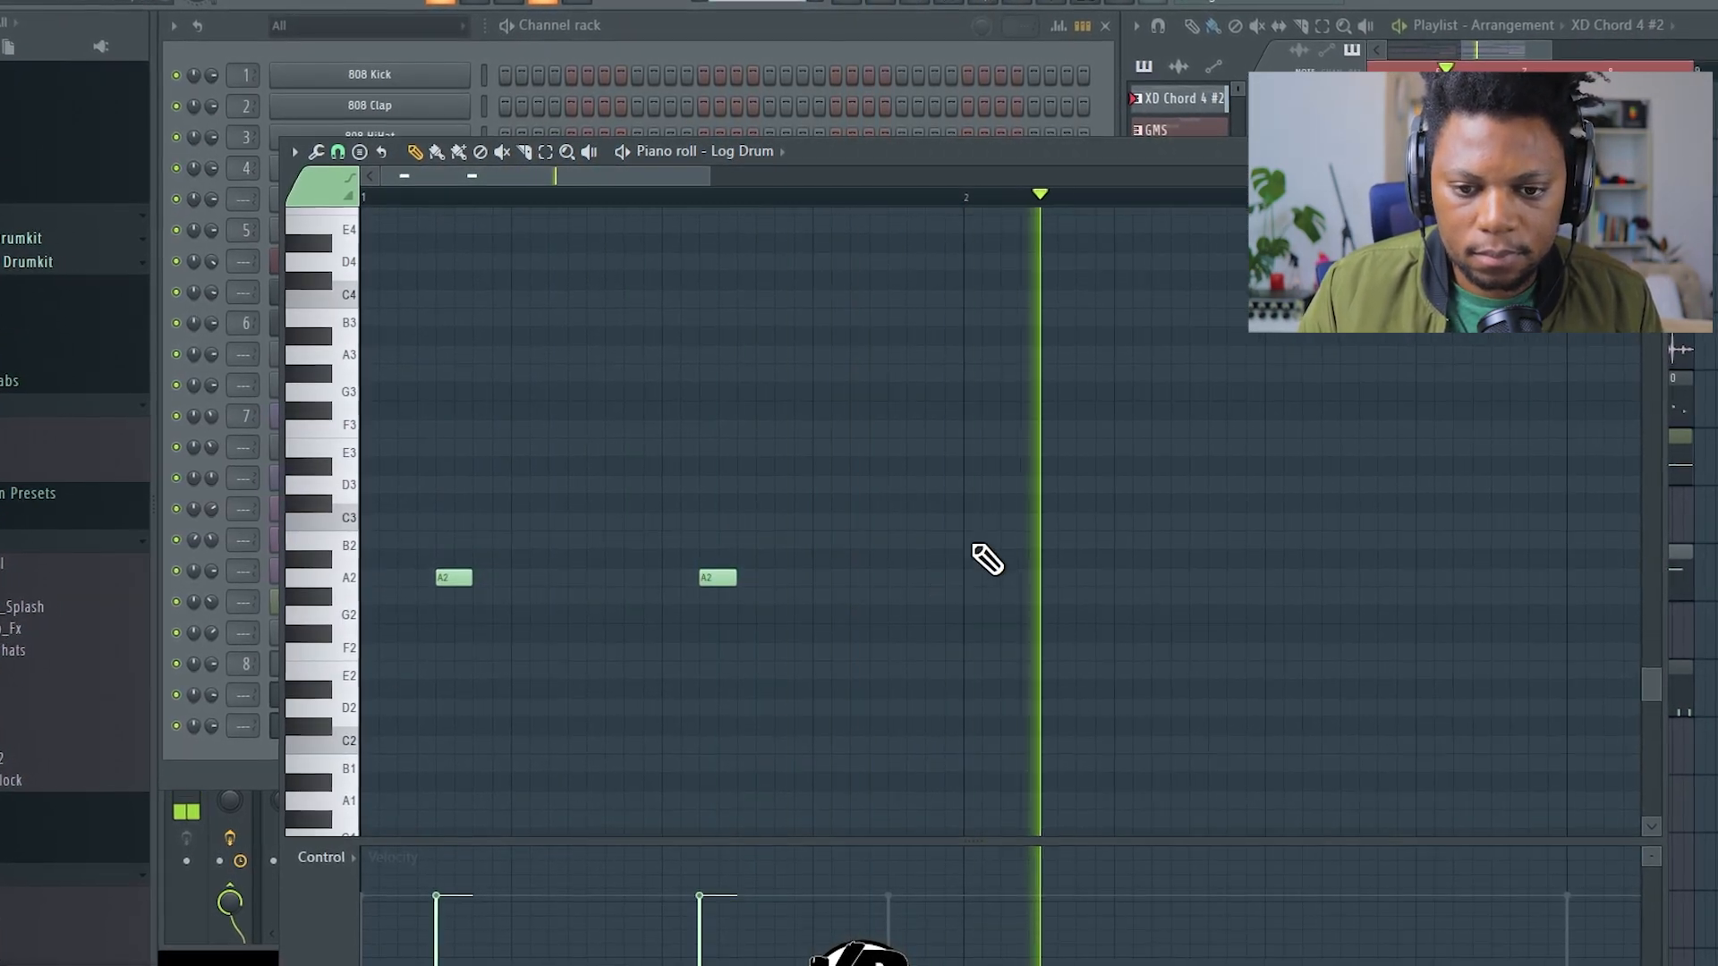
Step: Add a short D3 Log Drum note at the start of bar 2 and shift it slightly later
left_click(980, 484)
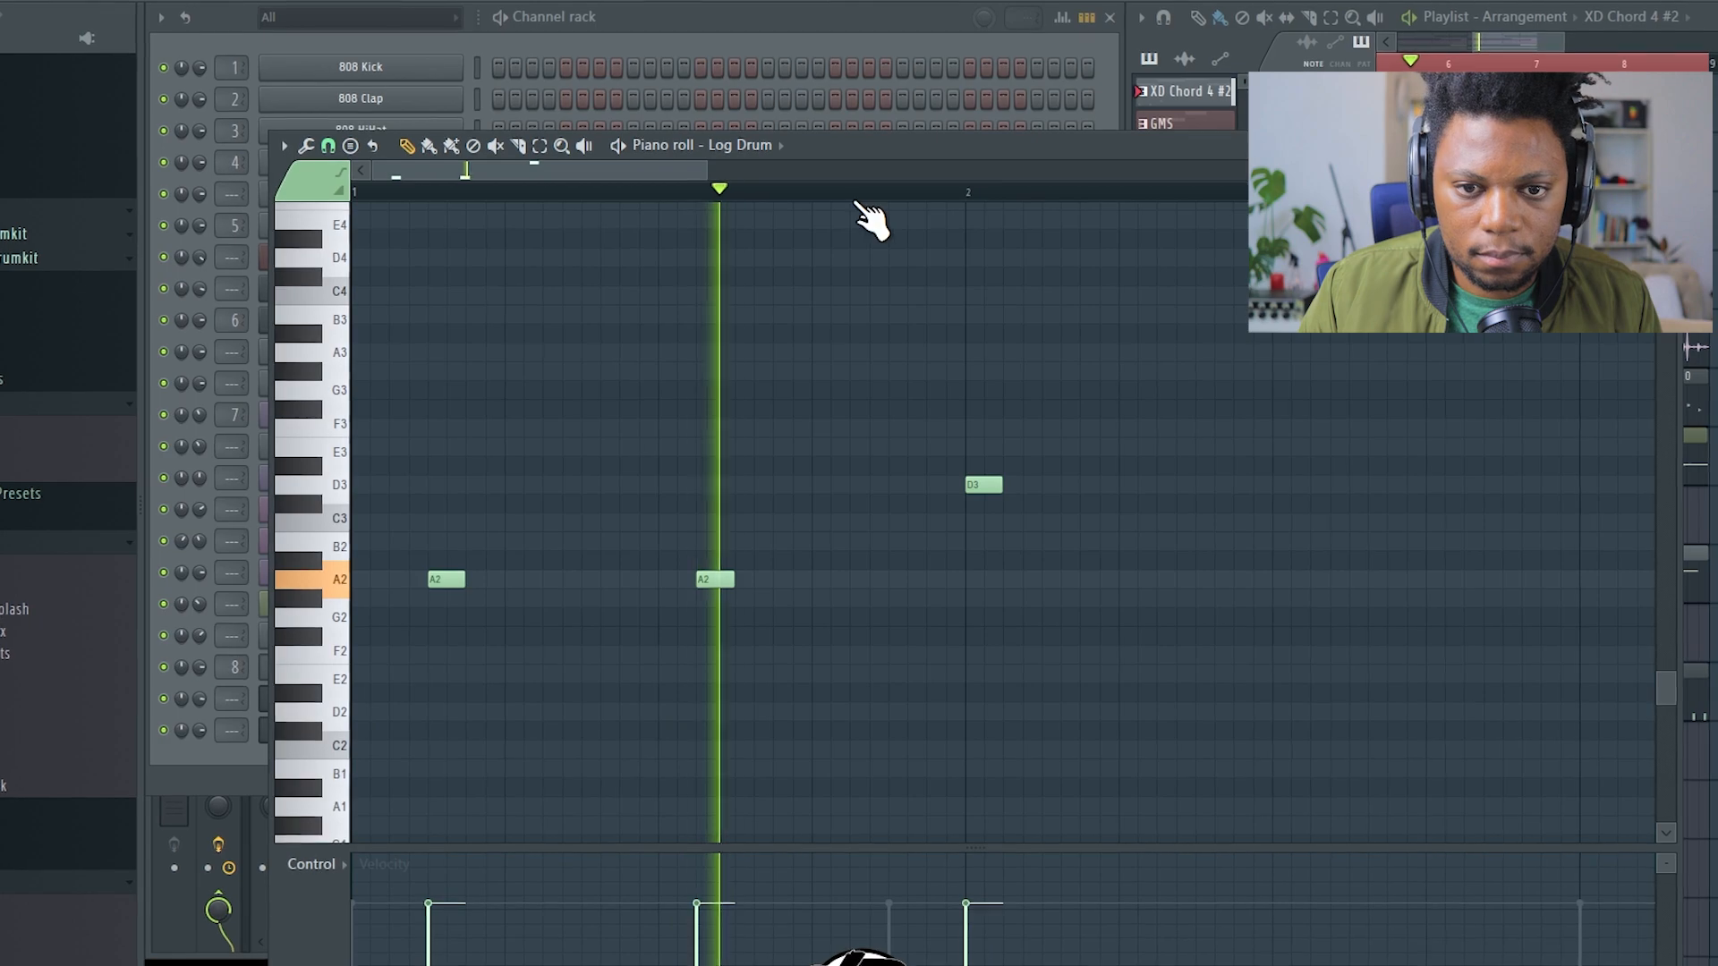
scroll(859, 195, "down", 2)
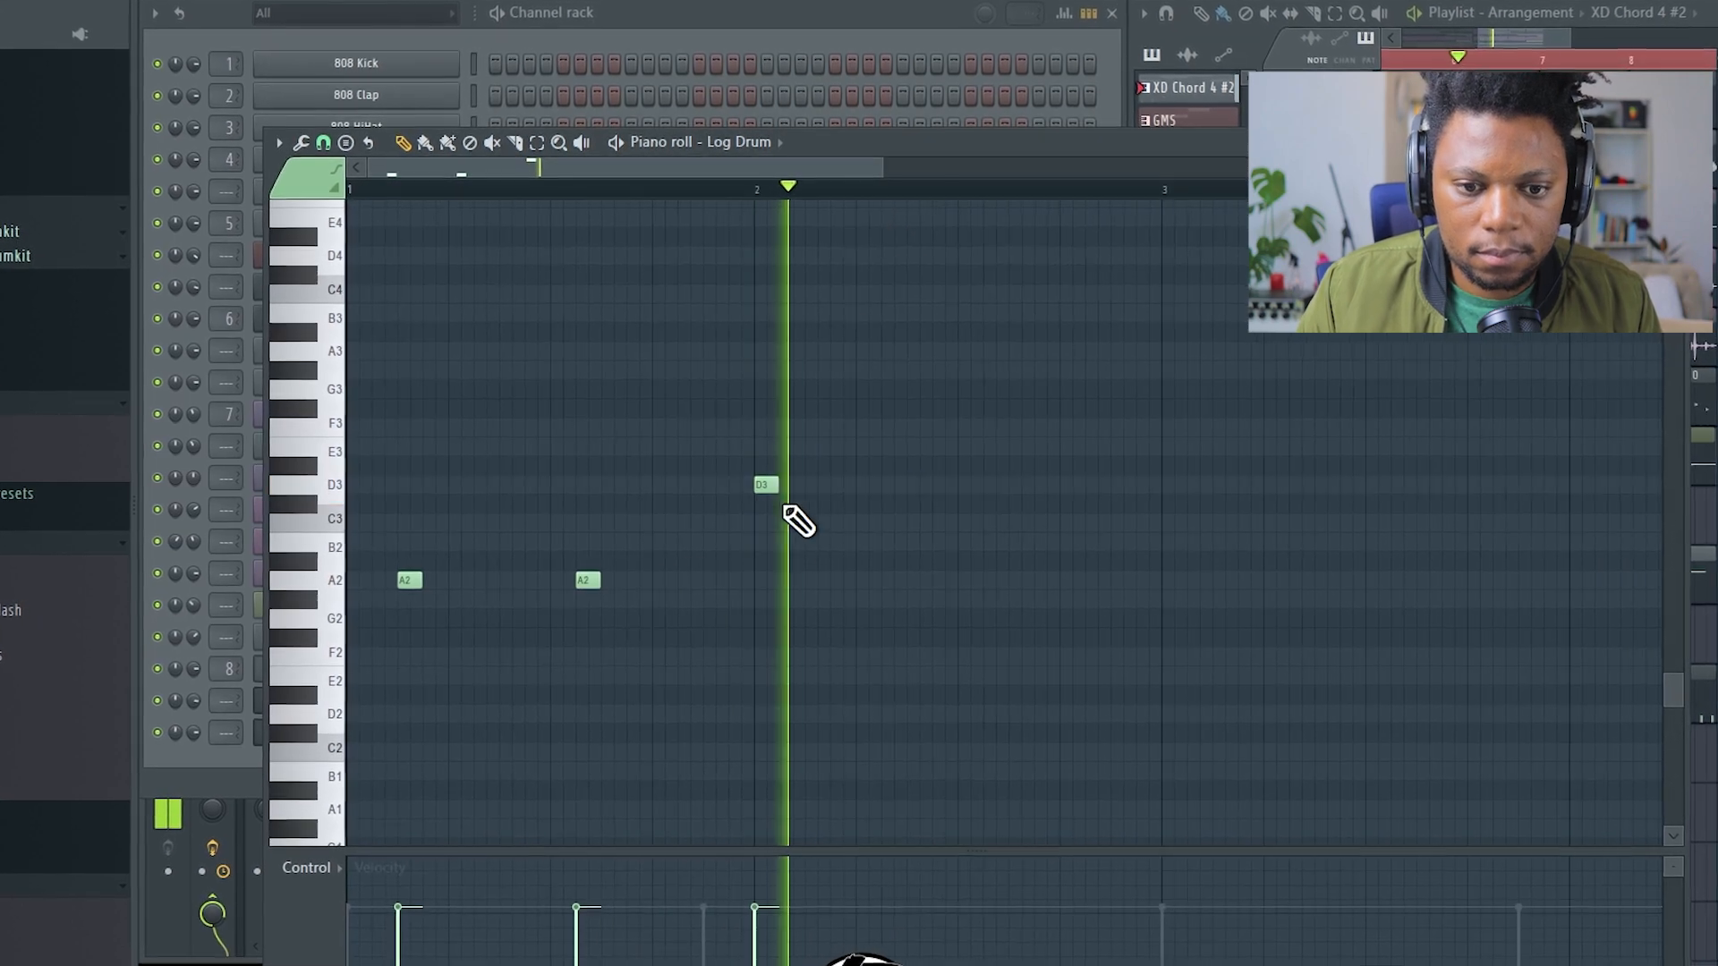
scroll(770, 191, "up", 3)
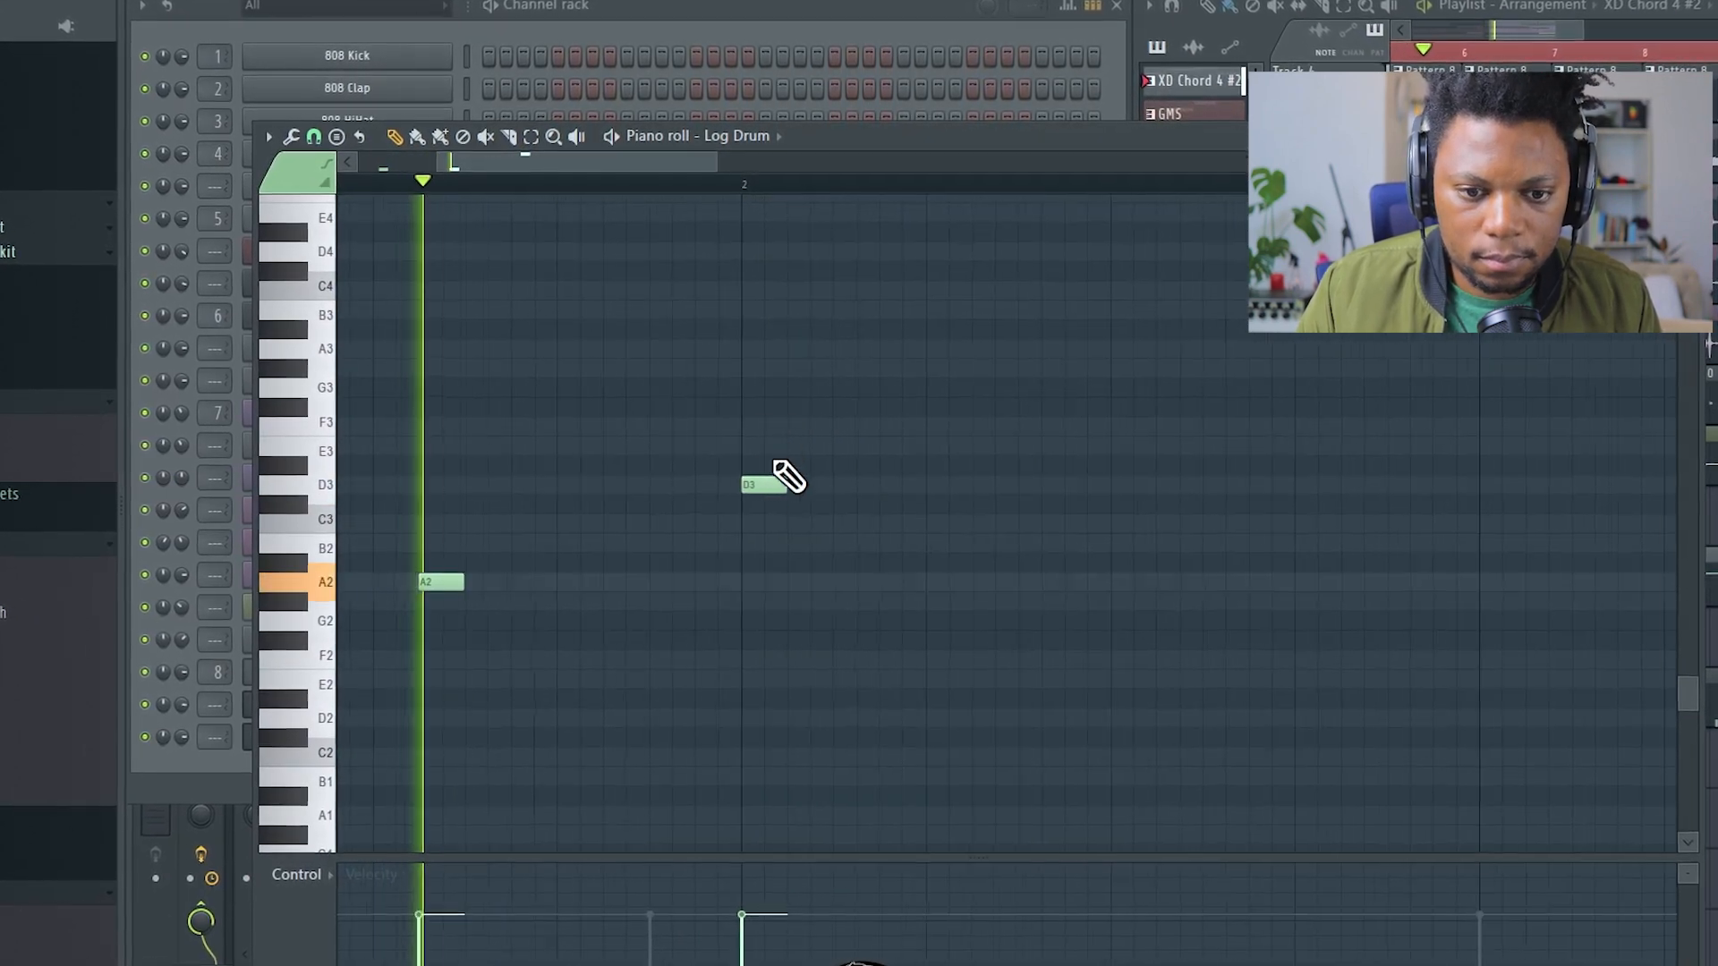
left_click_drag(782, 490, 839, 495)
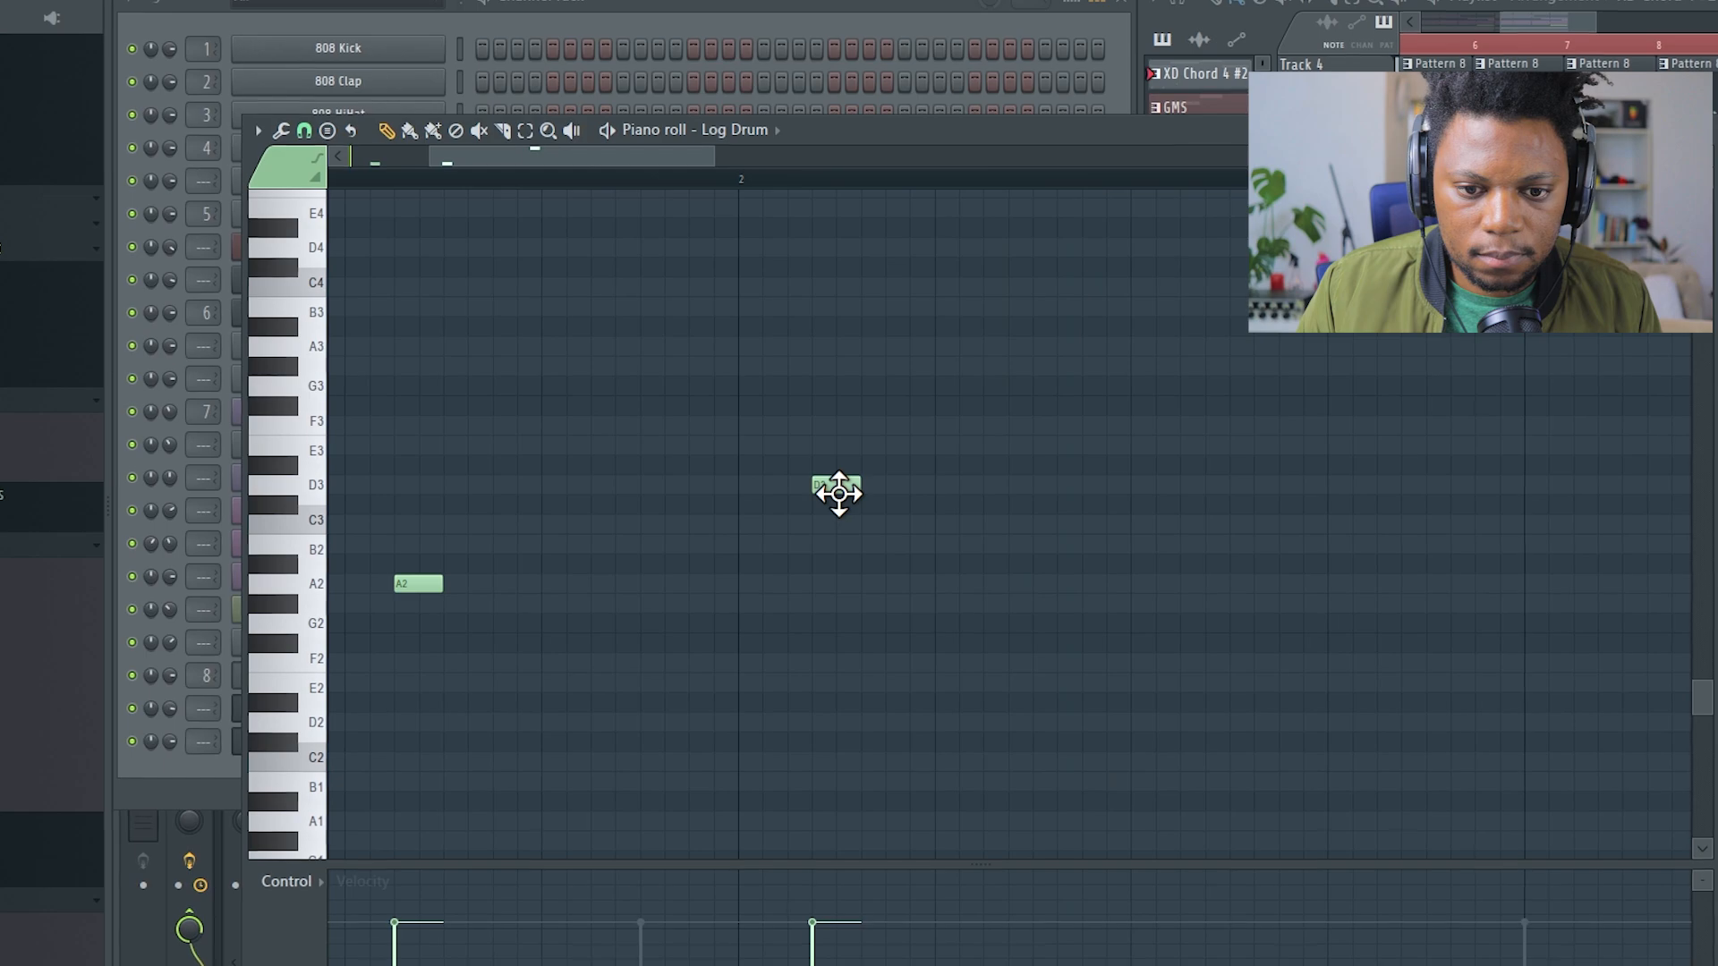
Step: Move the D3 note in bar 2 one grid step later and play the Log Drum pattern
scroll(798, 177, "down", 3)
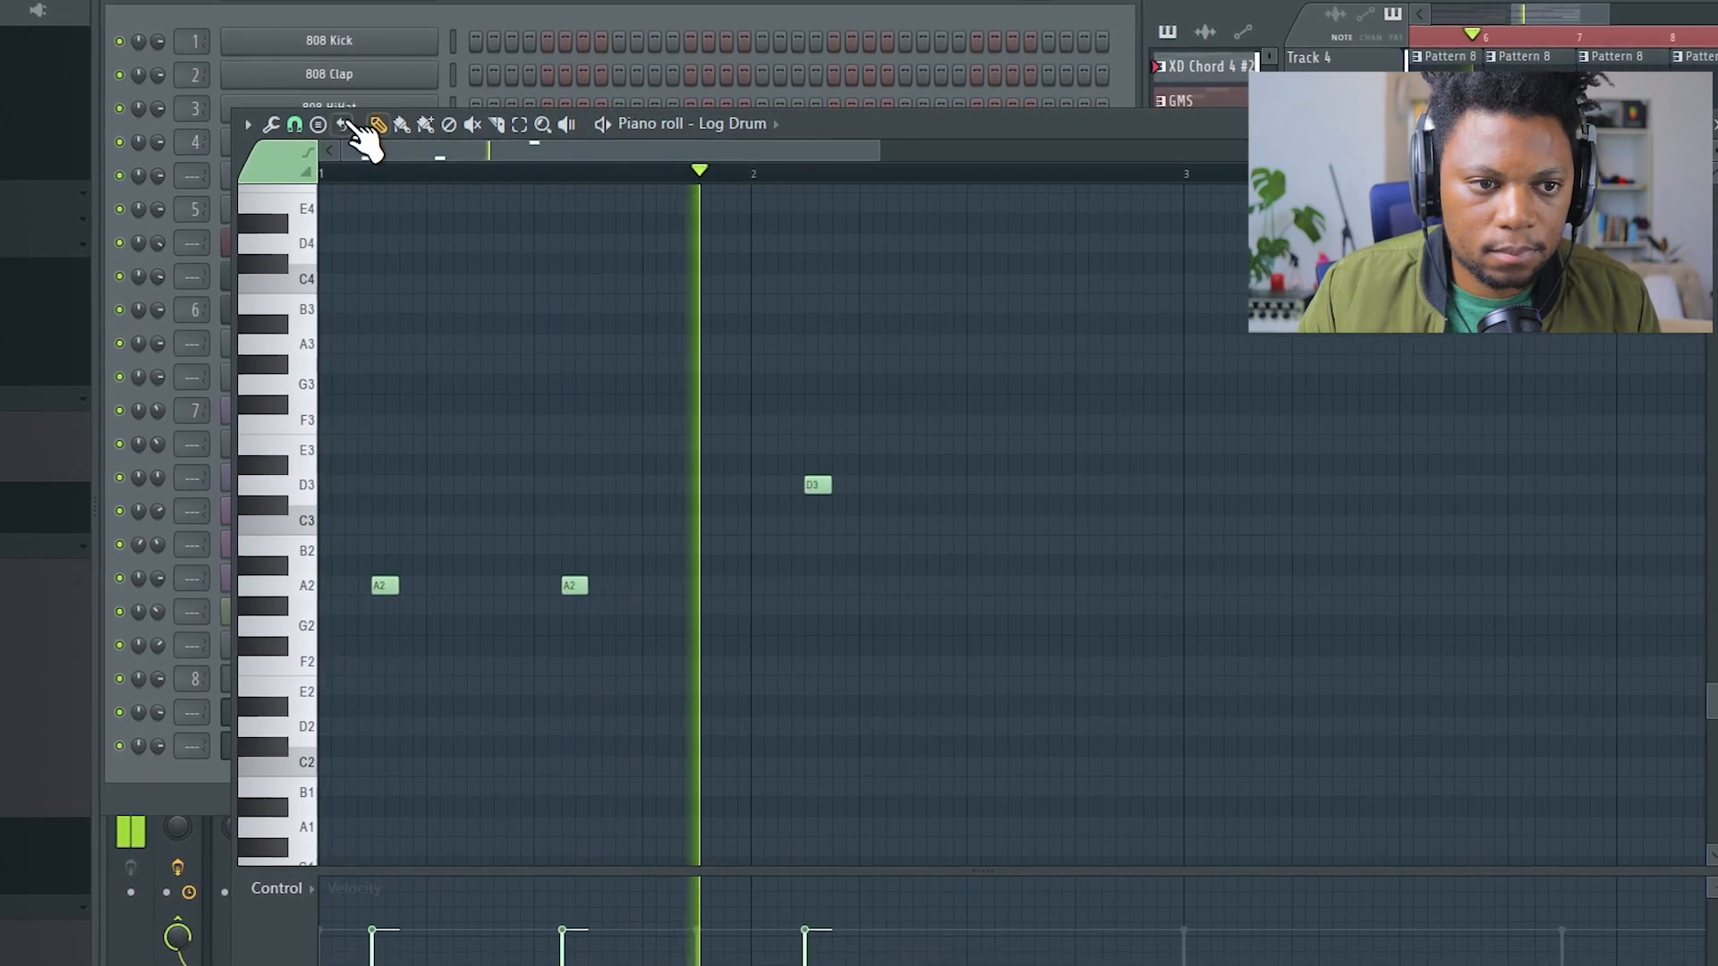
left_click(301, 129)
left_click(312, 145)
key("space")
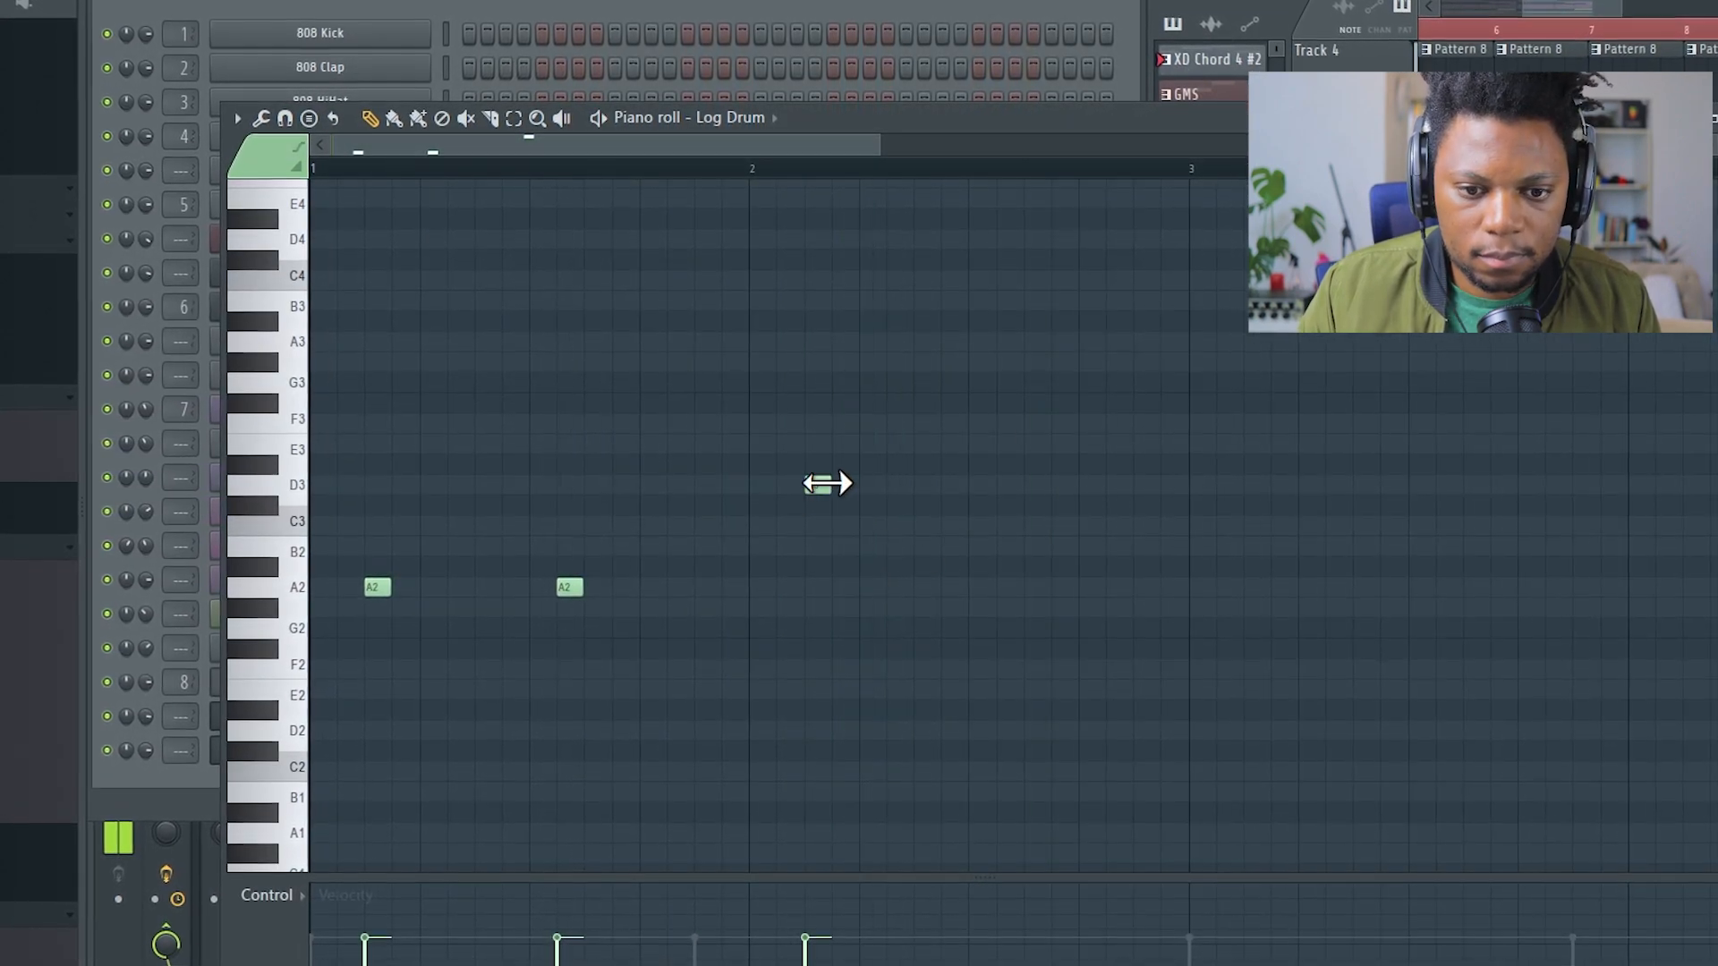
left_click_drag(820, 486, 844, 484)
key("space")
scroll(770, 174, "down", 3)
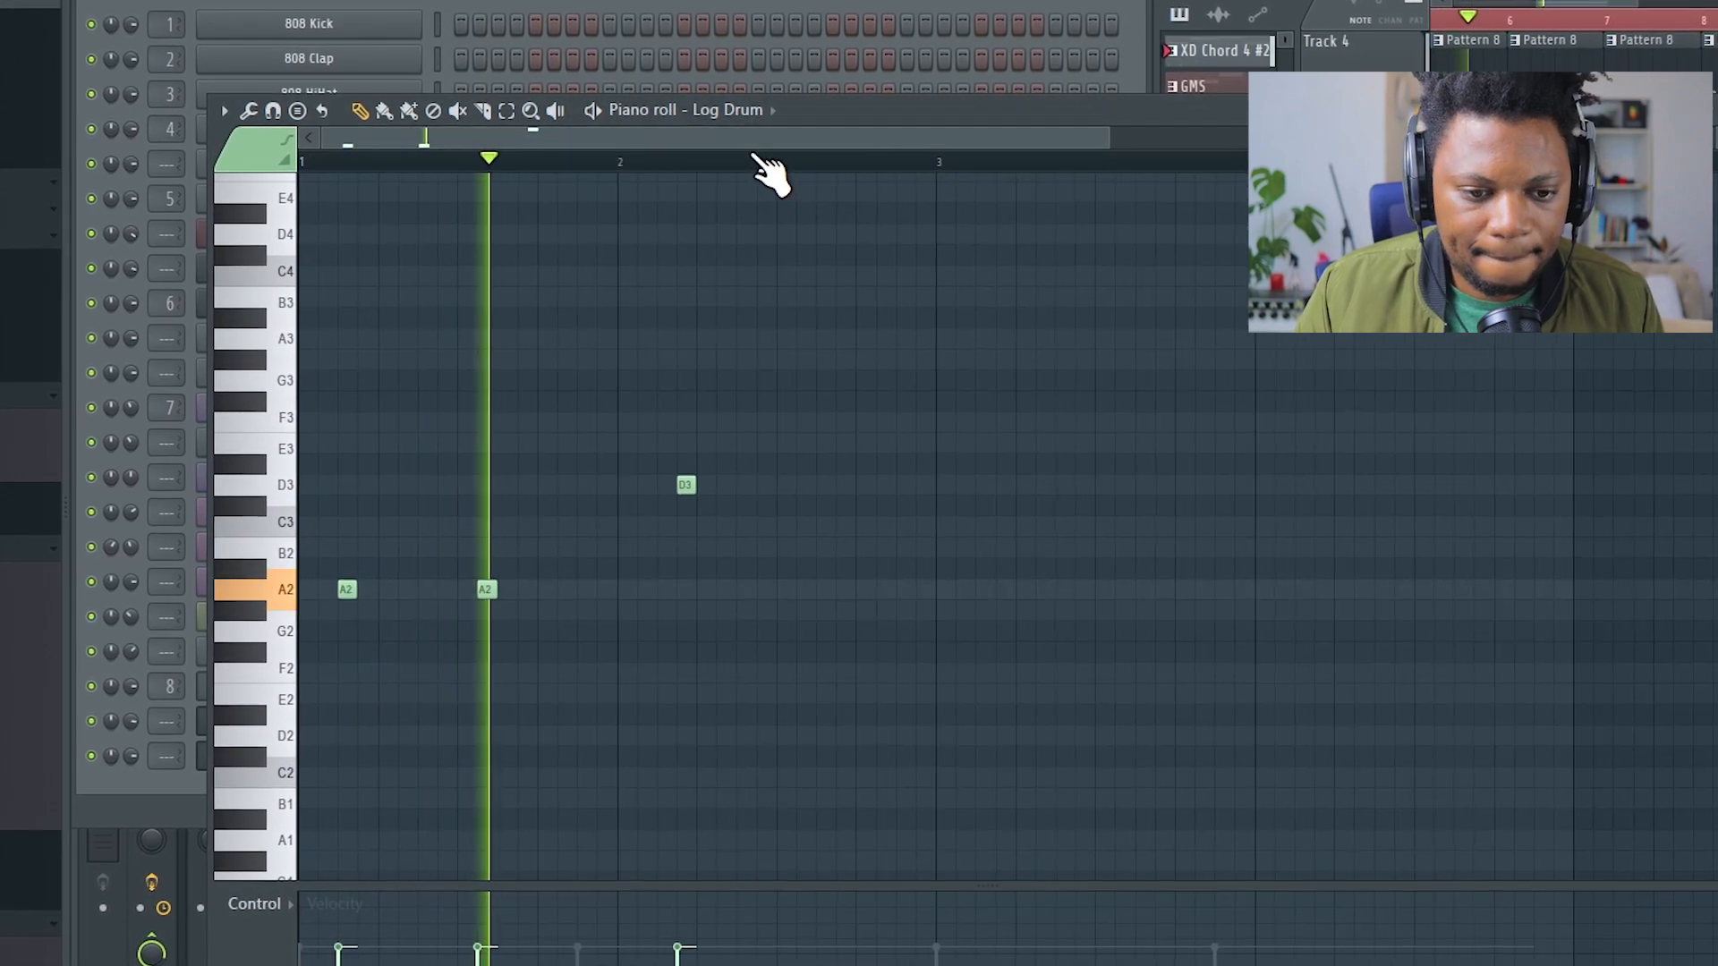
Step: Raise the D3 note in bar 2 to D#3 and add a second short D#3 just past the middle of the bar
scroll(696, 172, "up", 2)
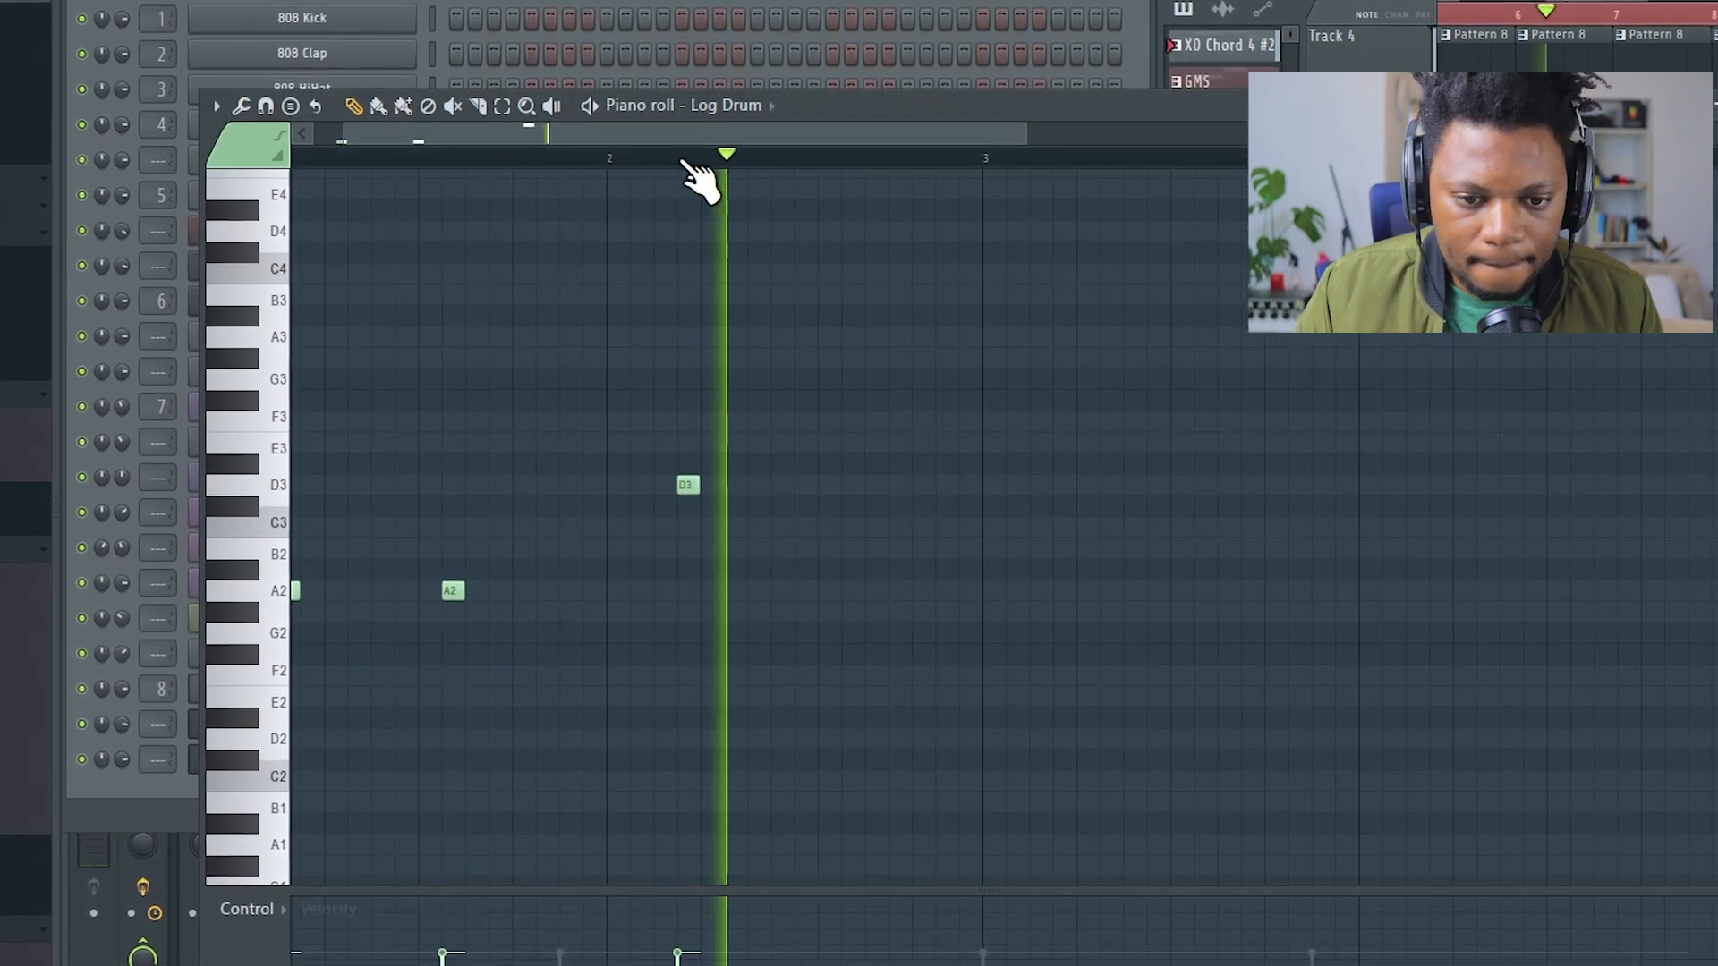
left_click_drag(685, 484, 690, 464)
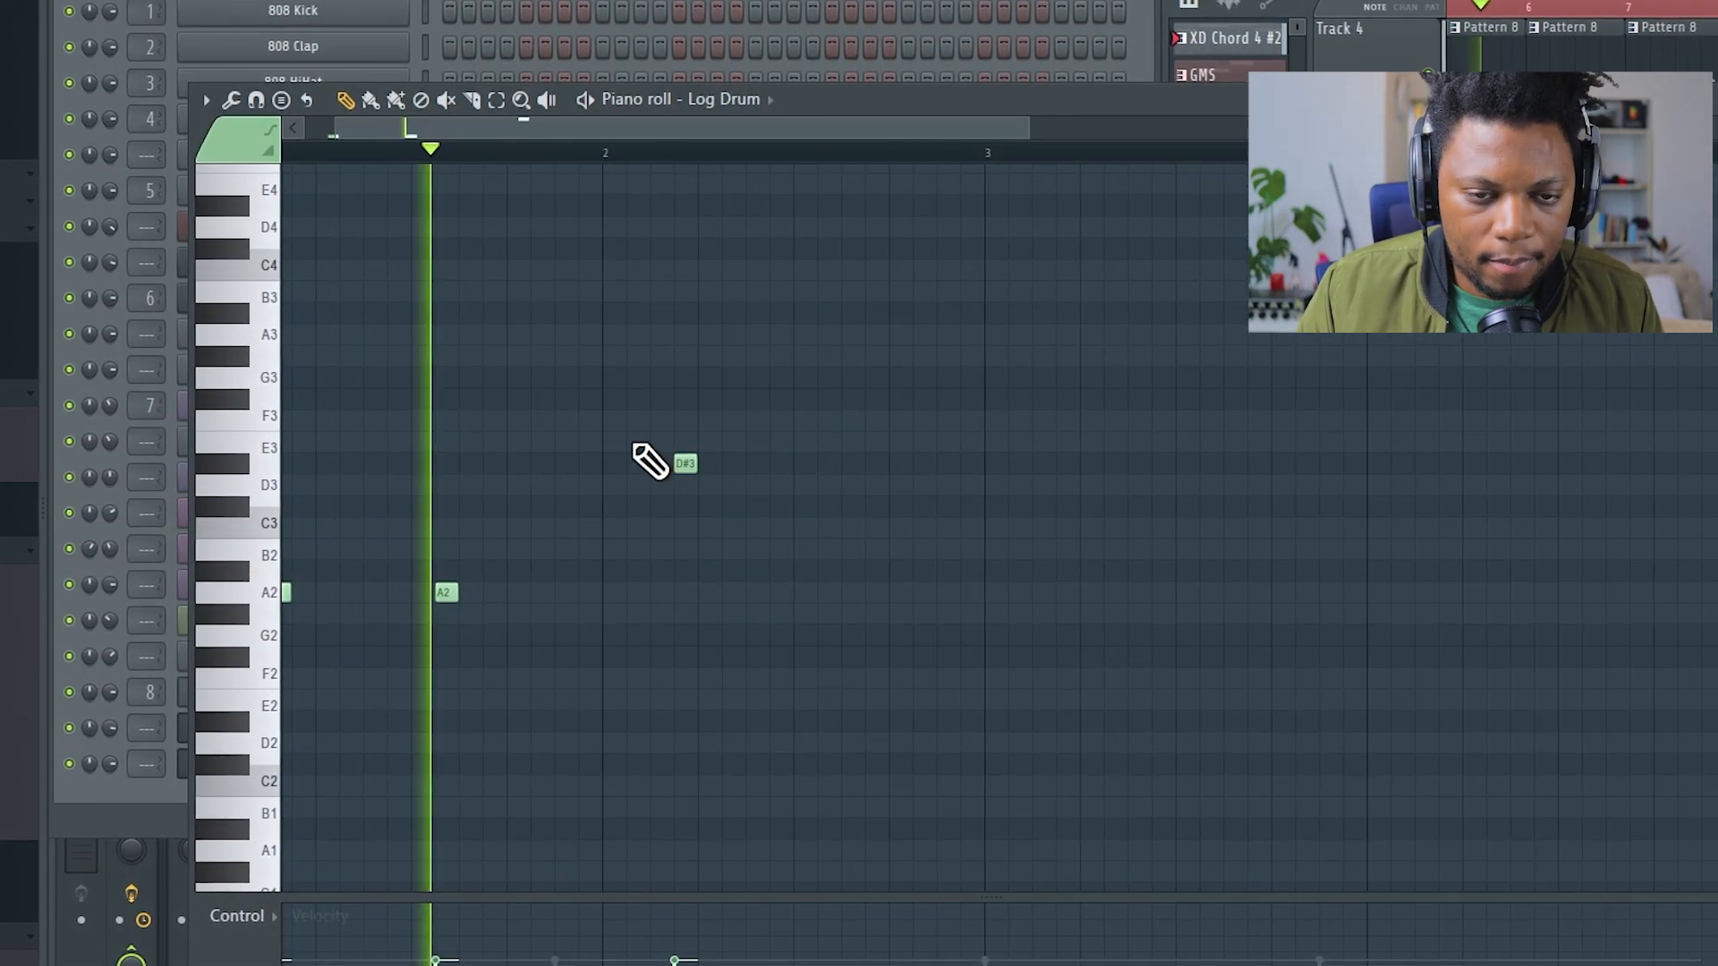
scroll(547, 161, "up", 1)
left_click_drag(557, 123, 454, 132)
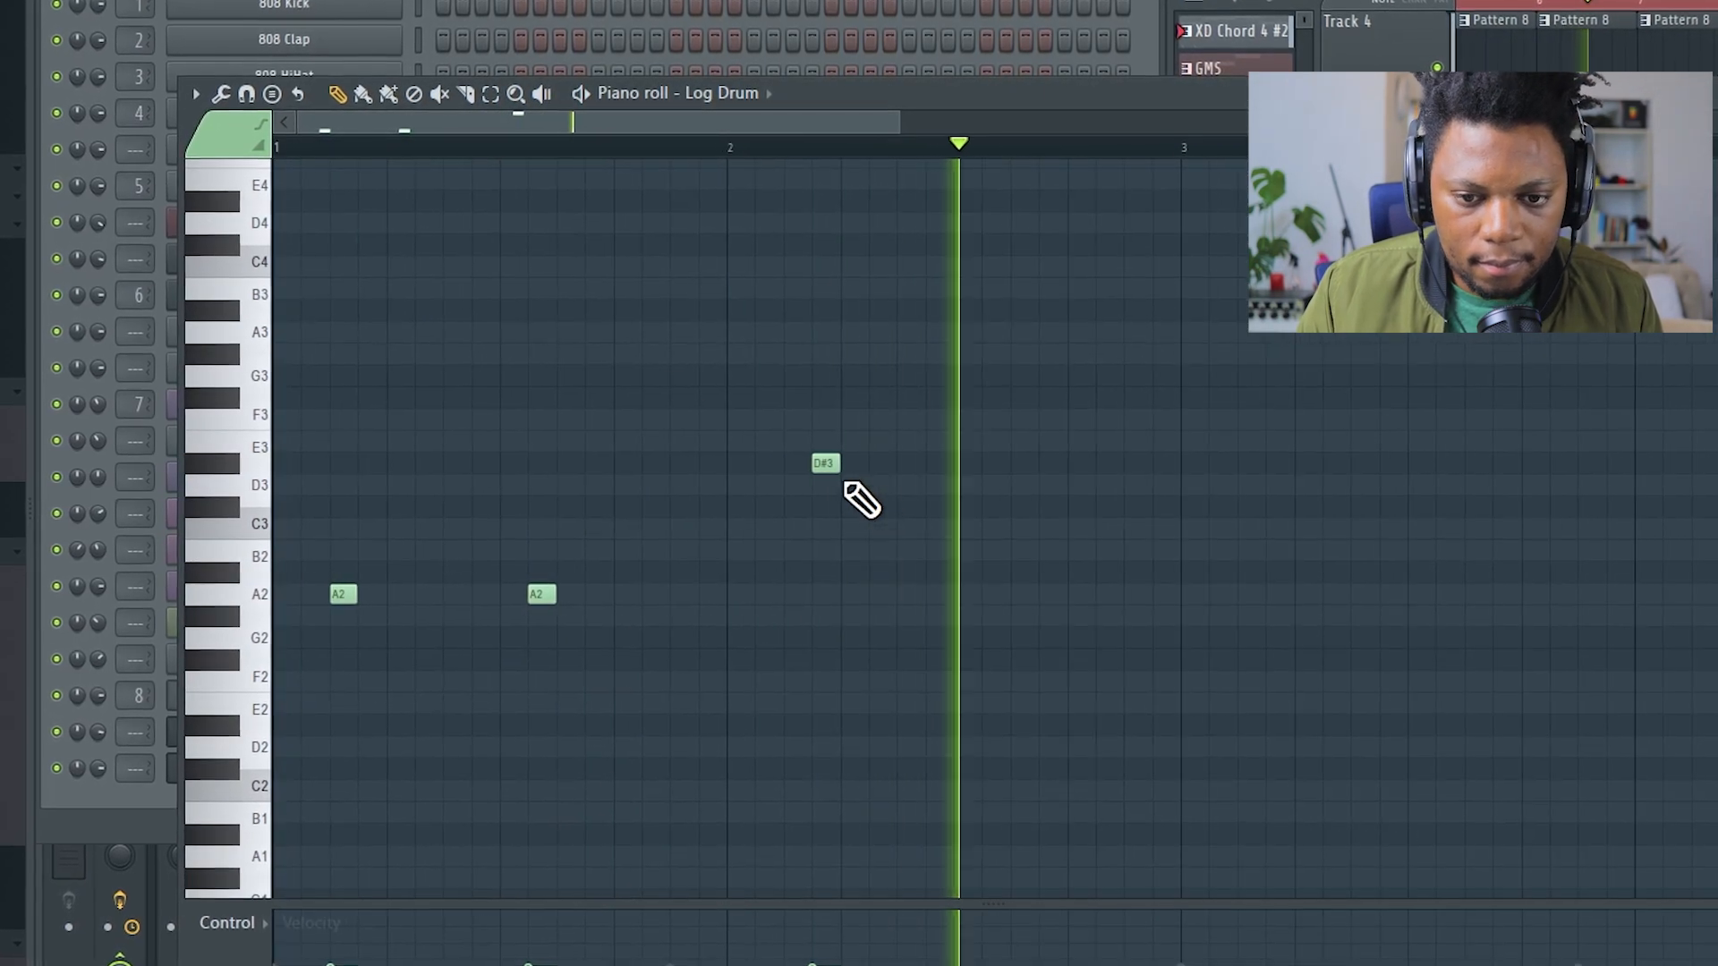
left_click(993, 463)
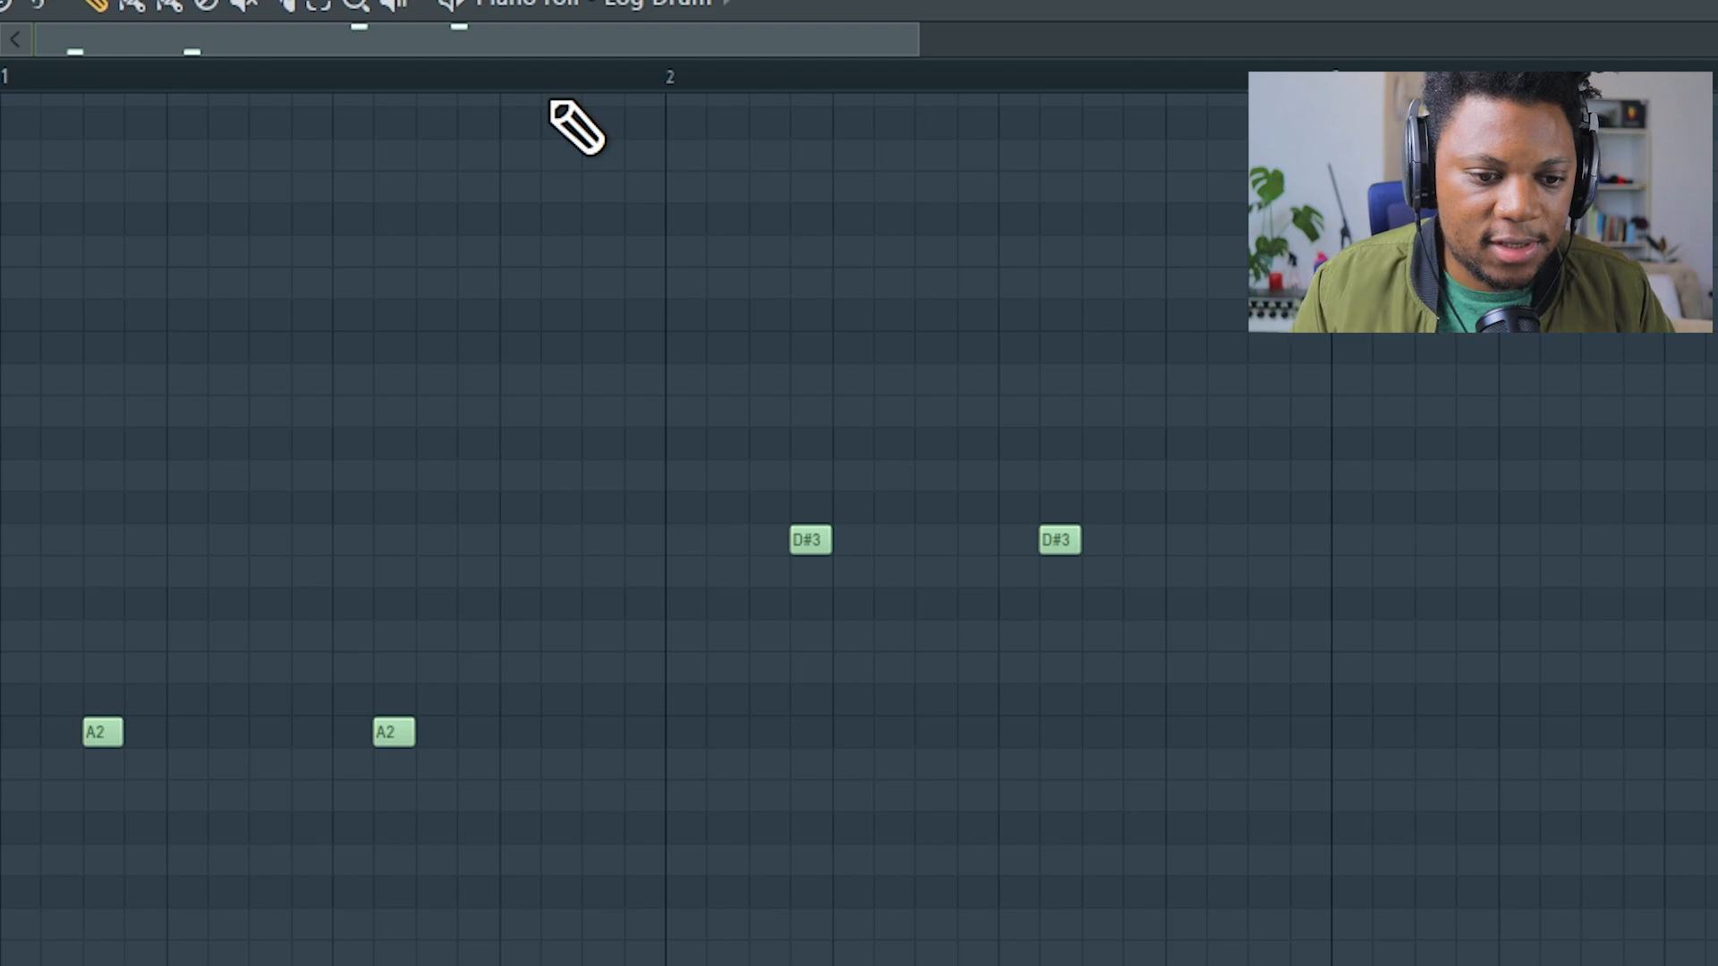
Step: Add two more short D#3 notes near the end of bar 2 and shift them one grid step later
key("space")
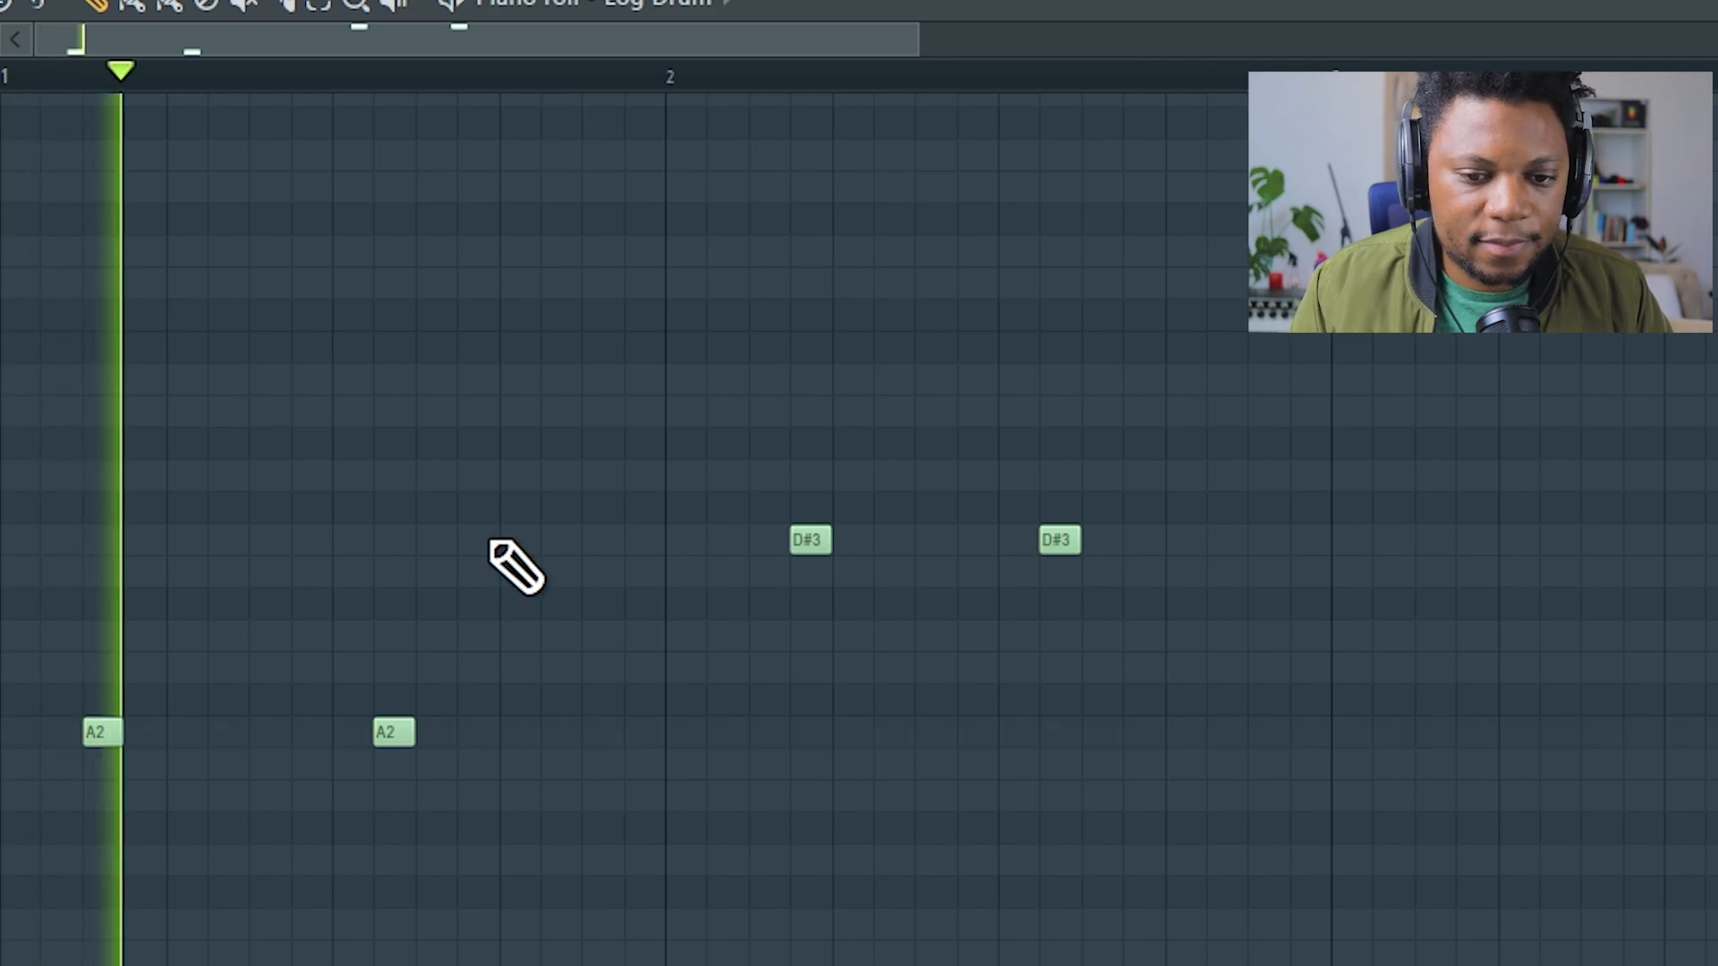
scroll(698, 474, "down", 3)
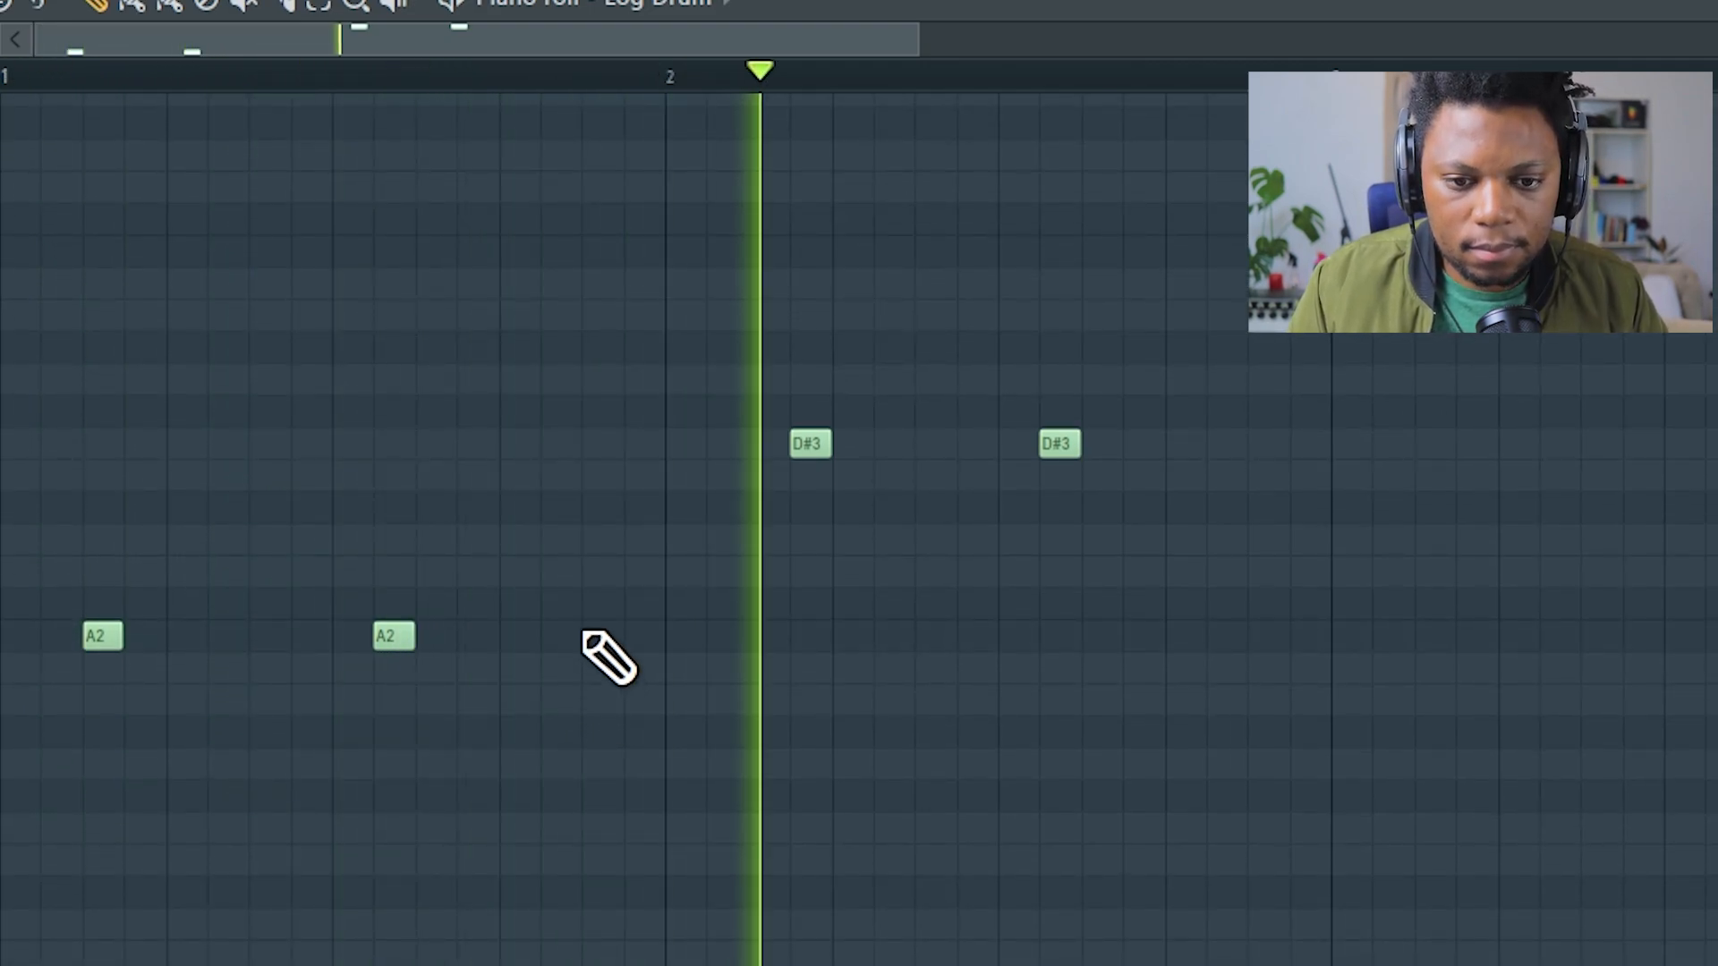
scroll(850, 608, "up", 1)
scroll(939, 586, "up", 2)
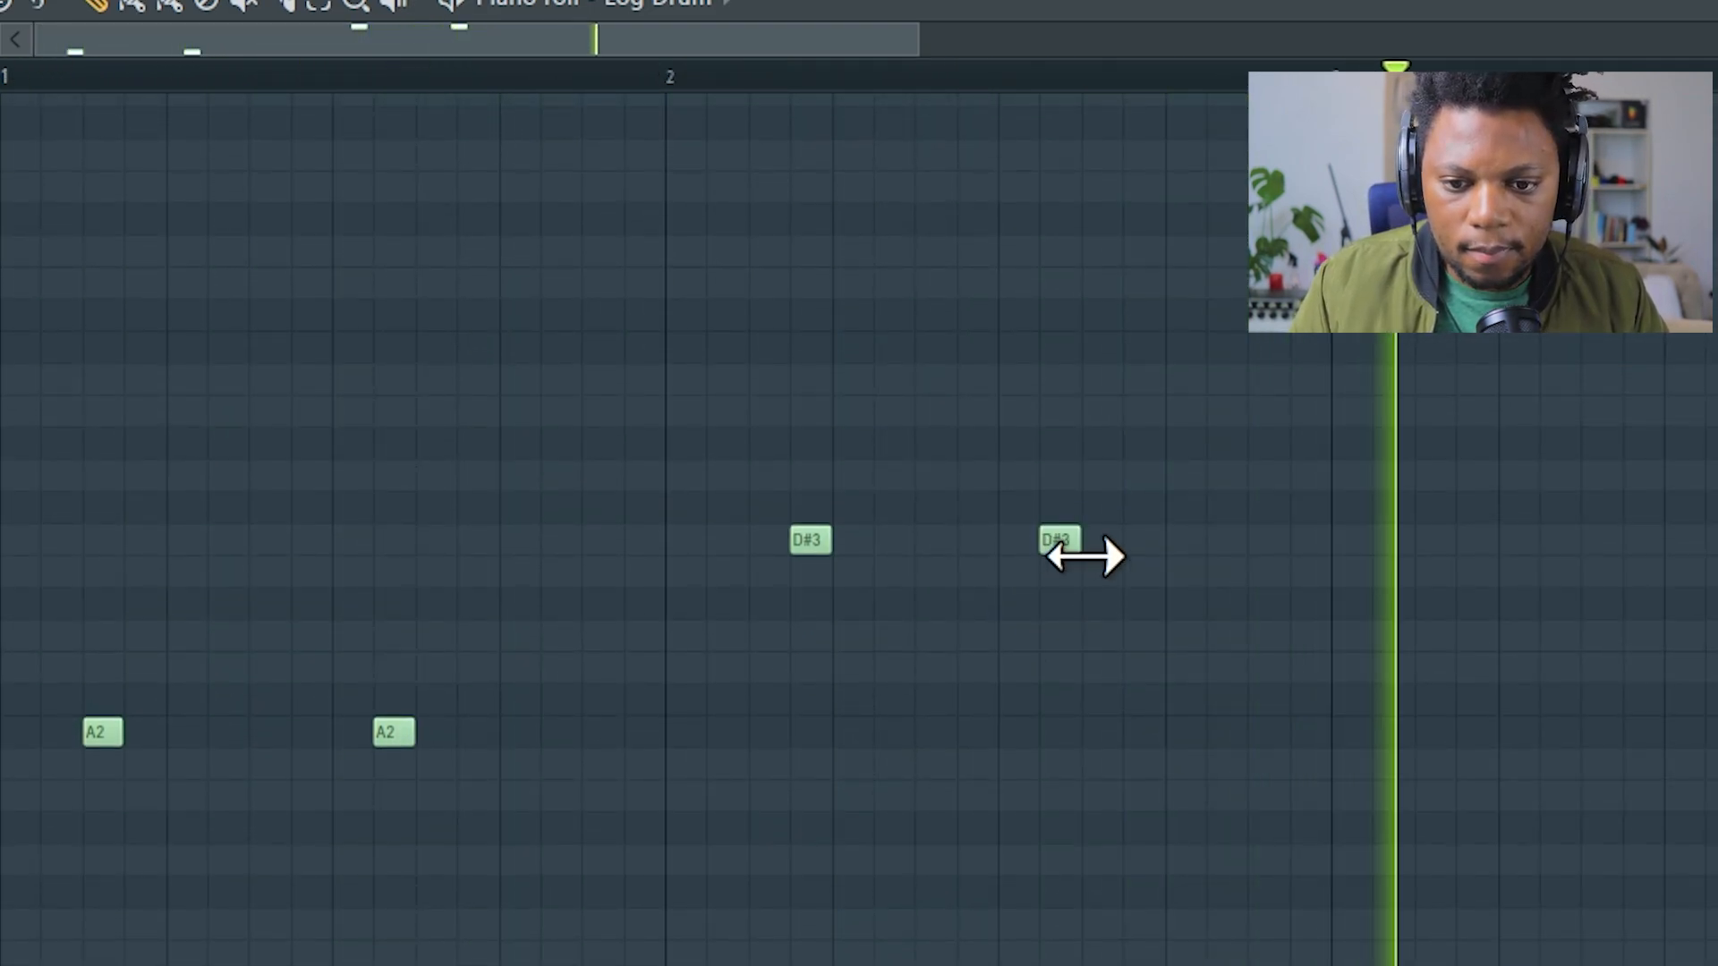
left_click(1132, 540)
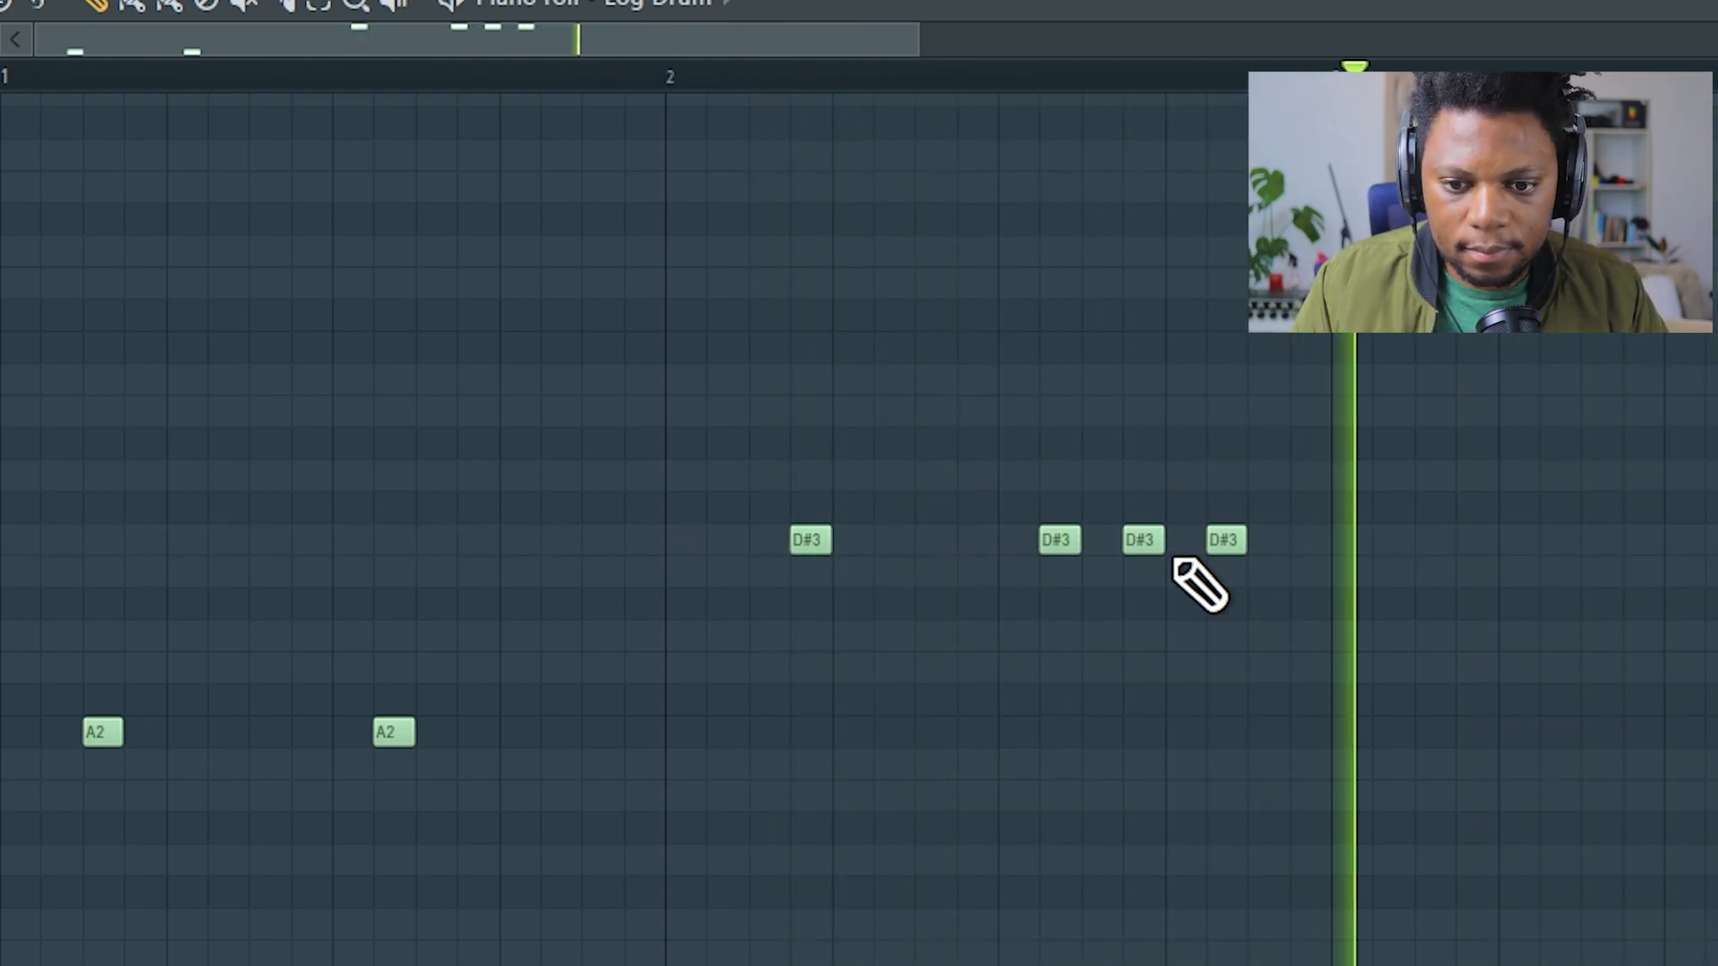
left_click_drag(1142, 543, 1186, 545)
right_click(1231, 547)
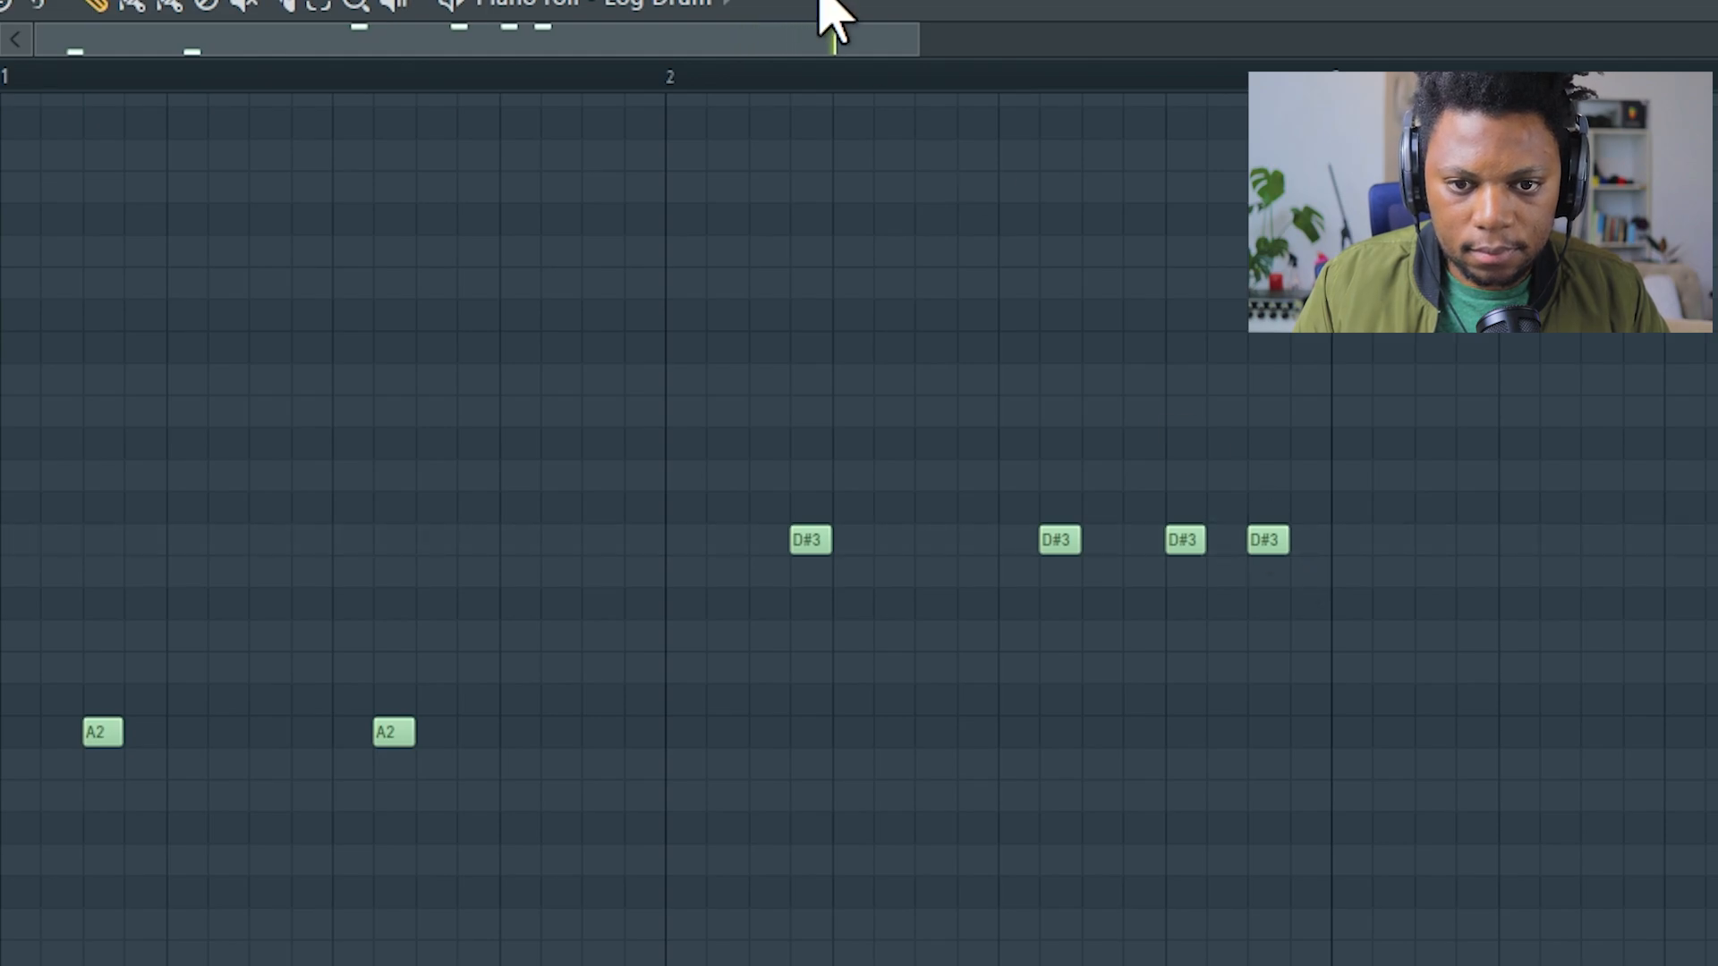
Step: Replay bar 2 and add a short D#3 note directly after its second D#3
scroll(1154, 116, "up", 3)
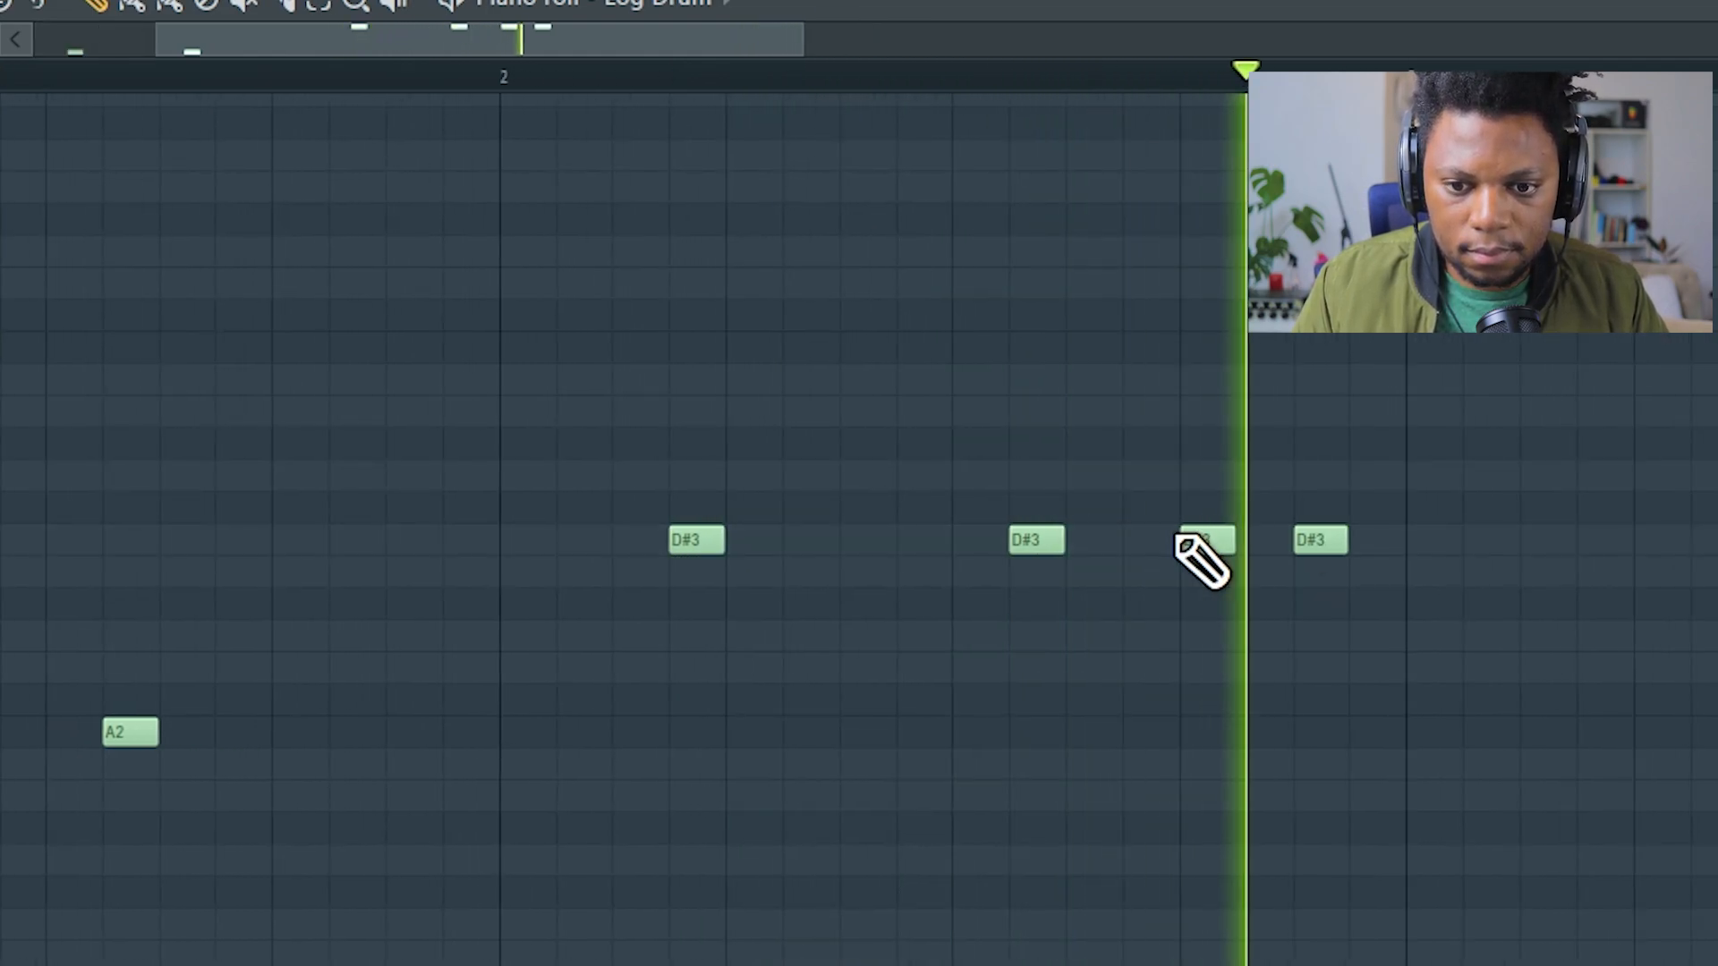
left_click(590, 77)
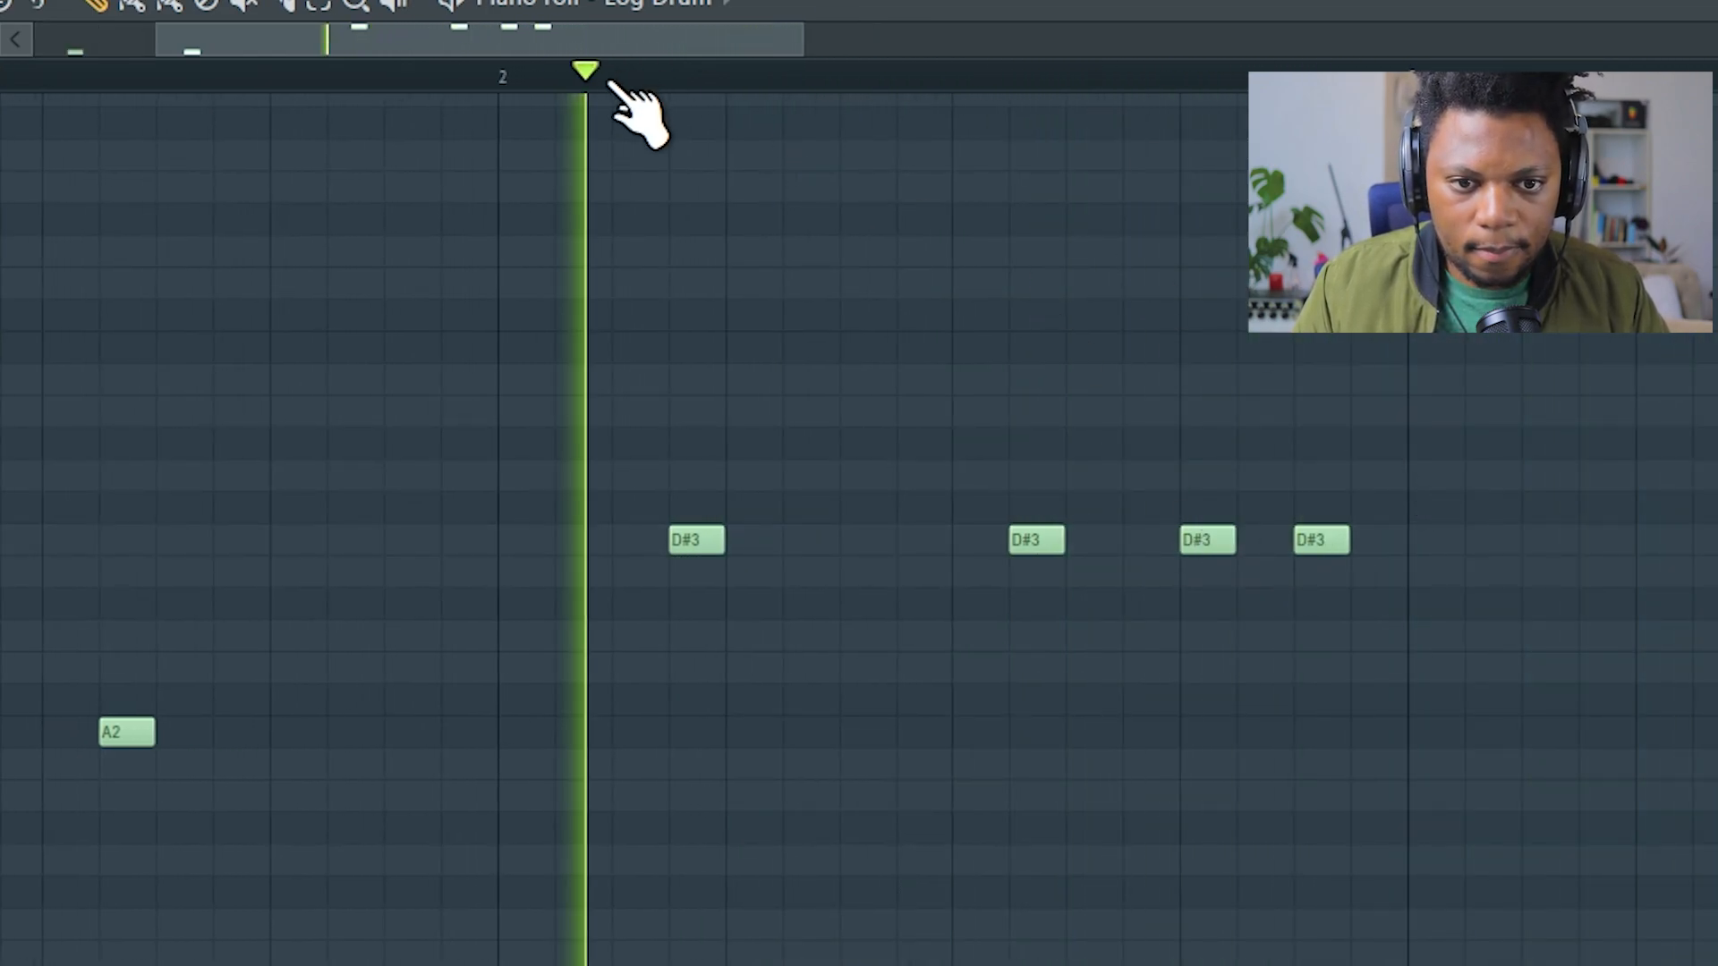
scroll(649, 79, "down", 2)
left_click(955, 541)
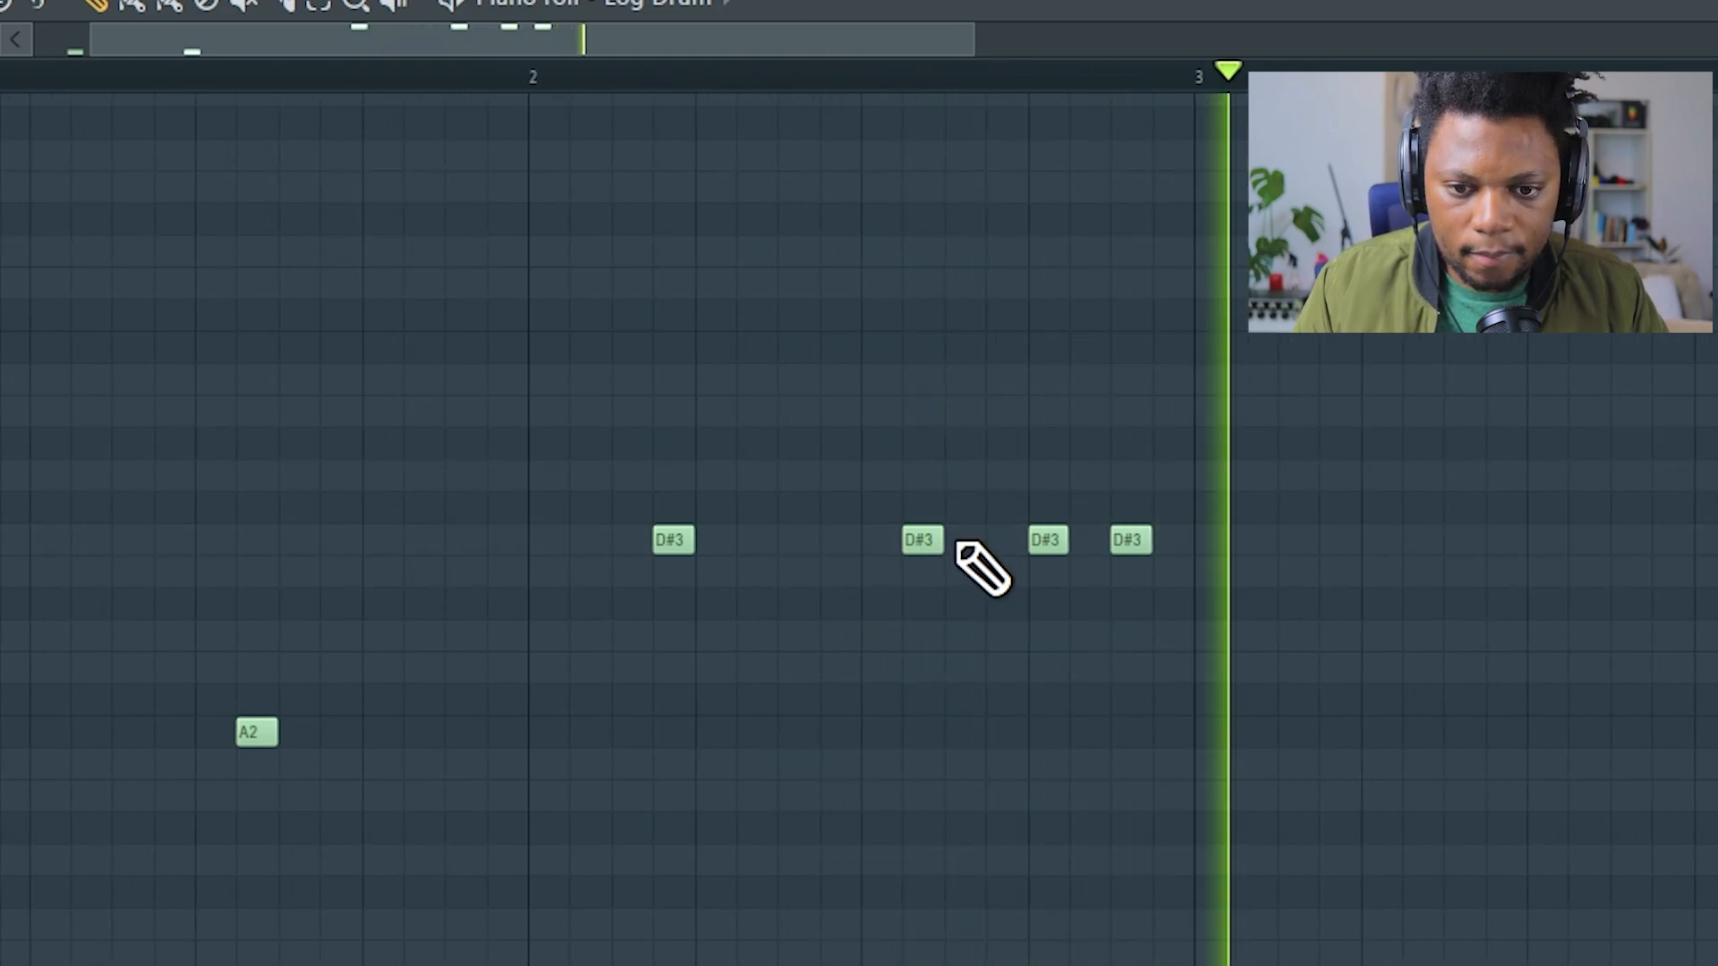
left_click(775, 72)
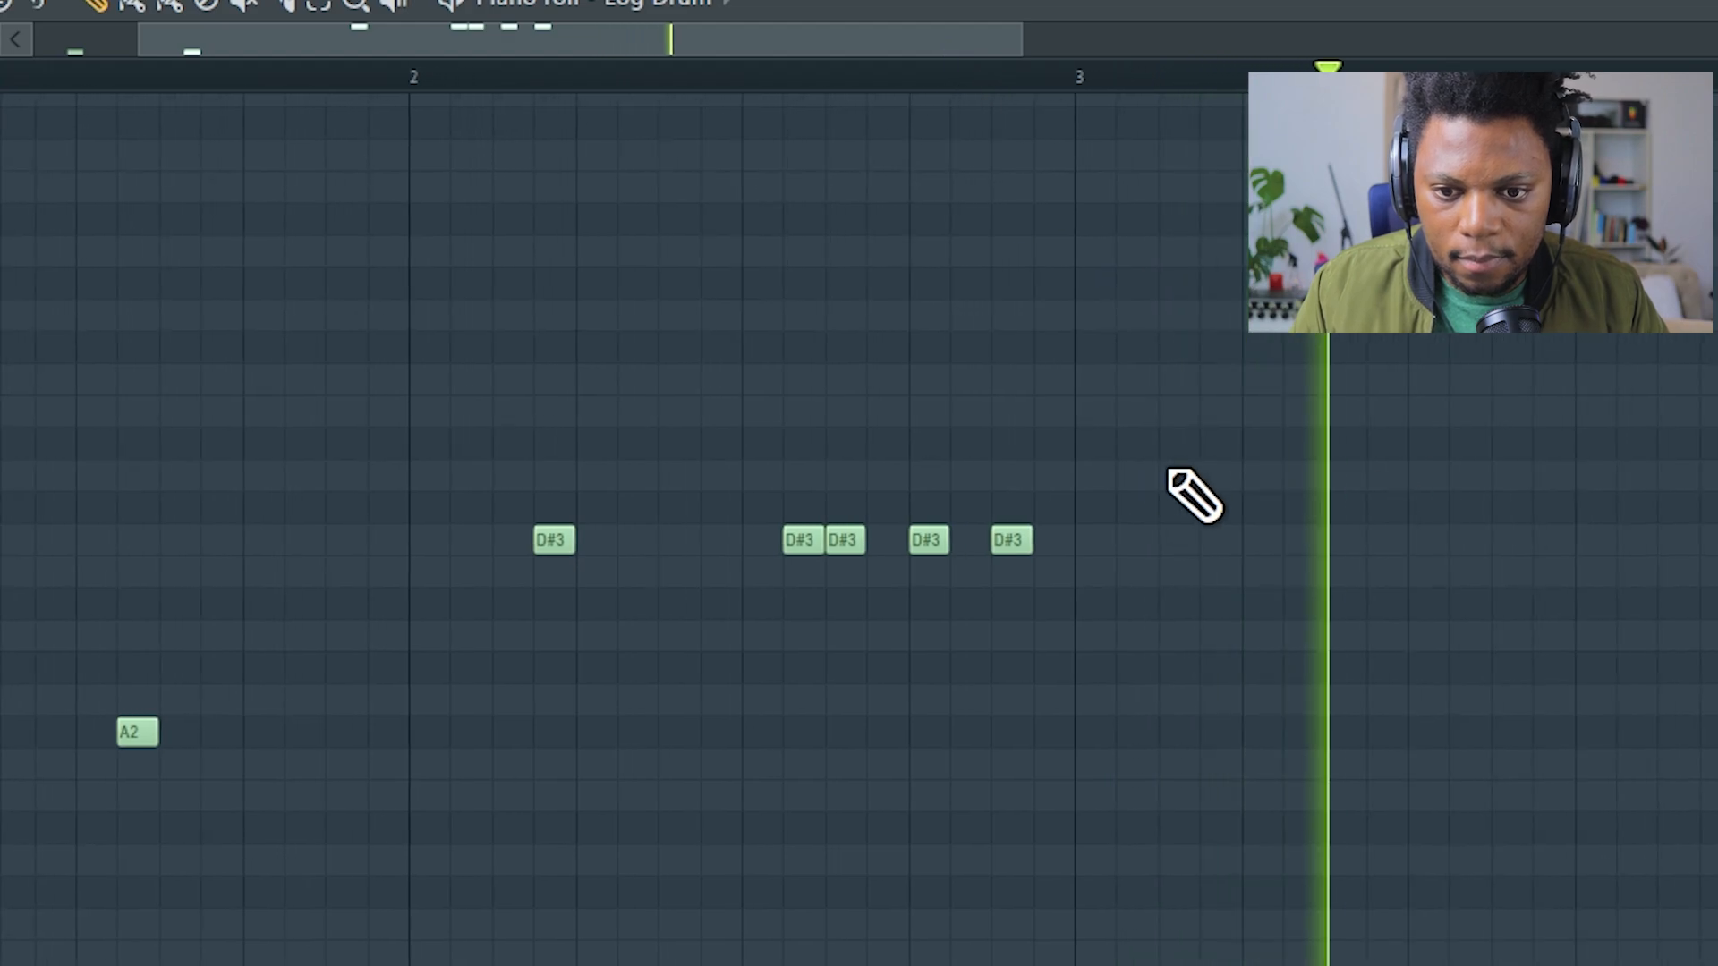
Step: Place a short note early in bar 3, set its pitch to F3 and replay the passage
left_click(1212, 413)
left_click(913, 76)
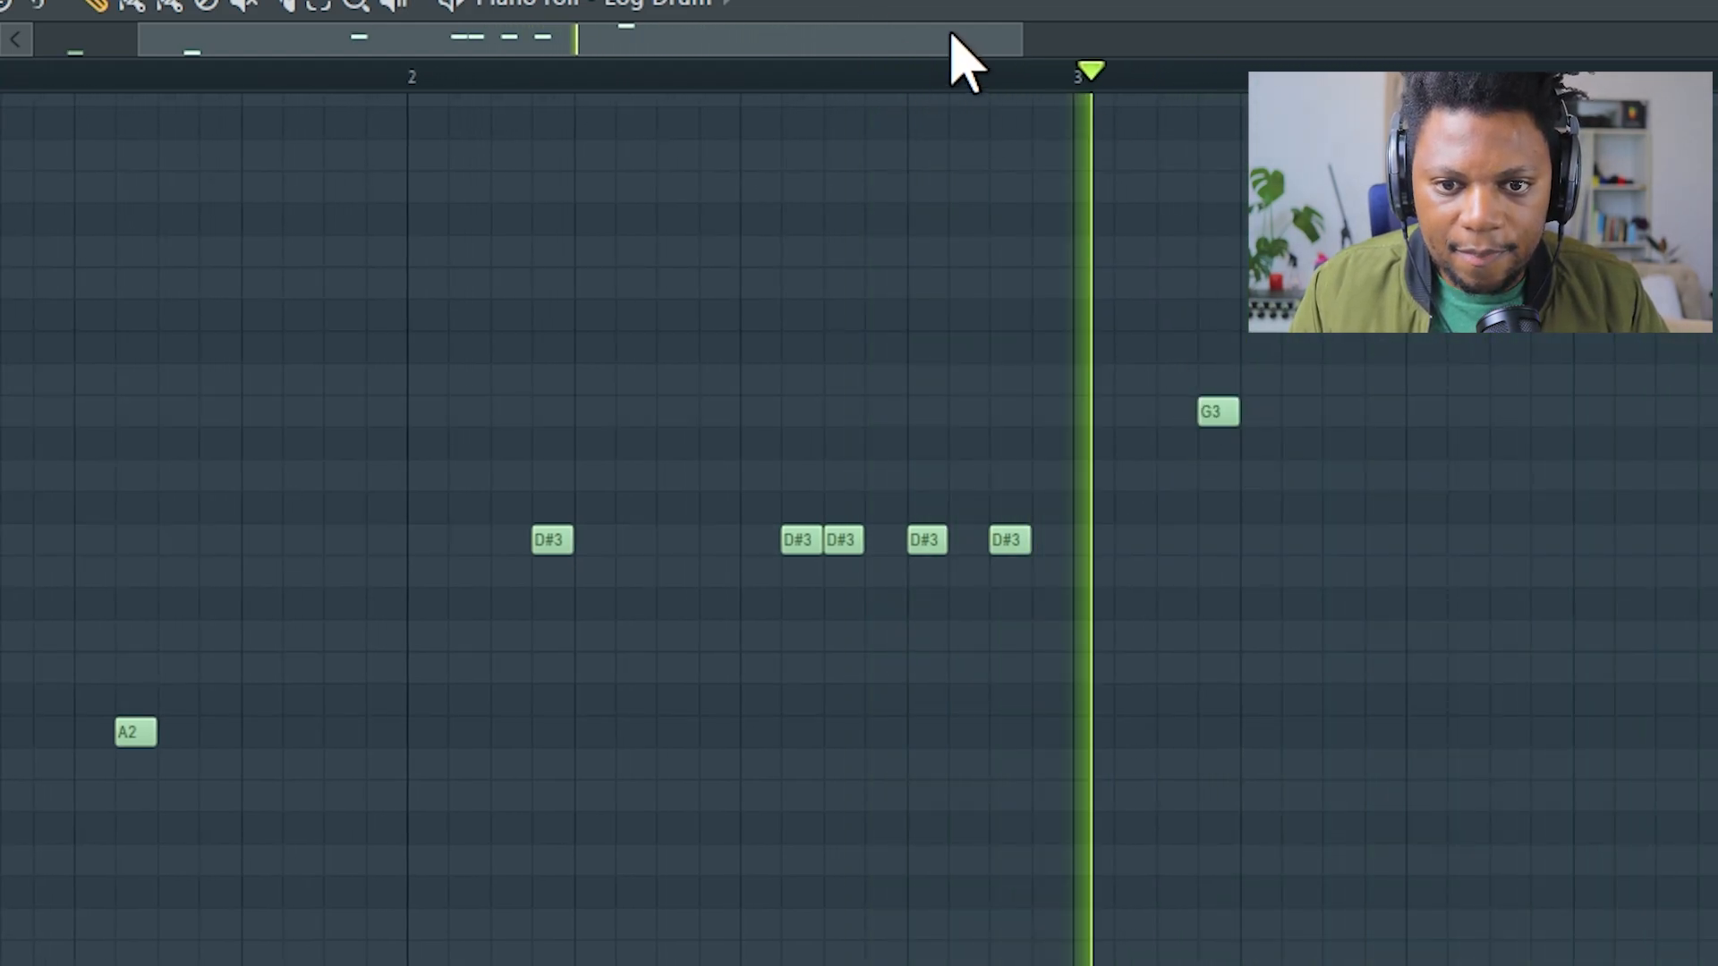
left_click_drag(975, 425, 975, 490)
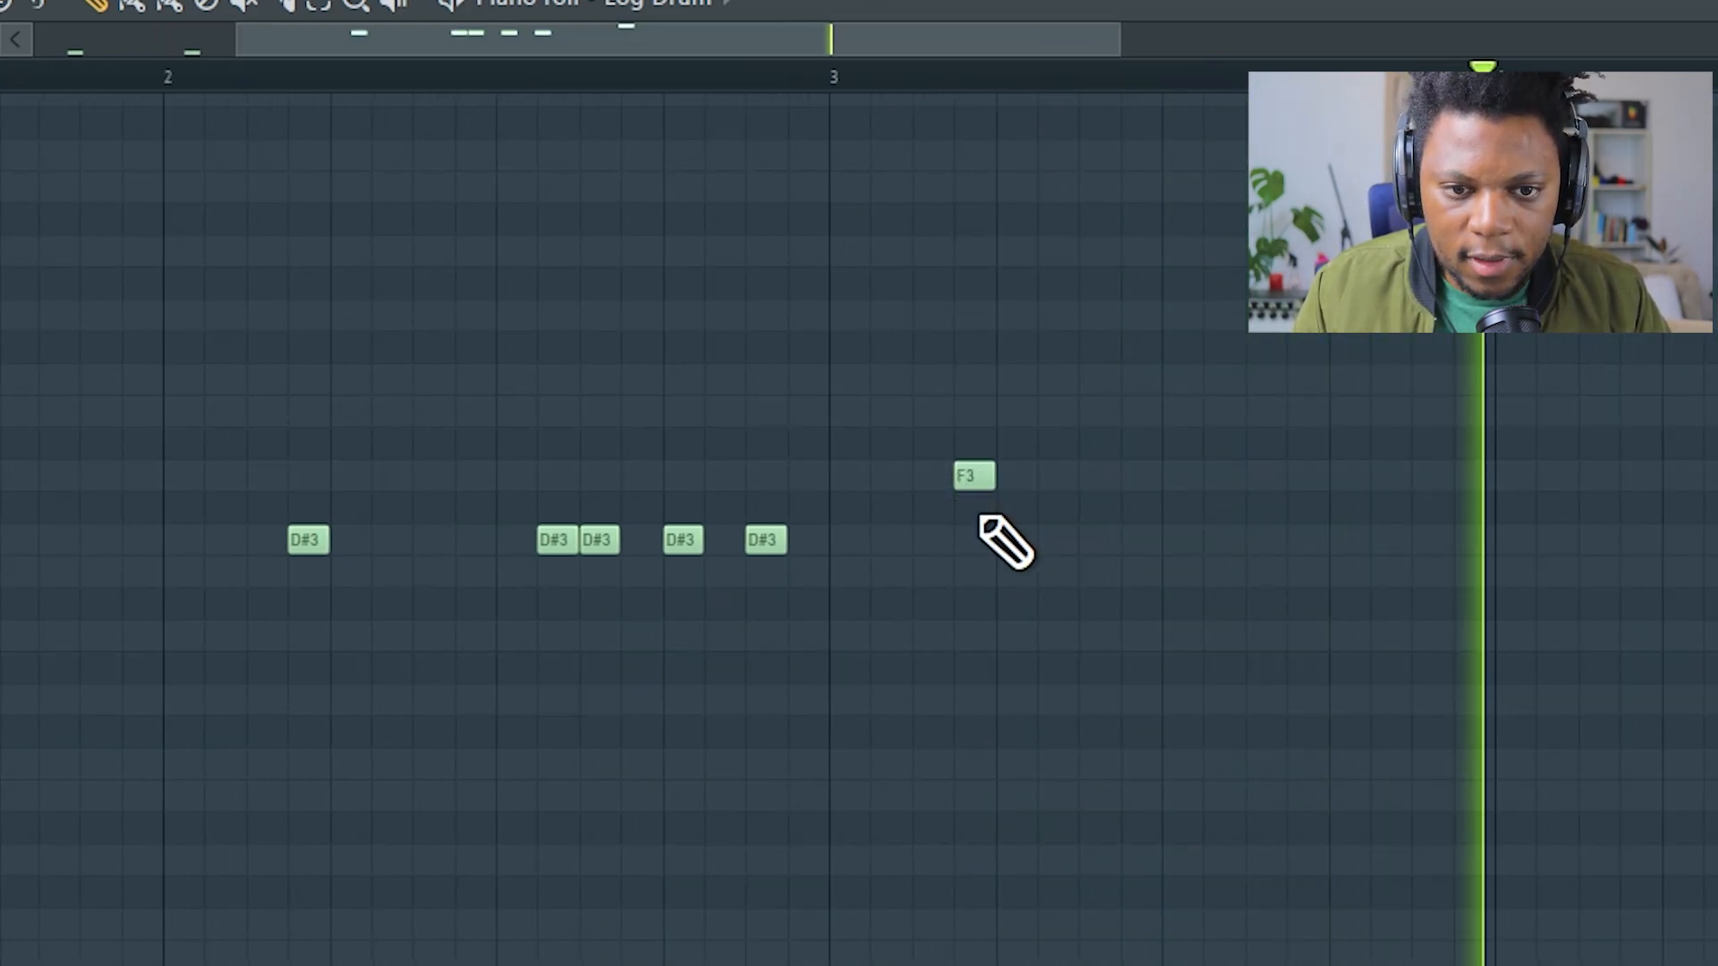
left_click(550, 76)
Step: Add a second short F3 note late in bar 3 and move it to the start of the fourth beat
scroll(939, 79, "down", 2)
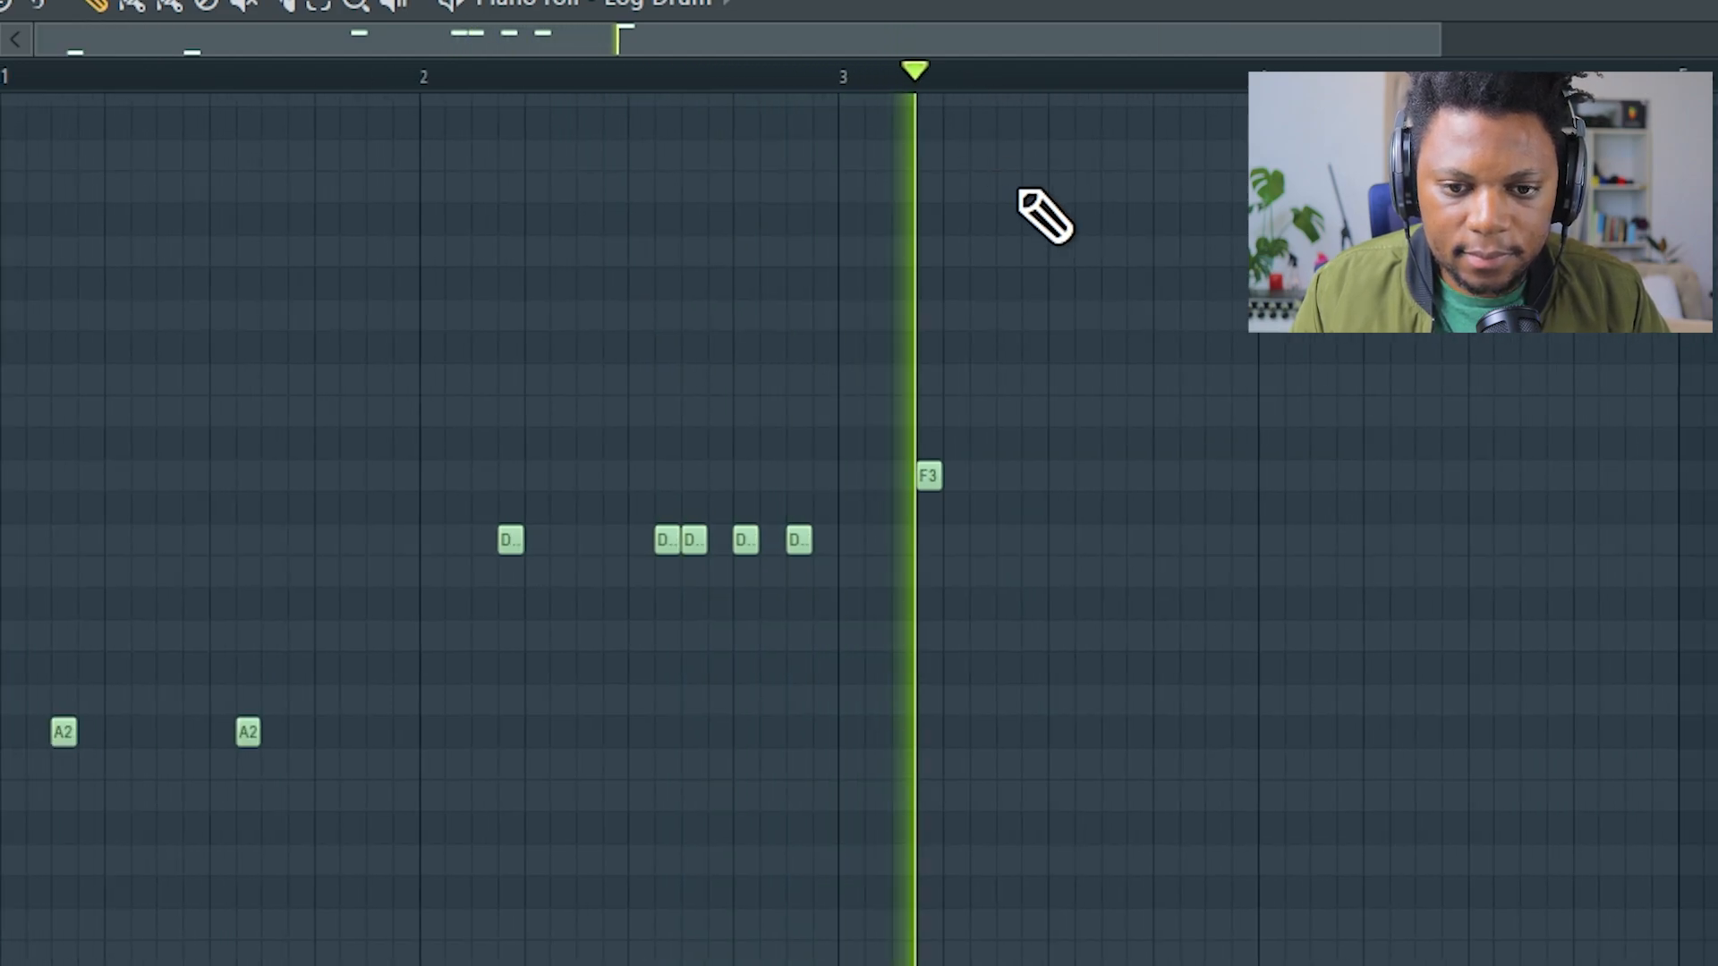
left_click(1138, 475)
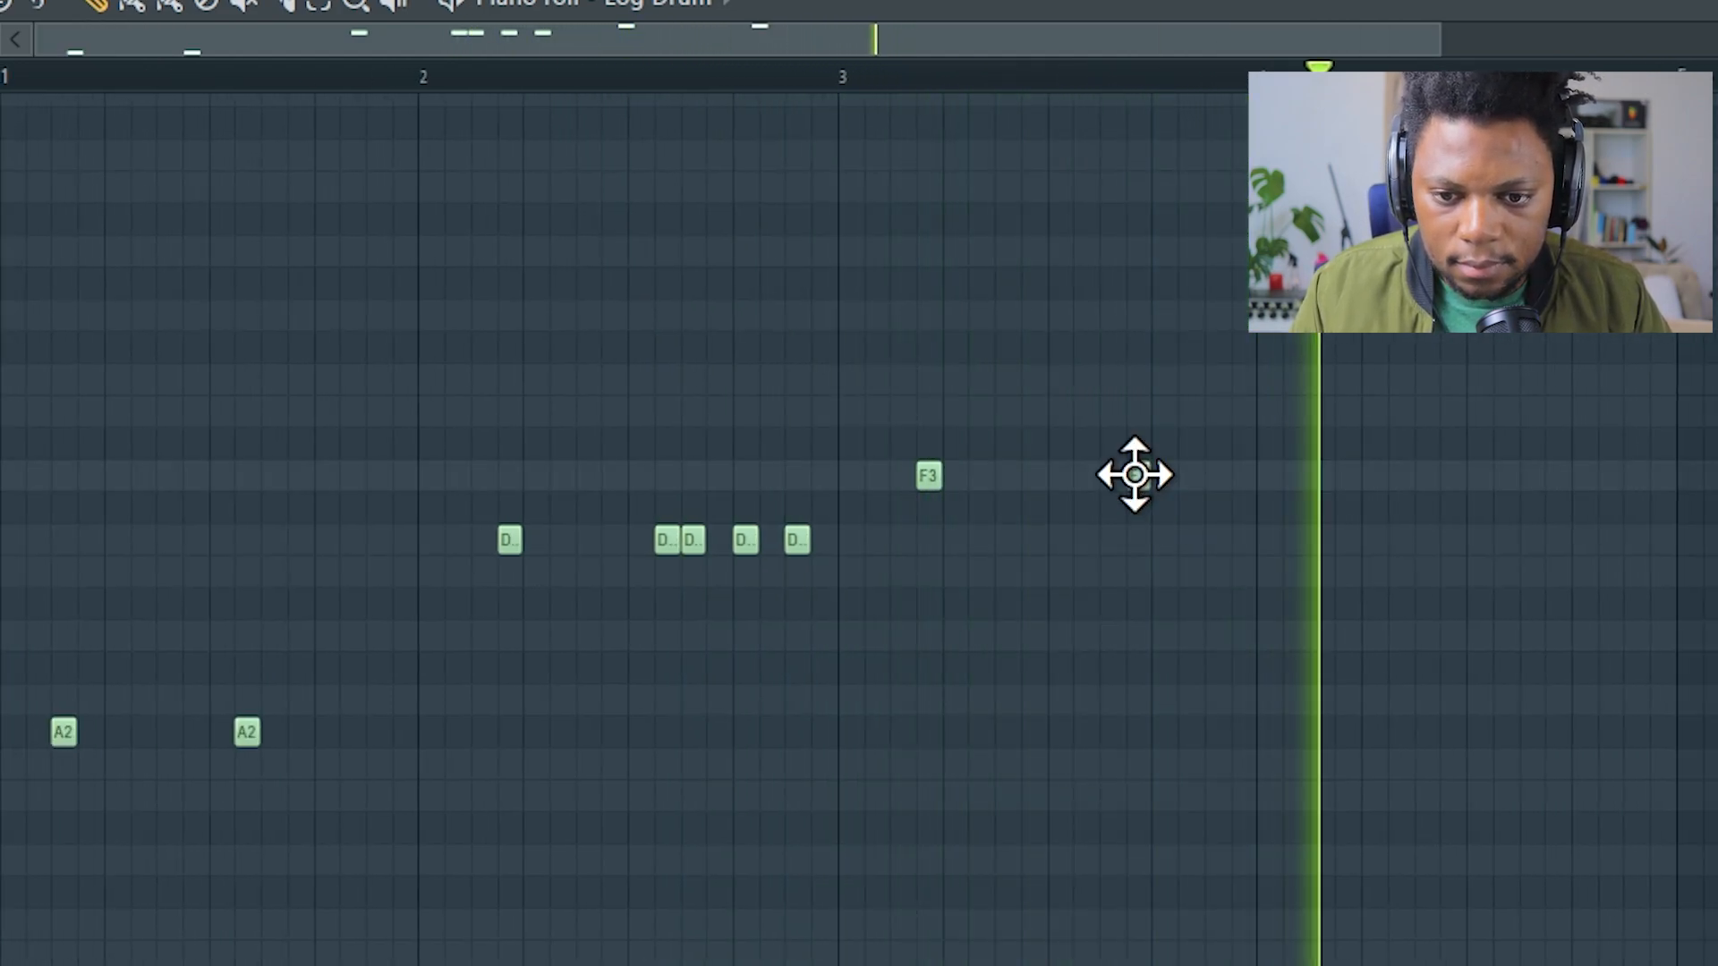
left_click(809, 77)
scroll(1155, 72, "up", 3)
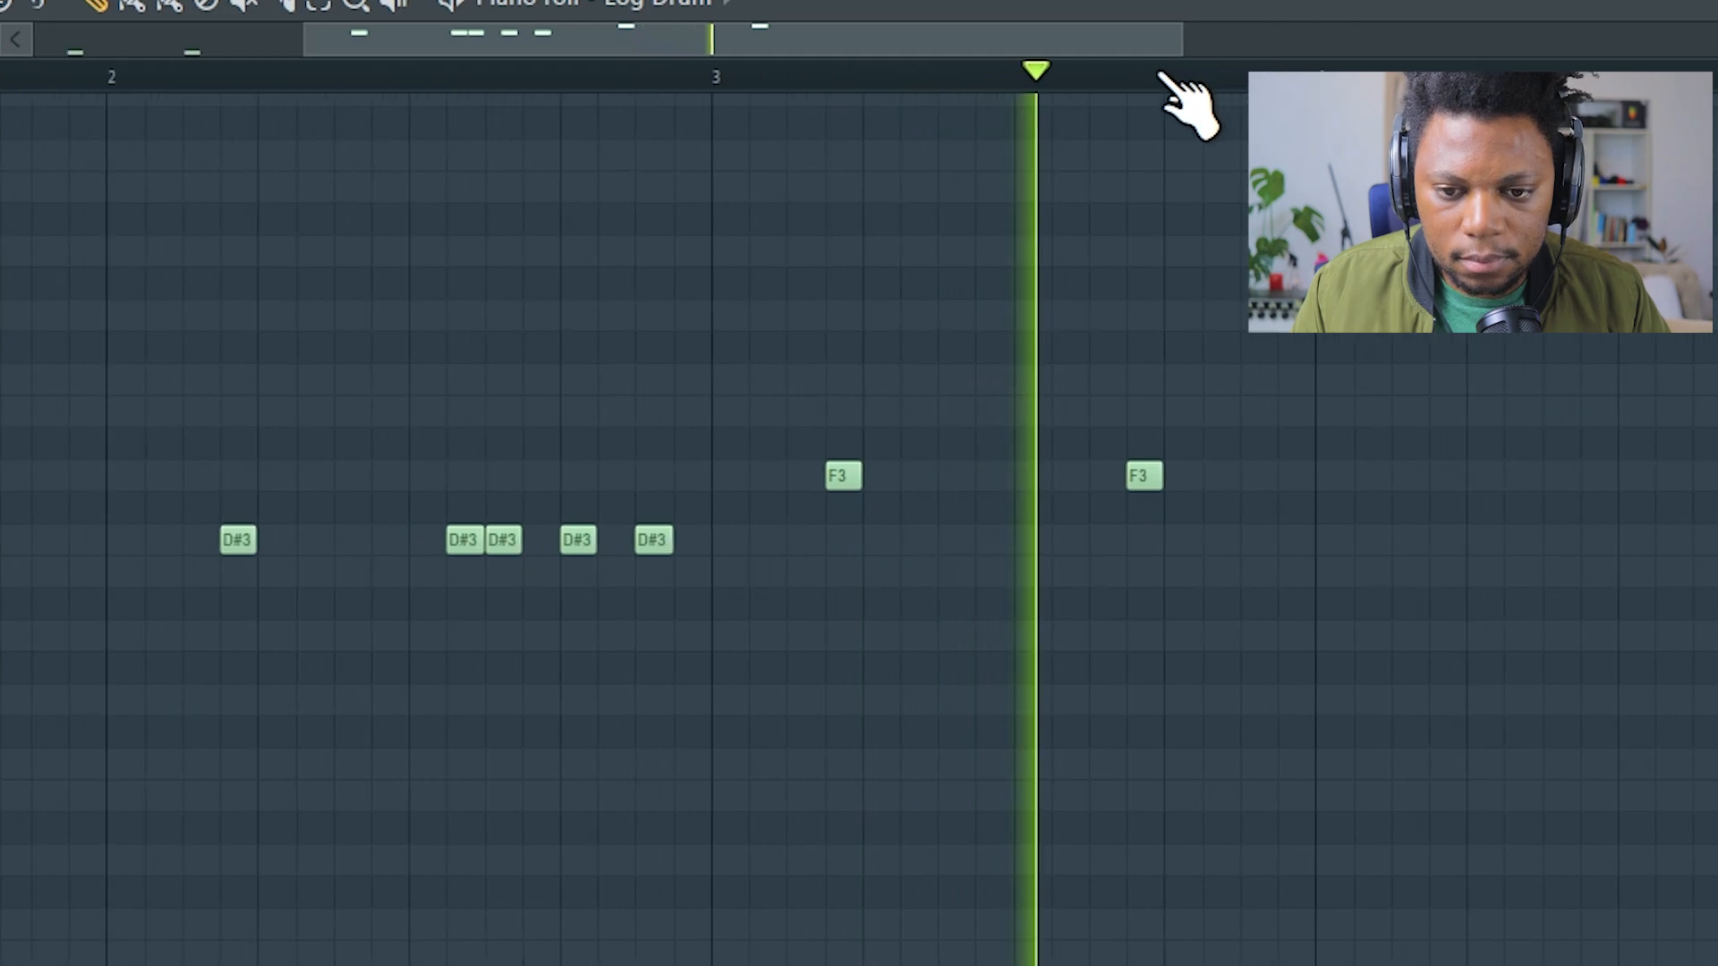
left_click_drag(1150, 475, 1210, 480)
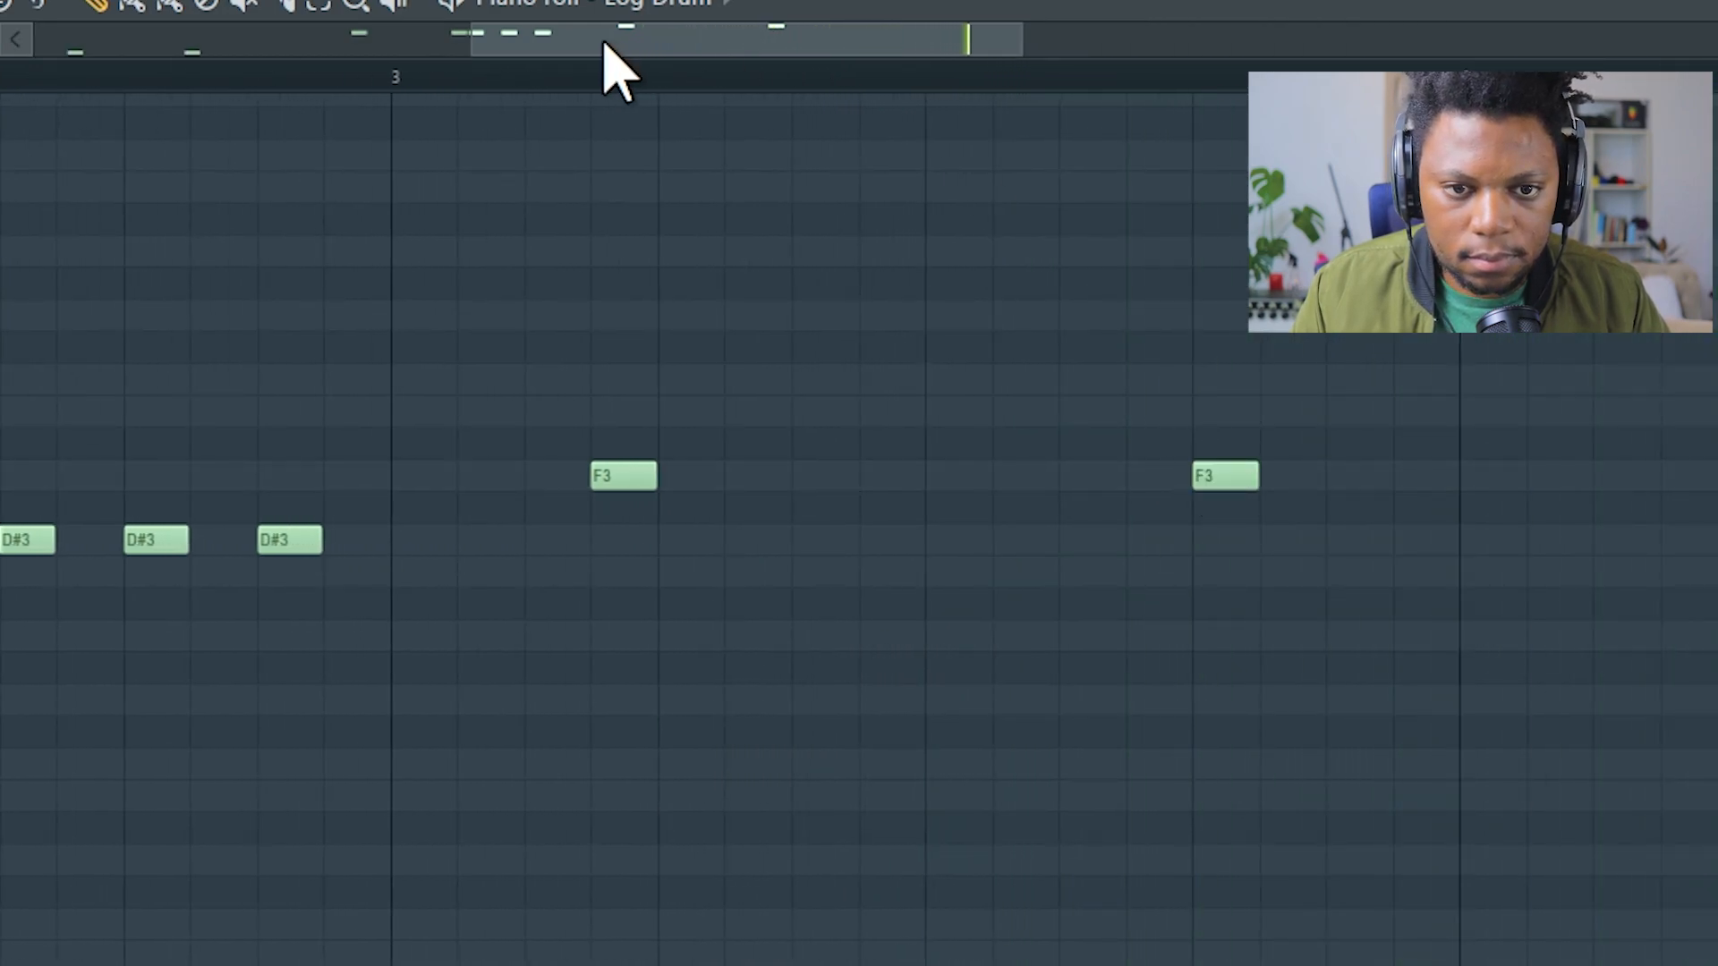
Step: Add a short F3 note on each side of the one on bar 3's fourth beat and replay the passage
left_click(587, 75)
left_click(1071, 472)
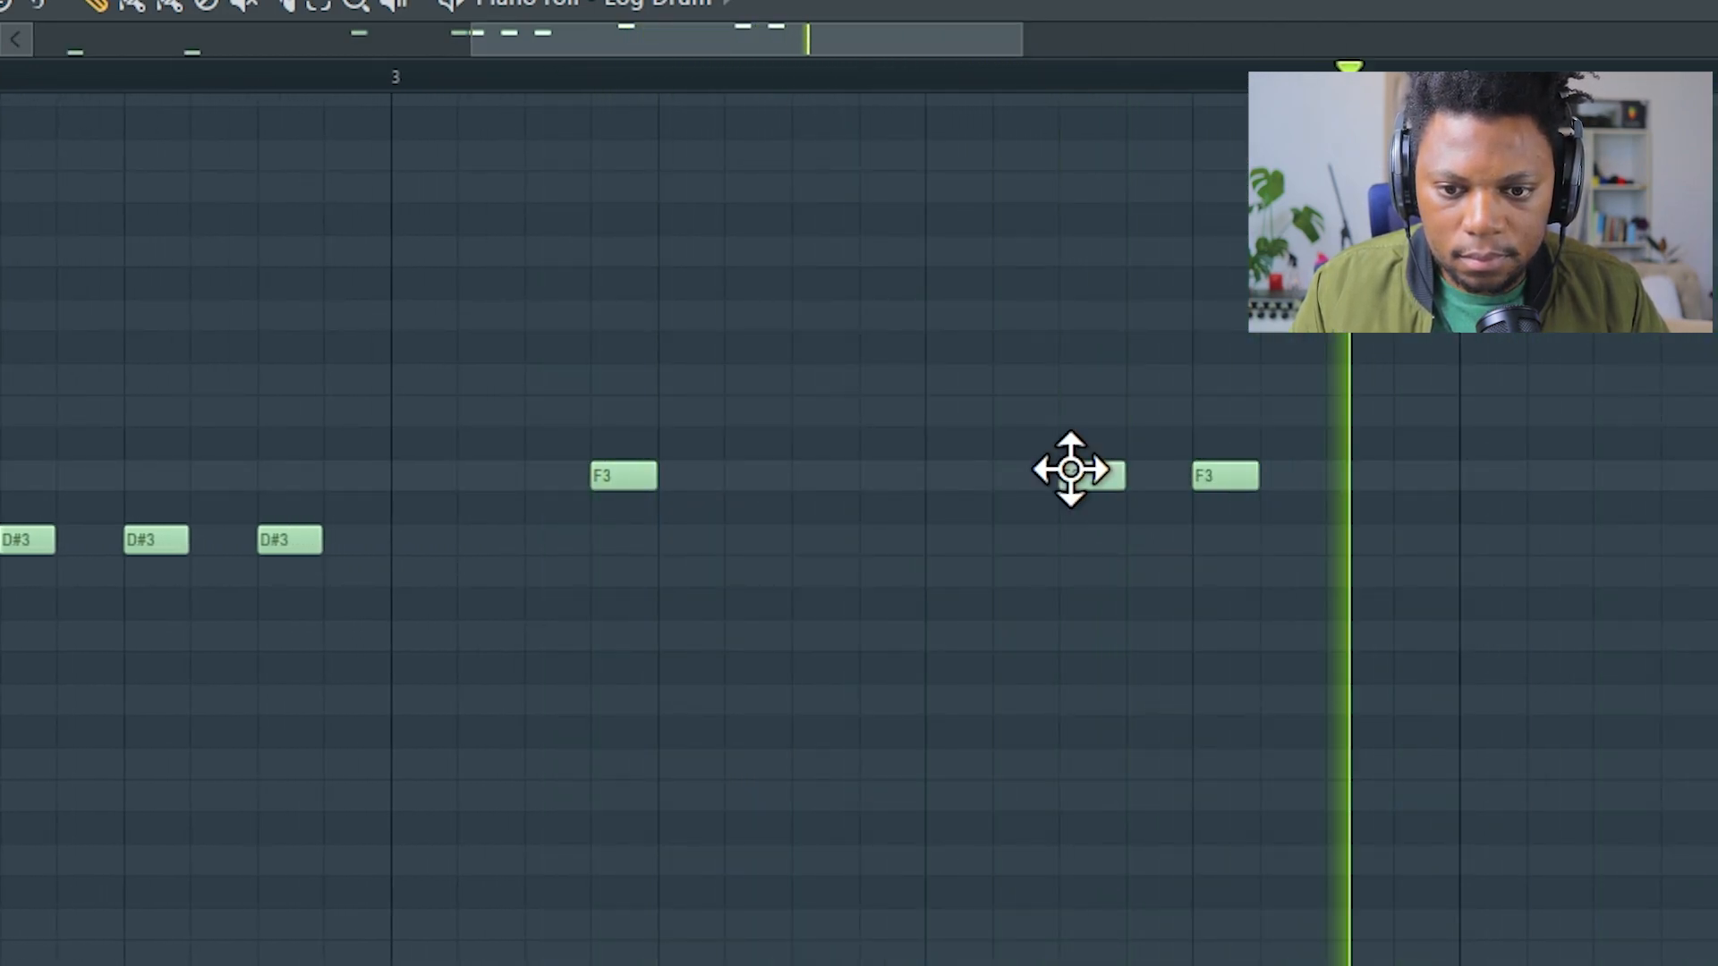
left_click(1350, 475)
left_click(750, 76)
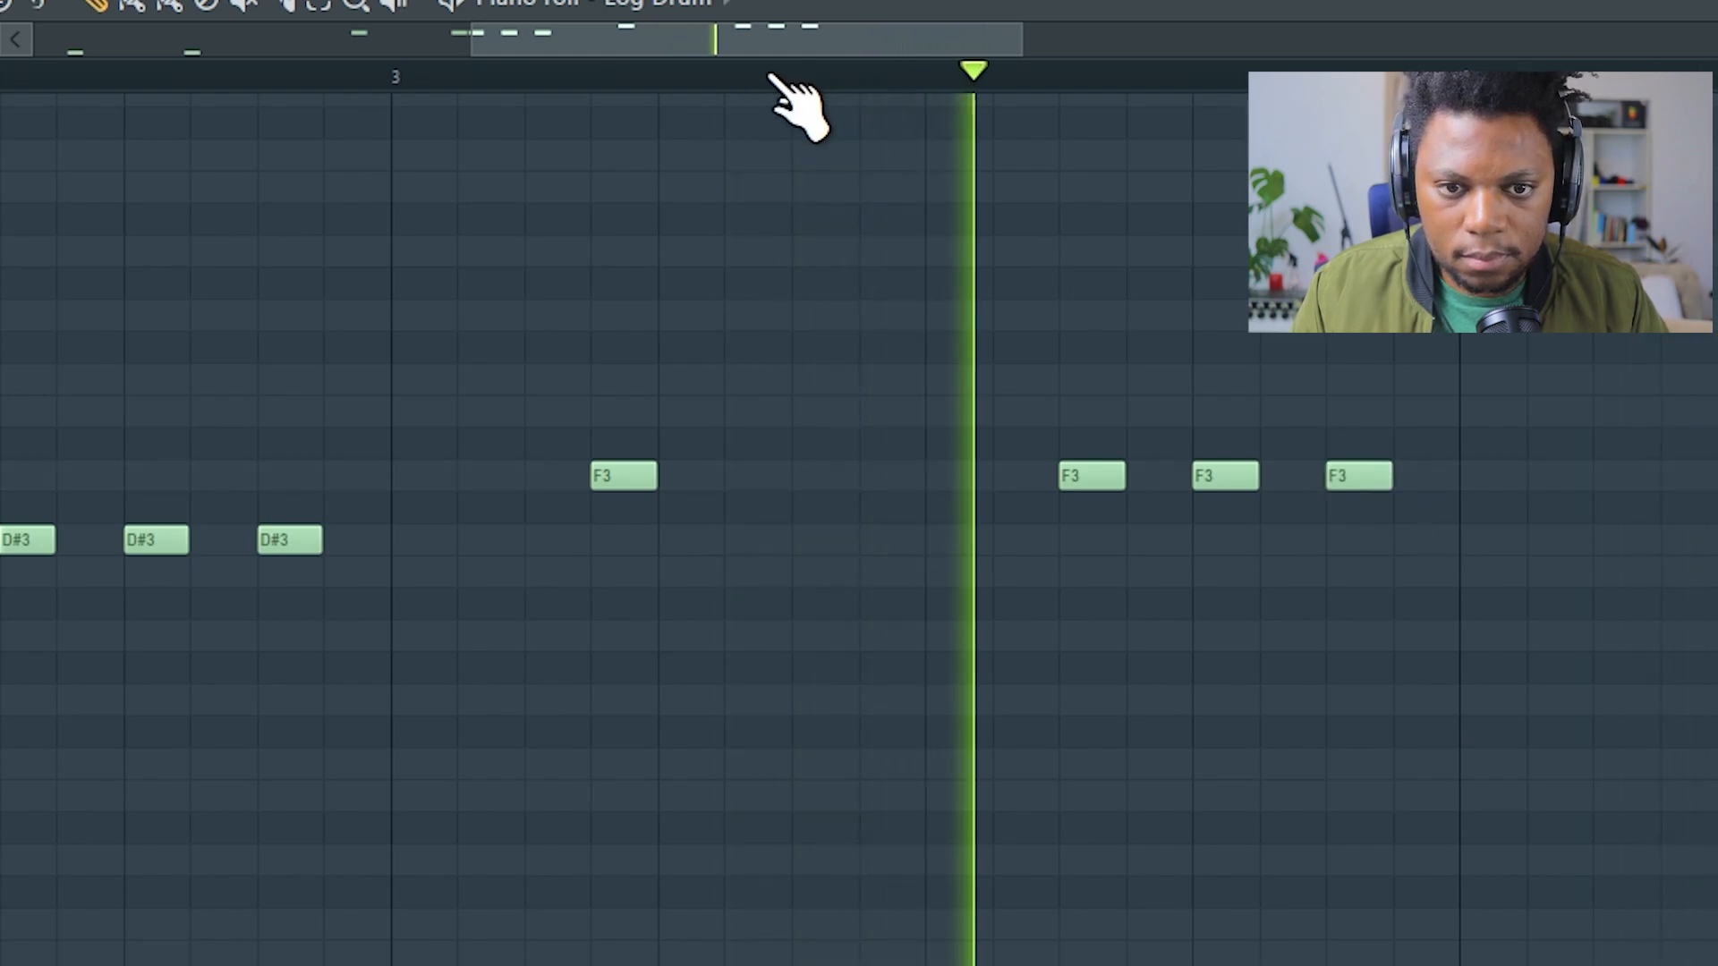
Step: Place two short A2 notes in bar 4, one early and one near its end, and stop playback
scroll(773, 72, "down", 3)
left_click_drag(788, 34, 847, 38)
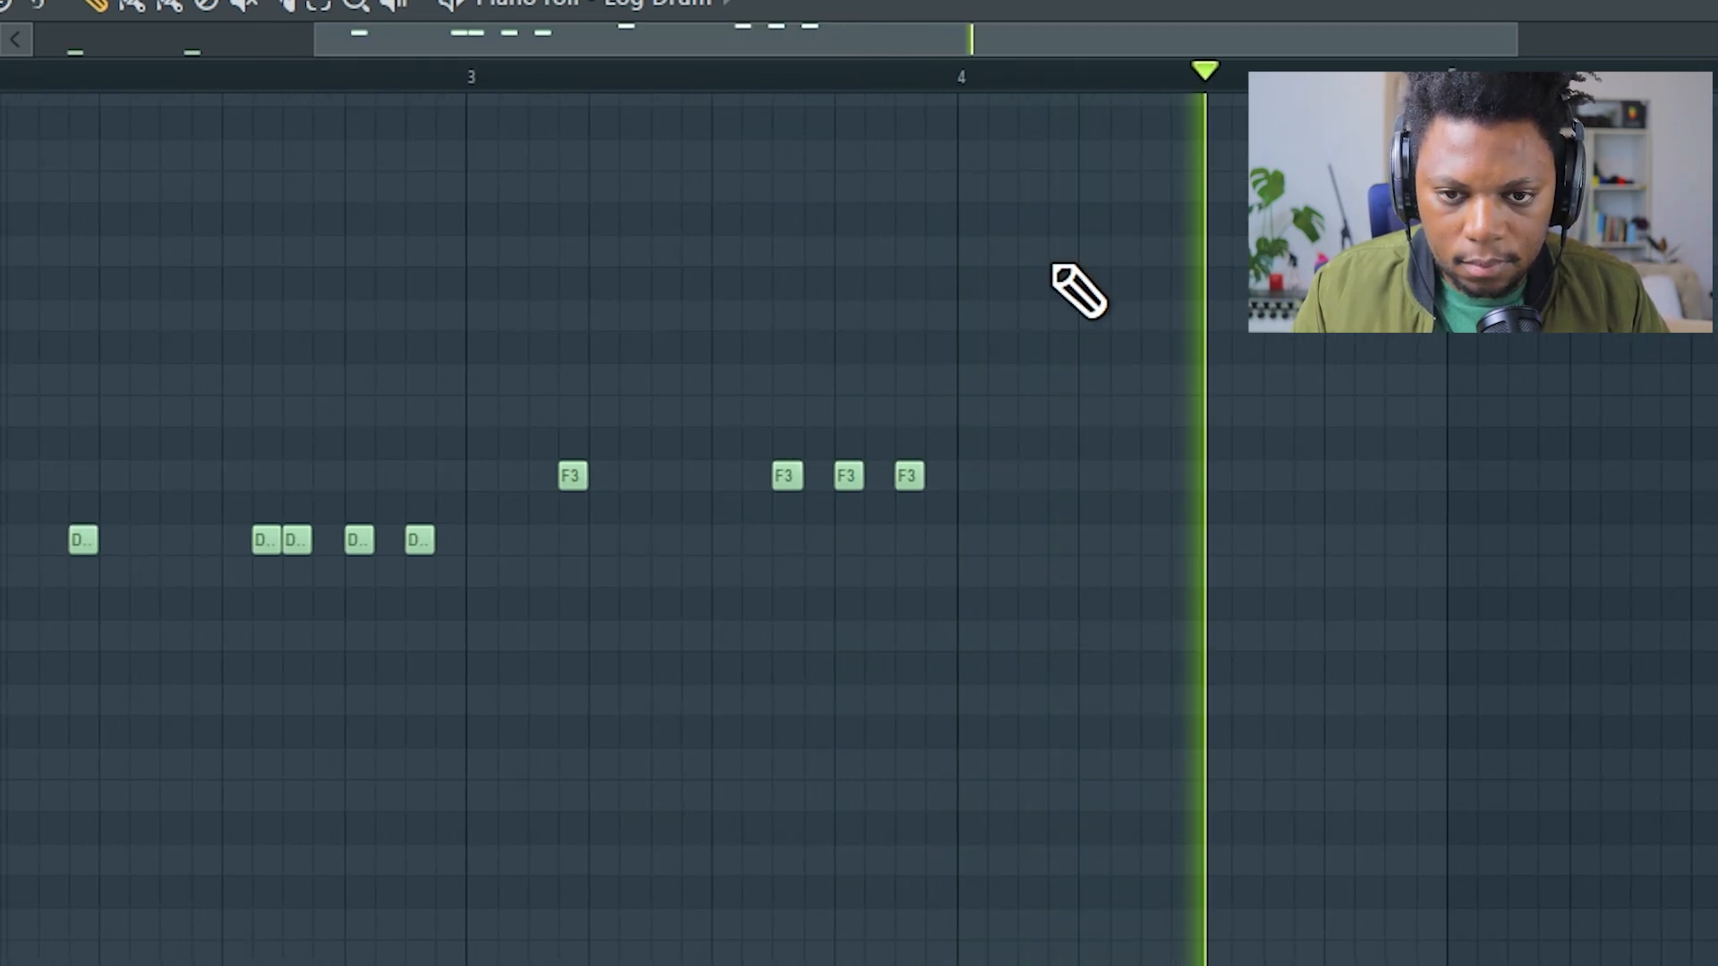
scroll(1078, 79, "down", 3)
scroll(358, 73, "up", 2)
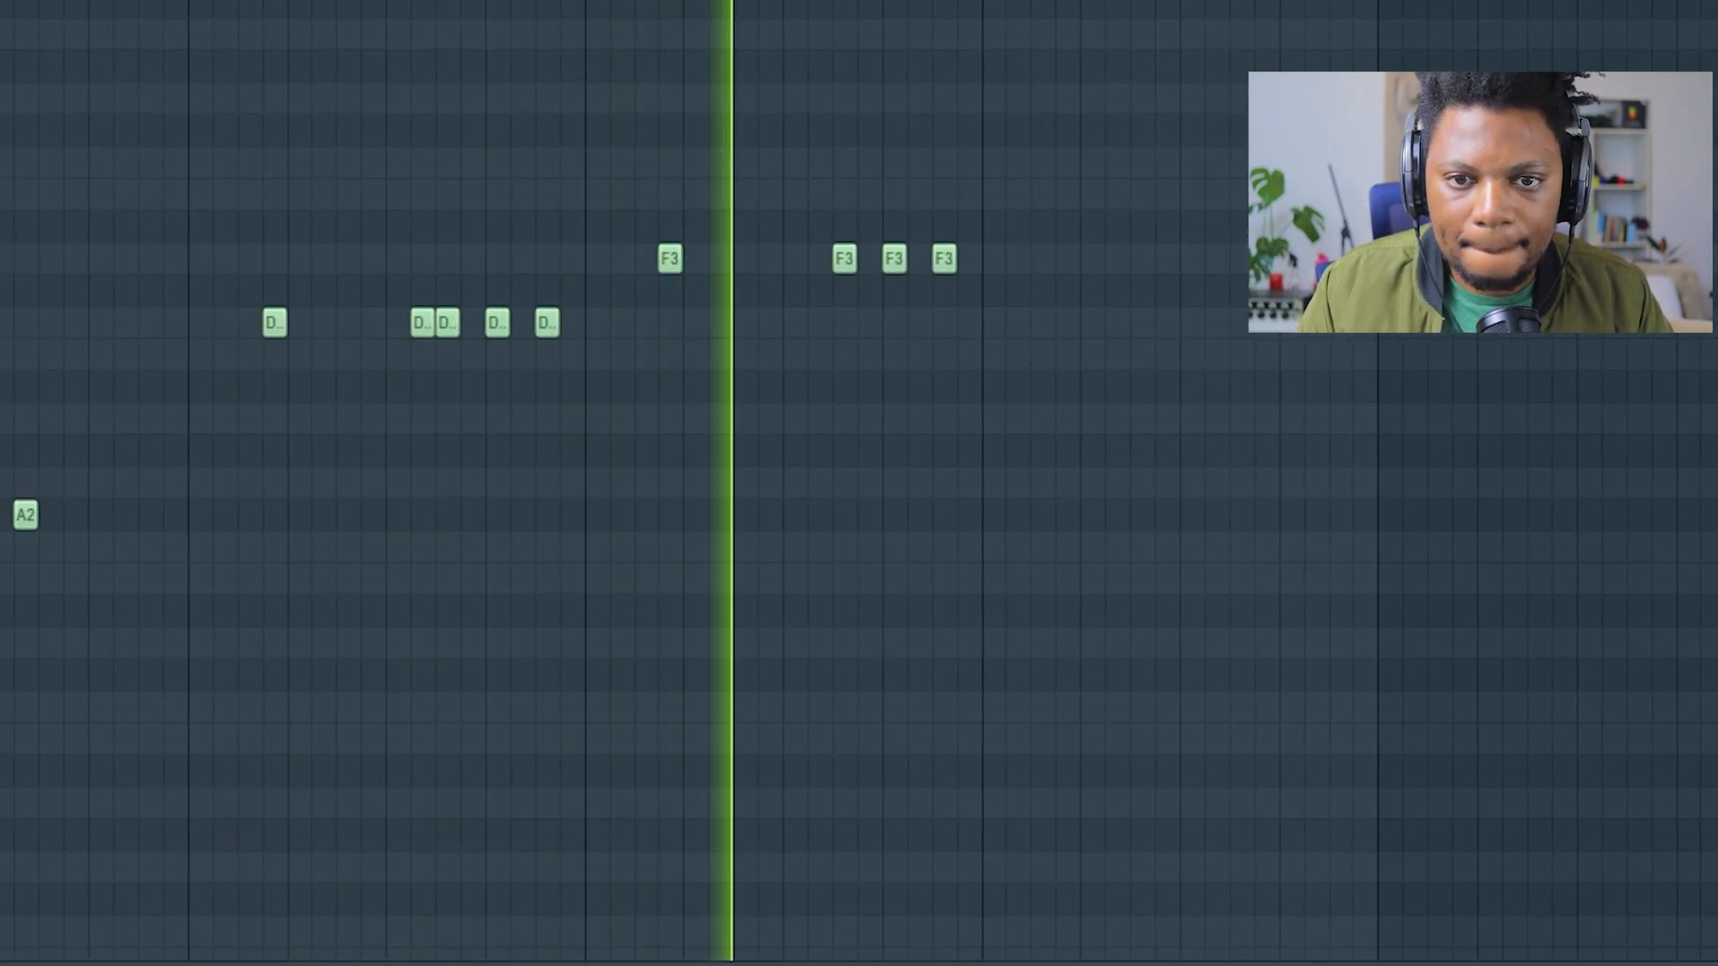
scroll(757, 4, "up", 2)
scroll(859, 483, "up", 2)
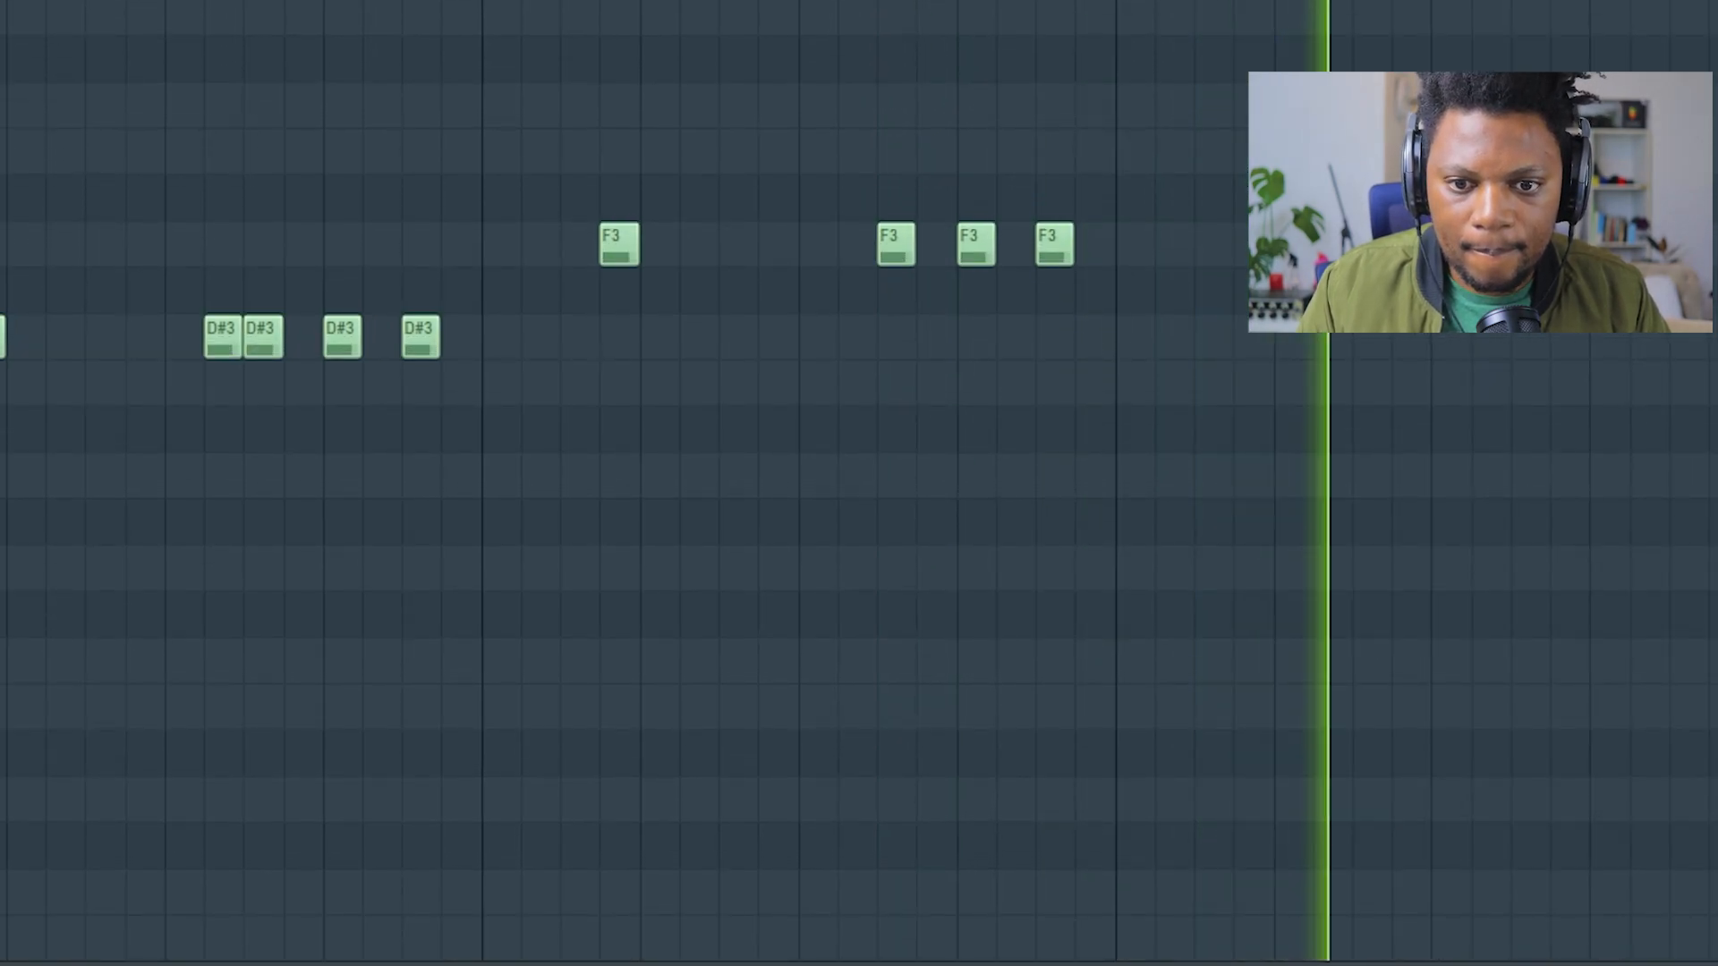
scroll(860, 484, "left", 3)
scroll(859, 484, "down", 2)
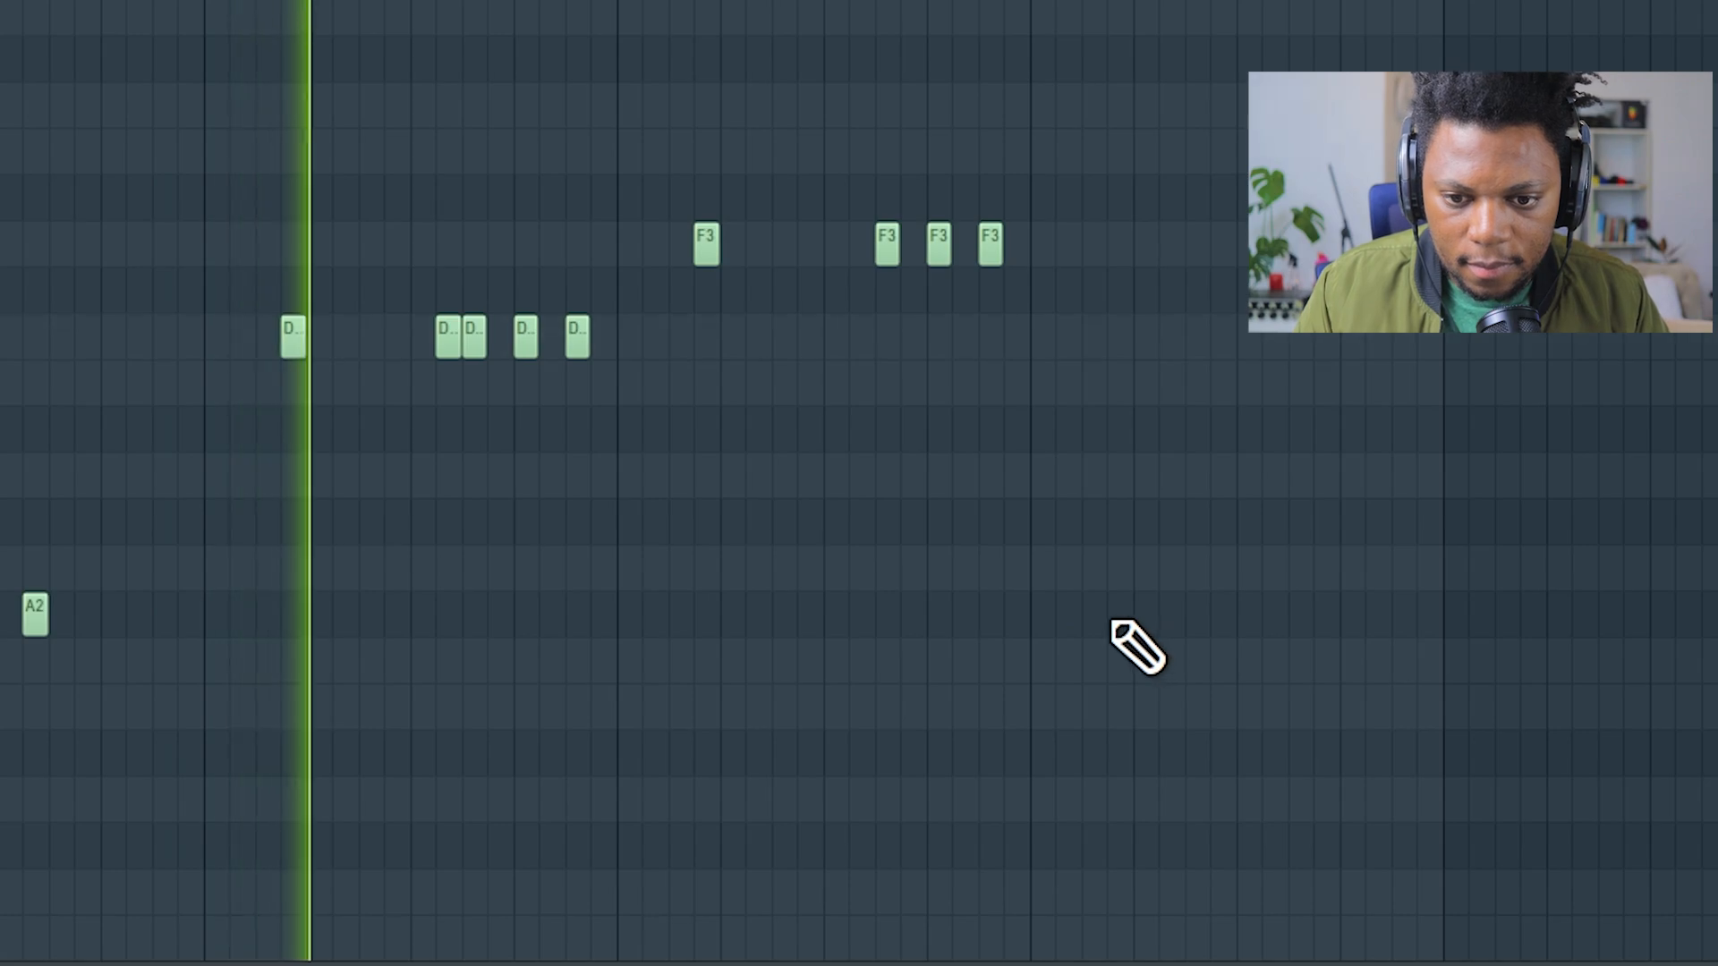
left_click(1114, 622)
scroll(1203, 627, "up", 3)
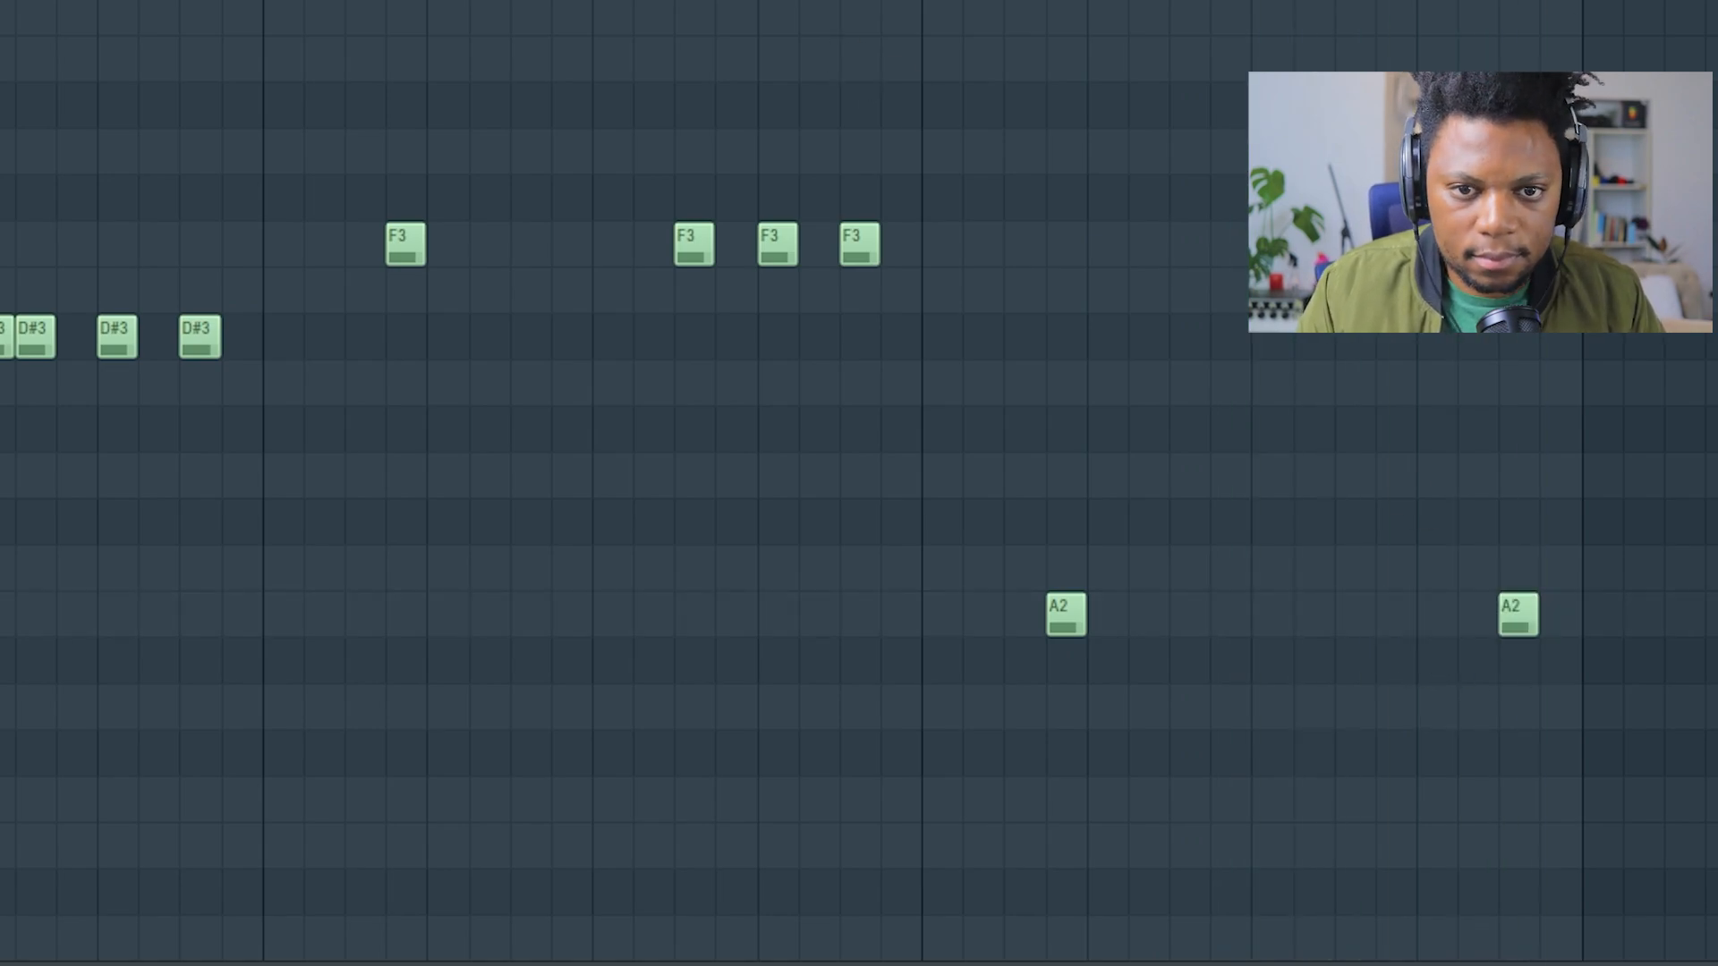
scroll(646, 502, "down", 3)
key("space")
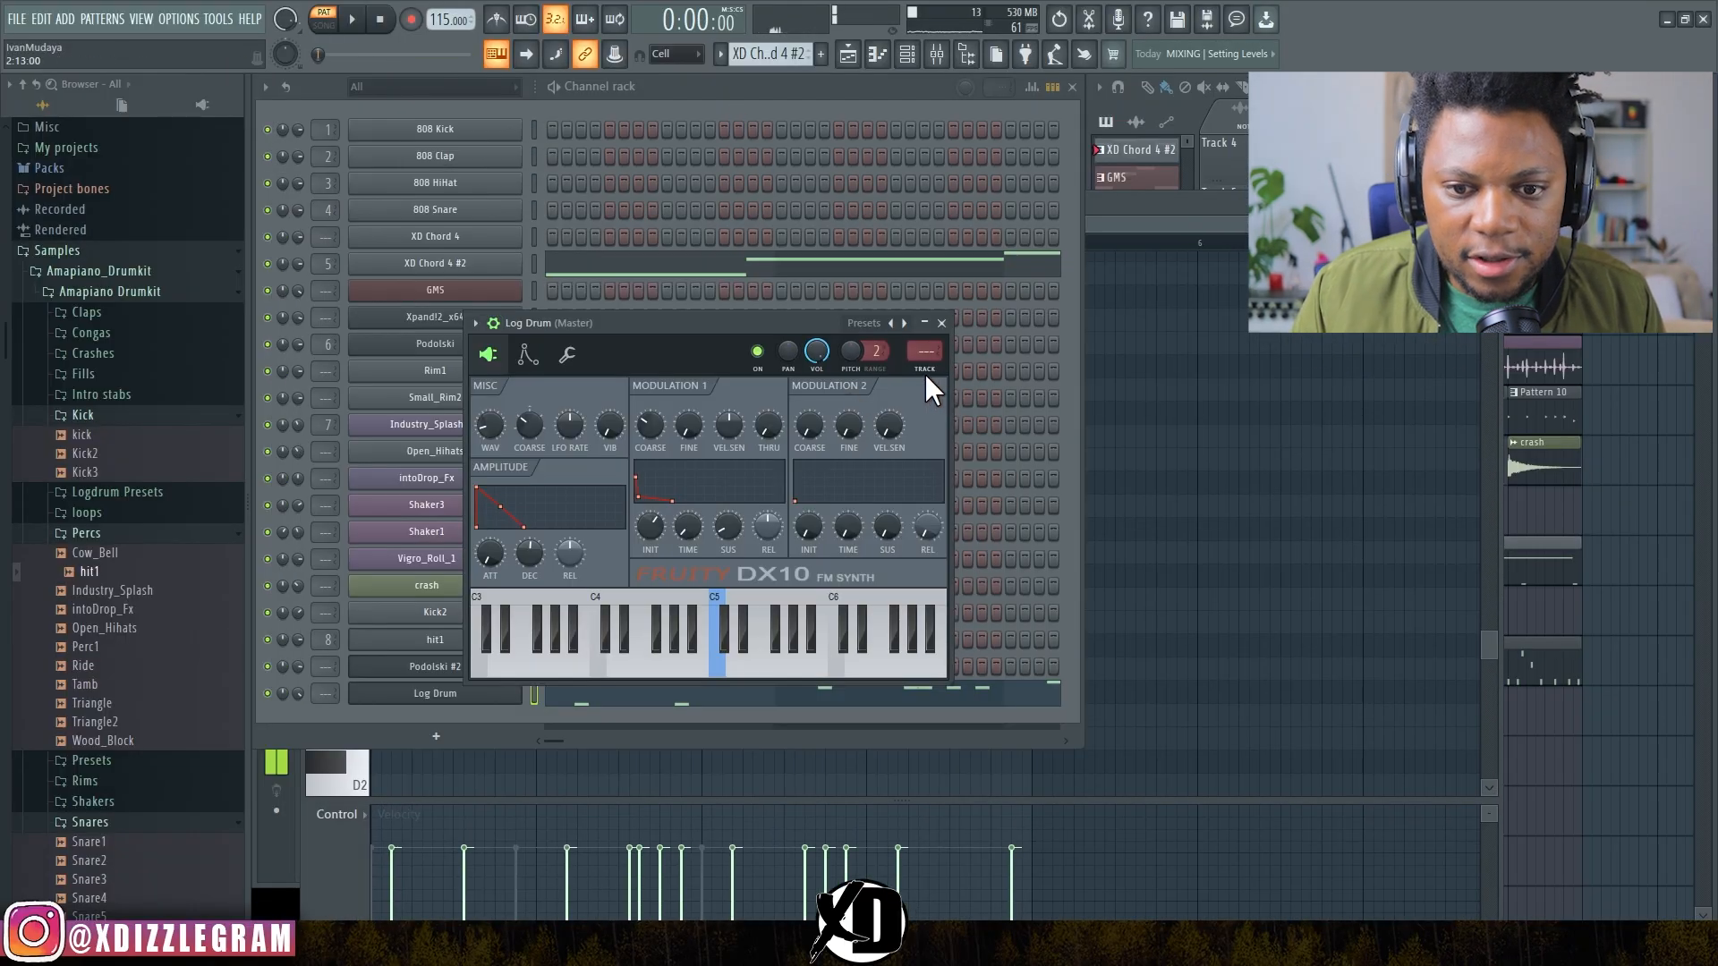
Step: Route the Log Drum channel to mixer track 9 and load Fruity WaveShaper in its effect slot 4
left_click(925, 373)
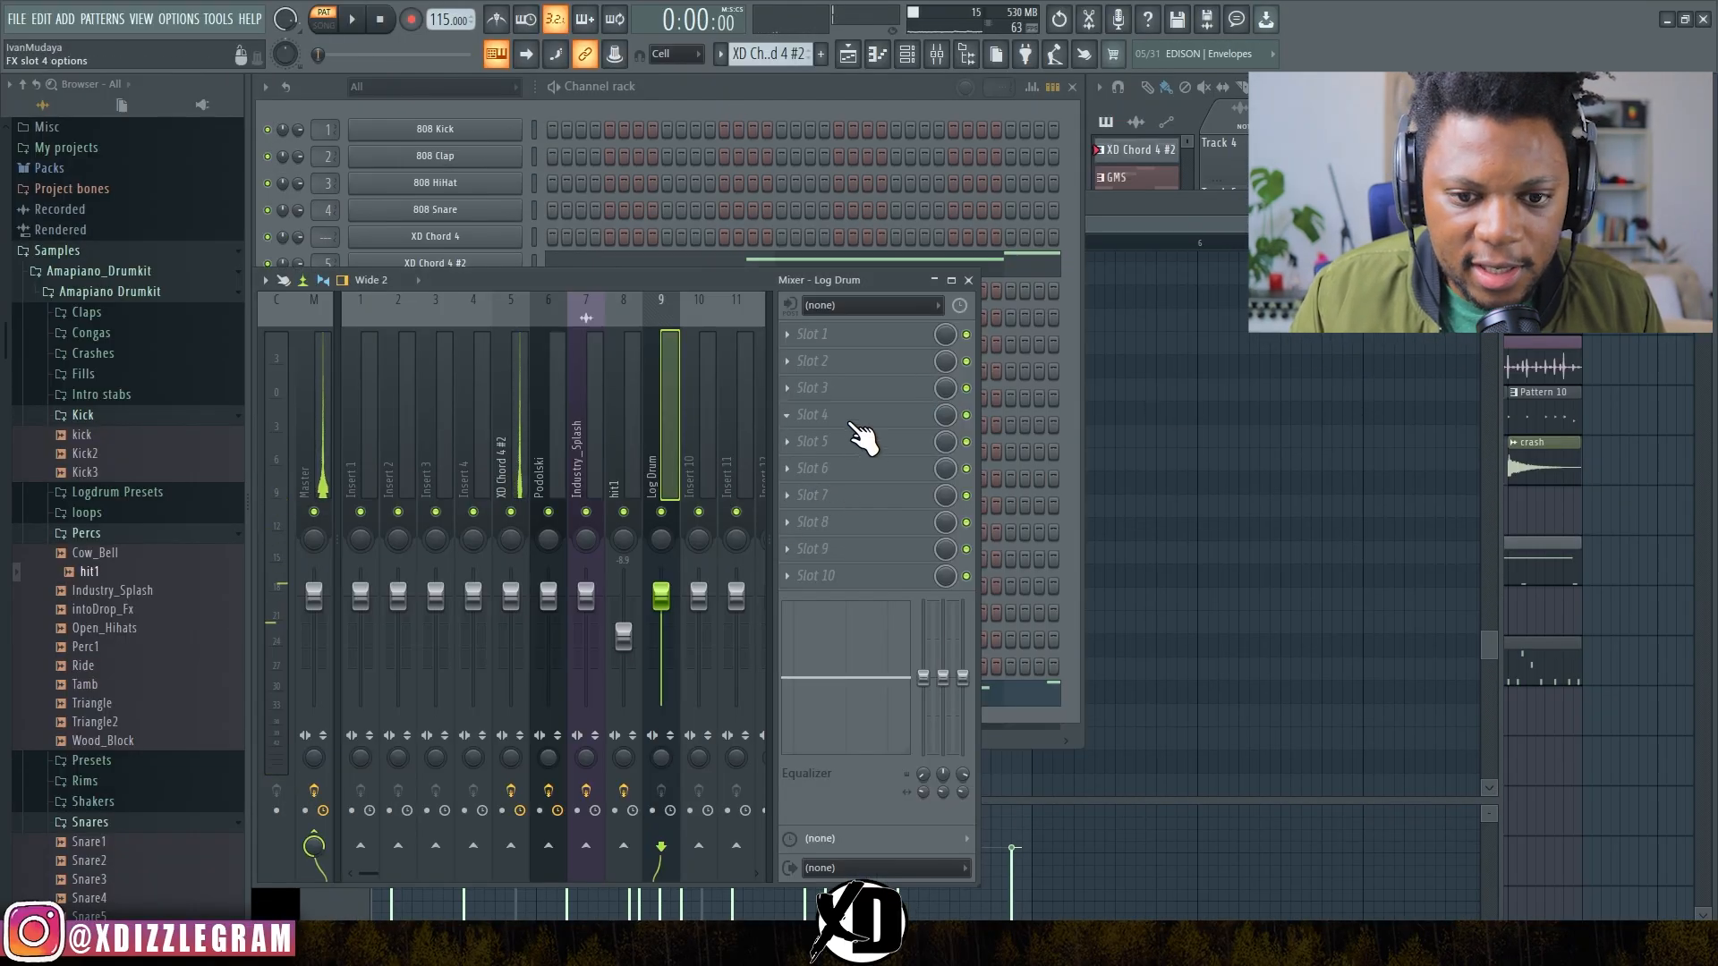
left_click(855, 421)
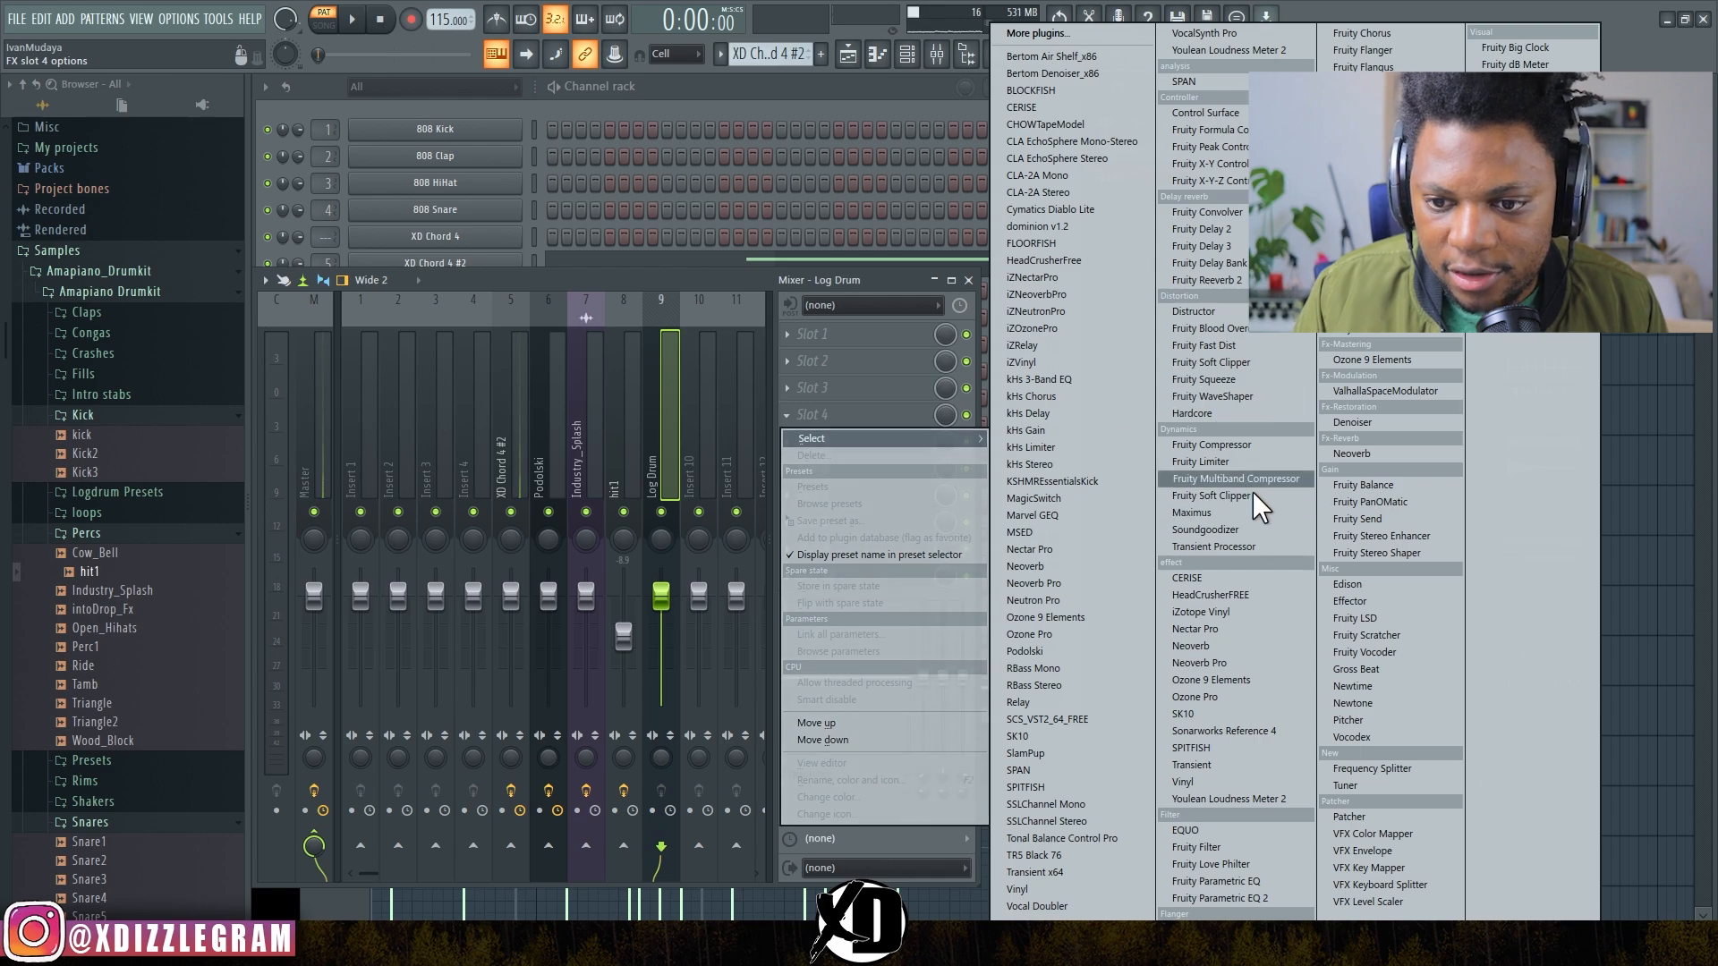
left_click(1251, 399)
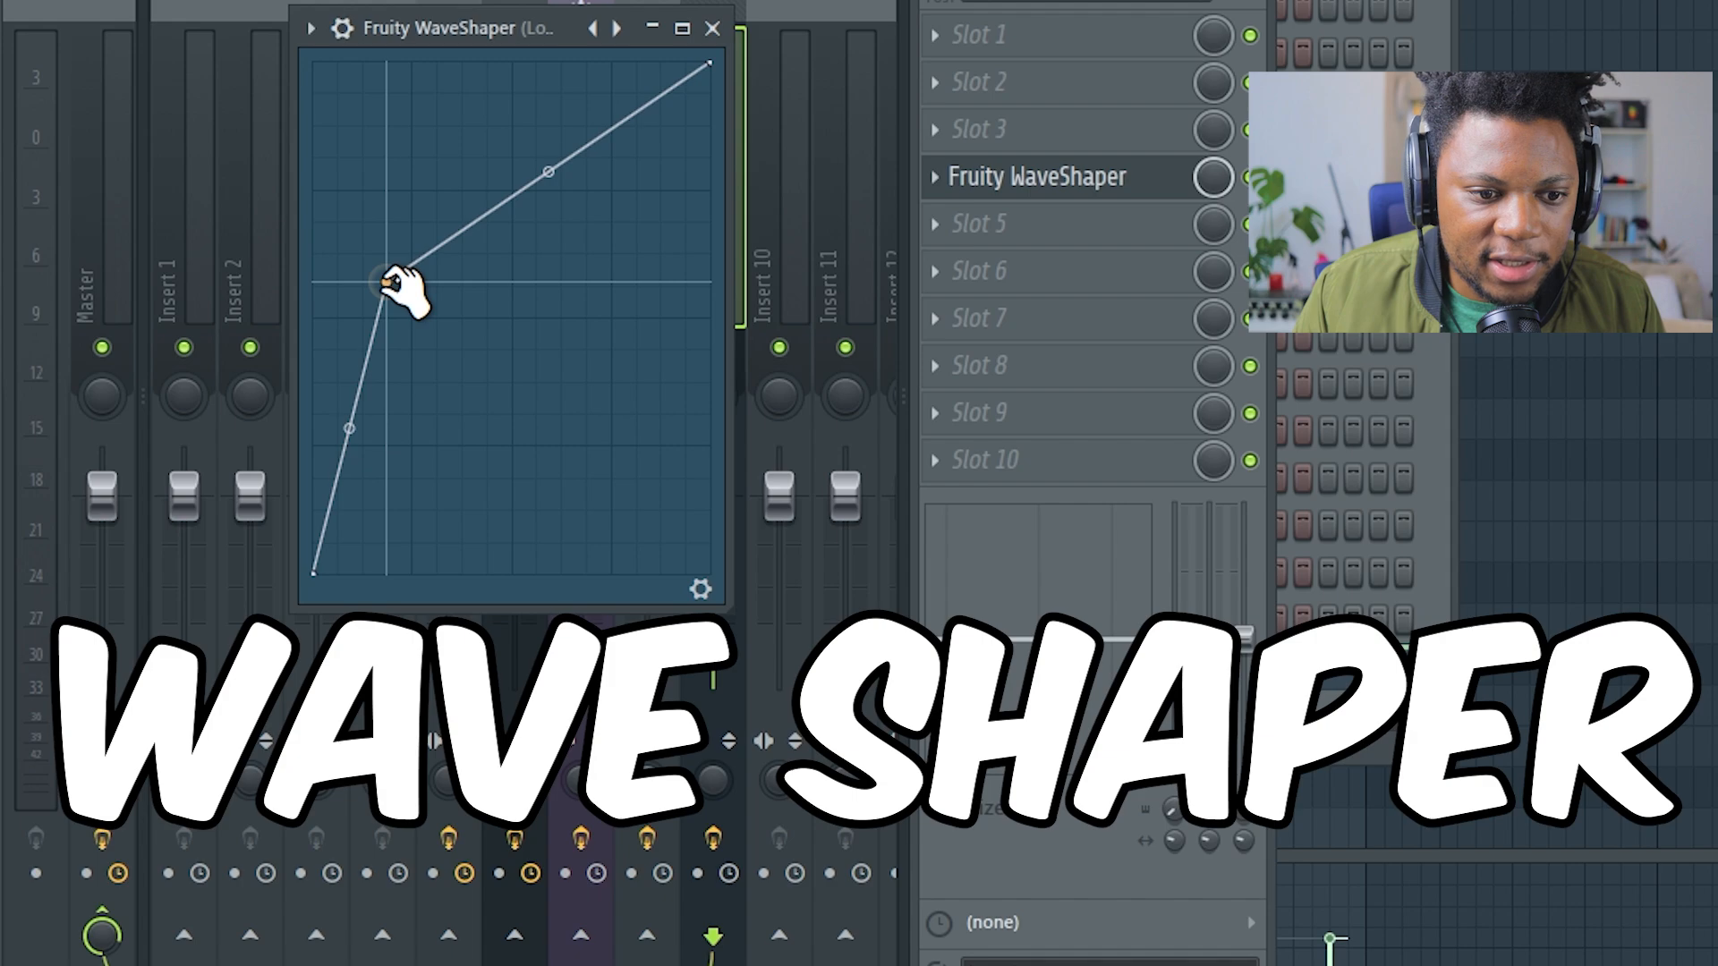
Step: Move the WaveShaper curve's middle point slightly up and toward lower input levels, auditioning the drive on the Log Drum
mouse_move(391, 282)
left_mouse_down()
mouse_move(383, 232)
mouse_move(370, 261)
left_mouse_up()
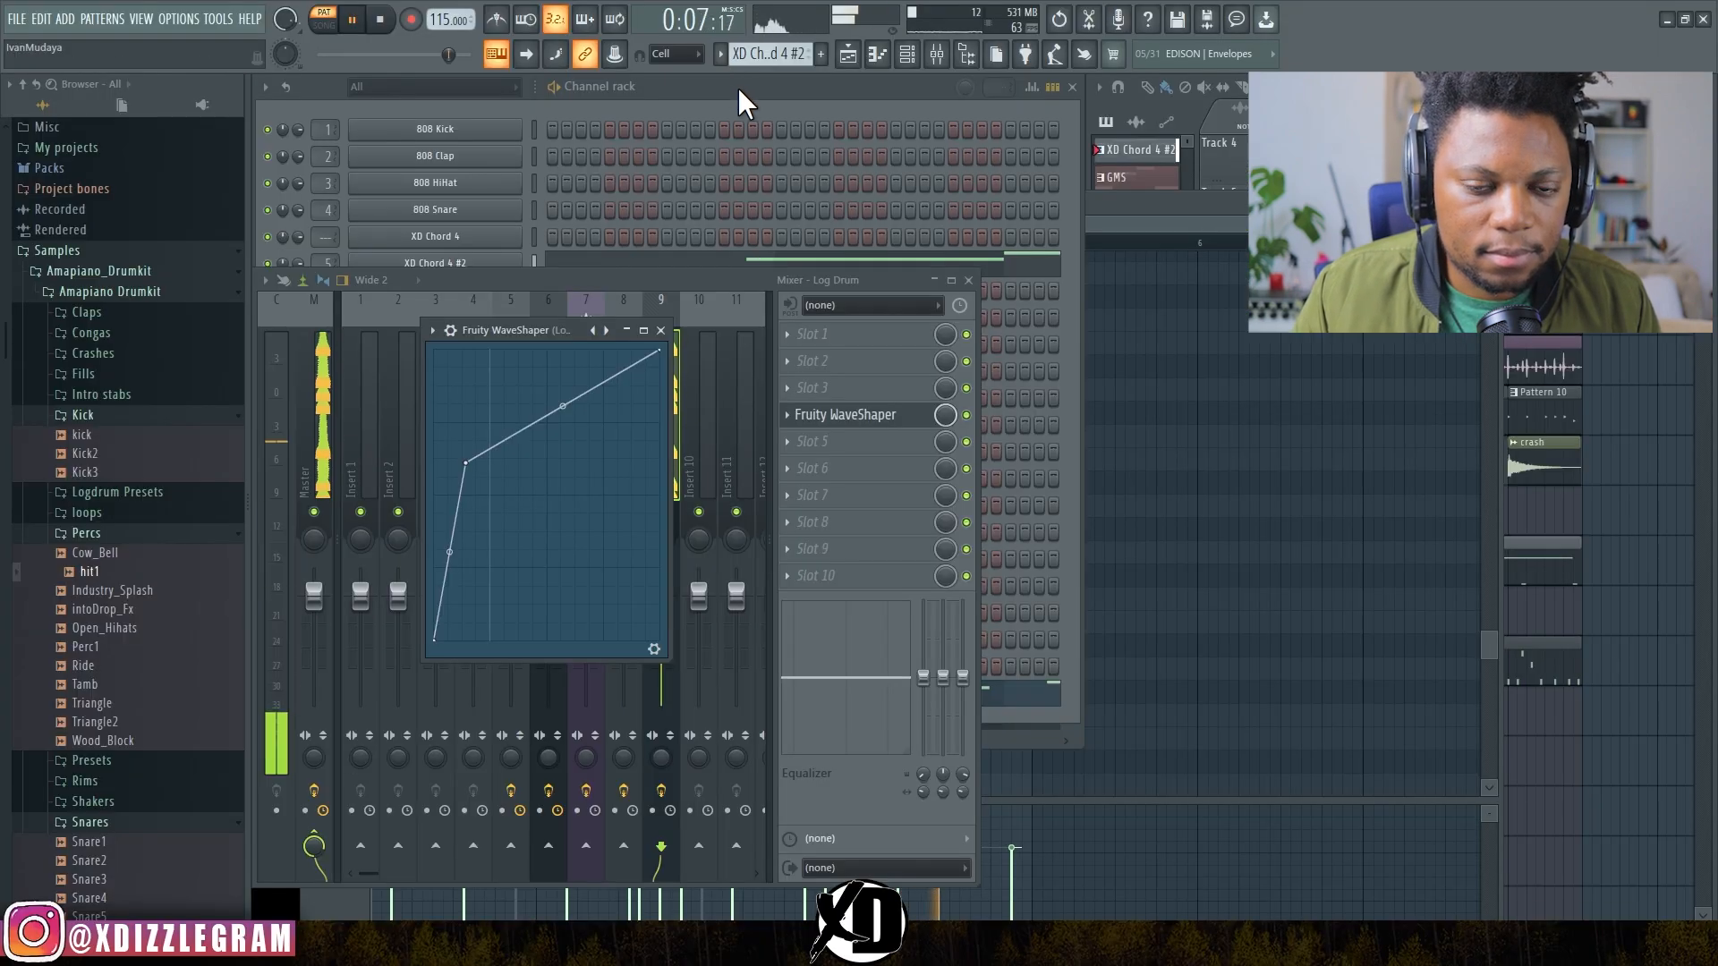
left_click(737, 88)
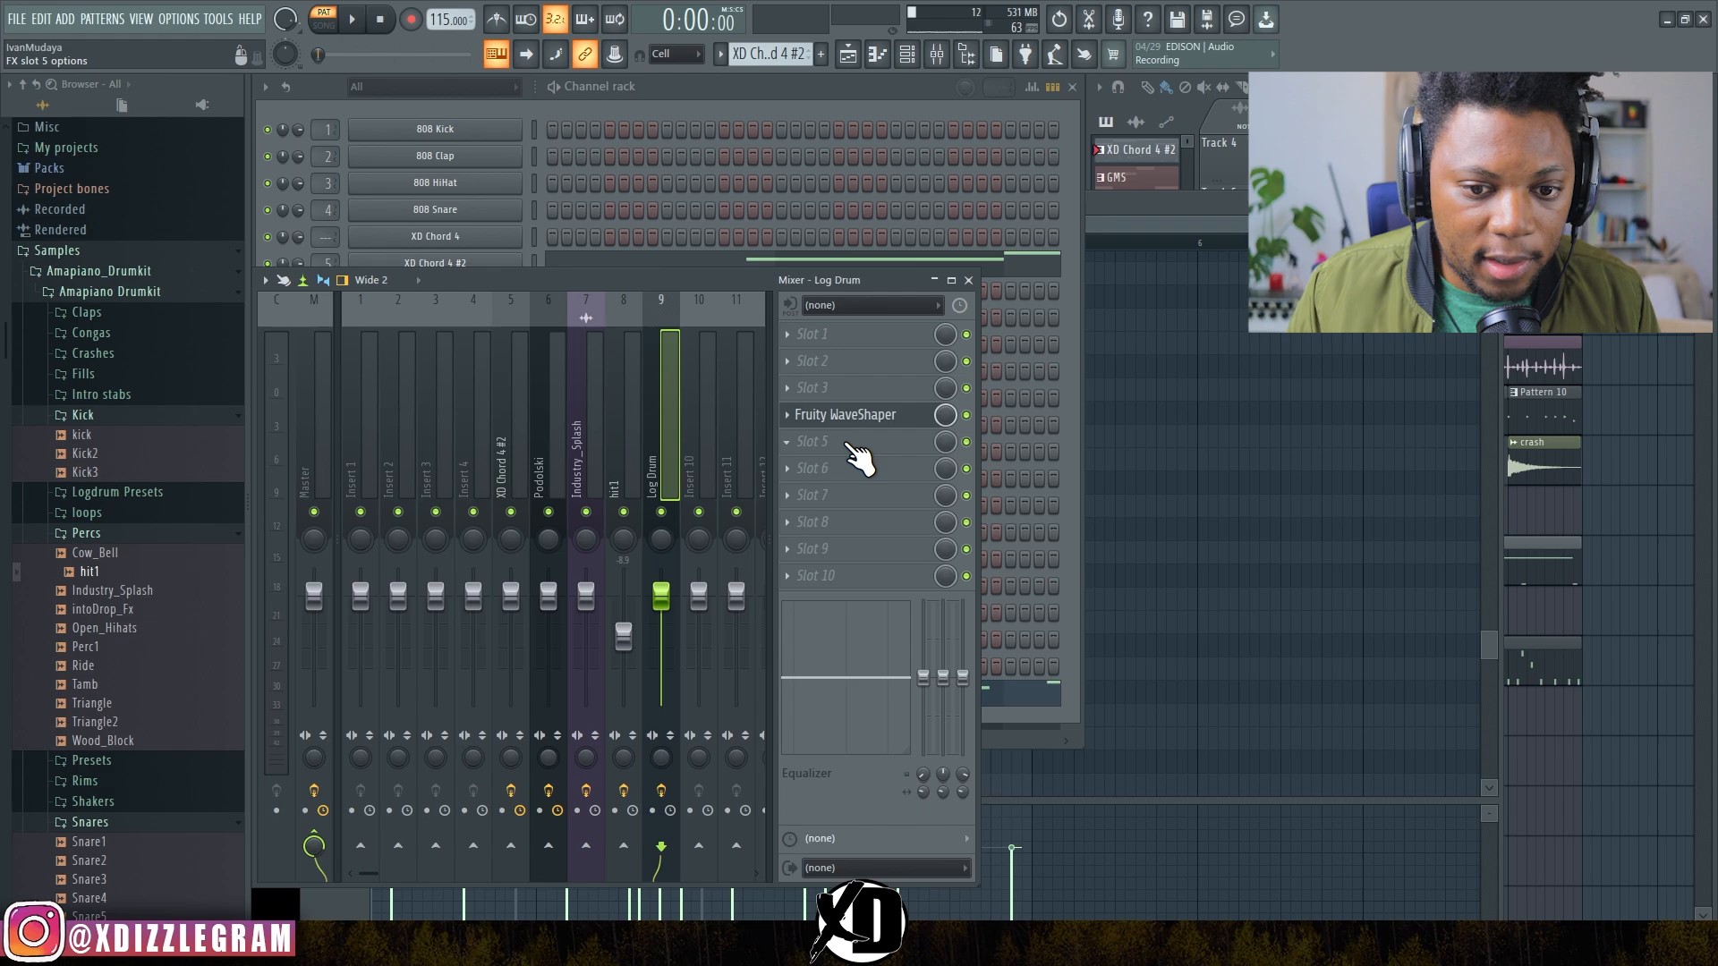
Step: Load Fruity parametric EQ 2 into effect slot 5 of the Log Drum mixer track
left_click(850, 445)
left_click(1267, 900)
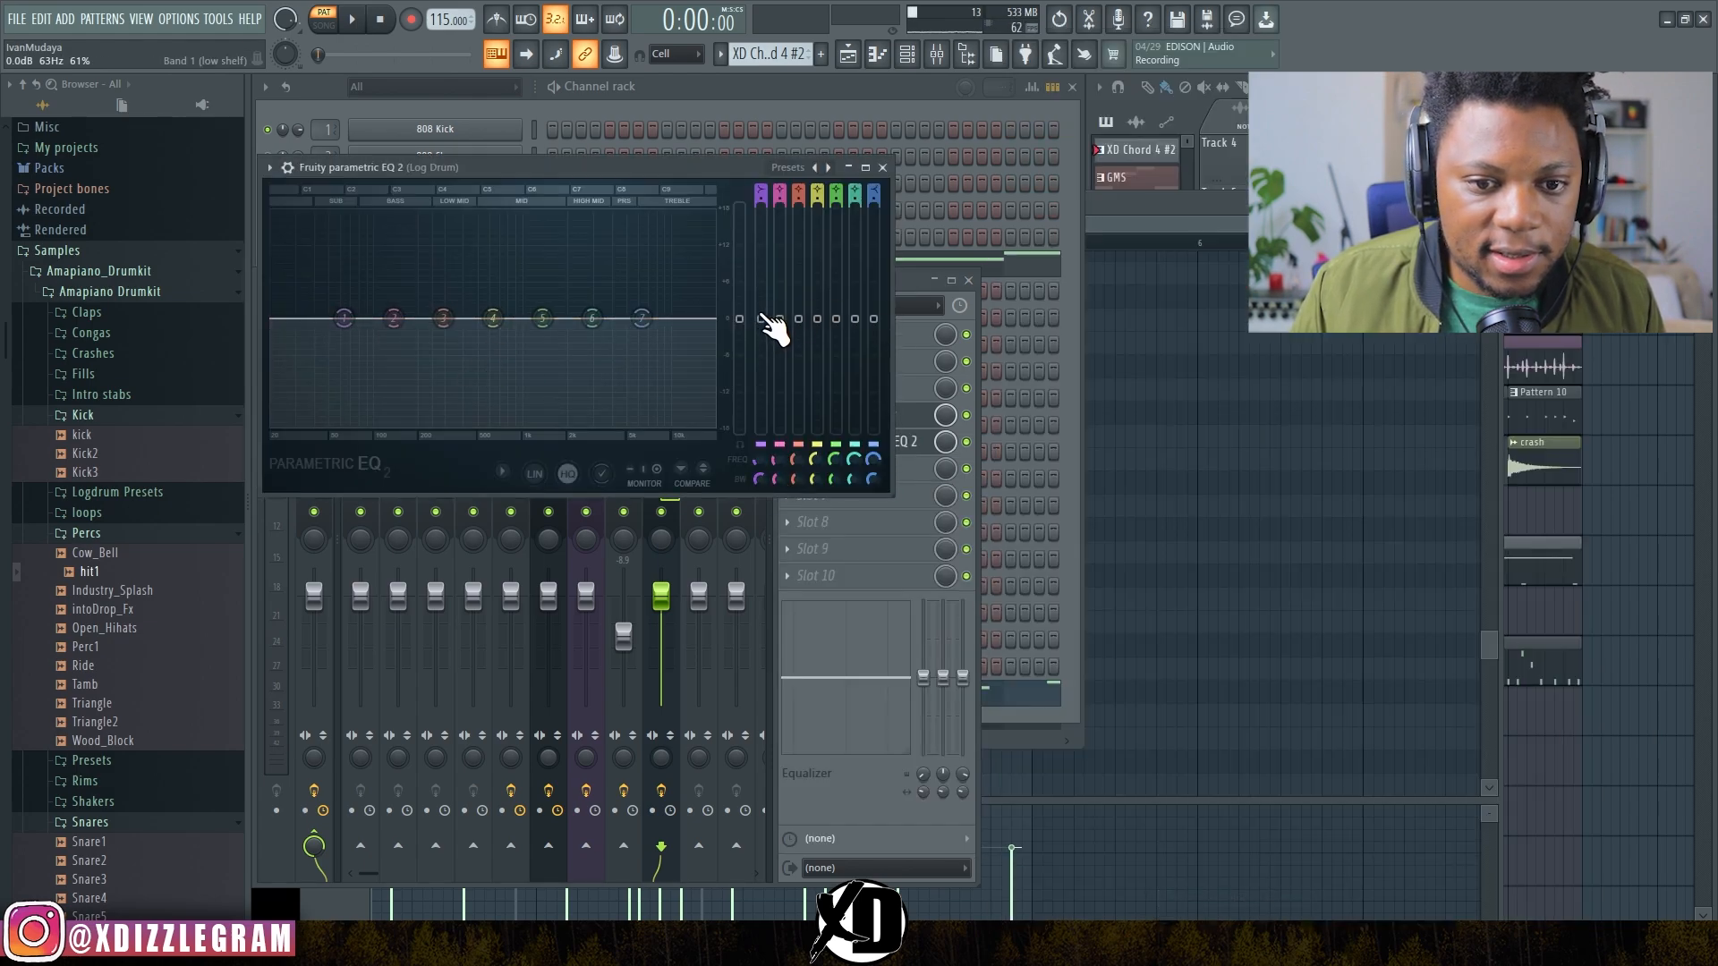
left_click(746, 143)
Step: Add a Fruity DX10 channel with the eFlute preset, and paste the Log Drum notes into it for playback
left_click(436, 737)
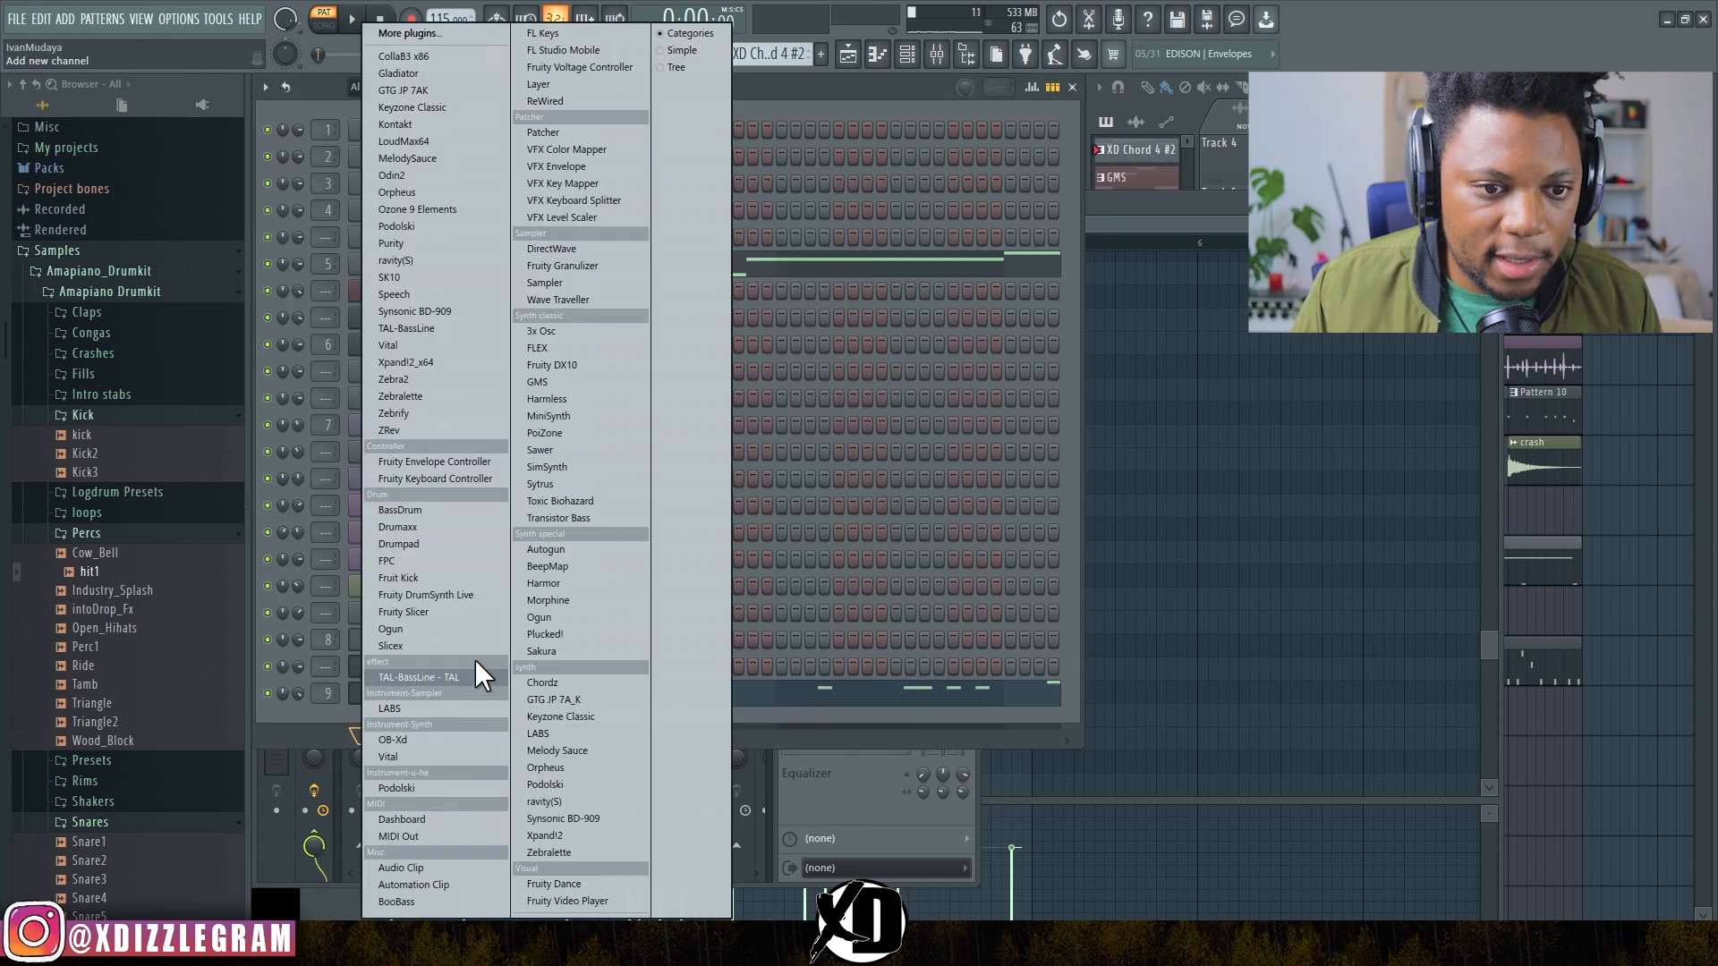
left_click(571, 367)
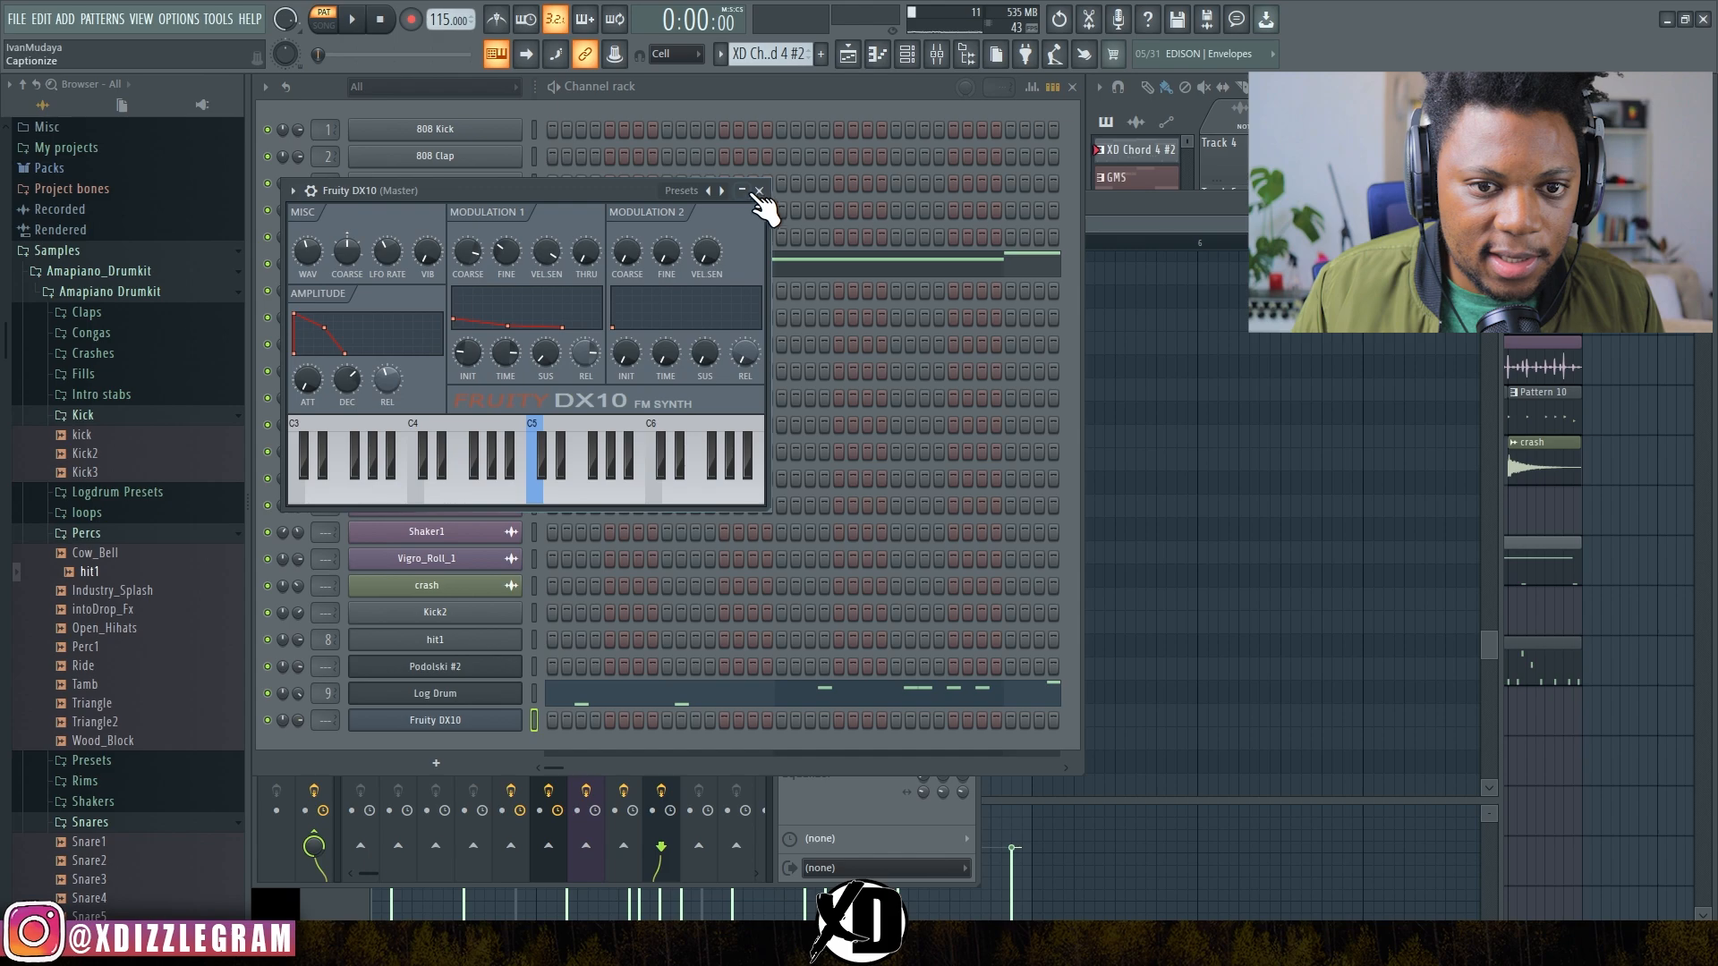
left_click(722, 191)
left_click(791, 207)
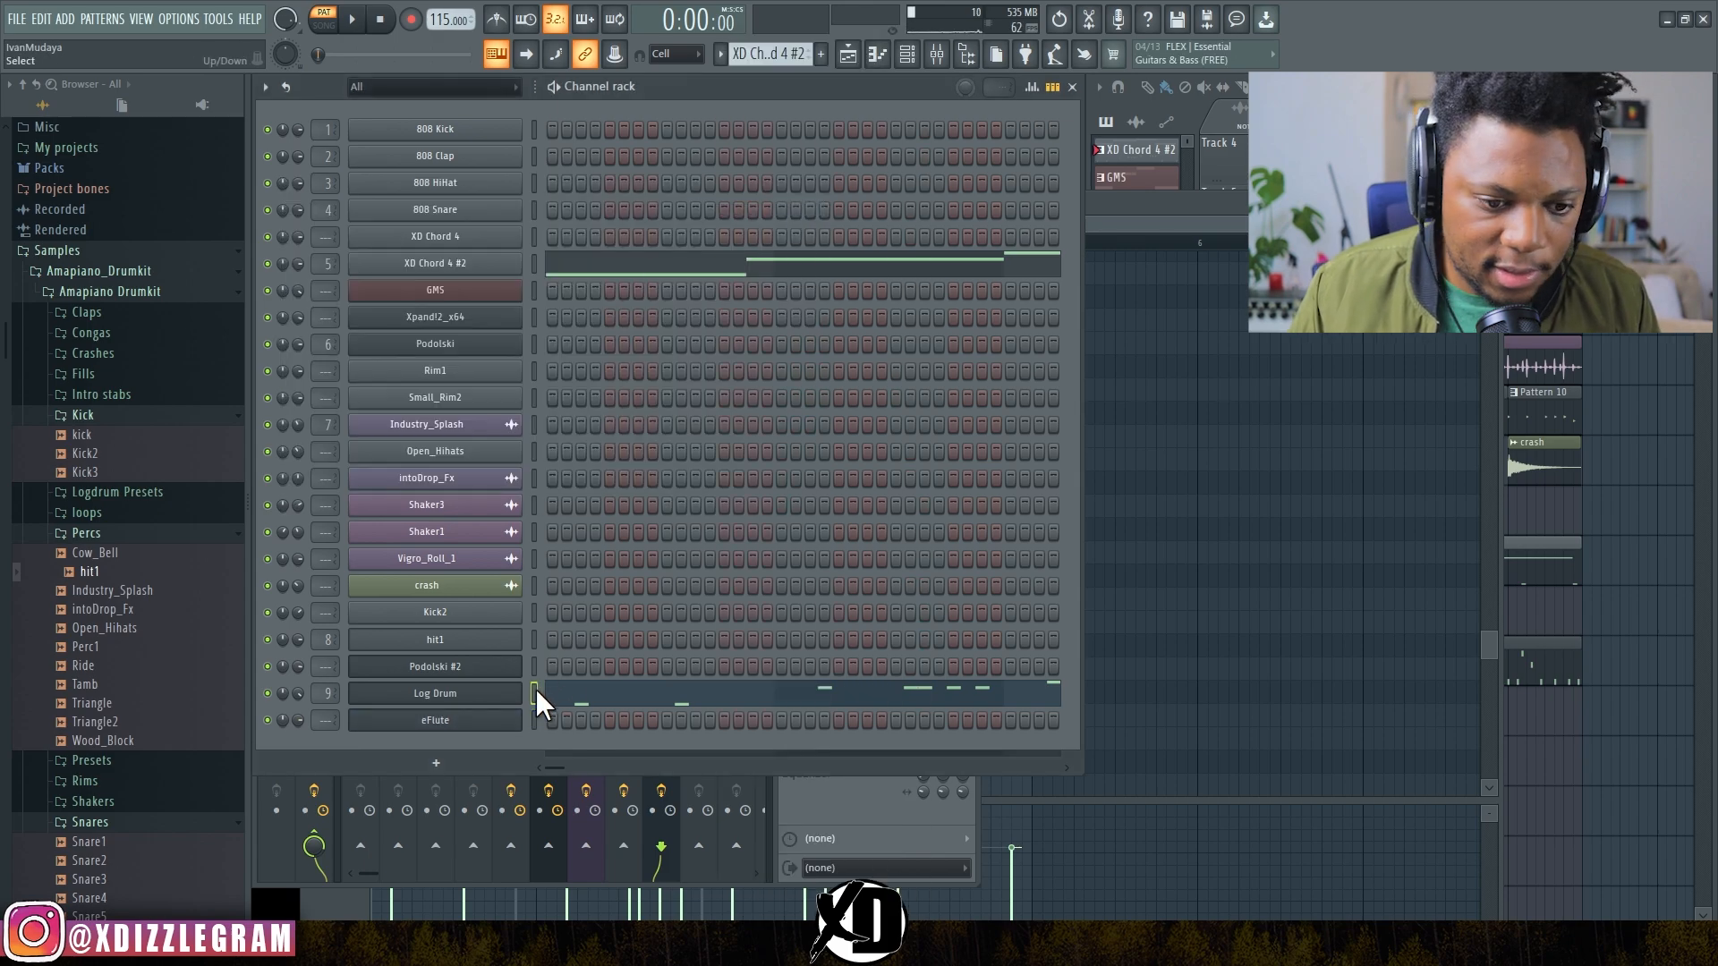
key("ctrl+v")
key("space")
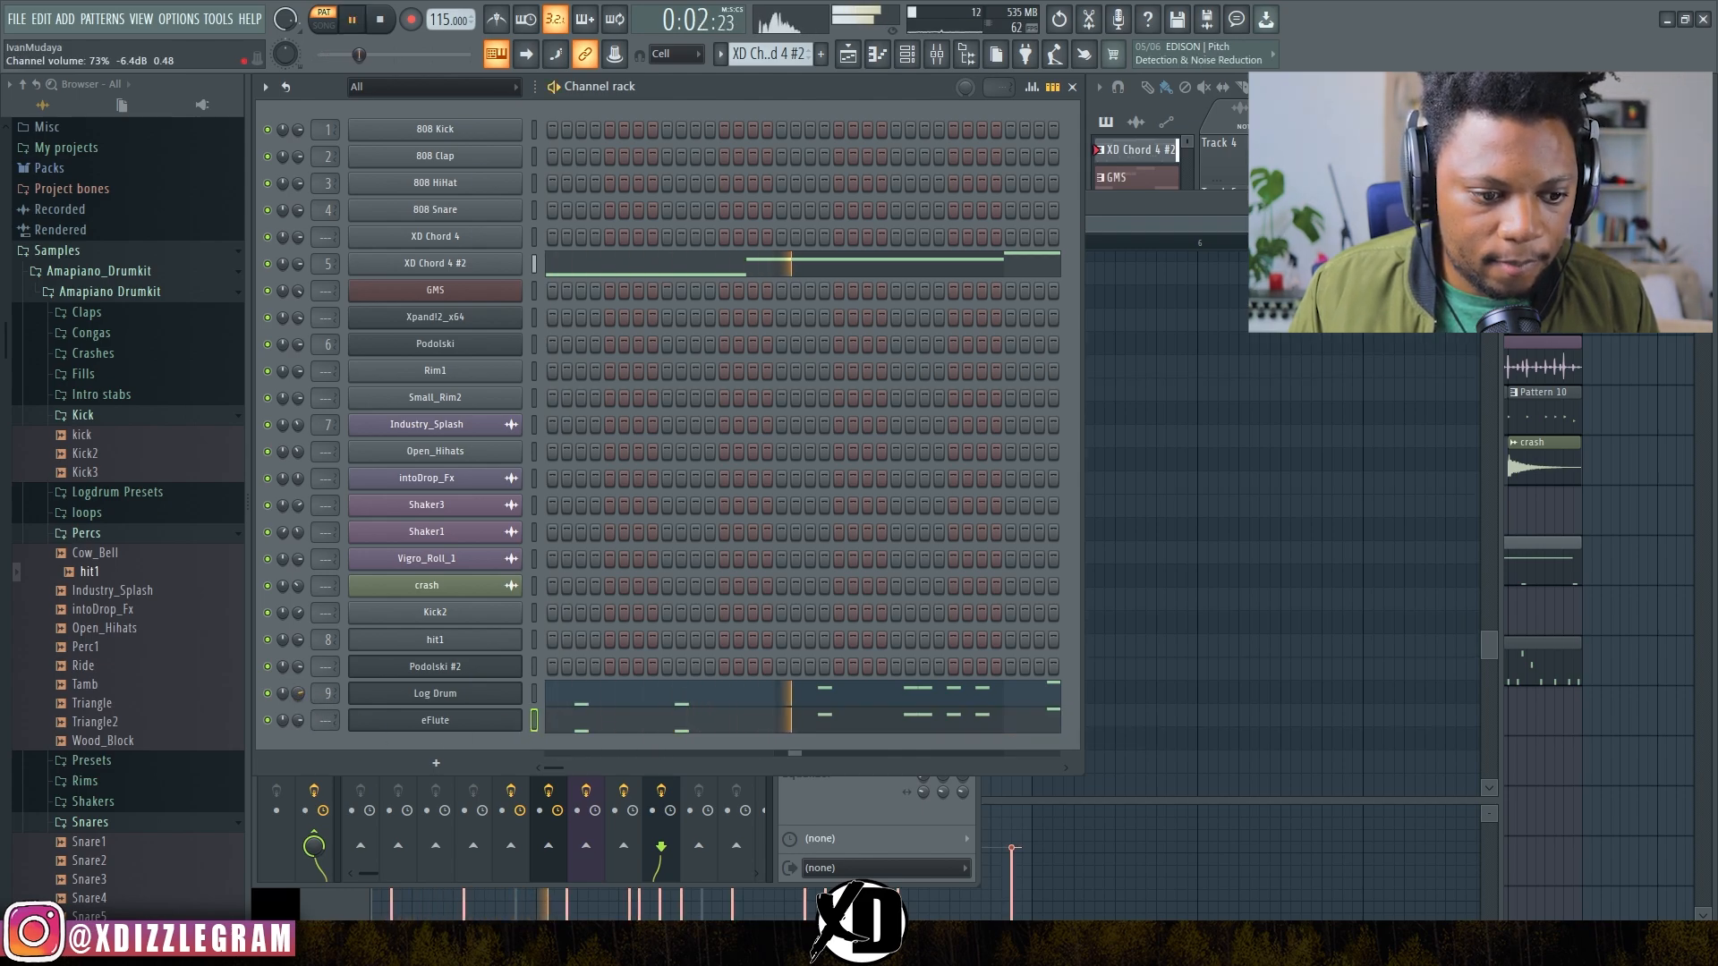
Step: Mute the Log Drum channel and audition the eFlute layer, setting its channel volume to about 86%
left_click(267, 695)
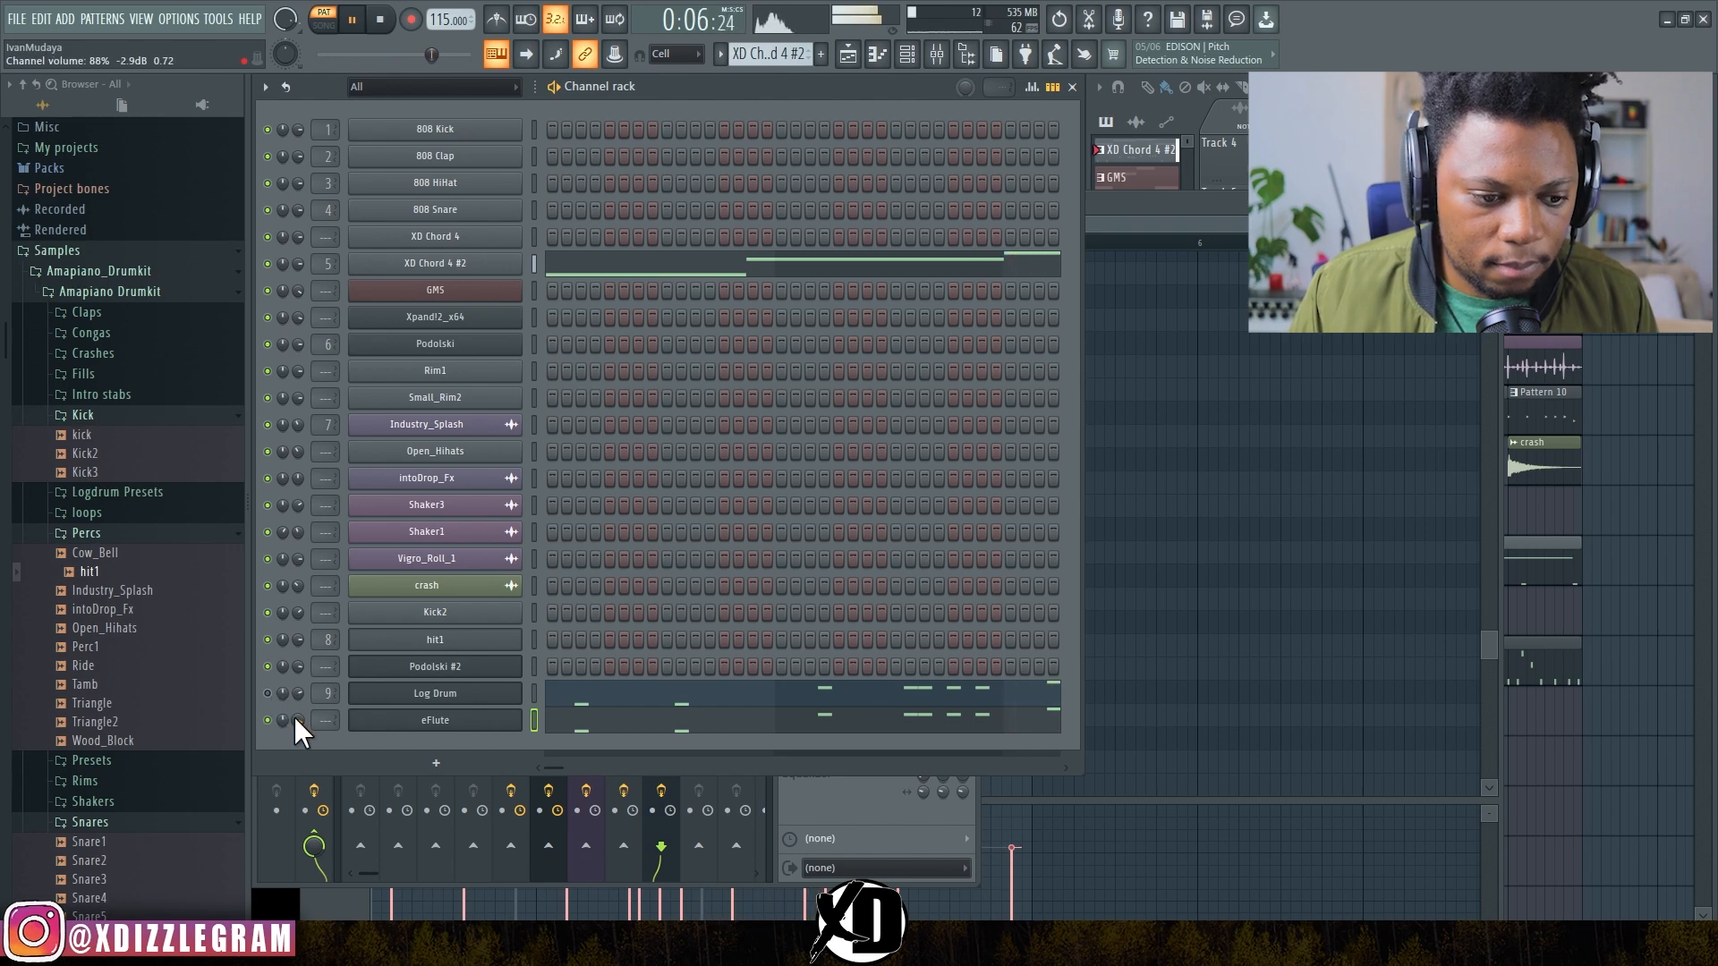
key("space")
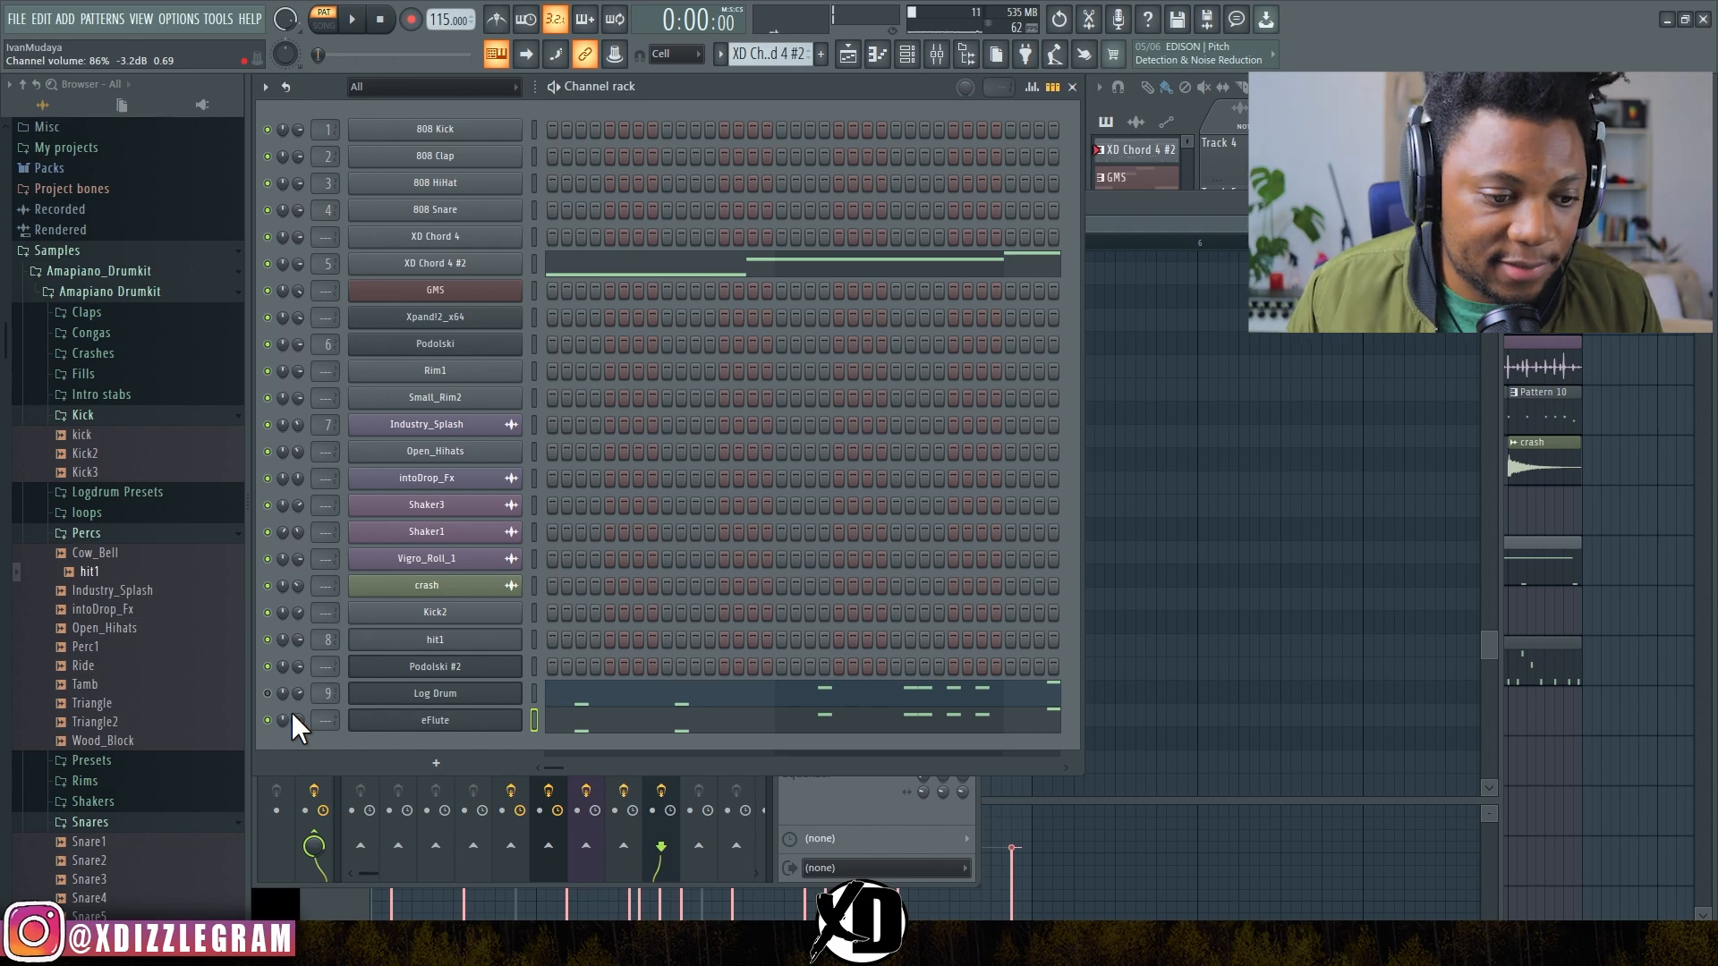
key("space")
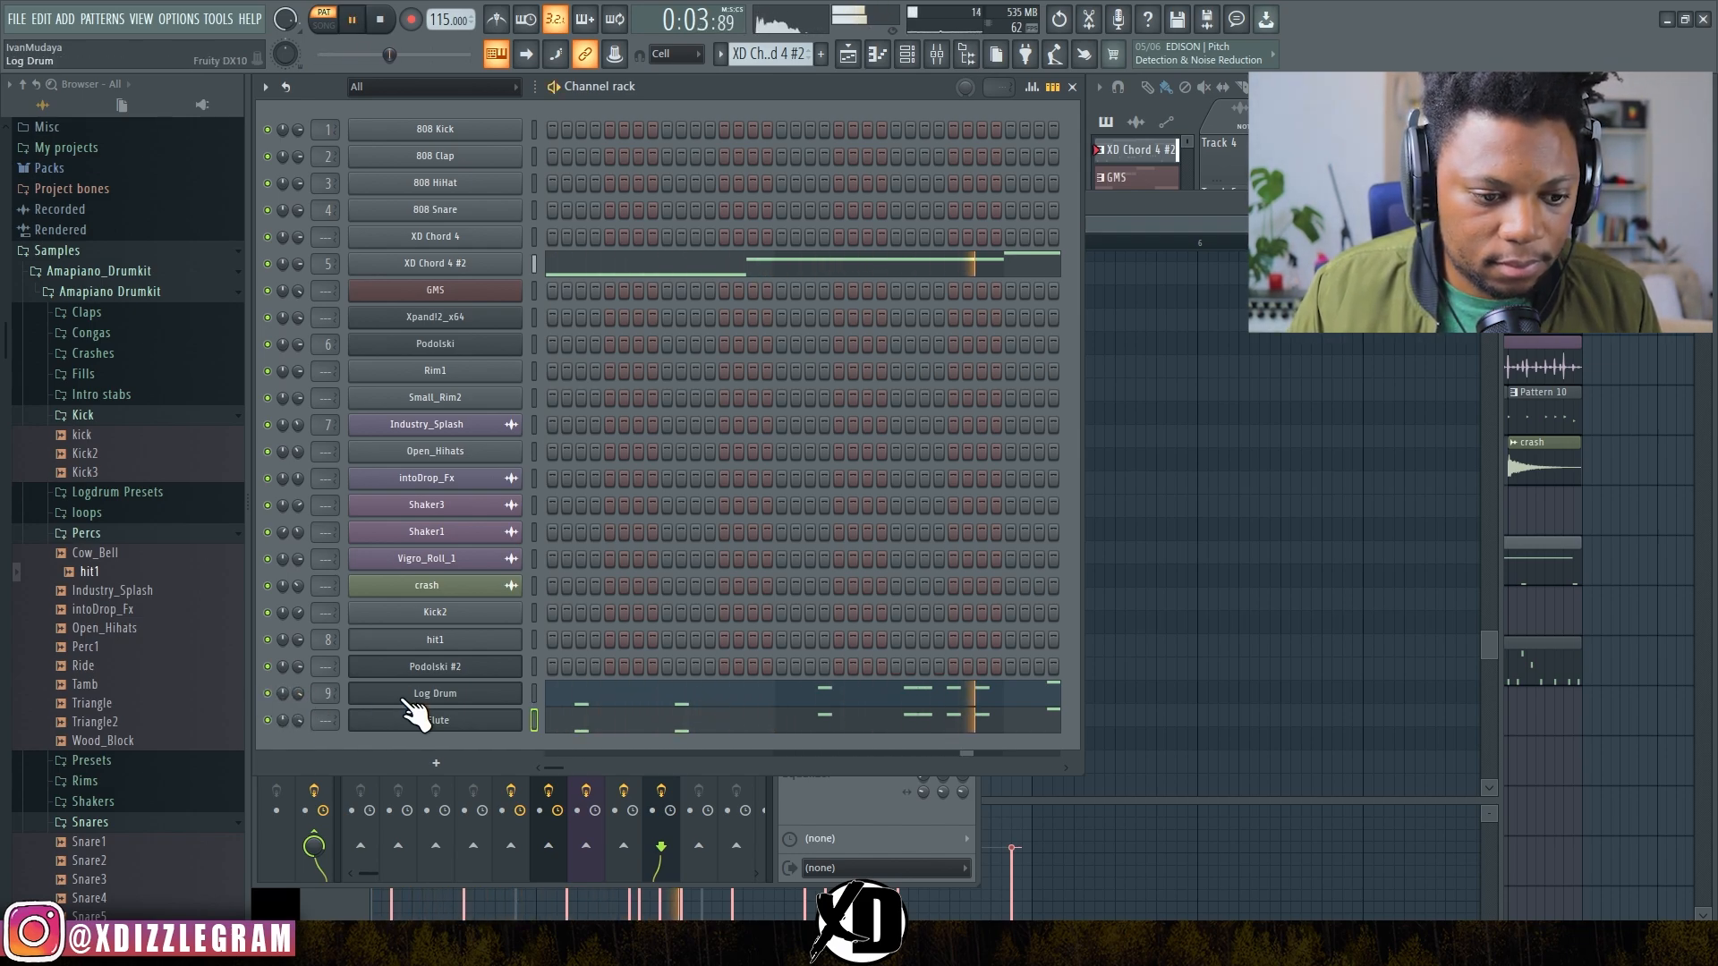
key("space")
Step: Recheck the Log Drum's WaveShaper curve, and lower the XD Chord 4 #2 mixer fader slightly while monitoring the master's Fruity Limiter
key("F9")
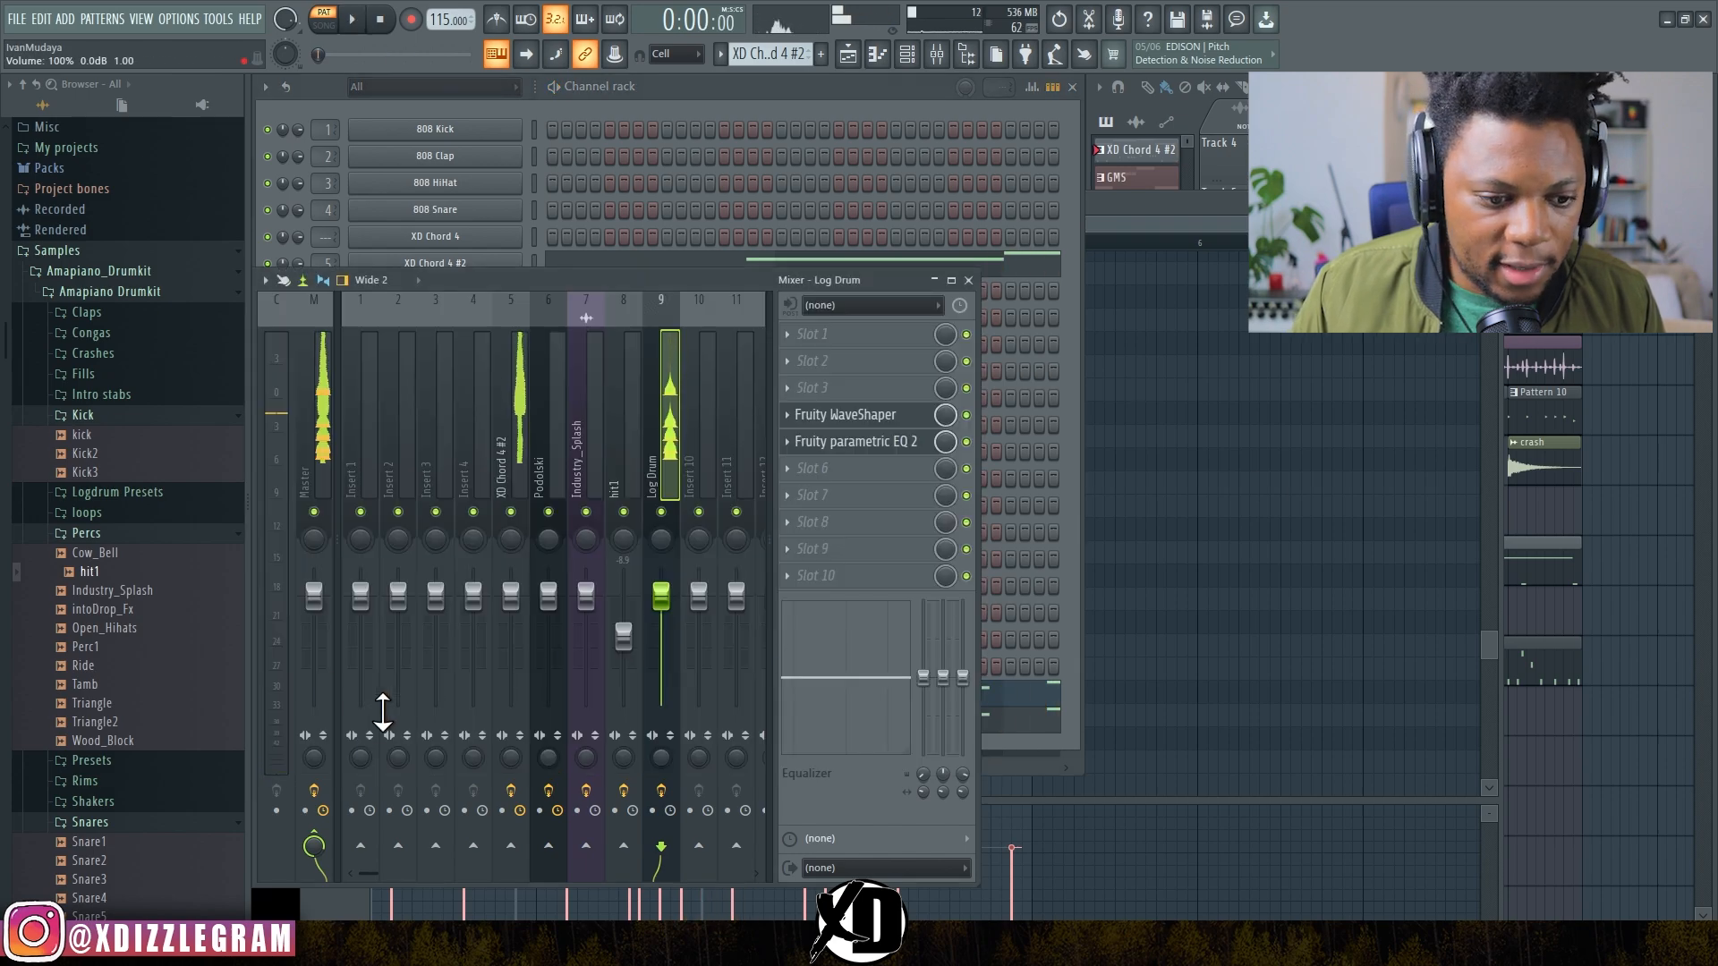
left_click(866, 416)
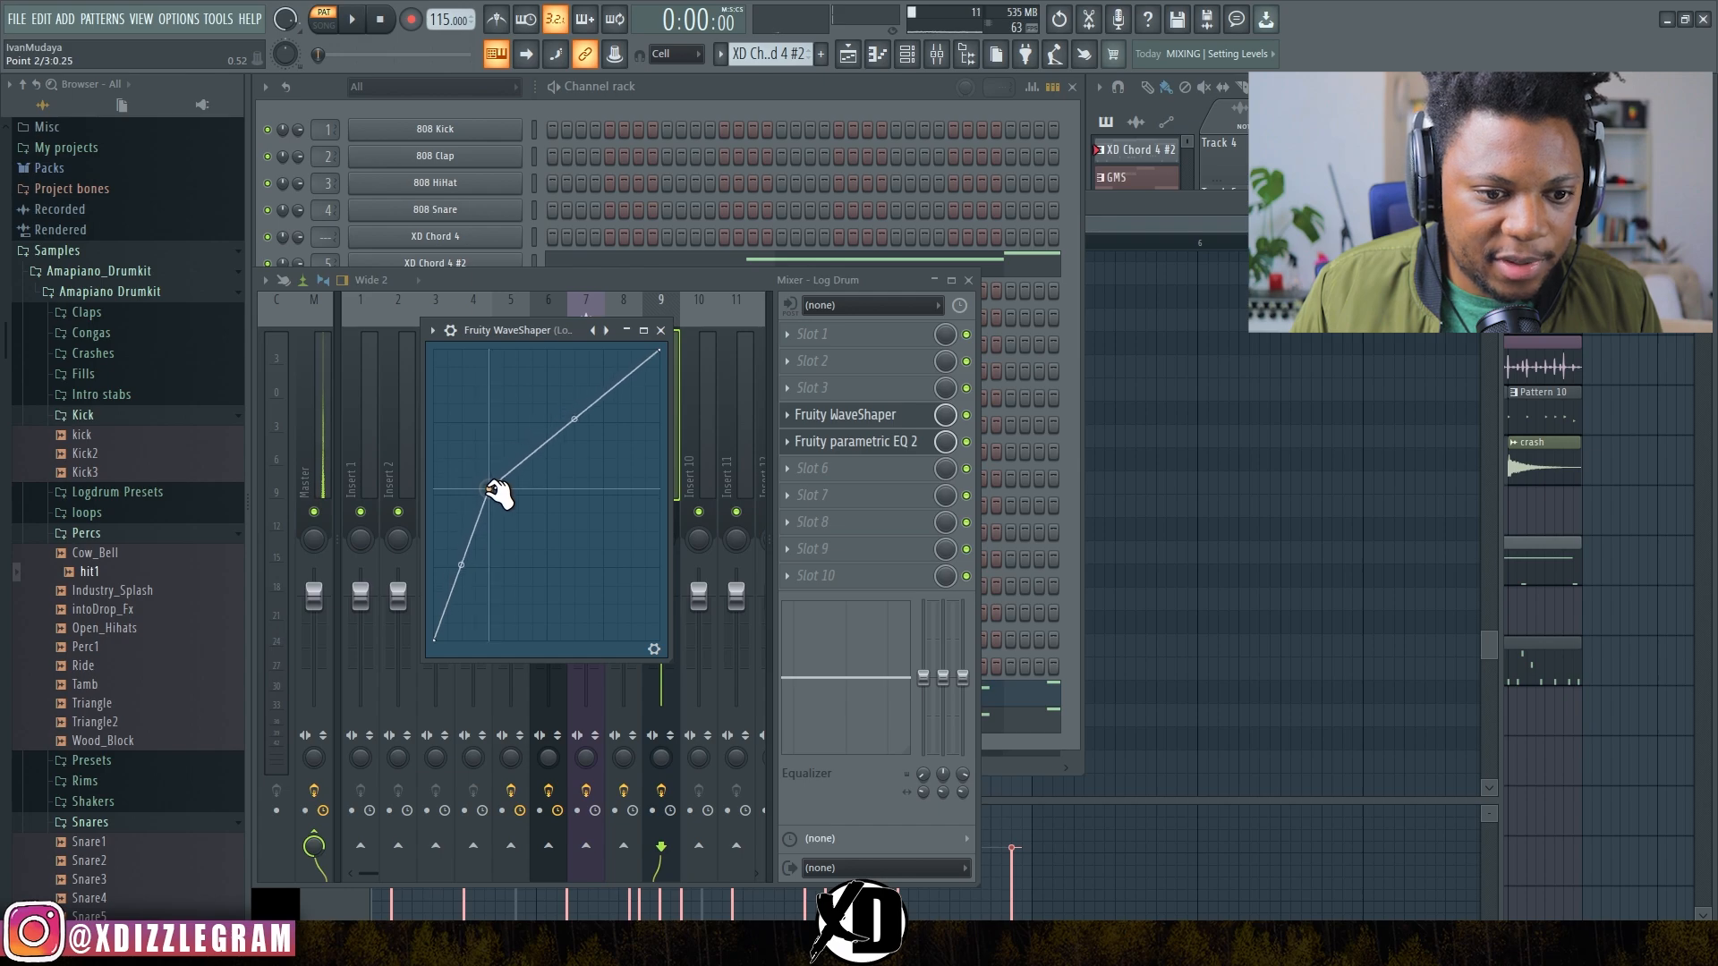
left_click(314, 438)
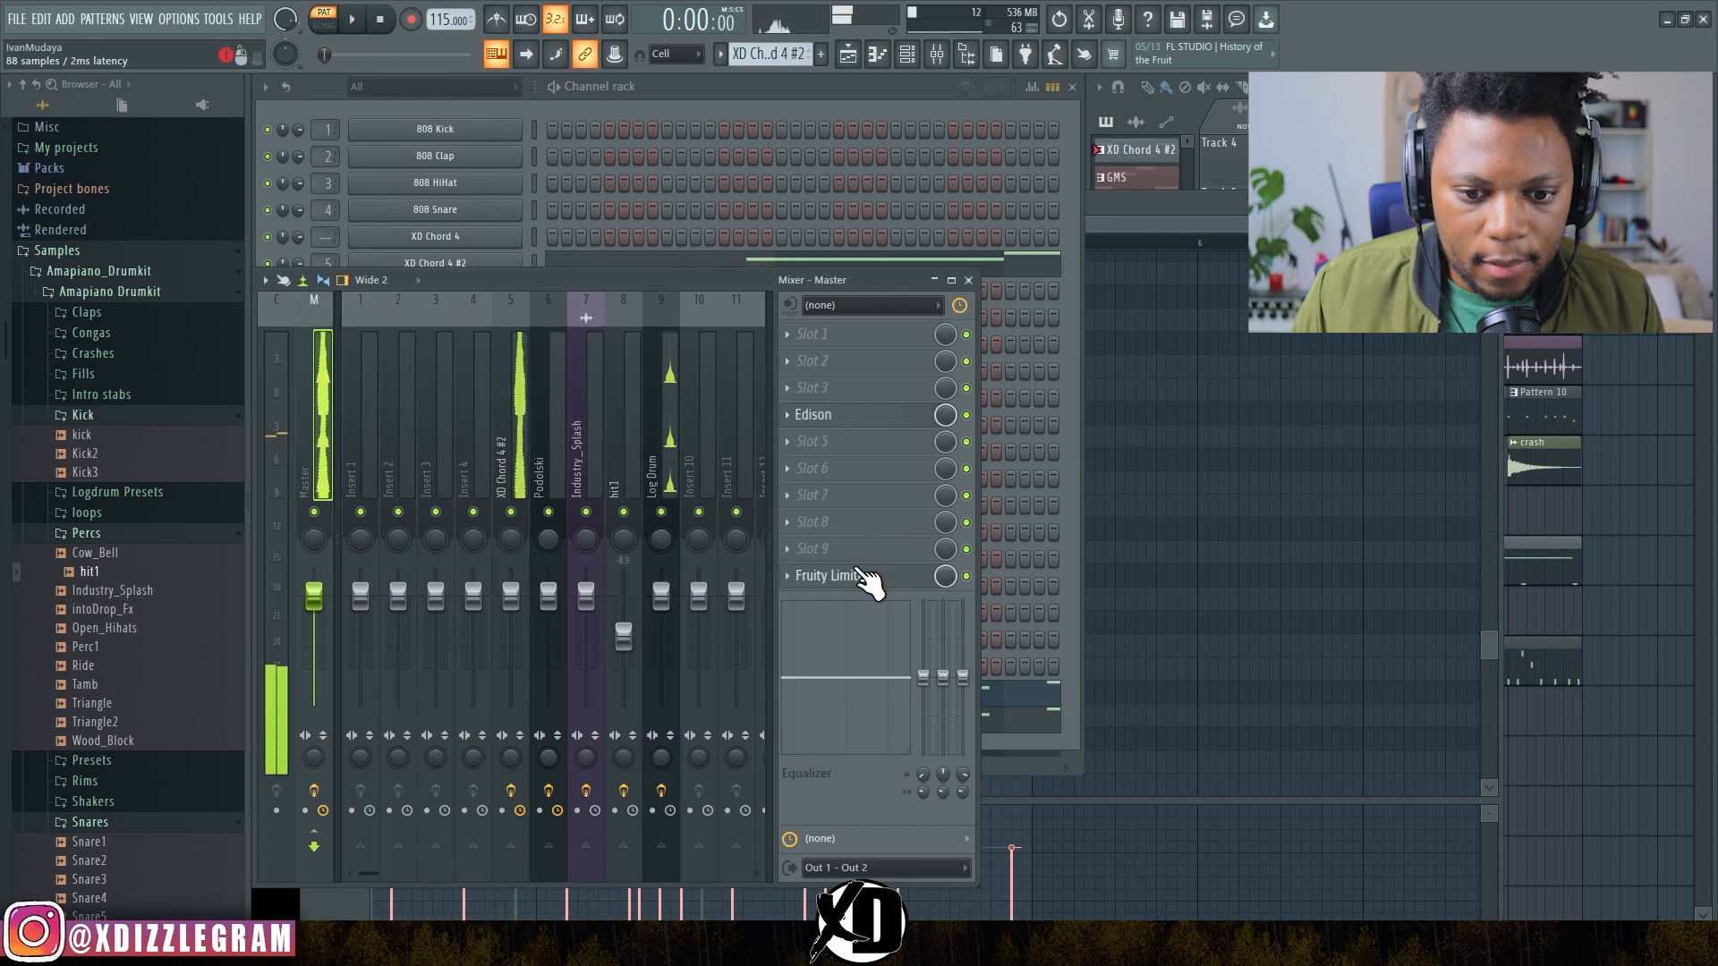
left_click(832, 577)
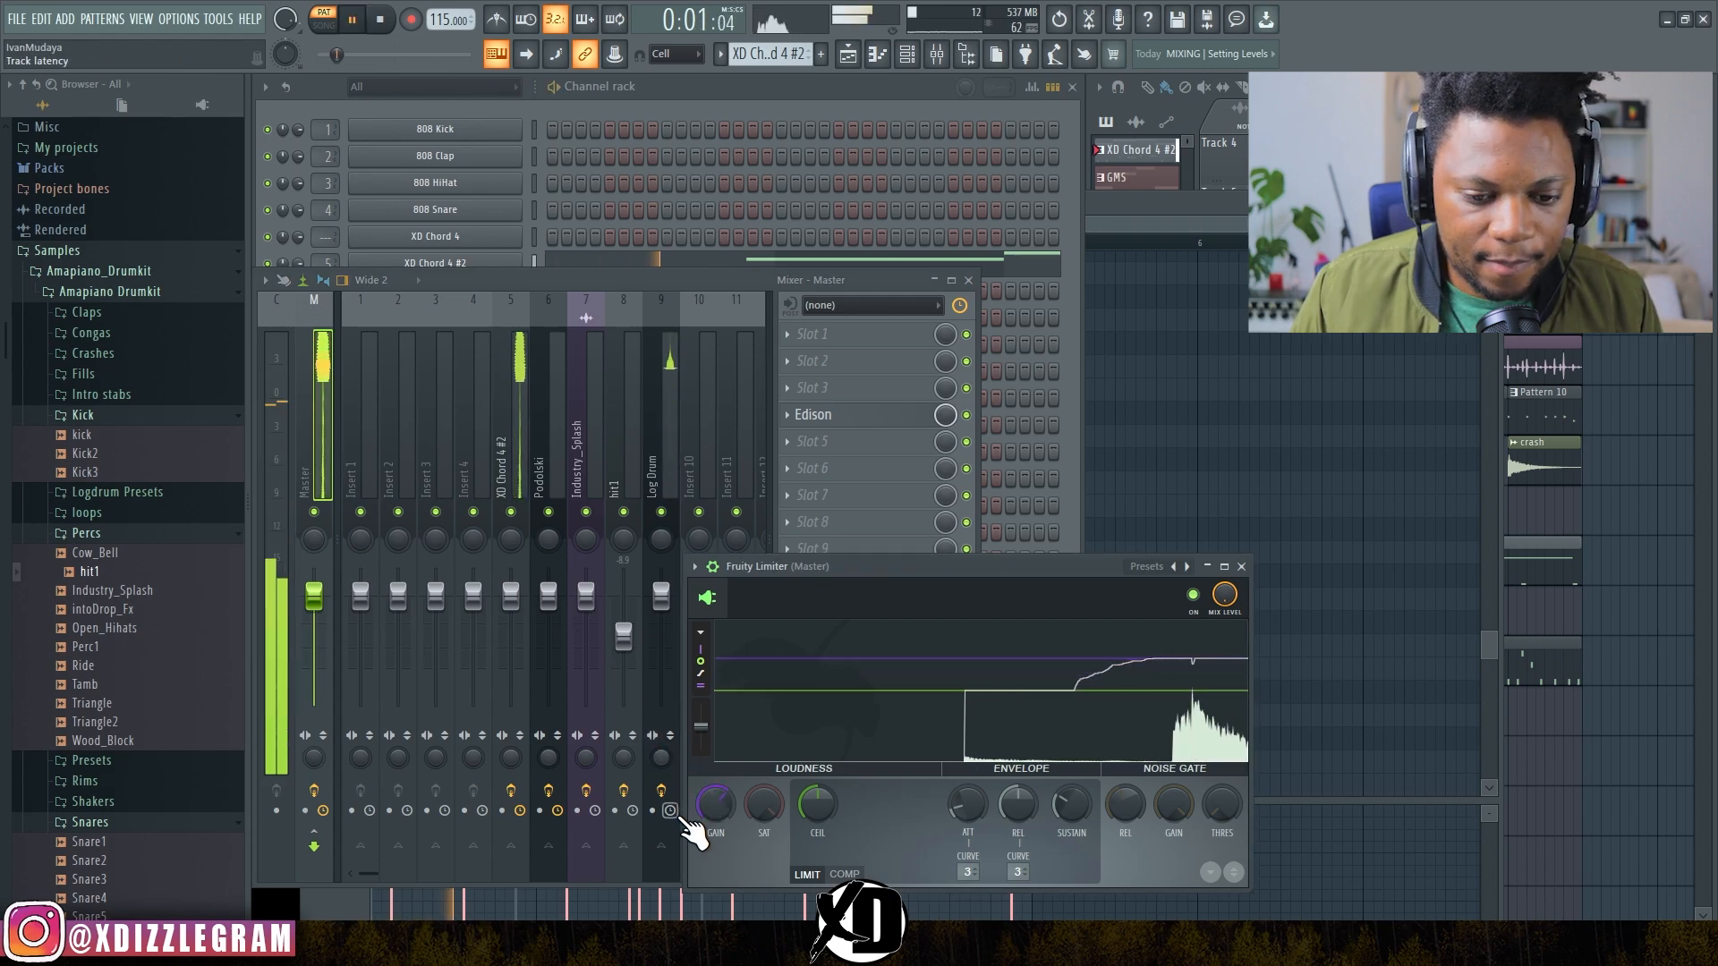
left_click_drag(511, 594, 511, 614)
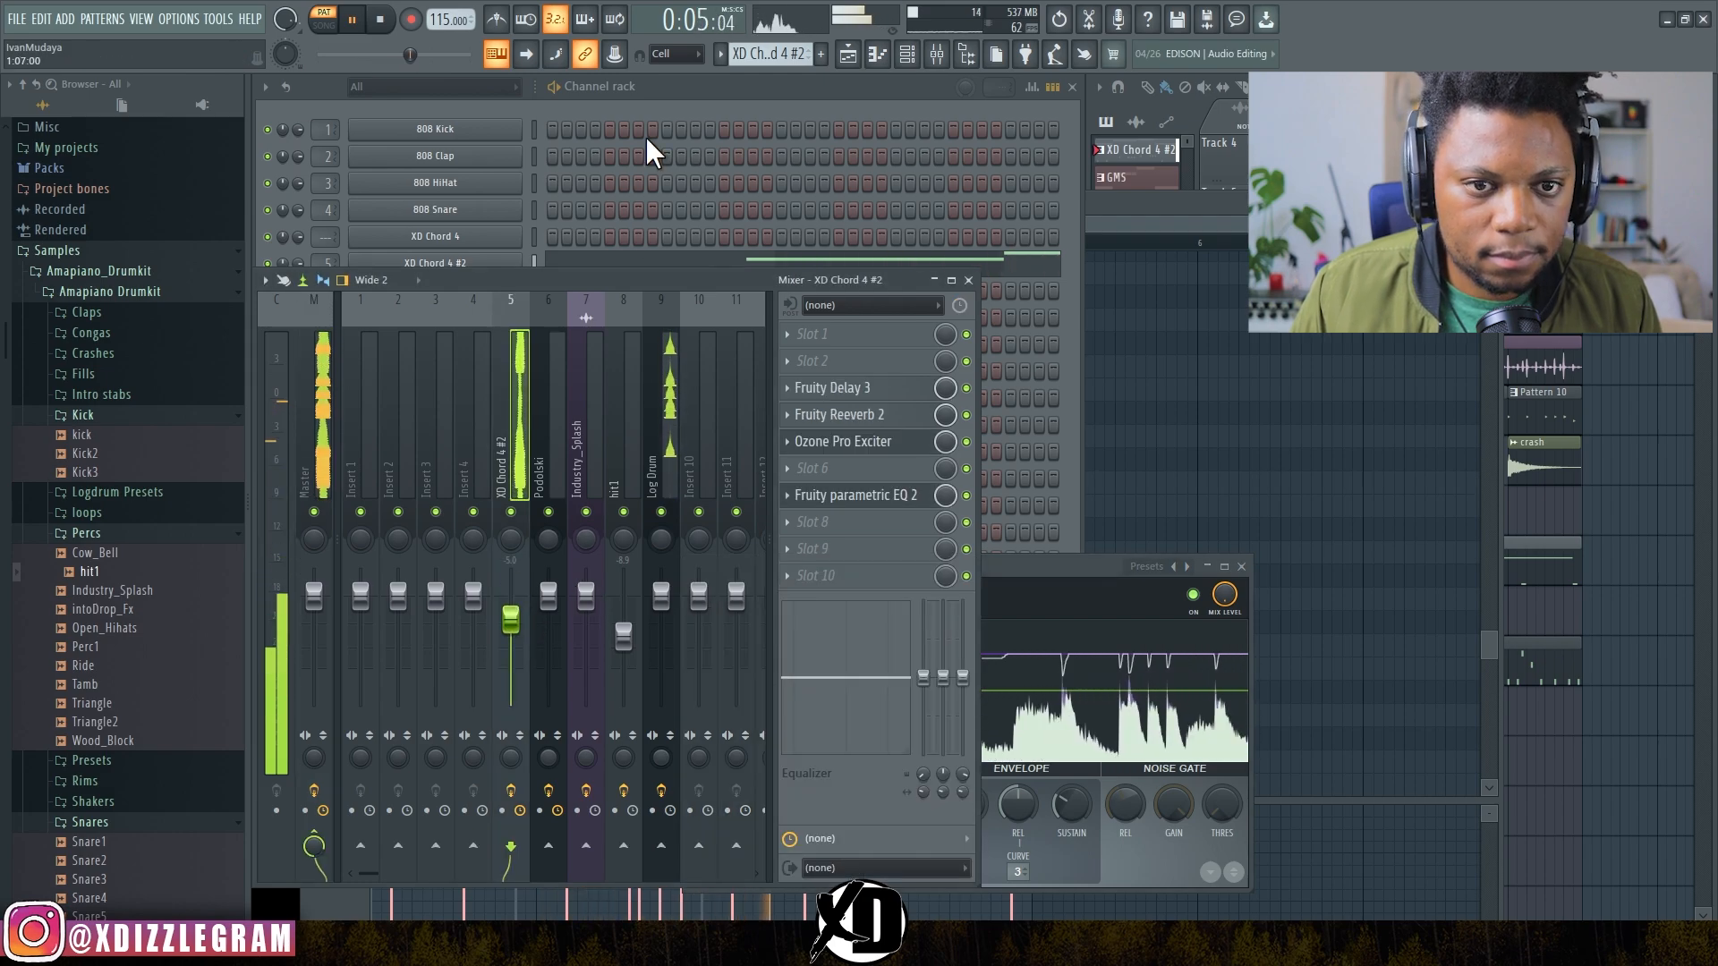
left_click(693, 114)
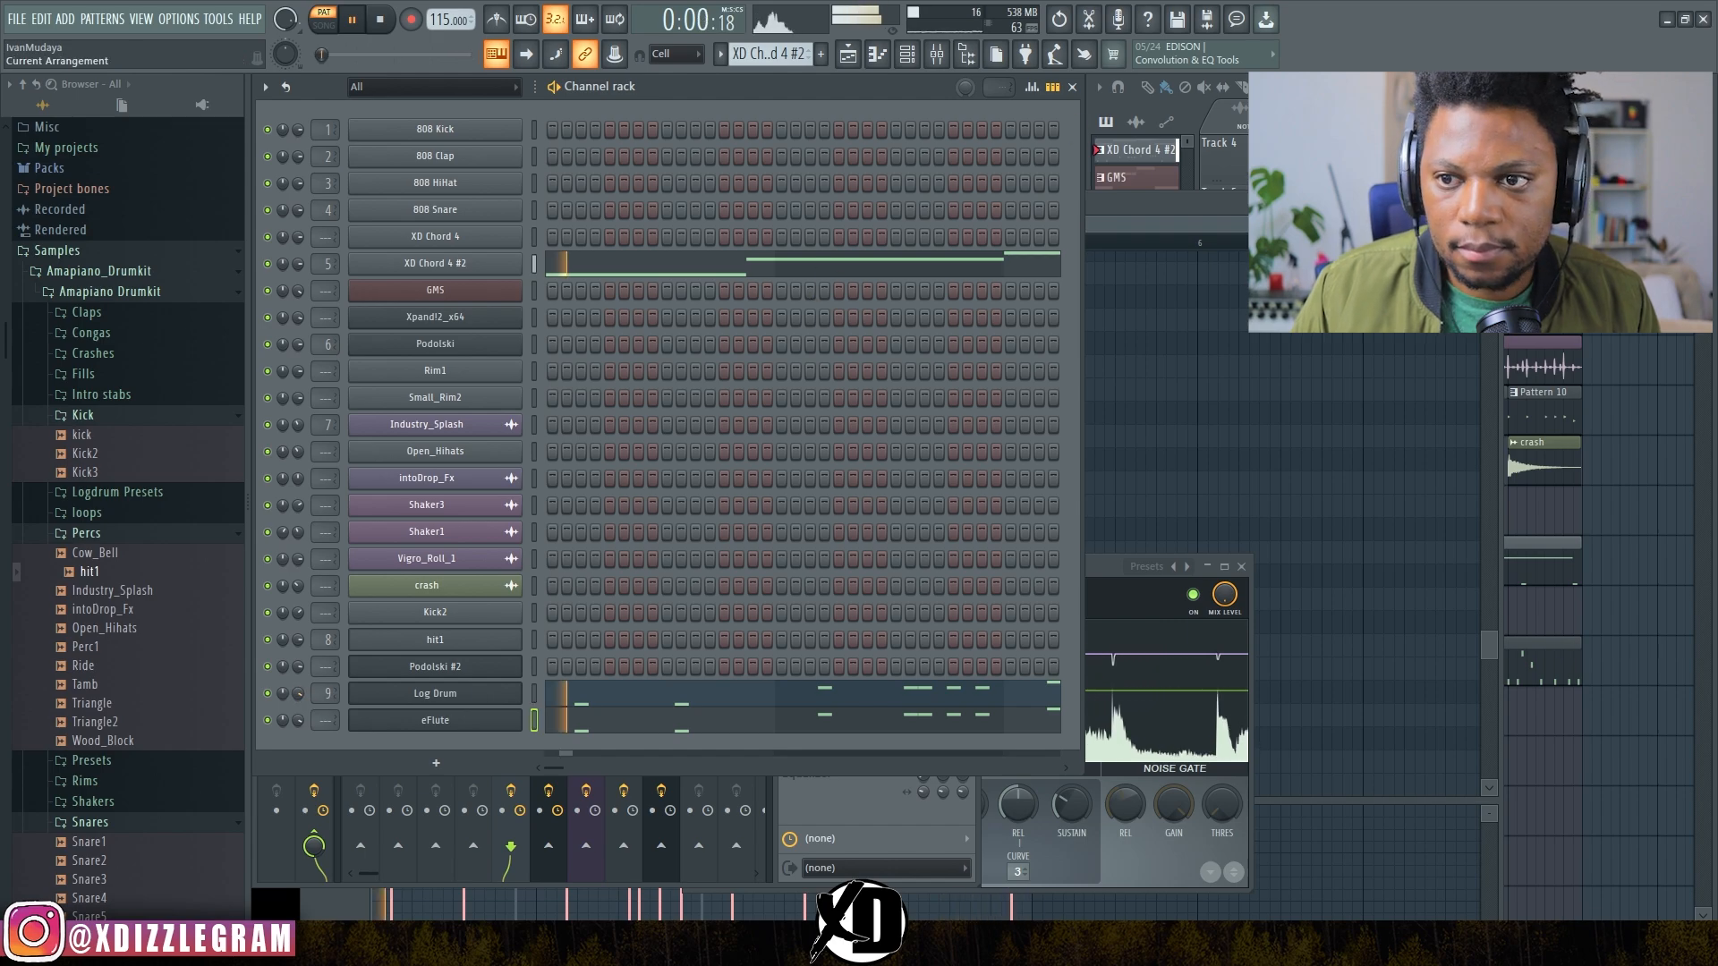
Step: Maximize the Playlist with the lower tracks in view and switch playback to song mode
mouse_move(1378, 105)
left_mouse_down()
mouse_move(1436, 104)
mouse_move(1374, 105)
left_mouse_up()
double_click(1369, 87)
scroll(957, 123, "down", 1)
scroll(958, 123, "down", 4)
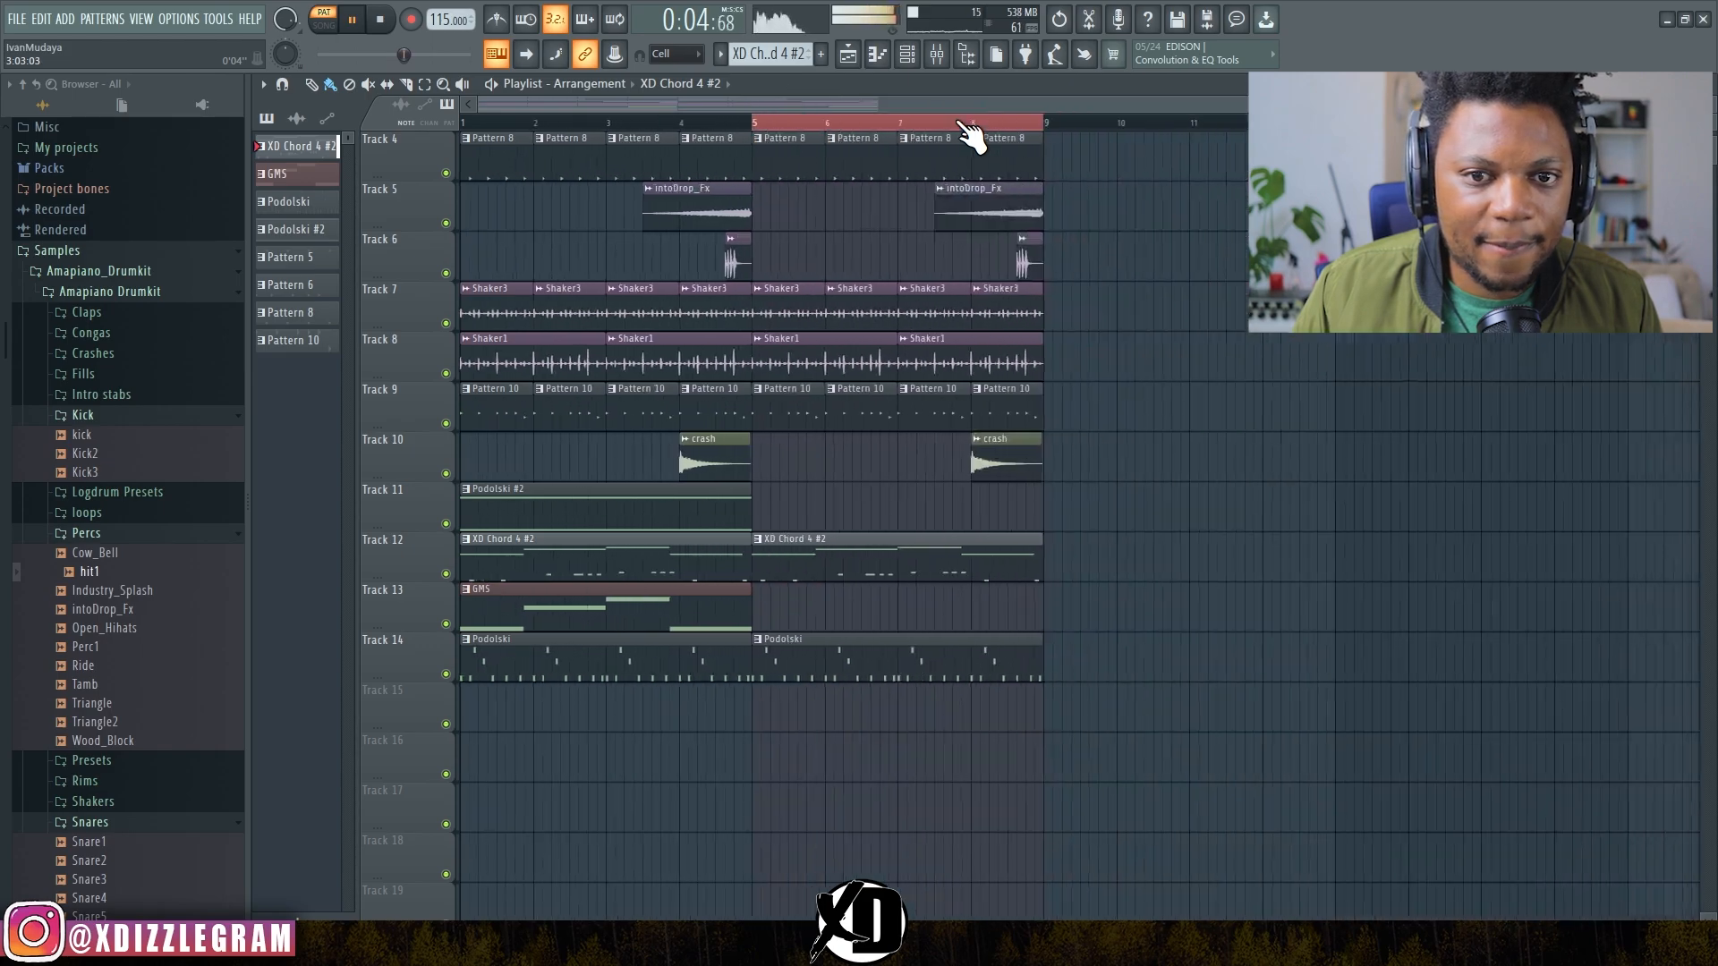
key("l")
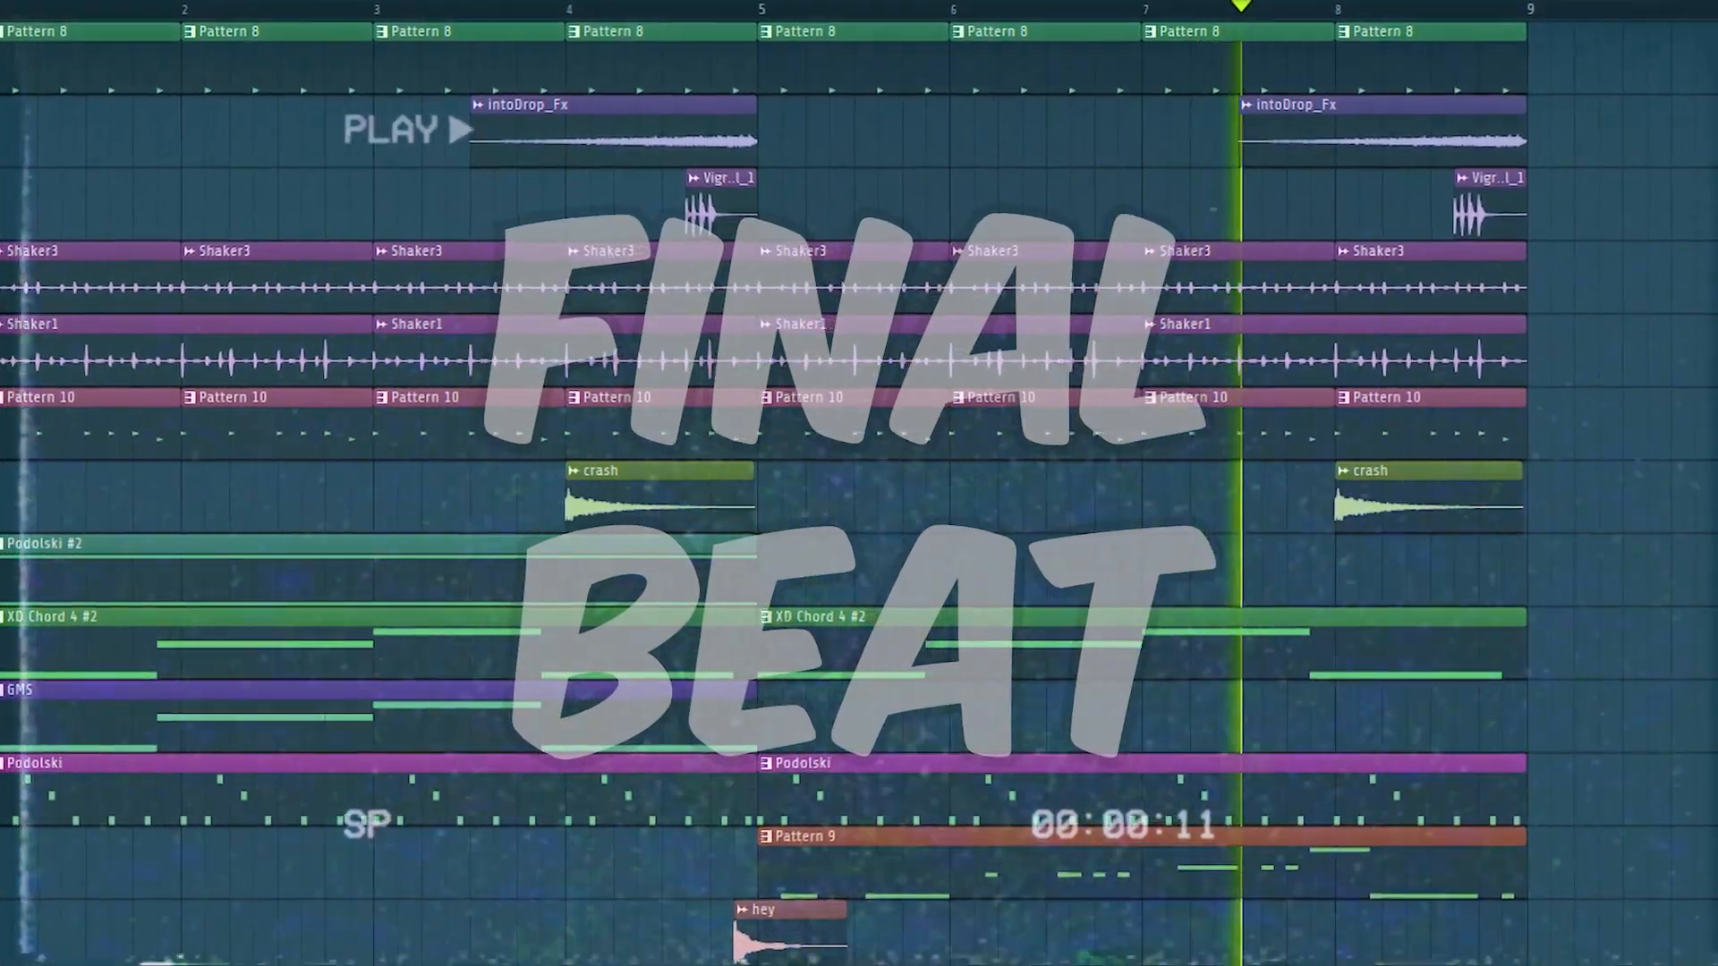
left_click(1532, 501)
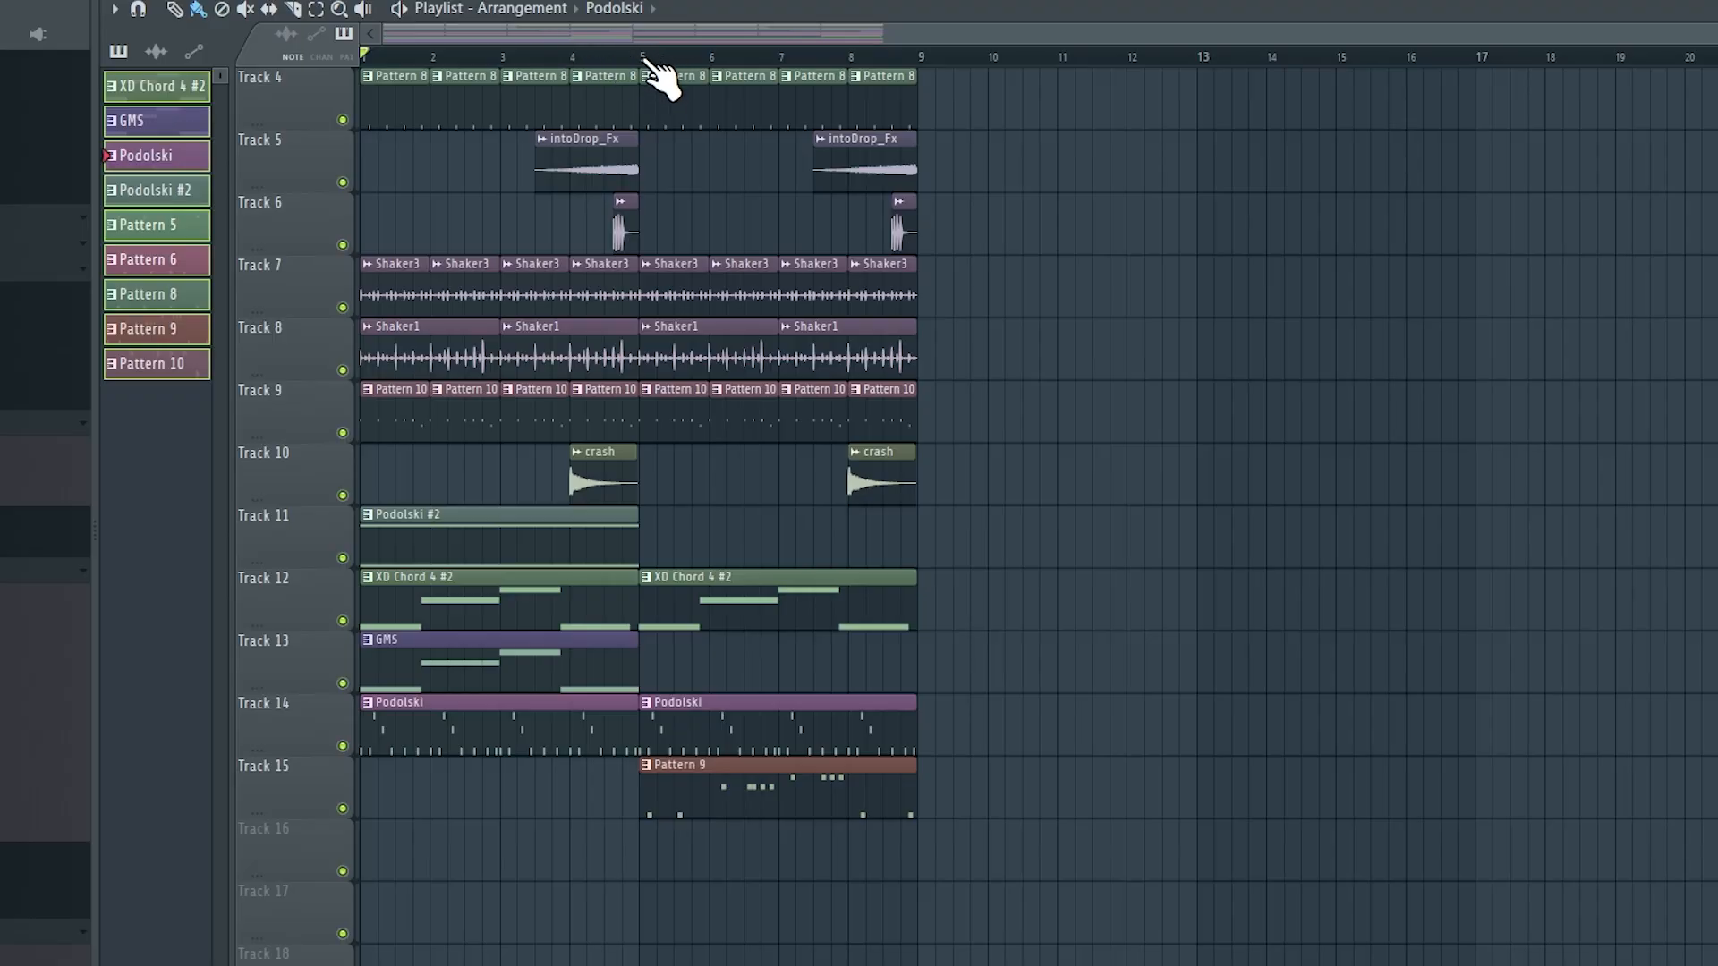
Step: Select bars 1 to 4 of the arrangement as section A, followed by bars 5 to 8 as section B
left_click_drag(643, 59, 346, 59)
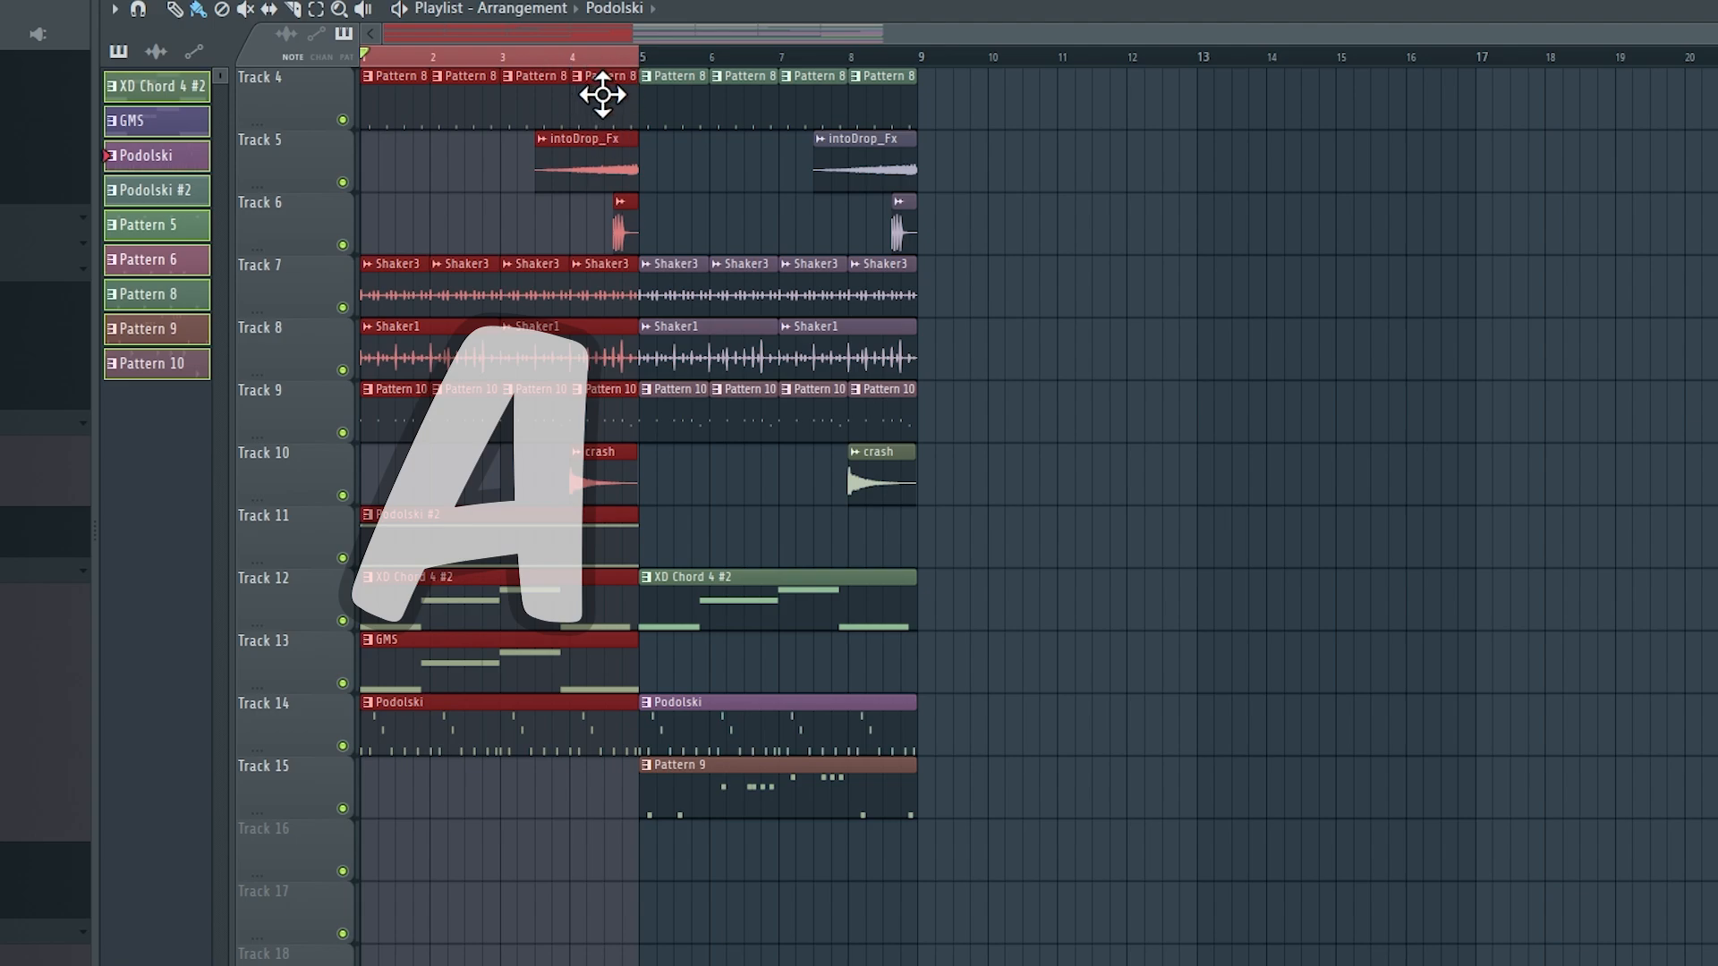
left_click_drag(652, 59, 884, 61)
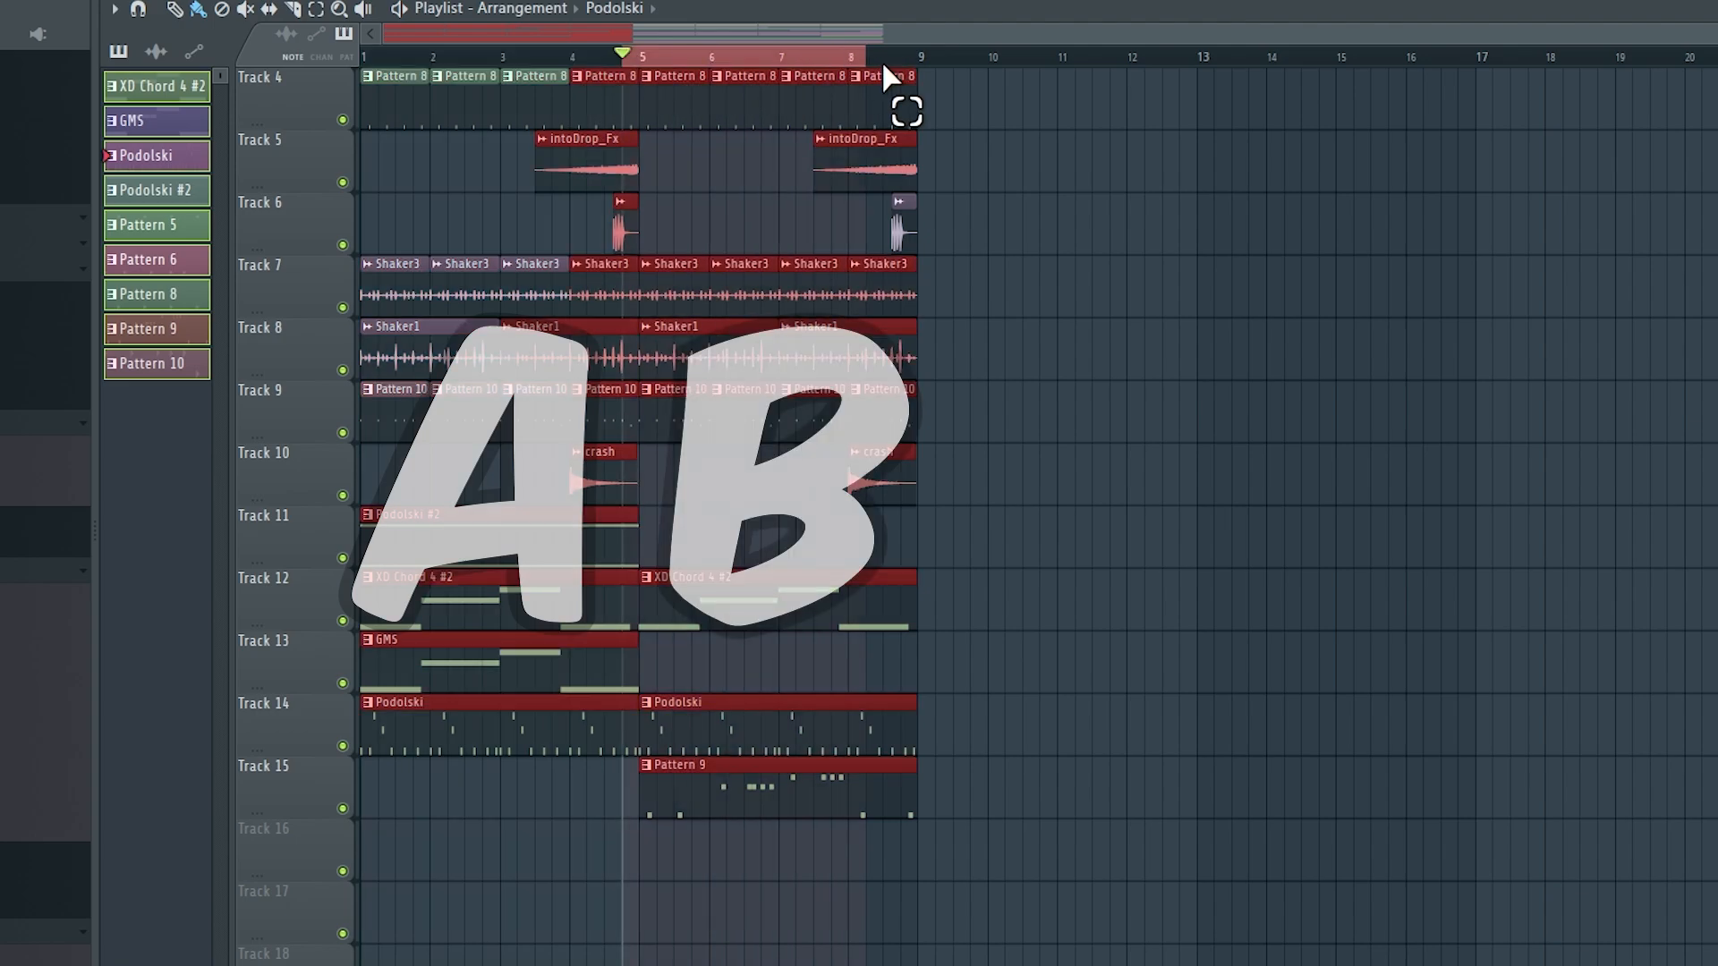
left_click(780, 57)
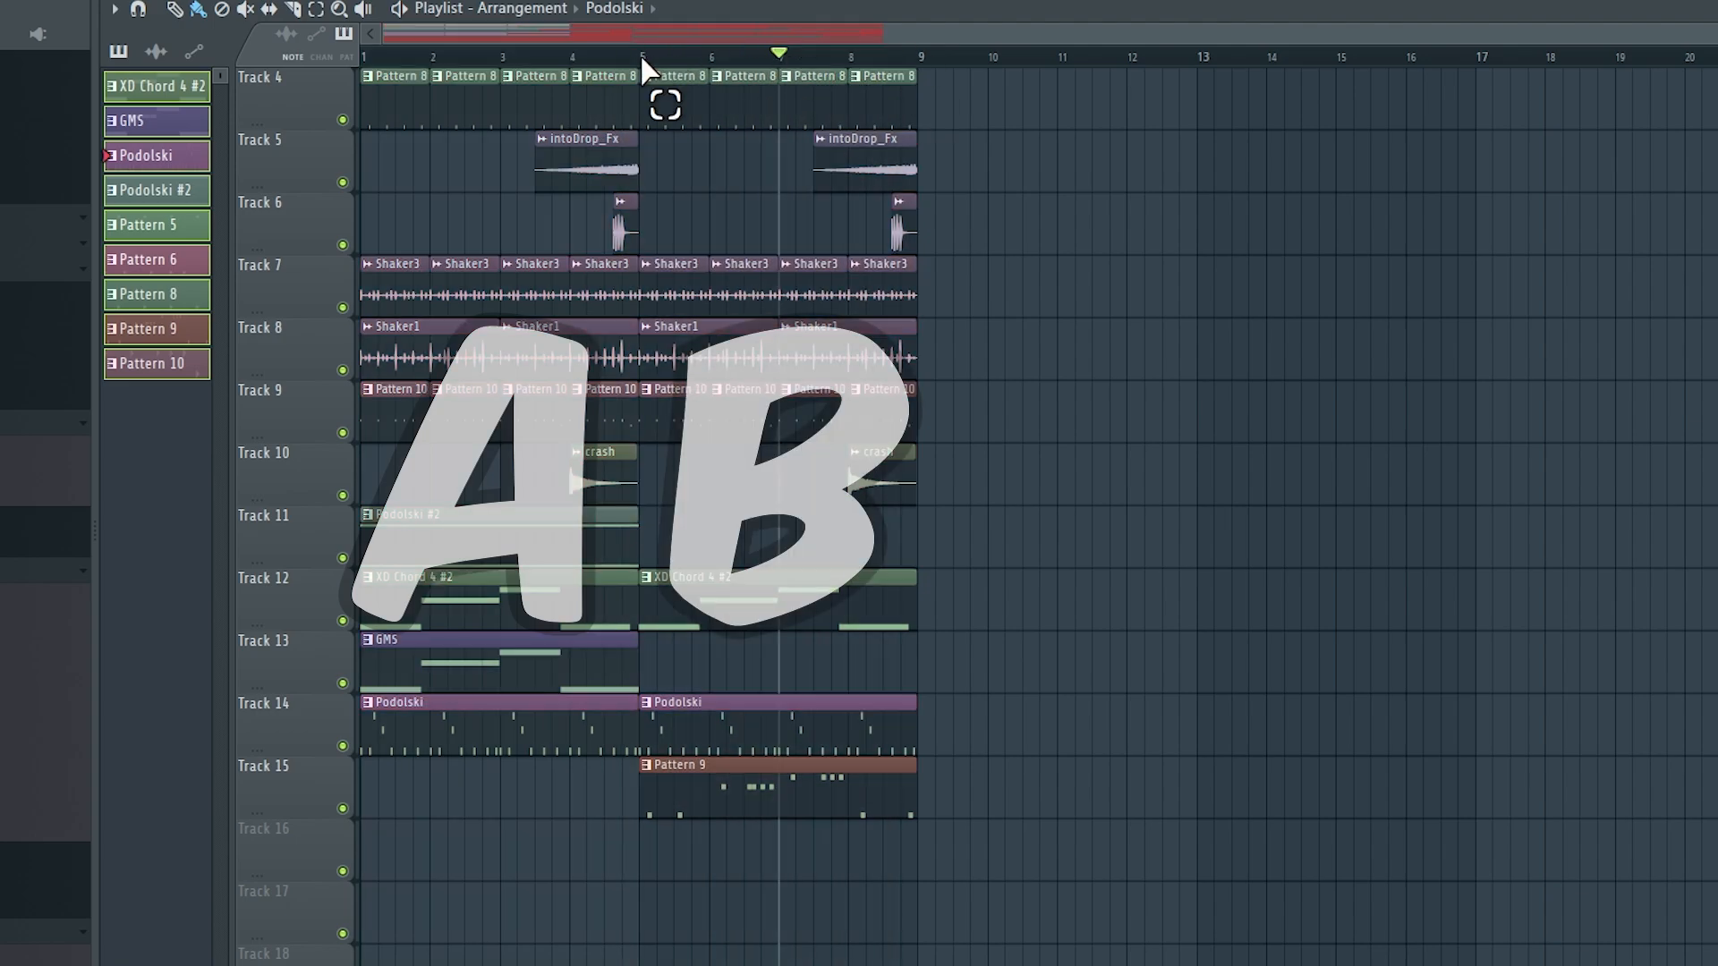
left_click_drag(642, 59, 931, 57)
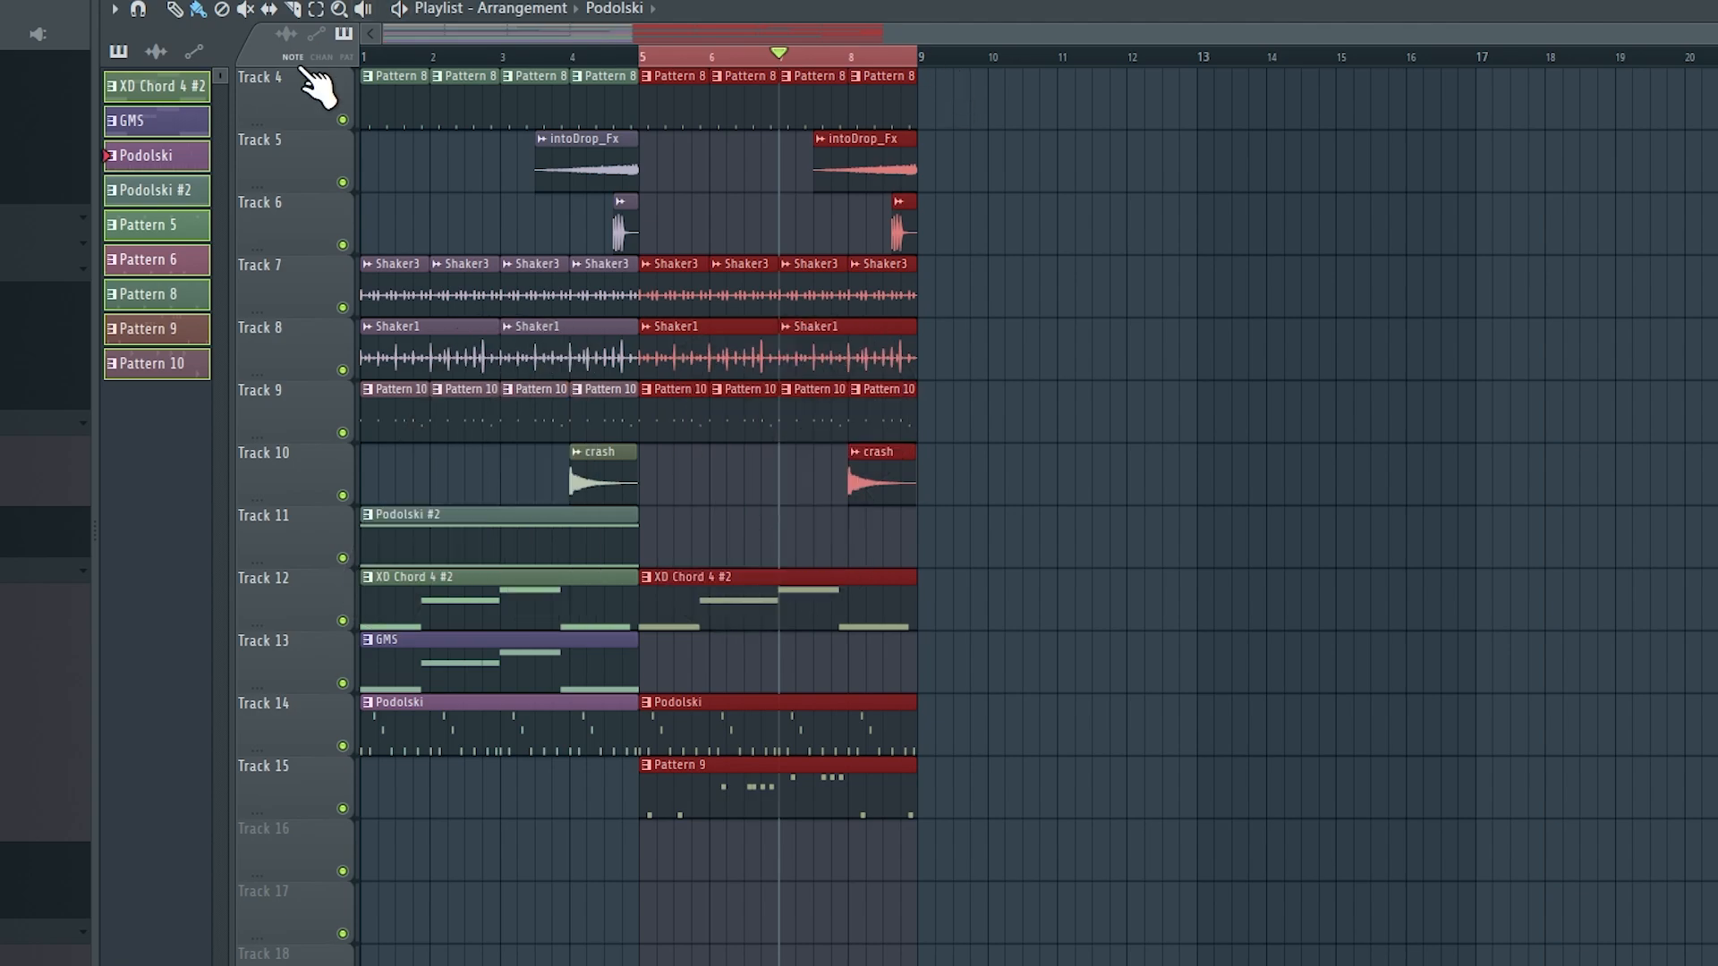
scroll(440, 59, "up", 3)
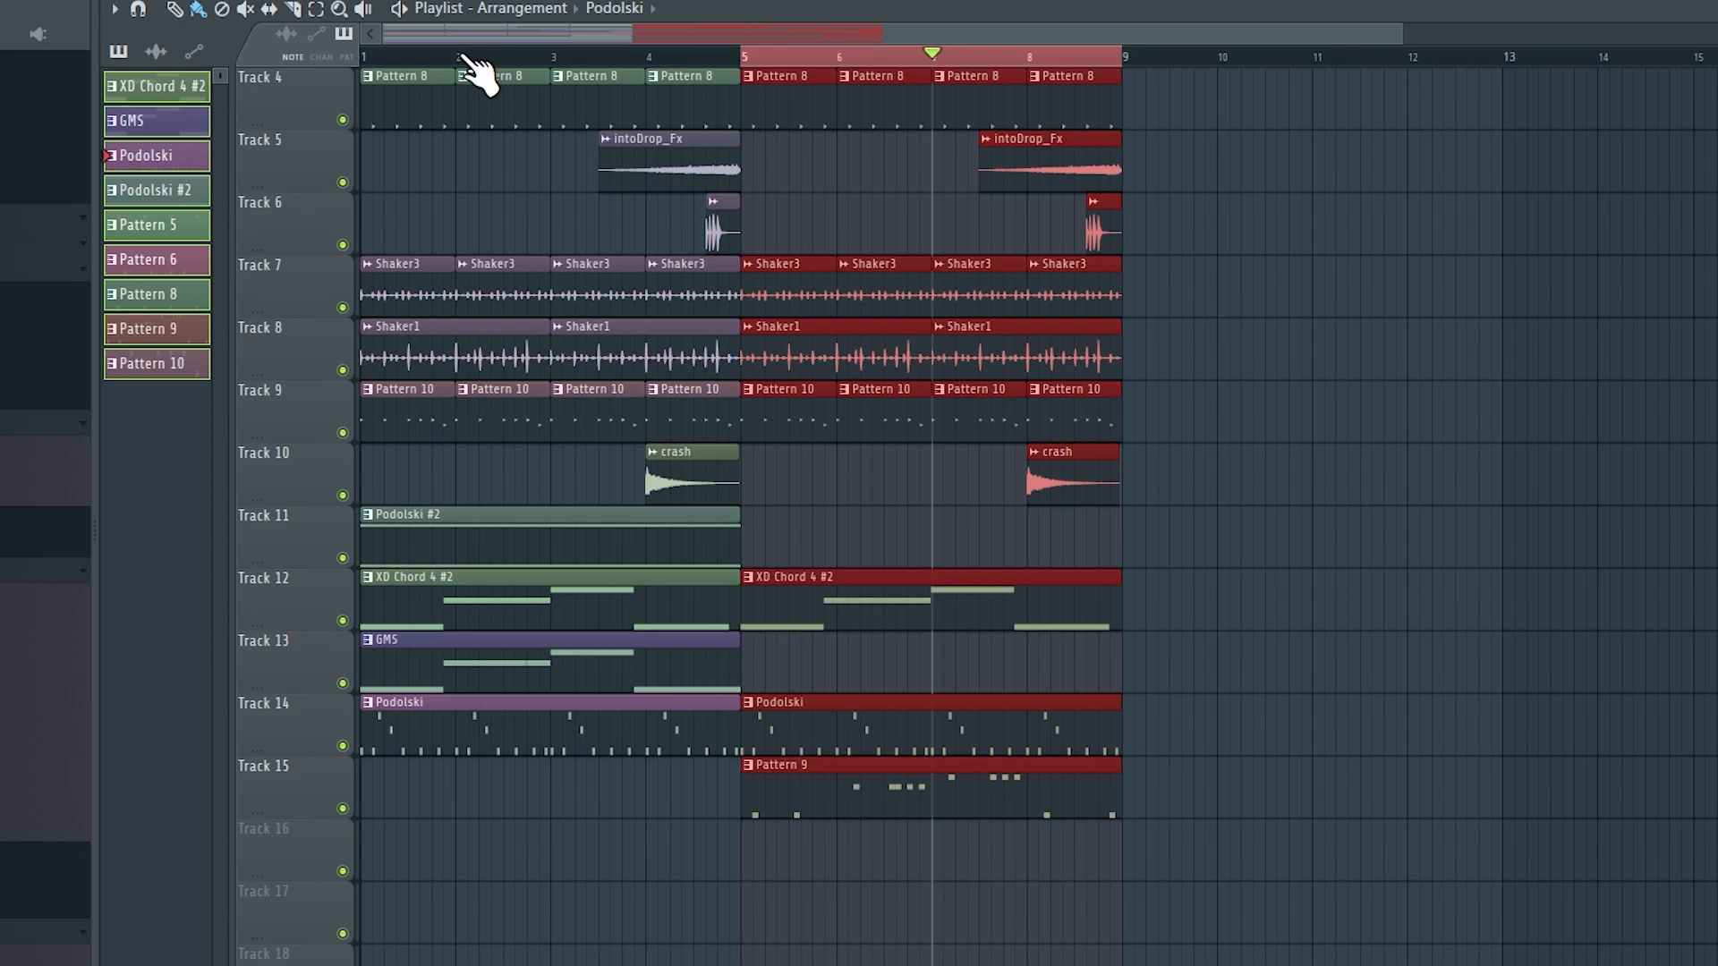